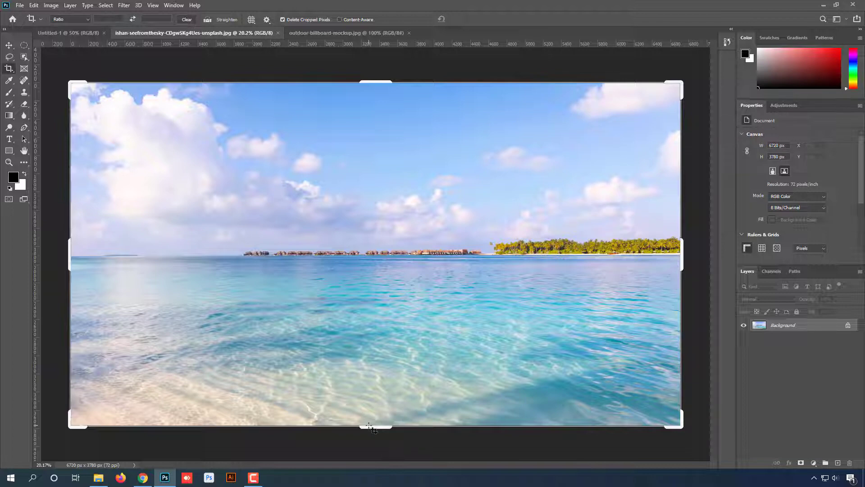
# - Crop the beach photo to about 4886 × 2512 px, trimming both sides and the upper and lower edges, and undo the crop
pyautogui.click(394, 261)
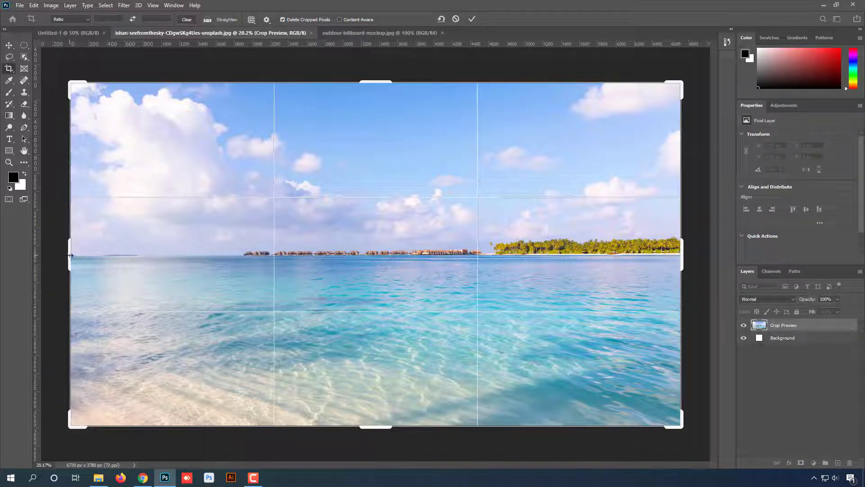
pyautogui.moveTo(71, 255); pyautogui.dragTo(154, 257)
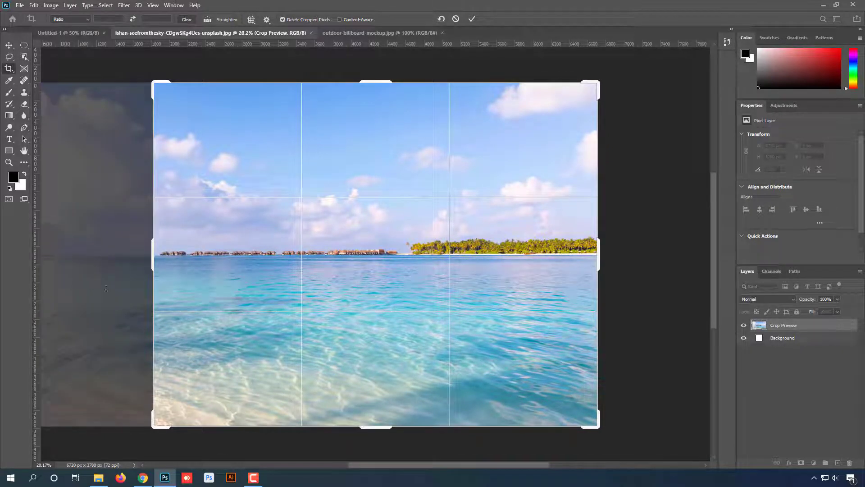
pyautogui.moveTo(394, 427); pyautogui.dragTo(393, 397)
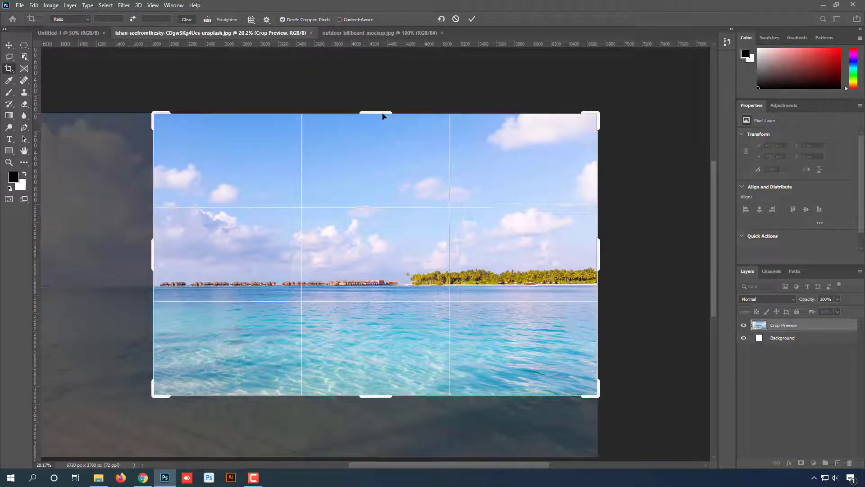
pyautogui.moveTo(382, 112); pyautogui.dragTo(385, 135)
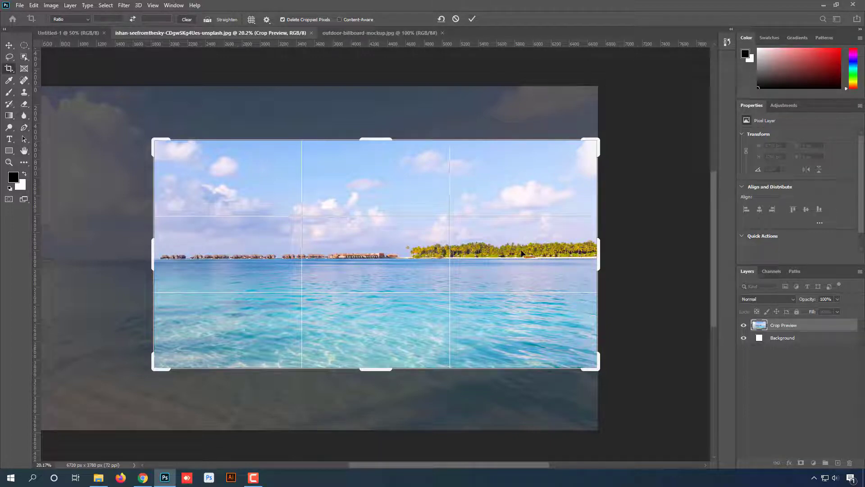
pyautogui.click(471, 20)
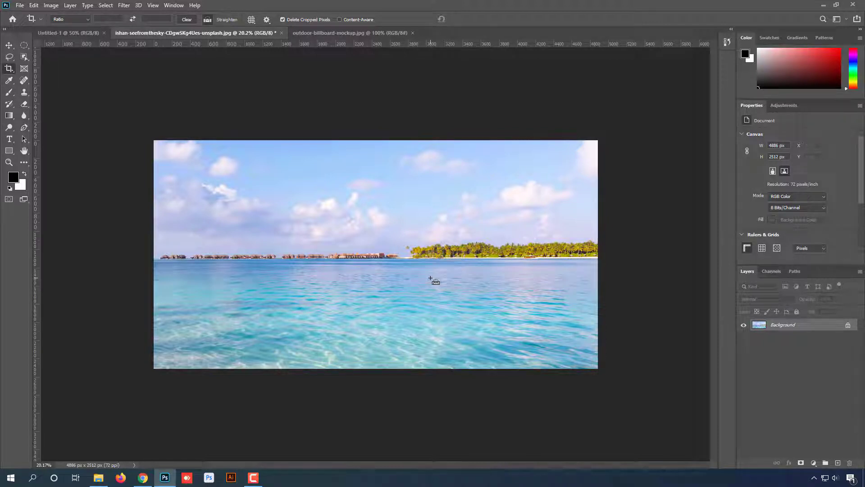
pyautogui.hotkey('ctrl', 'z')
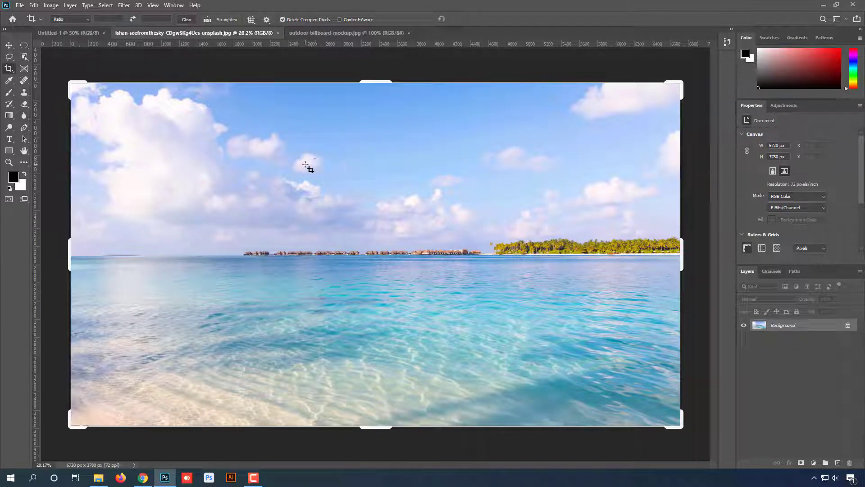
# - Extend the beach photo's canvas below the image with the Crop tool, to about 6720 × 5680 px
pyautogui.scroll(-2, 306, 166)
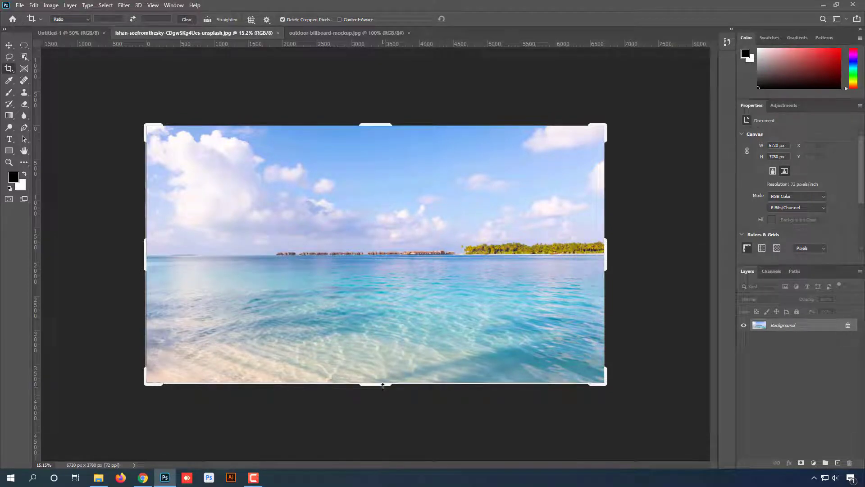
pyautogui.moveTo(383, 385); pyautogui.dragTo(397, 451)
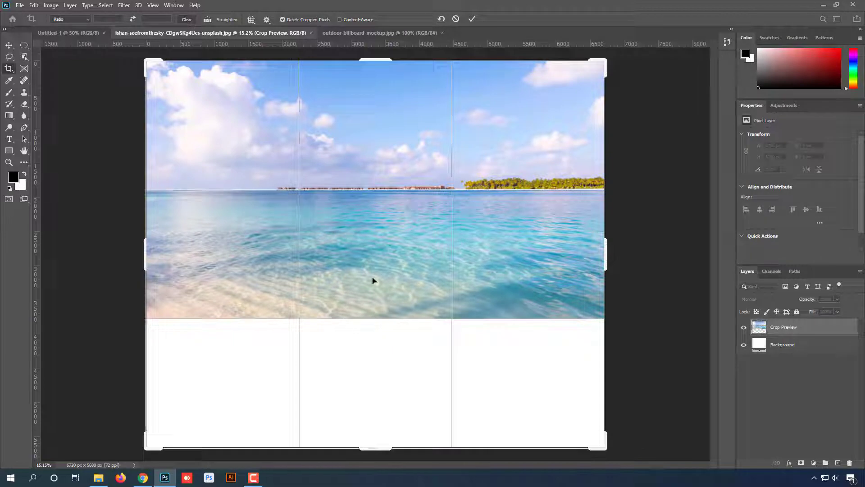
pyautogui.click(470, 20)
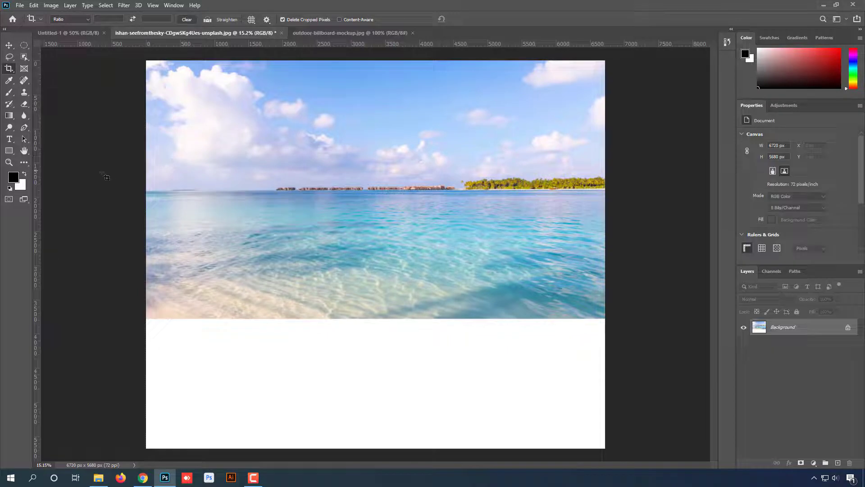
# - Set the background color to light purple, hex cea2ff
pyautogui.click(21, 190)
pyautogui.click(341, 154)
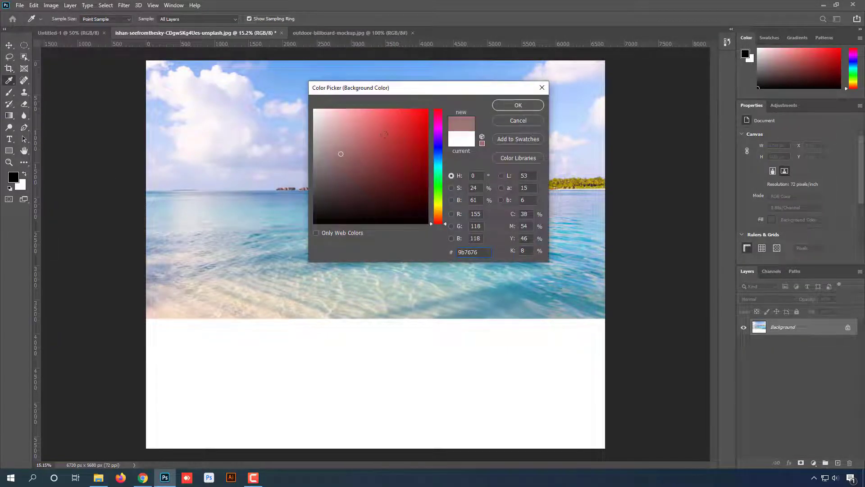
pyautogui.click(435, 141)
pyautogui.click(358, 115)
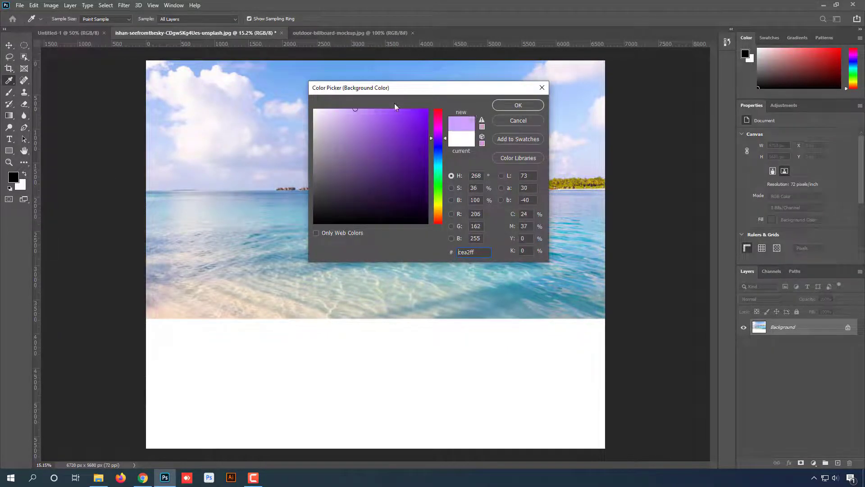
pyautogui.click(518, 105)
# - Extend the canvas downward with the Crop tool to about 6720 × 7329 px, filling the added area with the background color
pyautogui.press('c')
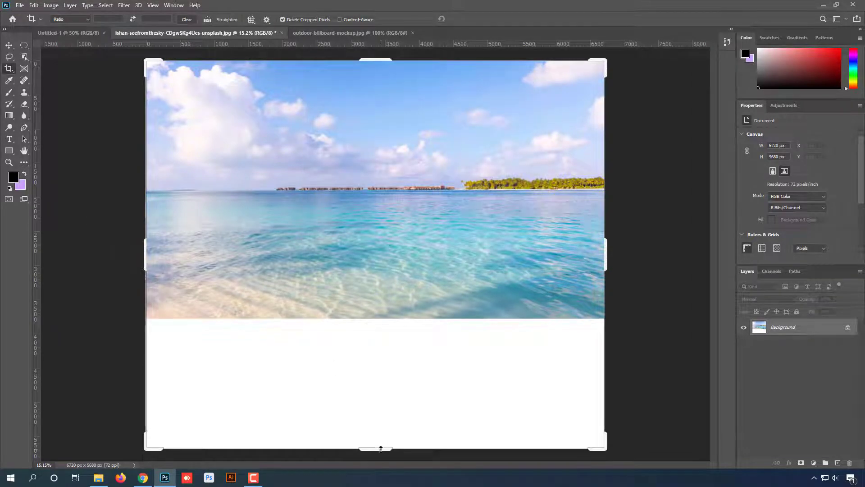
pyautogui.moveTo(378, 448); pyautogui.dragTo(377, 424)
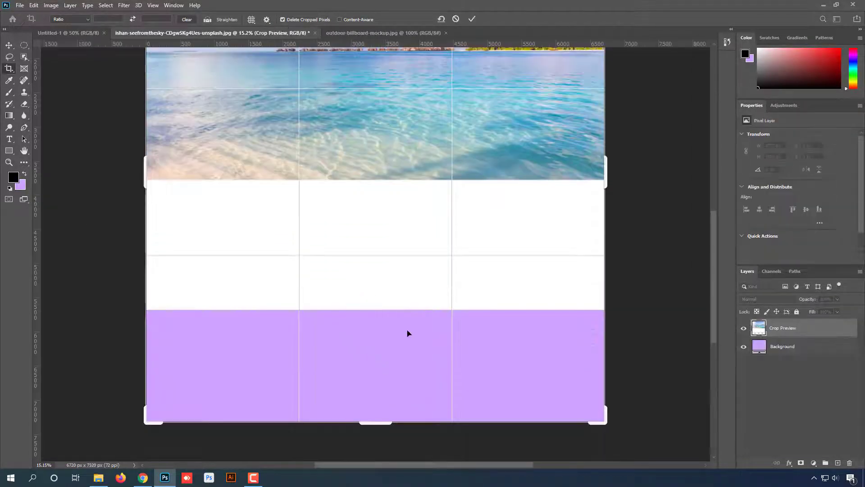
pyautogui.click(471, 19)
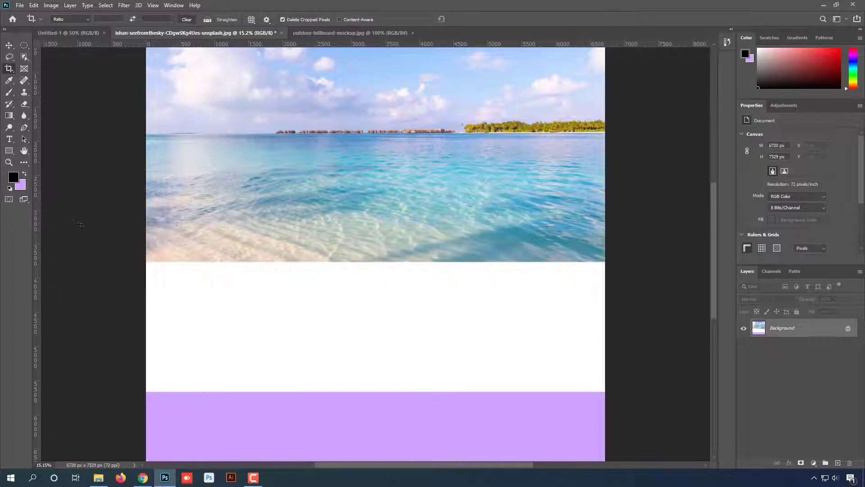
# - Crop the image to a 900 : 600 ratio, framing most of the beach photo with a white strip beneath it
pyautogui.moveTo(350, 311); pyautogui.dragTo(353, 228)
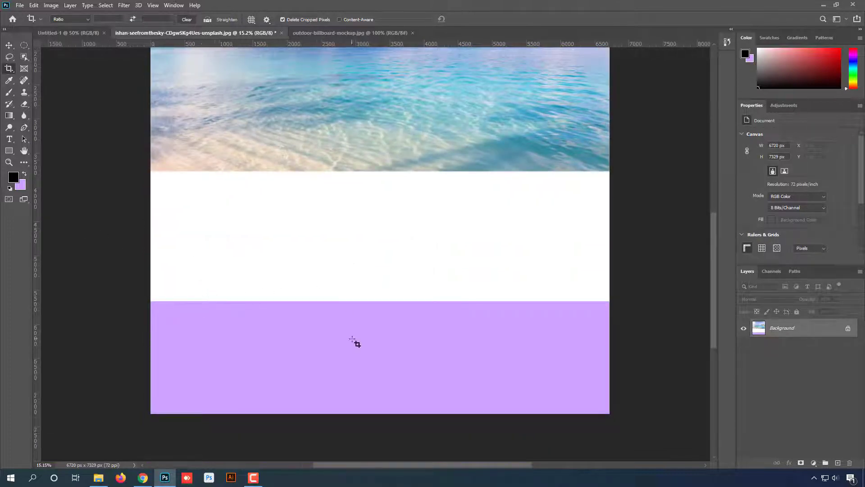
pyautogui.moveTo(352, 149); pyautogui.dragTo(334, 333)
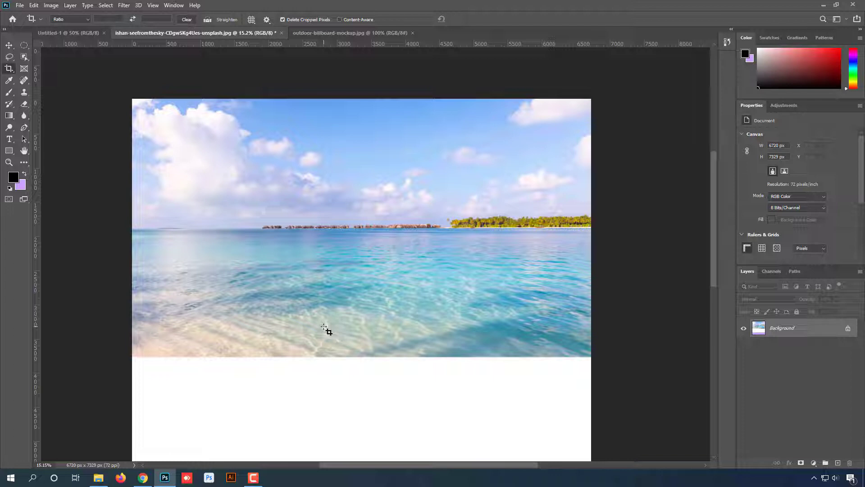
pyautogui.click(437, 212)
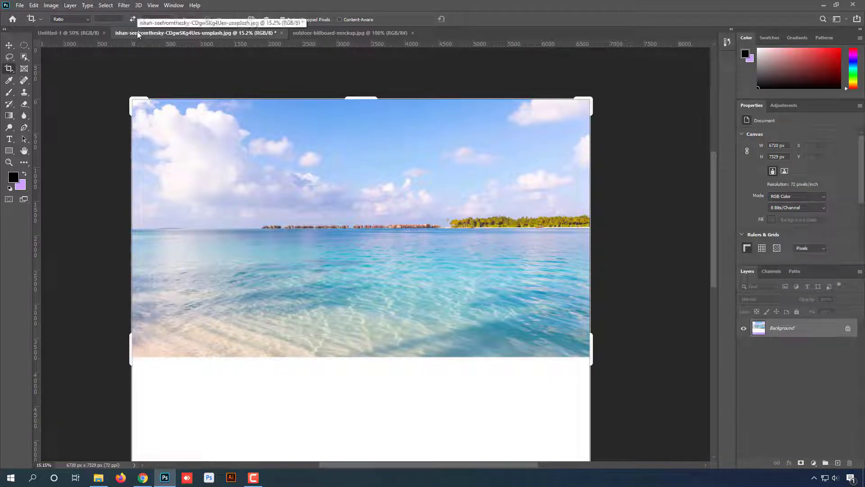
pyautogui.click(113, 18)
pyautogui.write('900')
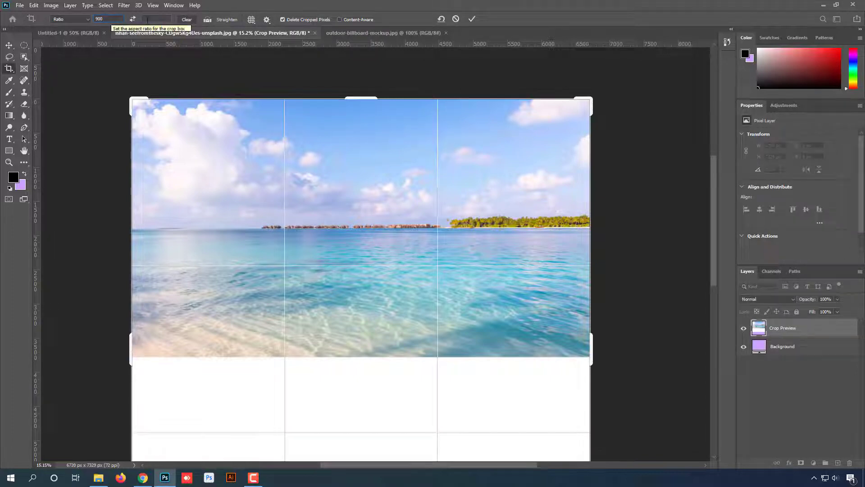
pyautogui.click(149, 20)
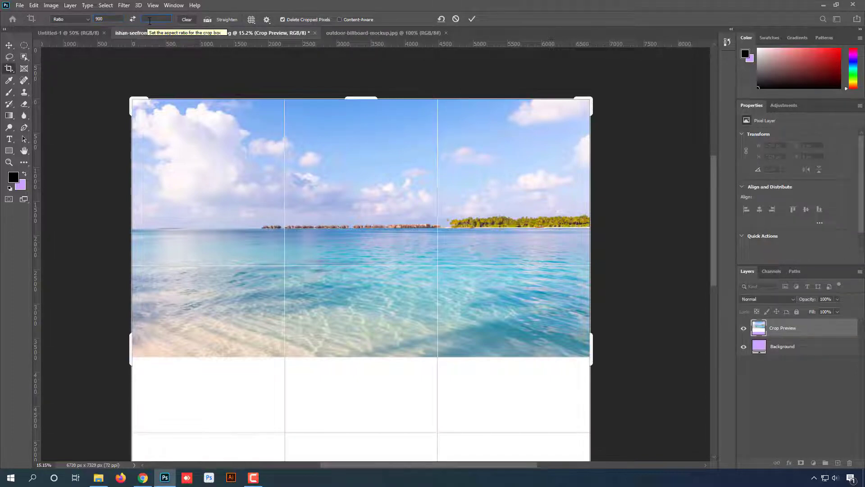
pyautogui.write('600')
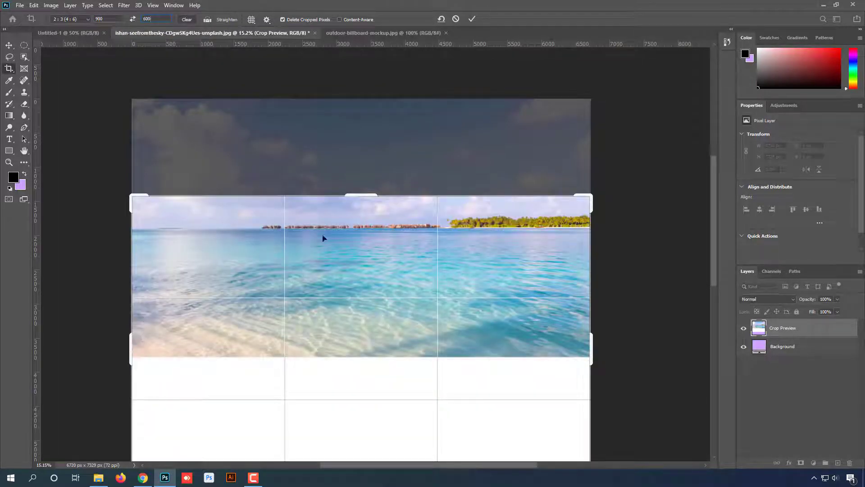
pyautogui.moveTo(381, 277); pyautogui.dragTo(380, 354)
pyautogui.moveTo(377, 291)
pyautogui.mouseDown()
pyautogui.moveTo(374, 302)
pyautogui.moveTo(371, 276)
pyautogui.moveTo(380, 270)
pyautogui.moveTo(379, 284)
pyautogui.mouseUp()
pyautogui.hotkey('ctrl', 'r')
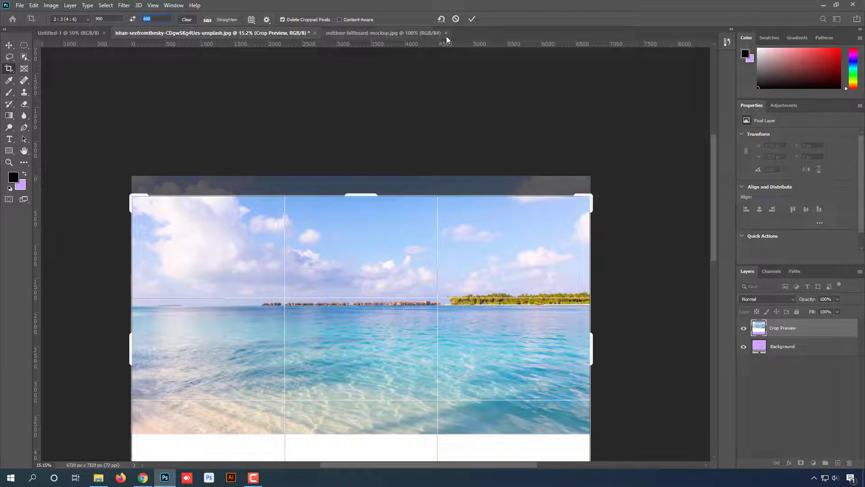
pyautogui.click(471, 21)
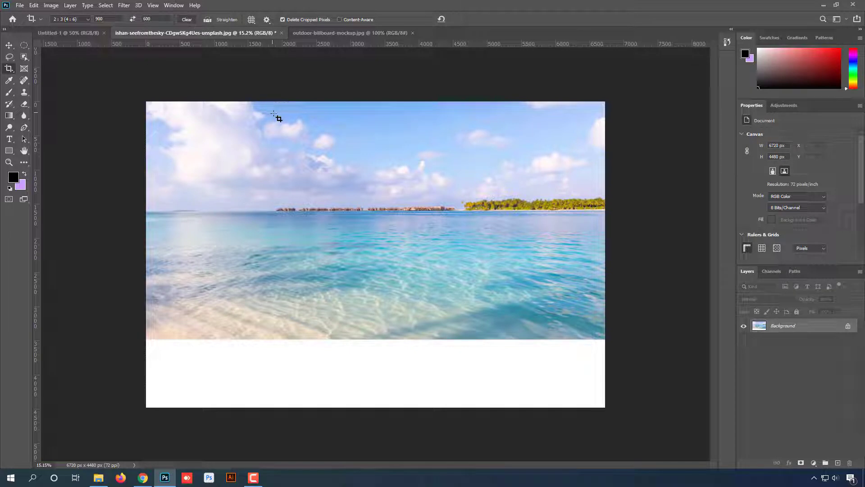
# - Switch to outdoor-billboard-mockup.jpg and clear the Crop tool's ratio values
pyautogui.rightClick(8, 70)
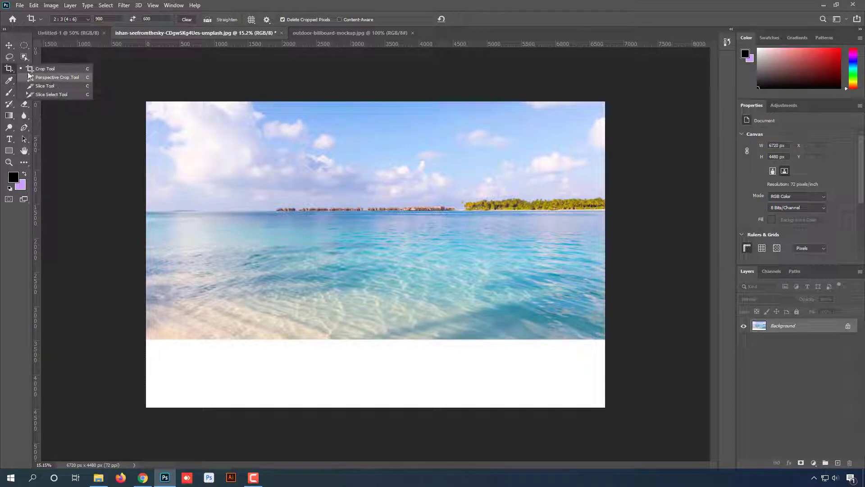
pyautogui.click(336, 32)
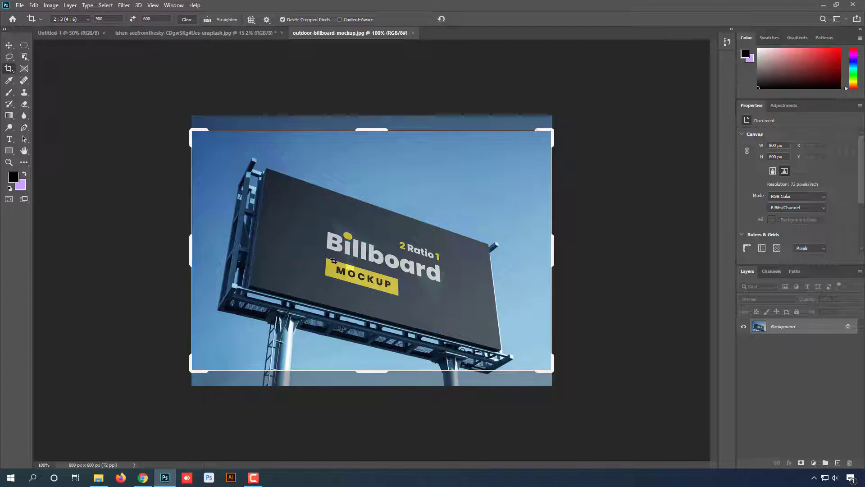
pyautogui.click(185, 20)
pyautogui.click(9, 45)
pyautogui.click(13, 71)
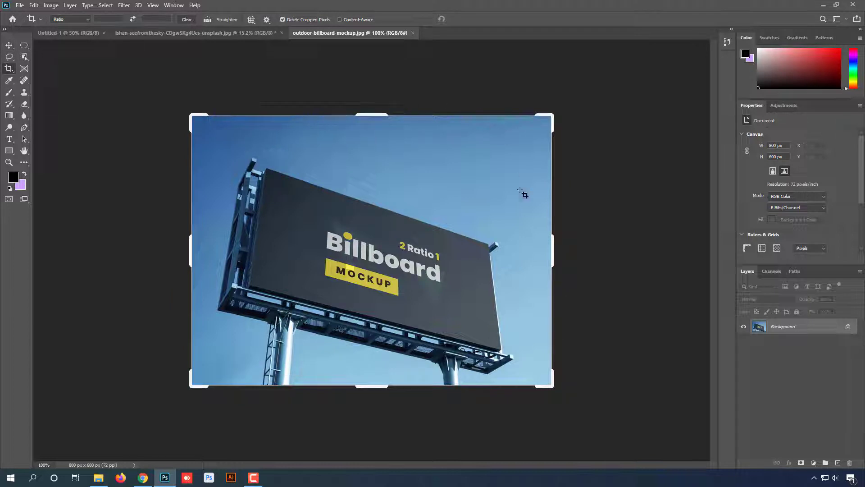
# - Outline the dark billboard panel with the Perspective Crop tool by marking its four corners
pyautogui.rightClick(9, 68)
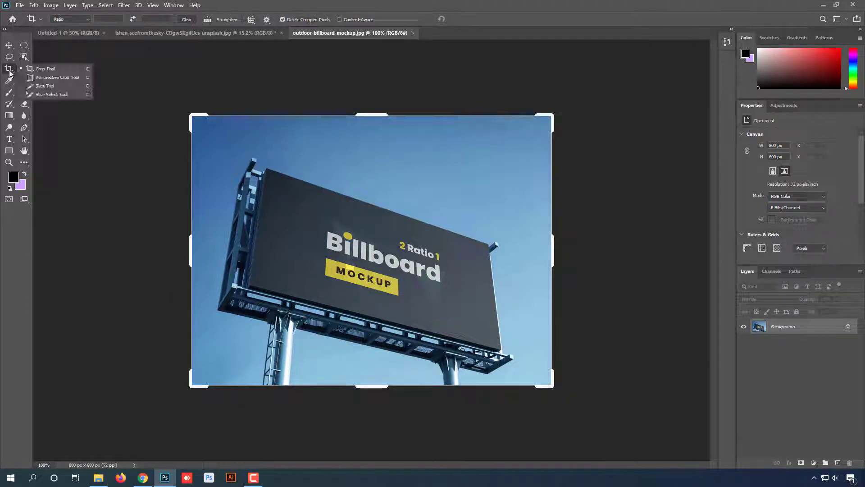
pyautogui.click(53, 78)
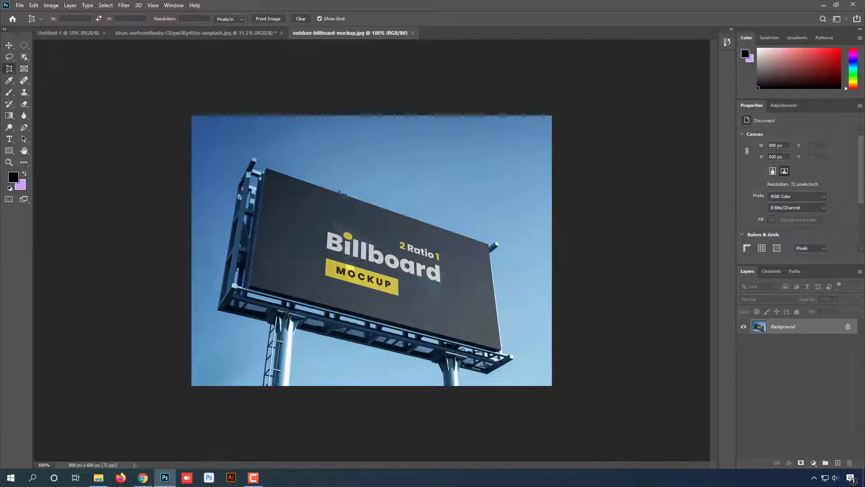
pyautogui.rightClick(9, 69)
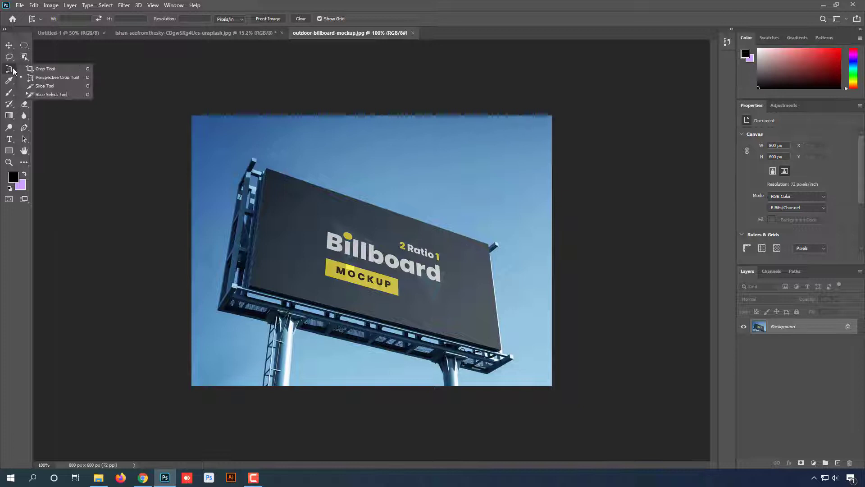
pyautogui.click(55, 78)
pyautogui.scroll(1, 372, 228)
pyautogui.scroll(3, 372, 227)
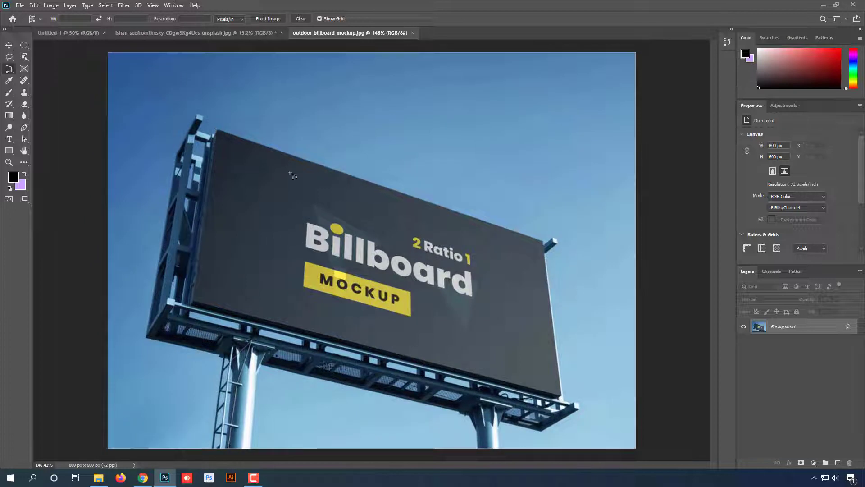
pyautogui.click(219, 130)
pyautogui.click(544, 241)
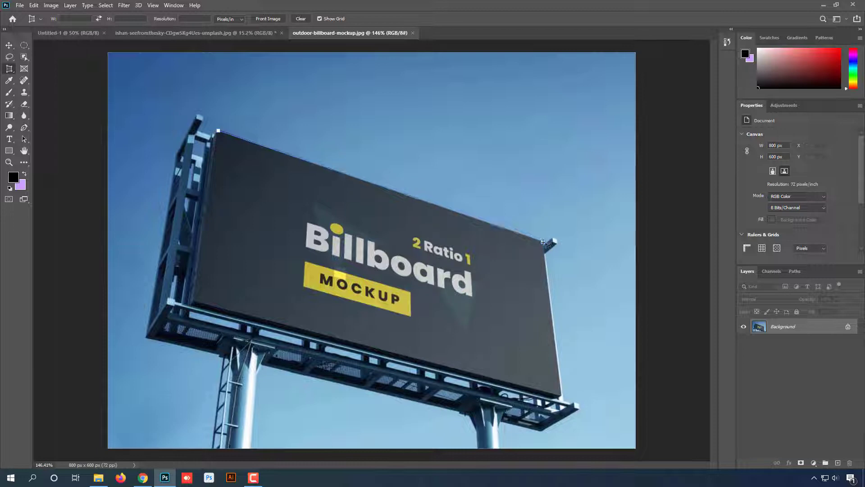
pyautogui.click(560, 393)
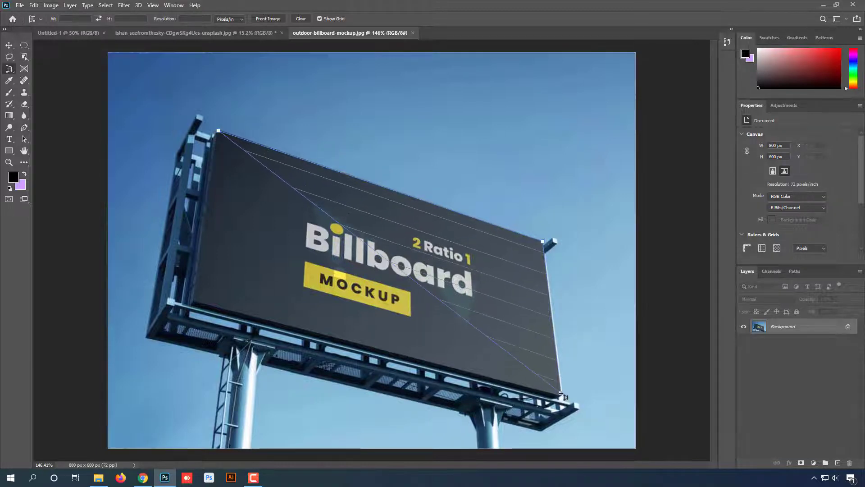
pyautogui.click(195, 312)
# - Align the perspective grid's lower-left and upper-right corners with the billboard panel and apply the crop
pyautogui.moveTo(195, 312); pyautogui.dragTo(192, 299)
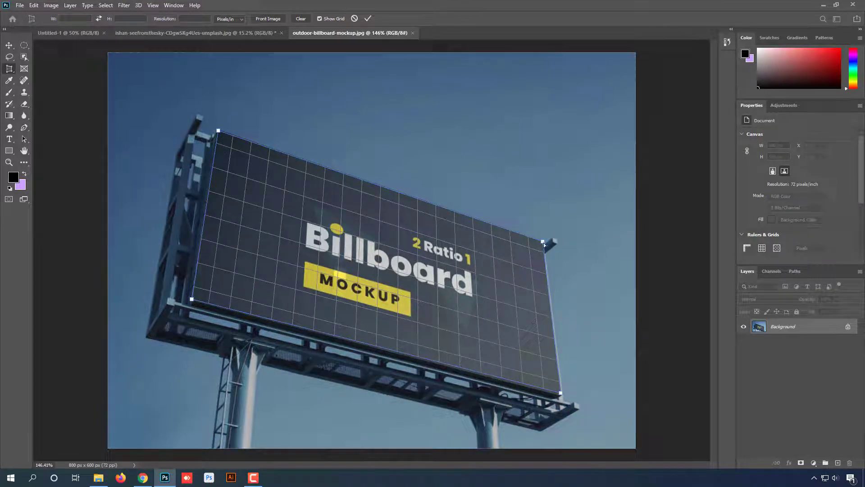
pyautogui.moveTo(543, 241); pyautogui.dragTo(543, 242)
pyautogui.click(368, 18)
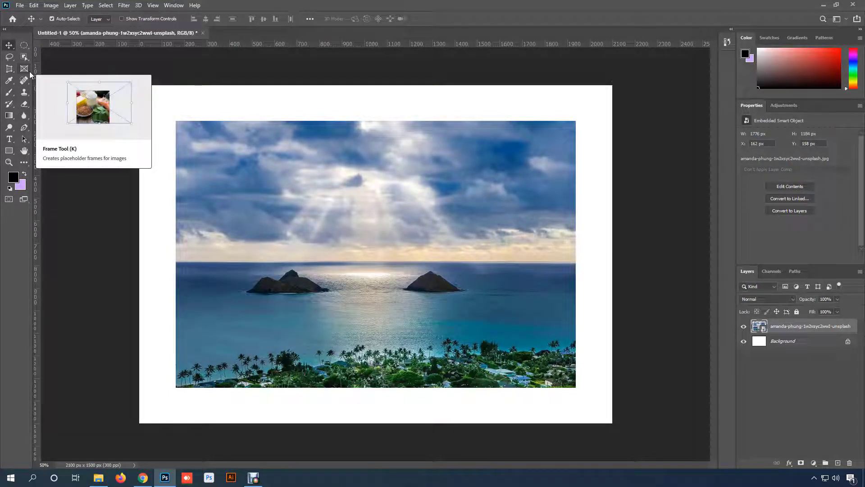
# - Draw a rectangular frame about 1124 × 476 px around the two islands in the Untitled-1 photo
pyautogui.click(28, 71)
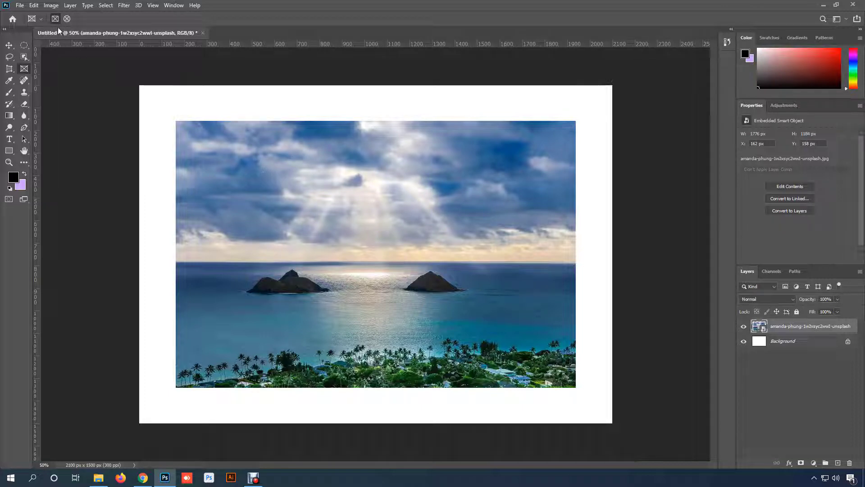
pyautogui.moveTo(234, 216); pyautogui.dragTo(489, 323)
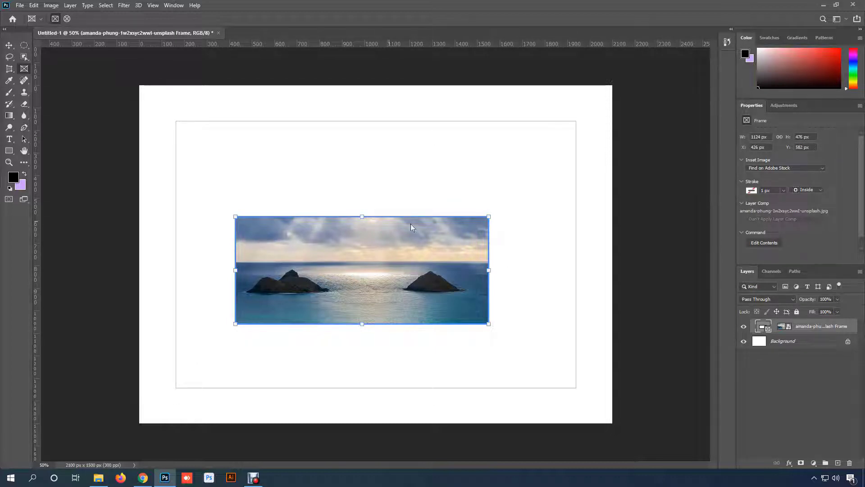
# - Reposition the photo inside the rectangular frame so that the two islands sit near its vertical middle
pyautogui.moveTo(349, 277); pyautogui.dragTo(365, 306)
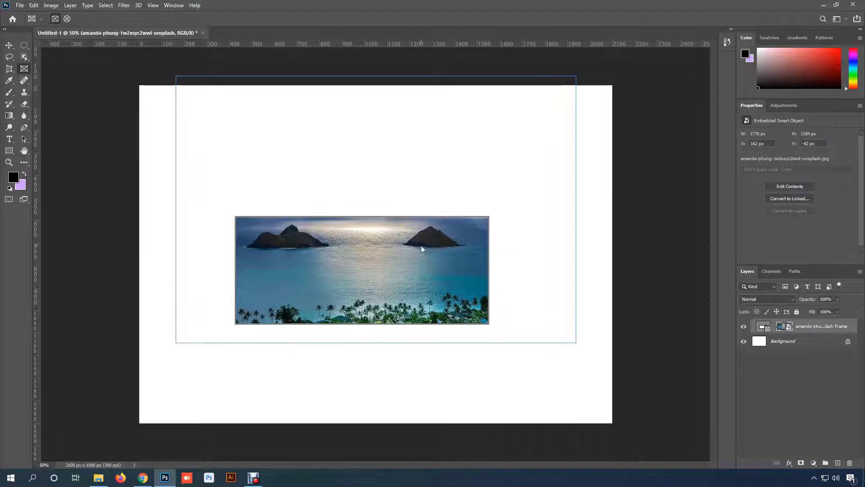
pyautogui.moveTo(421, 245); pyautogui.dragTo(421, 269)
# - Enlarge the rectangular frame to about 1260 × 712 px and shift the photo slightly to the right inside it
pyautogui.click(485, 215)
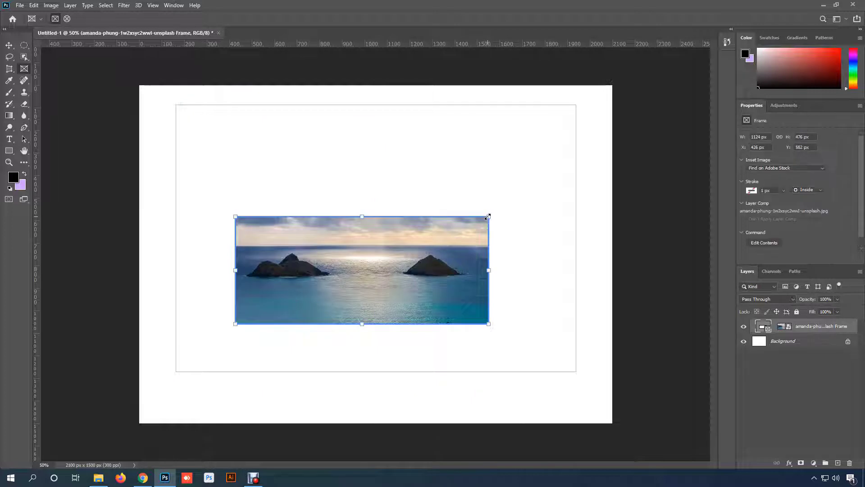
pyautogui.moveTo(488, 216); pyautogui.dragTo(489, 174)
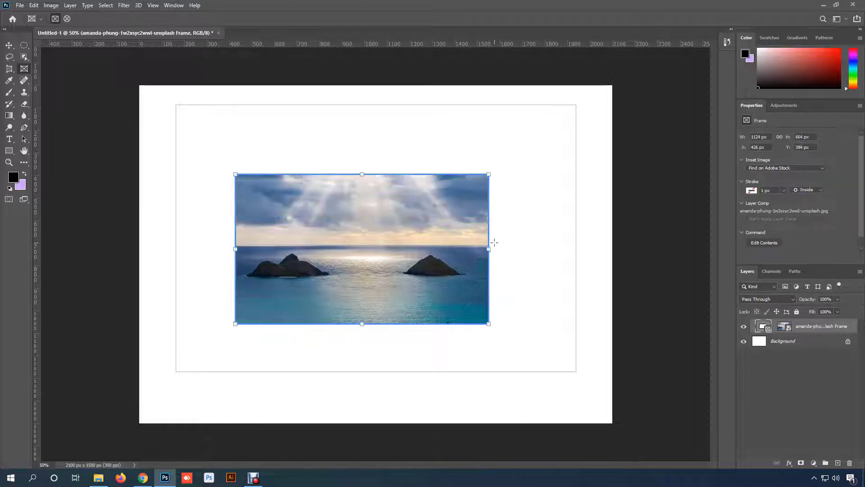
pyautogui.moveTo(489, 251); pyautogui.dragTo(519, 251)
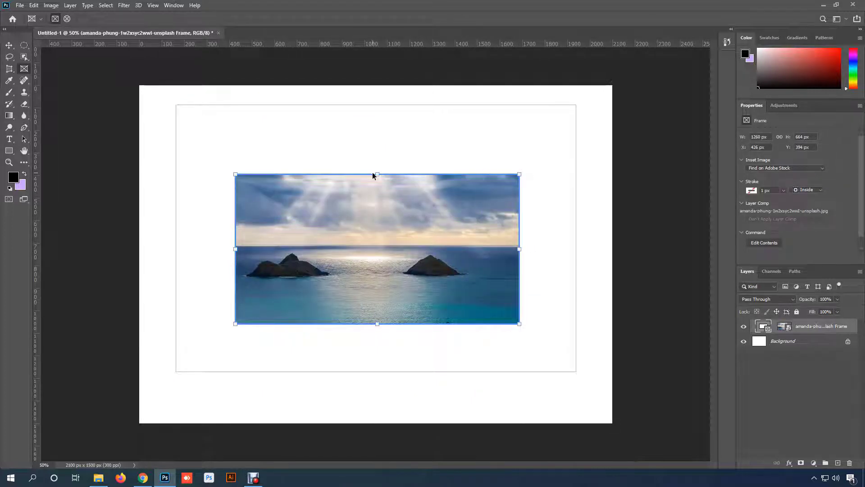
pyautogui.moveTo(377, 173); pyautogui.dragTo(377, 163)
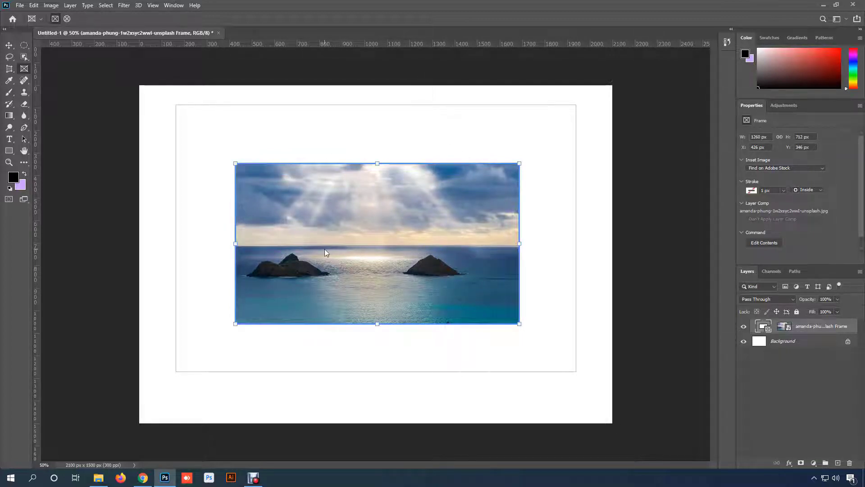
pyautogui.moveTo(325, 251); pyautogui.dragTo(343, 250)
pyautogui.moveTo(399, 267)
pyautogui.mouseDown()
pyautogui.moveTo(380, 266)
pyautogui.moveTo(396, 266)
pyautogui.moveTo(388, 267)
pyautogui.mouseUp()
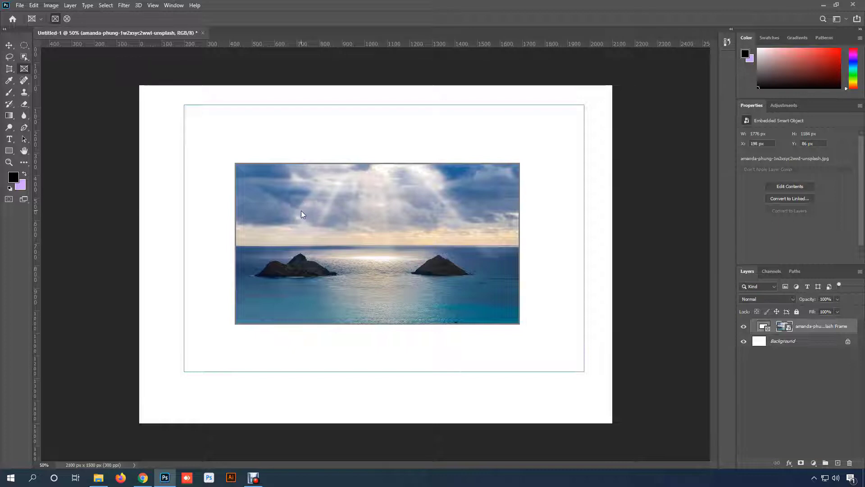
# - Undo the frame edits and the rectangular frame itself, back to the unframed island photo
pyautogui.hotkey('ctrl', 'z')
pyautogui.hotkey('ctrl', 'z')
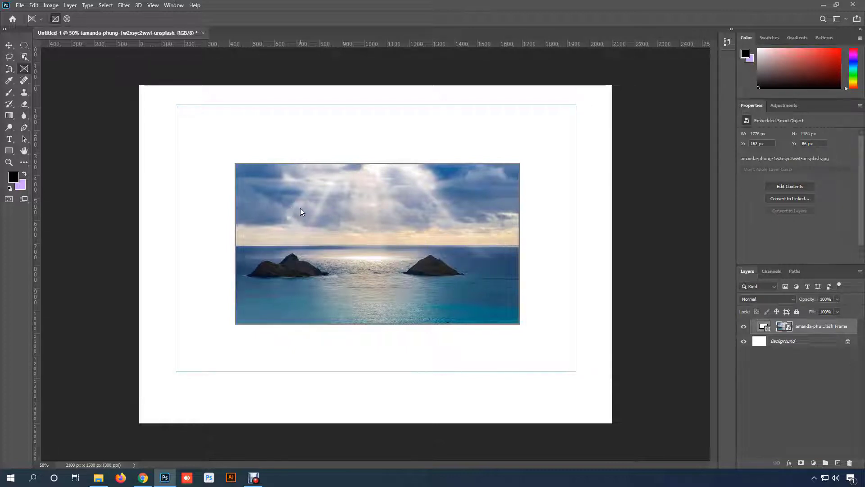
pyautogui.hotkey('ctrl', 'z')
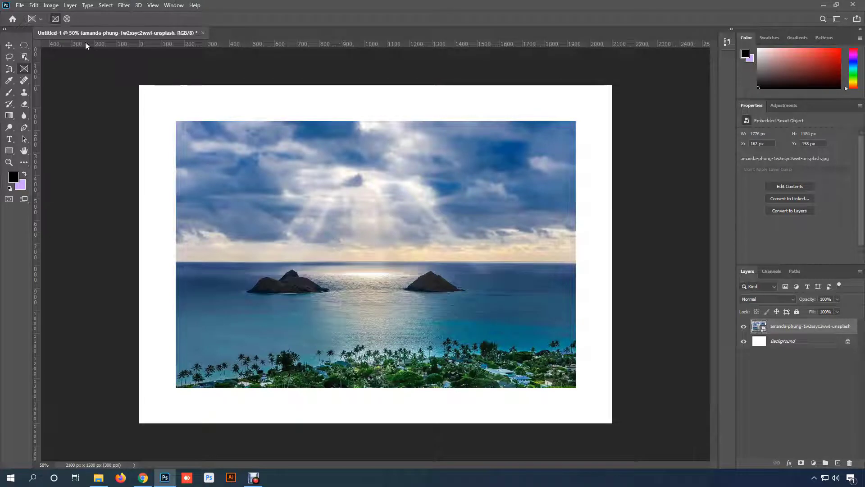
# - Draw a circular frame about 936 × 936 px over the photo, centre the larger island inside it and deselect the frame
pyautogui.click(67, 18)
pyautogui.moveTo(257, 159); pyautogui.dragTo(468, 370)
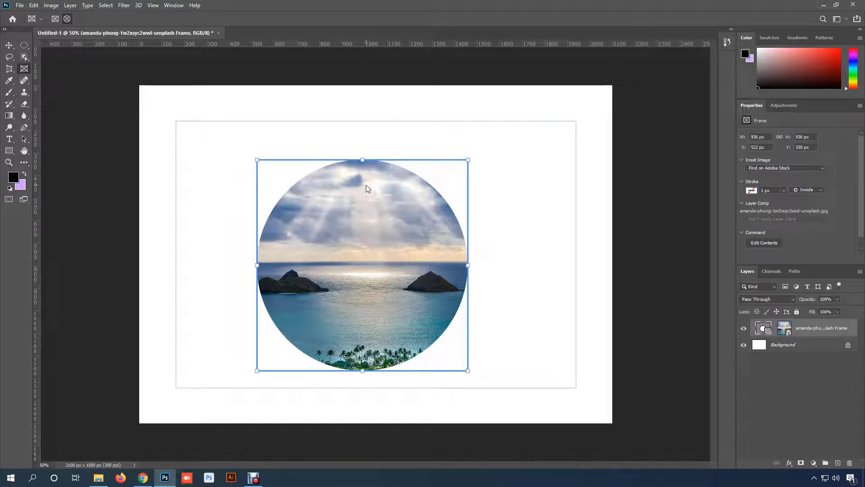
pyautogui.moveTo(357, 254); pyautogui.dragTo(426, 252)
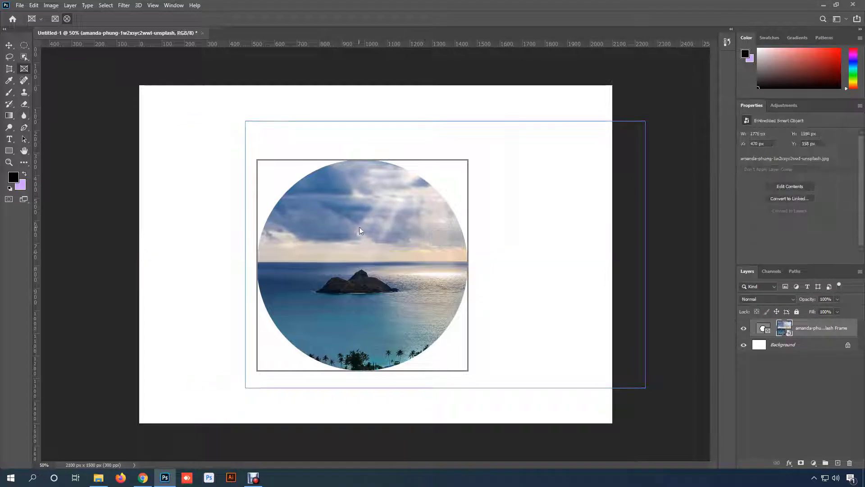
pyautogui.moveTo(359, 227)
pyautogui.mouseDown()
pyautogui.moveTo(369, 227)
pyautogui.moveTo(359, 227)
pyautogui.mouseUp()
pyautogui.click(465, 167)
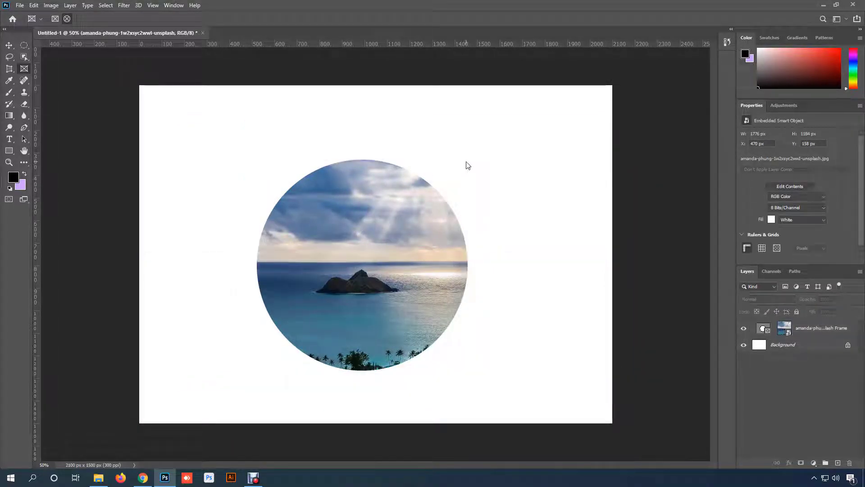
# - Select the circular frame, shrink it to an oval about 406 × 648 px and reposition the photo inside it
pyautogui.click(405, 225)
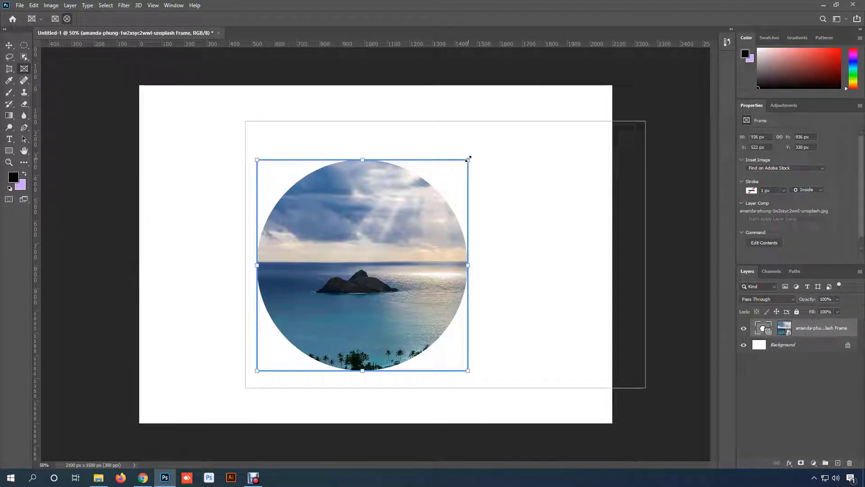
pyautogui.moveTo(468, 159); pyautogui.dragTo(424, 192)
pyautogui.moveTo(423, 192); pyautogui.dragTo(437, 227)
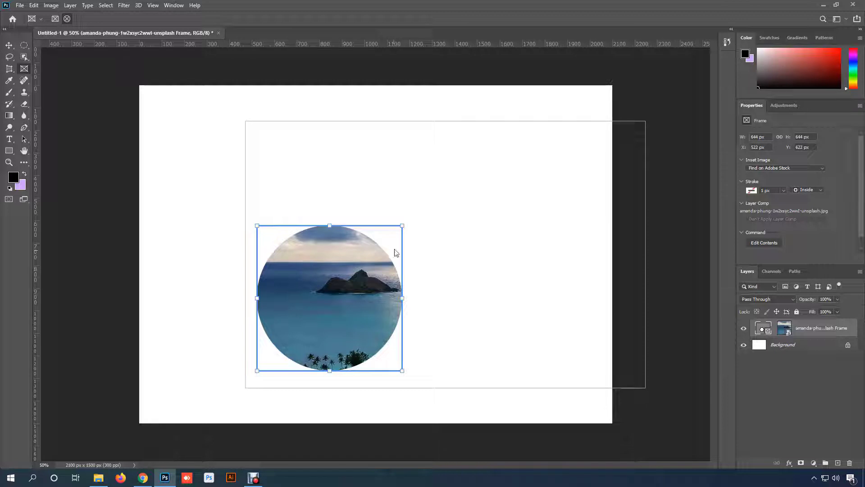
pyautogui.moveTo(402, 225); pyautogui.dragTo(468, 171)
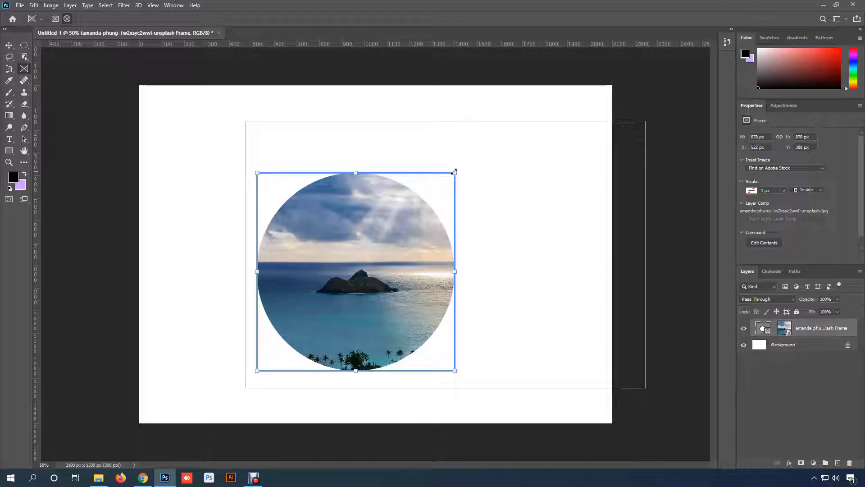
pyautogui.moveTo(452, 171); pyautogui.dragTo(348, 225)
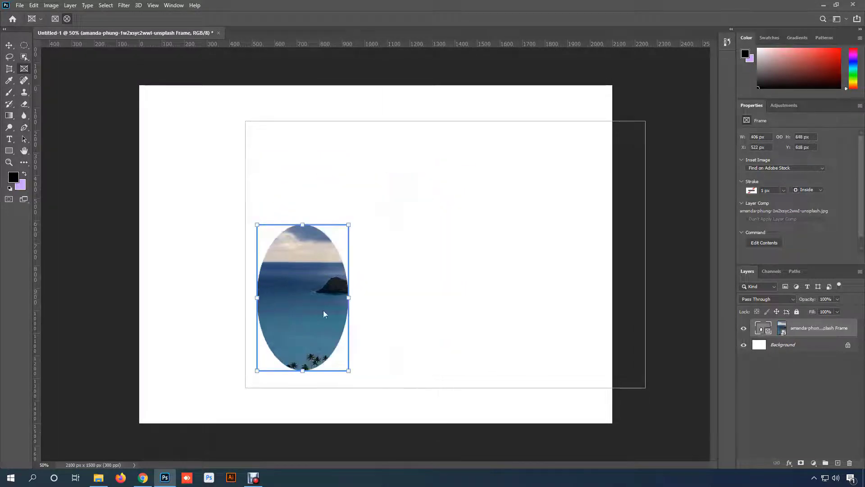
pyautogui.moveTo(308, 279); pyautogui.dragTo(247, 315)
pyautogui.moveTo(305, 297)
pyautogui.mouseDown()
pyautogui.moveTo(316, 285)
pyautogui.moveTo(325, 300)
pyautogui.moveTo(301, 309)
pyautogui.mouseUp()
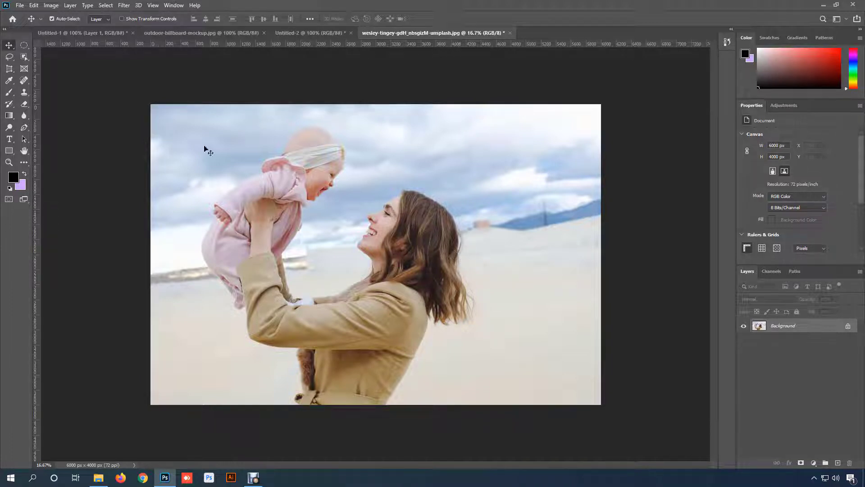
# - Unlock the Background layer of the mother-and-baby photo
pyautogui.click(33, 5)
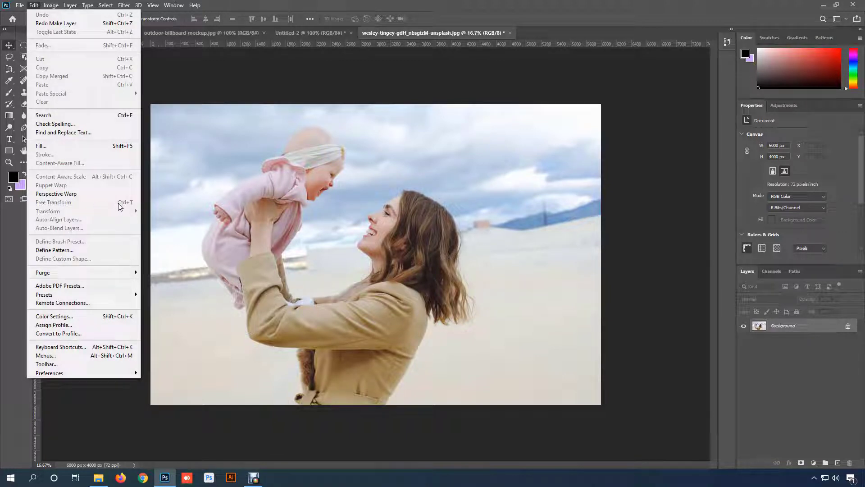
pyautogui.click(361, 215)
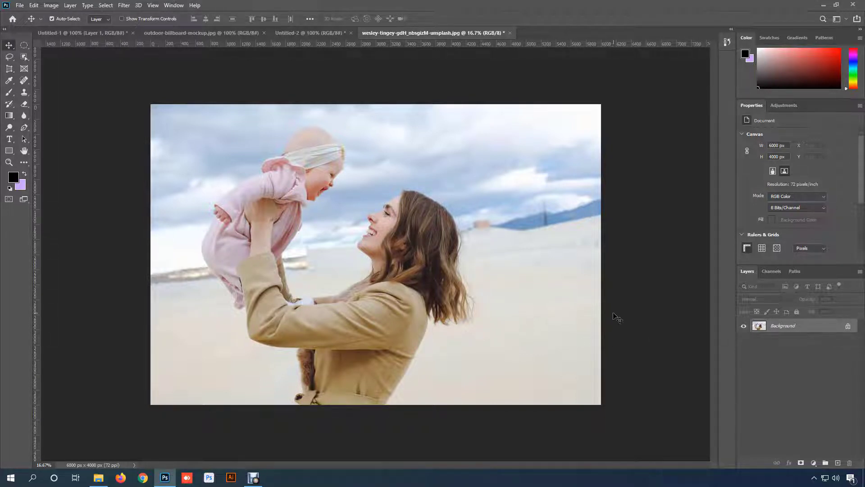
pyautogui.click(847, 327)
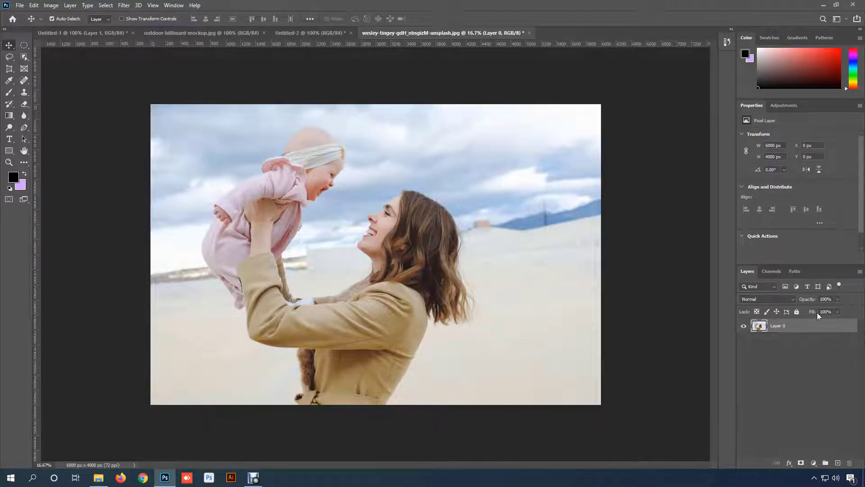
# - Start Free Transform on the photo layer and scale it non-proportionally to about 92.5% width and 85.75% height
pyautogui.press('ctrl')
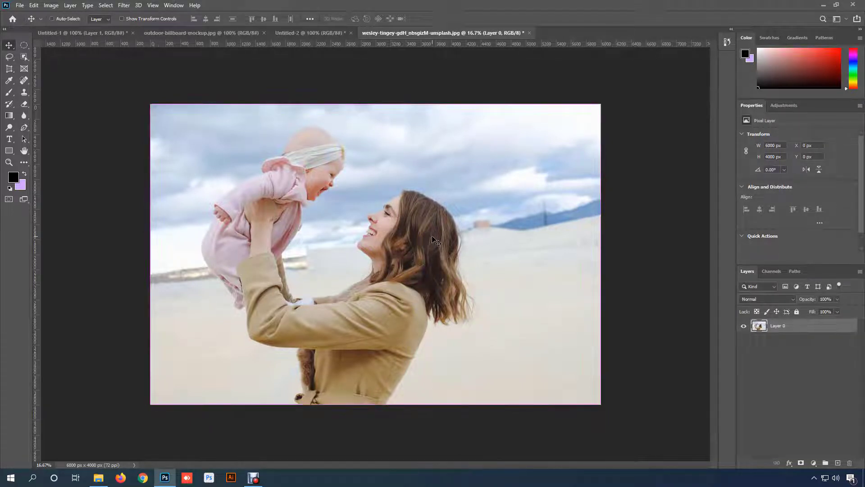
pyautogui.hotkey('ctrl', 't')
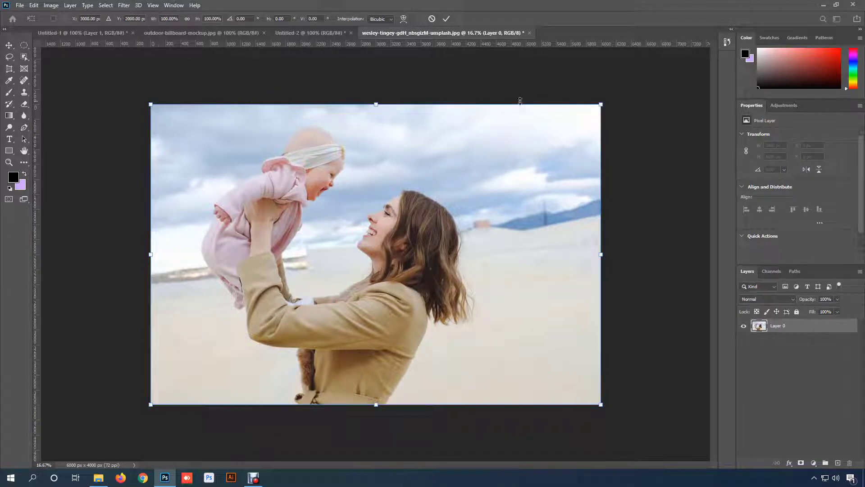
pyautogui.moveTo(603, 102); pyautogui.dragTo(559, 122)
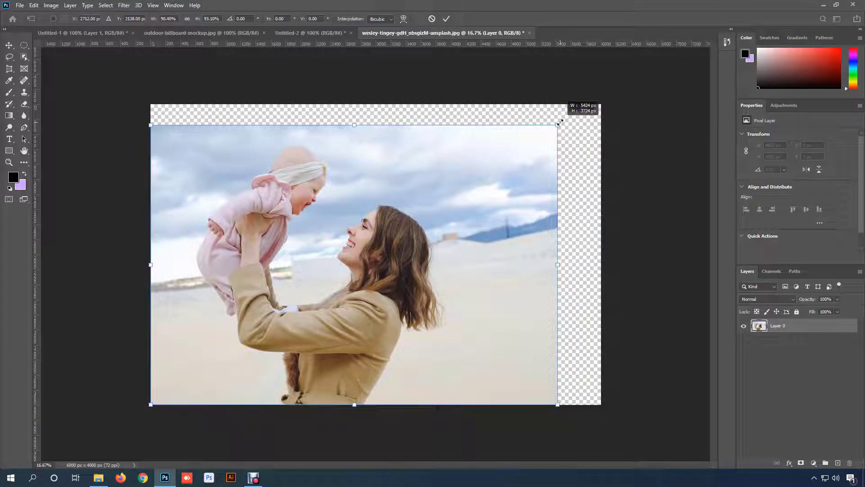
pyautogui.moveTo(559, 123); pyautogui.dragTo(606, 259)
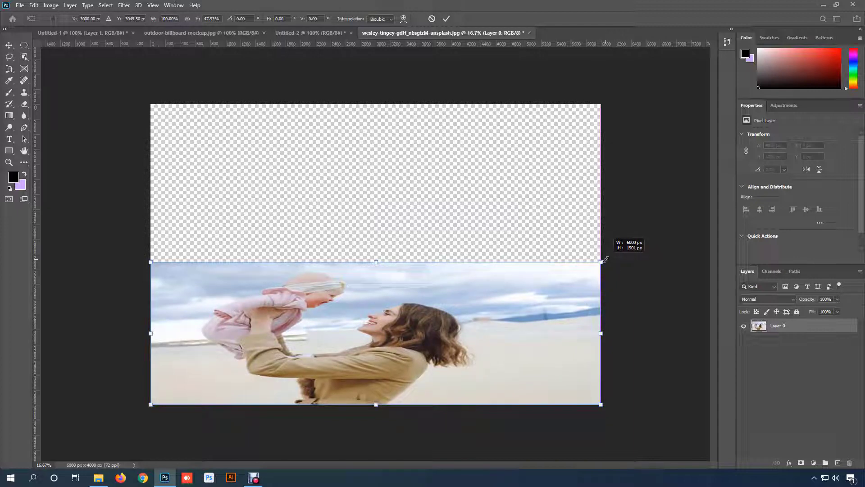
pyautogui.moveTo(605, 260); pyautogui.dragTo(569, 145)
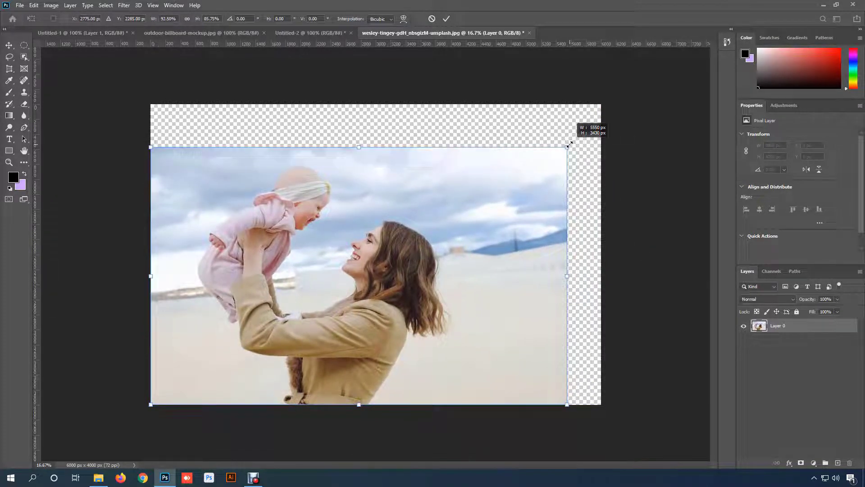
# - Scale the photo proportionally from its upper-right corner to about 82.33%
pyautogui.press('shift')
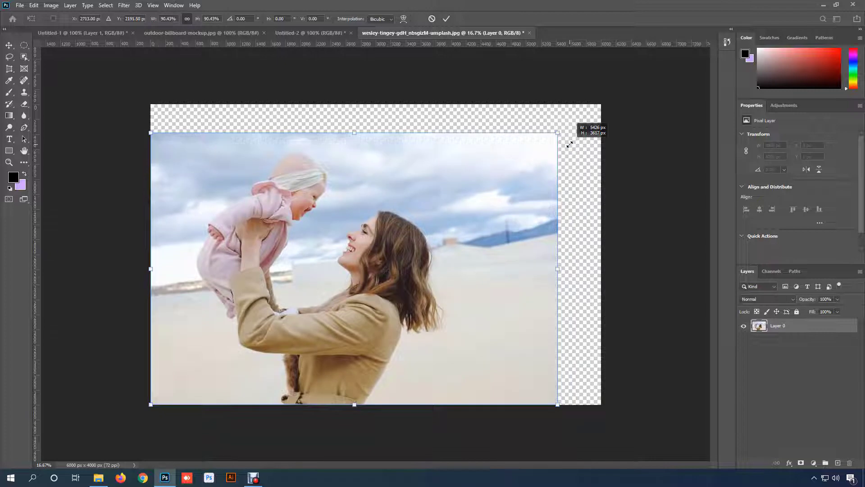
pyautogui.moveTo(570, 144); pyautogui.dragTo(537, 161)
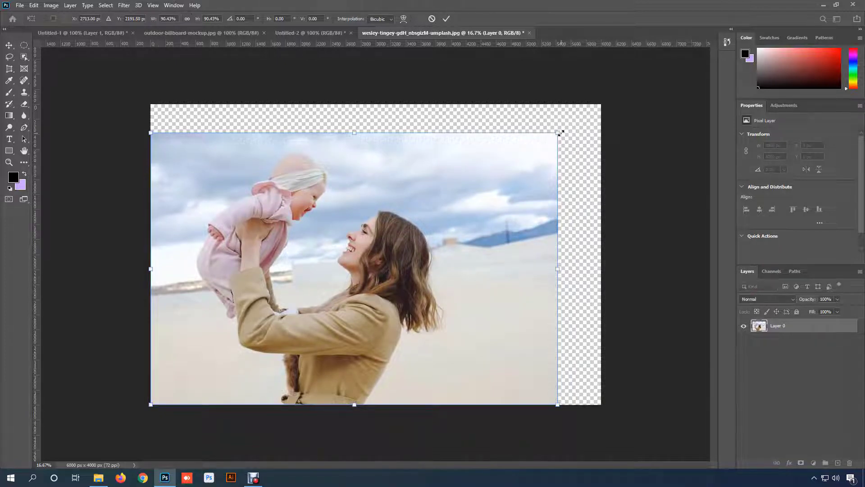
pyautogui.moveTo(560, 133); pyautogui.dragTo(543, 184)
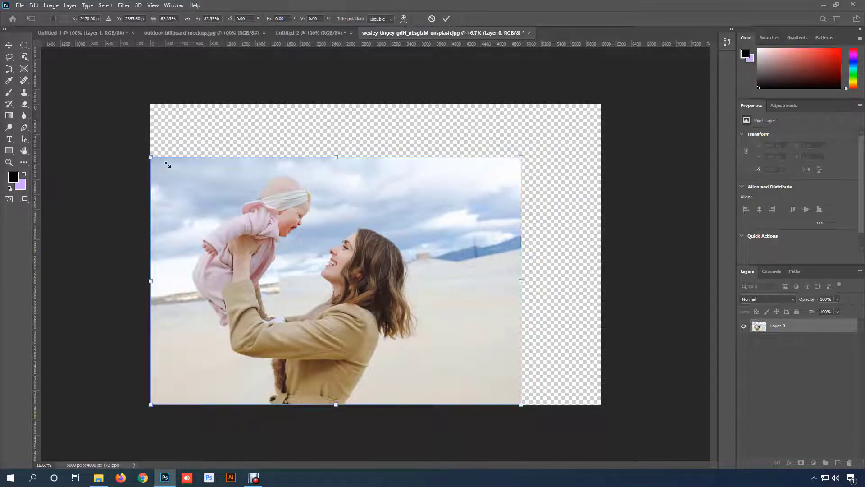
# - Scale the photo proportionally from its other corners to about 78.22%, leaving a transparent margin on every side
pyautogui.moveTo(151, 157); pyautogui.dragTo(204, 193)
pyautogui.moveTo(198, 403); pyautogui.dragTo(263, 364)
pyautogui.moveTo(521, 368); pyautogui.dragTo(557, 387)
pyautogui.moveTo(263, 193); pyautogui.dragTo(205, 154)
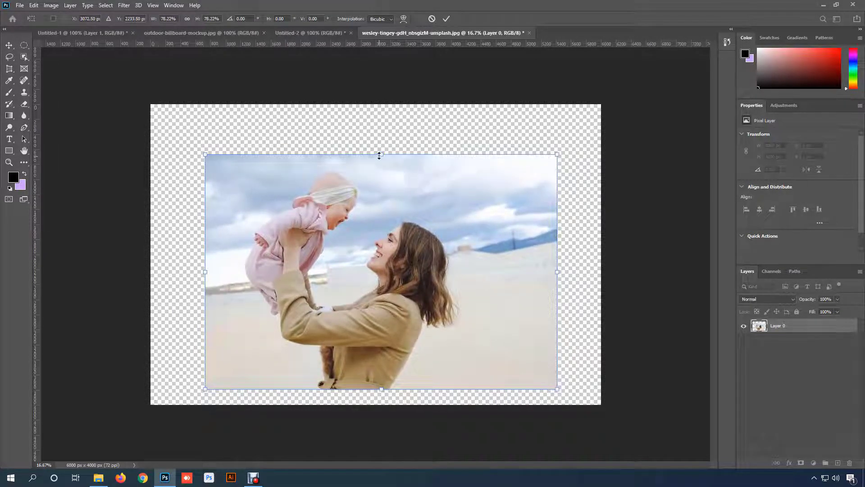
# - Scale the photo proportionally from its edges to about 84.97% and move it to about X 3100, Y 2062.5 px
pyautogui.moveTo(379, 154); pyautogui.dragTo(383, 123)
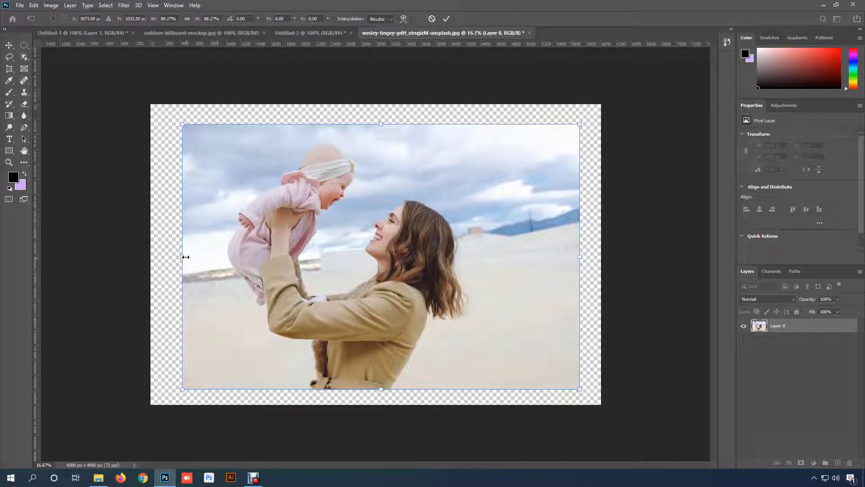
pyautogui.moveTo(185, 256)
pyautogui.mouseDown()
pyautogui.moveTo(170, 255)
pyautogui.moveTo(270, 259)
pyautogui.moveTo(197, 256)
pyautogui.mouseUp()
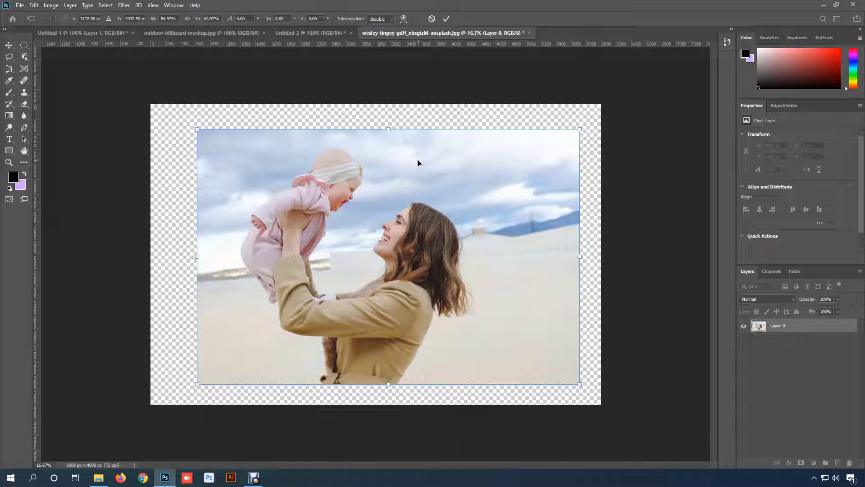
pyautogui.moveTo(418, 162); pyautogui.dragTo(413, 164)
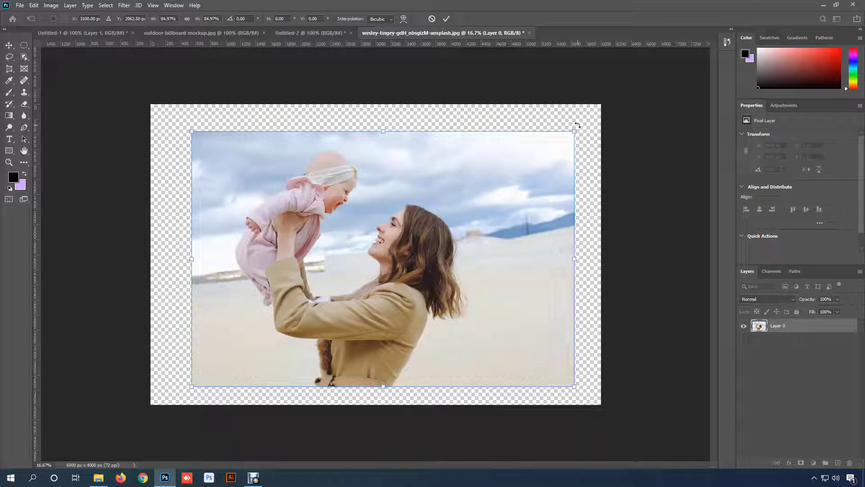
# - Try rotating the photo clockwise to about 16° and to 30°, and return the angle to 0°
pyautogui.moveTo(577, 125); pyautogui.dragTo(598, 186)
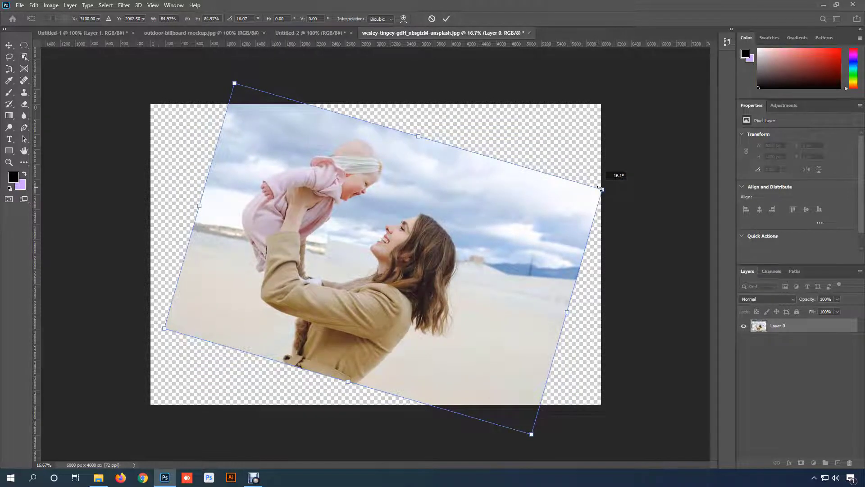
pyautogui.moveTo(599, 187); pyautogui.dragTo(583, 127)
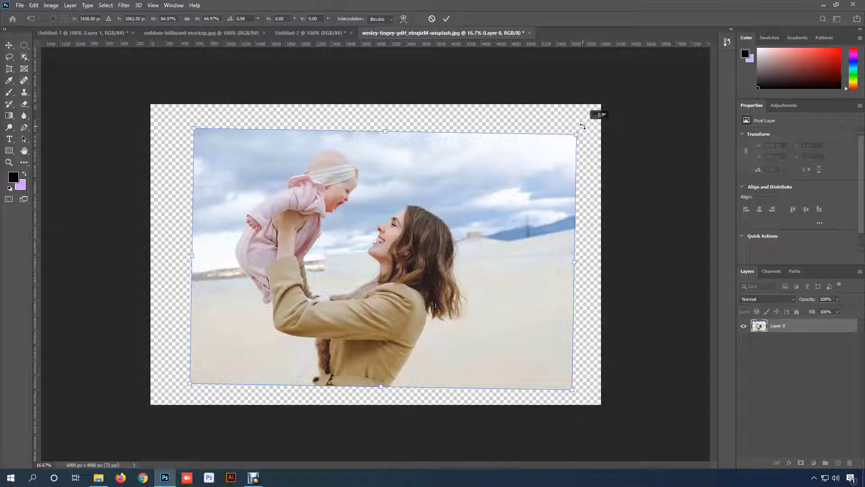
pyautogui.moveTo(583, 127); pyautogui.dragTo(602, 224)
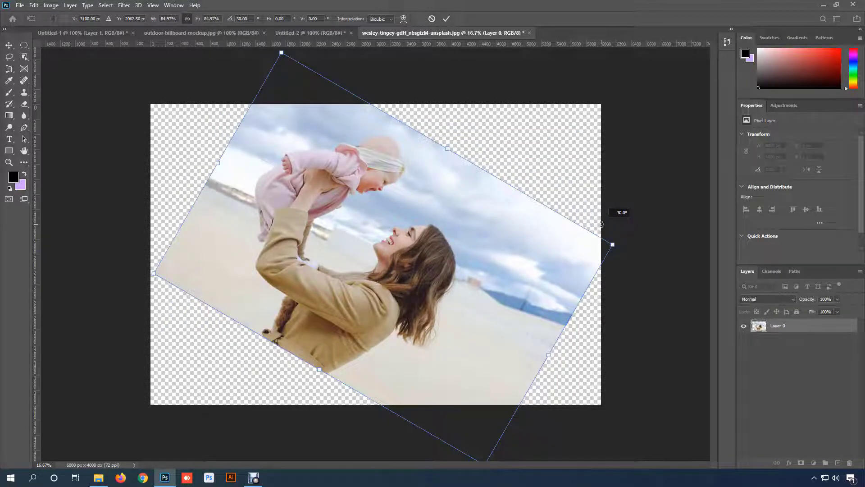
pyautogui.moveTo(602, 224); pyautogui.dragTo(523, 151)
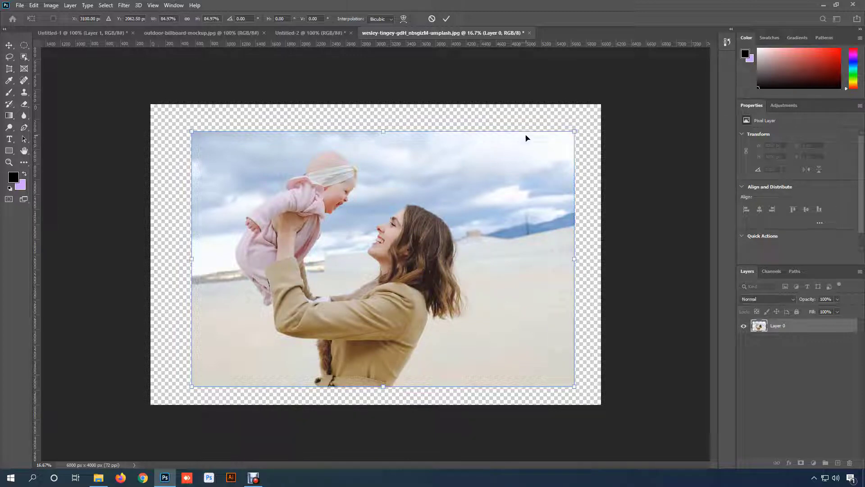
# - Try skewing the photo into a trapezoid, with the upper corners pulled inward and the lower corners outward, and cancel the transform
pyautogui.rightClick(456, 143)
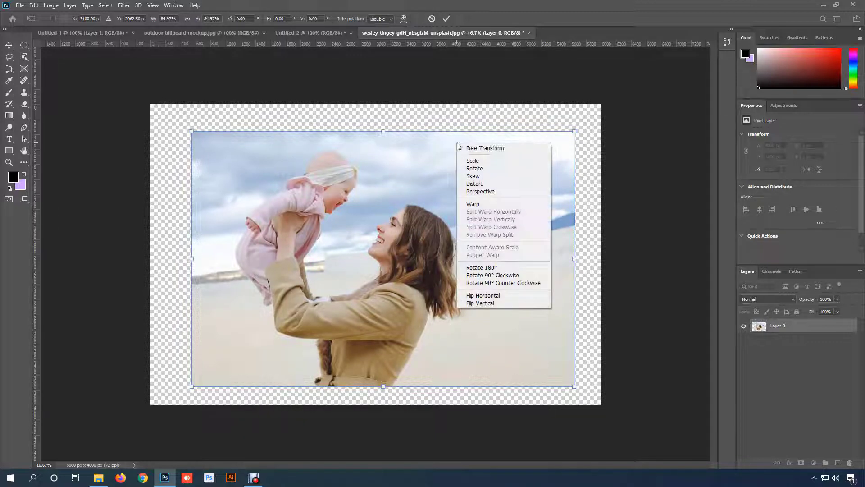
pyautogui.click(498, 176)
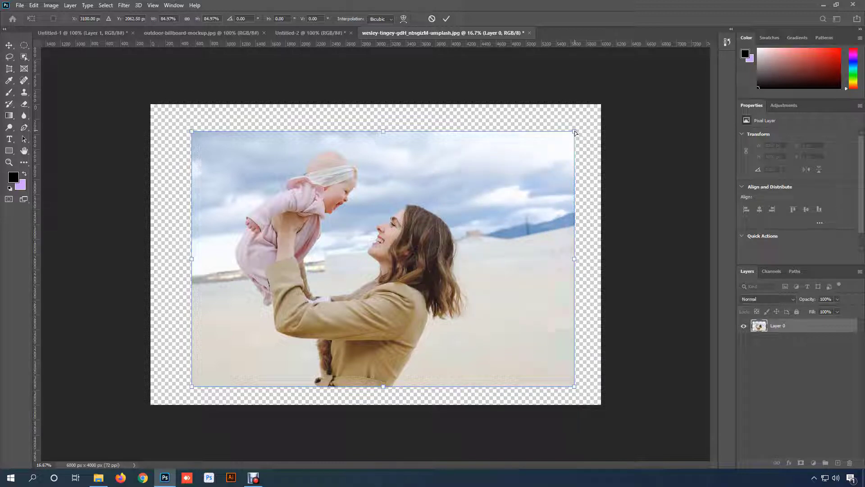
pyautogui.moveTo(574, 131); pyautogui.dragTo(484, 134)
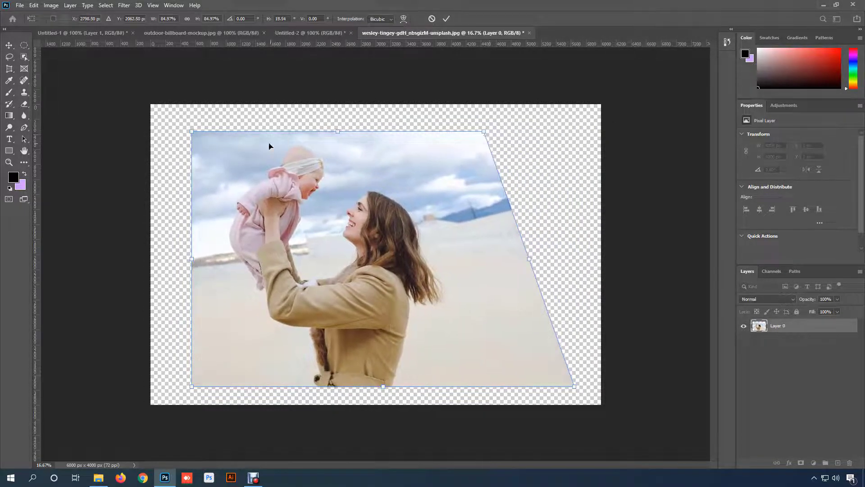
pyautogui.moveTo(192, 131); pyautogui.dragTo(263, 144)
pyautogui.moveTo(193, 388); pyautogui.dragTo(161, 388)
pyautogui.moveTo(575, 390); pyautogui.dragTo(596, 390)
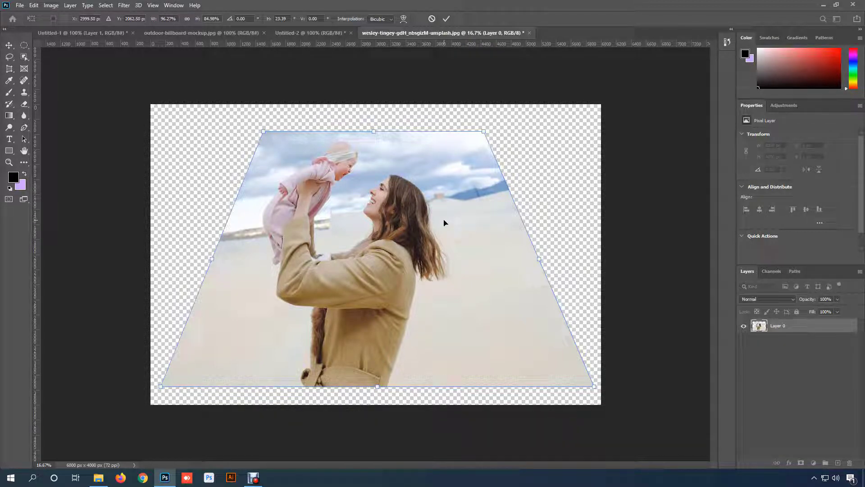
pyautogui.click(432, 20)
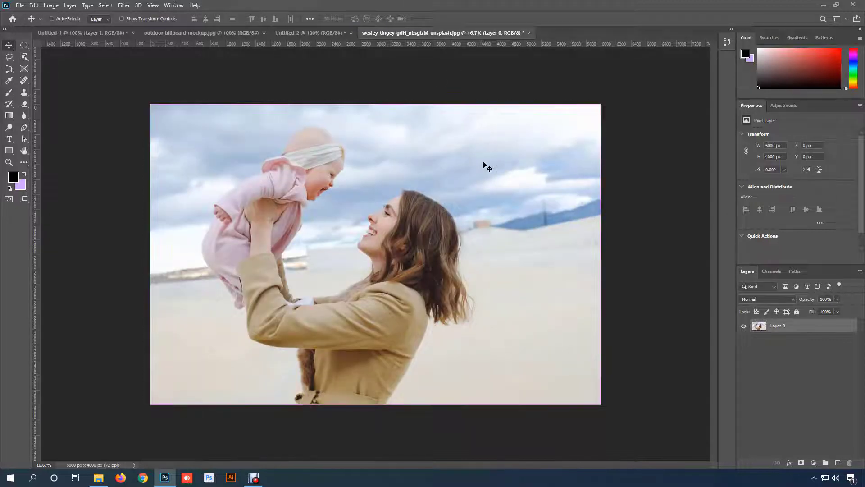
pyautogui.hotkey('ctrl', 't')
pyautogui.rightClick(484, 159)
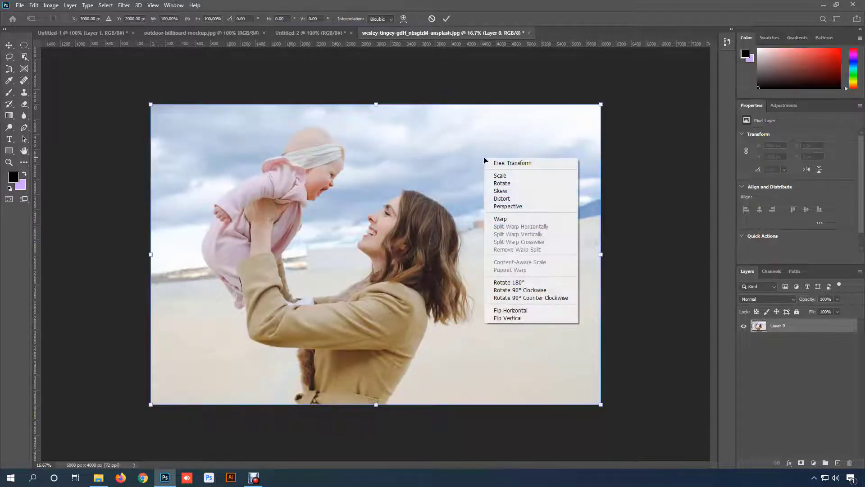
pyautogui.press('Escape')
pyautogui.press('Escape')
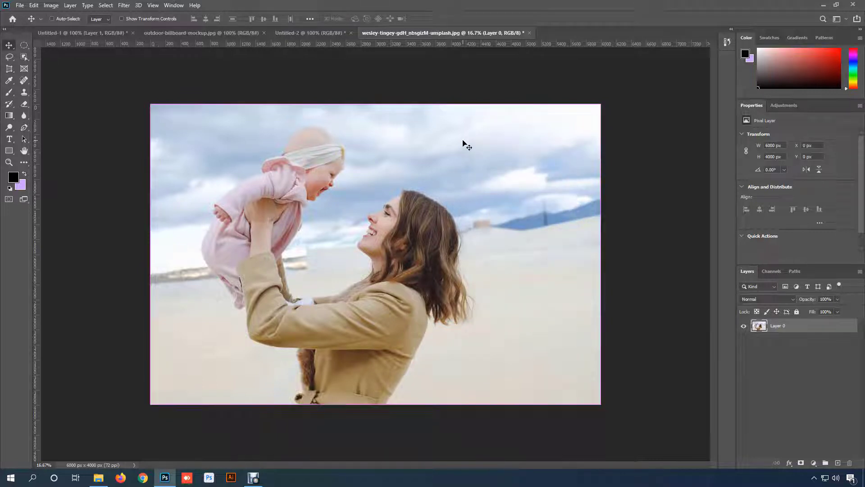
# - Scale the photo proportionally about its centre with Free Transform to about 61.28%
pyautogui.hotkey('ctrl', 't')
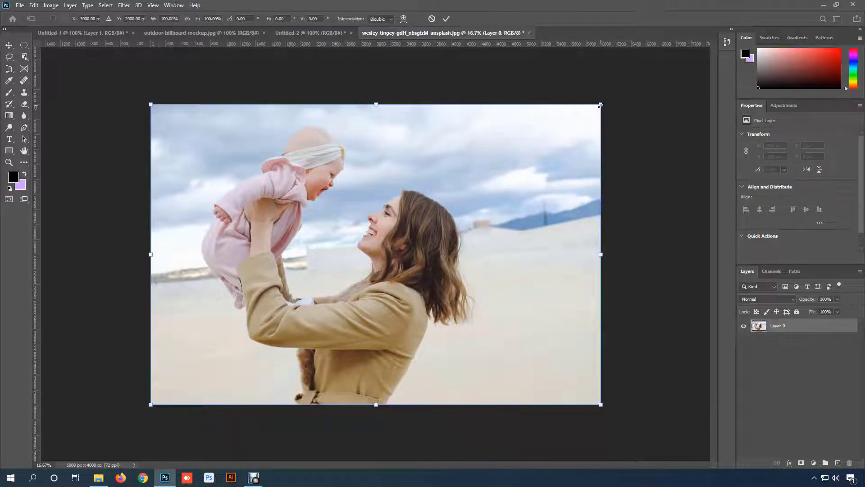
pyautogui.moveTo(601, 104); pyautogui.dragTo(554, 143)
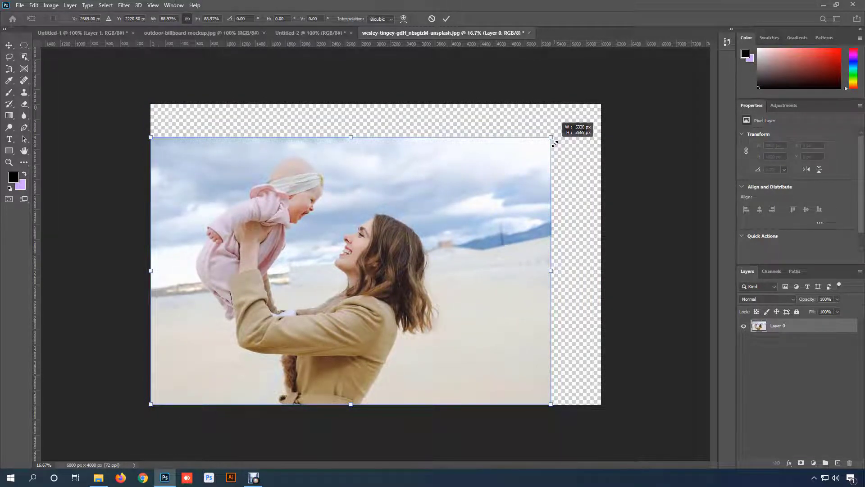
pyautogui.press('alt')
pyautogui.moveTo(554, 144)
pyautogui.mouseDown()
pyautogui.moveTo(483, 188)
pyautogui.moveTo(549, 155)
pyautogui.moveTo(649, 75)
pyautogui.moveTo(513, 170)
pyautogui.moveTo(566, 141)
pyautogui.moveTo(610, 100)
pyautogui.moveTo(546, 150)
pyautogui.mouseUp()
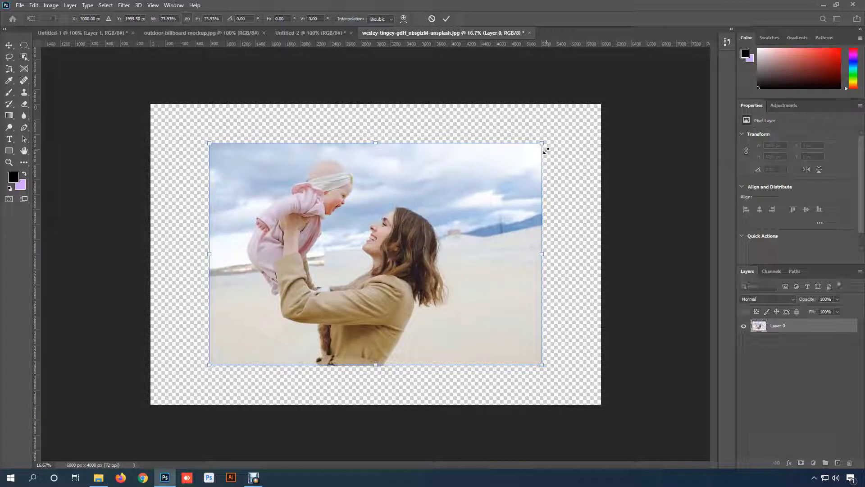
# - Try distorting the photo by moving each of its four corners inward independently, and cancel the transform
pyautogui.rightClick(481, 163)
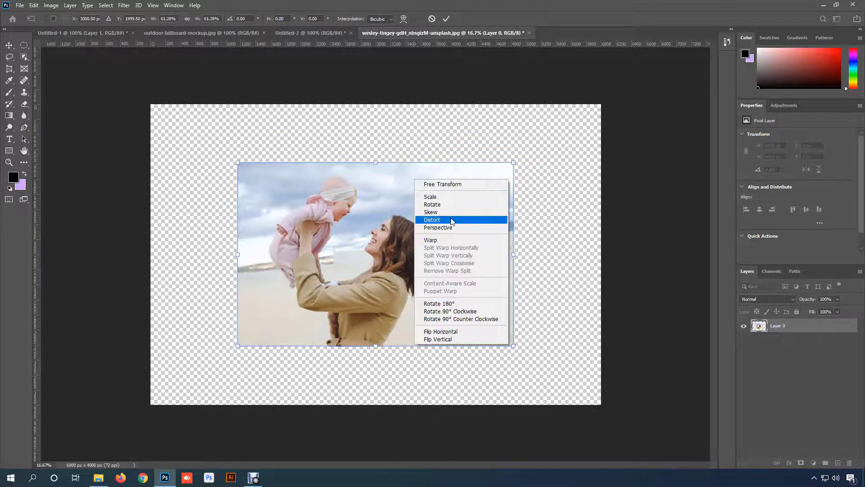
pyautogui.click(452, 220)
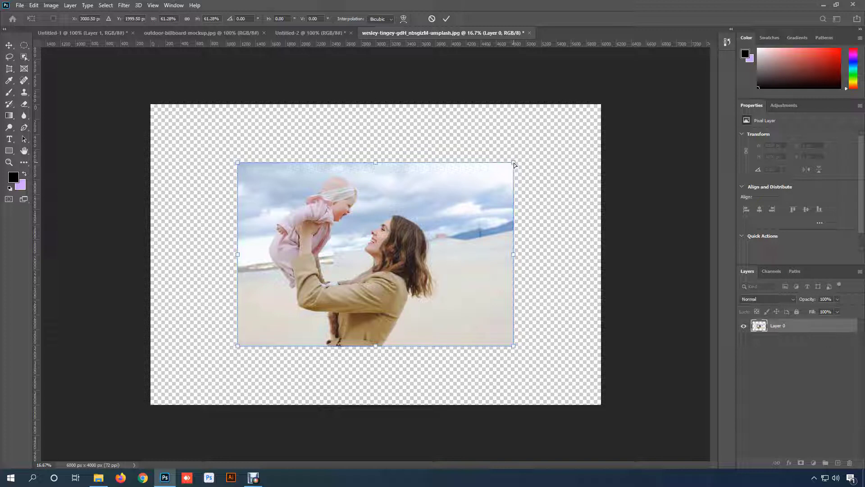
pyautogui.moveTo(514, 165); pyautogui.dragTo(452, 169)
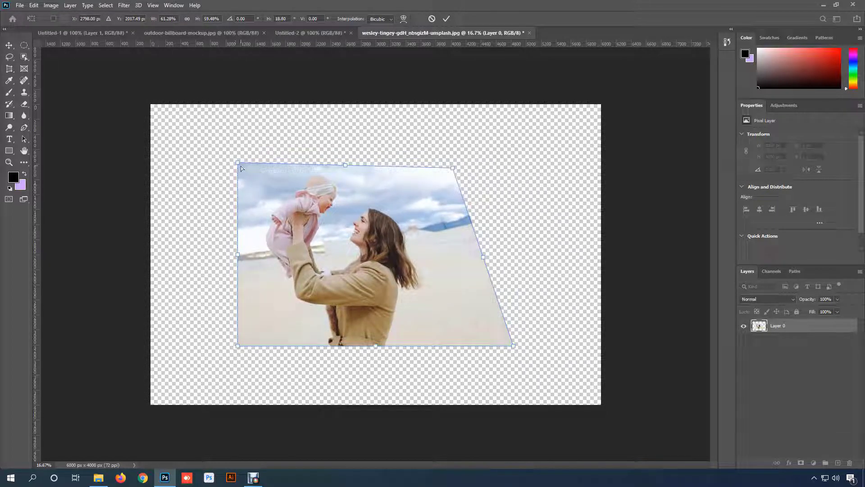
pyautogui.moveTo(240, 167); pyautogui.dragTo(268, 201)
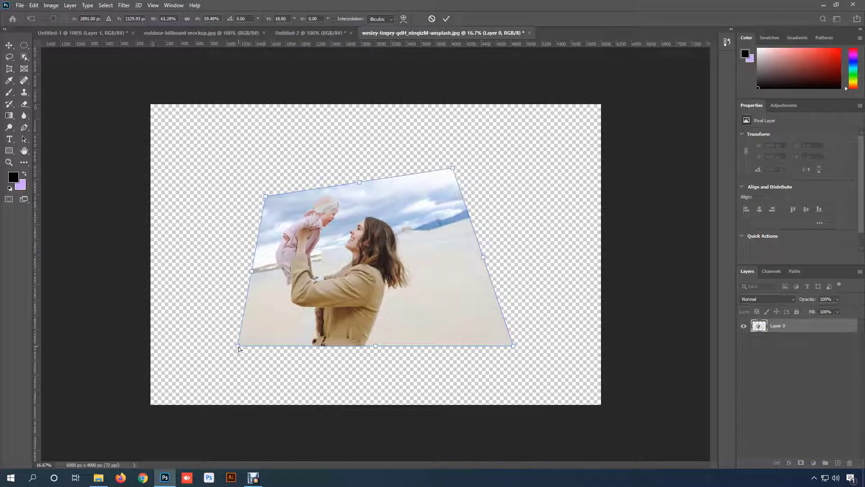
pyautogui.moveTo(238, 347); pyautogui.dragTo(287, 305)
pyautogui.moveTo(513, 346); pyautogui.dragTo(455, 268)
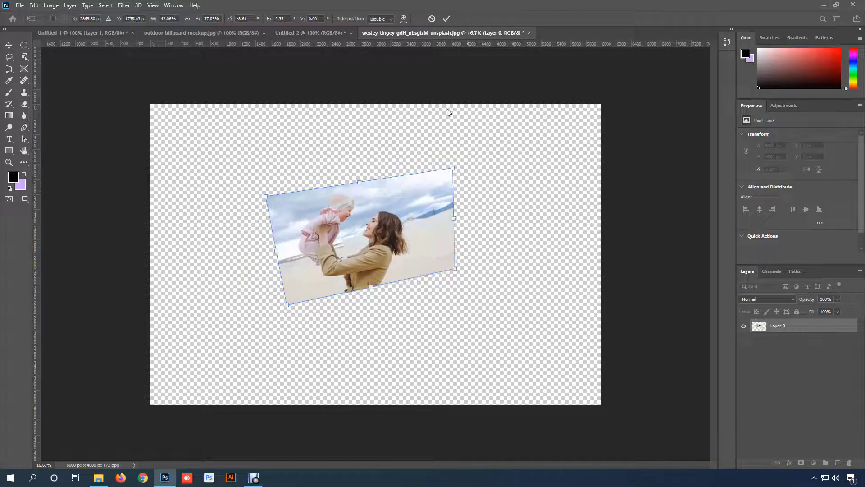
pyautogui.click(432, 20)
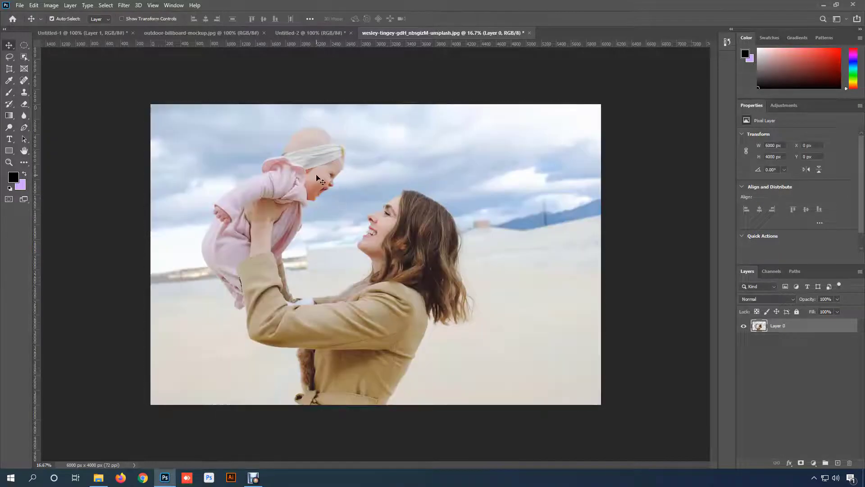
# - Copy the red sale banner from the Untitled-1 document into outdoor-billboard-mockup.jpg as a new layer
pyautogui.click(71, 33)
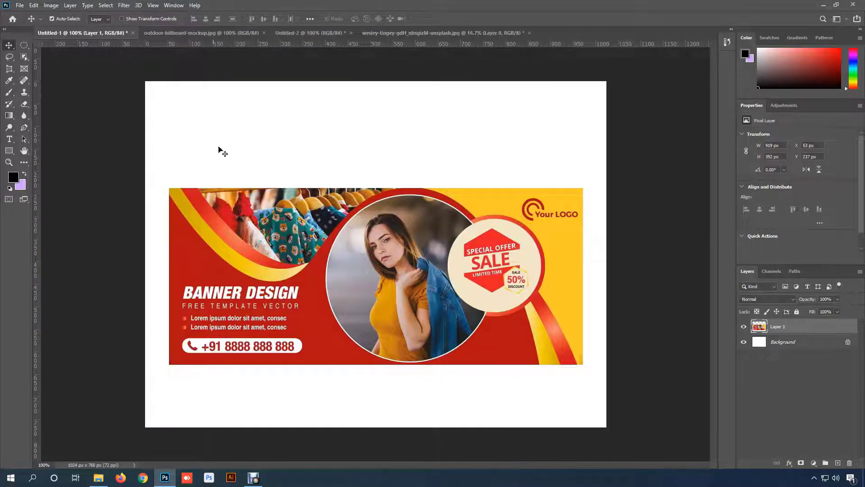
pyautogui.click(171, 33)
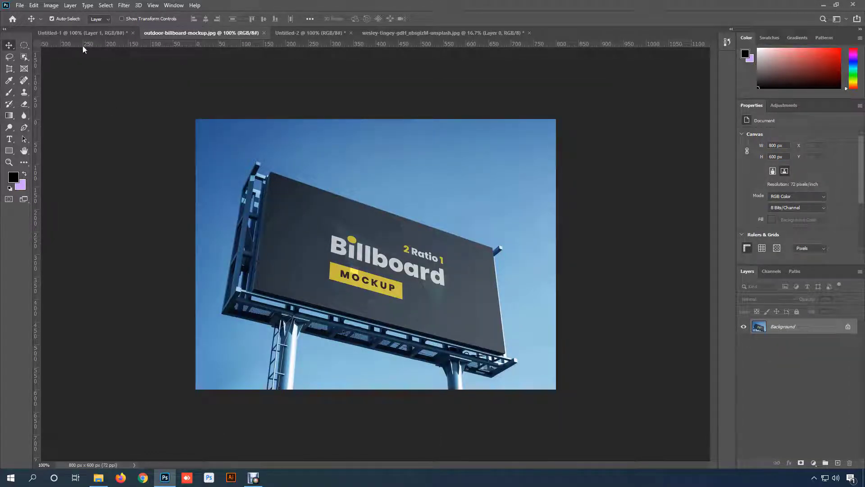
pyautogui.click(89, 34)
pyautogui.moveTo(293, 197); pyautogui.dragTo(445, 237)
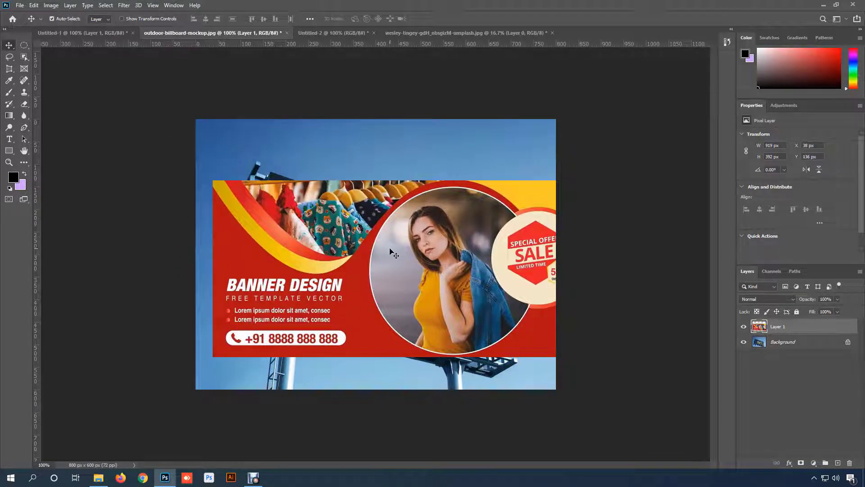
# - Scale the banner to about 59.3% and move it over the billboard panel, to about X 442.5, Y 309.5 px
pyautogui.scroll(1, 393, 255)
pyautogui.hotkey('ctrl', 't')
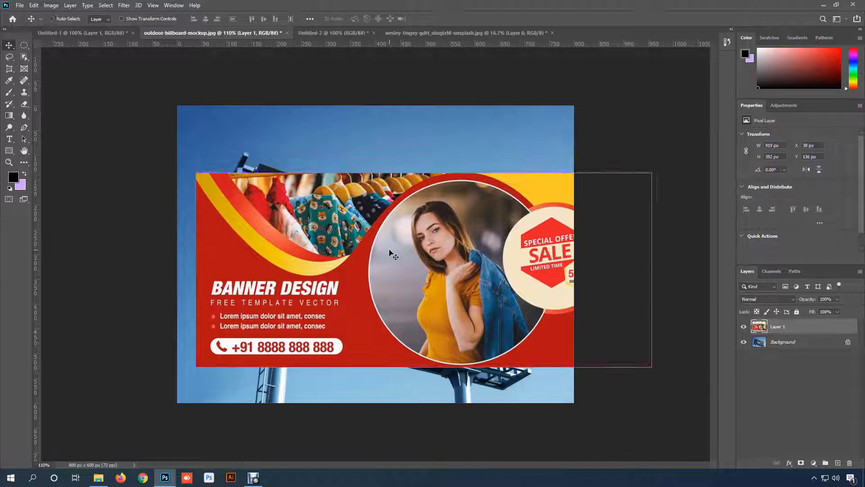
pyautogui.moveTo(195, 172); pyautogui.dragTo(382, 251)
pyautogui.moveTo(454, 306); pyautogui.dragTo(334, 256)
# - Distort the banner so its four corners match the corners of the dark billboard panel, and apply the transform
pyautogui.rightClick(310, 214)
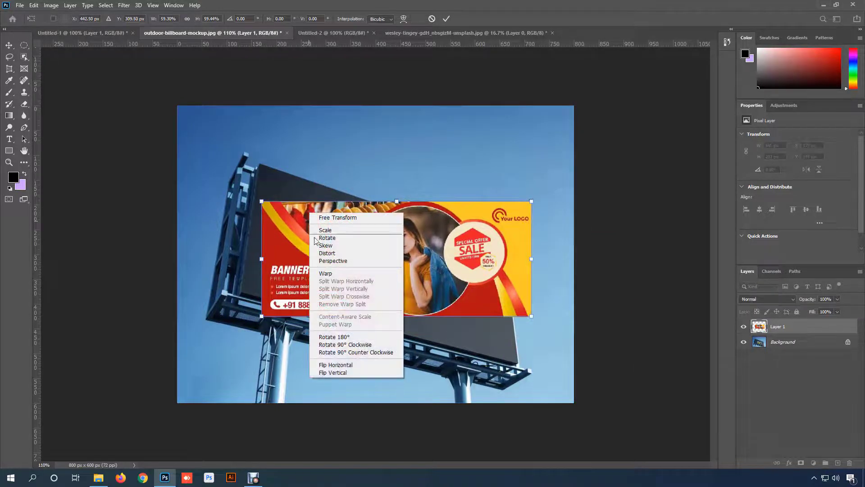
pyautogui.click(348, 256)
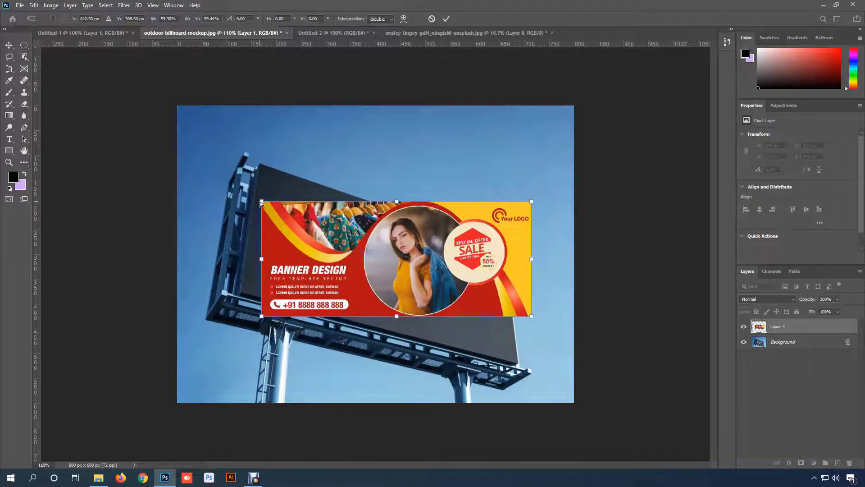
pyautogui.moveTo(261, 203); pyautogui.dragTo(263, 168)
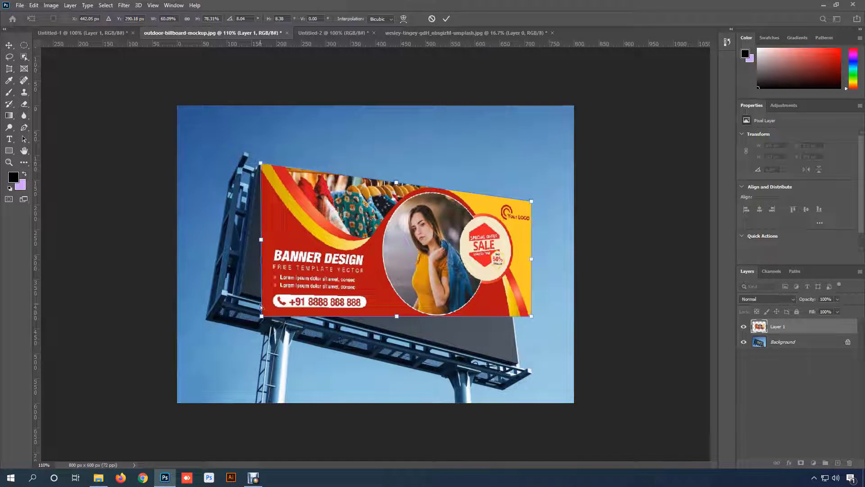
pyautogui.moveTo(261, 316); pyautogui.dragTo(240, 292)
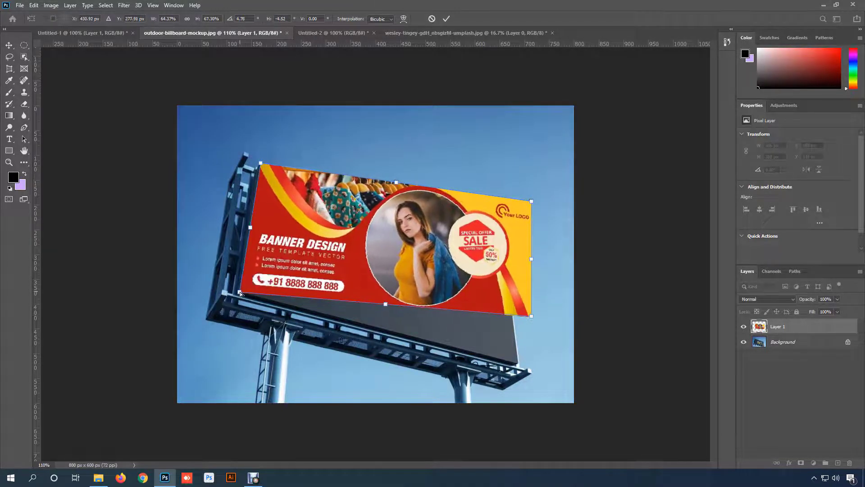
pyautogui.moveTo(531, 316); pyautogui.dragTo(518, 362)
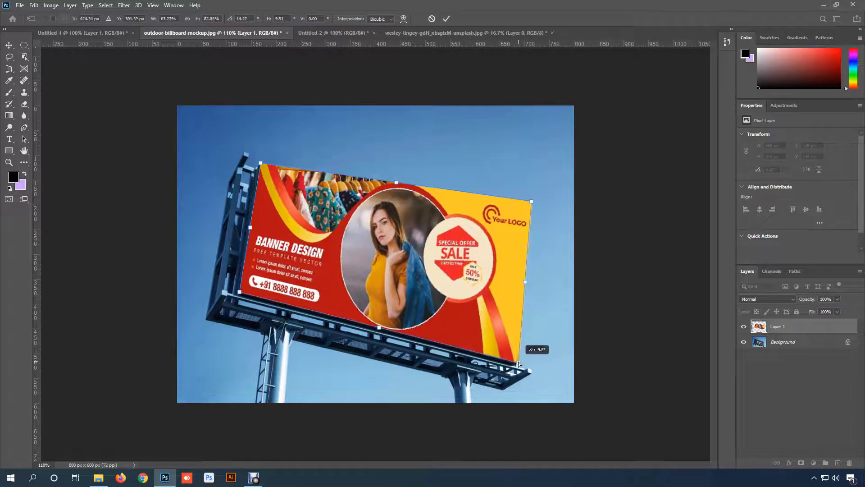
pyautogui.moveTo(531, 201); pyautogui.dragTo(506, 247)
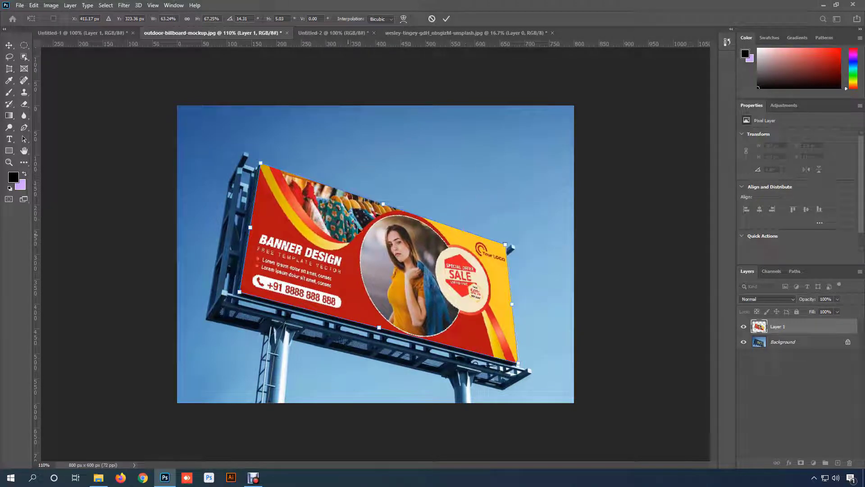
pyautogui.click(445, 19)
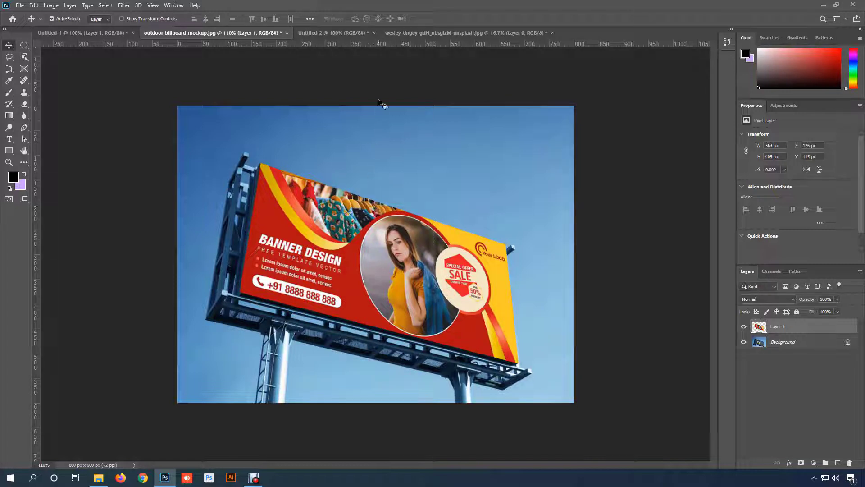
# - Return to the mother-and-baby photo document and scale the photo proportionally about its centre to about 72.77%
pyautogui.click(446, 33)
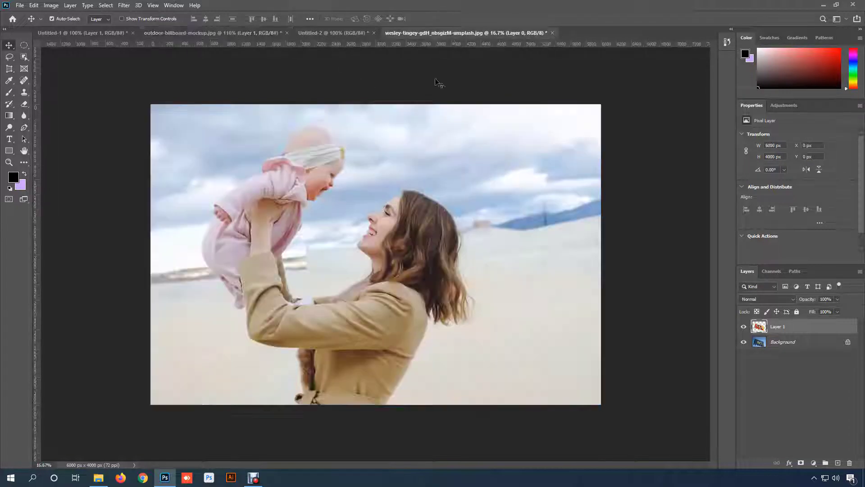
pyautogui.hotkey('ctrl', 't')
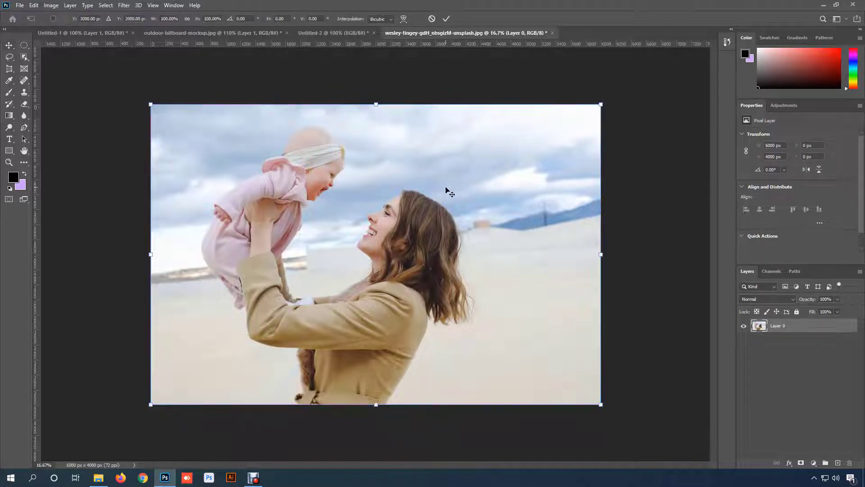
pyautogui.rightClick(446, 188)
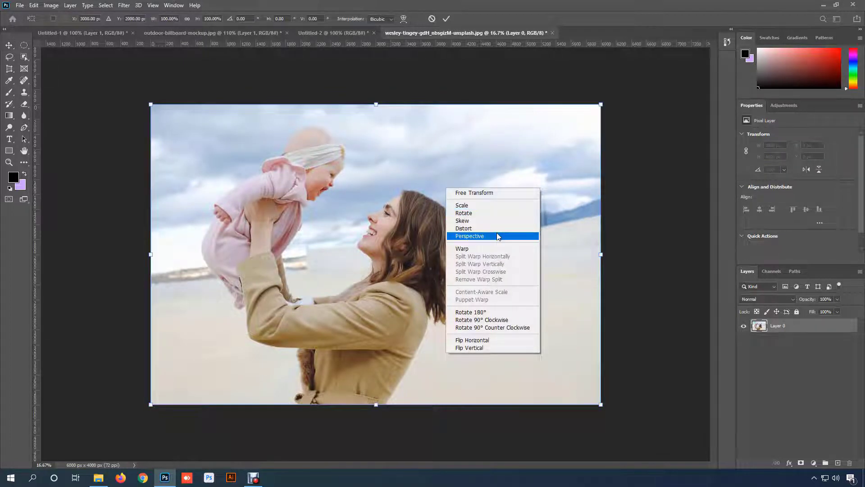
pyautogui.click(601, 105)
pyautogui.moveTo(601, 105); pyautogui.dragTo(529, 157)
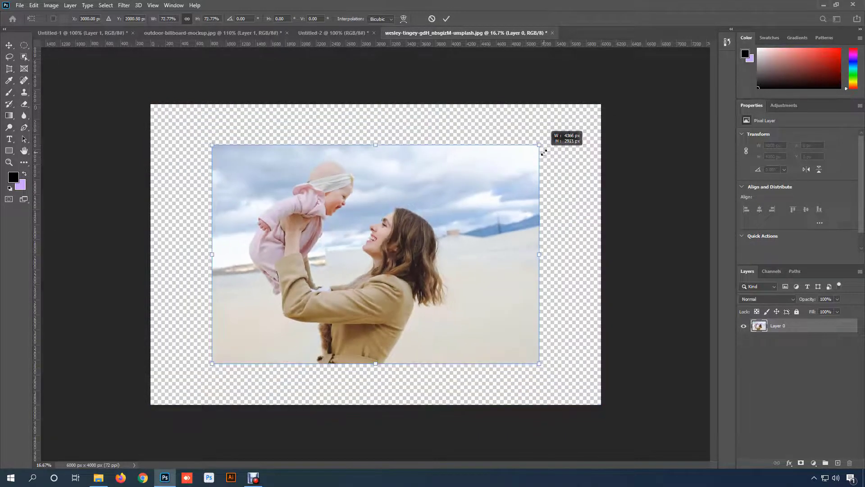
# - Try a Perspective transform that shortens the photo's right side and makes it recede, and cancel the transform
pyautogui.rightClick(457, 202)
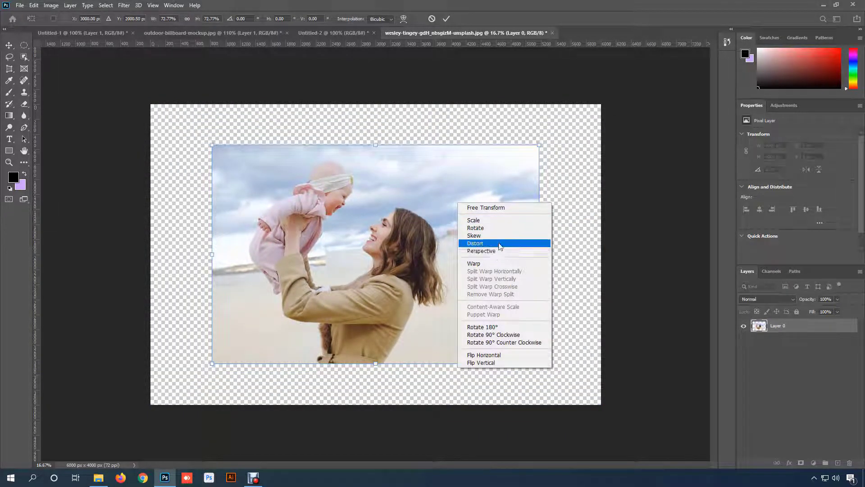
pyautogui.click(491, 250)
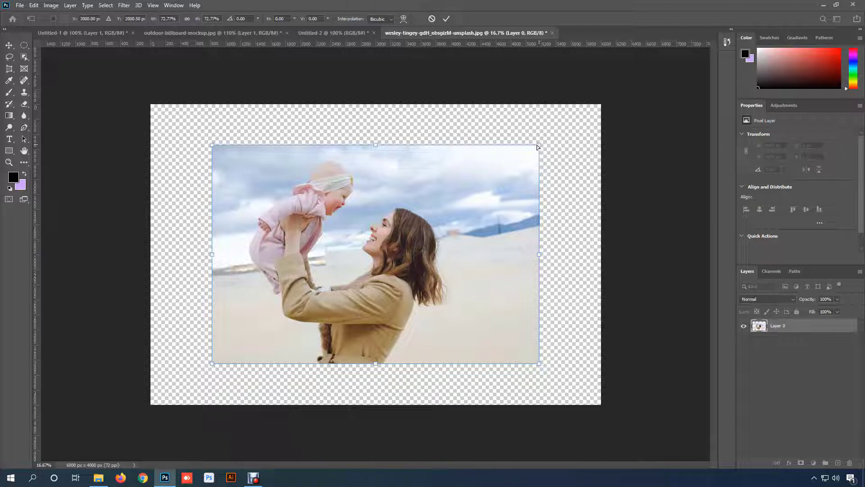
pyautogui.moveTo(537, 144); pyautogui.dragTo(535, 186)
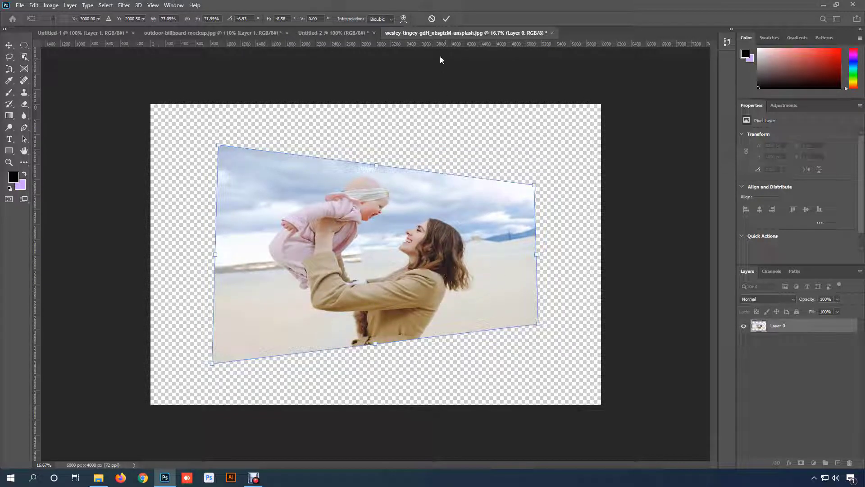
pyautogui.click(432, 19)
# - Warp the mother-and-baby photo by curving its four edges into a wavy outline, apply the warp, and undo it
pyautogui.hotkey('ctrl', 't')
pyautogui.rightClick(348, 160)
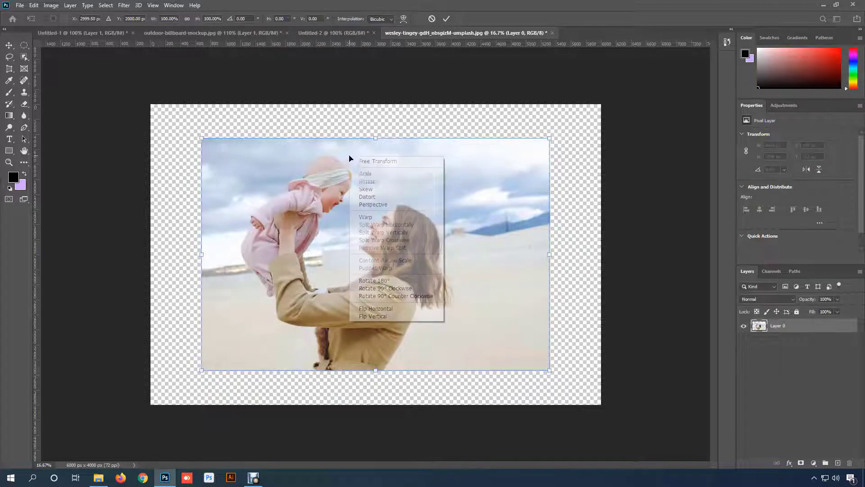
pyautogui.click(410, 218)
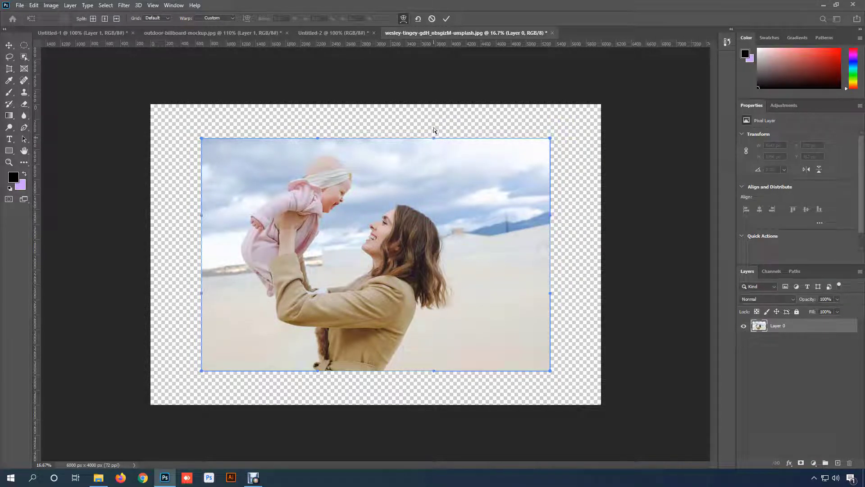
pyautogui.moveTo(433, 140); pyautogui.dragTo(432, 164)
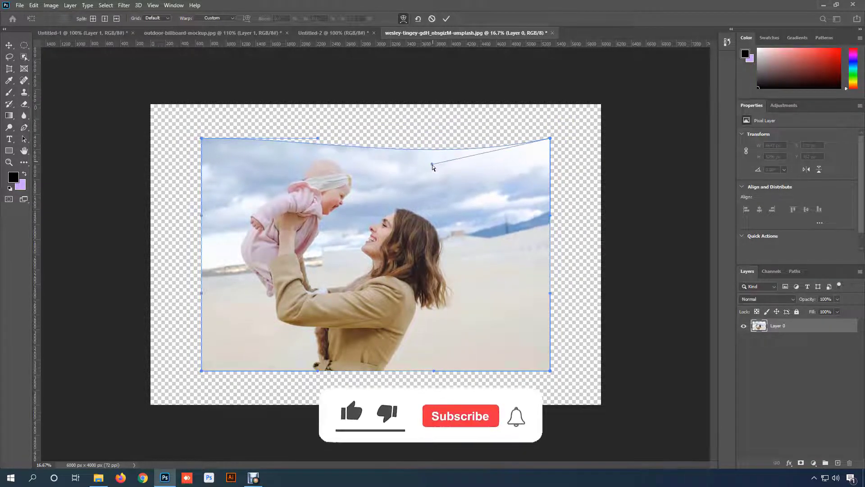
pyautogui.moveTo(203, 219); pyautogui.dragTo(220, 219)
pyautogui.moveTo(202, 297); pyautogui.dragTo(199, 291)
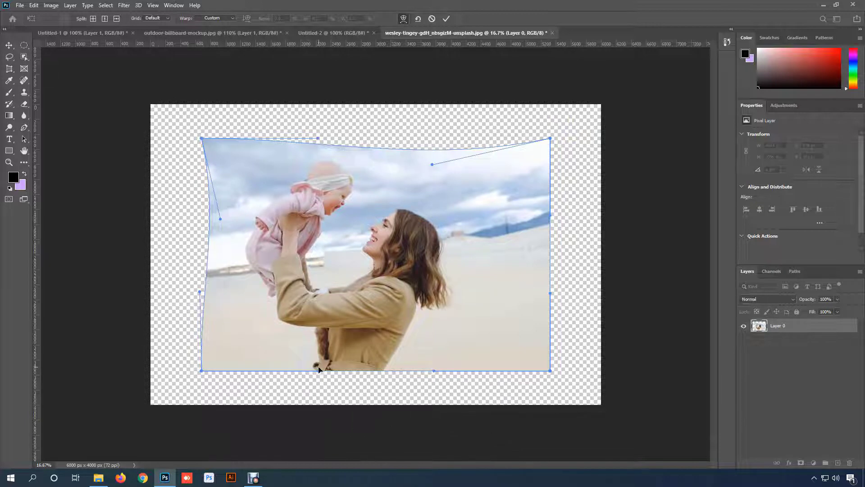
pyautogui.moveTo(318, 371); pyautogui.dragTo(319, 343)
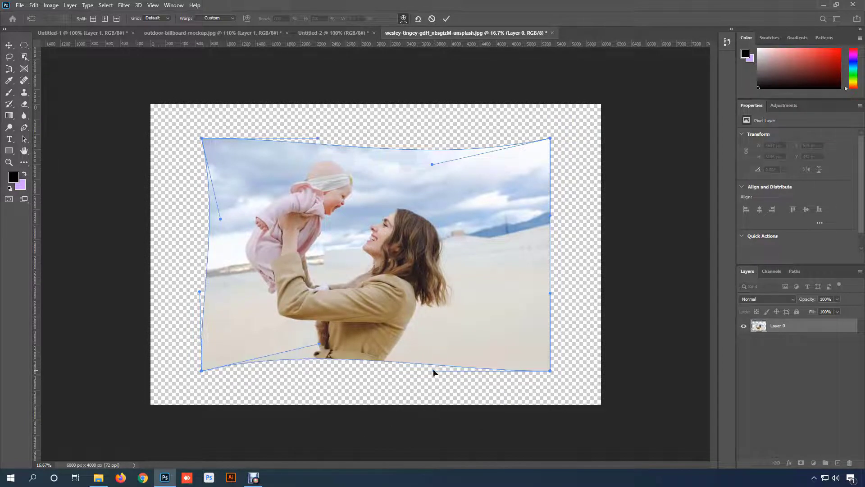
pyautogui.moveTo(434, 371); pyautogui.dragTo(433, 391)
pyautogui.moveTo(549, 293); pyautogui.dragTo(520, 297)
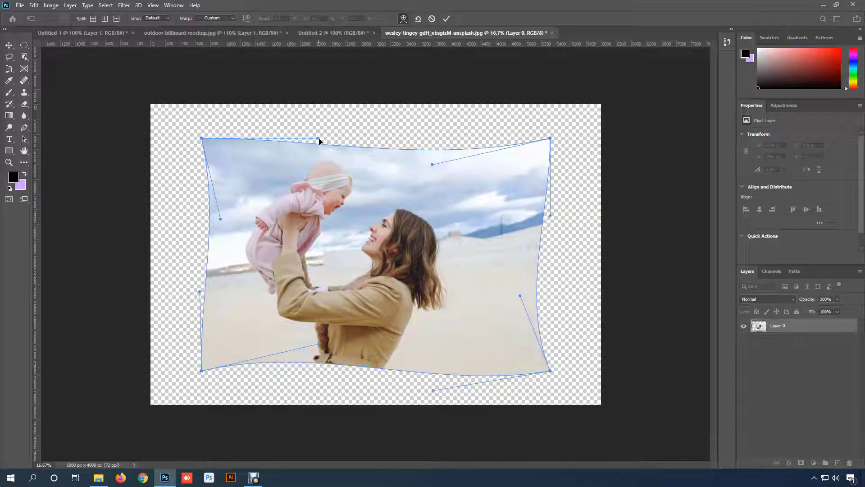
pyautogui.moveTo(319, 141); pyautogui.dragTo(320, 131)
pyautogui.press('Return')
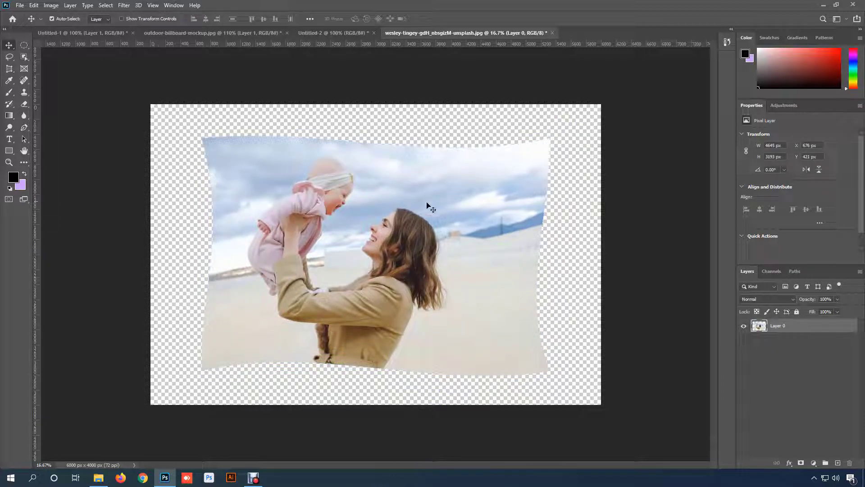
pyautogui.hotkey('ctrl', 'z')
# - Try rotating the photo 180° with Free Transform, and cancel the transform
pyautogui.hotkey('ctrl', 't')
pyautogui.rightClick(453, 177)
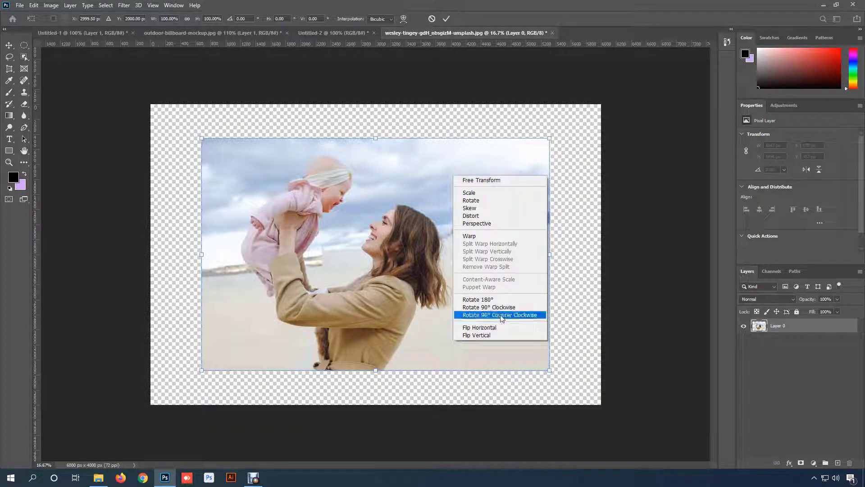
pyautogui.click(522, 300)
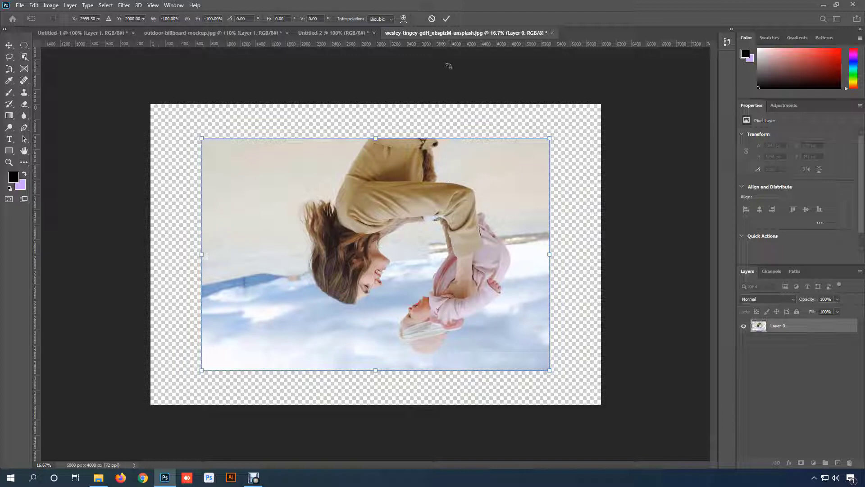
pyautogui.click(431, 19)
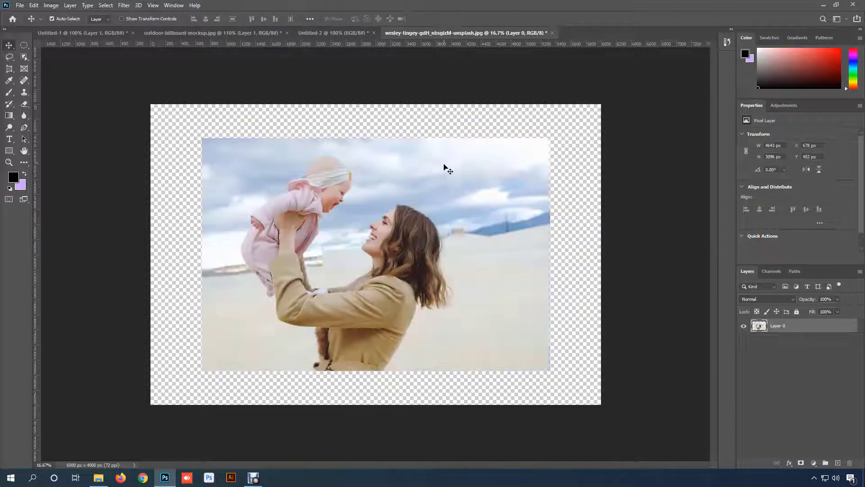
# - Try rotating the photo 90° clockwise with Free Transform, and cancel the transform
pyautogui.rightClick(446, 186)
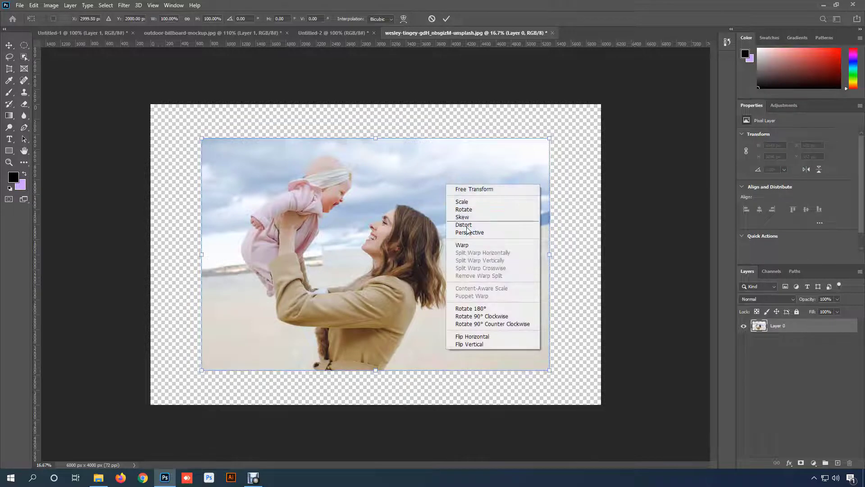
pyautogui.click(512, 317)
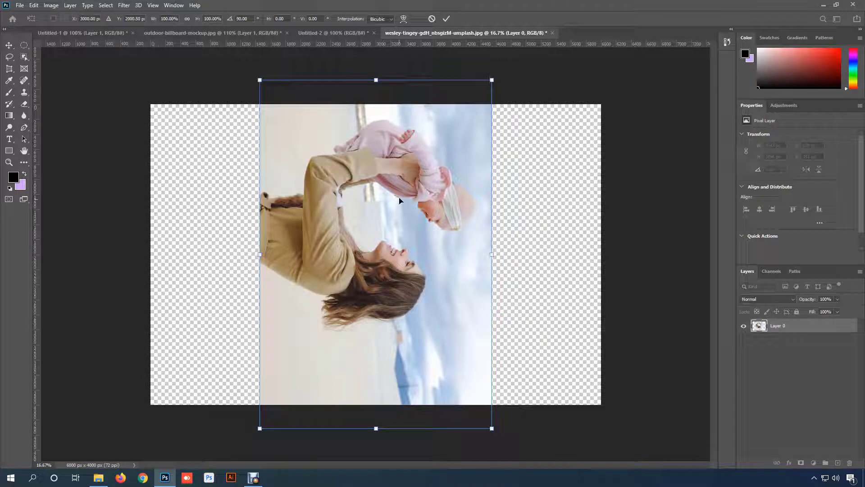
pyautogui.click(431, 19)
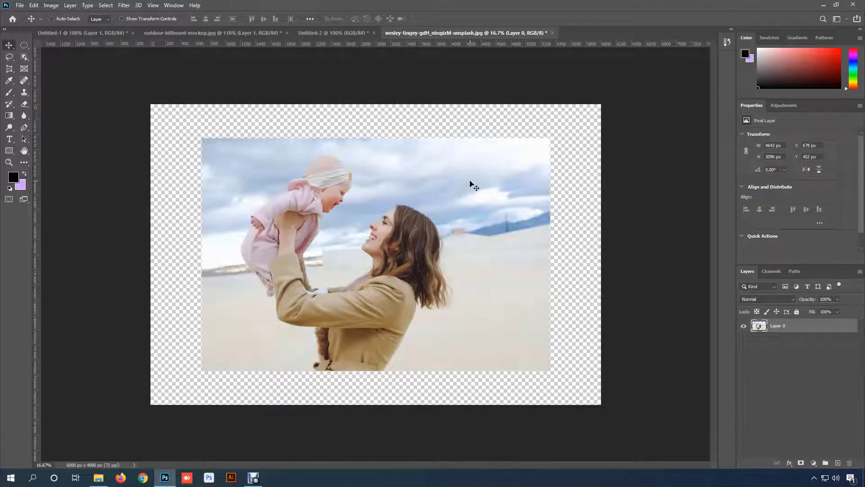
# - Try rotating the photo 90° counter-clockwise with Free Transform, and cancel the transform
pyautogui.hotkey('ctrl', 't')
pyautogui.rightClick(470, 184)
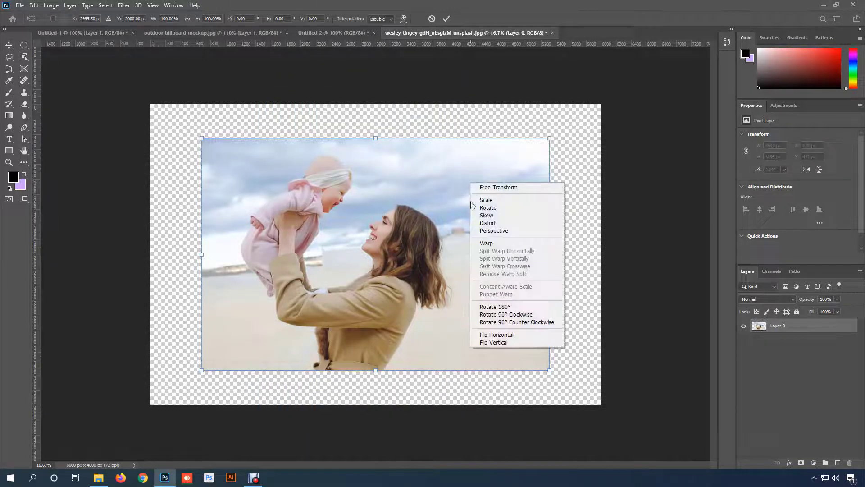
pyautogui.click(523, 322)
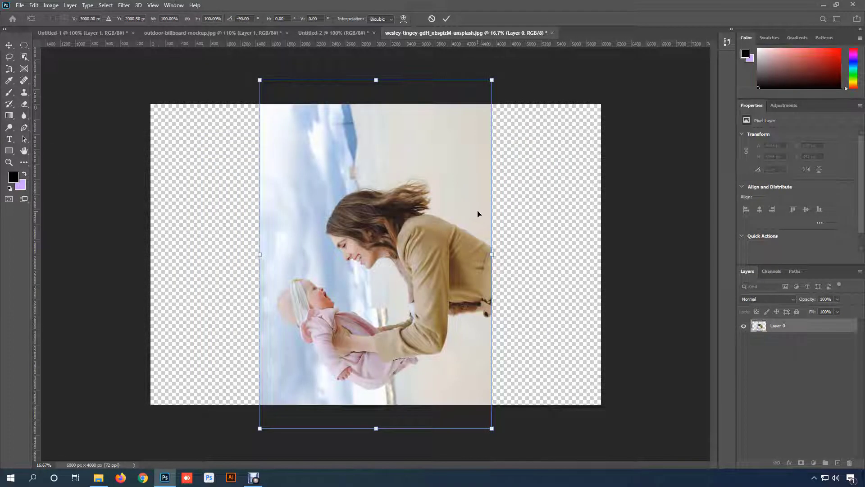
pyautogui.click(432, 19)
# - Flip the photo horizontally in Free Transform, and flip it horizontally again to restore its original direction
pyautogui.hotkey('ctrl', 't')
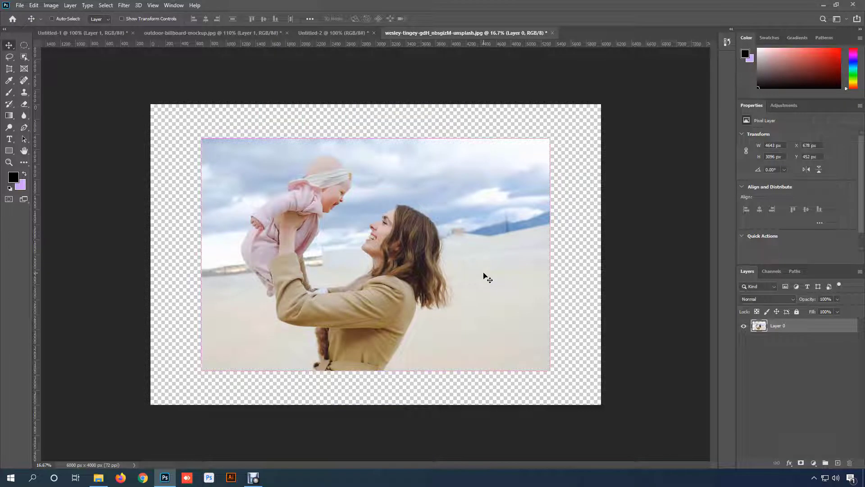
pyautogui.rightClick(410, 206)
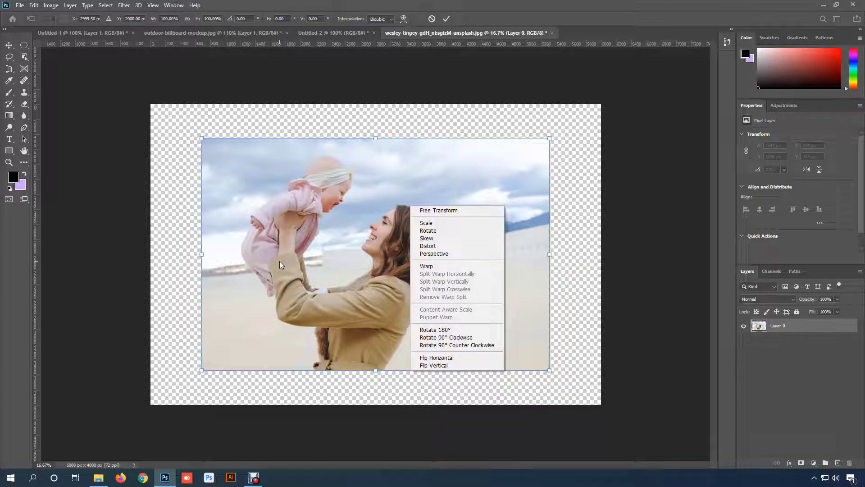
pyautogui.click(441, 358)
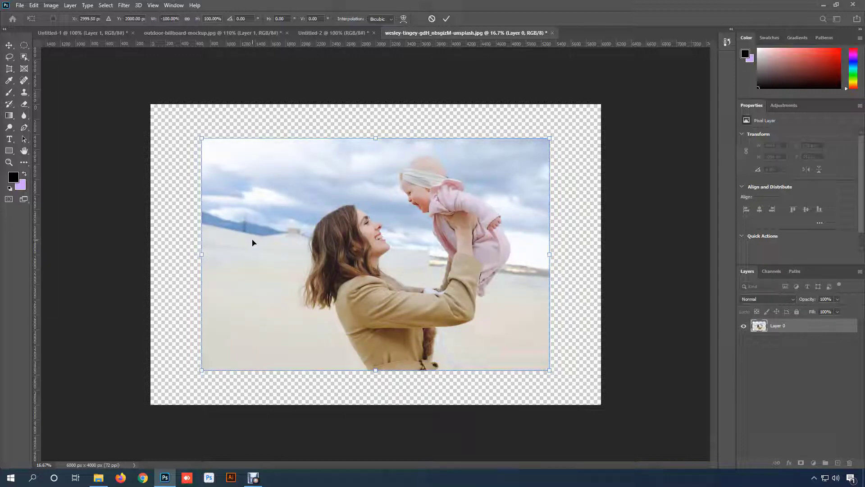
pyautogui.rightClick(349, 238)
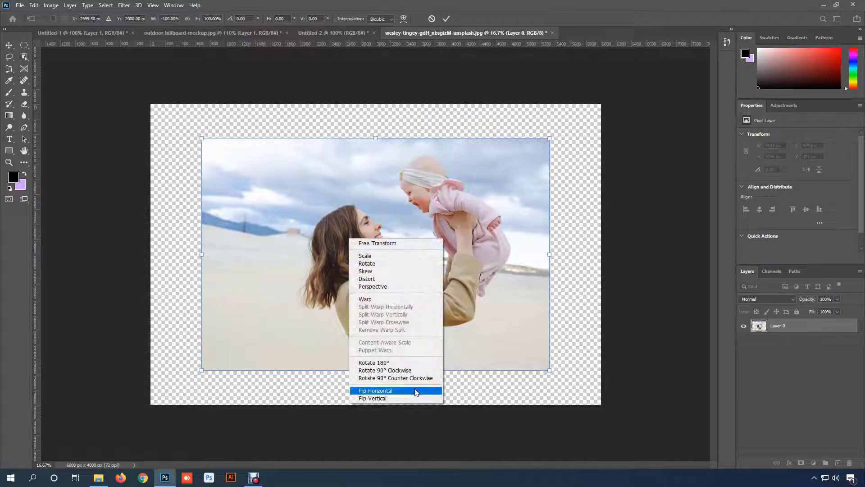
pyautogui.click(415, 391)
# - Try flipping the photo vertically in Free Transform, and undo the flip
pyautogui.rightClick(425, 215)
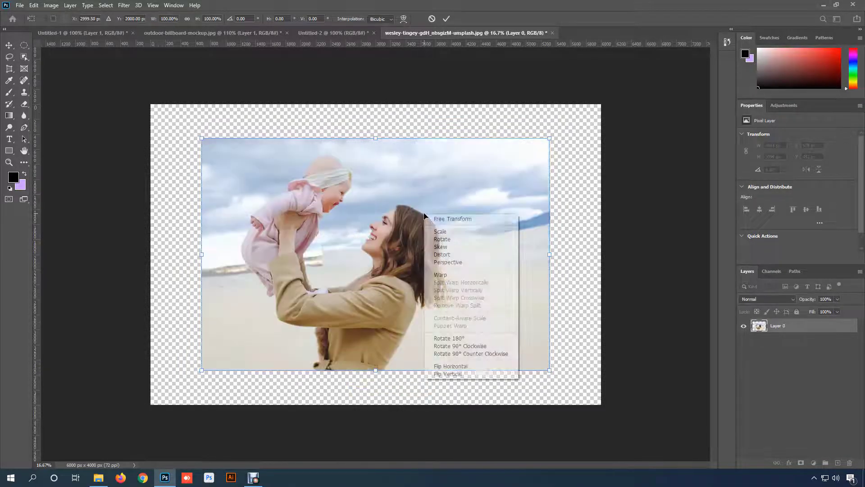
pyautogui.click(474, 372)
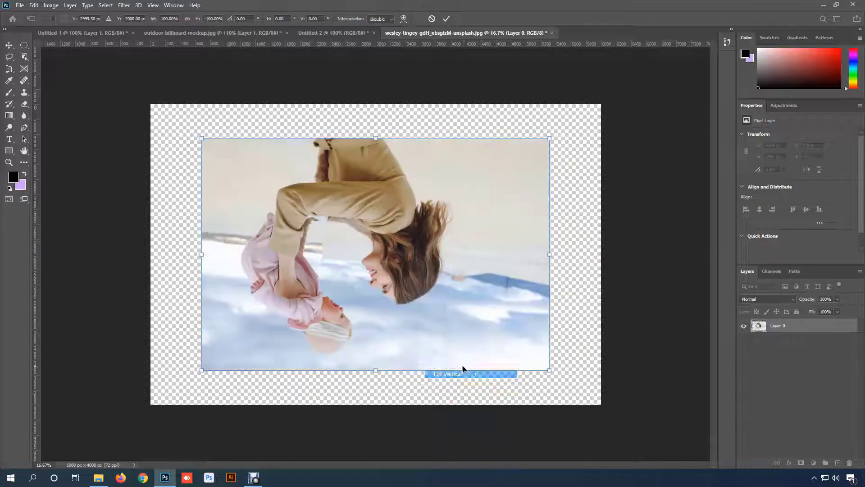
pyautogui.hotkey('ctrl', 'z')
pyautogui.rightClick(431, 176)
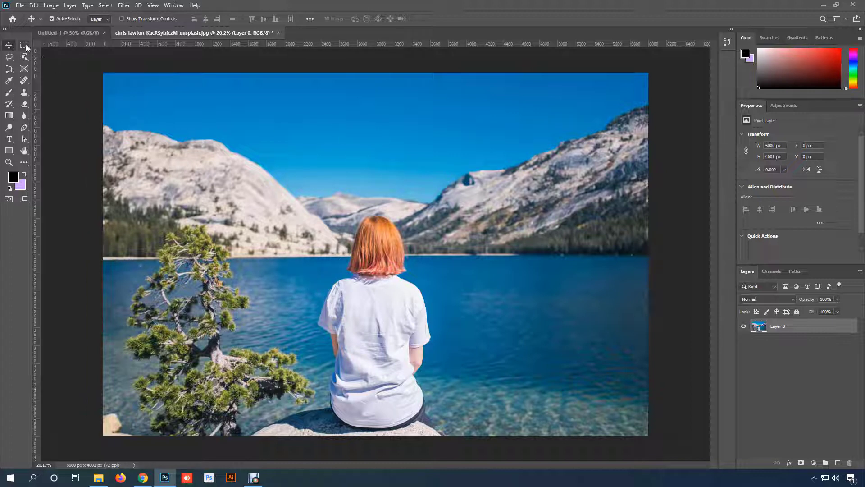
# - Select the seated woman in the lake photo with a rectangular marquee about 1512 × 2465 px, cut the selection, and paste it as a new layer
pyautogui.press('m')
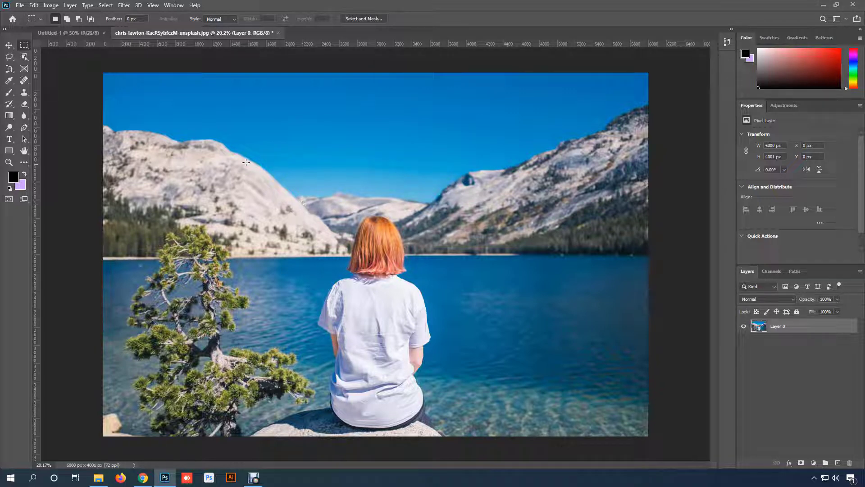
pyautogui.moveTo(310, 209); pyautogui.dragTo(447, 431)
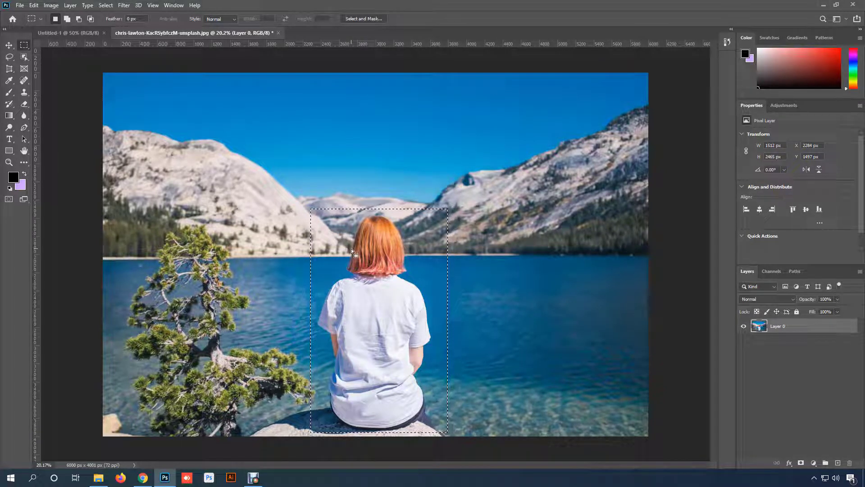
pyautogui.hotkey('ctrl', 'x')
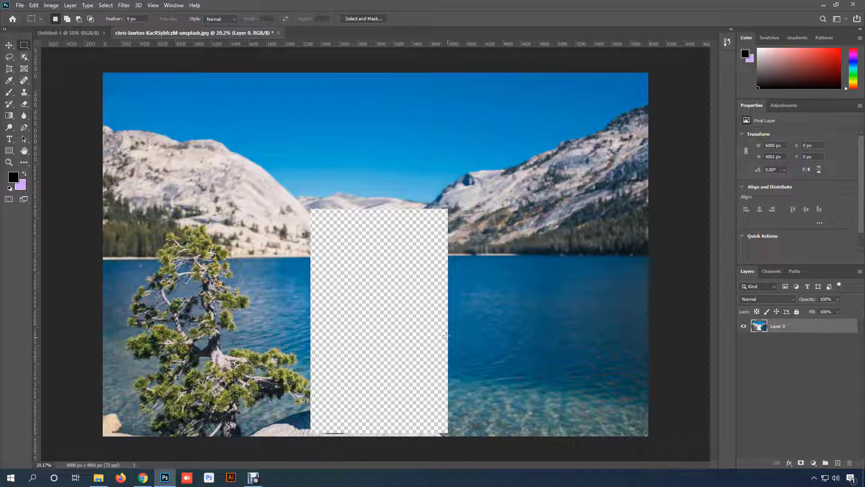
pyautogui.hotkey('ctrl', 'v')
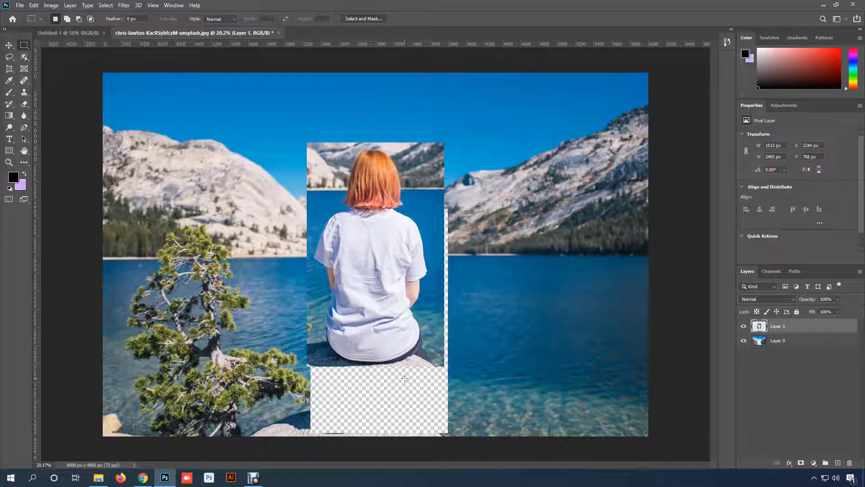
# - Move the pasted piece to the right and delete it, and undo back to the uncut photo with the marquee selection active
pyautogui.click(9, 46)
pyautogui.moveTo(375, 183); pyautogui.dragTo(531, 201)
pyautogui.press('Delete')
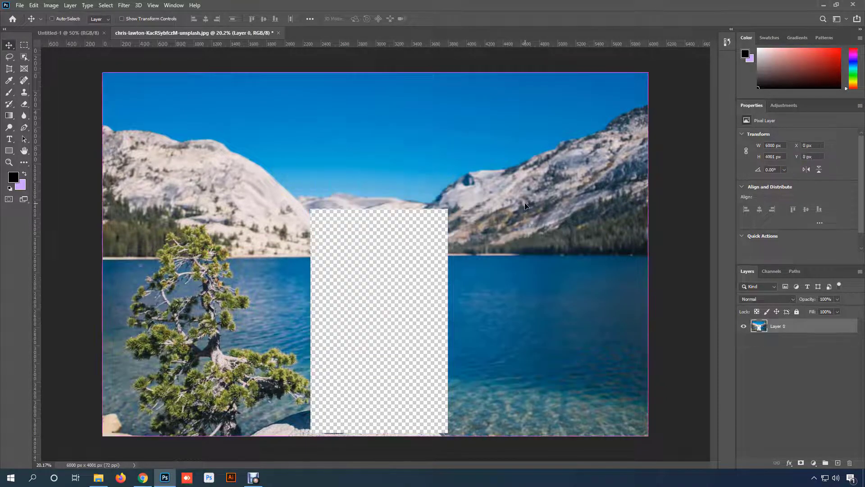
pyautogui.hotkey('ctrl', 'z')
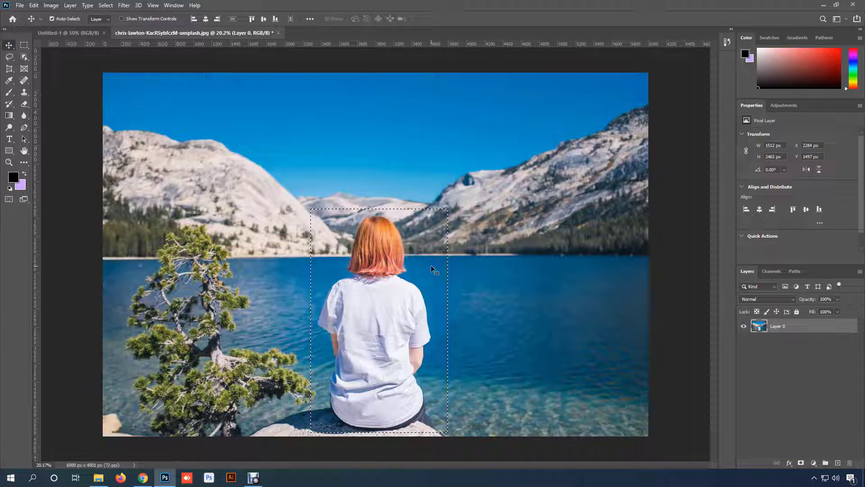
# - Duplicate the selected area onto a new layer, check it with Layer 0 briefly hidden, and move it right to about X 4048, Y 1497 px
pyautogui.hotkey('ctrl', 'j')
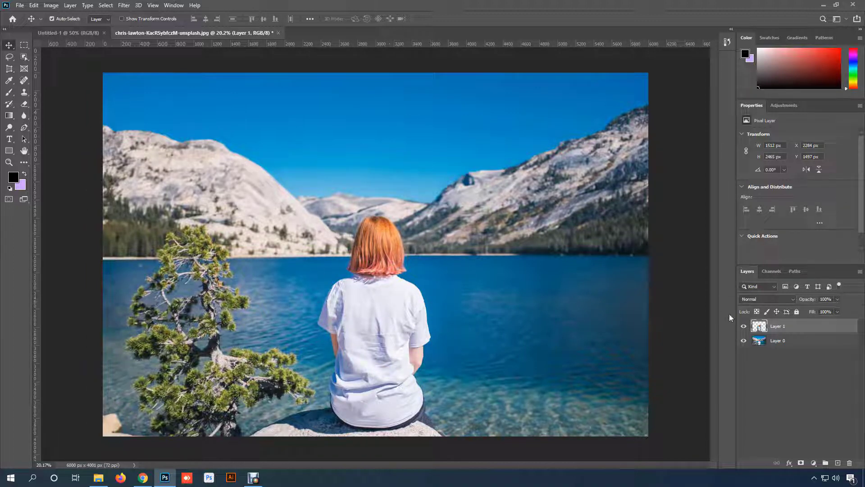
pyautogui.click(743, 341)
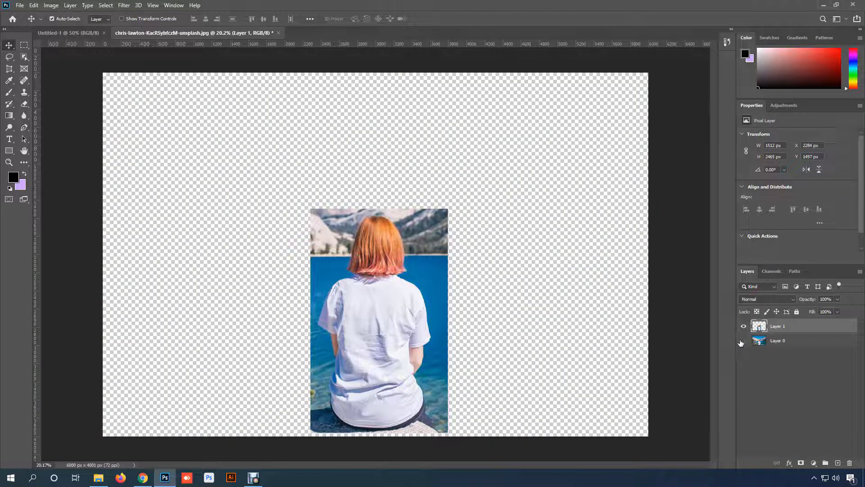
pyautogui.click(743, 341)
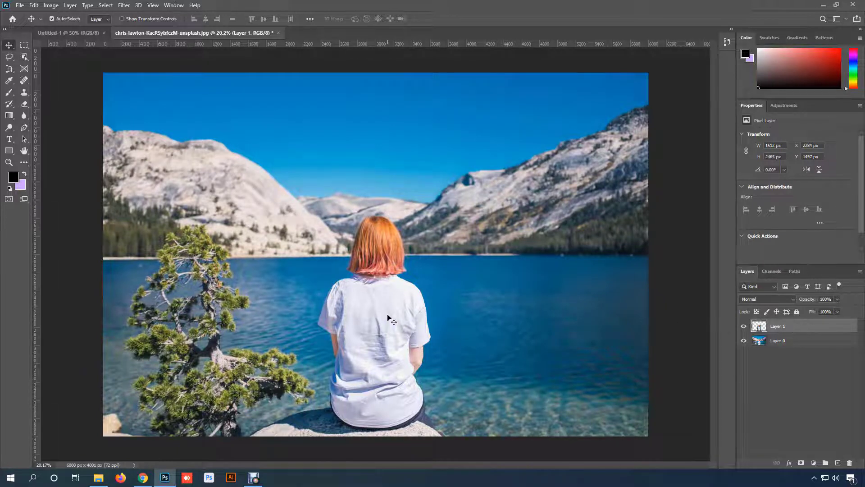
pyautogui.moveTo(377, 316); pyautogui.dragTo(537, 317)
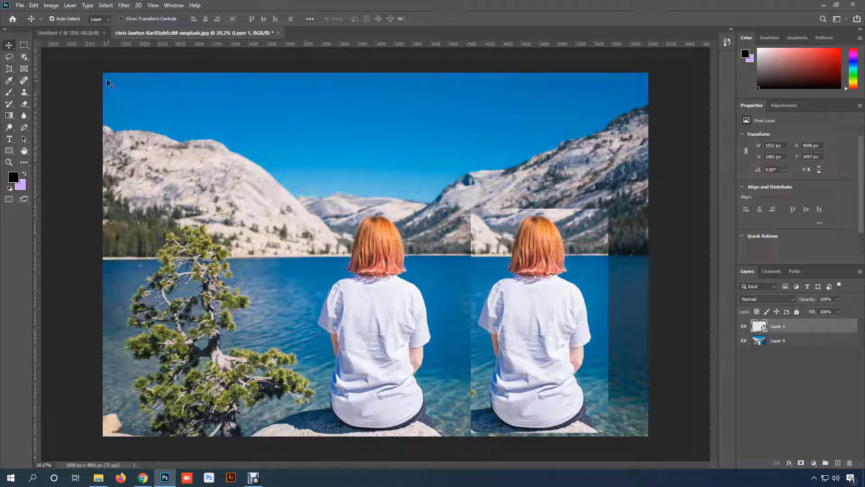
# - Paste the copied image of the woman into the Untitled-1 document as a new layer, and return to the lake photo document
pyautogui.click(78, 34)
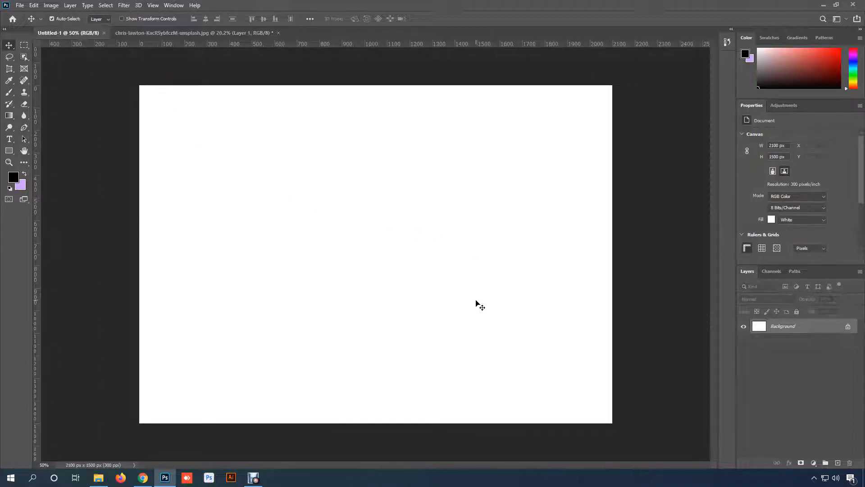
pyautogui.press('ctrl')
pyautogui.hotkey('ctrl', 'v')
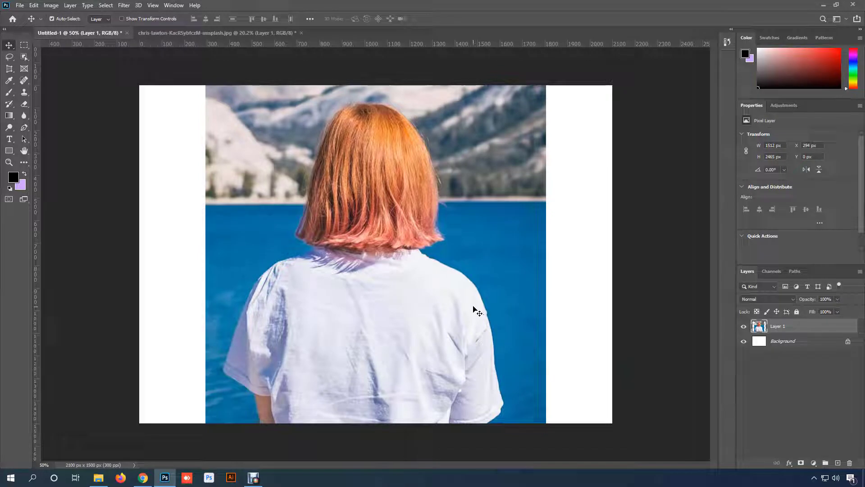
pyautogui.hotkey('ctrl', 'Tab')
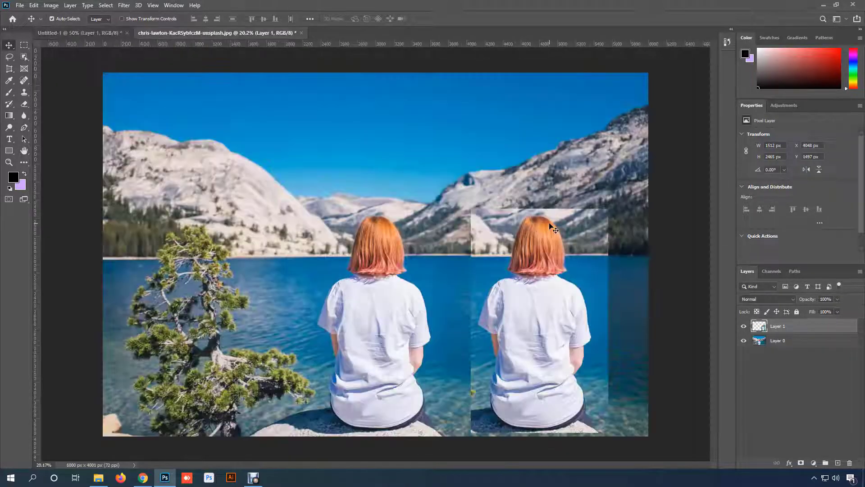
# - In Untitled-1, scale the pasted woman layer down to about 856 × 1395 px and center it on the canvas
pyautogui.click(57, 33)
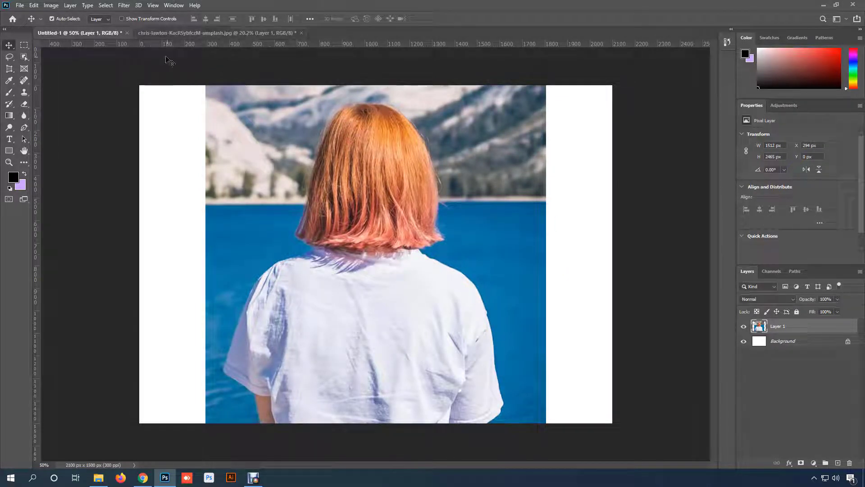
pyautogui.click(210, 35)
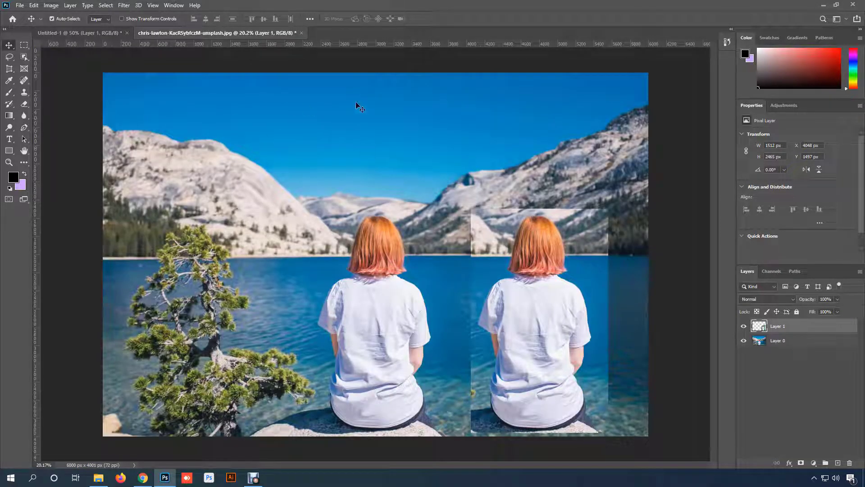
pyautogui.click(82, 33)
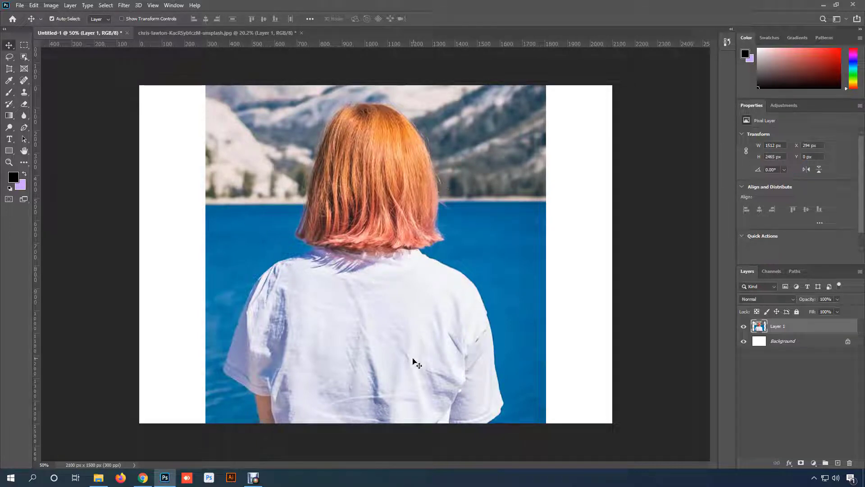
pyautogui.moveTo(412, 378)
pyautogui.mouseDown()
pyautogui.moveTo(411, 187)
pyautogui.moveTo(411, 395)
pyautogui.mouseUp()
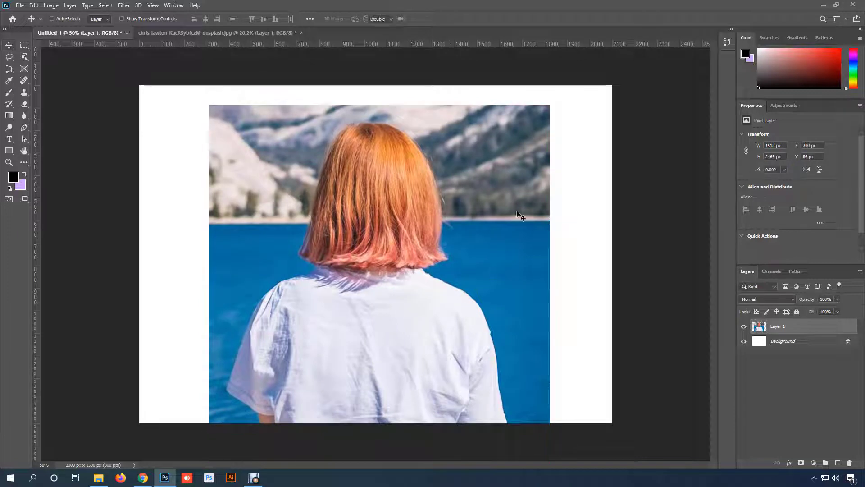
pyautogui.hotkey('ctrl', 't')
pyautogui.moveTo(550, 106); pyautogui.dragTo(475, 227)
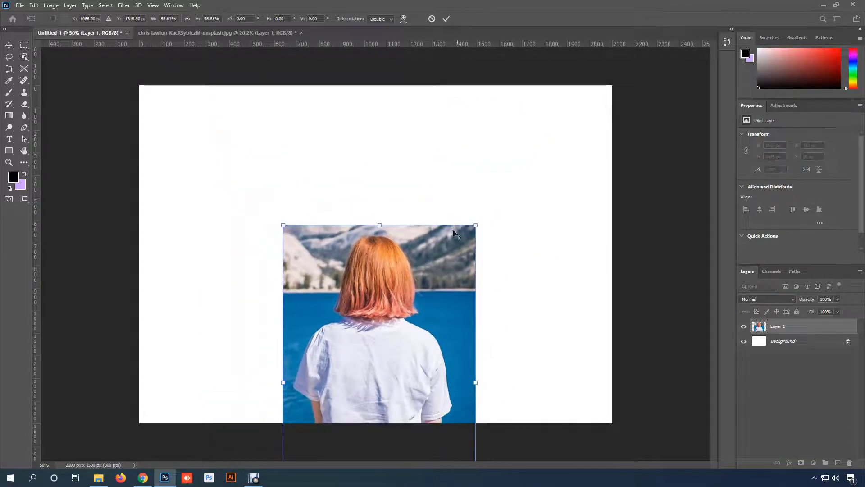
pyautogui.moveTo(429, 326); pyautogui.dragTo(432, 191)
pyautogui.press('Return')
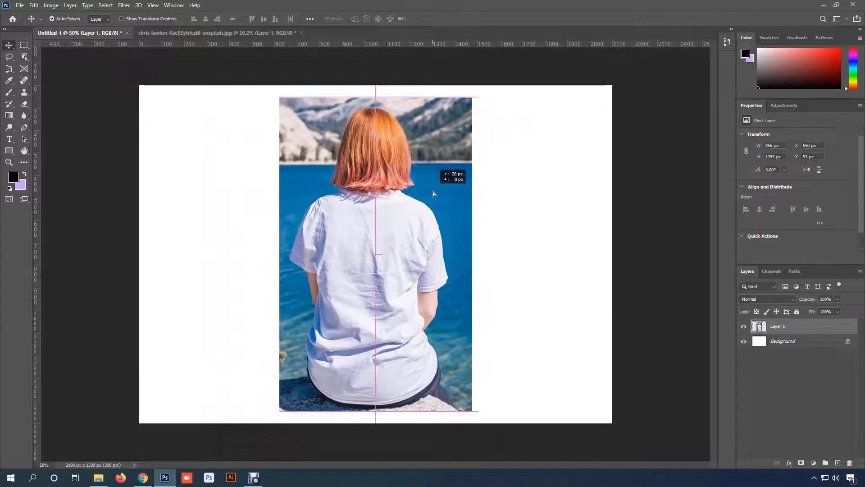
# - In the lake photo, copy the woman layer to about X 308, Y 1497 px, and marquee an area about 5699 × 2341 px across all three women
pyautogui.hotkey('ctrl', 'Tab')
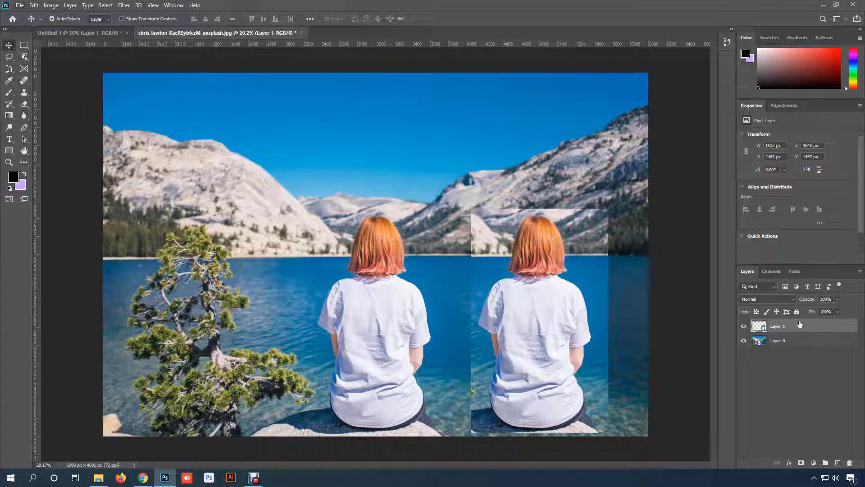
pyautogui.moveTo(547, 340); pyautogui.dragTo(206, 332)
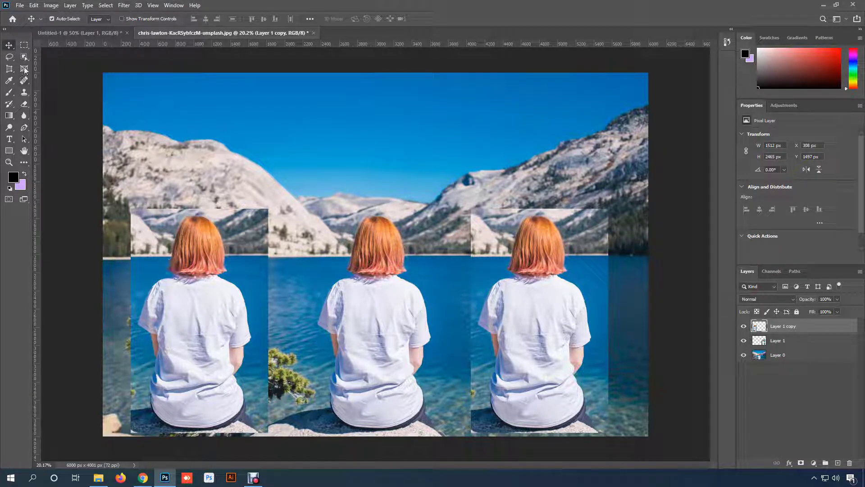
pyautogui.click(23, 46)
pyautogui.moveTo(117, 118); pyautogui.dragTo(633, 330)
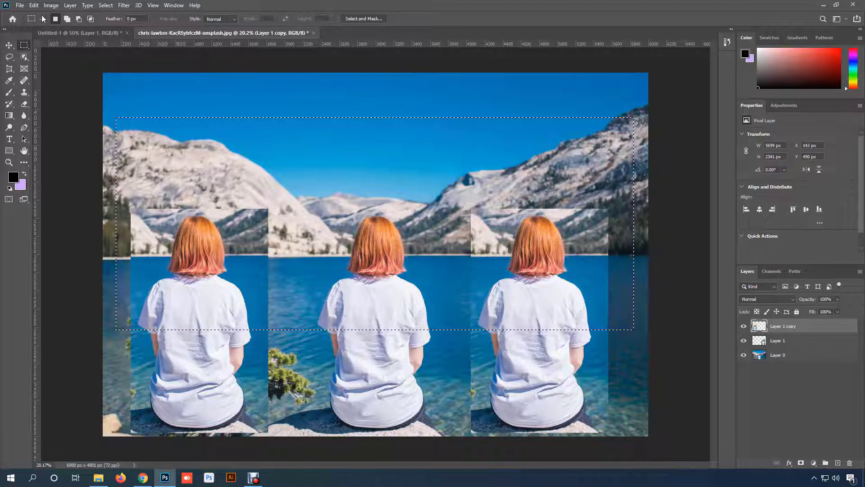
# - Copy the selected area merged from all layers and paste it into a new 5699 × 2341 px document at 72 ppi
pyautogui.click(34, 5)
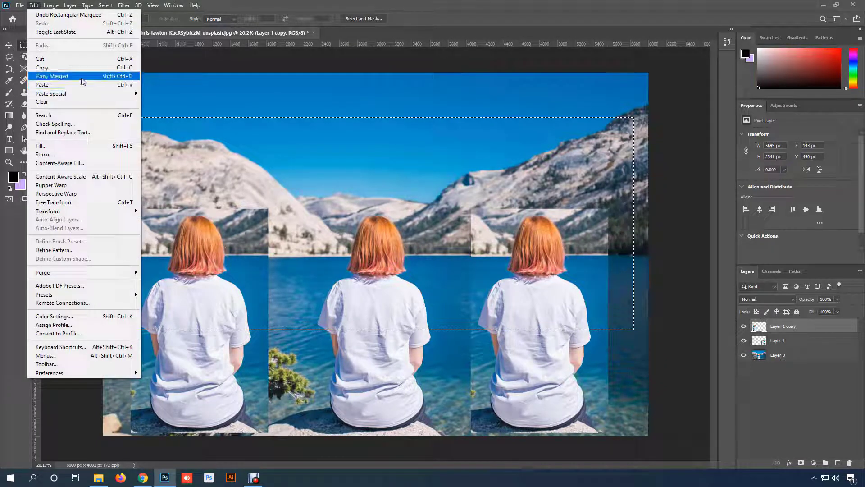
pyautogui.click(125, 79)
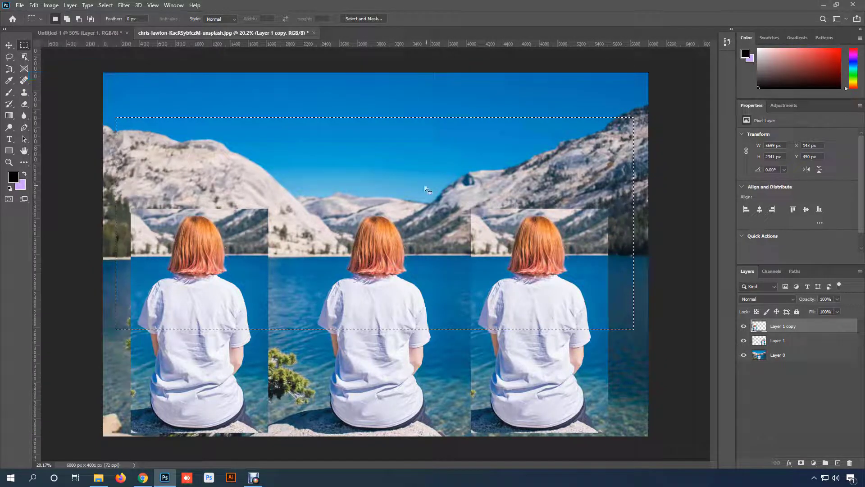
pyautogui.click(19, 6)
pyautogui.click(30, 15)
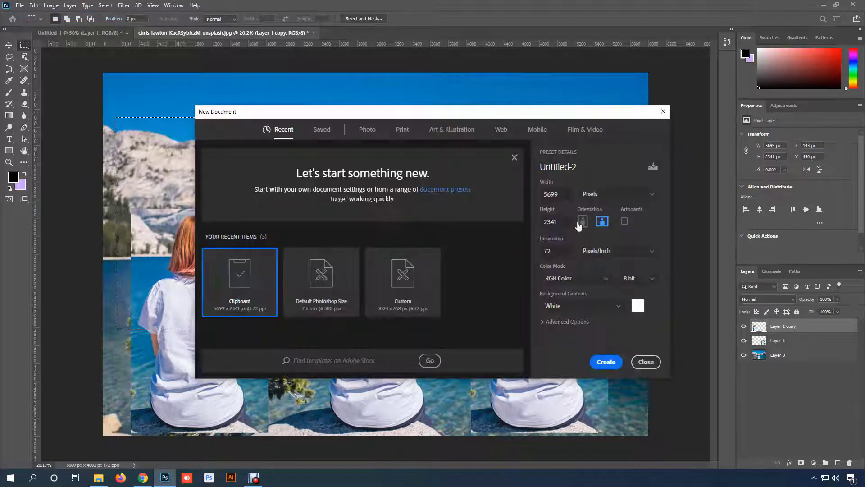
pyautogui.click(604, 361)
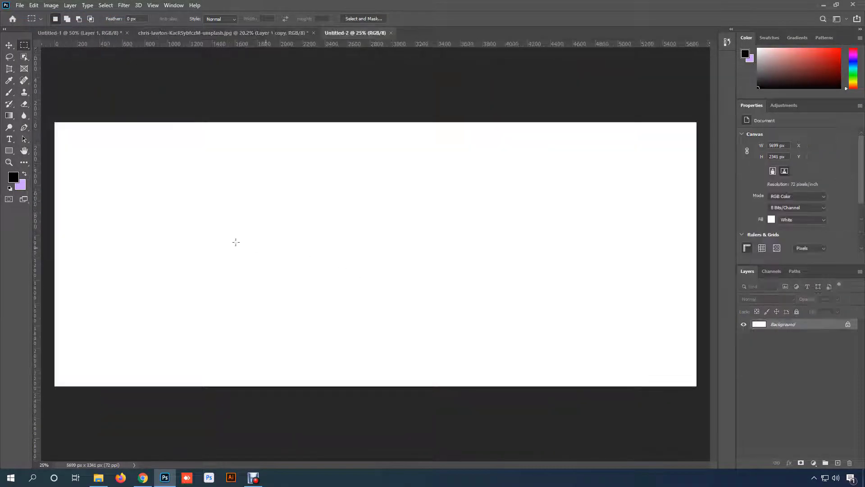
pyautogui.hotkey('ctrl', 'v')
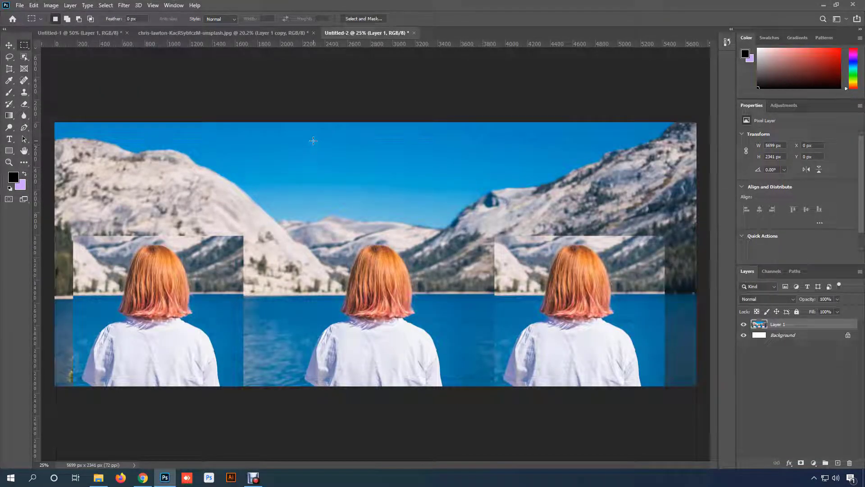
# - Return to the lake photo, clear the selection, and remove both copied woman layers so only Layer 0 is left
pyautogui.click(262, 33)
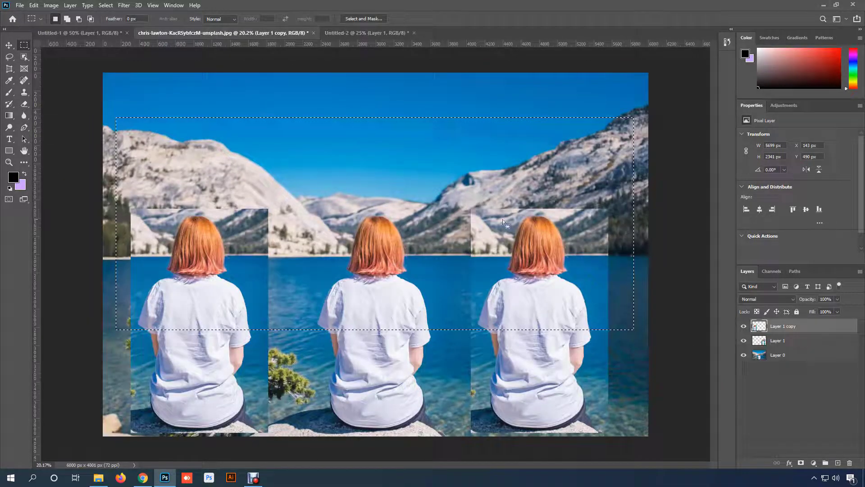
pyautogui.hotkey('ctrl', 'd')
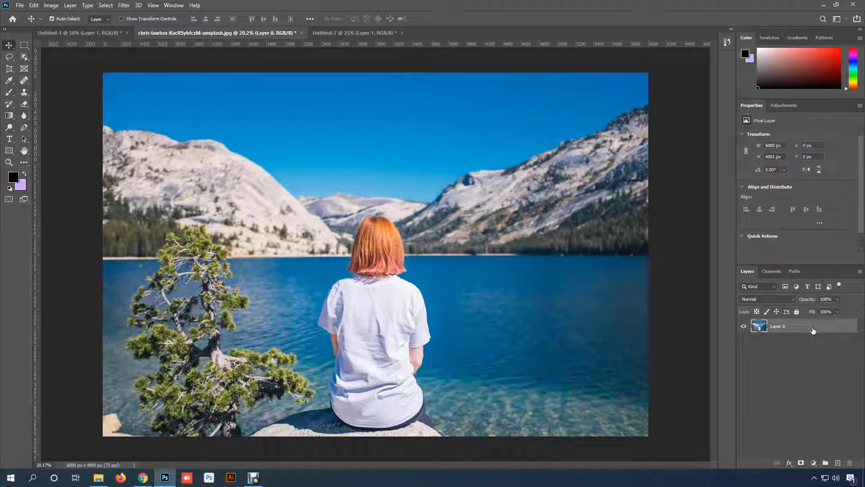
# - Duplicate Layer 0 and undo it, then duplicate it again through the new-layer control and delete that copy
pyautogui.press('ctrl')
pyautogui.press('ctrl')
pyautogui.hotkey('ctrl', 'j')
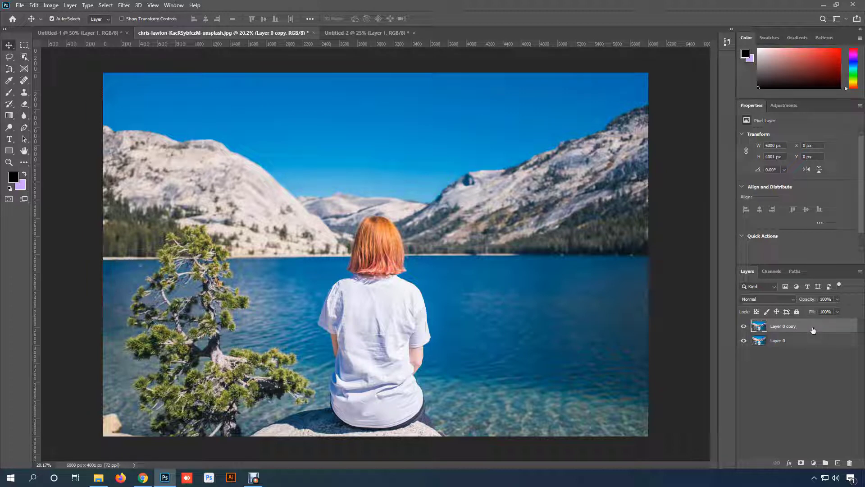
pyautogui.hotkey('ctrl', 'z')
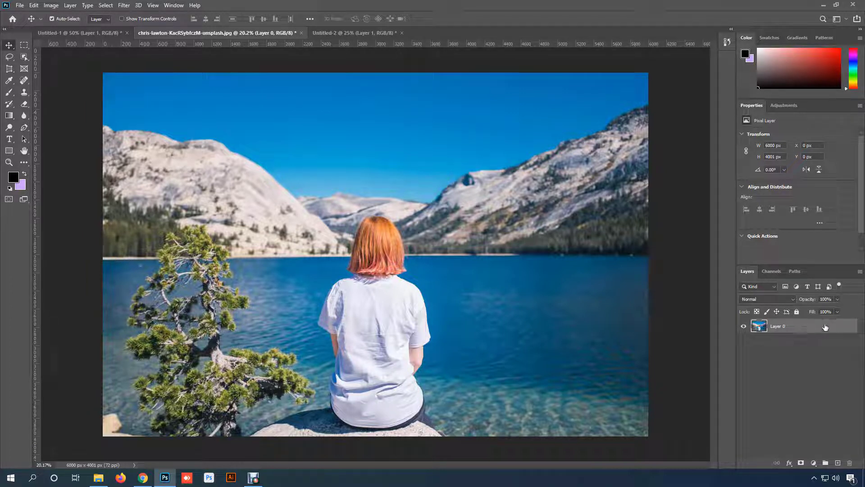
pyautogui.moveTo(825, 327); pyautogui.dragTo(837, 461)
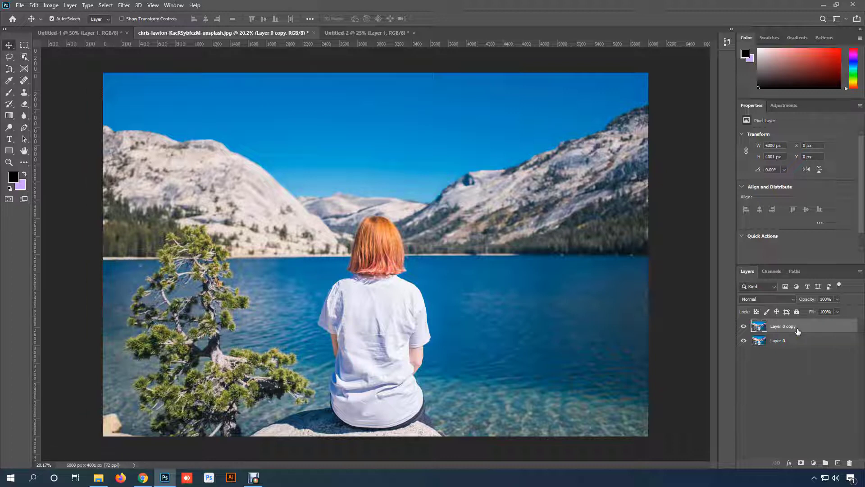
pyautogui.press('Delete')
# - Select the woman's head and shoulders with an elliptical marquee about 1265 × 1474 px and duplicate the area onto a new layer
pyautogui.press('m')
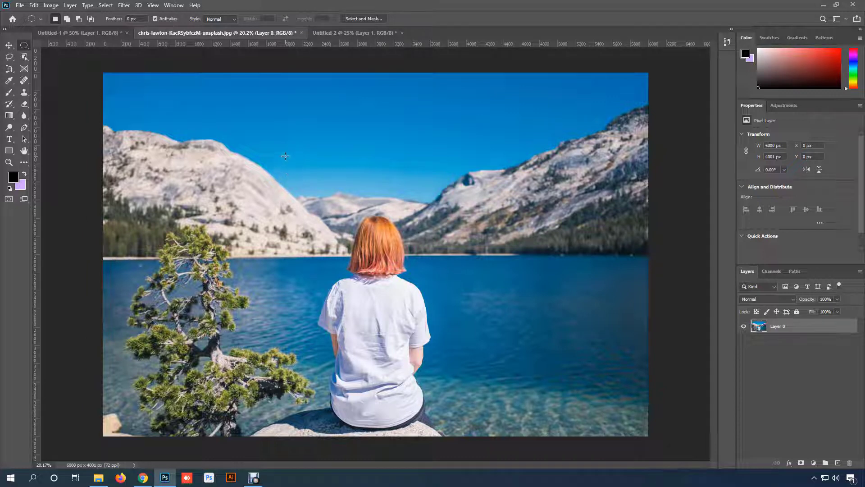
pyautogui.moveTo(282, 154); pyautogui.dragTo(440, 342)
pyautogui.moveTo(322, 193); pyautogui.dragTo(437, 326)
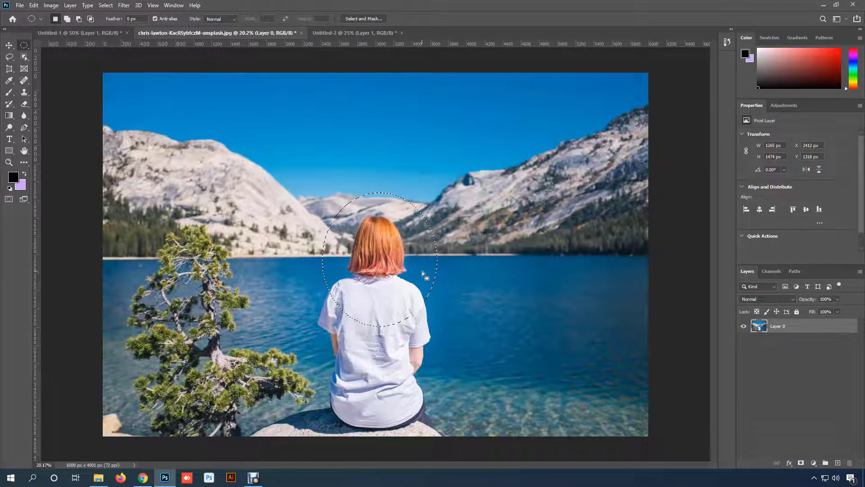
pyautogui.hotkey('ctrl', 'j')
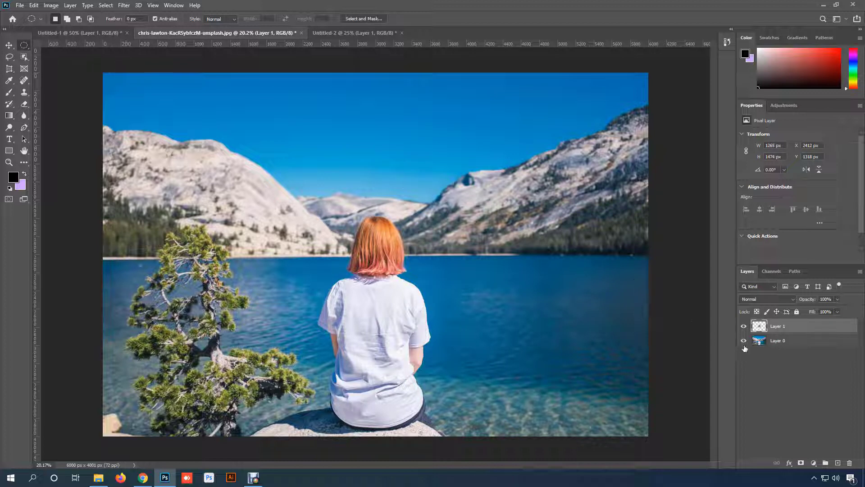
# - Check the oval piece with Layer 0 briefly hidden, and move it right over the lake to about X 4066, Y 1308 px
pyautogui.click(743, 340)
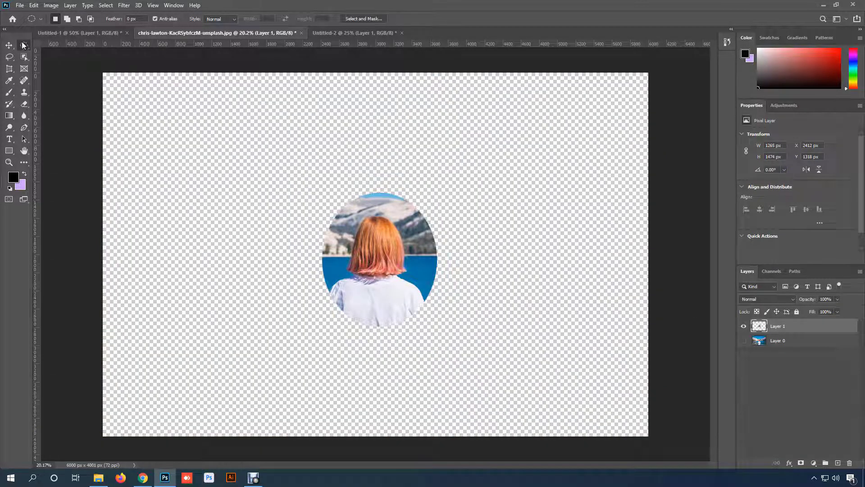
pyautogui.click(9, 45)
pyautogui.moveTo(393, 251); pyautogui.dragTo(423, 246)
pyautogui.click(743, 341)
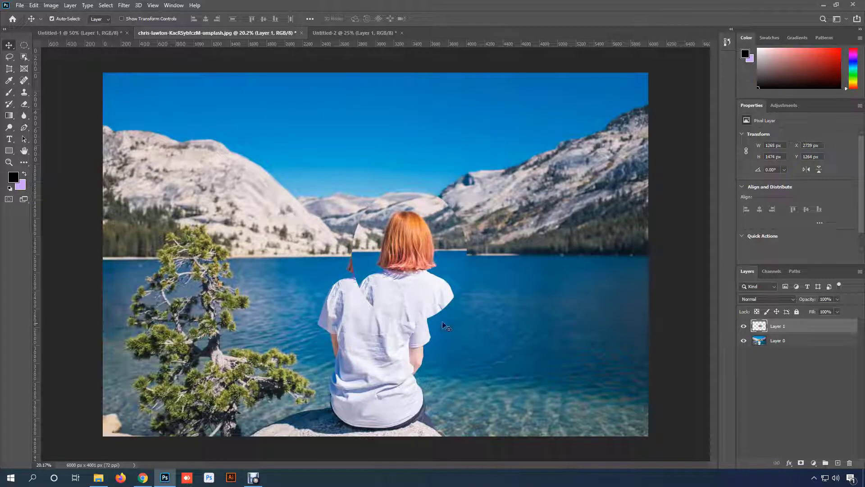
pyautogui.moveTo(396, 279); pyautogui.dragTo(516, 286)
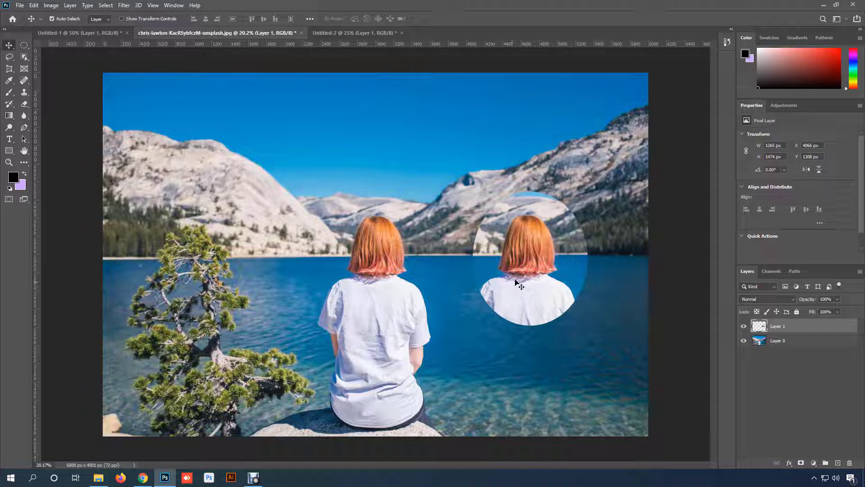
# - Move the oval piece back over the seated woman, to about X 2368, Y 1308 px
pyautogui.rightClick(799, 330)
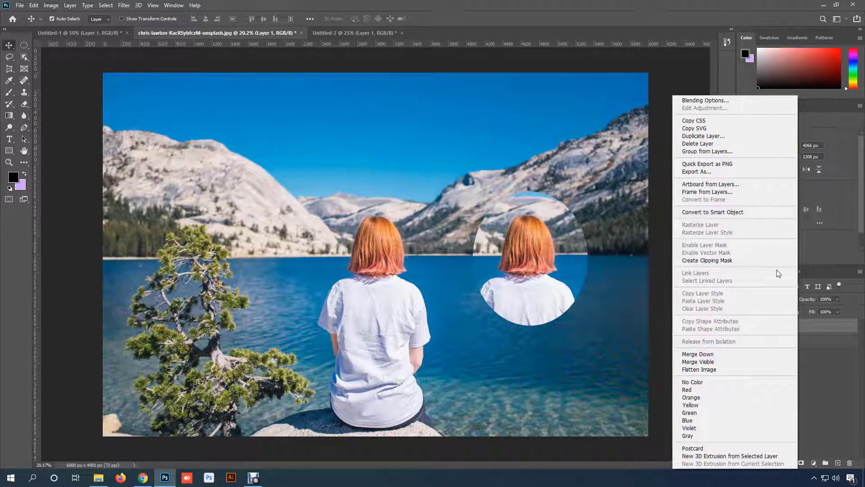
pyautogui.click(822, 323)
pyautogui.moveTo(550, 270); pyautogui.dragTo(397, 270)
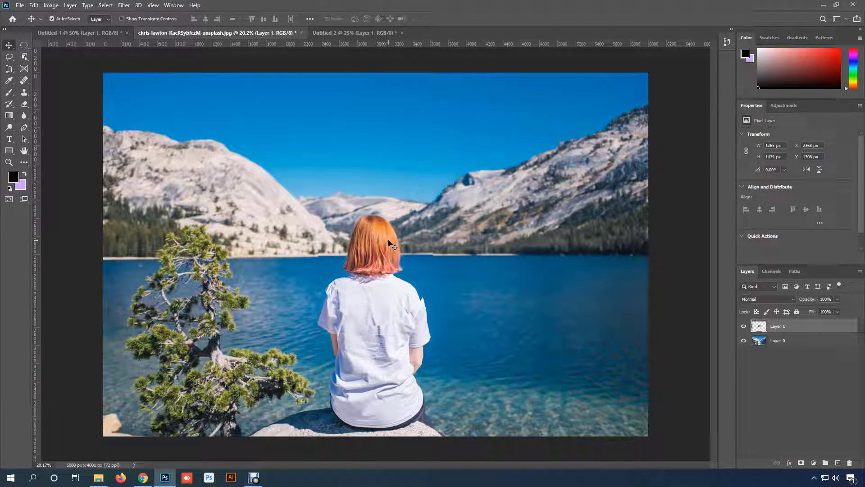
# - Delete the pasted woman layer from the Untitled-1 document and return to the lake photo
pyautogui.click(74, 33)
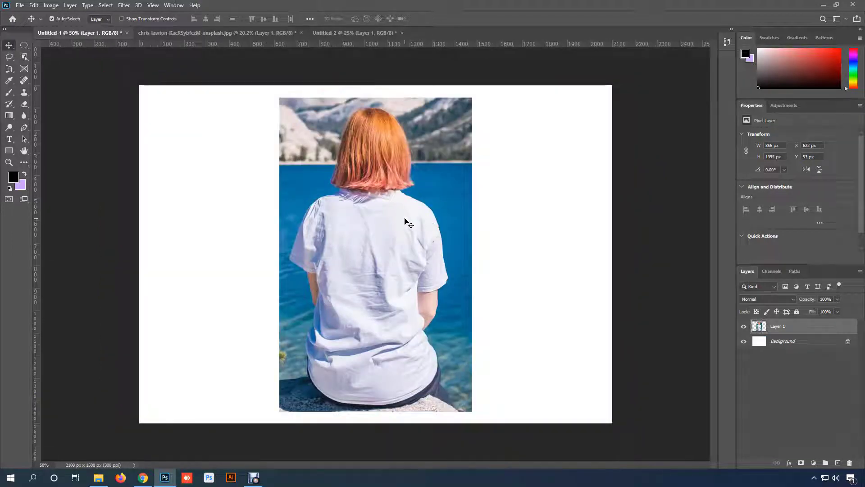
pyautogui.press('Delete')
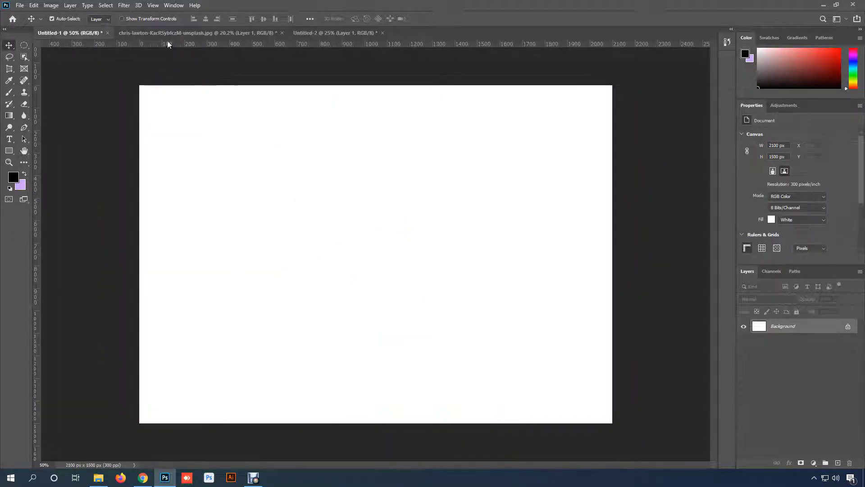
pyautogui.click(189, 33)
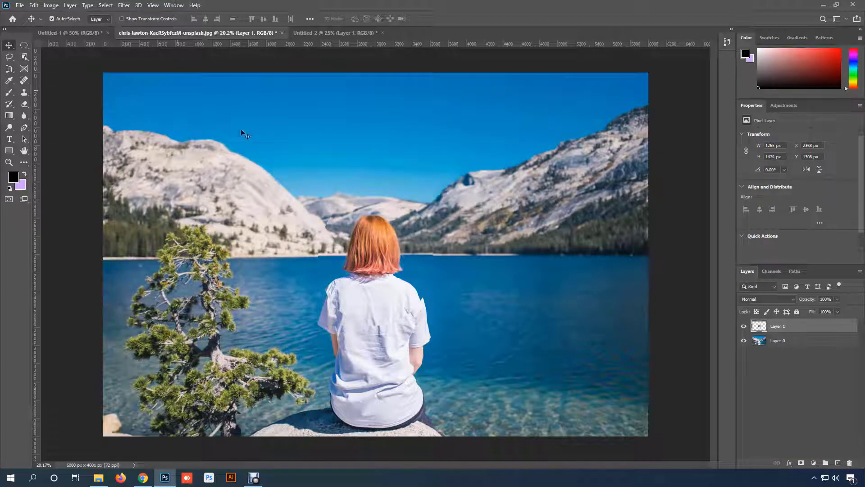
# - Duplicate the oval Layer 1 into the Untitled-1 document, check the copy there, and return to the lake photo
pyautogui.rightClick(825, 330)
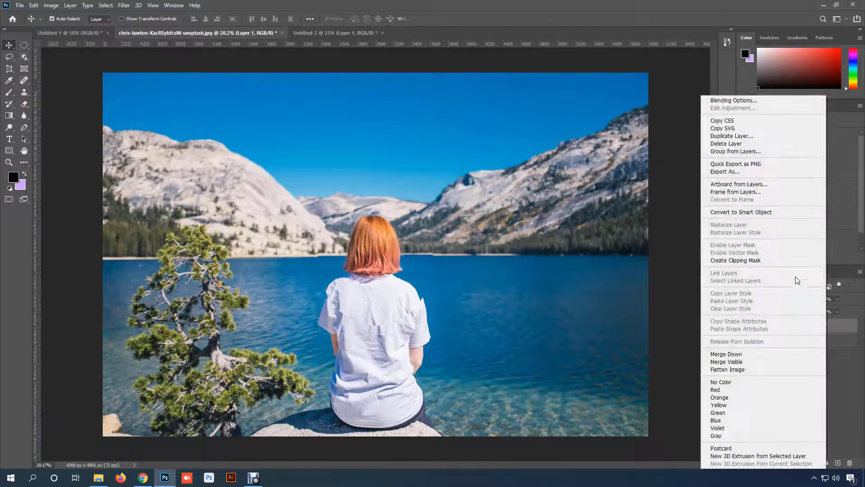
pyautogui.click(754, 136)
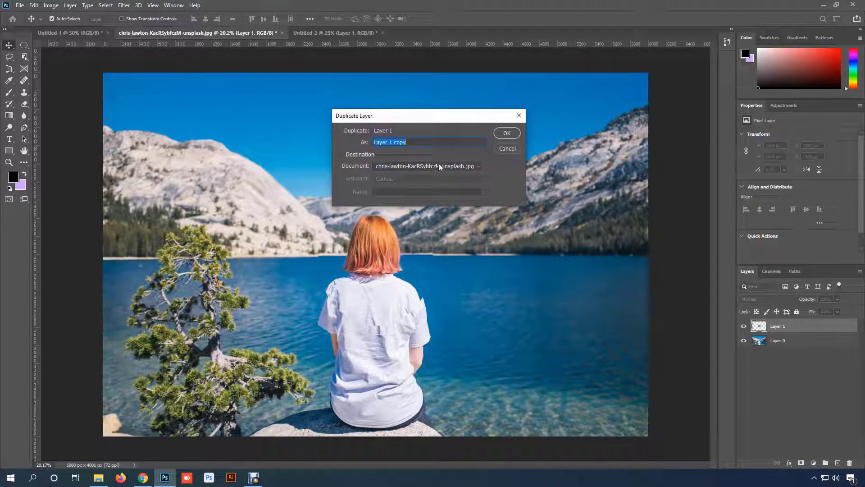
pyautogui.click(464, 166)
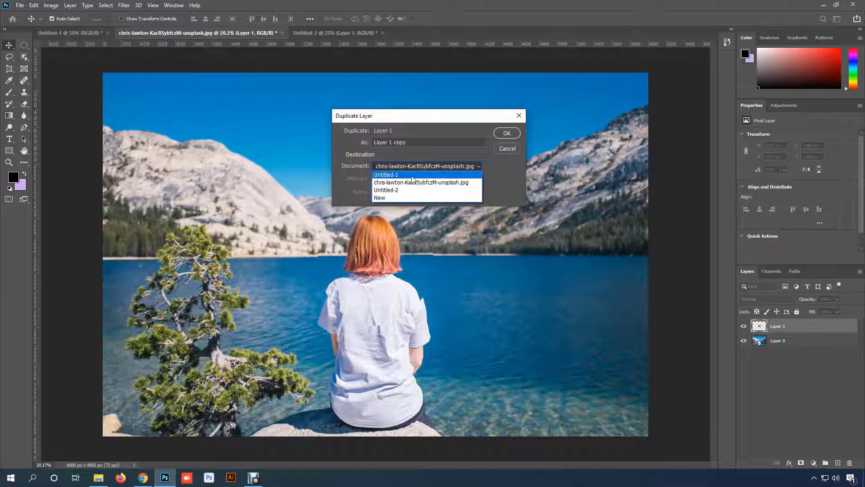
pyautogui.click(393, 175)
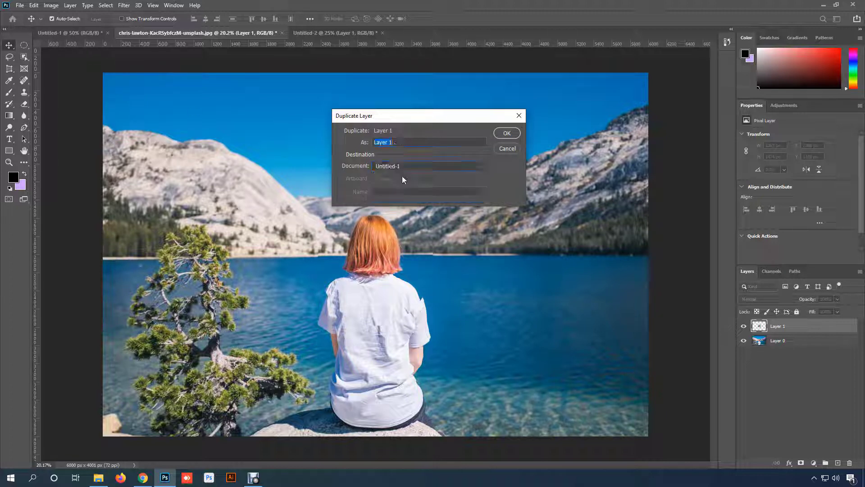
pyautogui.click(505, 133)
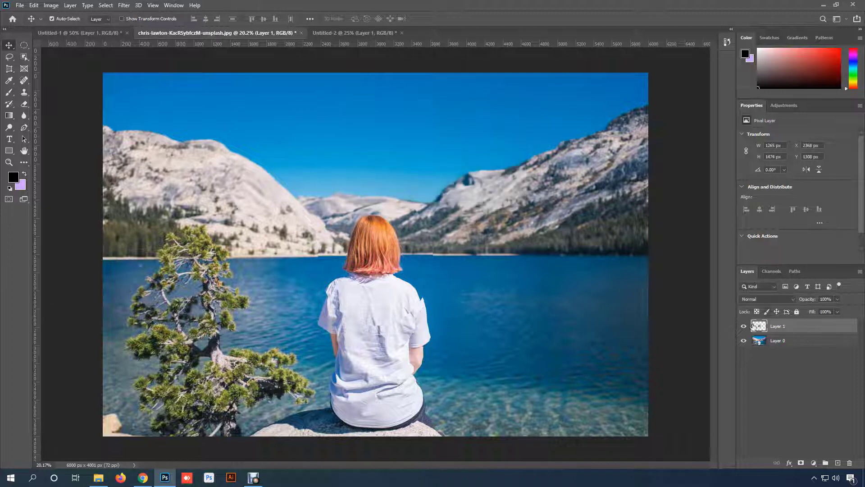
pyautogui.click(85, 34)
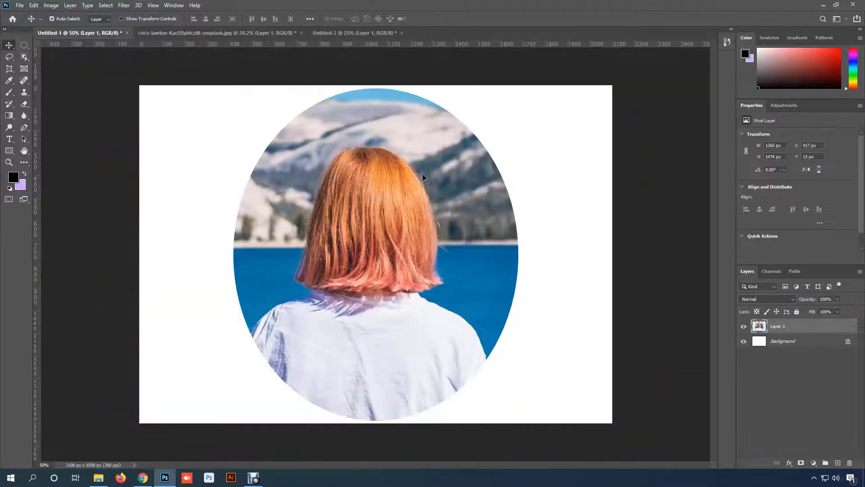
pyautogui.hotkey('ctrl', 'Tab')
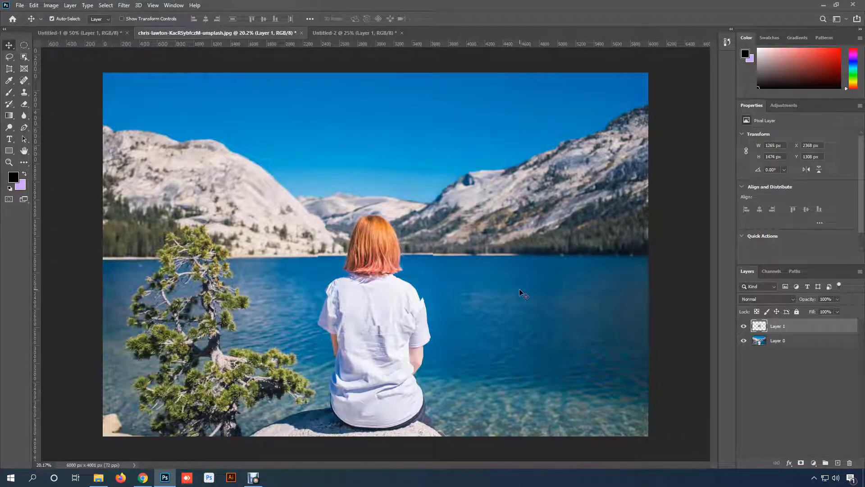
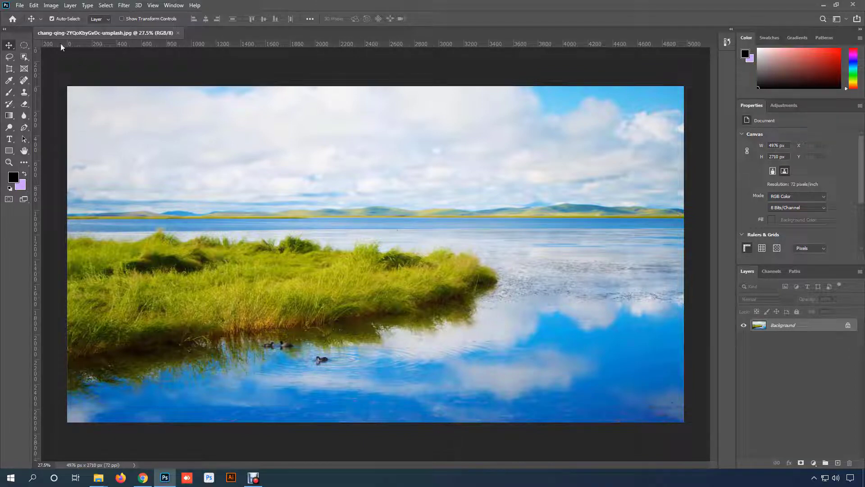
# - Open the Image Size settings for the lake photo and switch the dimension units to pixels
pyautogui.click(51, 5)
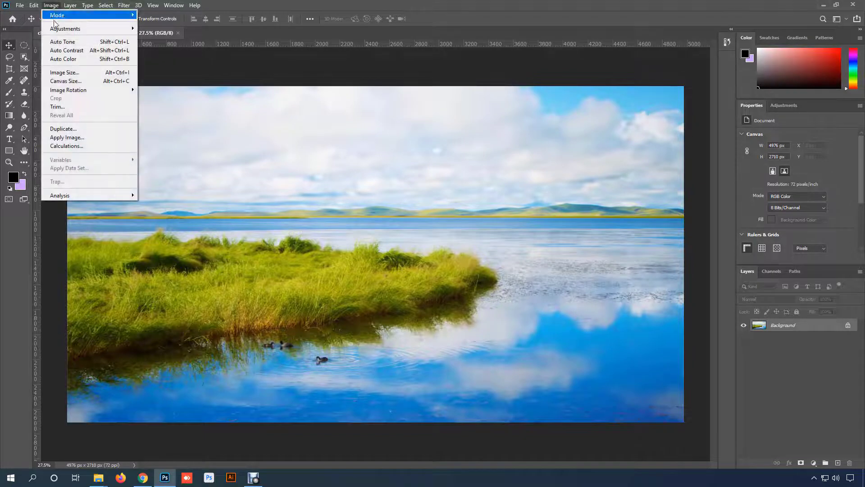
pyautogui.click(101, 74)
pyautogui.moveTo(368, 94); pyautogui.dragTo(345, 91)
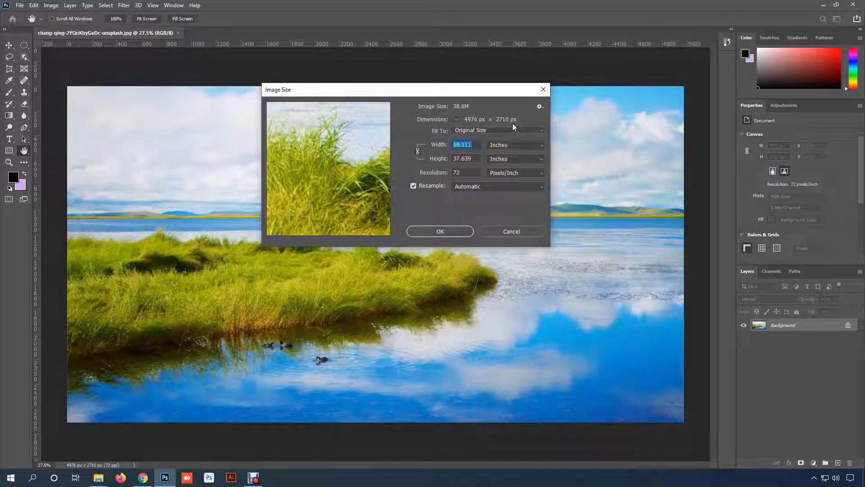
pyautogui.click(518, 150)
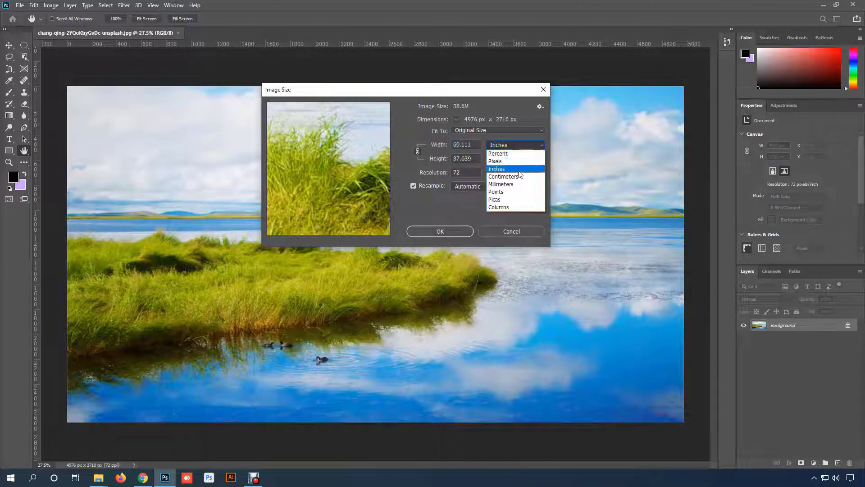
pyautogui.click(506, 161)
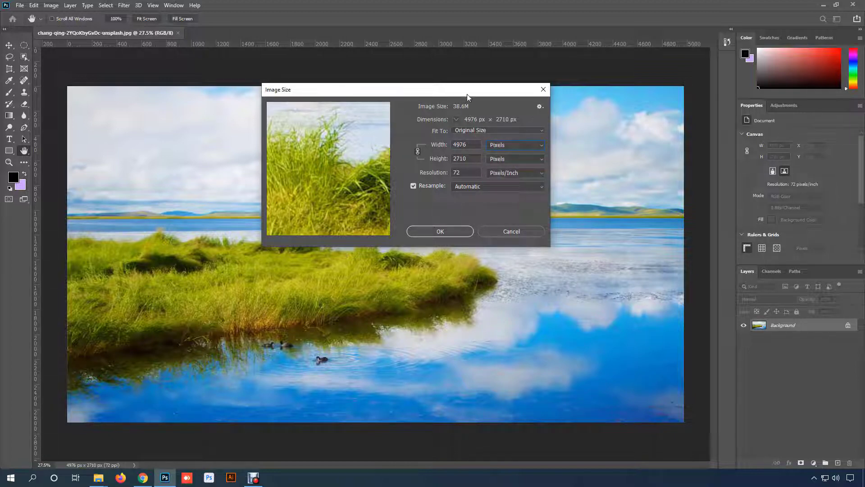
pyautogui.moveTo(468, 97); pyautogui.dragTo(466, 105)
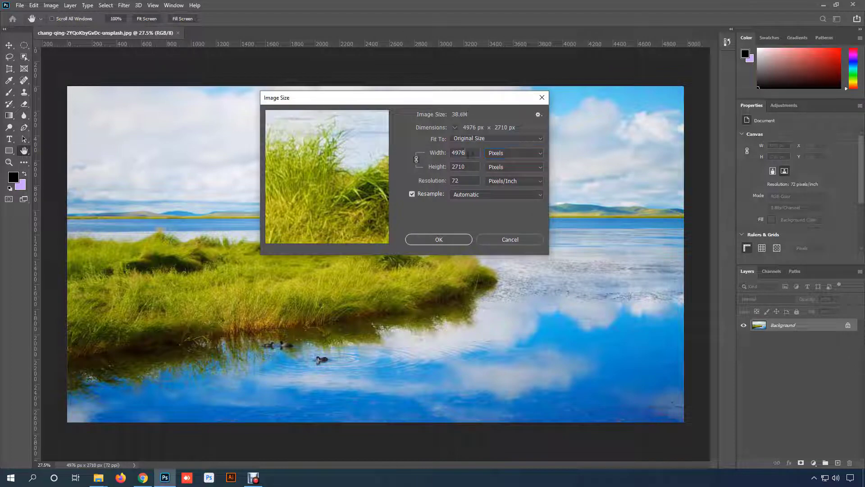
# - Resize the lake photo to a width of 1200 pixels with its proportions linked
pyautogui.doubleClick(469, 154)
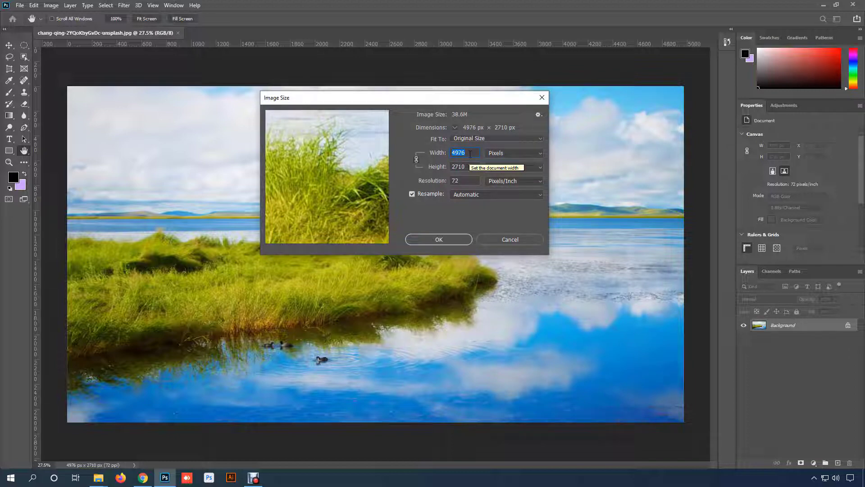
pyautogui.write('1200')
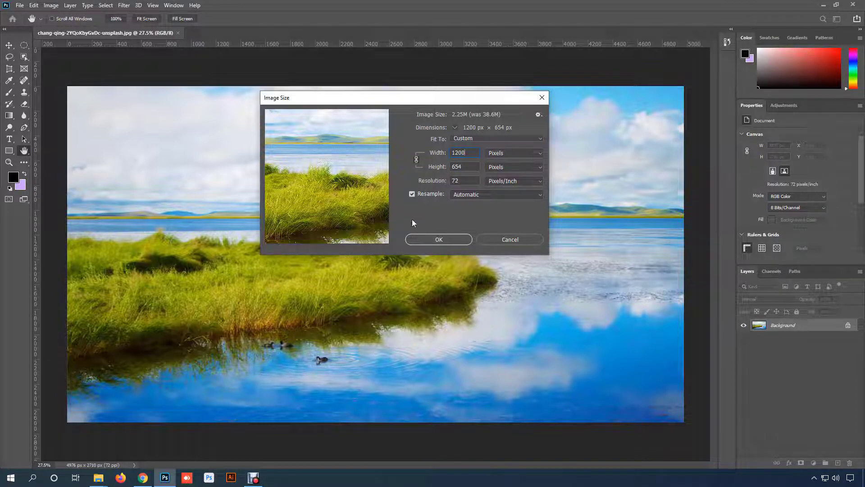
pyautogui.moveTo(379, 211)
pyautogui.doubleClick(450, 152)
pyautogui.press('Tab')
pyautogui.click(474, 154)
pyautogui.click(446, 239)
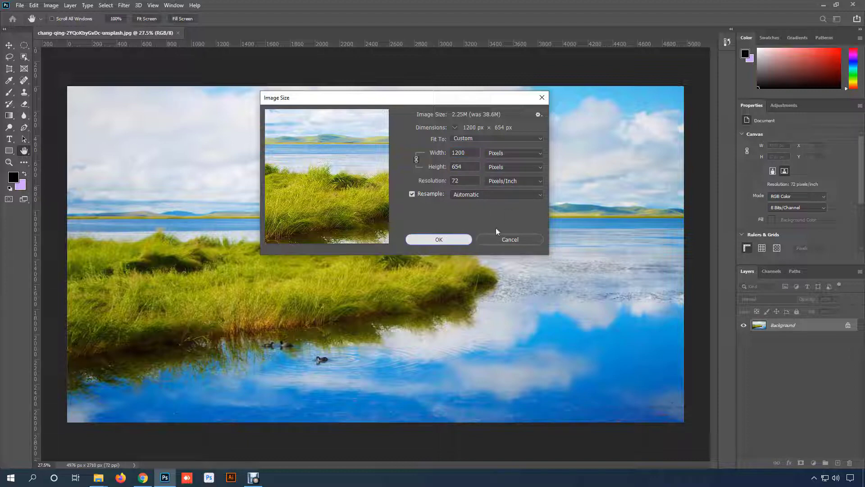
pyautogui.click(448, 239)
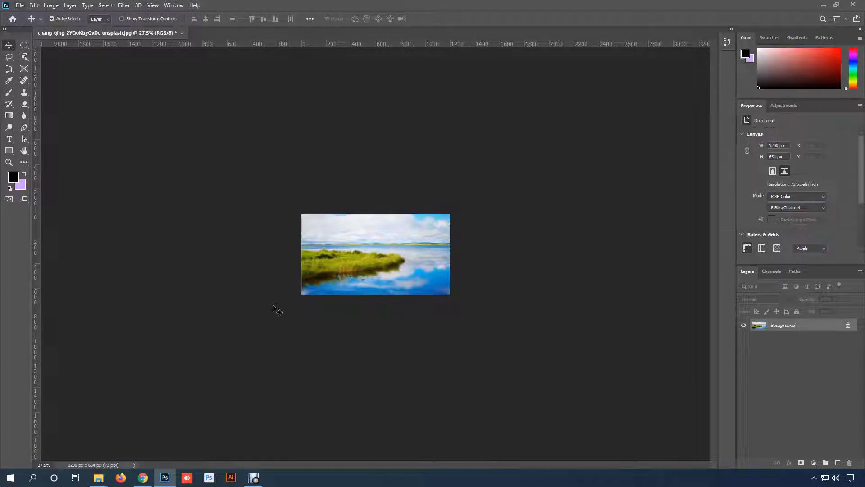
# - Inspect the resized lake photo up close and open it in the Save for Web (Legacy) export
pyautogui.scroll(3, 395, 231)
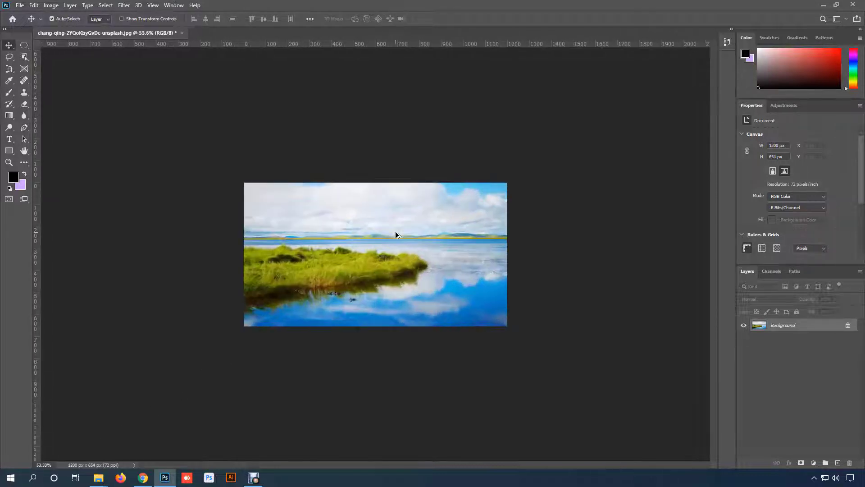
pyautogui.scroll(3, 396, 231)
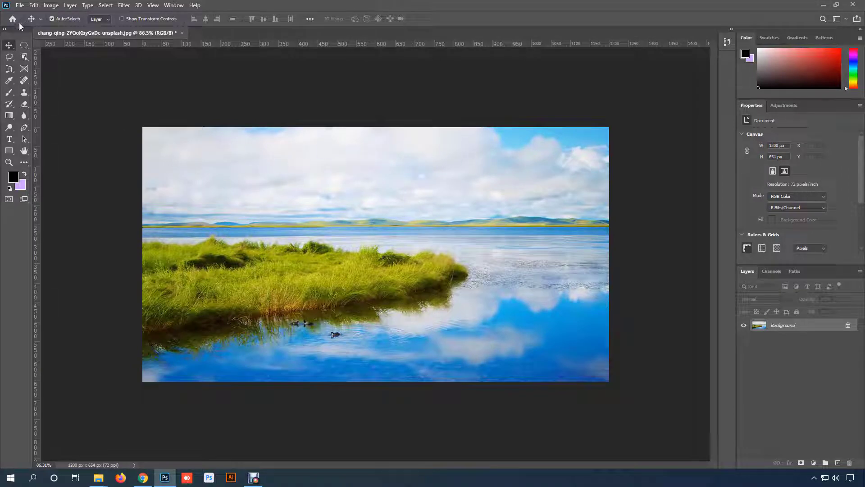
pyautogui.click(20, 5)
pyautogui.moveTo(66, 136)
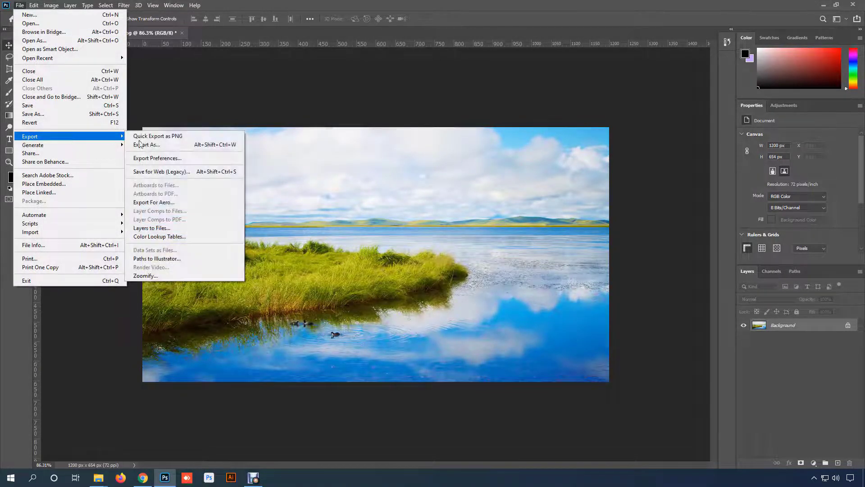
pyautogui.click(214, 171)
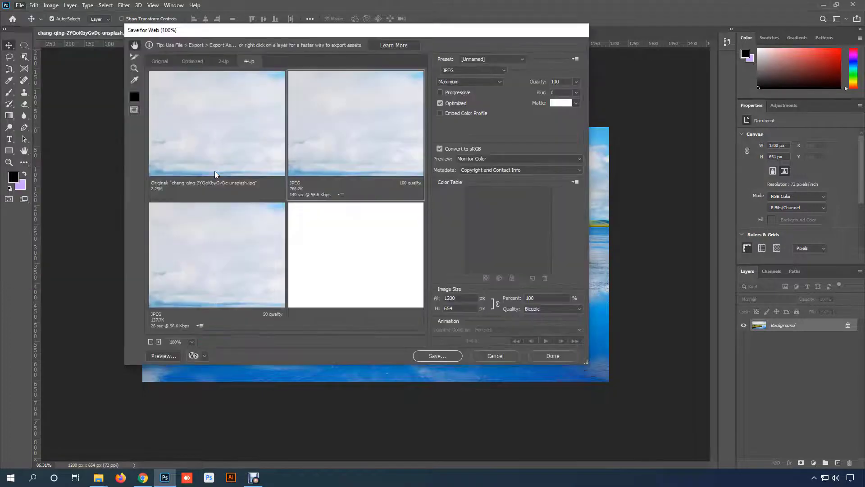
# - Compare the grass area and file sizes of the original with the JPEG previews at quality 100, 50 and 25
pyautogui.click(251, 150)
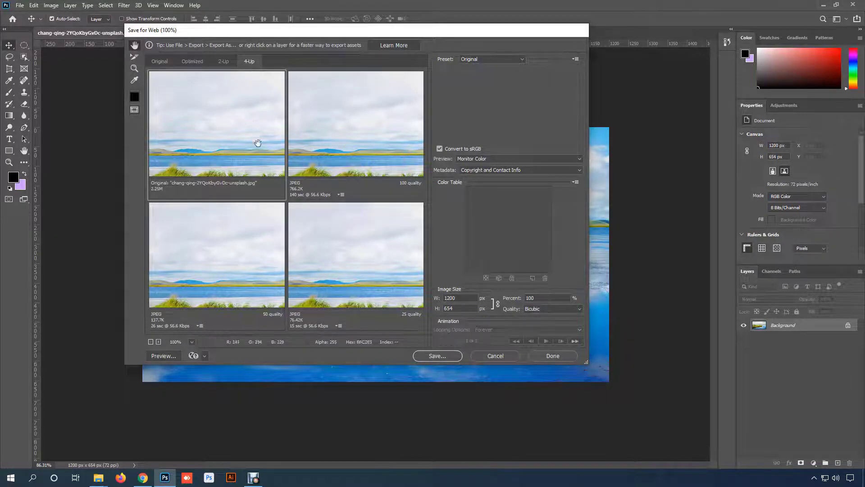
pyautogui.moveTo(257, 141); pyautogui.dragTo(223, 120)
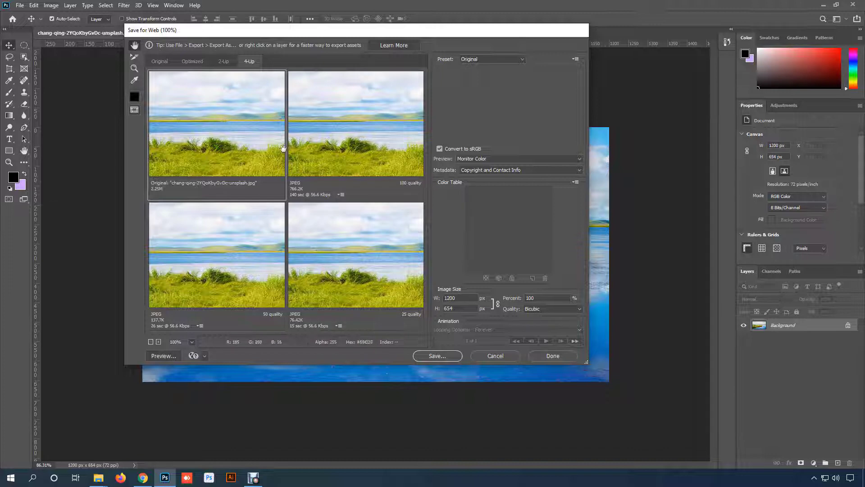
pyautogui.moveTo(269, 155); pyautogui.dragTo(230, 150)
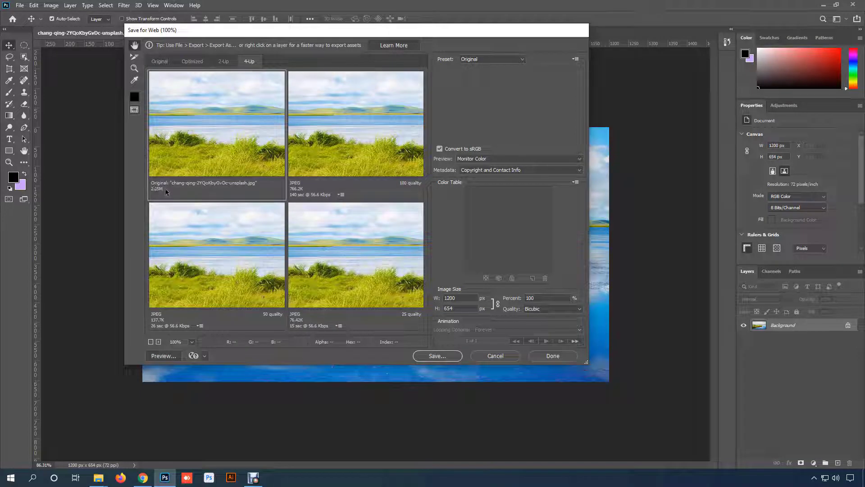
pyautogui.click(336, 164)
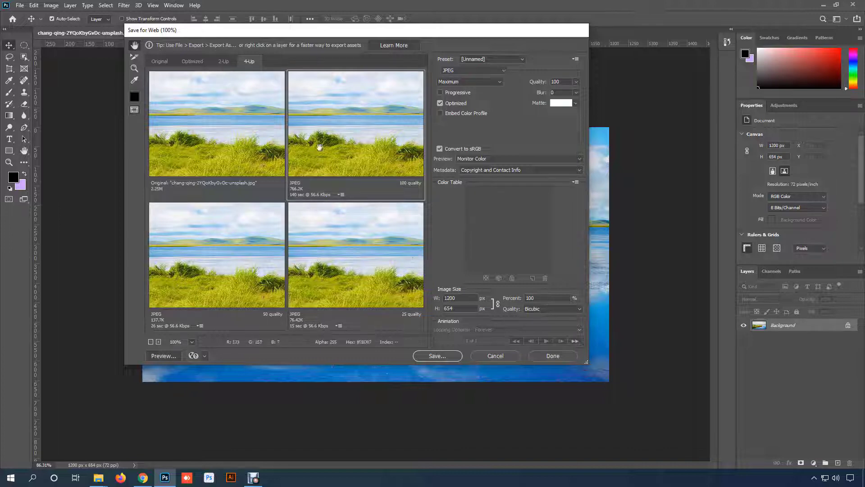
pyautogui.moveTo(320, 147); pyautogui.dragTo(355, 146)
pyautogui.click(231, 274)
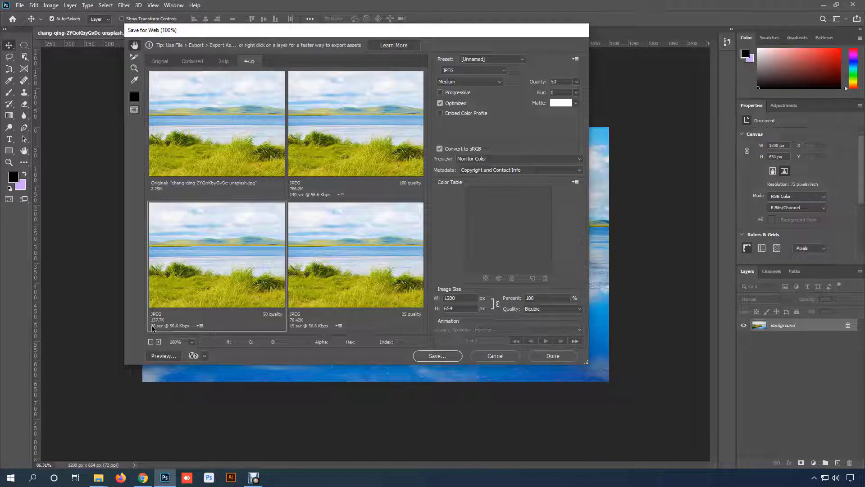
pyautogui.click(377, 286)
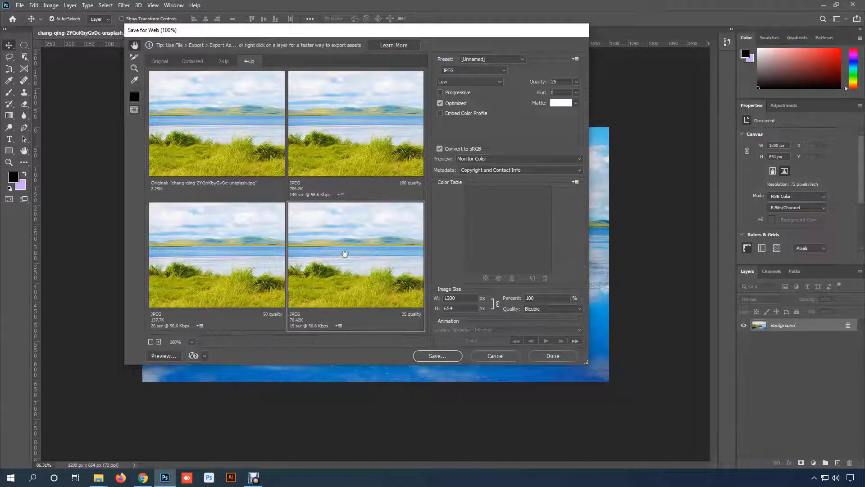
pyautogui.moveTo(338, 267); pyautogui.dragTo(356, 262)
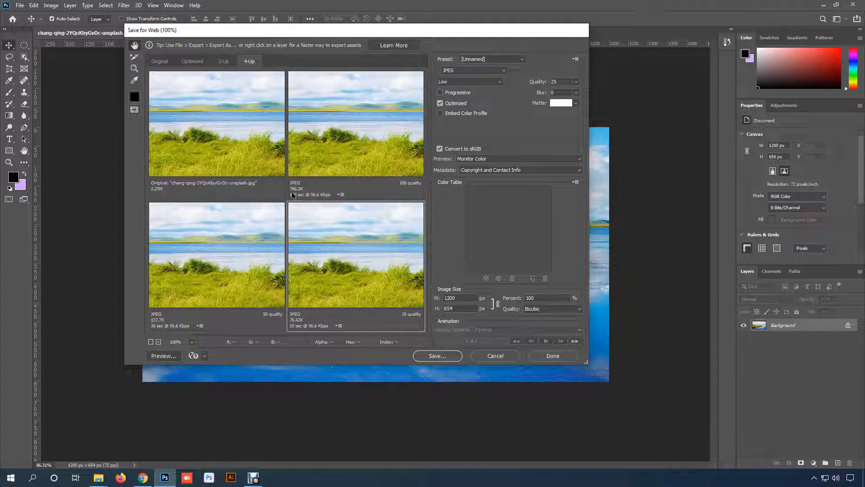
pyautogui.click(163, 197)
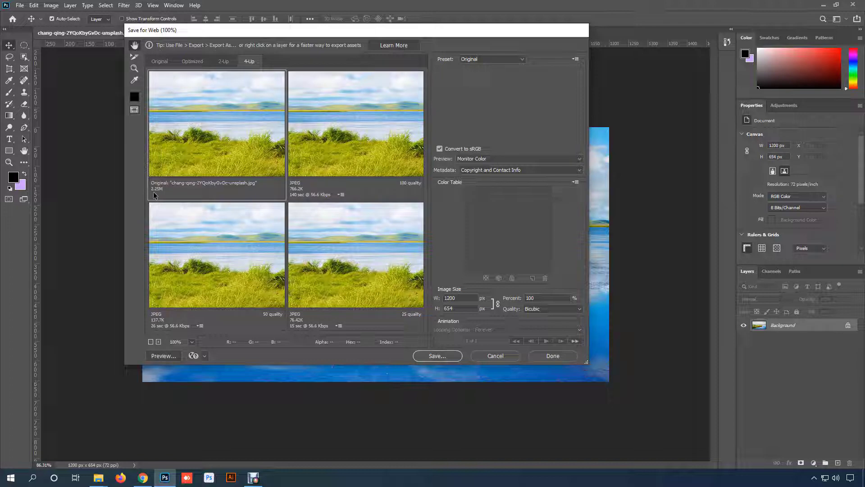
# - Try quality 60 on the 100-quality JPEG preview and set it back to 100
pyautogui.click(334, 150)
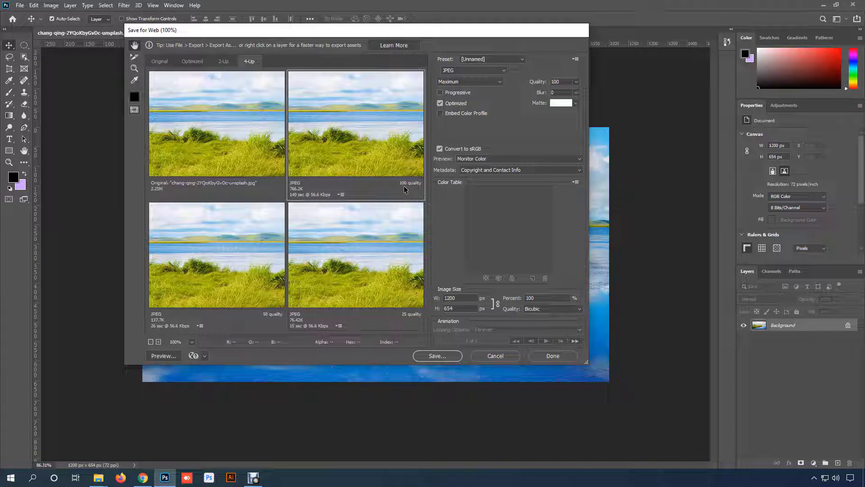
pyautogui.click(576, 82)
pyautogui.moveTo(577, 98); pyautogui.dragTo(560, 99)
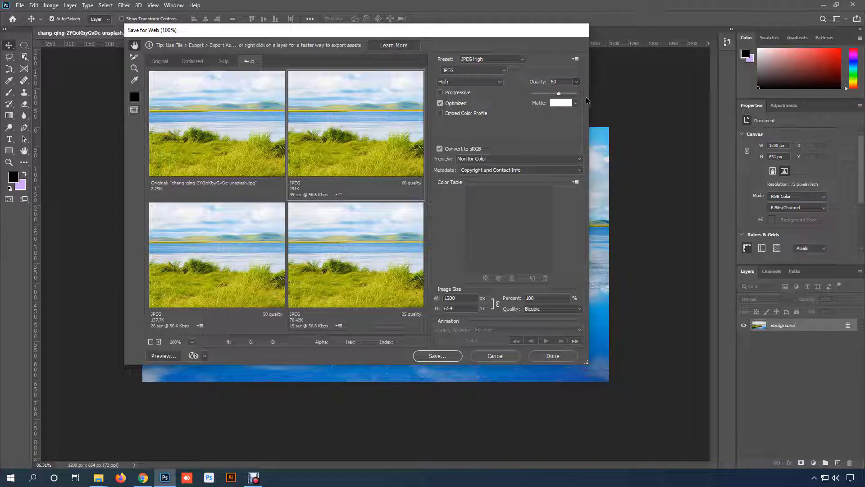
pyautogui.moveTo(558, 94); pyautogui.dragTo(575, 92)
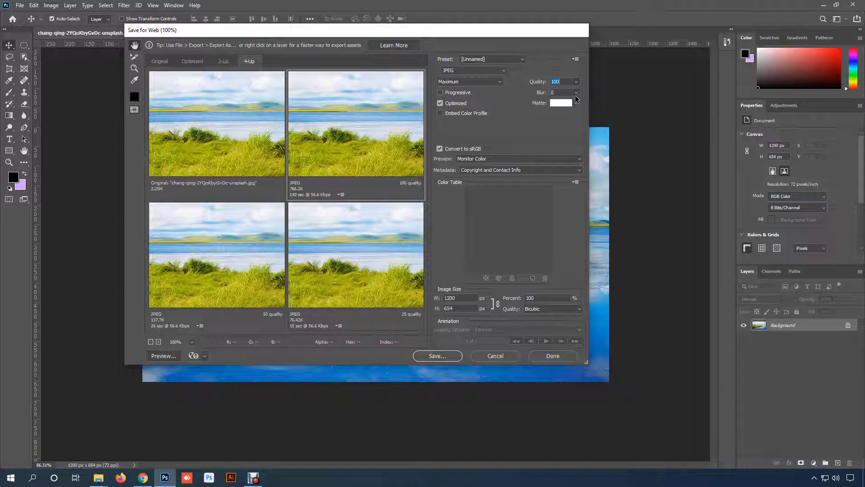
pyautogui.click(576, 81)
# - Export the 100-quality version as JPEG into the Pictures folder under the name chang-qing-2YQoKbyGvDc-unsplash2
pyautogui.click(362, 138)
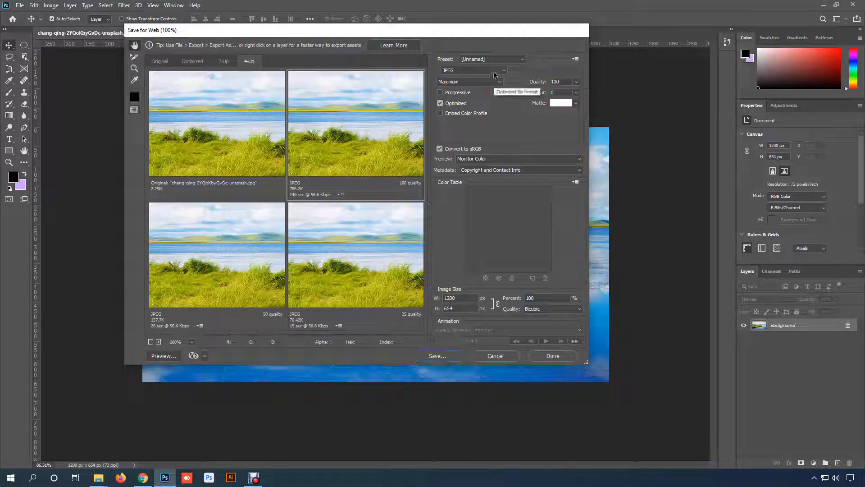
pyautogui.click(491, 70)
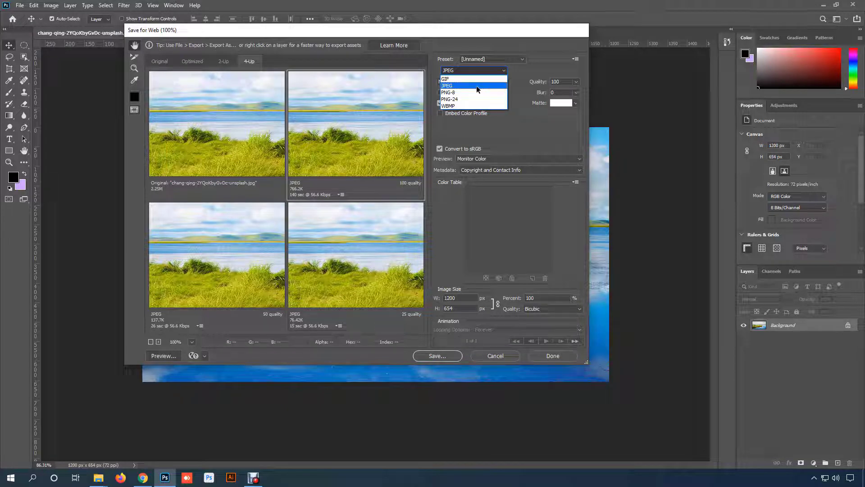
pyautogui.click(469, 86)
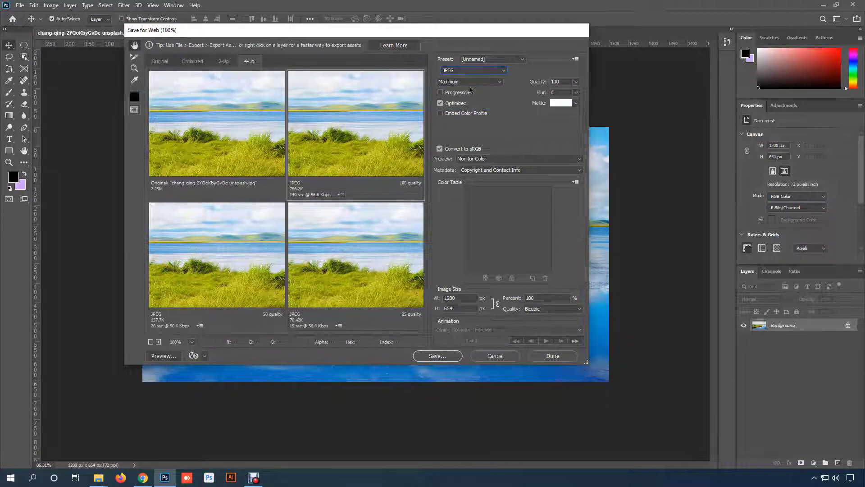
pyautogui.click(437, 356)
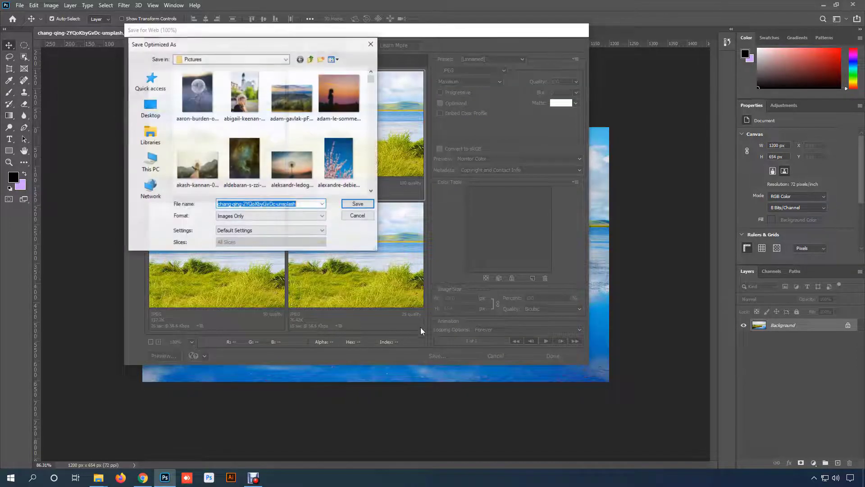
pyautogui.click(303, 204)
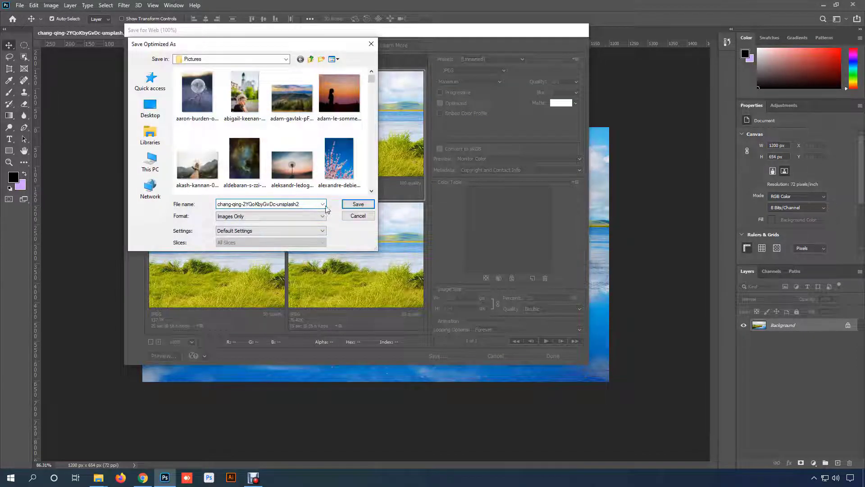
pyautogui.click(357, 204)
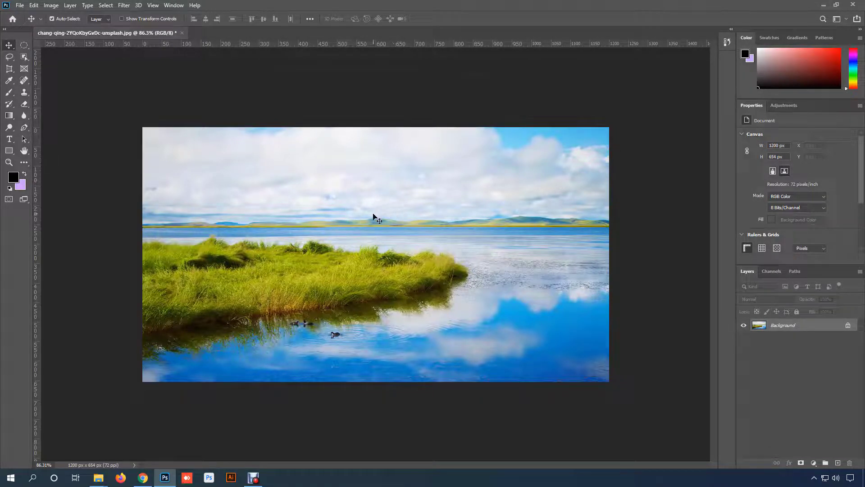
# - Switch to the Pictures folder in File Explorer and view the original lake photo and its unsplash2 copy for comparison
pyautogui.moveTo(92, 473)
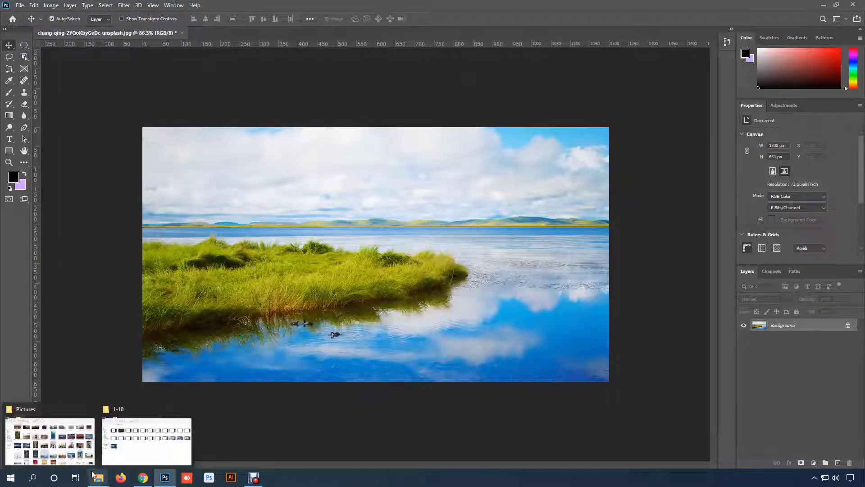
pyautogui.click(61, 444)
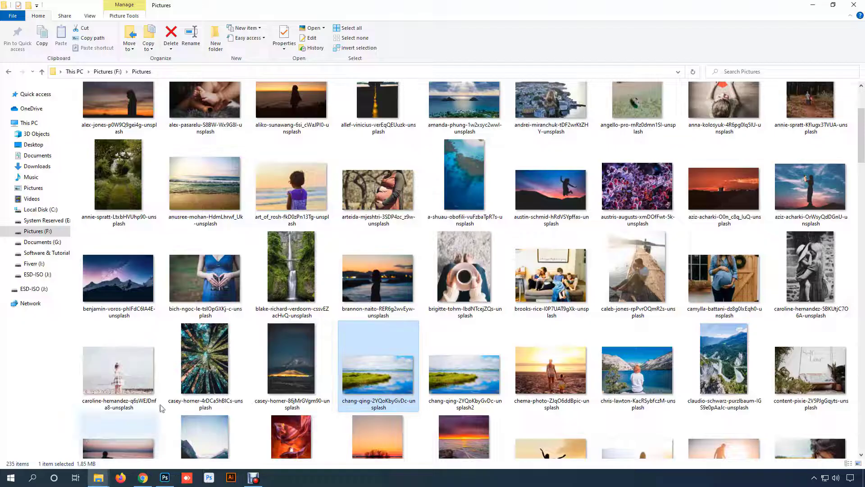
pyautogui.doubleClick(396, 387)
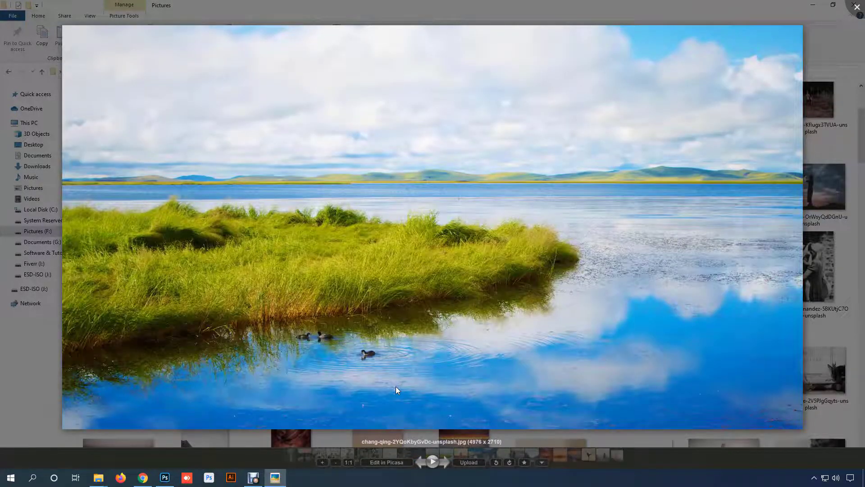
pyautogui.press('Right')
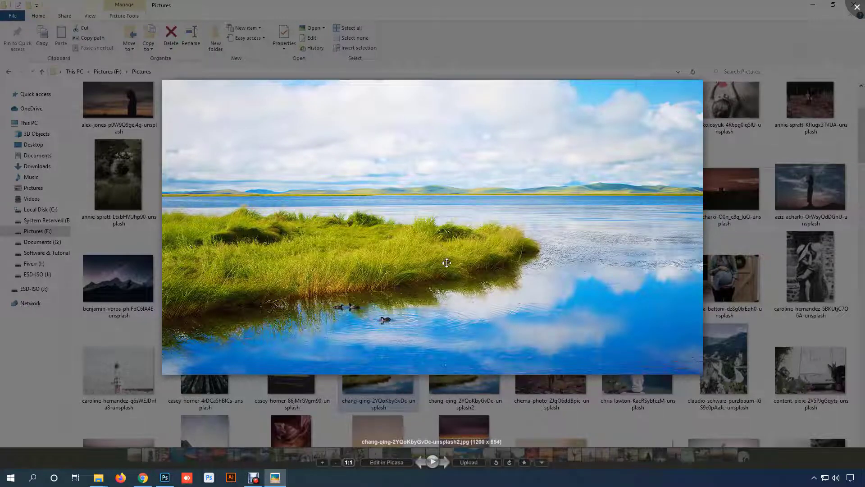
# - Compare the grass area of the original lake photo and its unsplash2 copy at higher magnification
pyautogui.scroll(3, 446, 252)
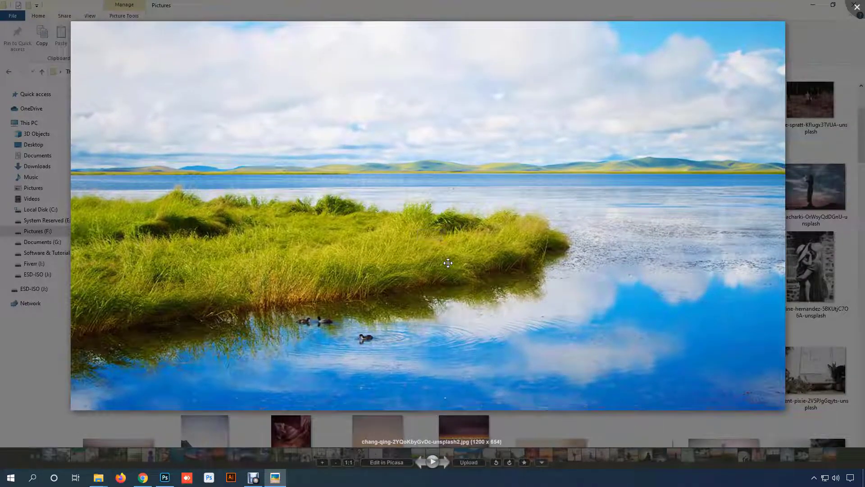
pyautogui.press('Left')
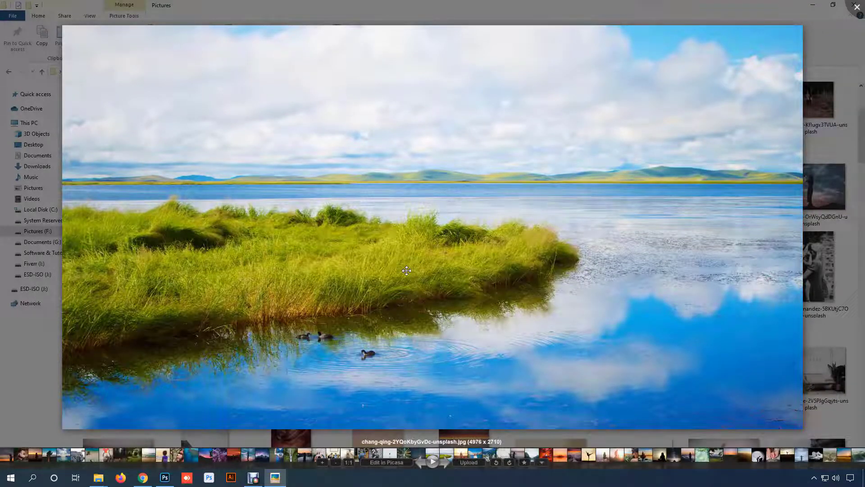
pyautogui.scroll(4, 407, 270)
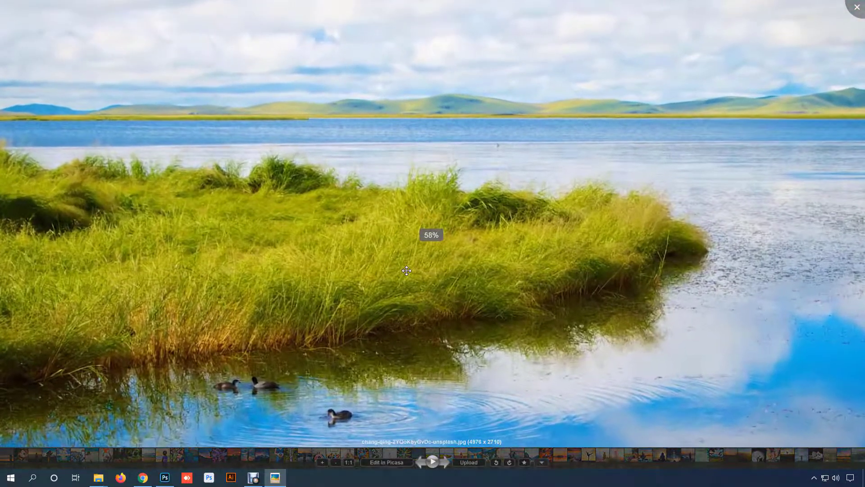
pyautogui.moveTo(468, 278); pyautogui.dragTo(399, 293)
pyautogui.scroll(2, 443, 234)
pyautogui.press('Right')
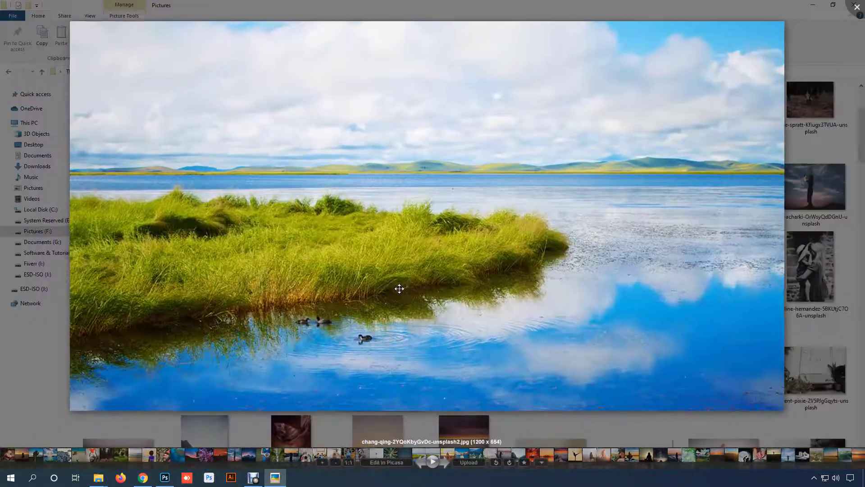
pyautogui.scroll(2, 491, 283)
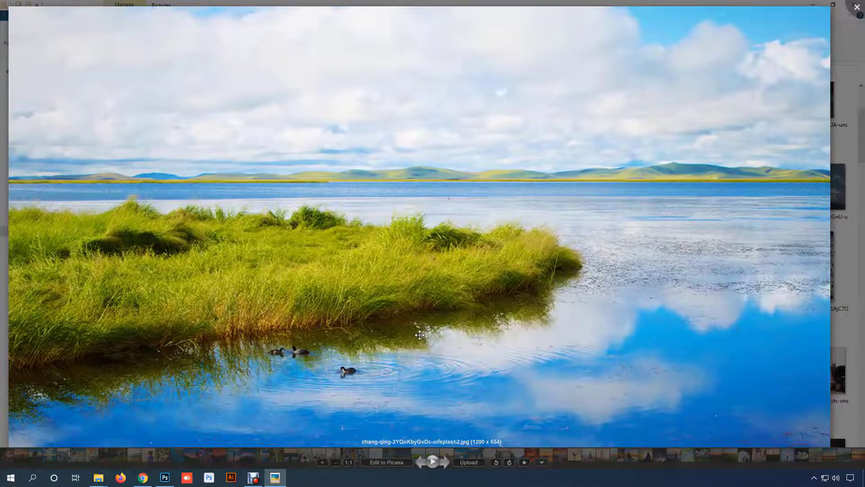
pyautogui.scroll(2, 428, 270)
pyautogui.scroll(1, 427, 277)
pyautogui.moveTo(429, 193); pyautogui.dragTo(424, 259)
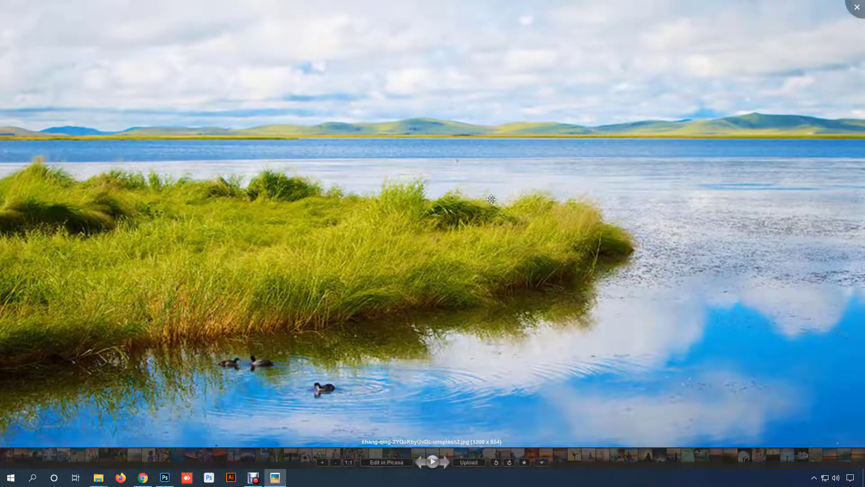
pyautogui.scroll(-3, 472, 227)
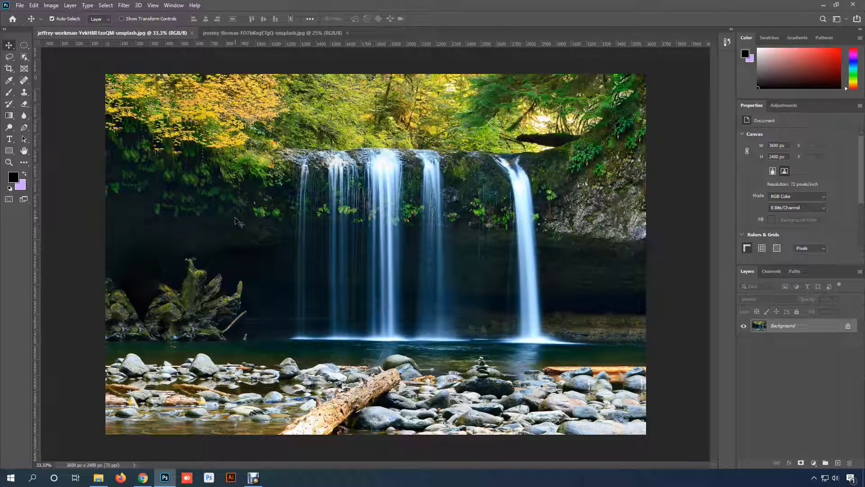
# - Resize the waterfall photo to a width of 4000 pixels, with proportions linked and pixels as the unit
pyautogui.click(56, 6)
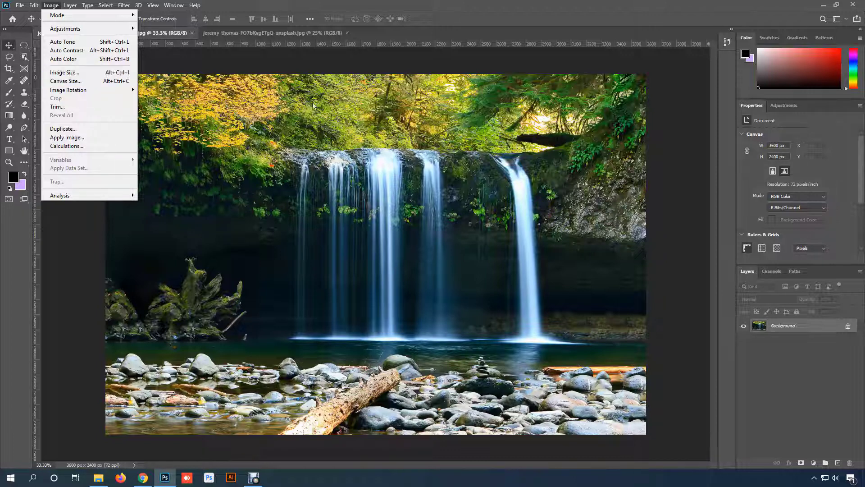
pyautogui.click(111, 72)
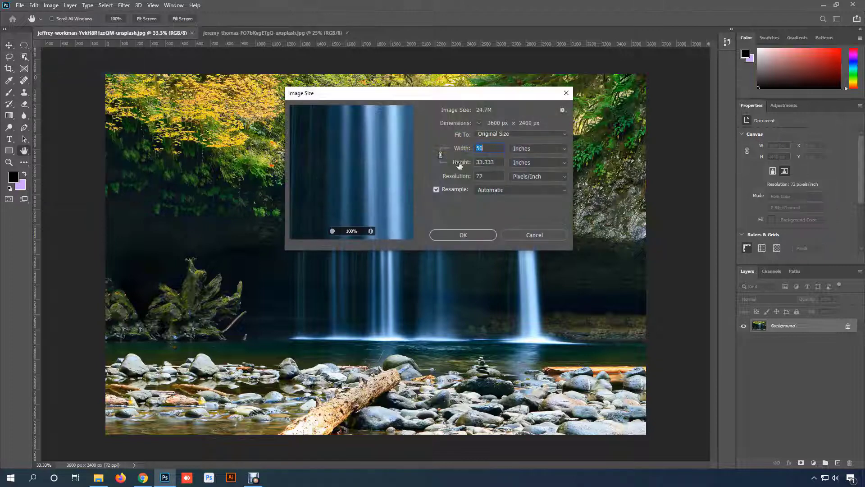
pyautogui.click(543, 151)
pyautogui.click(540, 169)
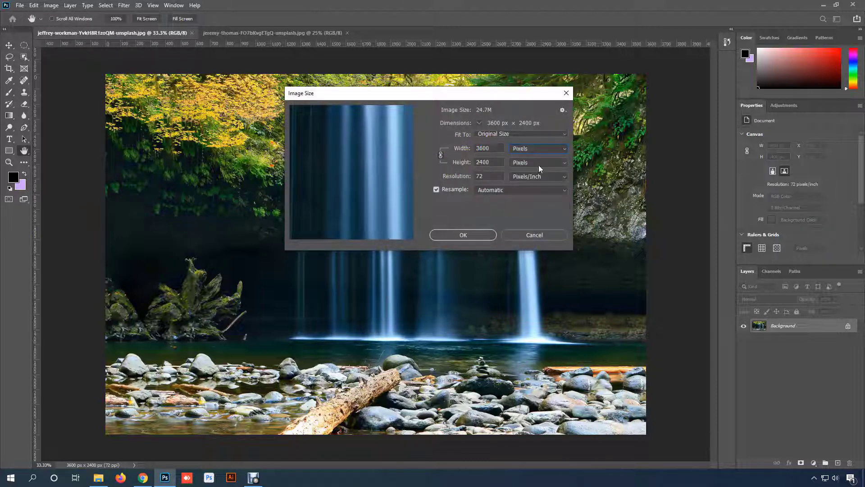
pyautogui.doubleClick(494, 151)
pyautogui.write('4000')
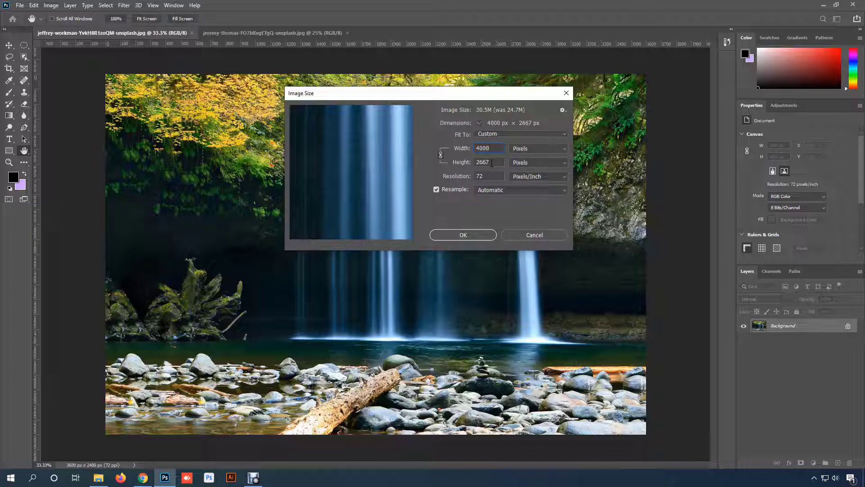
pyautogui.click(471, 234)
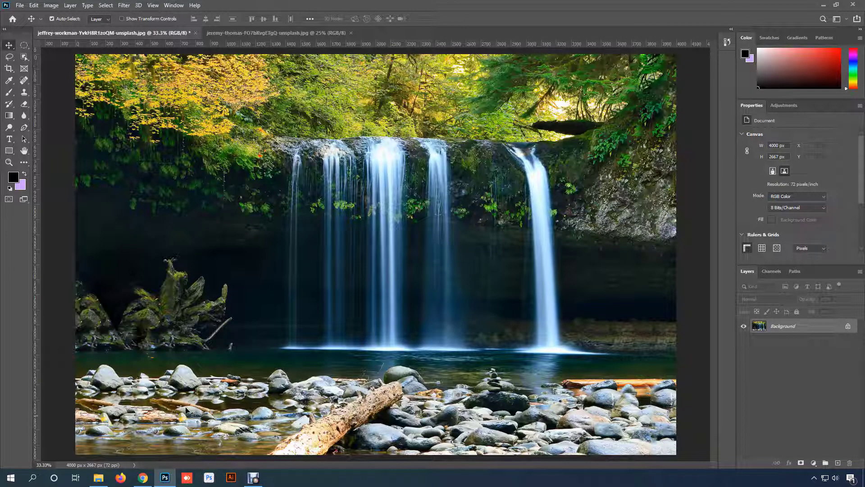
# - Check the waterfall photo's dimensions in Image Size and leave without changing them
pyautogui.click(51, 4)
pyautogui.click(68, 69)
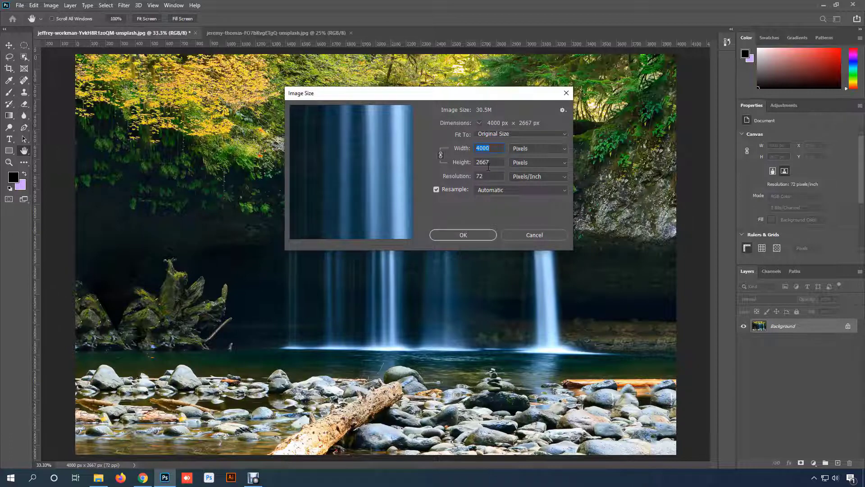
pyautogui.click(524, 231)
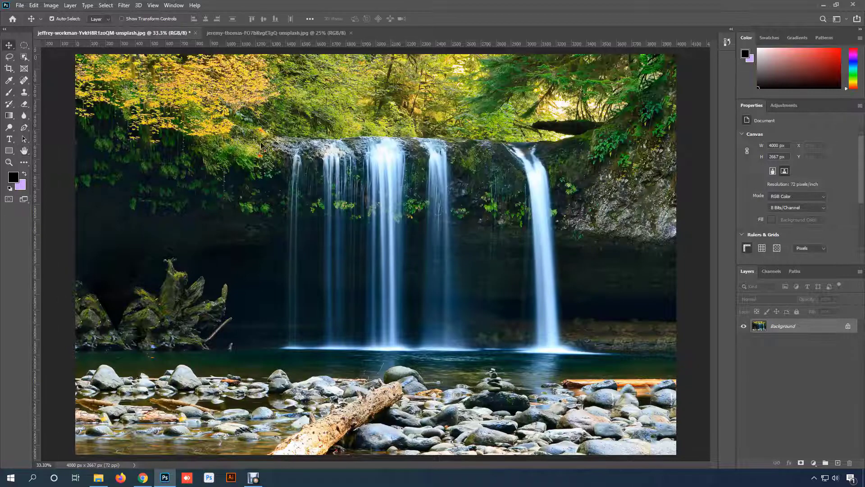
# - Switch to the stacked-stones photo and enter a new canvas width of 5550 pixels in Canvas Size
pyautogui.click(264, 34)
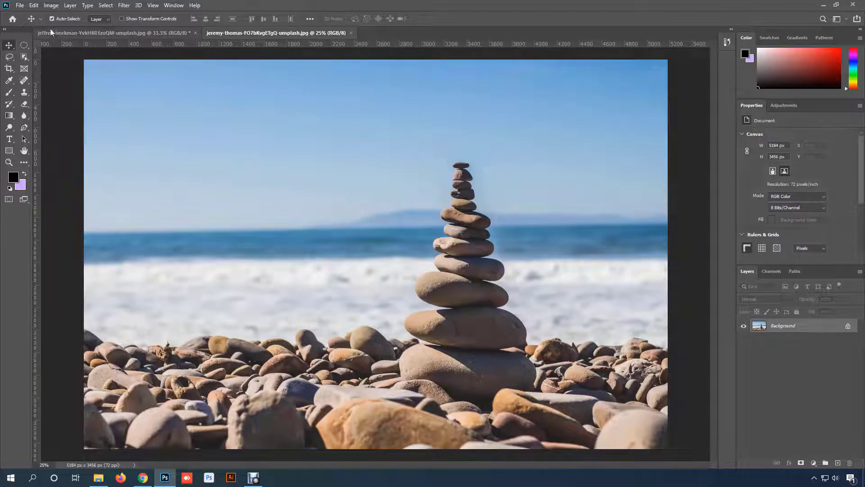
pyautogui.click(51, 5)
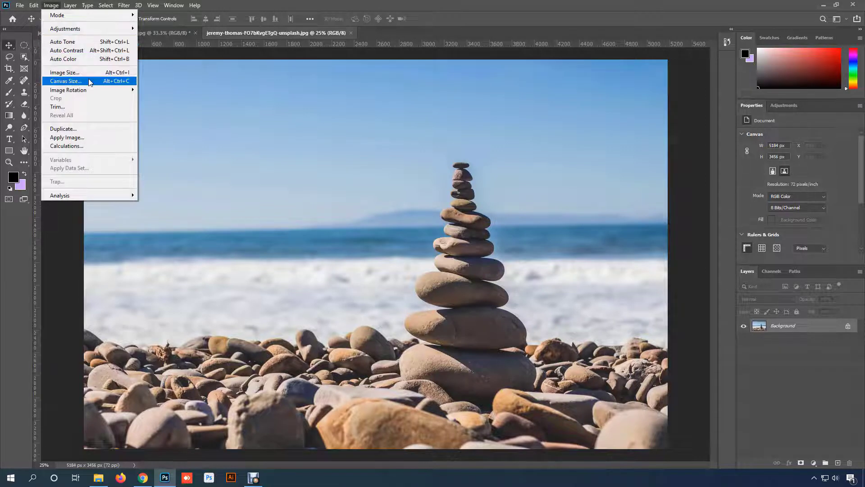
pyautogui.click(90, 82)
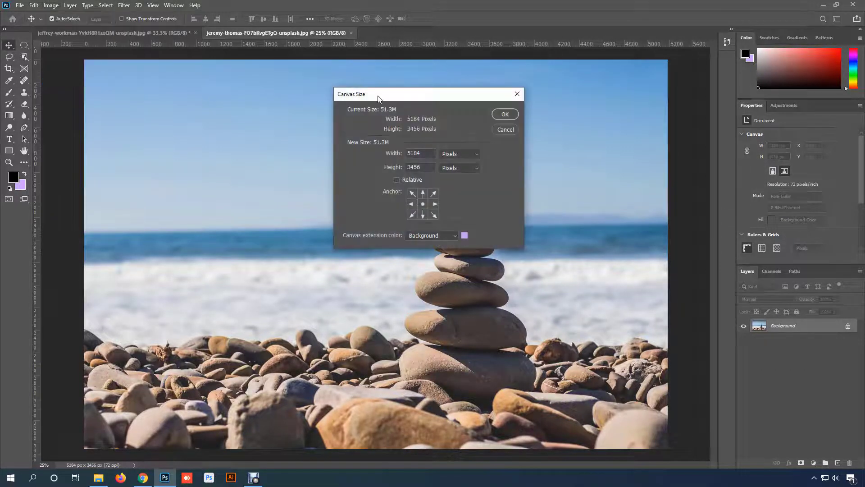
pyautogui.moveTo(409, 87); pyautogui.dragTo(442, 60)
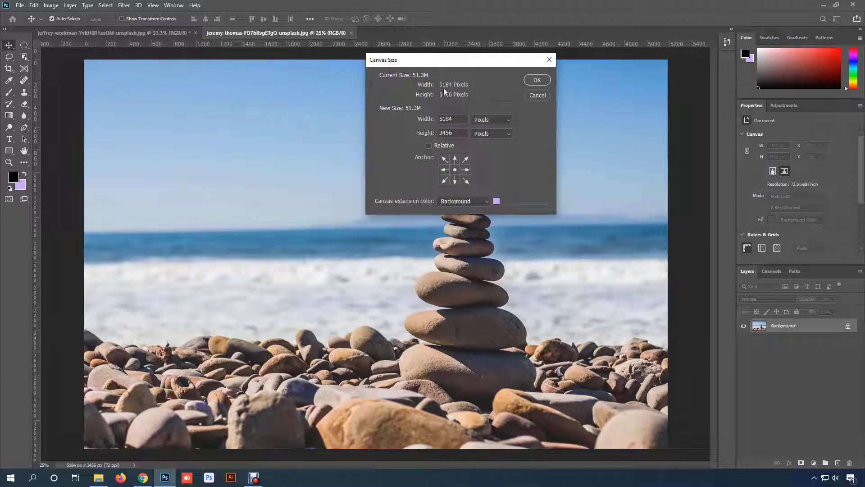
pyautogui.doubleClick(458, 120)
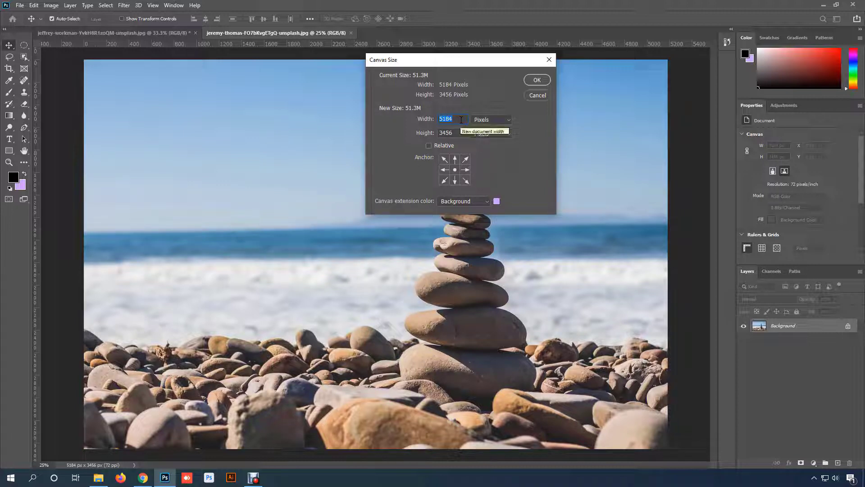
pyautogui.write('555')
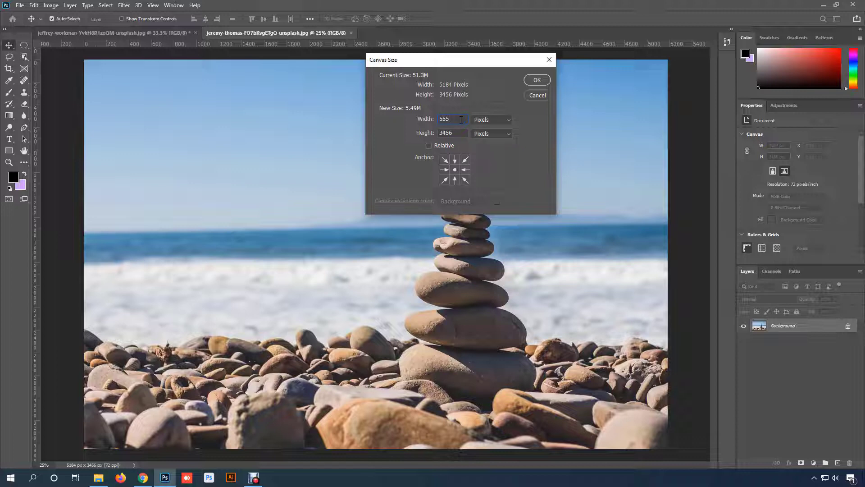
pyautogui.write('0')
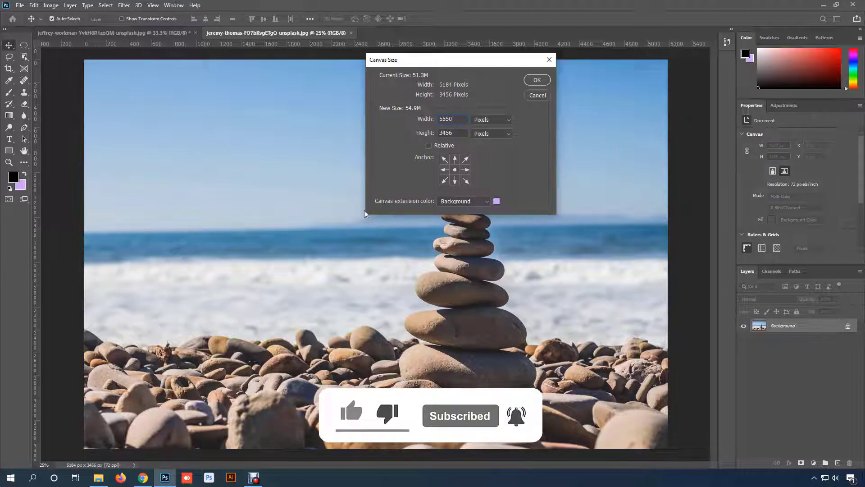
# - Set the canvas extension color to White and apply the wider canvas
pyautogui.click(486, 201)
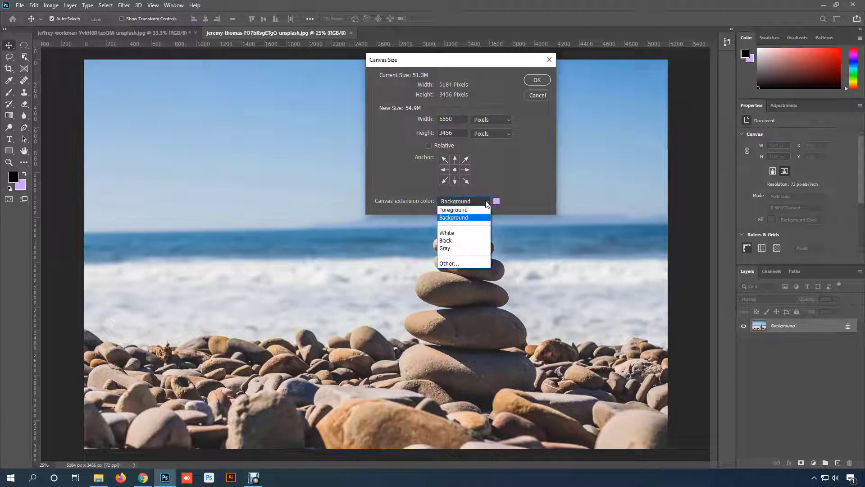
pyautogui.click(466, 234)
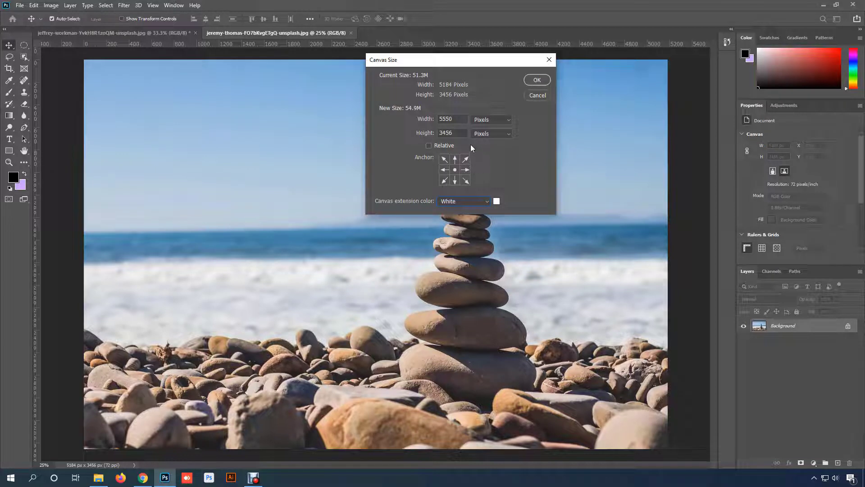
pyautogui.click(455, 120)
pyautogui.click(535, 81)
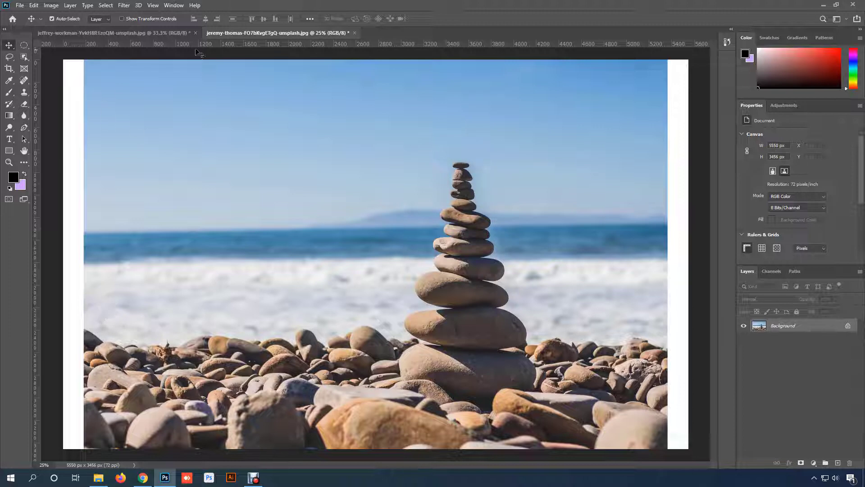
# - Compare the resized waterfall photo with the stones photo and its extended canvas
pyautogui.click(154, 34)
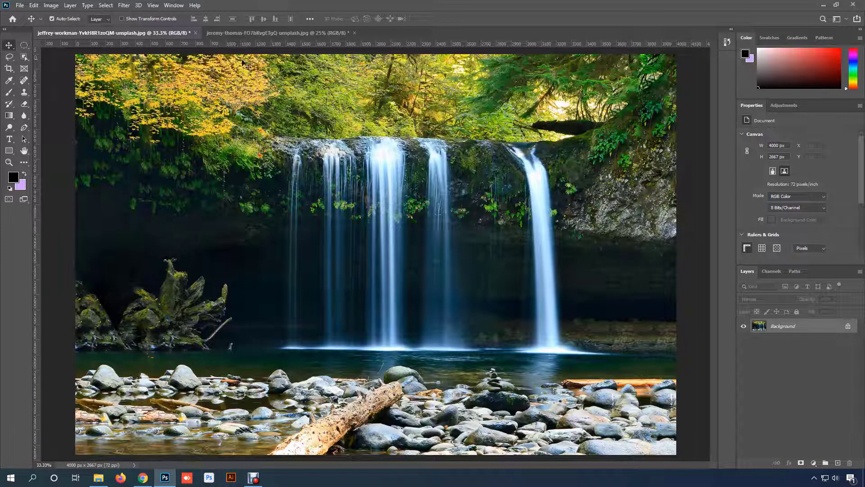
pyautogui.click(221, 32)
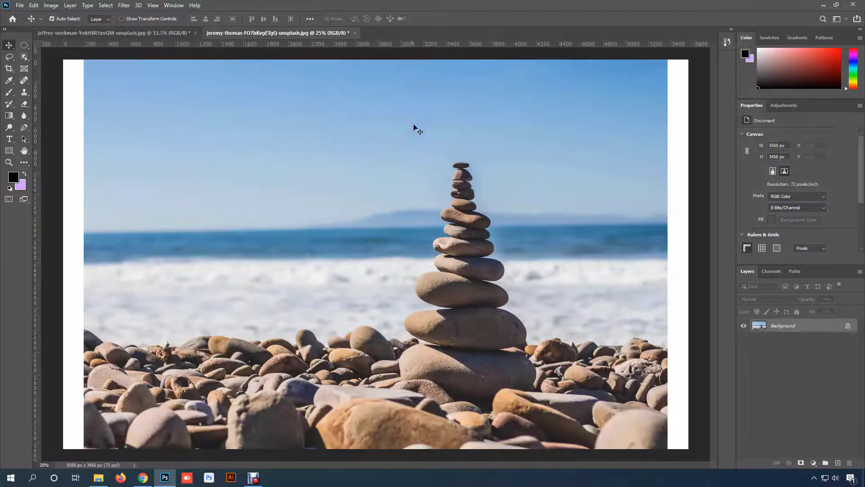
pyautogui.scroll(-1, 243, 166)
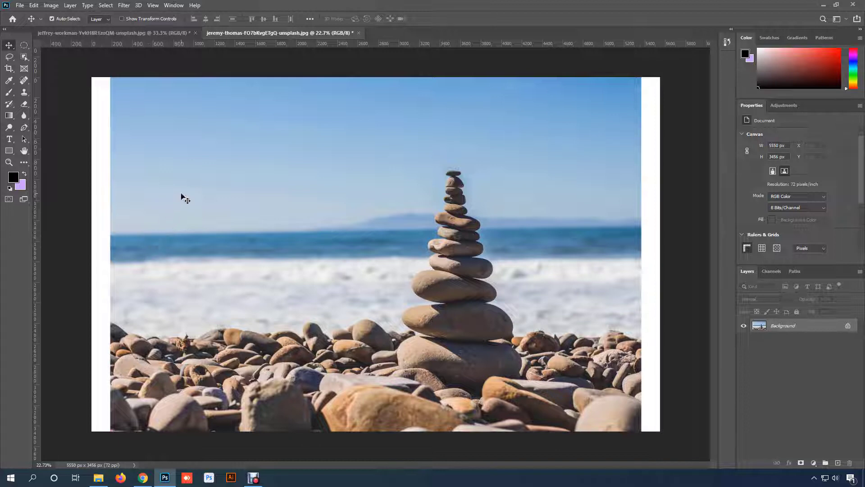
# - Set the stones photo's canvas height to 4000 pixels and fit the whole canvas in view
pyautogui.click(51, 5)
pyautogui.click(86, 81)
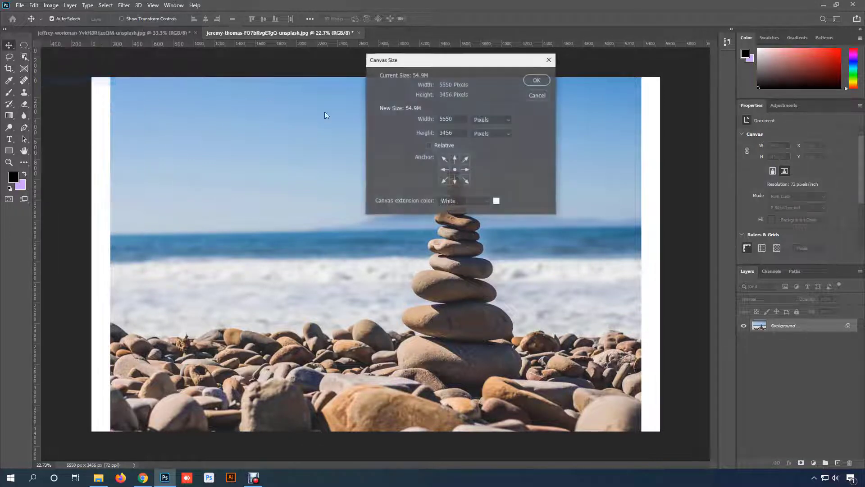
pyautogui.moveTo(460, 131); pyautogui.dragTo(417, 135)
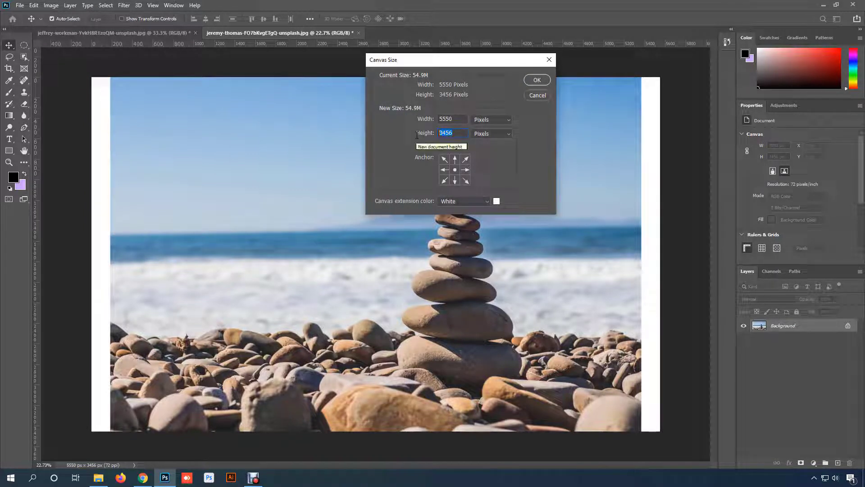
pyautogui.write('4000')
pyautogui.press('Return')
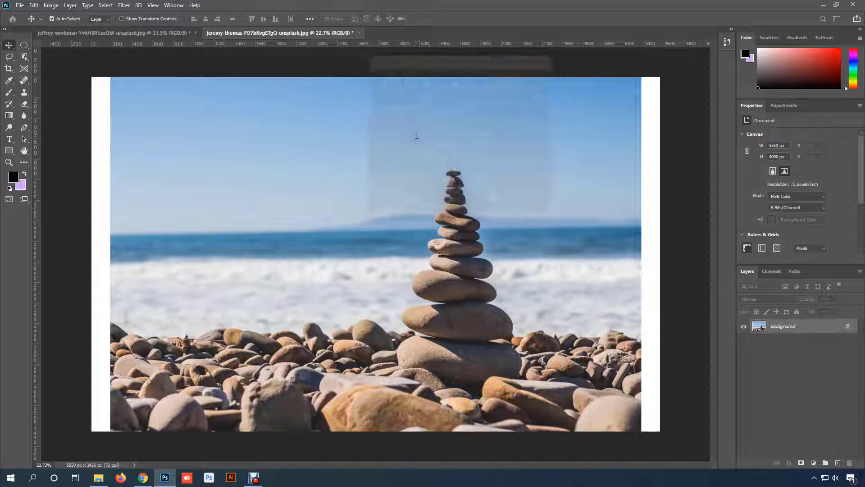
pyautogui.hotkey('ctrl', '0')
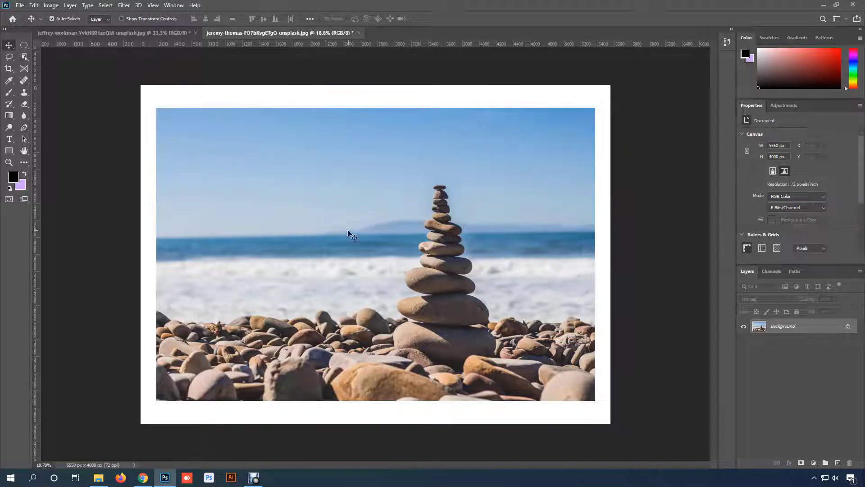
# - Reopen Canvas Size for the stones photo, compare absolute and relative dimensions, and leave Relative enabled
pyautogui.click(51, 5)
pyautogui.click(67, 80)
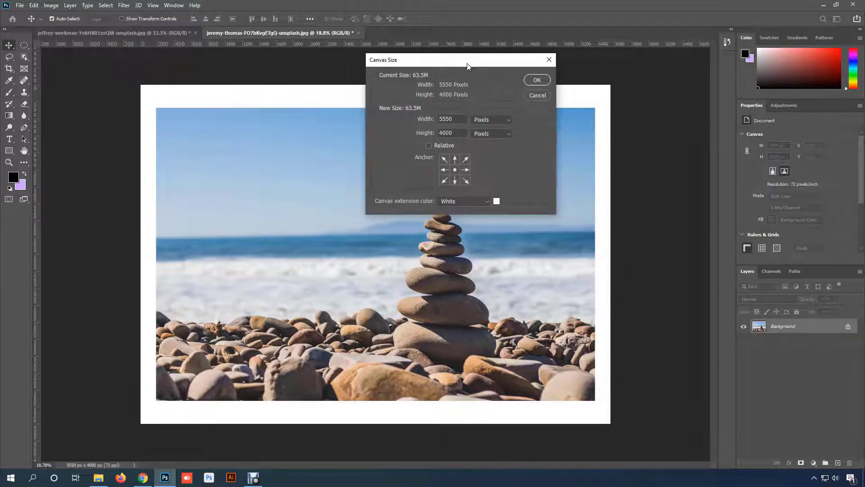
pyautogui.moveTo(467, 61); pyautogui.dragTo(432, 51)
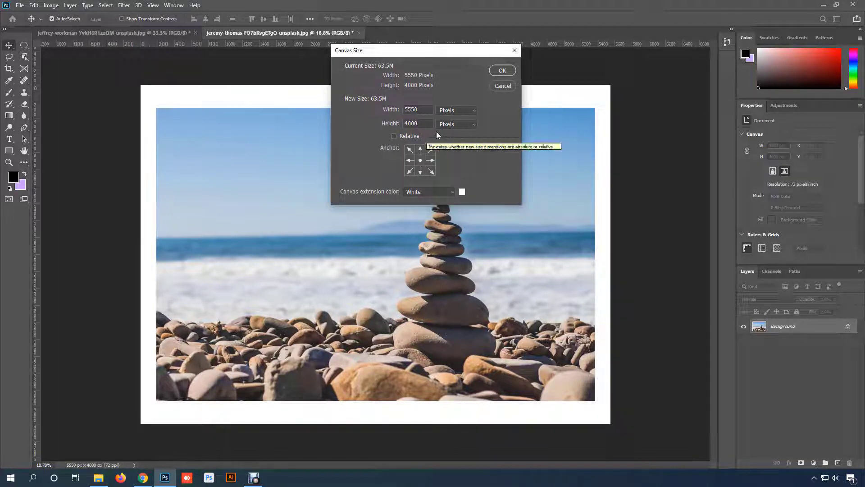
pyautogui.click(394, 136)
pyautogui.doubleClick(407, 110)
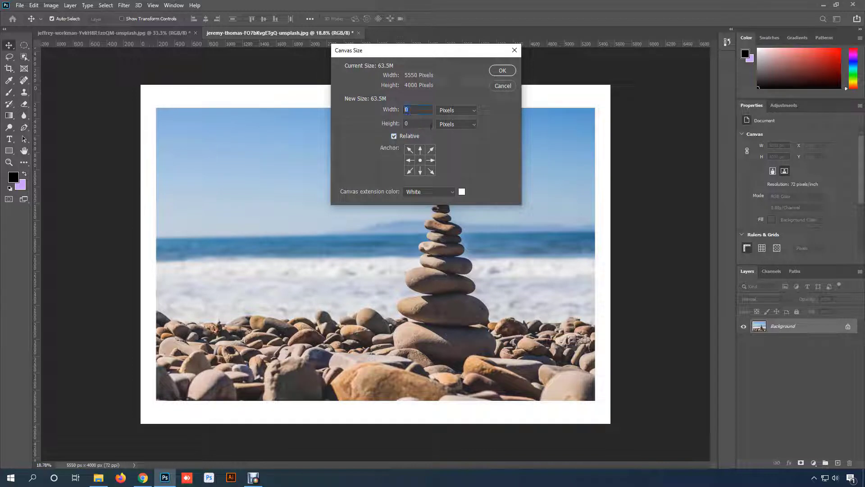
pyautogui.press('Tab')
pyautogui.click(394, 136)
pyautogui.doubleClick(413, 111)
pyautogui.click(395, 136)
# - Extend the canvas relative to its current size by 200 pixels in width and 500 pixels in height
pyautogui.write('100')
pyautogui.press('BackSpace')
pyautogui.press('BackSpace')
pyautogui.press('BackSpace')
pyautogui.write('2000')
pyautogui.press('BackSpace')
pyautogui.moveTo(415, 124); pyautogui.dragTo(393, 125)
pyautogui.write('500')
pyautogui.click(502, 72)
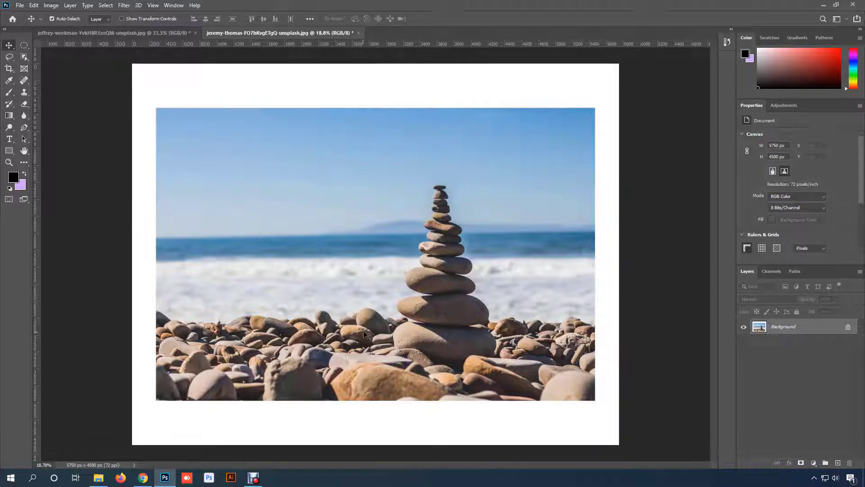
# - Extend the stones photo's canvas height by 500 pixels relative to its current size, anchored at the top so the extension falls below
pyautogui.click(48, 5)
pyautogui.click(66, 81)
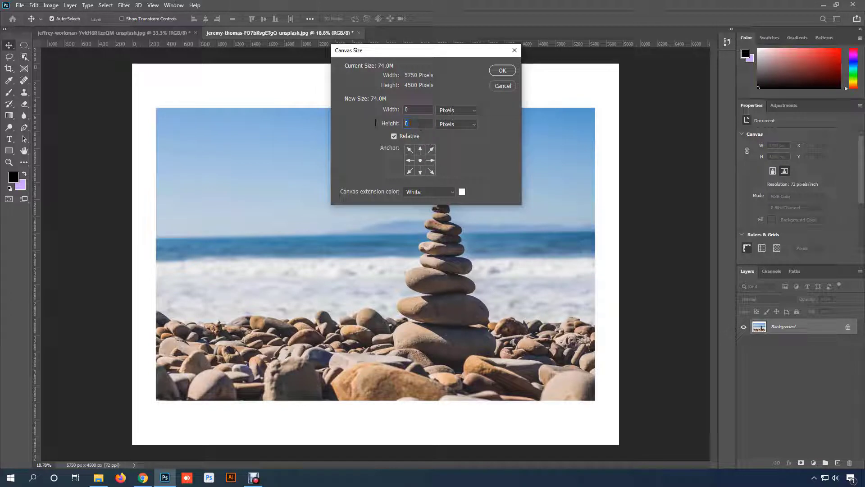
pyautogui.write('500')
pyautogui.click(420, 150)
pyautogui.click(421, 171)
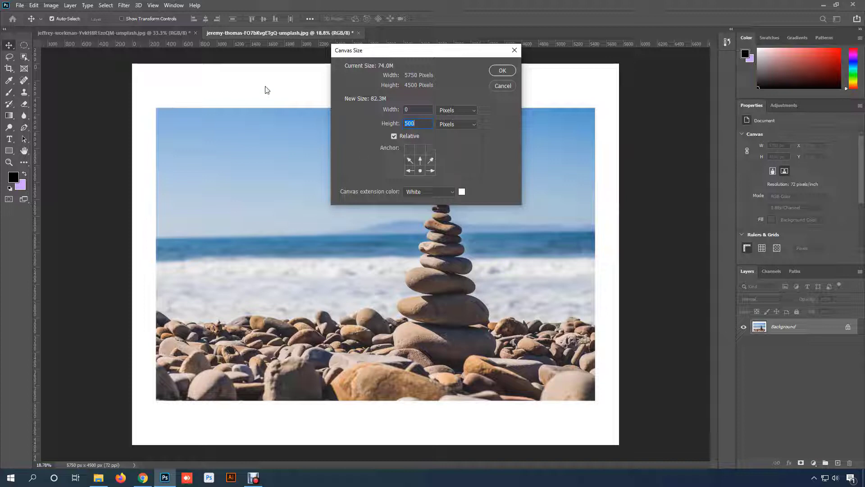
pyautogui.click(419, 150)
pyautogui.click(502, 71)
pyautogui.hotkey('ctrl', '0')
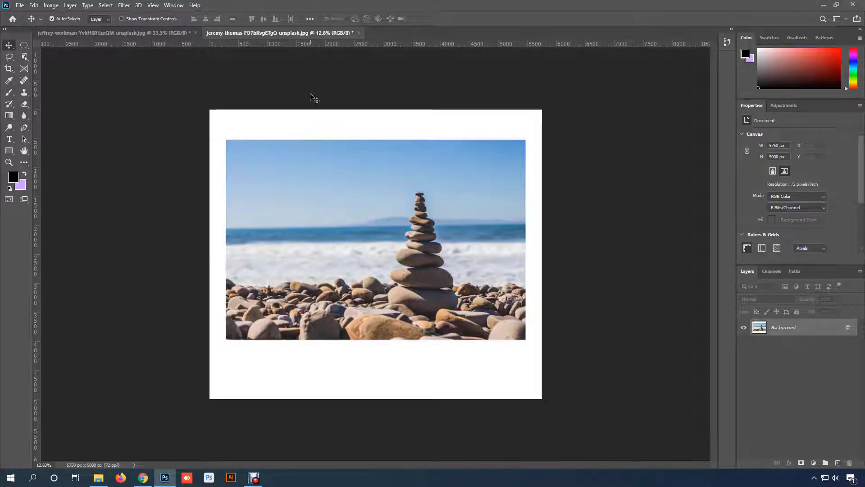
# - Turn off Relative and reduce the stones photo's canvas width to 3550 pixels, accepting the clipping
pyautogui.click(50, 6)
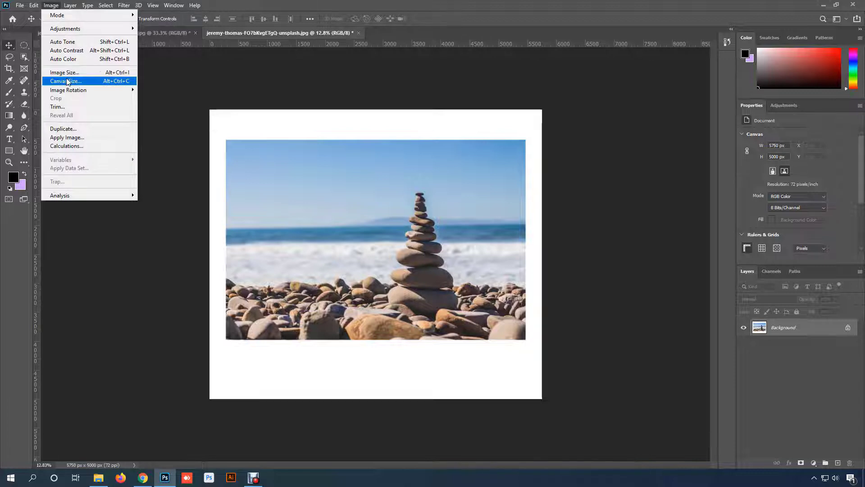
pyautogui.click(65, 81)
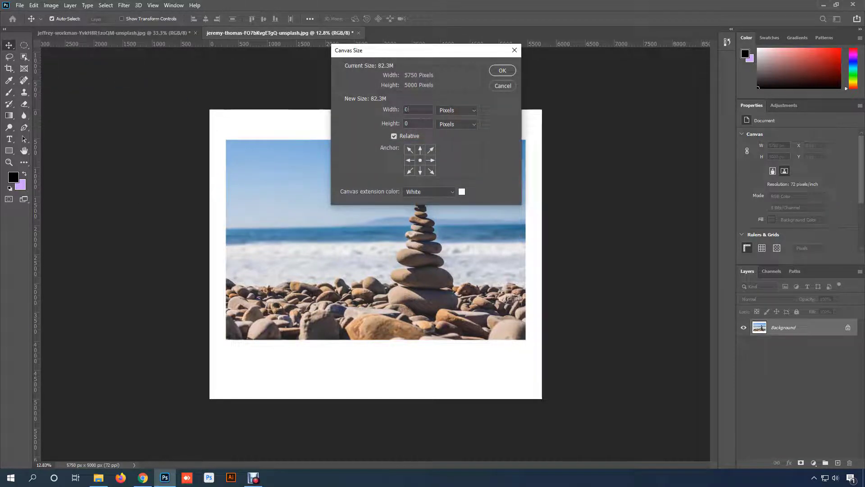
pyautogui.moveTo(407, 109); pyautogui.dragTo(397, 110)
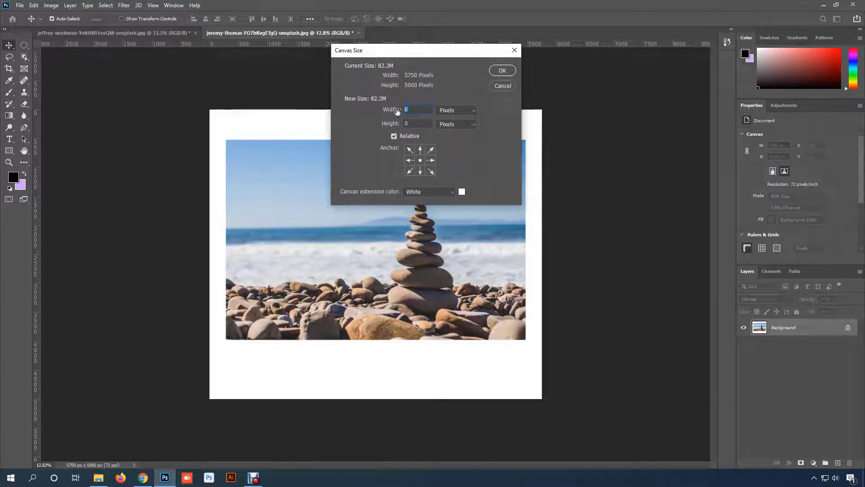
pyautogui.click(395, 136)
pyautogui.write('3')
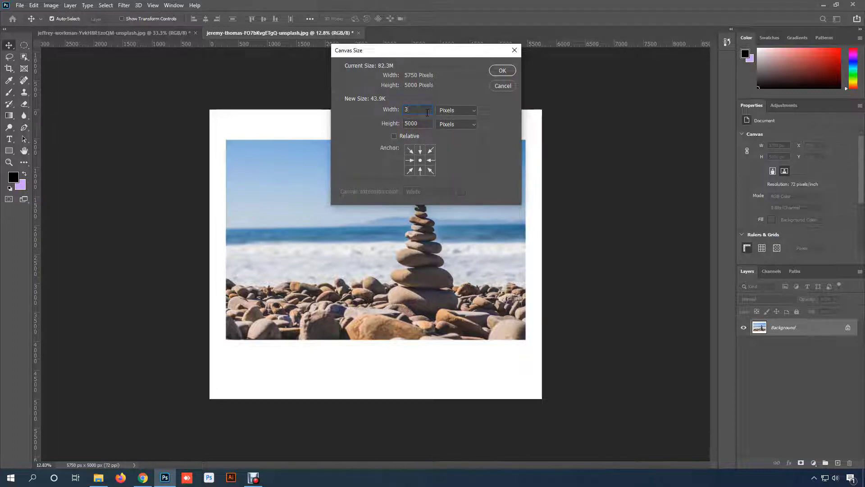
pyautogui.write('50')
pyautogui.write('5')
pyautogui.click(498, 74)
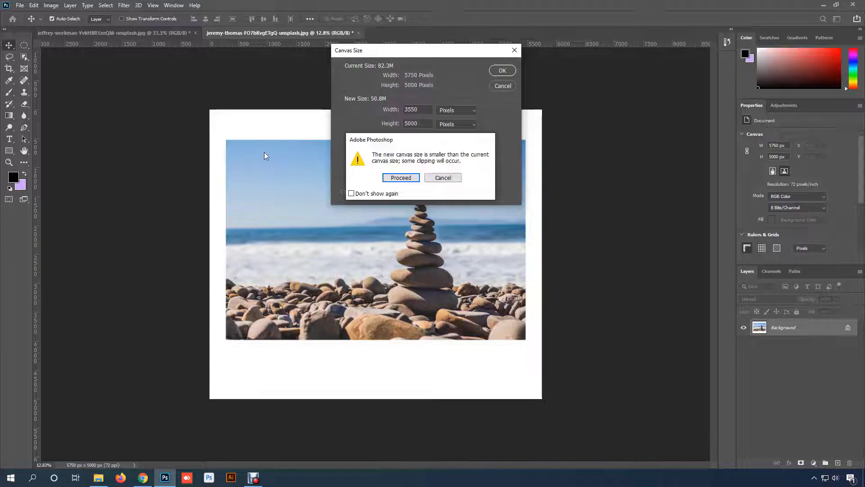
pyautogui.click(409, 179)
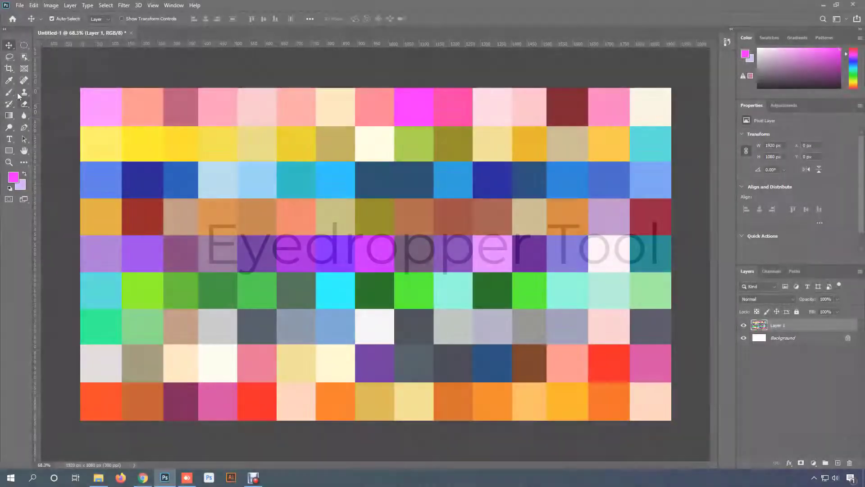
# - Sample the golden yellow, navy blue, dark red and coral swatches in turn as the foreground color with the Eyedropper tool
pyautogui.rightClick(9, 81)
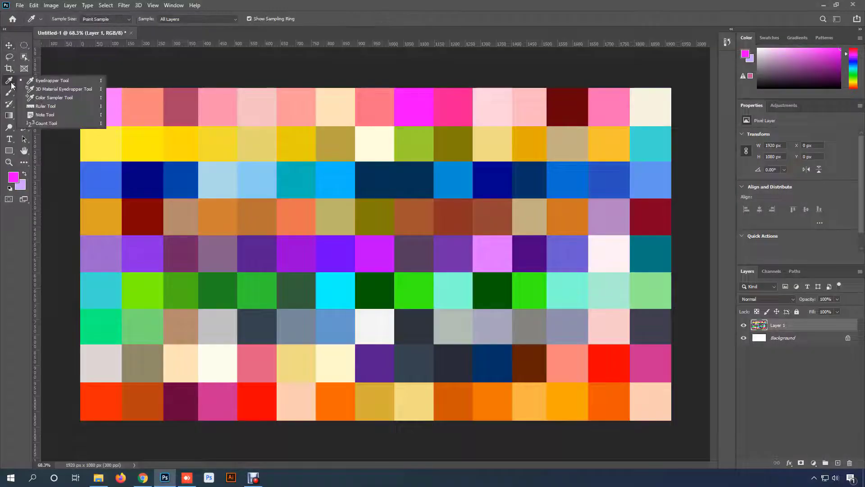
pyautogui.click(72, 80)
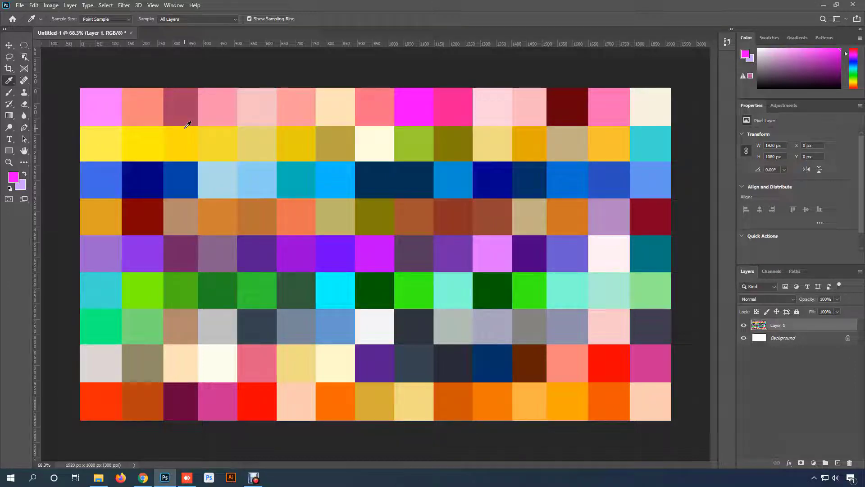
pyautogui.rightClick(9, 80)
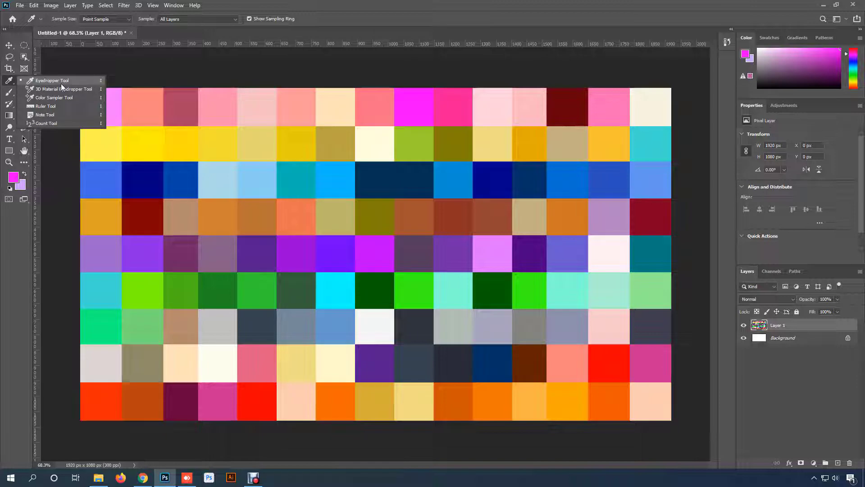
pyautogui.click(61, 82)
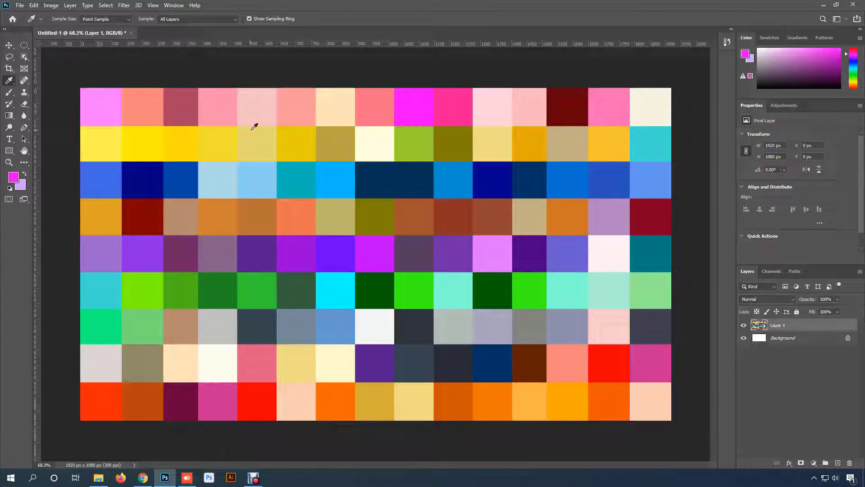
pyautogui.click(294, 140)
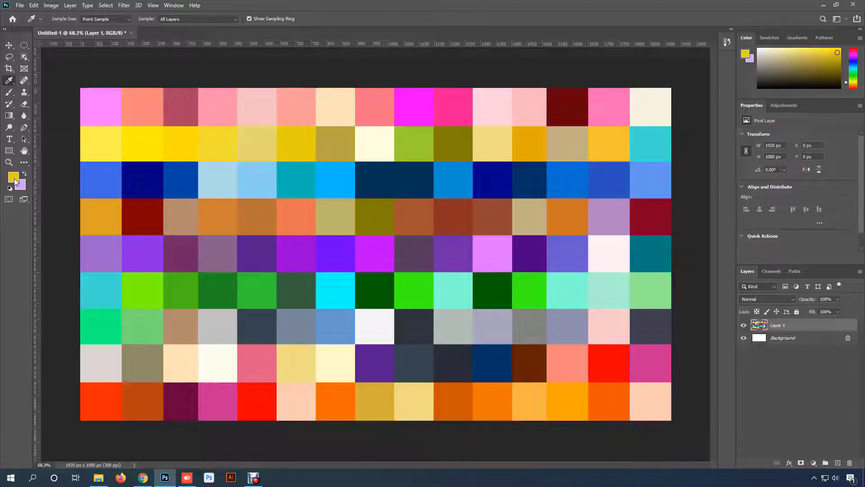
pyautogui.click(147, 171)
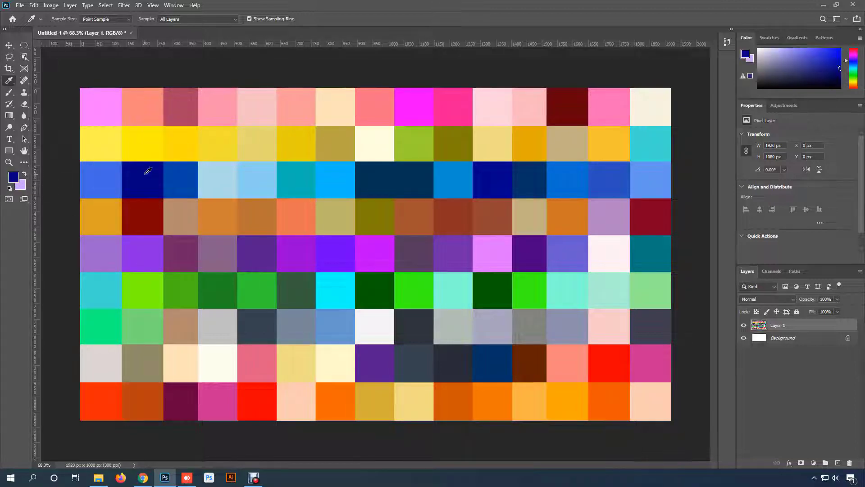
pyautogui.click(150, 208)
pyautogui.click(296, 206)
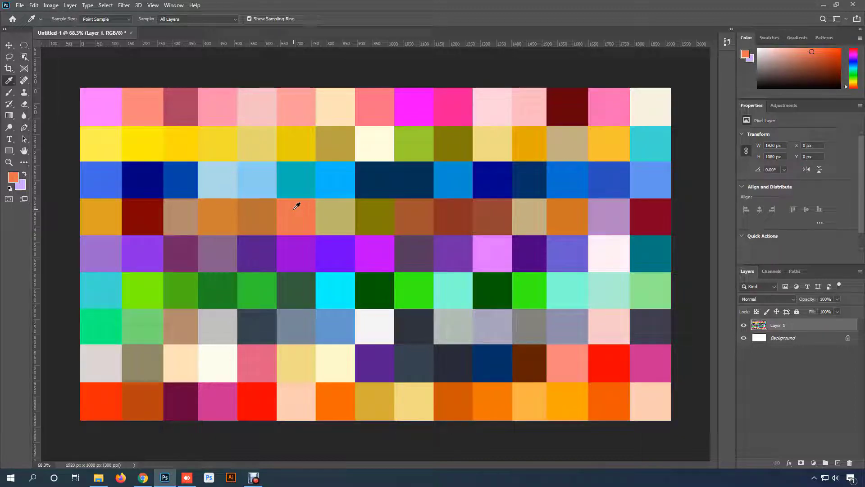
# - Sample several swatches in the foreground Color Picker and set the foreground color to magenta ff00ff from the pink row
pyautogui.click(14, 178)
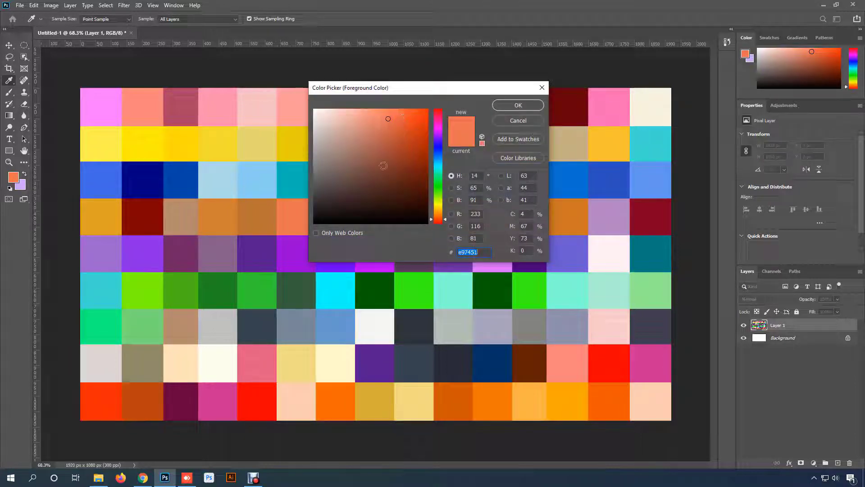
pyautogui.moveTo(385, 92); pyautogui.dragTo(483, 74)
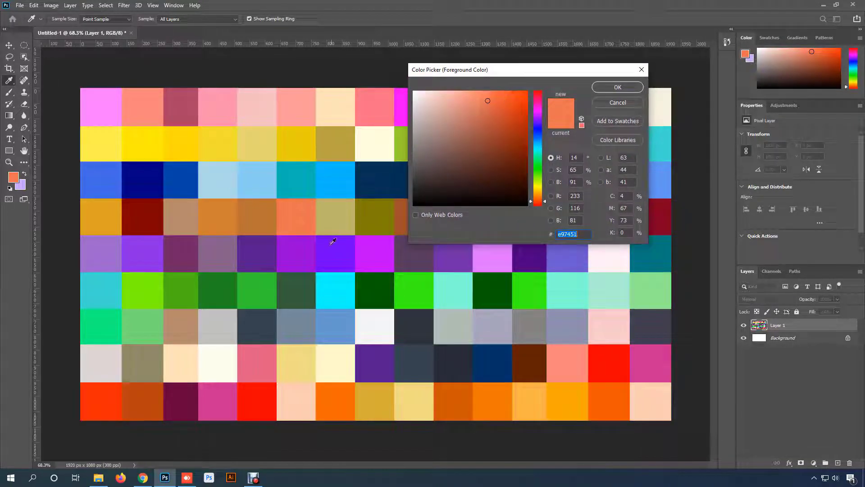
pyautogui.click(315, 255)
pyautogui.click(344, 219)
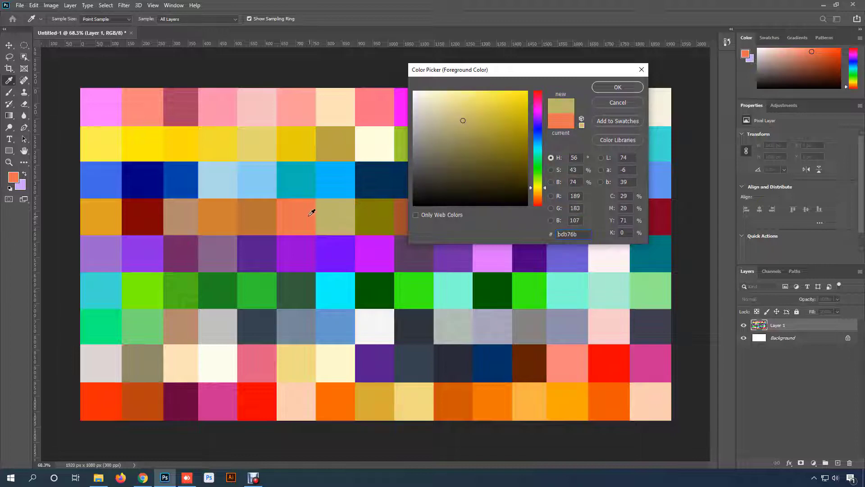
pyautogui.click(313, 208)
pyautogui.click(267, 168)
pyautogui.click(260, 142)
pyautogui.click(290, 144)
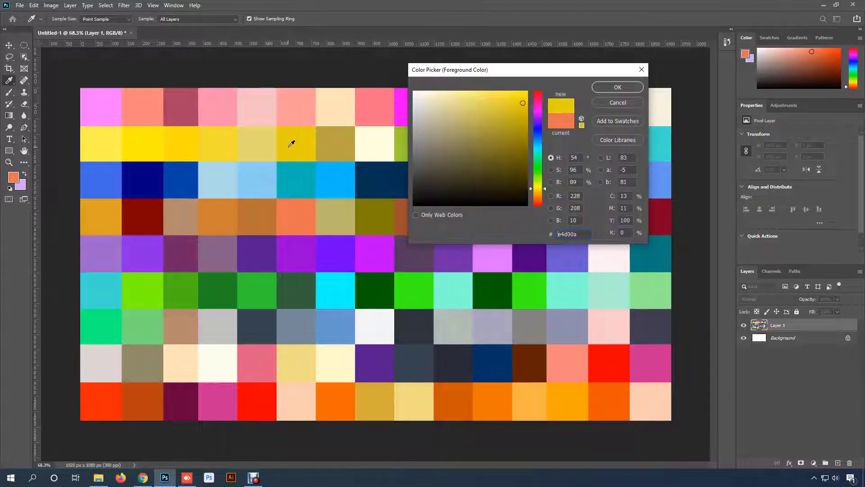
pyautogui.click(366, 138)
pyautogui.click(380, 103)
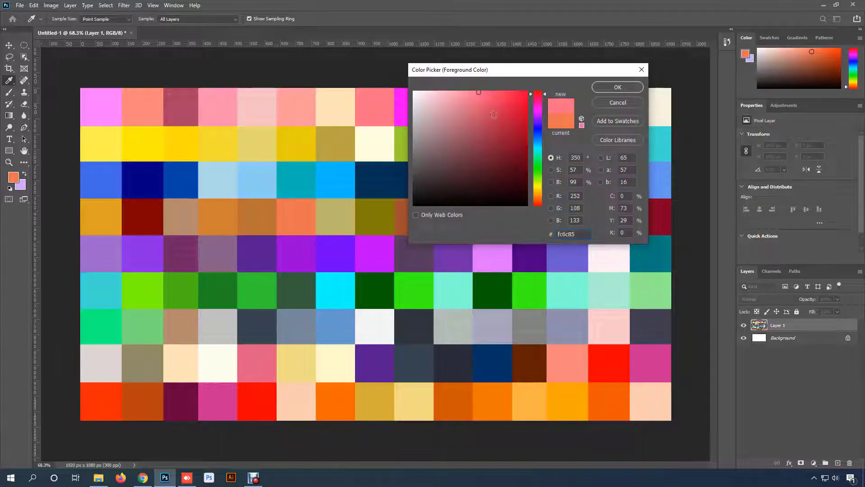
pyautogui.click(399, 110)
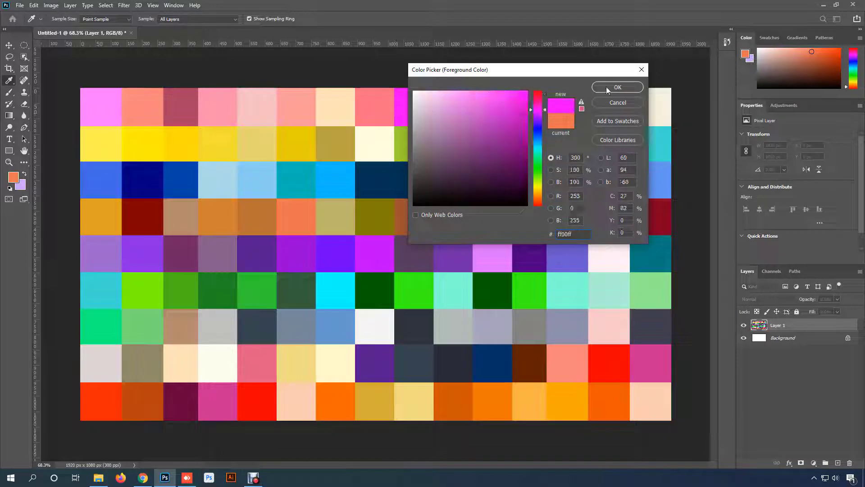
pyautogui.click(616, 87)
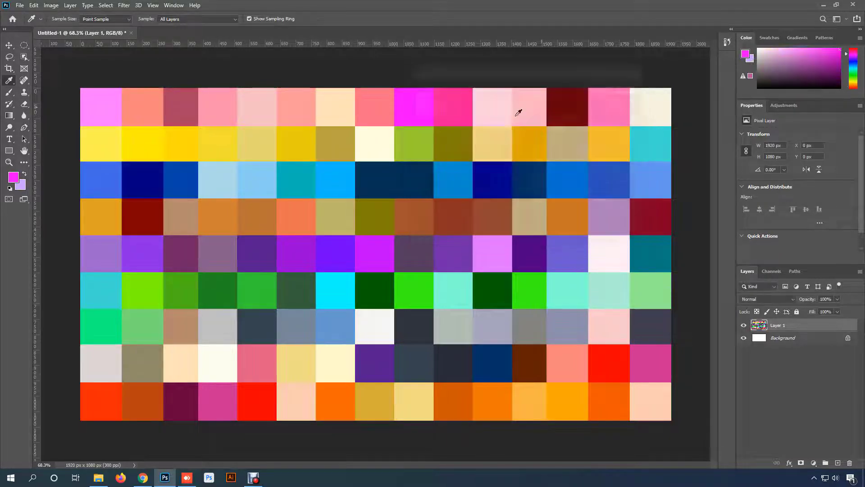
# - Try olive and tan swatches in the background Color Picker and set the background color to dark red 800000
pyautogui.click(20, 185)
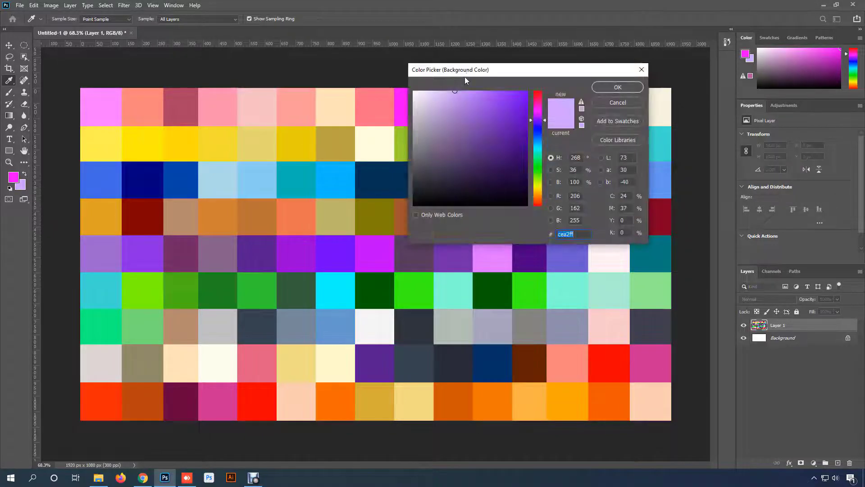
pyautogui.moveTo(444, 74)
pyautogui.mouseDown()
pyautogui.moveTo(488, 72)
pyautogui.moveTo(458, 72)
pyautogui.mouseUp()
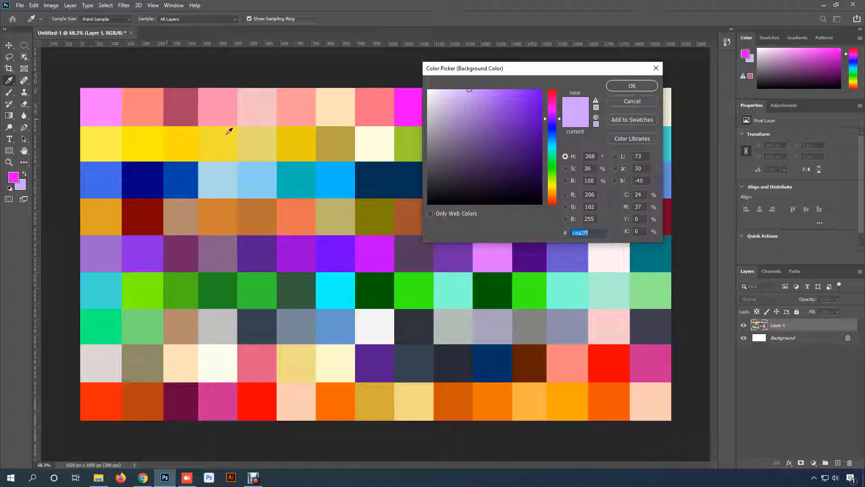
pyautogui.click(374, 216)
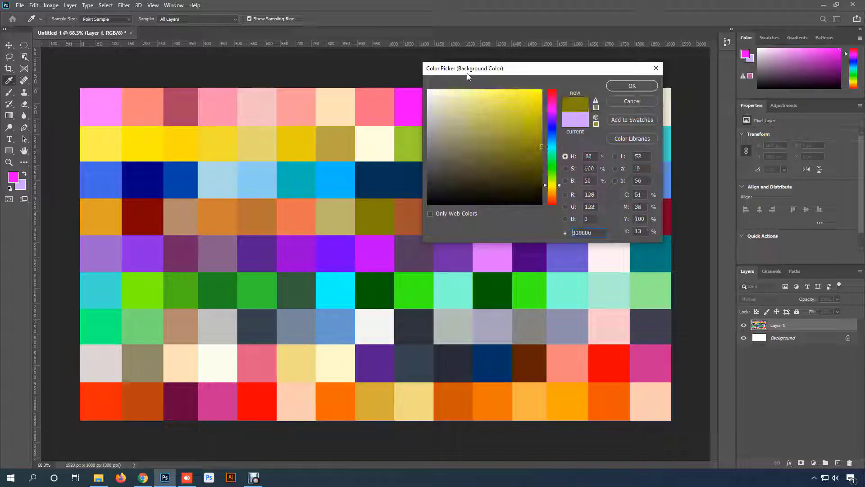
pyautogui.click(187, 208)
pyautogui.click(144, 218)
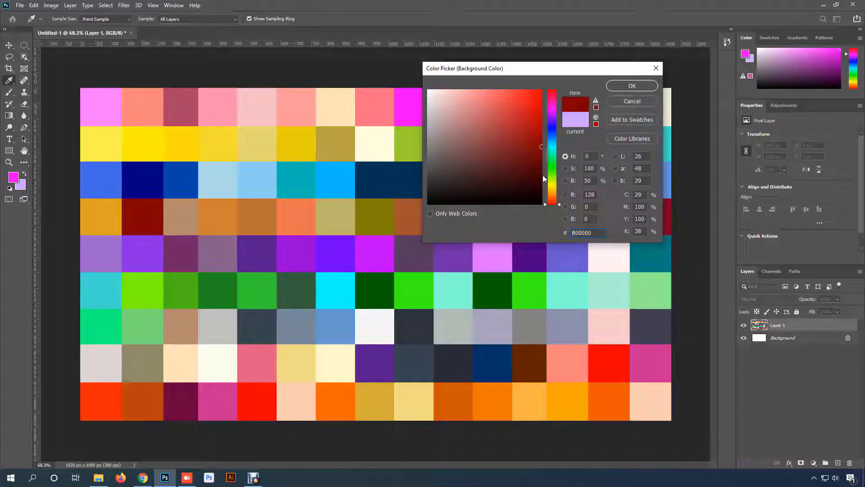
pyautogui.click(631, 87)
# - Place four Color Sampler points on the dark blue, hot pink, amber and light violet swatches
pyautogui.rightClick(9, 80)
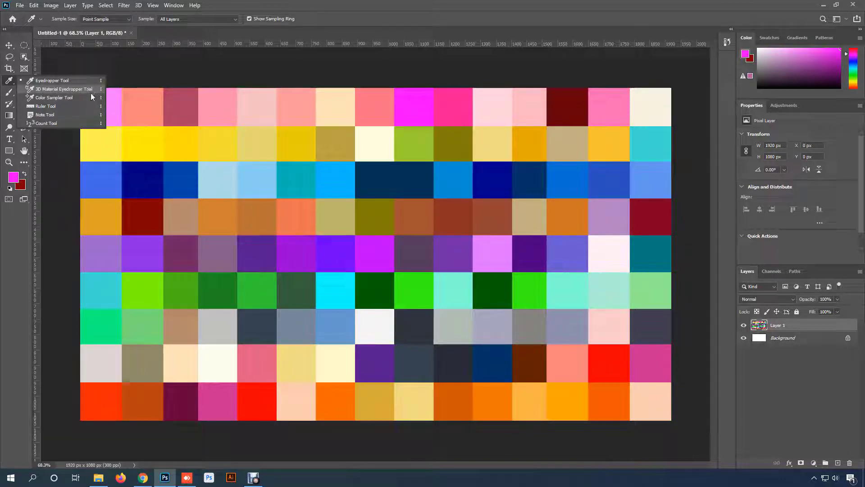
pyautogui.click(62, 98)
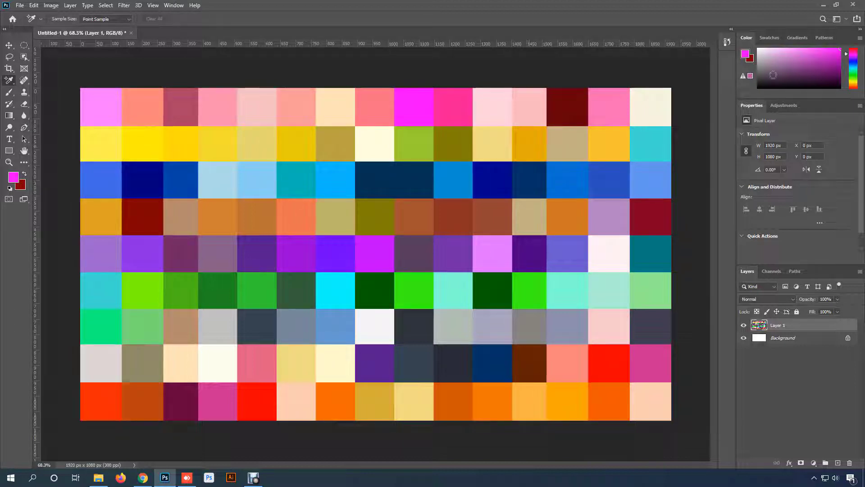
pyautogui.click(420, 177)
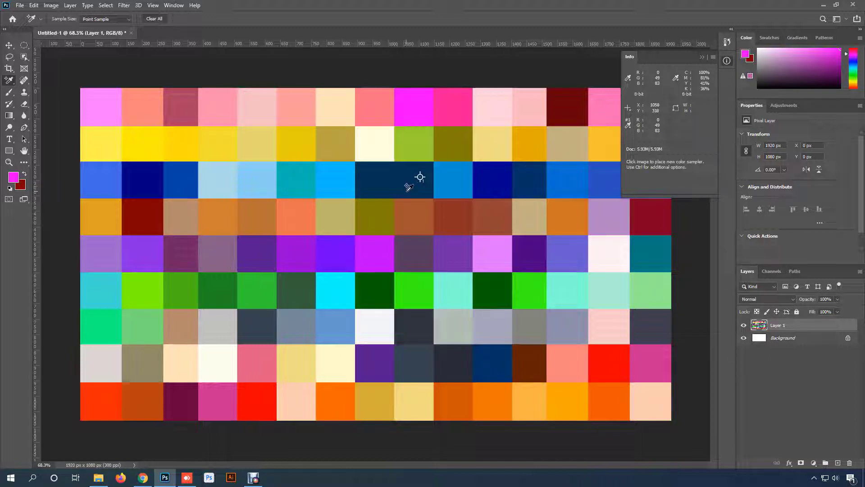
pyautogui.click(456, 113)
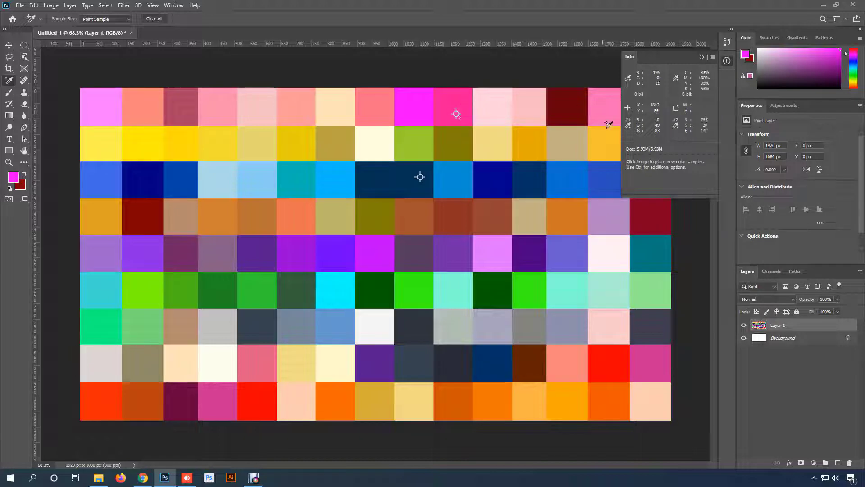
pyautogui.click(533, 148)
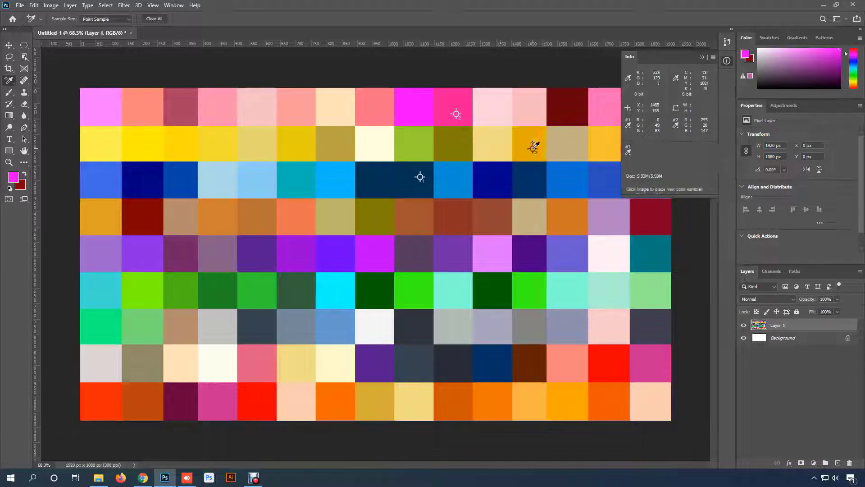
pyautogui.click(496, 265)
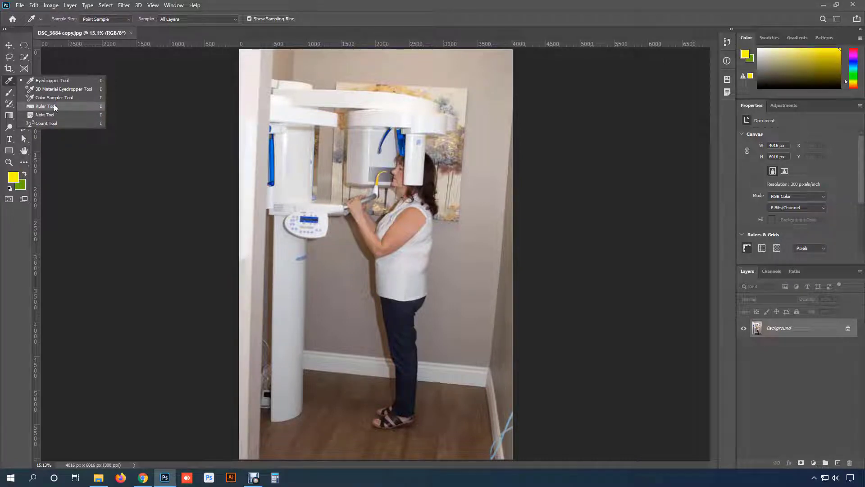
# - Draw a Ruler tool line along the top edge of the wall painting, from its left corner to its right corner
pyautogui.click(53, 107)
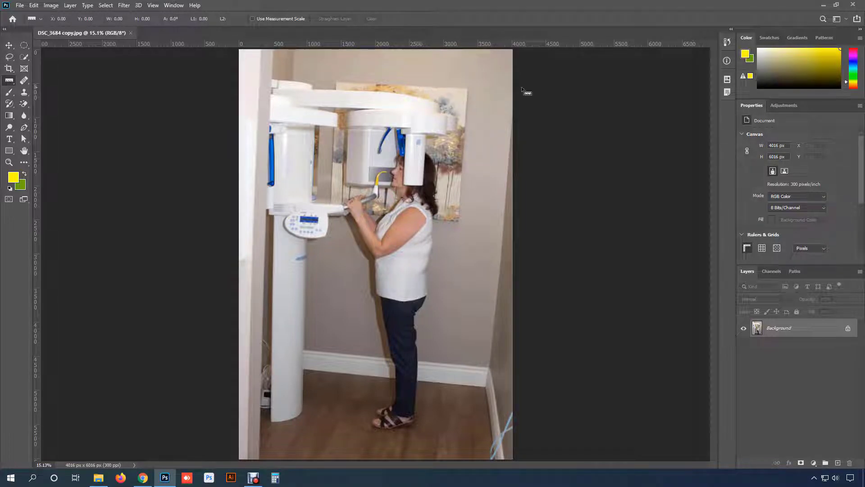
pyautogui.scroll(6, 439, 103)
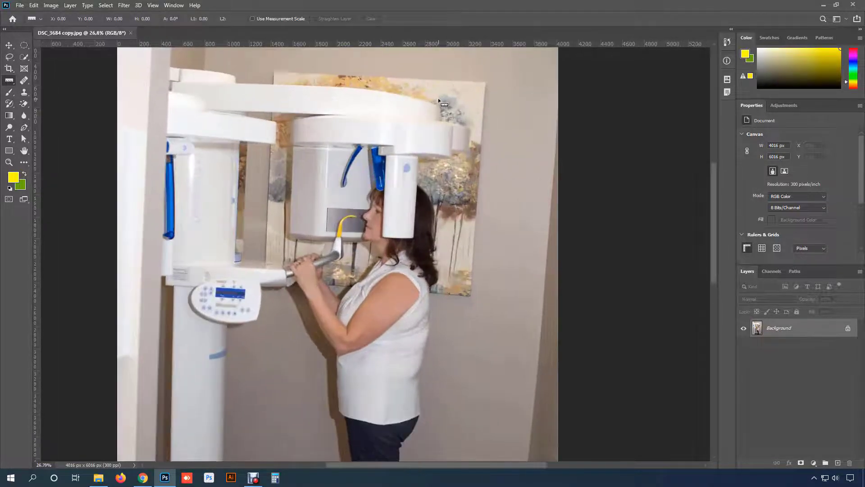
pyautogui.moveTo(407, 117); pyautogui.dragTo(439, 182)
pyautogui.scroll(2, 411, 159)
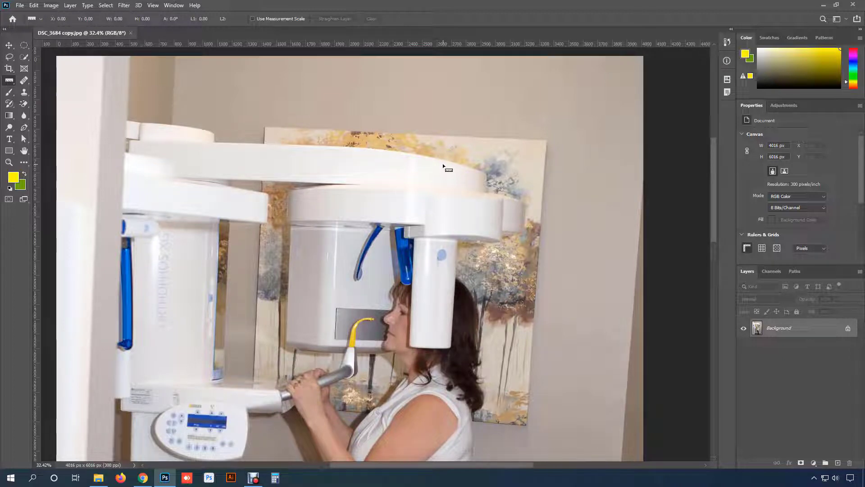
pyautogui.scroll(2, 451, 150)
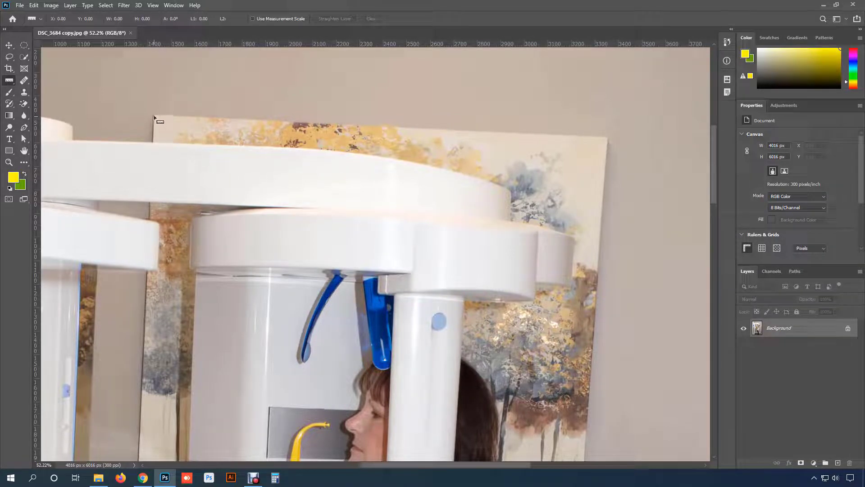
pyautogui.moveTo(154, 116); pyautogui.dragTo(608, 137)
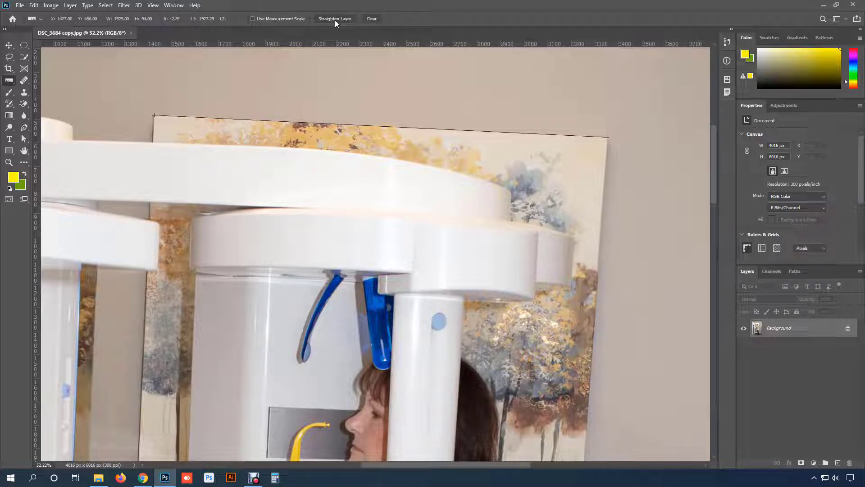
# - Straighten the layer to the ruler line drawn along the painting
pyautogui.scroll(-3, 405, 169)
pyautogui.scroll(-2, 404, 168)
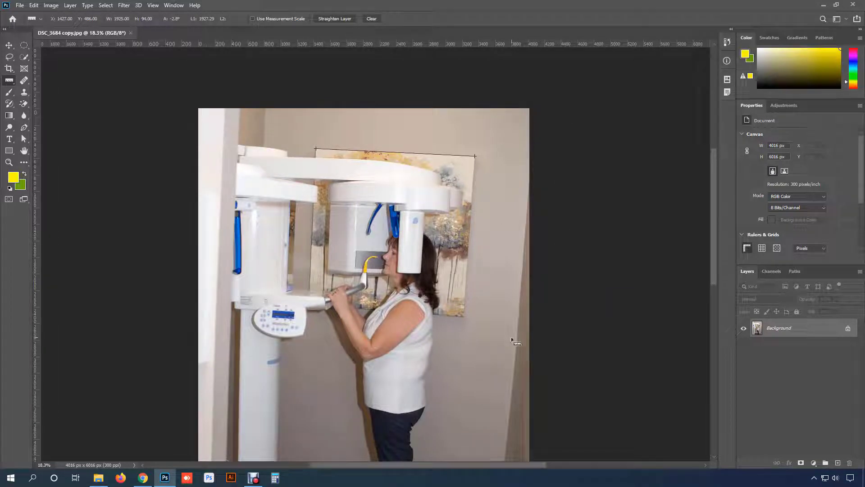
pyautogui.moveTo(406, 200); pyautogui.dragTo(350, 134)
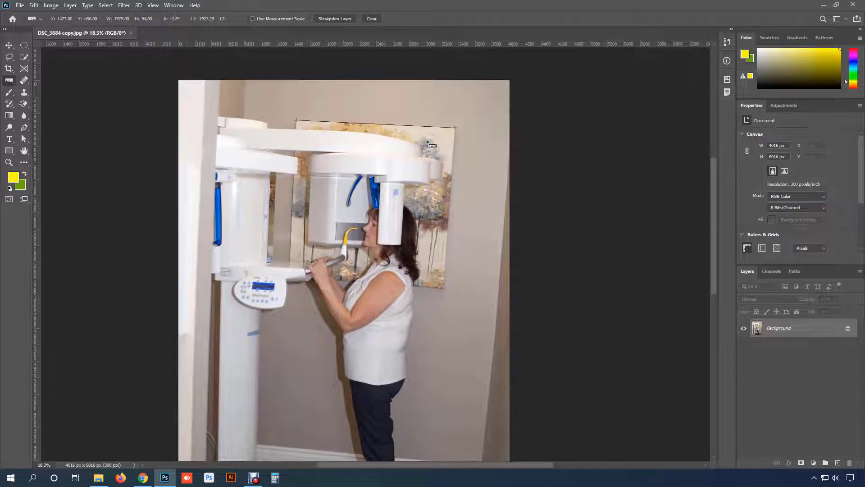
pyautogui.click(328, 20)
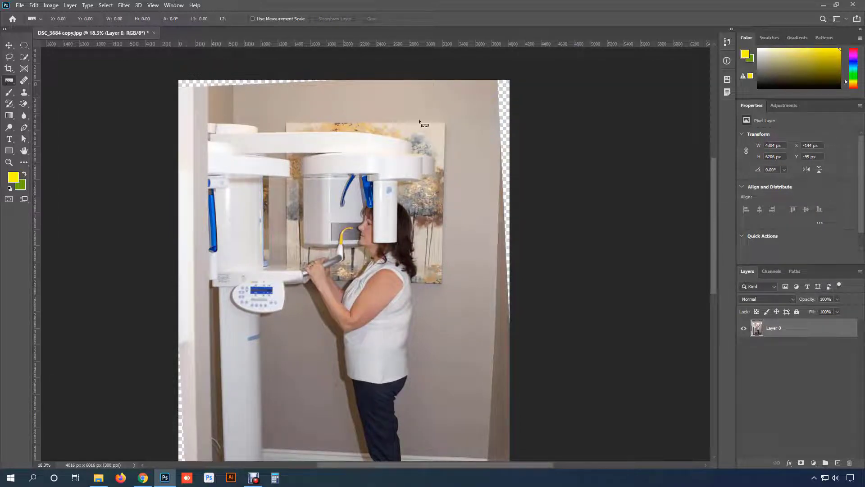
pyautogui.moveTo(483, 315); pyautogui.dragTo(482, 129)
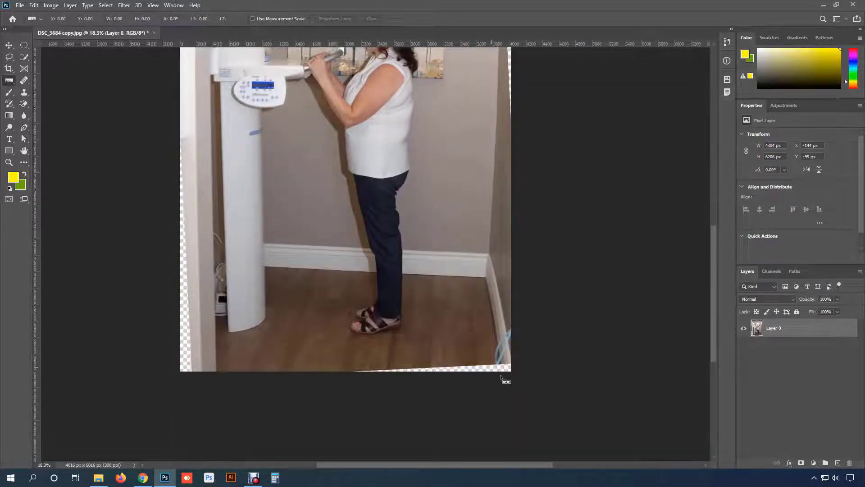
pyautogui.scroll(5, 228, 338)
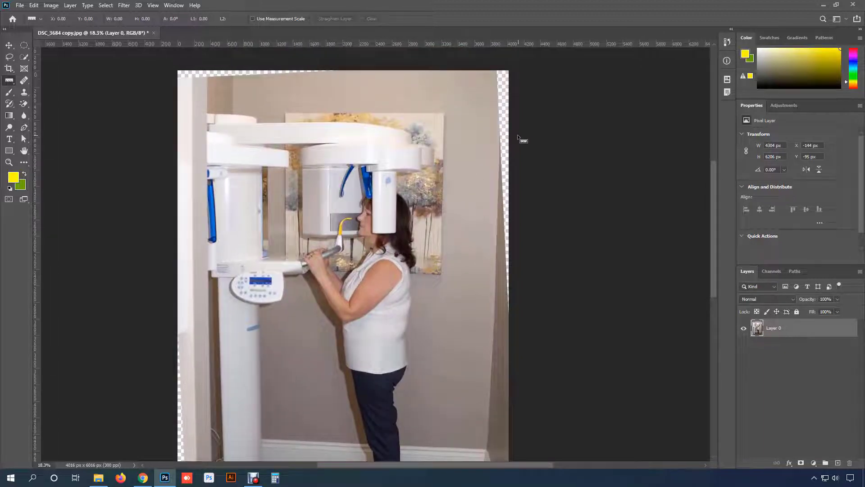
# - Crop the straightened photo to about 3644 by 5710 px so the transparent wedges along its edges are cut off
pyautogui.click(9, 81)
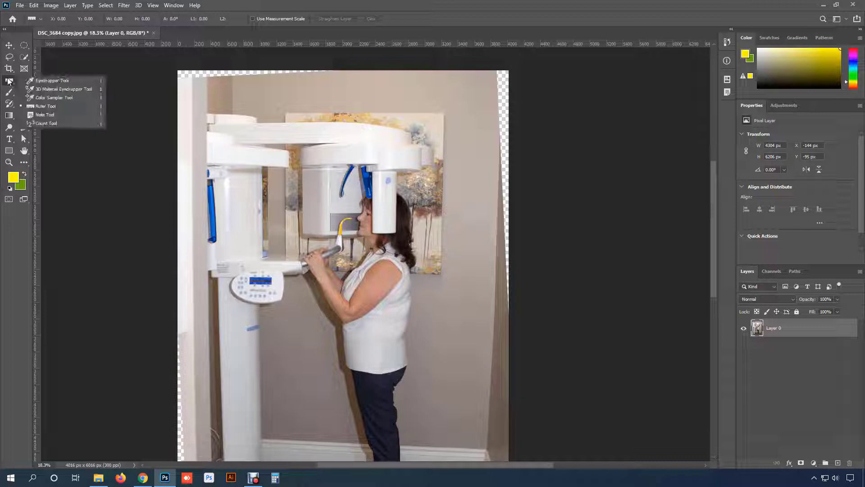
pyautogui.click(9, 68)
pyautogui.click(35, 68)
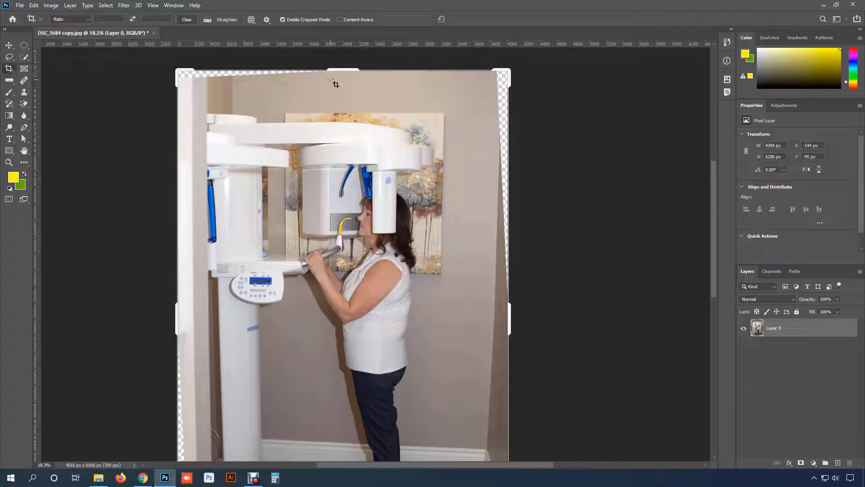
pyautogui.moveTo(336, 68); pyautogui.dragTo(339, 76)
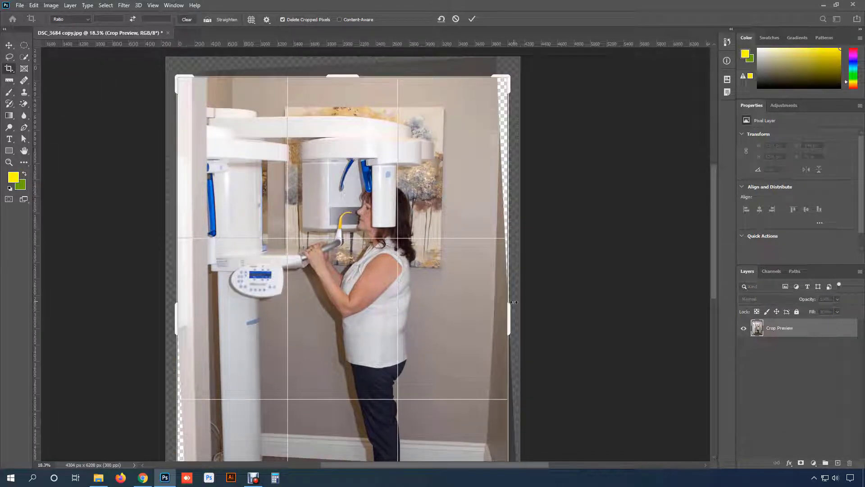
pyautogui.moveTo(513, 302); pyautogui.dragTo(503, 303)
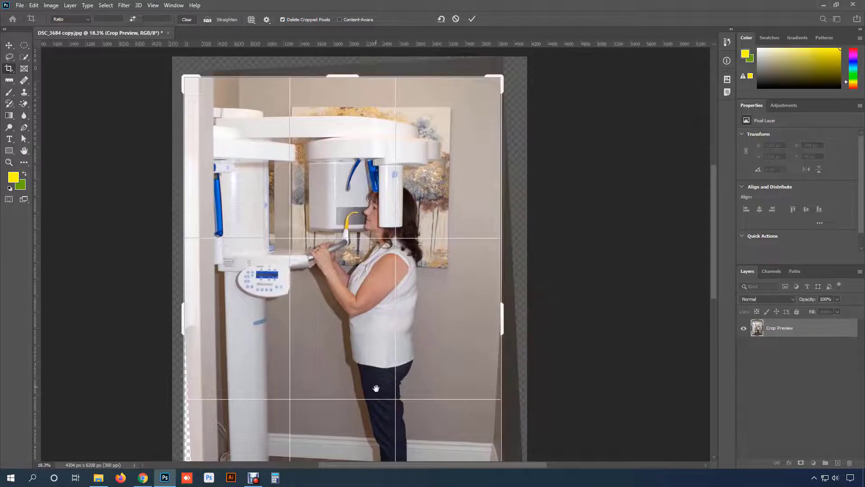
pyautogui.moveTo(376, 388); pyautogui.dragTo(386, 236)
pyautogui.moveTo(351, 404); pyautogui.dragTo(352, 397)
pyautogui.moveTo(186, 171); pyautogui.dragTo(193, 172)
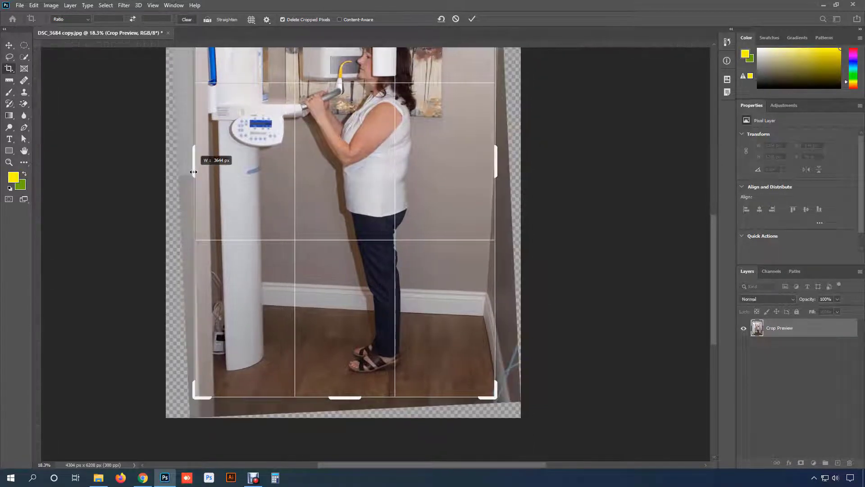
pyautogui.press('Return')
pyautogui.moveTo(388, 180); pyautogui.dragTo(401, 302)
pyautogui.scroll(-1, 400, 301)
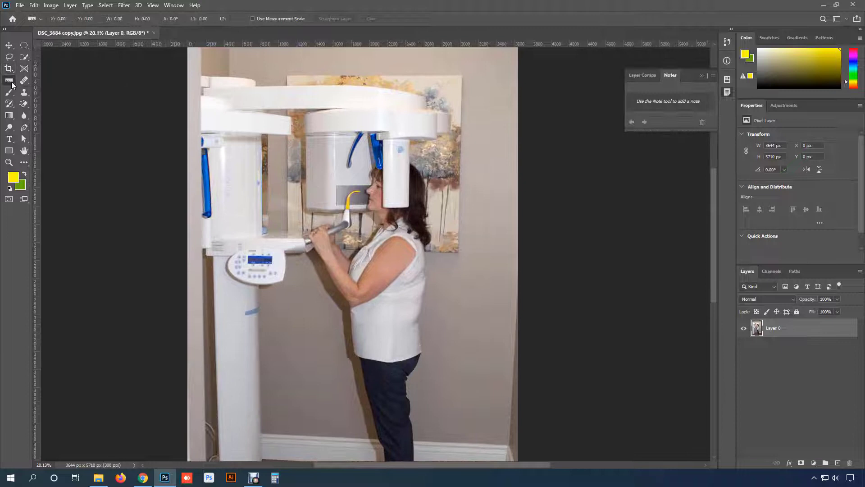
# - Place a note on the wall just right of the painting with the Note tool and enter "add logo"
pyautogui.rightClick(12, 84)
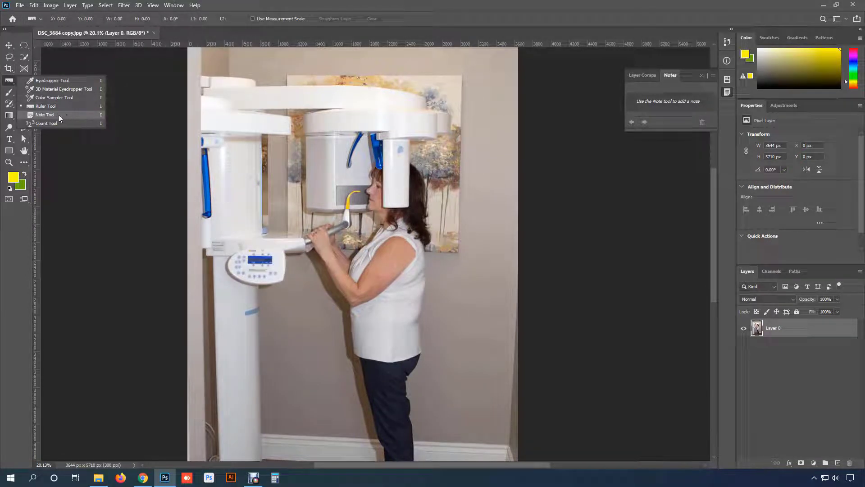
pyautogui.click(45, 115)
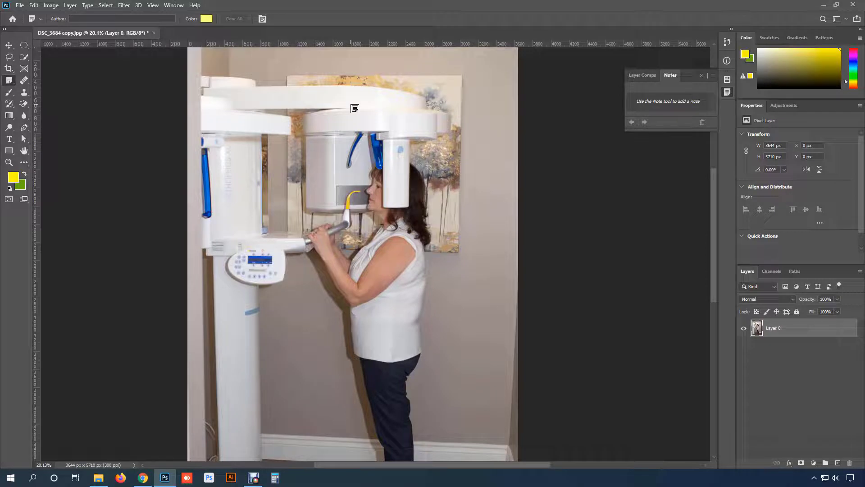
pyautogui.moveTo(352, 106)
pyautogui.mouseDown()
pyautogui.moveTo(350, 125)
pyautogui.moveTo(344, 110)
pyautogui.mouseUp()
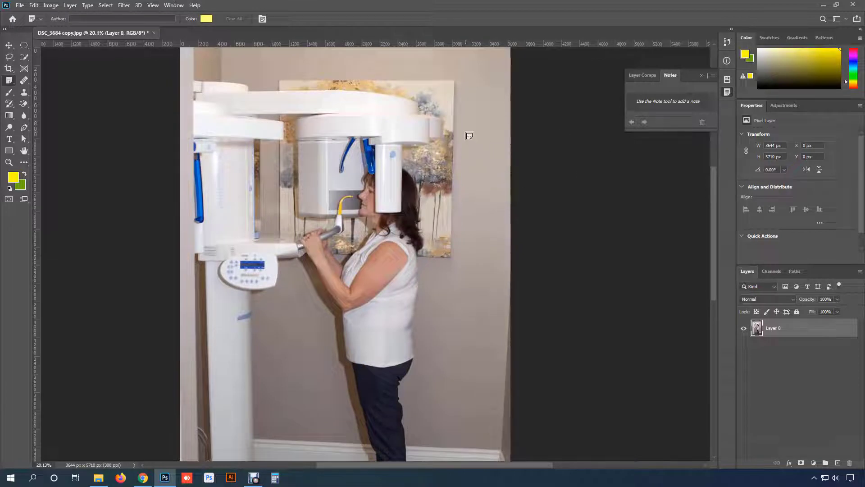
pyautogui.moveTo(467, 193); pyautogui.dragTo(478, 180)
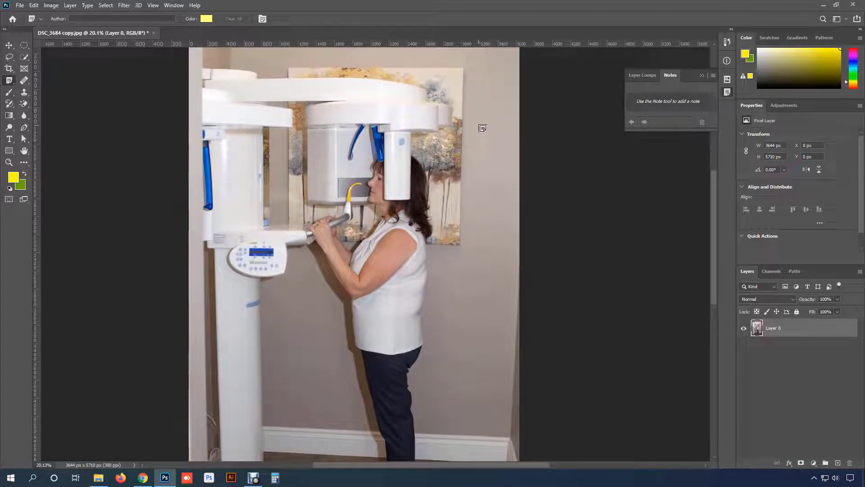
pyautogui.click(477, 104)
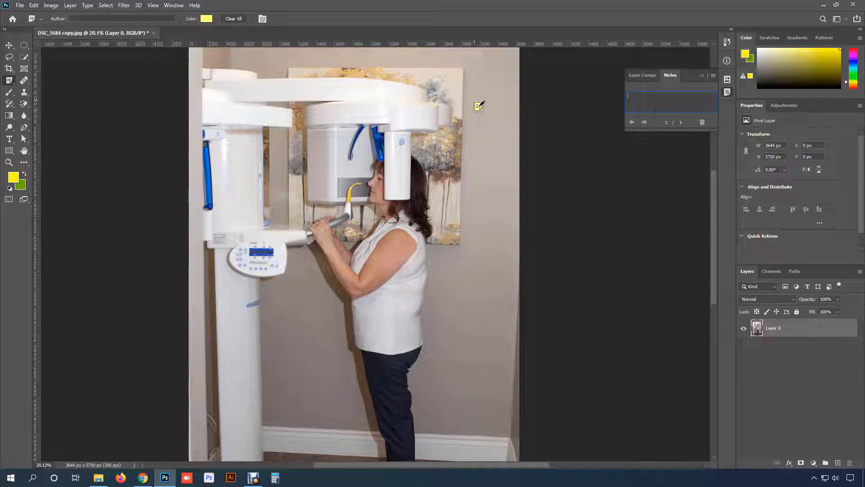
pyautogui.write('add logo')
# - Place a second note on the wall beside the woman's waist reading "remove shadow" and reopen both notes in turn
pyautogui.click(322, 312)
pyautogui.write('remove shadow')
pyautogui.click(478, 108)
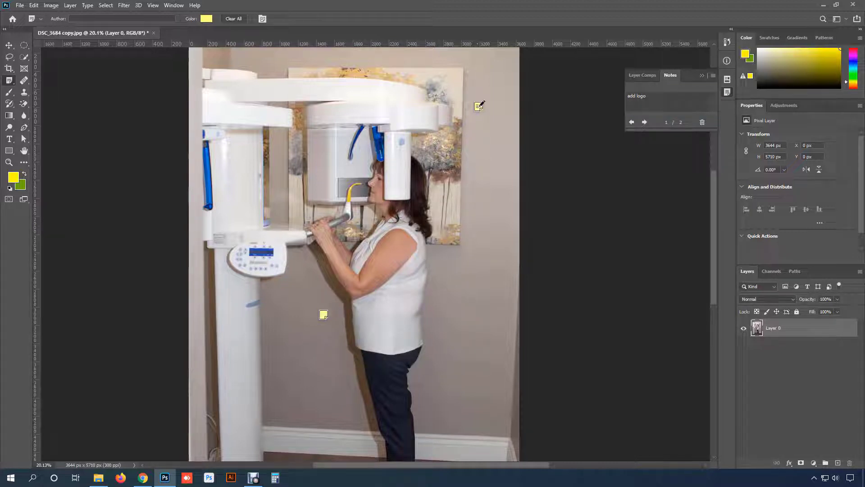
pyautogui.moveTo(647, 96); pyautogui.dragTo(627, 96)
pyautogui.click(323, 314)
# - Change the color of the "add logo" note to magenta ff13ec
pyautogui.click(478, 107)
pyautogui.click(207, 19)
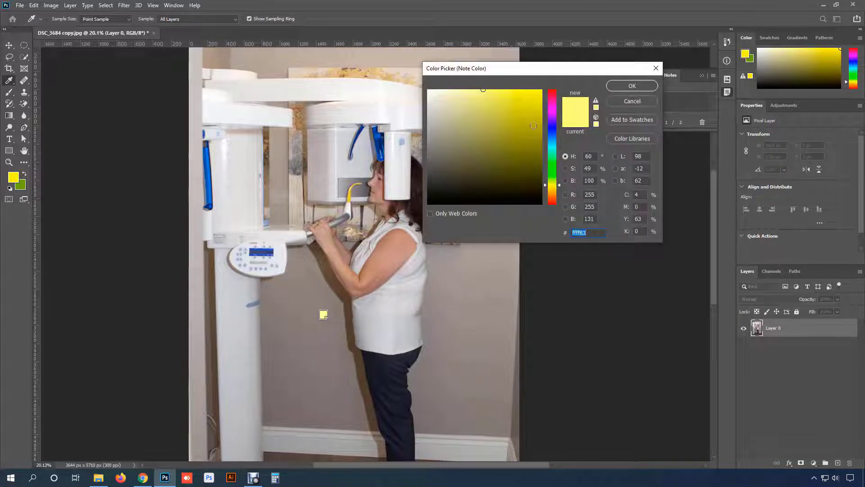
pyautogui.click(555, 111)
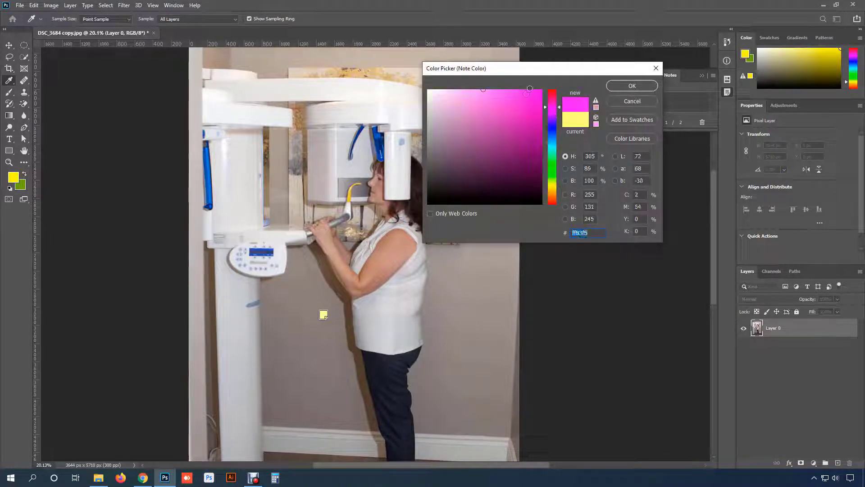
pyautogui.click(636, 87)
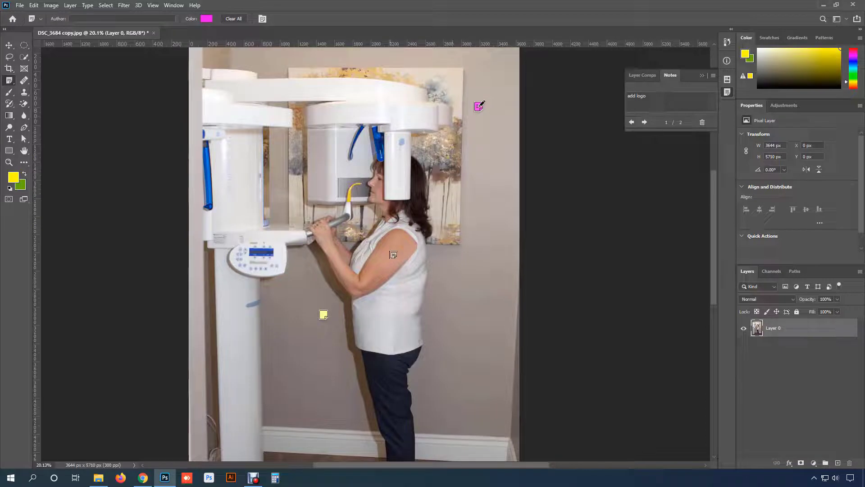
pyautogui.click(324, 314)
pyautogui.click(207, 20)
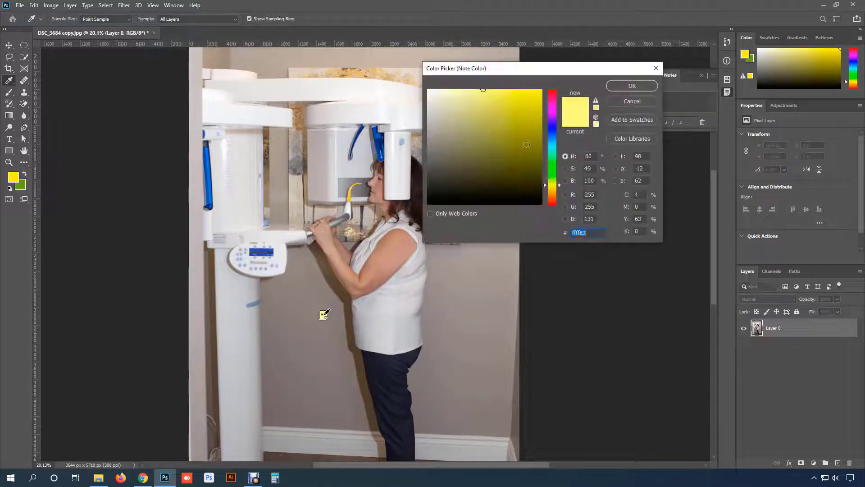
pyautogui.click(631, 101)
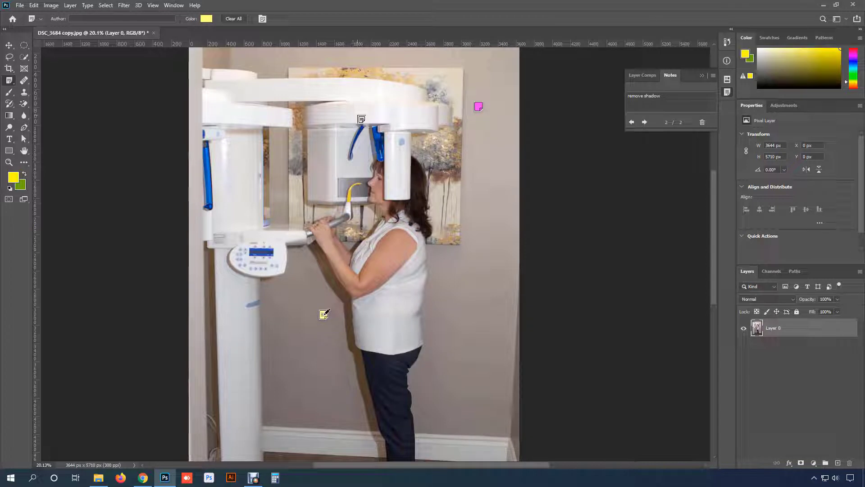
# - Delete all notes from the photo
pyautogui.click(239, 20)
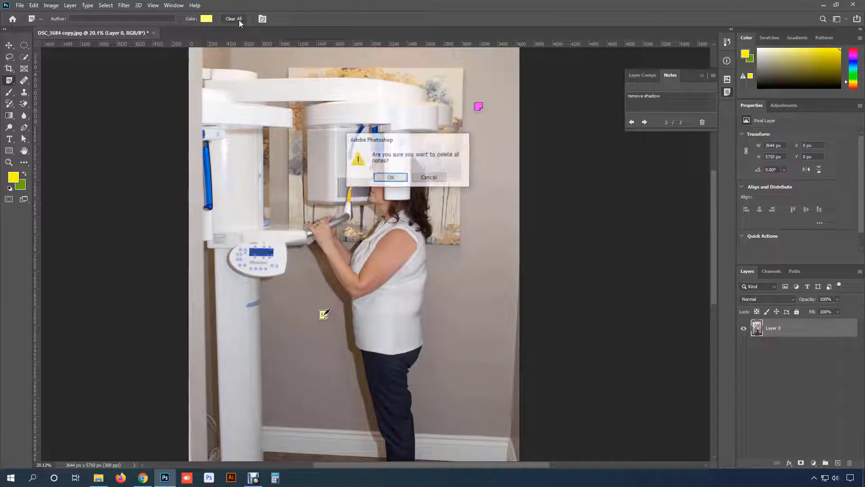
pyautogui.click(391, 177)
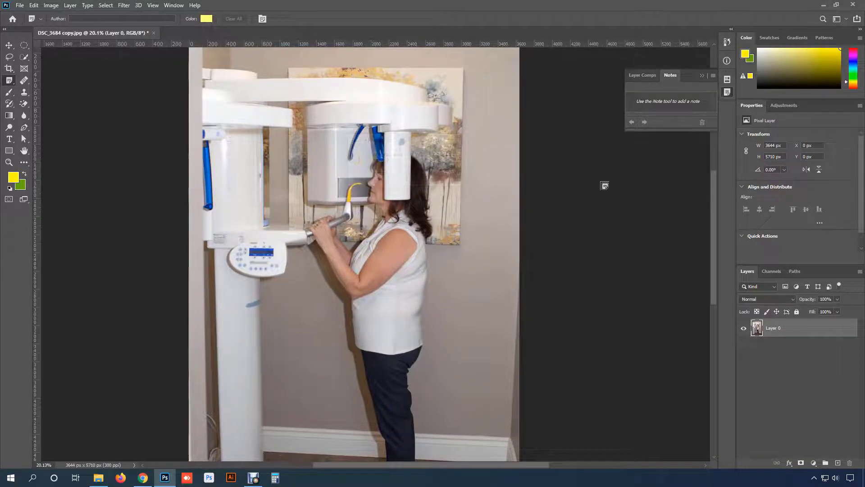
# - Place three Count tool markers: right of the painting, on the wall behind the machine arm beside the woman, and on the floor
pyautogui.rightClick(9, 81)
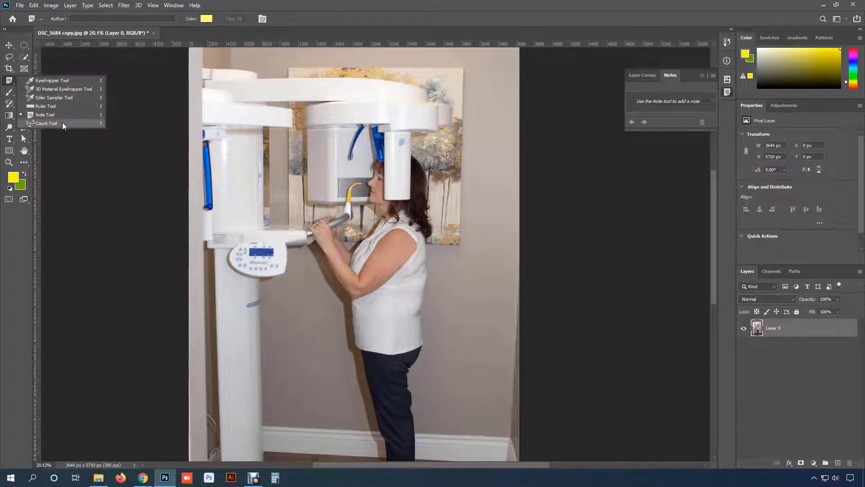
pyautogui.click(62, 123)
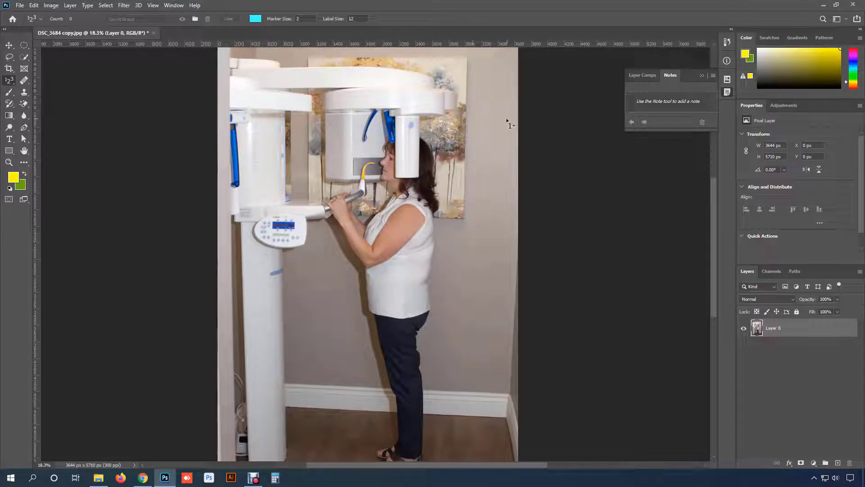
pyautogui.click(478, 98)
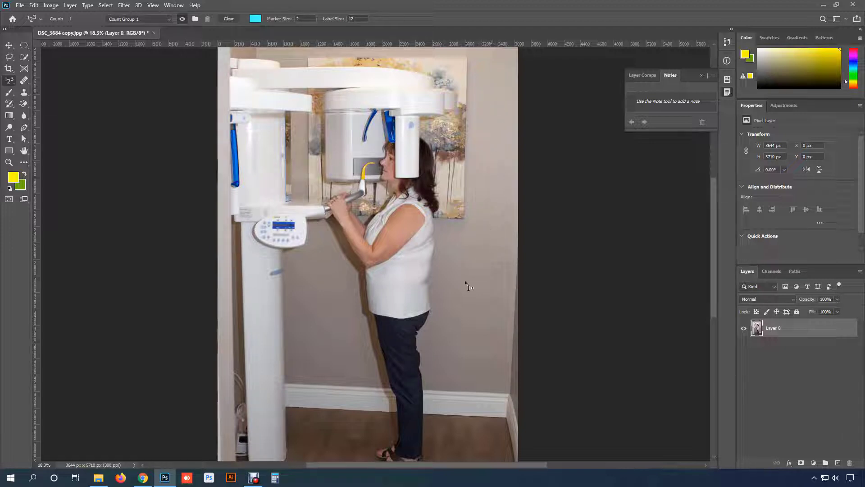
pyautogui.click(343, 294)
pyautogui.click(460, 432)
# - Change the count group's color to a bright purple-magenta
pyautogui.click(255, 20)
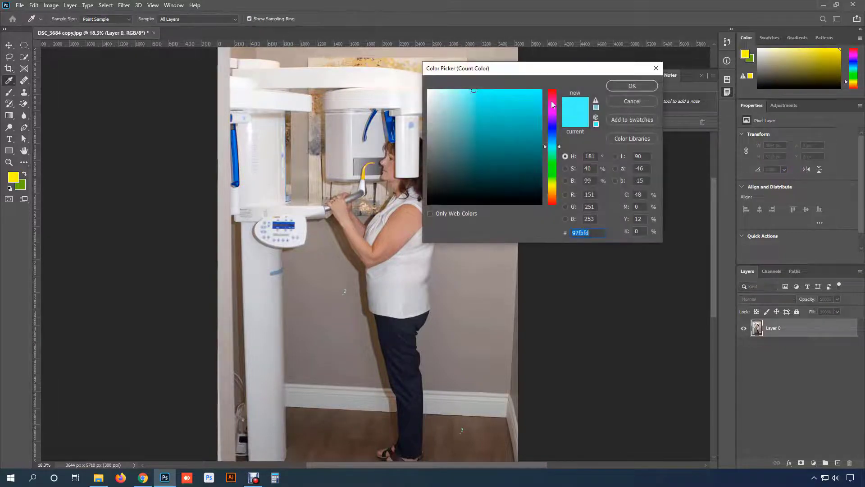
pyautogui.click(552, 104)
pyautogui.click(632, 85)
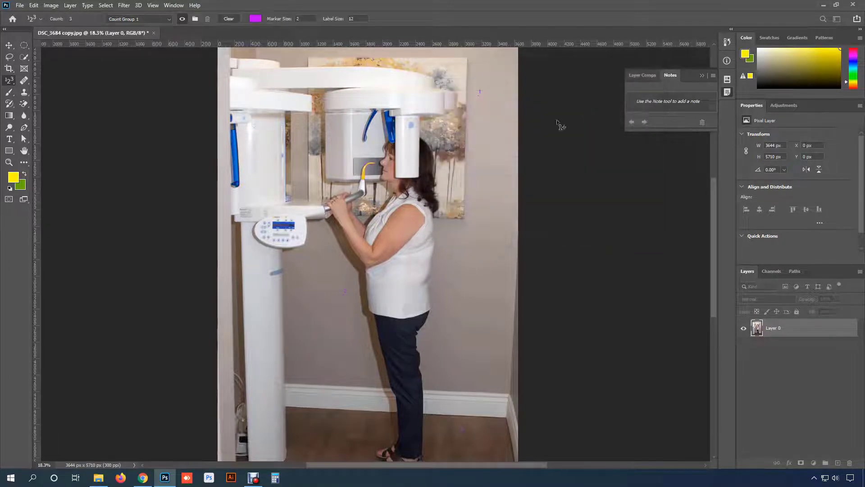
# - Set the count markers' marker size to 5 and label size to 15
pyautogui.click(310, 18)
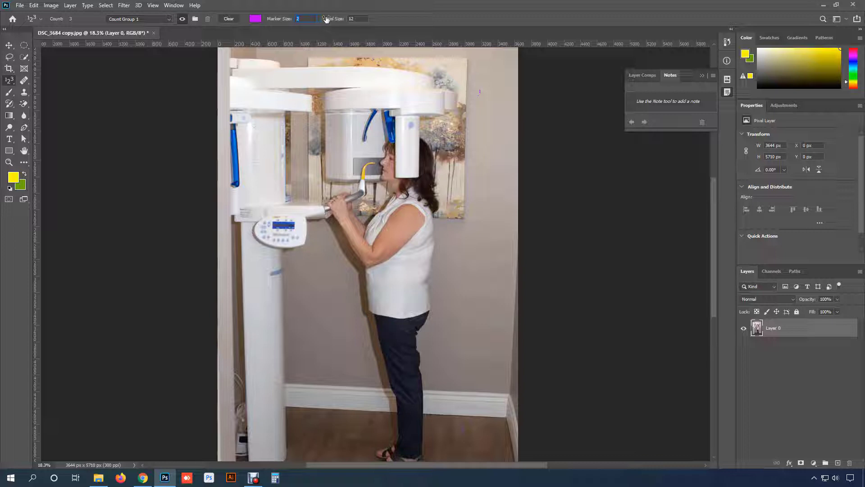
pyautogui.write('5')
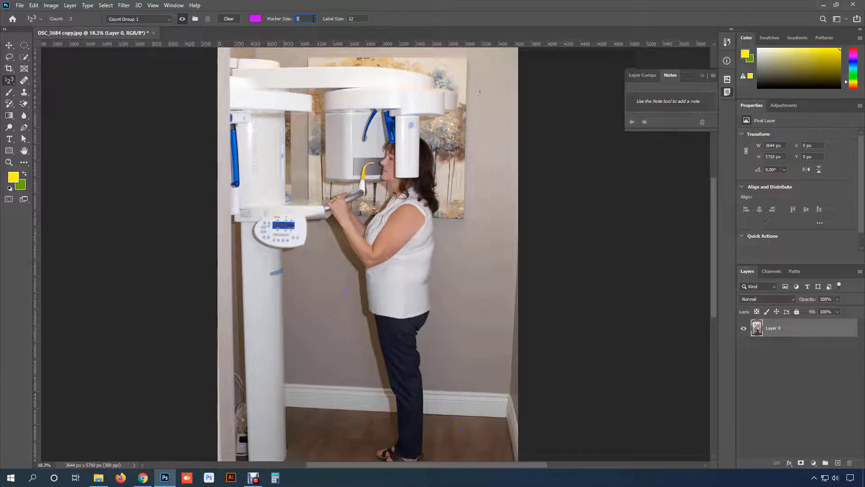
pyautogui.press('Return')
pyautogui.write('15')
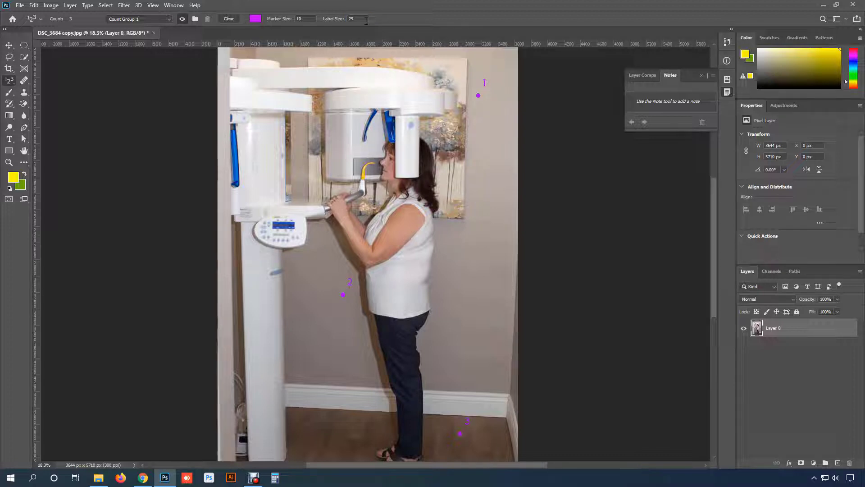
pyautogui.rightClick(9, 80)
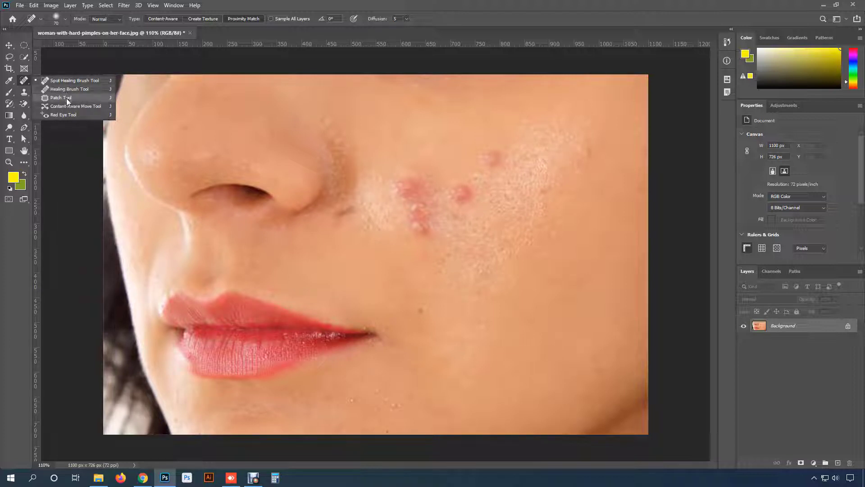
# - Choose the Spot Healing Brush tool and duplicate the Background layer for retouching
pyautogui.click(90, 80)
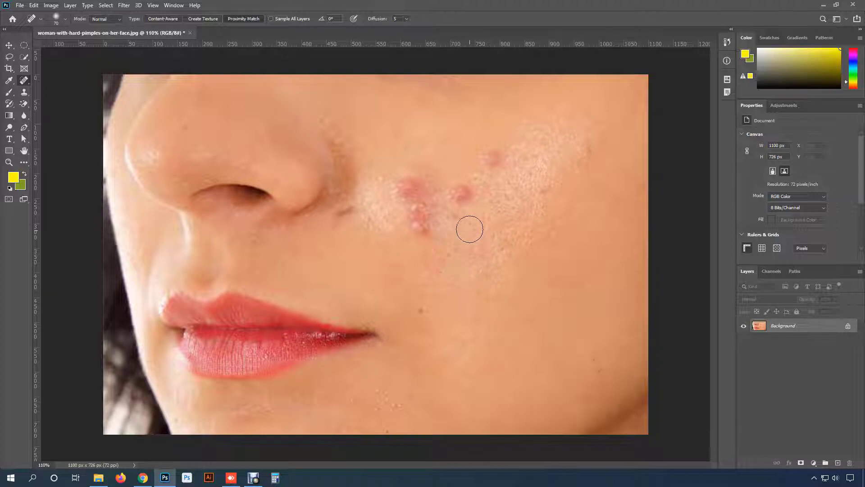
pyautogui.scroll(3, 468, 199)
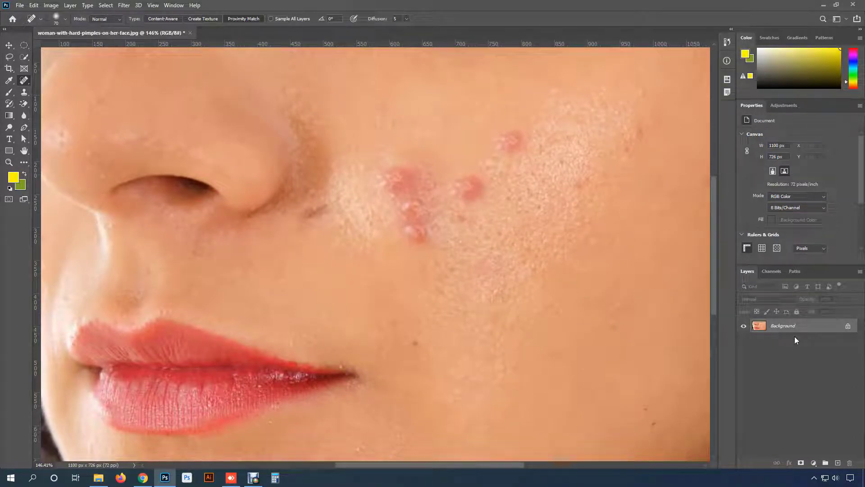
pyautogui.hotkey('ctrl', 'j')
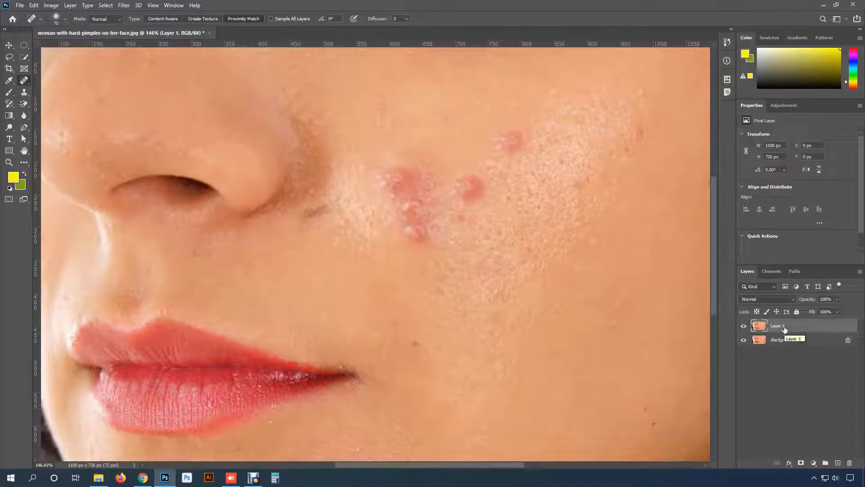
pyautogui.scroll(-2, 522, 243)
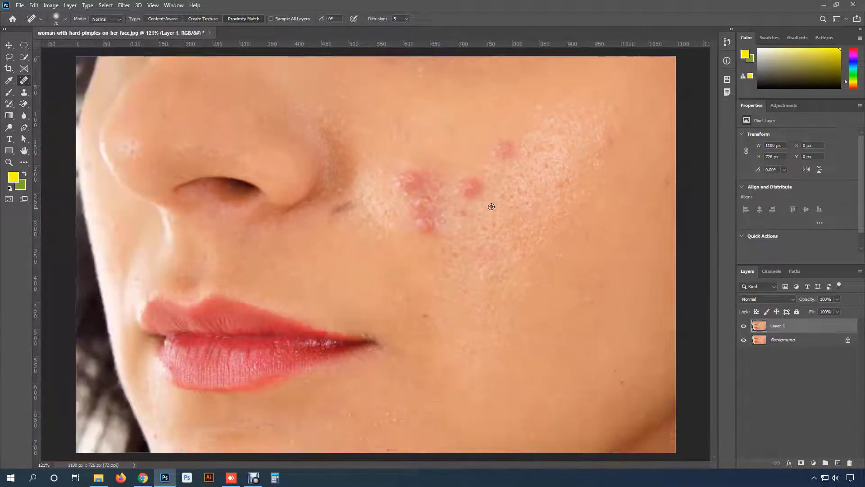
pyautogui.scroll(1, 515, 154)
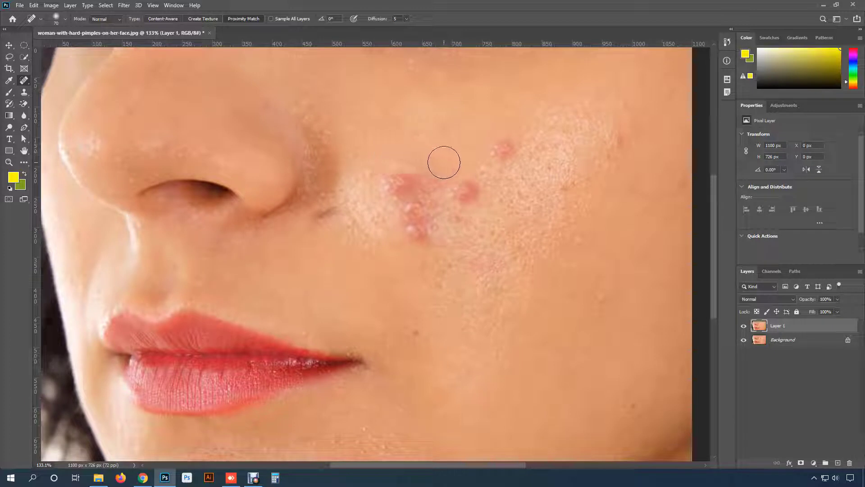
# - Try smaller and larger Spot Healing Brush sizes over the cheek pimples
pyautogui.rightClick(476, 137)
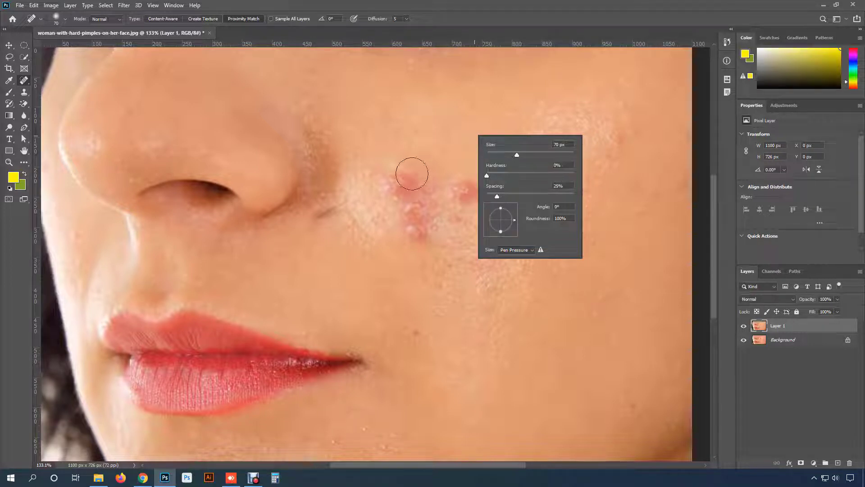
pyautogui.click(455, 175)
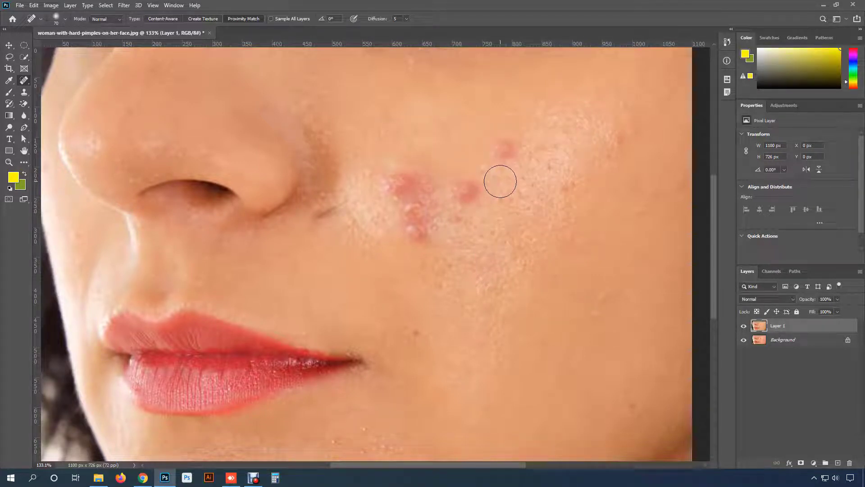
pyautogui.press('[')
pyautogui.press('[')
pyautogui.press('[')
pyautogui.press(']')
pyautogui.press(']')
pyautogui.press(']')
pyautogui.press(']')
pyautogui.press(']')
pyautogui.press(']')
pyautogui.press(']')
pyautogui.press(']')
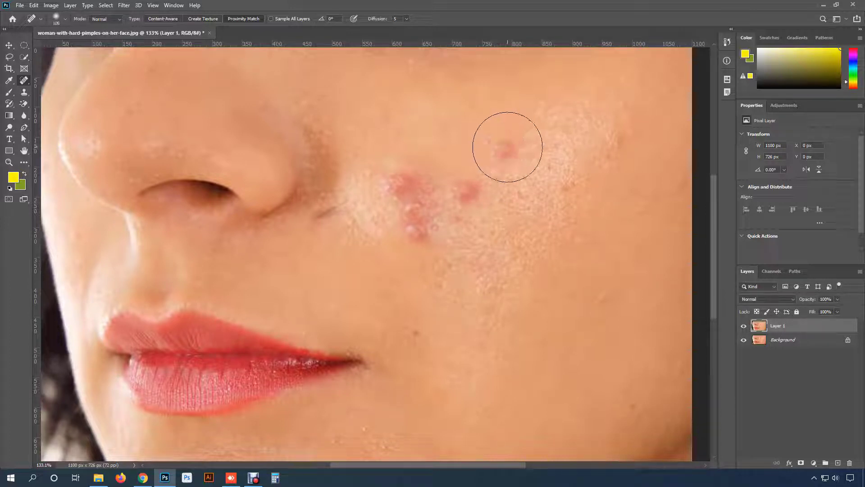
pyautogui.press('[')
pyautogui.press('[')
pyautogui.press('[')
pyautogui.press('[')
pyautogui.press('[')
pyautogui.press('[')
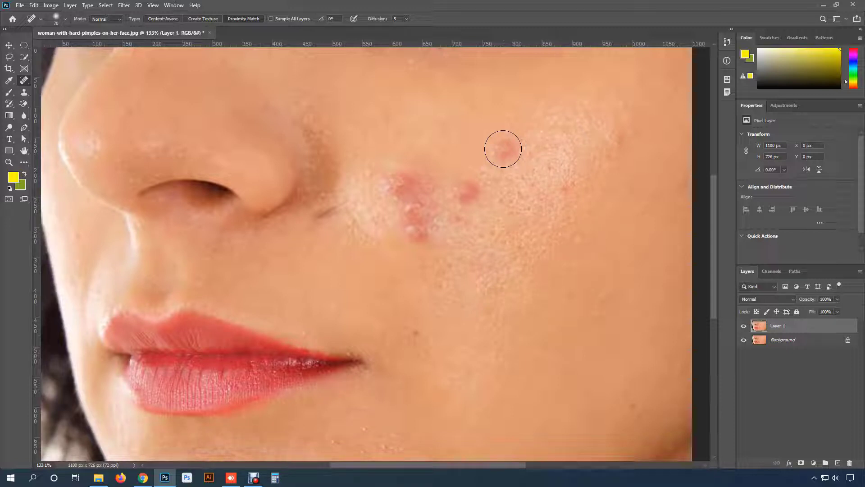
# - Set the healing brush to 70 px with 0% hardness
pyautogui.rightClick(503, 148)
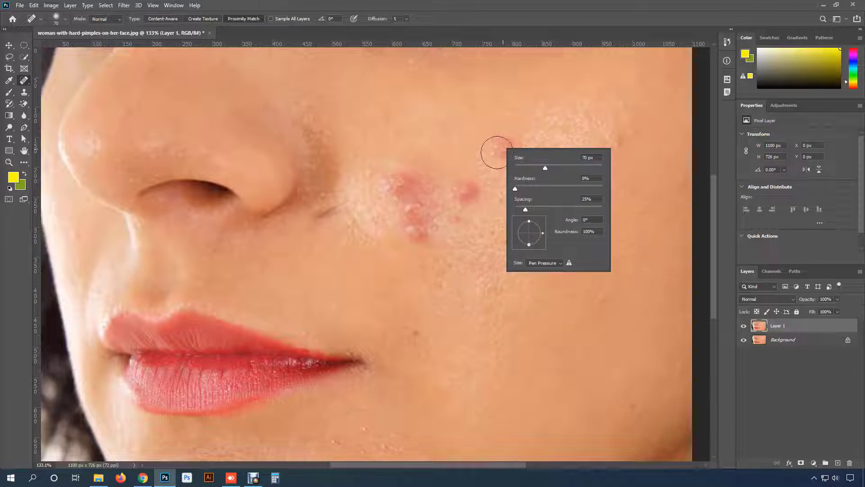
pyautogui.click(514, 187)
pyautogui.moveTo(516, 191); pyautogui.dragTo(510, 188)
pyautogui.click(566, 4)
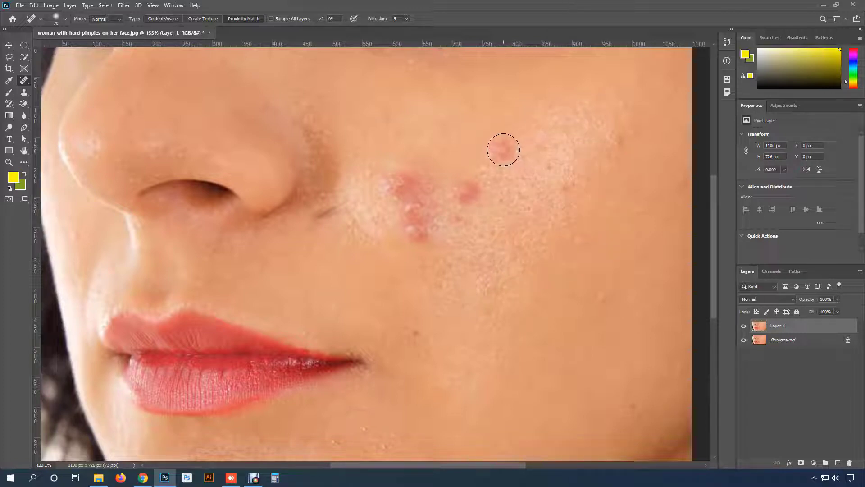
# - Heal the red pimples on the cheek with the Spot Healing Brush, reducing the brush to 60 px after the uppermost pimple
pyautogui.click(503, 149)
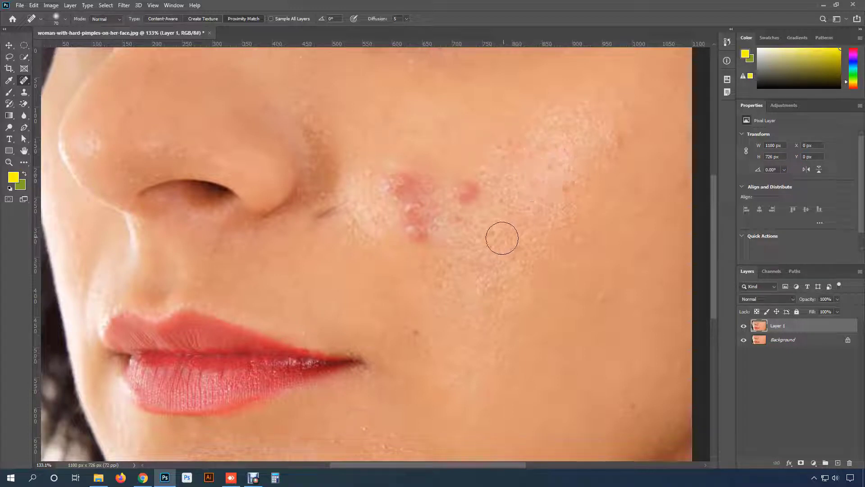
pyautogui.press('[')
pyautogui.click(466, 191)
pyautogui.click(453, 223)
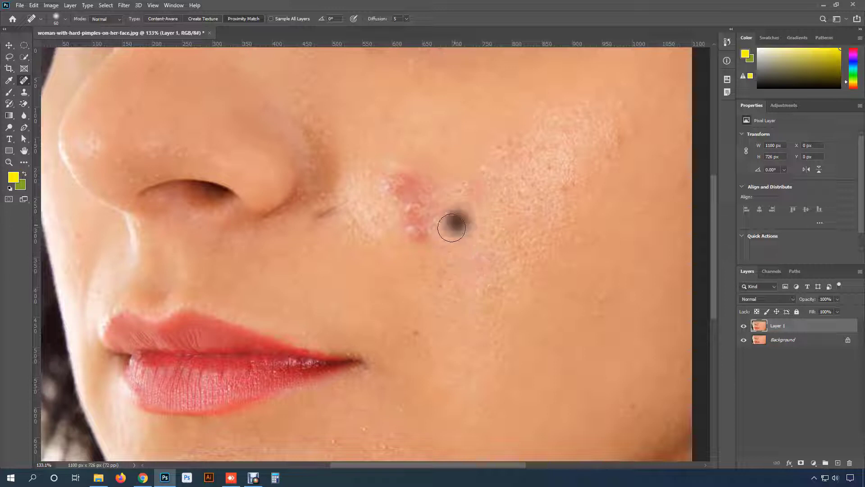
pyautogui.moveTo(427, 233)
pyautogui.mouseDown()
pyautogui.moveTo(410, 221)
pyautogui.moveTo(421, 203)
pyautogui.moveTo(412, 210)
pyautogui.moveTo(420, 201)
pyautogui.moveTo(410, 182)
pyautogui.moveTo(401, 197)
pyautogui.moveTo(414, 217)
pyautogui.mouseUp()
pyautogui.moveTo(414, 201)
pyautogui.mouseDown()
pyautogui.moveTo(412, 217)
pyautogui.moveTo(422, 189)
pyautogui.mouseUp()
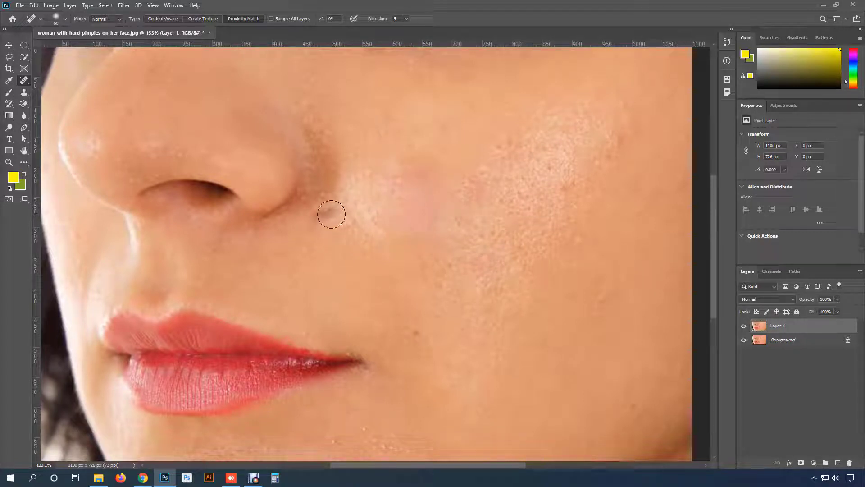
# - Heal the dark mark beside the nostril, the mole near the mouth corner and the faint spot on the lower cheek
pyautogui.moveTo(329, 212); pyautogui.dragTo(317, 225)
pyautogui.moveTo(413, 336); pyautogui.dragTo(414, 334)
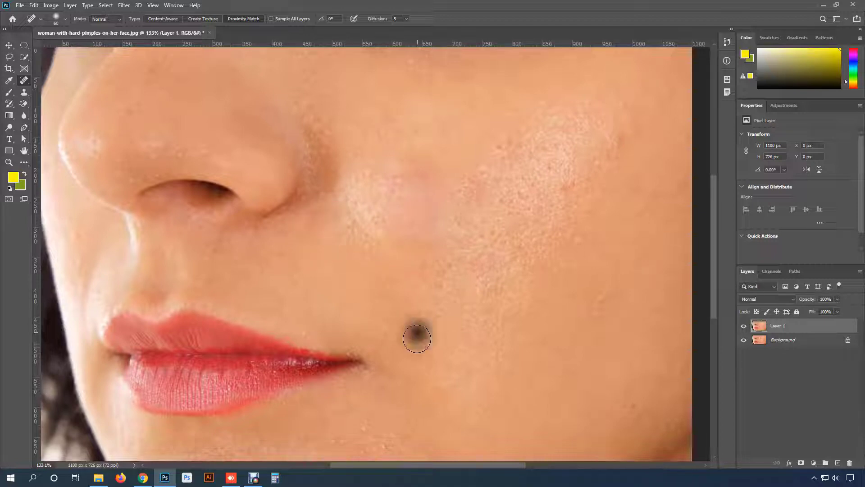
pyautogui.click(598, 307)
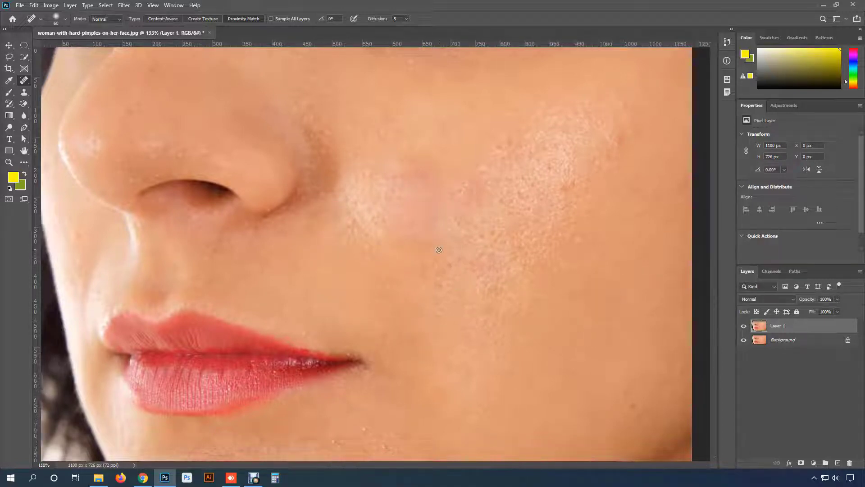
# - Toggle the retouched layer's visibility repeatedly to compare the skin before and after healing
pyautogui.scroll(-2, 444, 245)
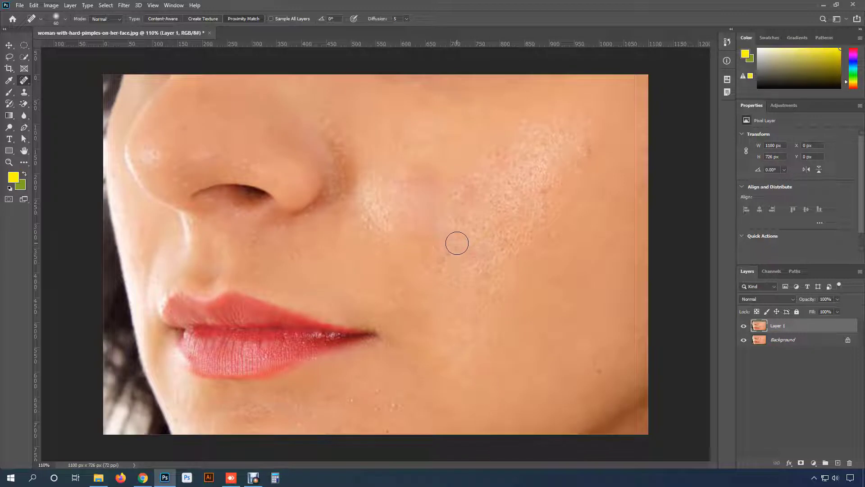
pyautogui.click(743, 326)
pyautogui.click(744, 326)
pyautogui.click(743, 326)
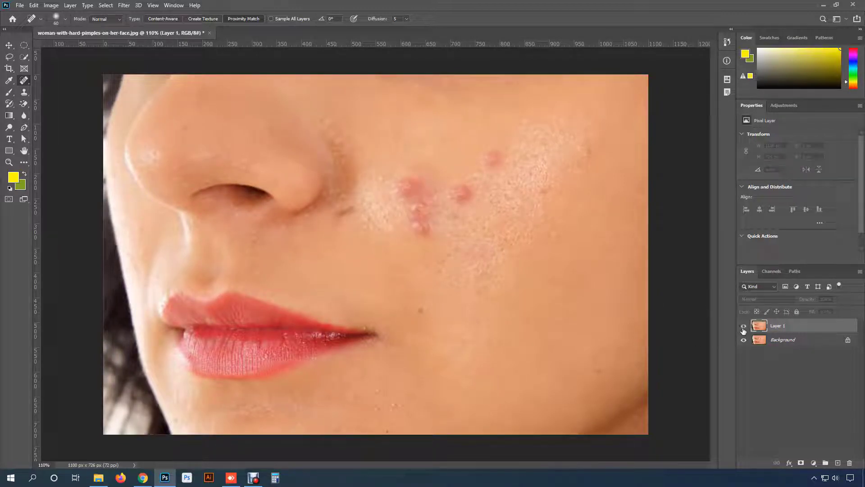
pyautogui.click(743, 327)
pyautogui.click(743, 327)
pyautogui.click(743, 326)
pyautogui.click(743, 326)
pyautogui.click(743, 325)
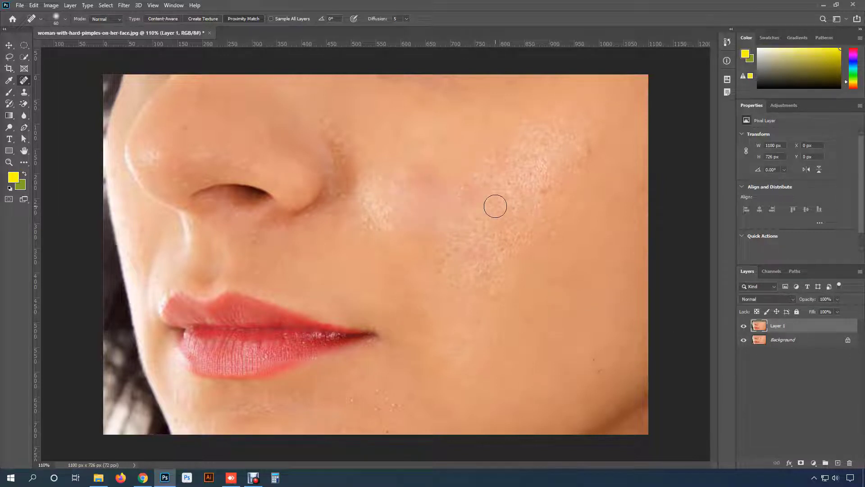
# - Extend the canvas downward with the Crop tool to 1100 x 1437 px
pyautogui.scroll(-5, 495, 206)
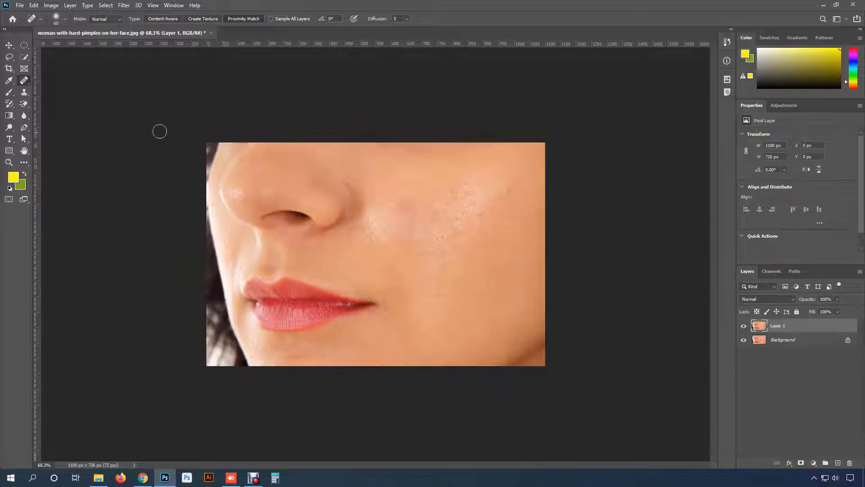
pyautogui.click(9, 69)
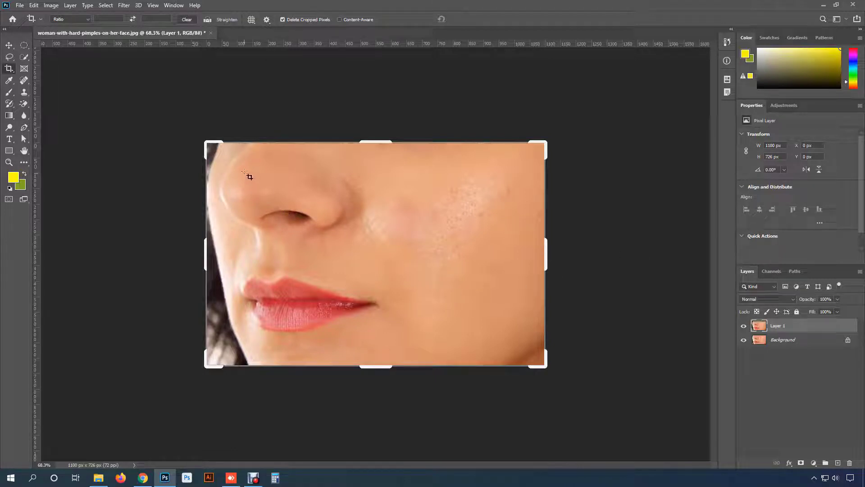
pyautogui.moveTo(379, 366); pyautogui.dragTo(378, 412)
pyautogui.moveTo(381, 447); pyautogui.dragTo(389, 447)
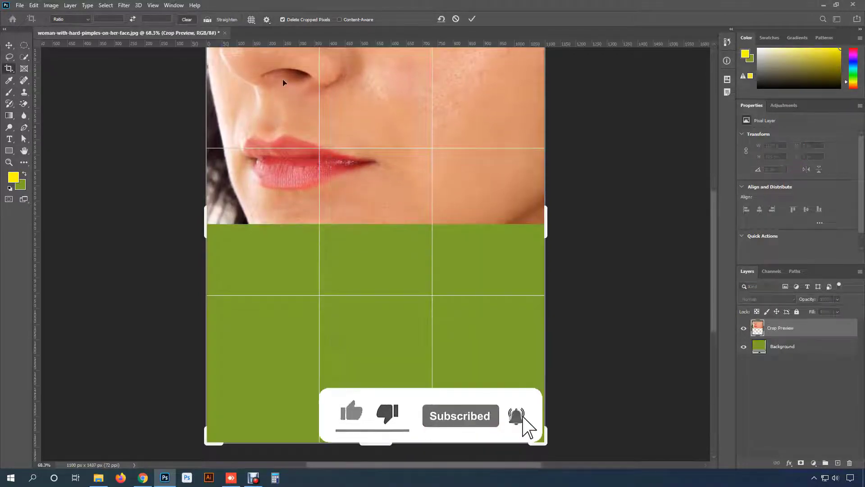
pyautogui.click(473, 18)
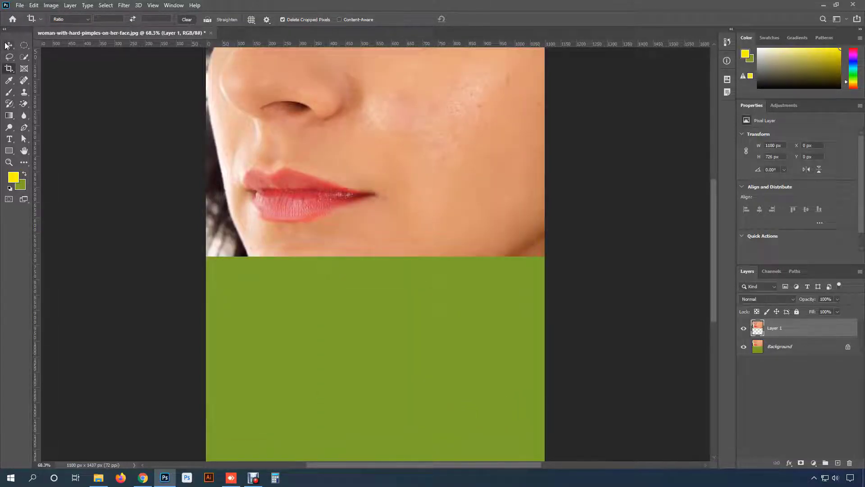
# - Move the retouched layer straight down to Y 726 px, directly below the original photo, for a before-and-after comparison
pyautogui.press('v')
pyautogui.moveTo(421, 127); pyautogui.dragTo(417, 196)
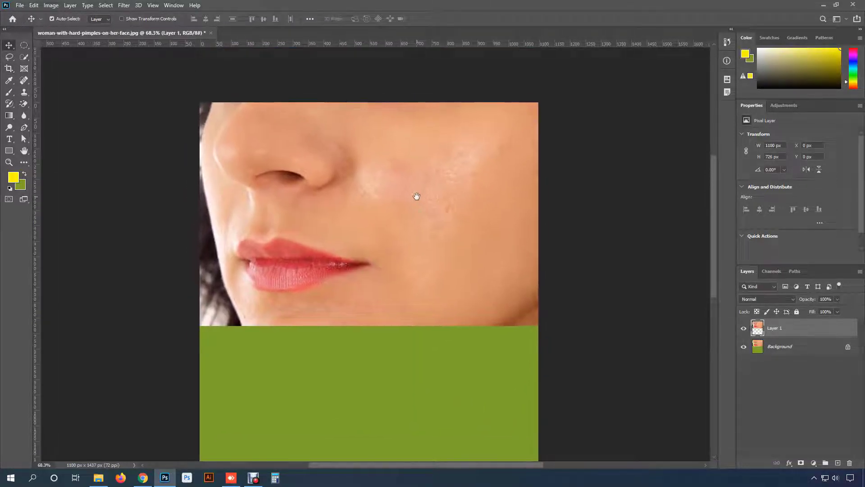
pyautogui.click(789, 349)
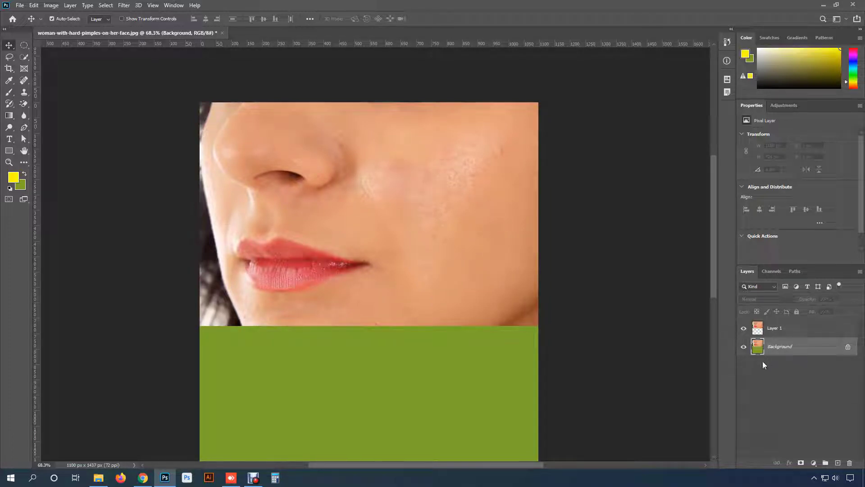
pyautogui.click(779, 327)
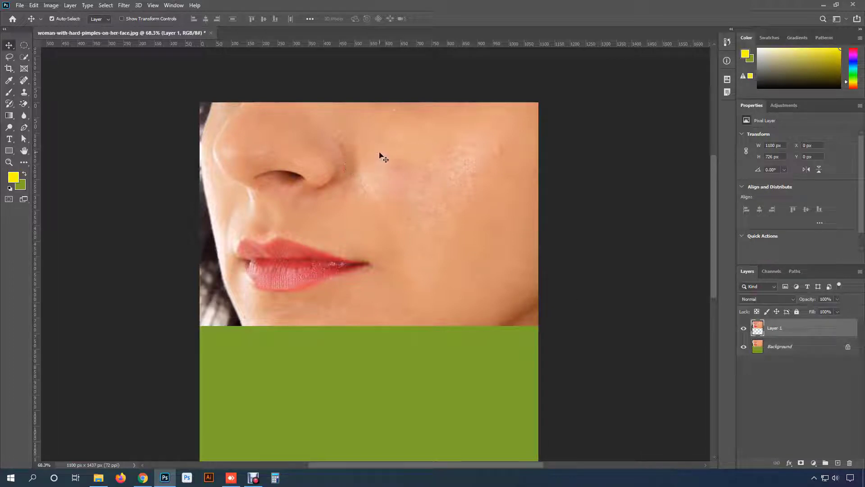
pyautogui.scroll(-3, 404, 228)
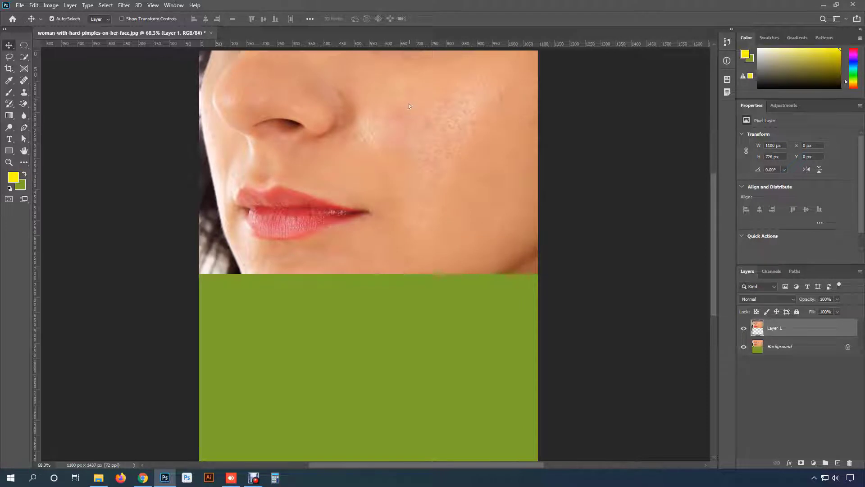
pyautogui.moveTo(409, 103); pyautogui.dragTo(412, 322)
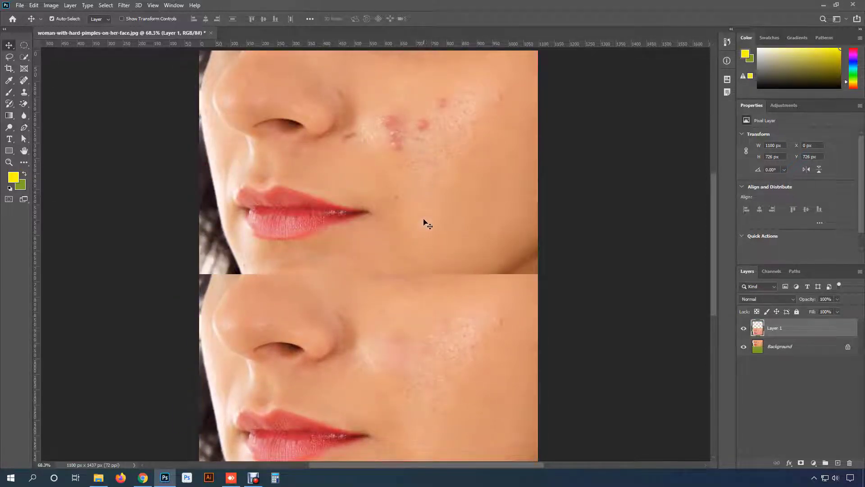
pyautogui.scroll(-3, 425, 252)
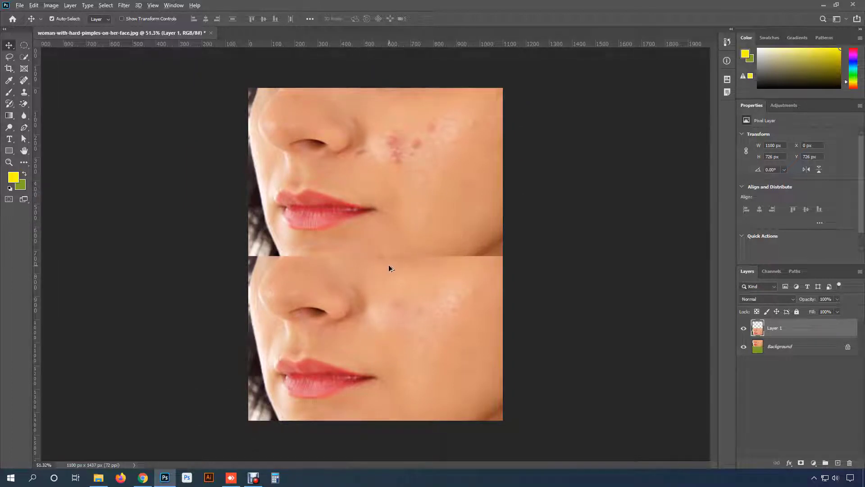
pyautogui.scroll(1, 390, 266)
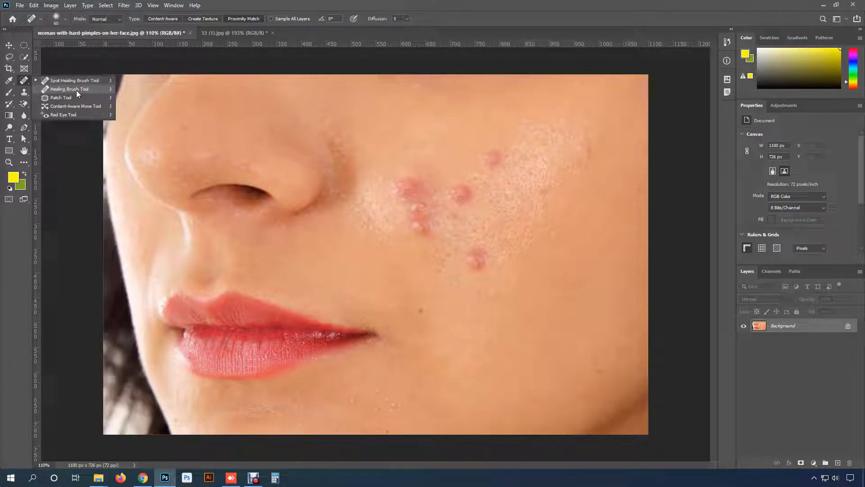
# - Choose the Healing Brush tool and duplicate the Background layer of the pimple photo
pyautogui.click(76, 91)
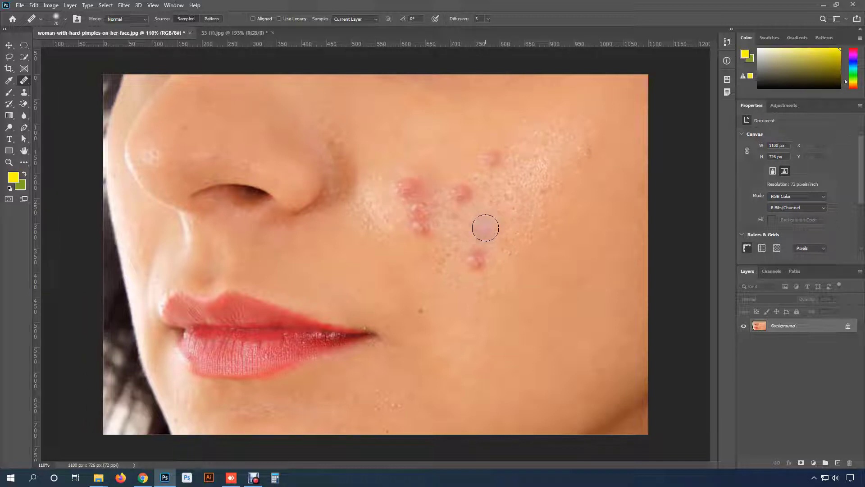
pyautogui.rightClick(24, 80)
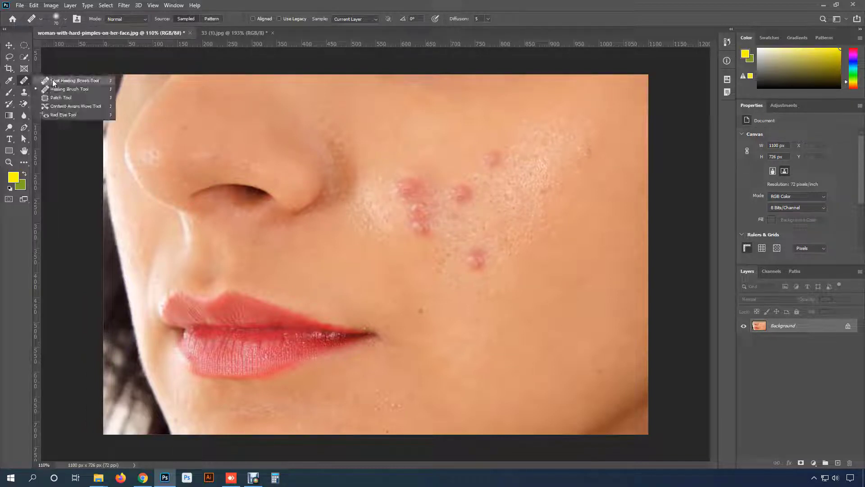
pyautogui.click(76, 89)
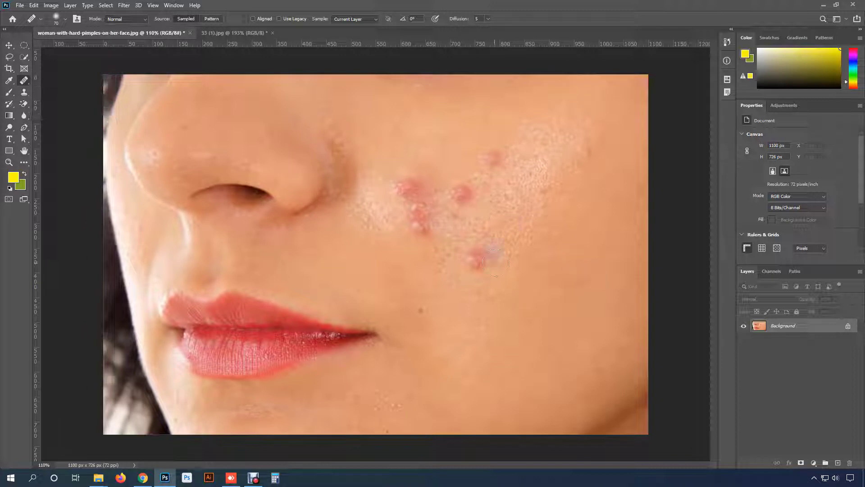
pyautogui.hotkey('ctrl', 'j')
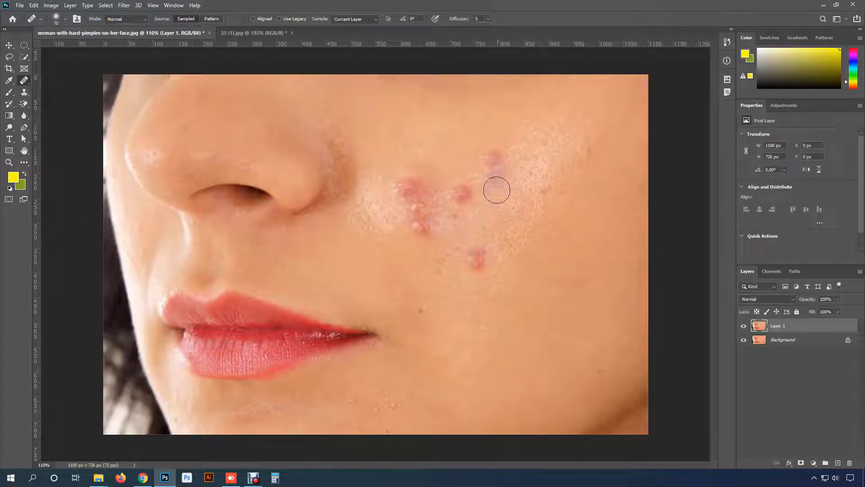
pyautogui.scroll(1, 505, 273)
pyautogui.scroll(3, 505, 273)
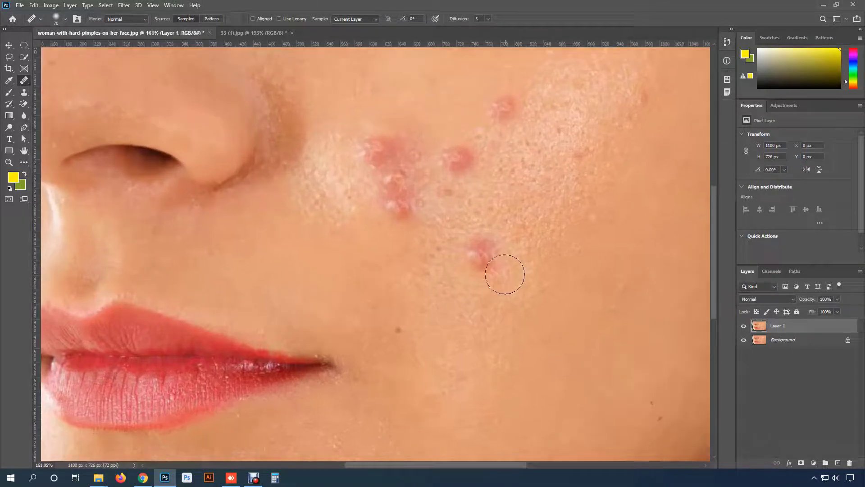
# - Heal the isolated pimple on the lower cheek using clear skin sampled beside it
pyautogui.moveTo(480, 261); pyautogui.dragTo(477, 291)
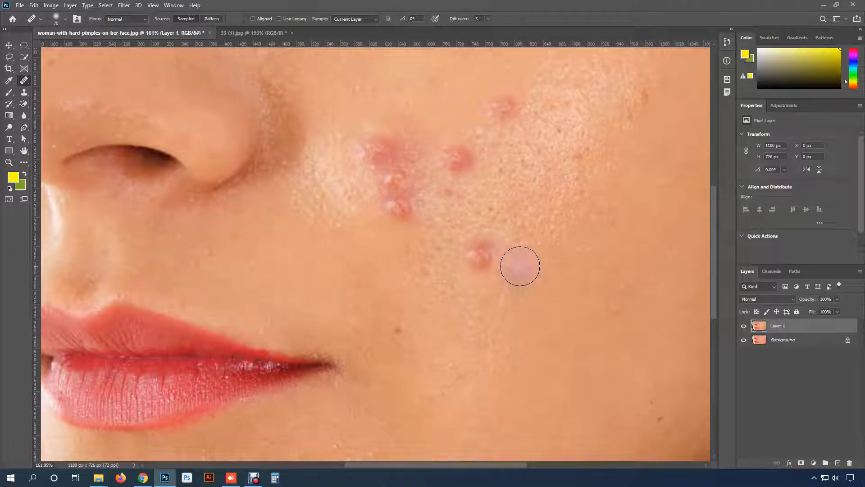
pyautogui.moveTo(520, 266)
pyautogui.mouseDown()
pyautogui.moveTo(471, 249)
pyautogui.moveTo(492, 249)
pyautogui.moveTo(492, 269)
pyautogui.moveTo(467, 254)
pyautogui.moveTo(496, 252)
pyautogui.moveTo(484, 252)
pyautogui.moveTo(511, 276)
pyautogui.moveTo(494, 307)
pyautogui.moveTo(470, 314)
pyautogui.moveTo(520, 275)
pyautogui.moveTo(483, 248)
pyautogui.moveTo(510, 262)
pyautogui.moveTo(470, 278)
pyautogui.moveTo(476, 232)
pyautogui.mouseUp()
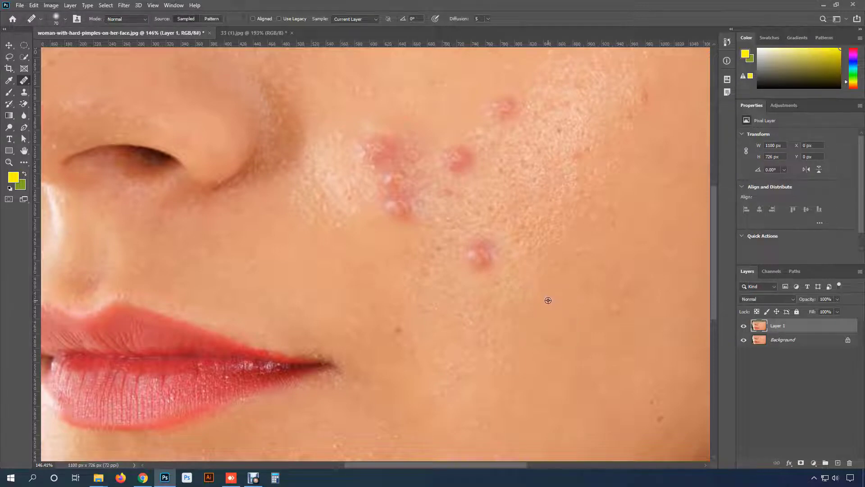
pyautogui.scroll(-1, 548, 300)
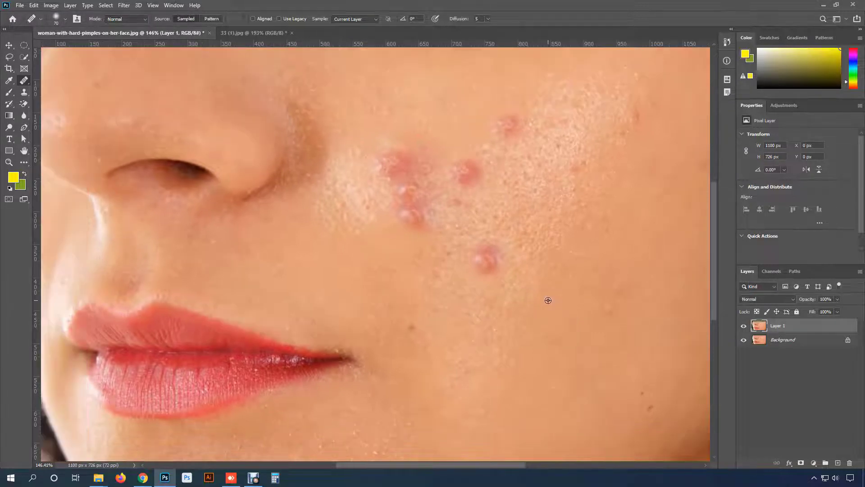
pyautogui.keyDown('alt'); pyautogui.click(542, 266); pyautogui.keyUp('alt')
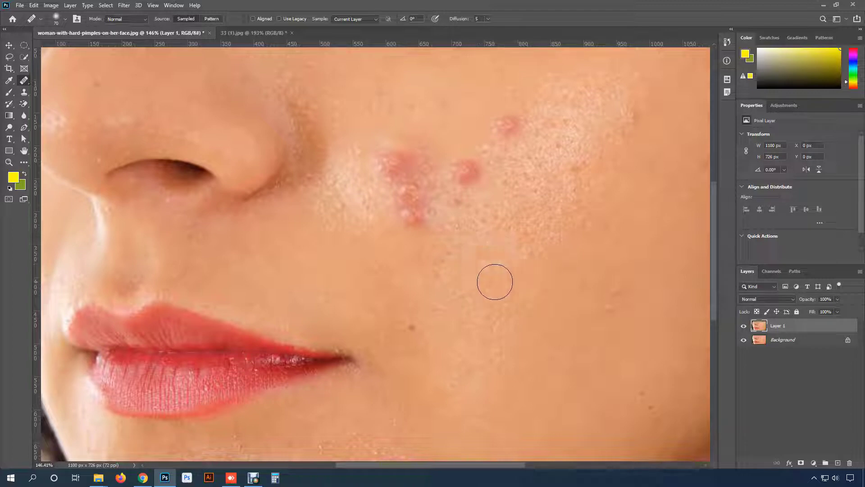
# - Heal the uppermost cheek pimple and the single pimple beside the cluster using clear skin sampled above them
pyautogui.press('space')
pyautogui.moveTo(504, 261); pyautogui.dragTo(433, 303)
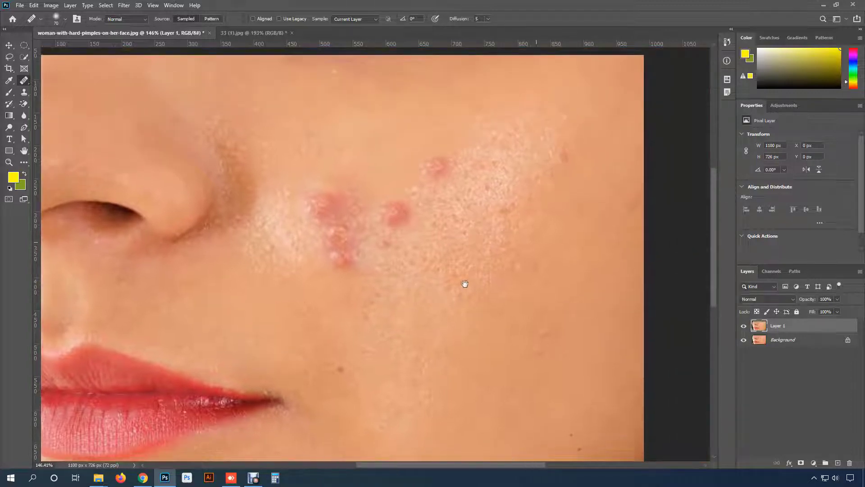
pyautogui.keyDown('alt'); pyautogui.click(468, 141); pyautogui.keyUp('alt')
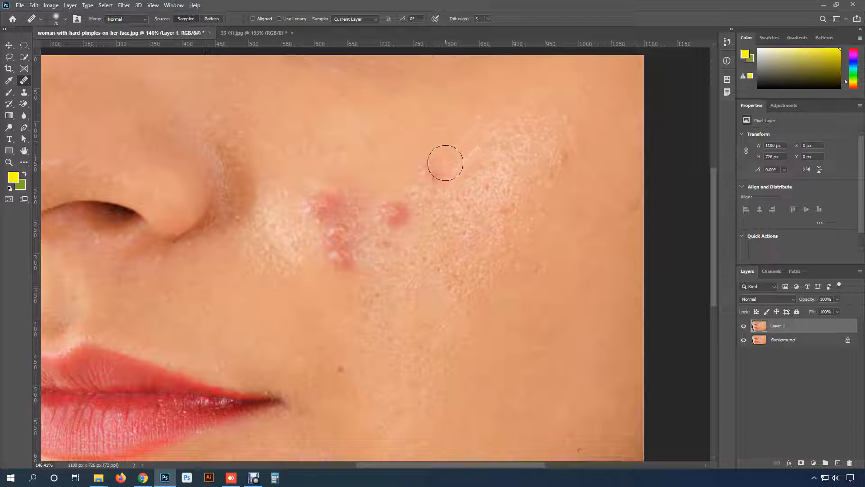
pyautogui.click(434, 171)
pyautogui.click(426, 179)
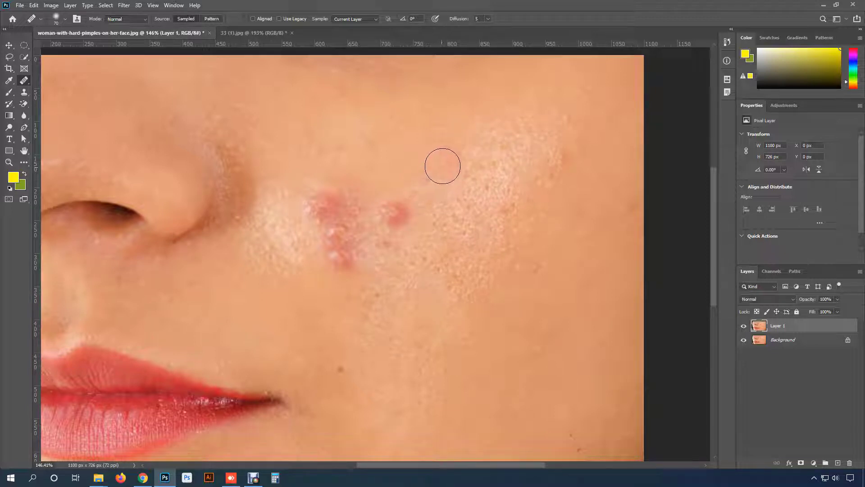
pyautogui.click(442, 165)
pyautogui.click(518, 180)
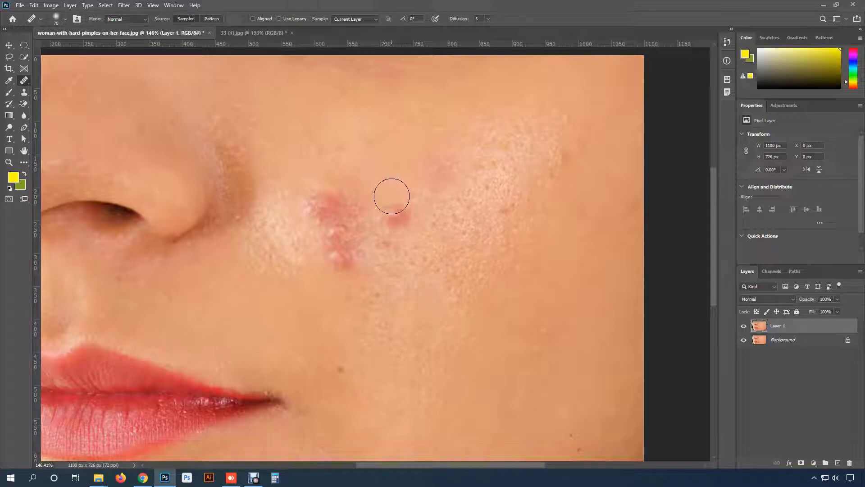
pyautogui.moveTo(390, 193)
pyautogui.mouseDown()
pyautogui.moveTo(399, 213)
pyautogui.moveTo(391, 220)
pyautogui.moveTo(433, 162)
pyautogui.mouseUp()
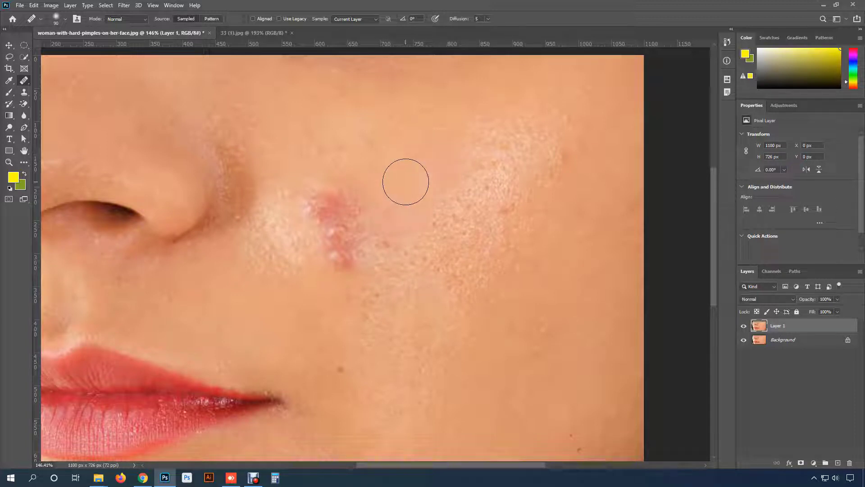
# - Try several healing strokes over the pimple cluster beside the nose, undoing each attempt
pyautogui.keyDown('alt'); pyautogui.click(319, 287); pyautogui.keyUp('alt')
pyautogui.click(325, 272)
pyautogui.moveTo(324, 253)
pyautogui.mouseDown()
pyautogui.moveTo(367, 215)
pyautogui.moveTo(378, 241)
pyautogui.moveTo(359, 262)
pyautogui.moveTo(329, 264)
pyautogui.moveTo(343, 232)
pyautogui.moveTo(346, 257)
pyautogui.mouseUp()
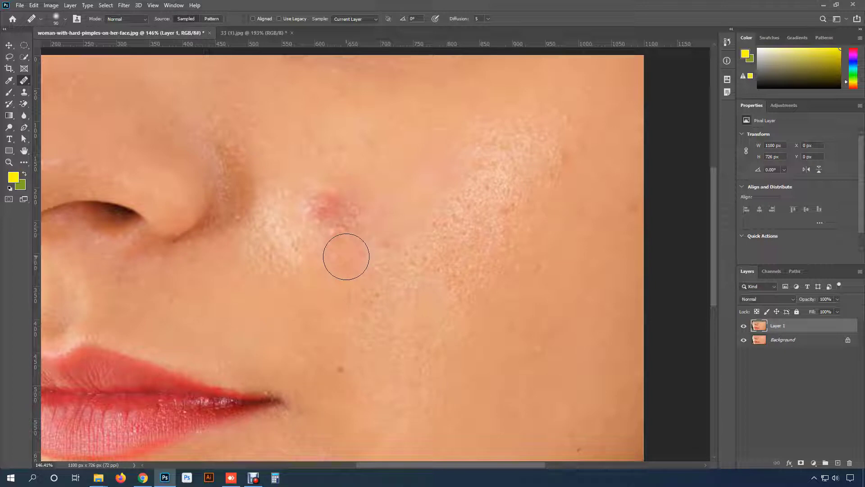
pyautogui.scroll(-3, 347, 258)
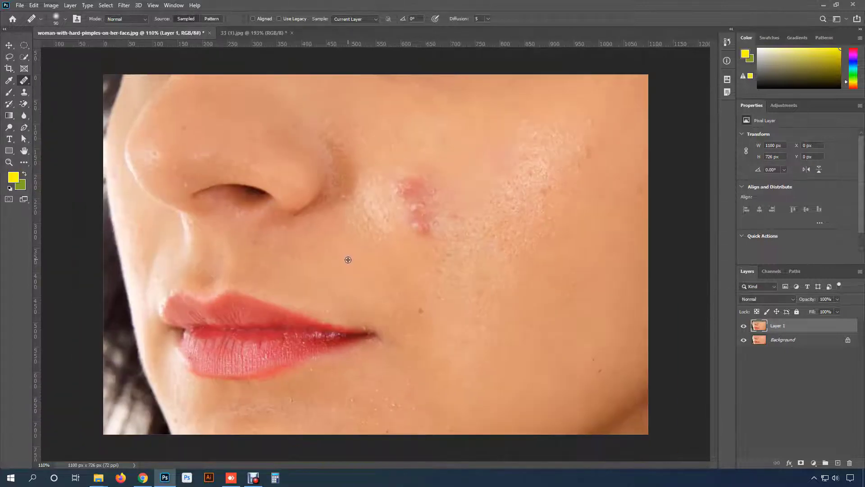
pyautogui.scroll(1, 414, 227)
pyautogui.scroll(-1, 421, 225)
pyautogui.moveTo(417, 195); pyautogui.dragTo(401, 197)
pyautogui.hotkey('ctrl', 'z')
pyautogui.moveTo(446, 209); pyautogui.dragTo(428, 222)
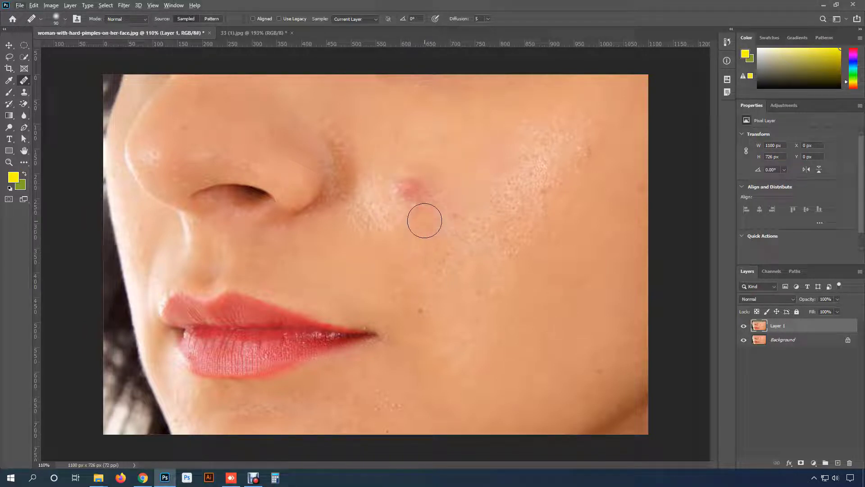
pyautogui.hotkey('ctrl', 'z')
# - Heal the lower pimples of the cluster beside the nose using smooth skin sampled just below them
pyautogui.scroll(2, 424, 217)
pyautogui.keyDown('alt'); pyautogui.click(410, 257); pyautogui.keyUp('alt')
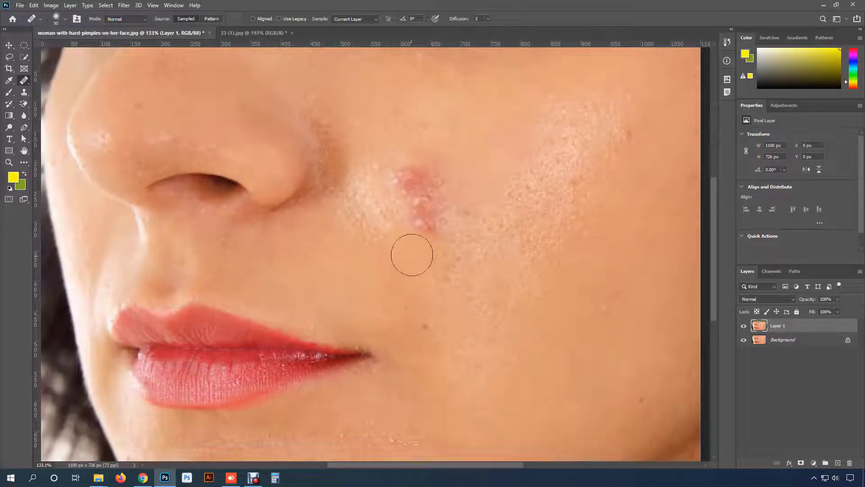
pyautogui.moveTo(411, 251)
pyautogui.mouseDown()
pyautogui.moveTo(440, 216)
pyautogui.moveTo(432, 219)
pyautogui.mouseUp()
pyautogui.click(426, 217)
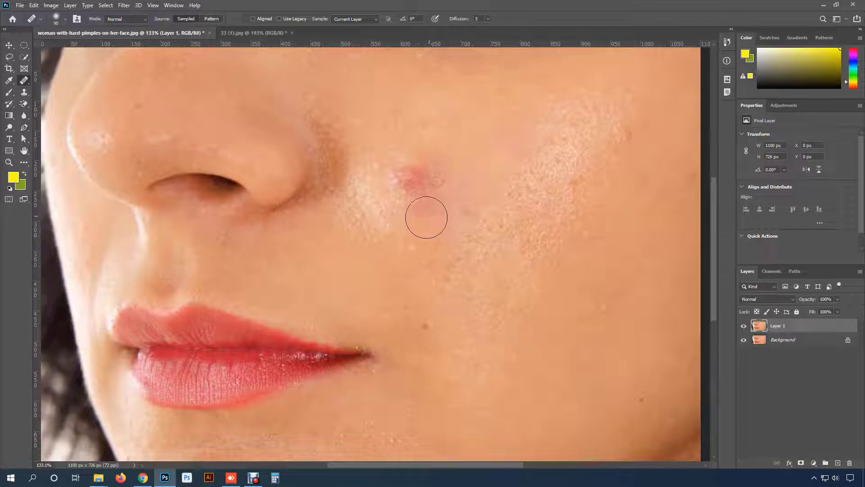
# - Heal the remaining upper pimple of the cluster using clear skin sampled from the cheek above it
pyautogui.keyDown('alt'); pyautogui.click(473, 153); pyautogui.keyUp('alt')
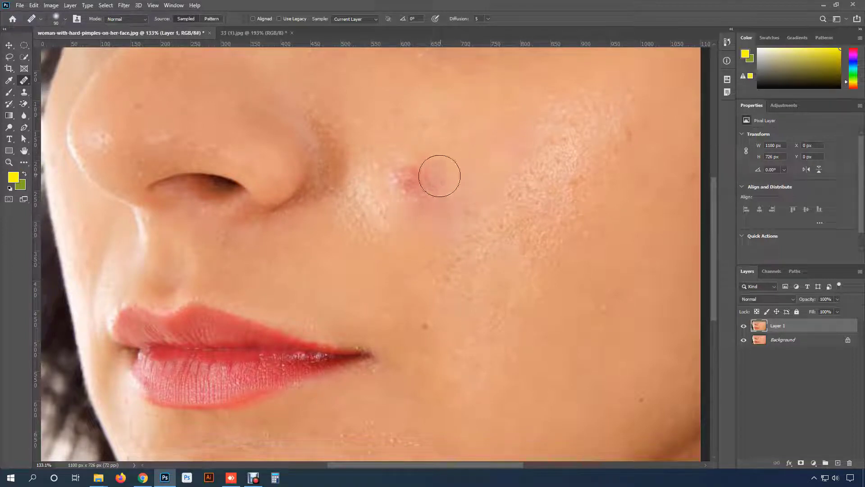
pyautogui.click(412, 179)
pyautogui.click(419, 197)
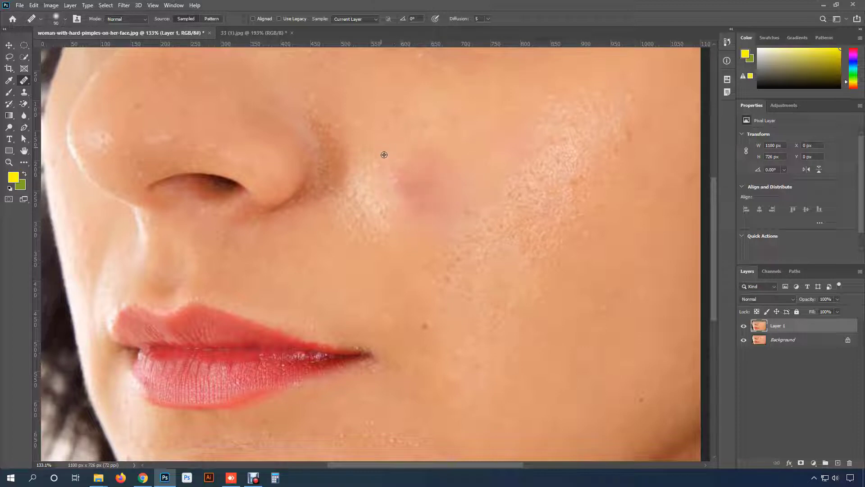
# - Even out the leftover redness where the cluster was, resampling clean skin above and below the patch
pyautogui.keyDown('alt'); pyautogui.click(384, 155); pyautogui.keyUp('alt')
pyautogui.click(408, 189)
pyautogui.click(421, 187)
pyautogui.keyDown('alt'); pyautogui.click(387, 158); pyautogui.keyUp('alt')
pyautogui.click(434, 171)
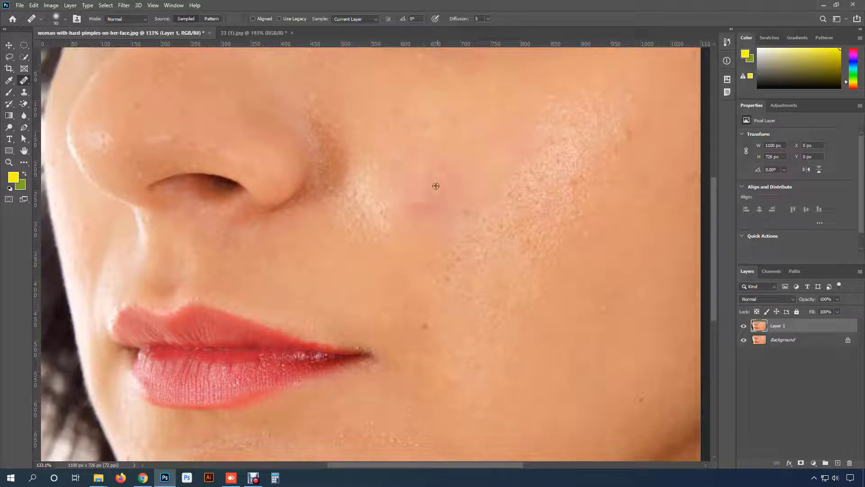
pyautogui.keyDown('alt'); pyautogui.click(415, 254); pyautogui.keyUp('alt')
pyautogui.click(428, 212)
pyautogui.scroll(-1, 425, 212)
# - Show the other retouching tools grouped with the Healing Brush
pyautogui.rightClick(22, 84)
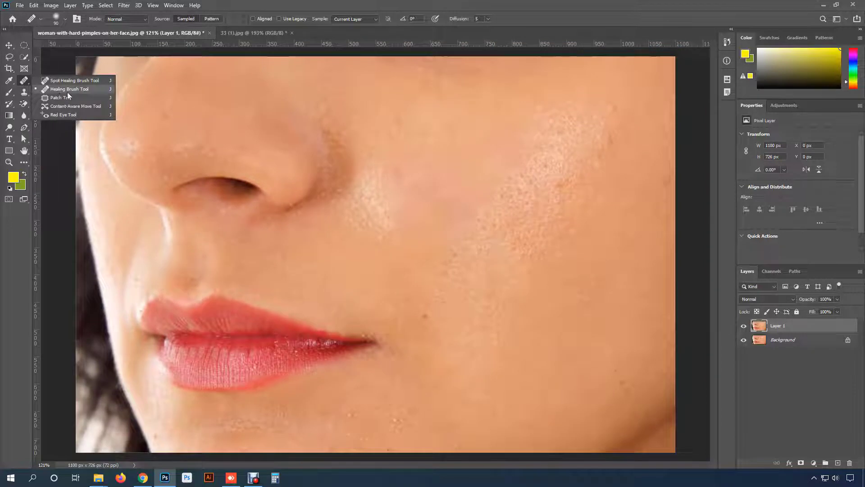
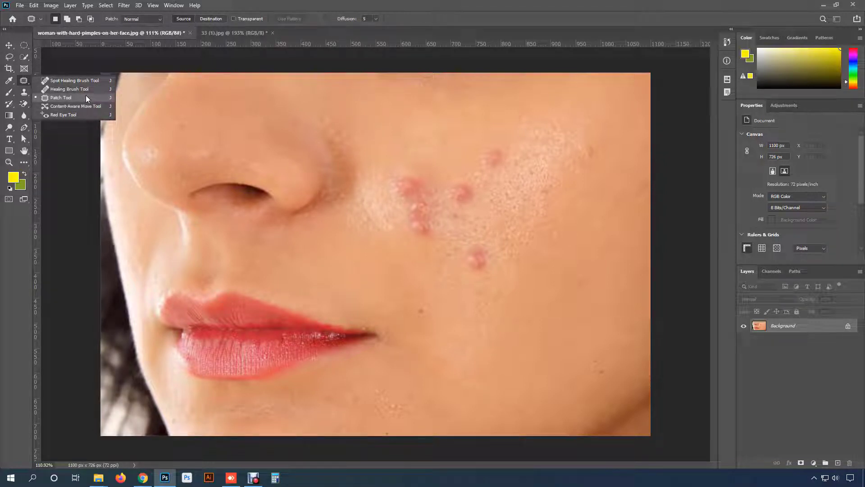
# - Duplicate the Background layer and use the Patch tool to replace the lowest cheek pimple with clear skin from nearby
pyautogui.click(86, 97)
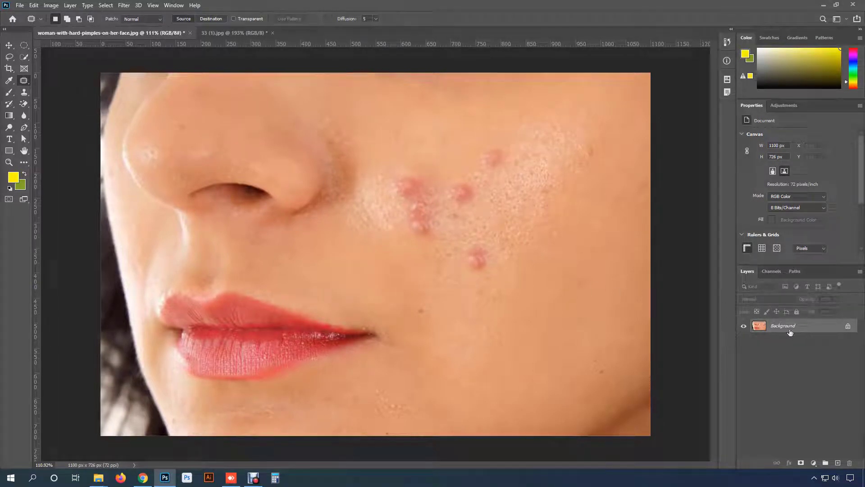
pyautogui.hotkey('ctrl', 'j')
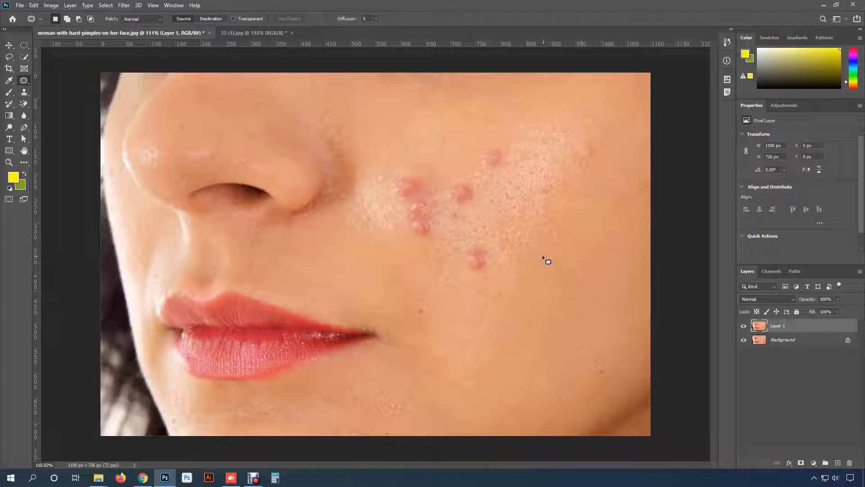
pyautogui.scroll(2, 504, 223)
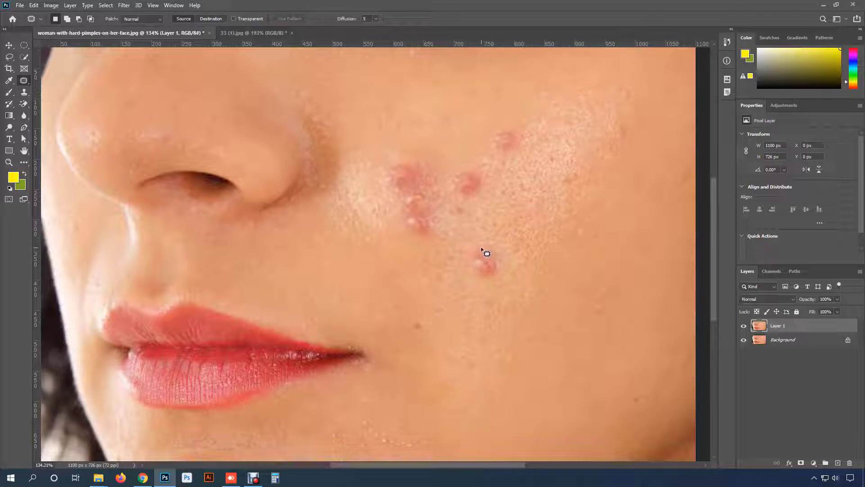
pyautogui.moveTo(482, 247)
pyautogui.mouseDown()
pyautogui.moveTo(518, 248)
pyautogui.moveTo(506, 297)
pyautogui.moveTo(469, 247)
pyautogui.moveTo(516, 234)
pyautogui.moveTo(519, 286)
pyautogui.mouseUp()
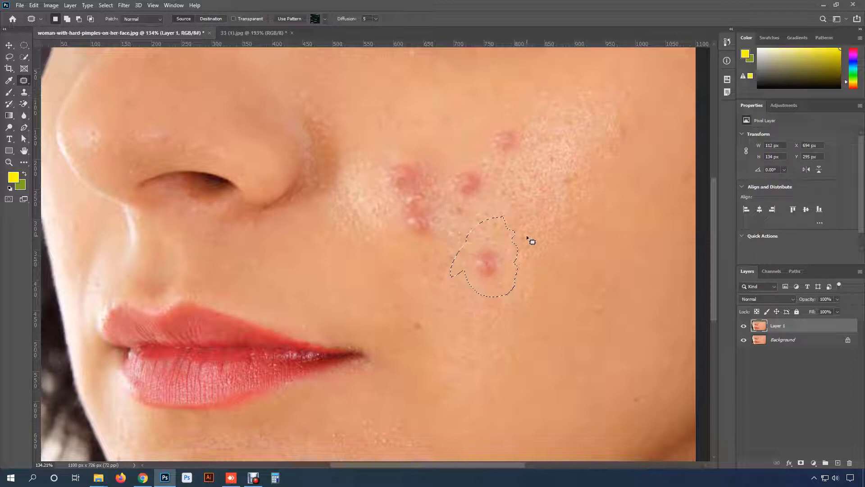
pyautogui.hotkey('ctrl', 'd')
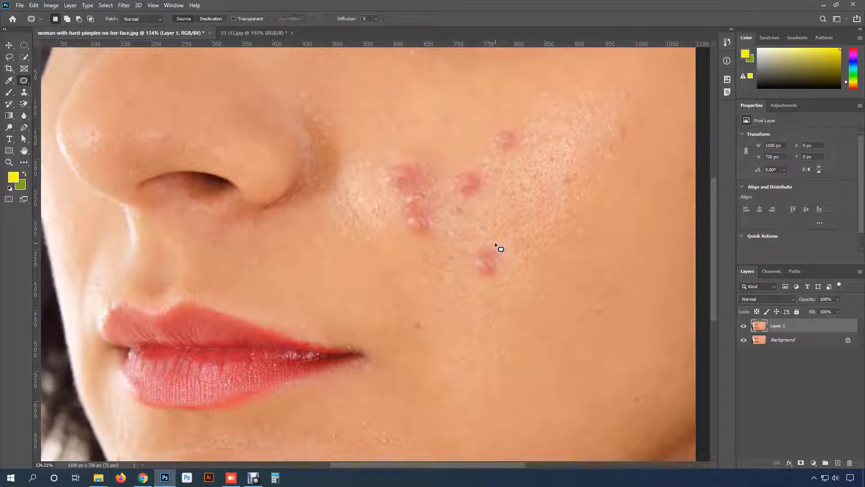
pyautogui.moveTo(496, 244)
pyautogui.mouseDown()
pyautogui.moveTo(505, 266)
pyautogui.moveTo(485, 284)
pyautogui.moveTo(469, 282)
pyautogui.moveTo(463, 269)
pyautogui.moveTo(473, 246)
pyautogui.moveTo(496, 244)
pyautogui.mouseUp()
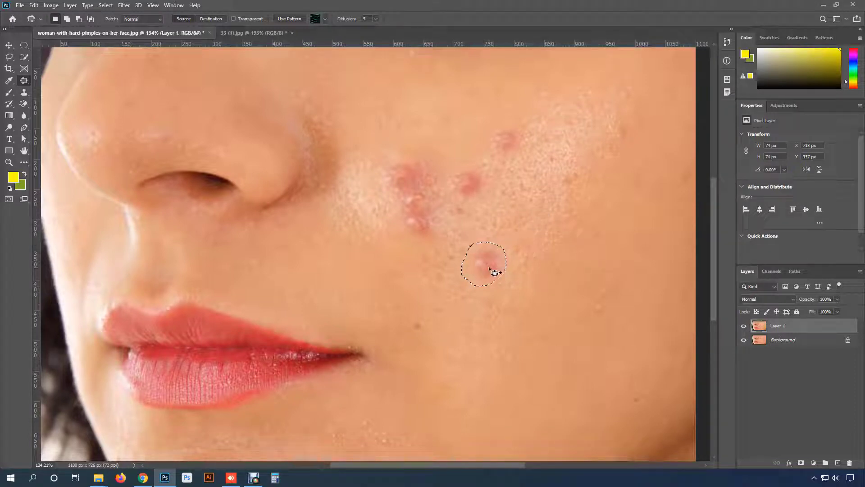
pyautogui.moveTo(493, 270); pyautogui.dragTo(534, 228)
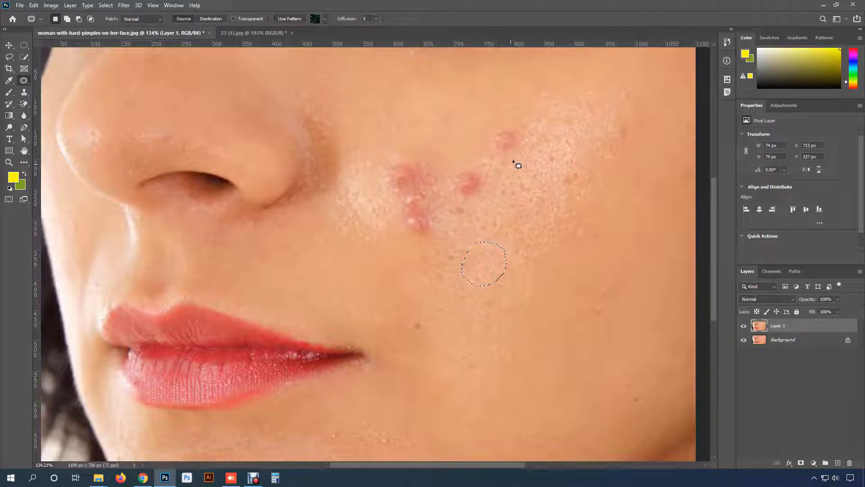
# - Patch the highest pimple and the middle one between it and the cluster with clear surrounding skin
pyautogui.moveTo(519, 126)
pyautogui.mouseDown()
pyautogui.moveTo(484, 145)
pyautogui.moveTo(492, 156)
pyautogui.moveTo(509, 151)
pyautogui.moveTo(534, 118)
pyautogui.mouseUp()
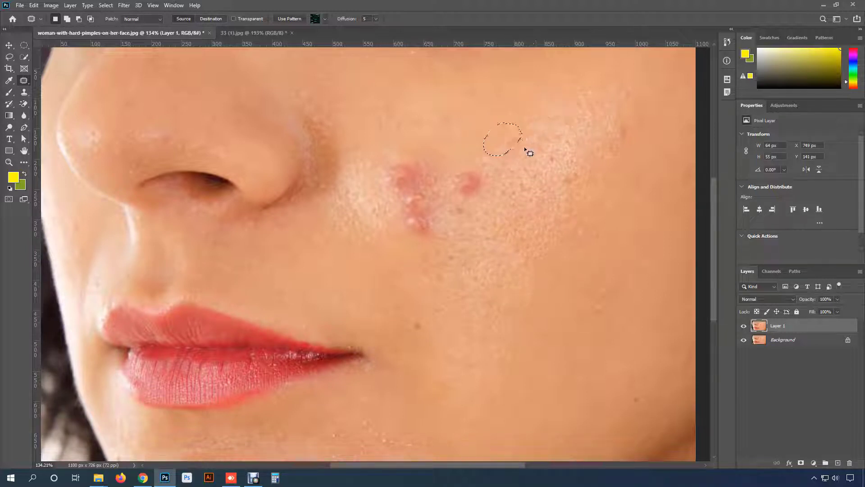
pyautogui.moveTo(483, 166)
pyautogui.mouseDown()
pyautogui.moveTo(453, 171)
pyautogui.moveTo(446, 188)
pyautogui.moveTo(458, 202)
pyautogui.moveTo(477, 200)
pyautogui.moveTo(492, 158)
pyautogui.moveTo(516, 149)
pyautogui.mouseUp()
pyautogui.hotkey('ctrl', 'd')
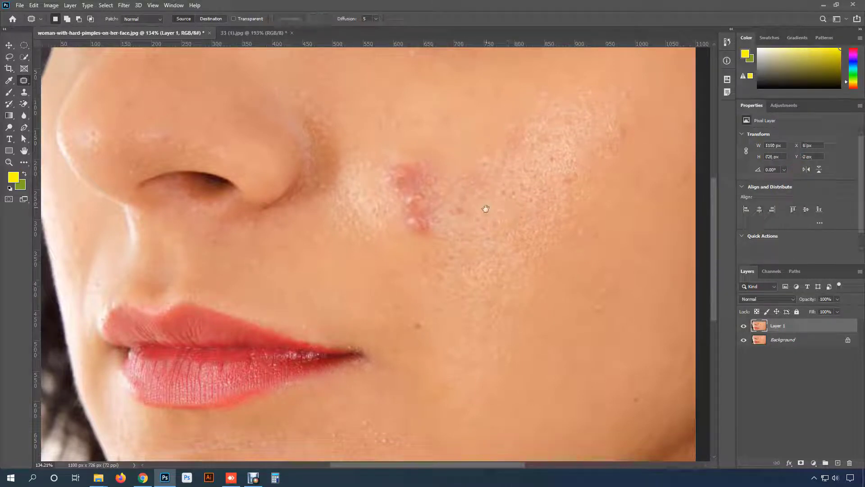
# - Patch the whole pimple cluster beside the nose and the redness left at its upper part with clear cheek skin
pyautogui.moveTo(433, 166)
pyautogui.mouseDown()
pyautogui.moveTo(388, 188)
pyautogui.moveTo(405, 234)
pyautogui.moveTo(443, 240)
pyautogui.moveTo(448, 214)
pyautogui.moveTo(436, 246)
pyautogui.moveTo(419, 216)
pyautogui.moveTo(433, 200)
pyautogui.moveTo(432, 183)
pyautogui.moveTo(448, 195)
pyautogui.mouseUp()
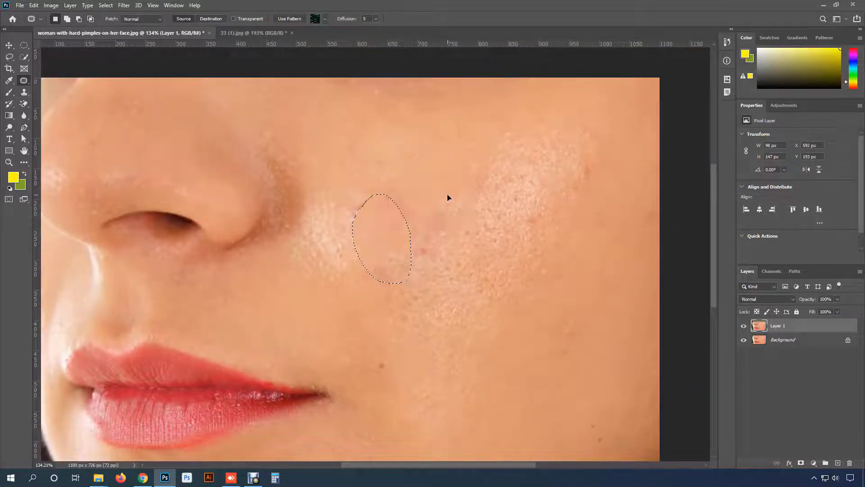
pyautogui.hotkey('ctrl', 'd')
pyautogui.moveTo(372, 187)
pyautogui.mouseDown()
pyautogui.moveTo(336, 209)
pyautogui.moveTo(335, 235)
pyautogui.moveTo(364, 232)
pyautogui.moveTo(377, 211)
pyautogui.mouseUp()
pyautogui.moveTo(361, 220)
pyautogui.mouseDown()
pyautogui.moveTo(426, 177)
pyautogui.moveTo(383, 204)
pyautogui.moveTo(386, 221)
pyautogui.moveTo(415, 218)
pyautogui.moveTo(441, 183)
pyautogui.mouseUp()
pyautogui.hotkey('ctrl', 'd')
pyautogui.hotkey('ctrl', 'd')
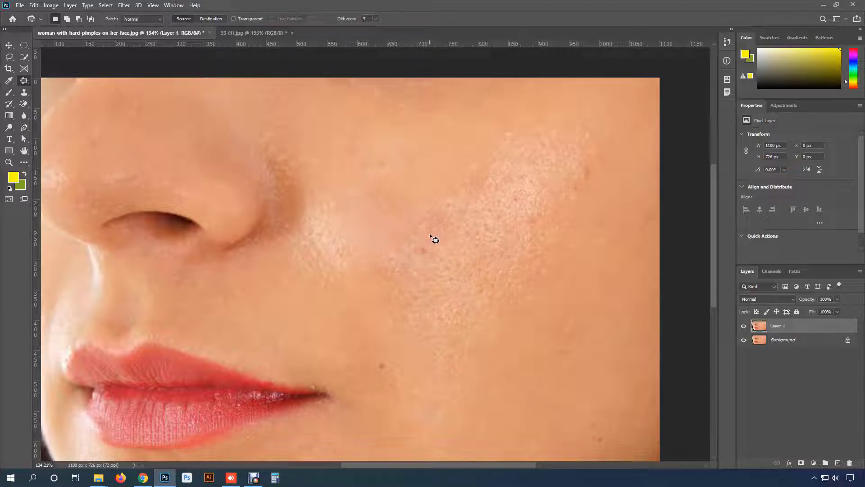
# - Patch the small blemishes and discoloration left between the former cluster and the shiny cheek area with smooth skin
pyautogui.moveTo(431, 237); pyautogui.dragTo(450, 207)
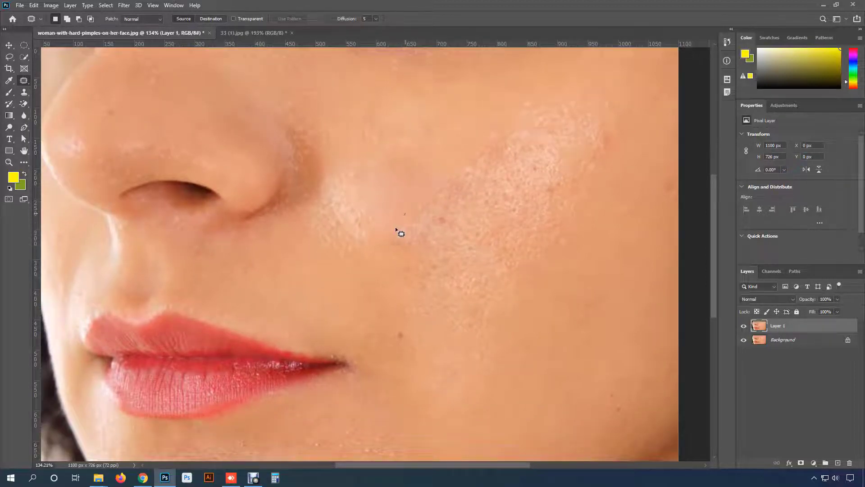
pyautogui.moveTo(396, 231)
pyautogui.mouseDown()
pyautogui.moveTo(407, 269)
pyautogui.moveTo(421, 222)
pyautogui.moveTo(407, 238)
pyautogui.mouseUp()
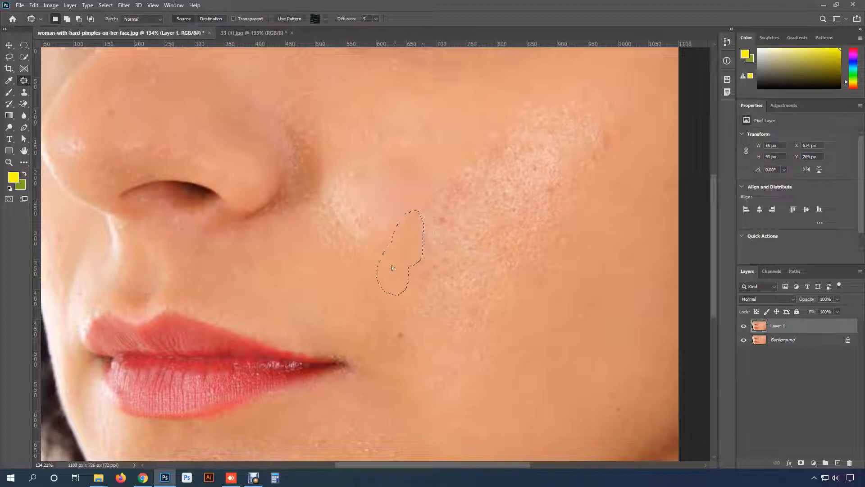
pyautogui.moveTo(393, 267); pyautogui.dragTo(391, 271)
pyautogui.hotkey('ctrl', 'd')
pyautogui.moveTo(414, 218)
pyautogui.mouseDown()
pyautogui.moveTo(430, 194)
pyautogui.moveTo(446, 201)
pyautogui.moveTo(443, 226)
pyautogui.moveTo(422, 241)
pyautogui.moveTo(456, 154)
pyautogui.mouseUp()
pyautogui.hotkey('ctrl', 'd')
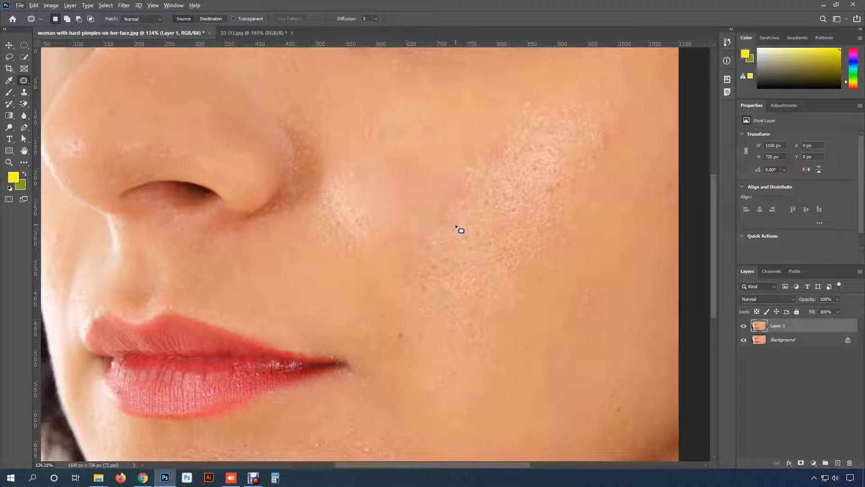
pyautogui.scroll(-2, 455, 224)
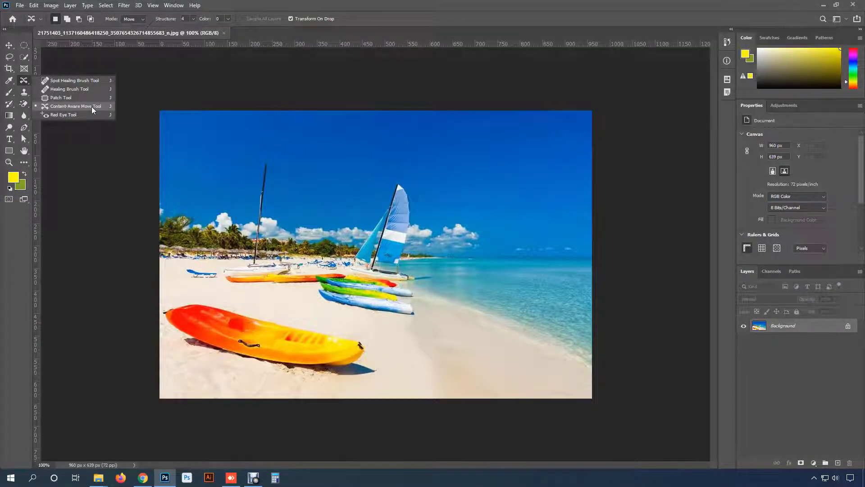
# - Activate the Content-Aware Move tool on the beach photo with its mode set to Move
pyautogui.click(67, 107)
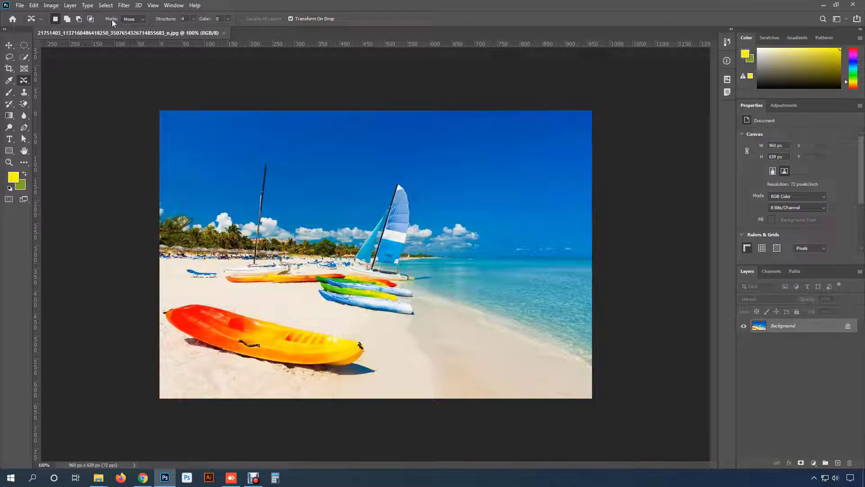
pyautogui.click(130, 21)
pyautogui.click(129, 19)
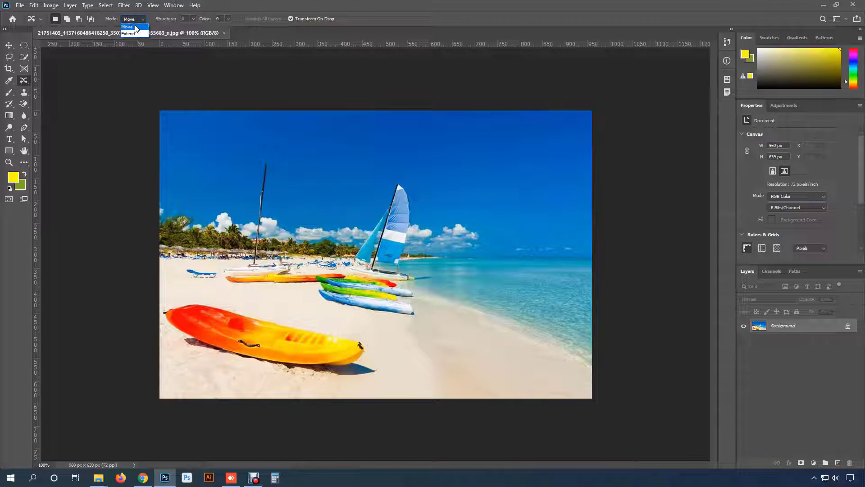
pyautogui.click(135, 27)
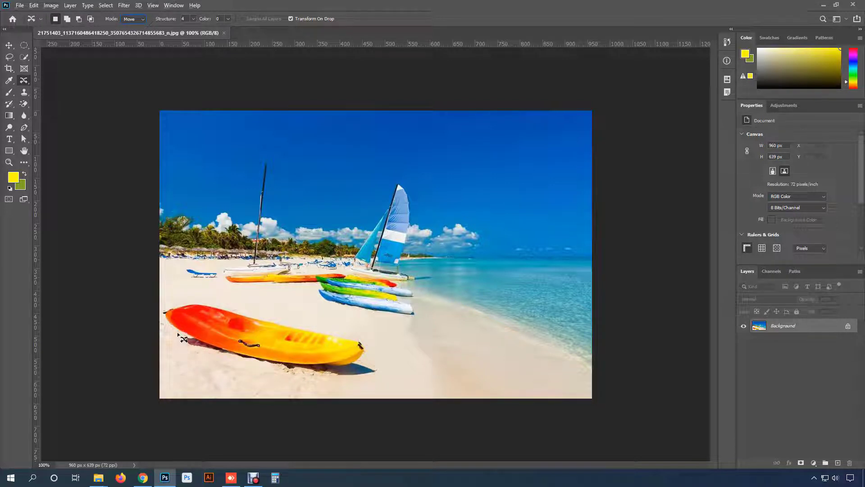
# - Outline the large red and yellow kayak in the foreground, including its shadow, with a loose freehand selection
pyautogui.scroll(2, 180, 338)
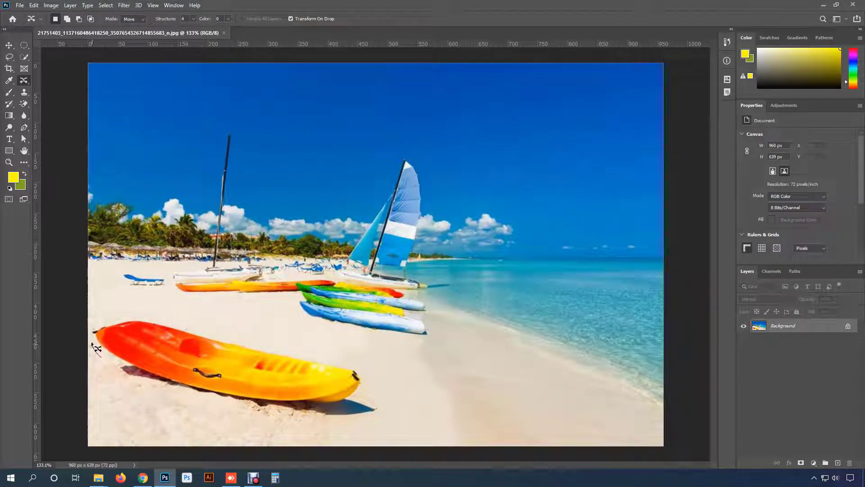
pyautogui.moveTo(92, 343)
pyautogui.mouseDown()
pyautogui.moveTo(95, 325)
pyautogui.moveTo(159, 318)
pyautogui.moveTo(195, 325)
pyautogui.mouseUp()
pyautogui.moveTo(268, 346)
pyautogui.mouseDown()
pyautogui.moveTo(346, 359)
pyautogui.moveTo(372, 376)
pyautogui.moveTo(368, 396)
pyautogui.moveTo(381, 412)
pyautogui.moveTo(309, 421)
pyautogui.moveTo(149, 394)
pyautogui.moveTo(111, 367)
pyautogui.mouseUp()
# - Move the outlined kayak across the sand towards the waterline, commit the transform, deselect and check the blended result
pyautogui.moveTo(171, 350); pyautogui.dragTo(453, 374)
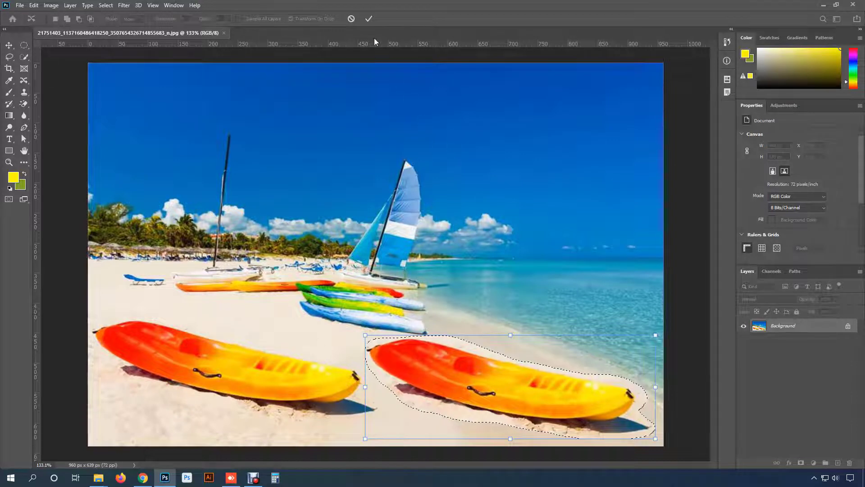
pyautogui.click(369, 19)
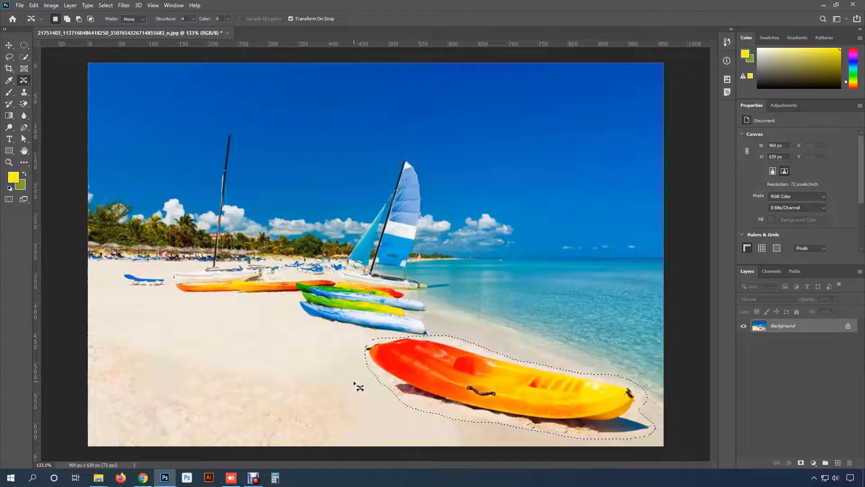
pyautogui.hotkey('ctrl', 'd')
pyautogui.scroll(-1, 440, 394)
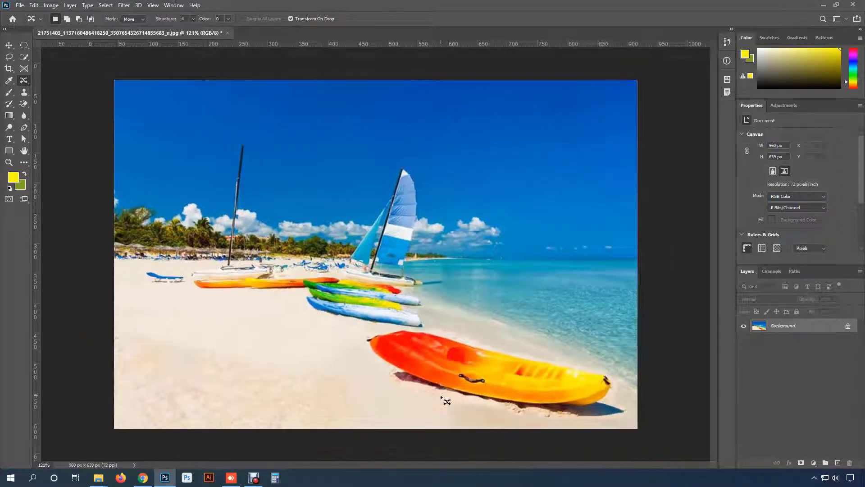
pyautogui.scroll(1, 440, 393)
pyautogui.scroll(5, 540, 444)
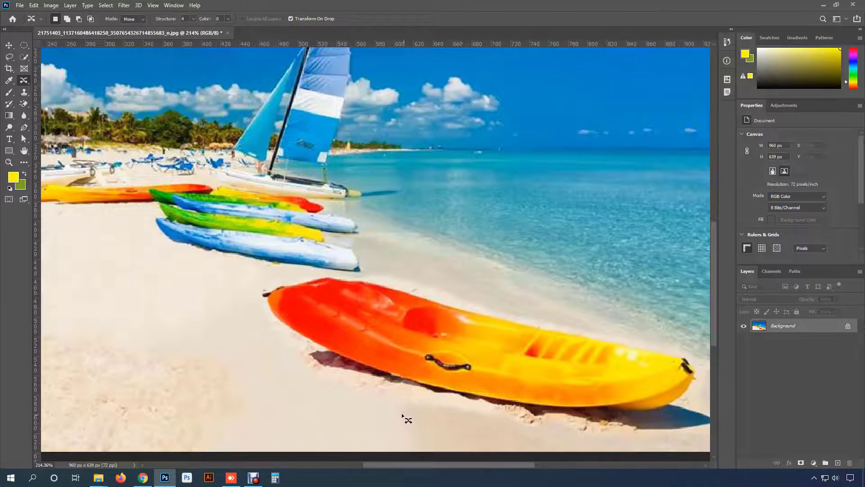
pyautogui.scroll(-3, 401, 397)
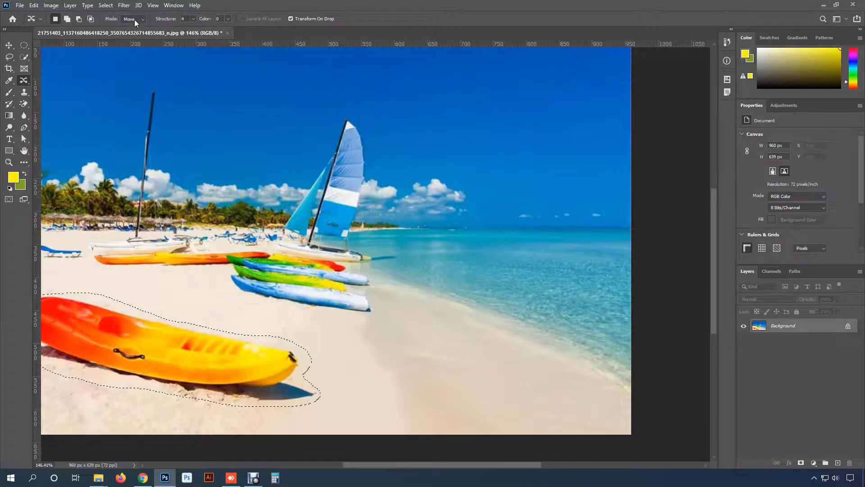
# - Set the Content-Aware Move mode to Extend, place a copy of the kayak on the sand near the waterline, and deselect
pyautogui.click(133, 19)
pyautogui.click(129, 33)
pyautogui.moveTo(120, 331); pyautogui.dragTo(432, 357)
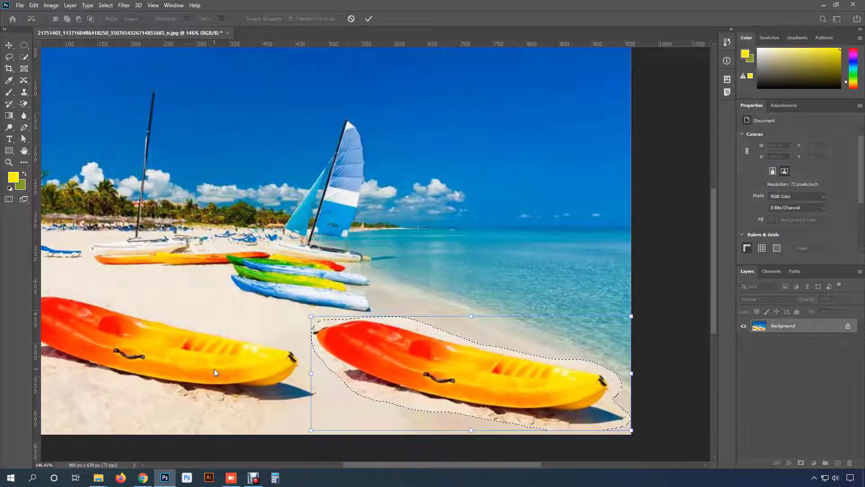
pyautogui.click(369, 20)
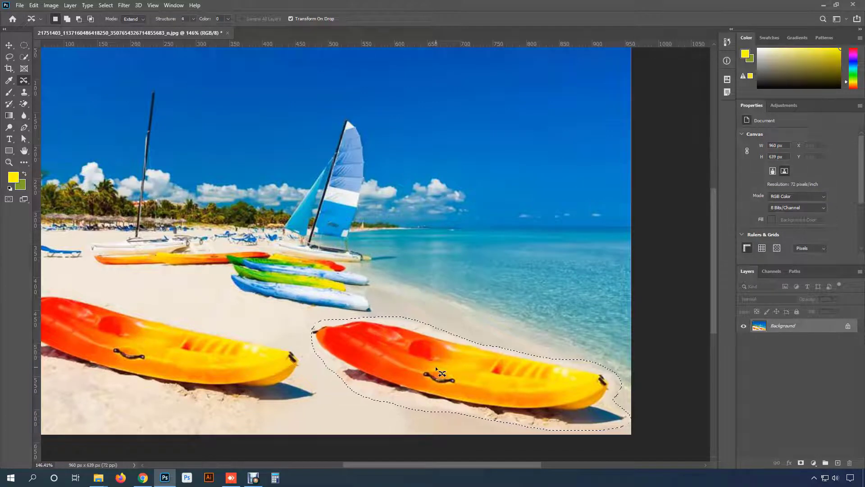
pyautogui.hotkey('ctrl', 'd')
pyautogui.scroll(-3, 449, 363)
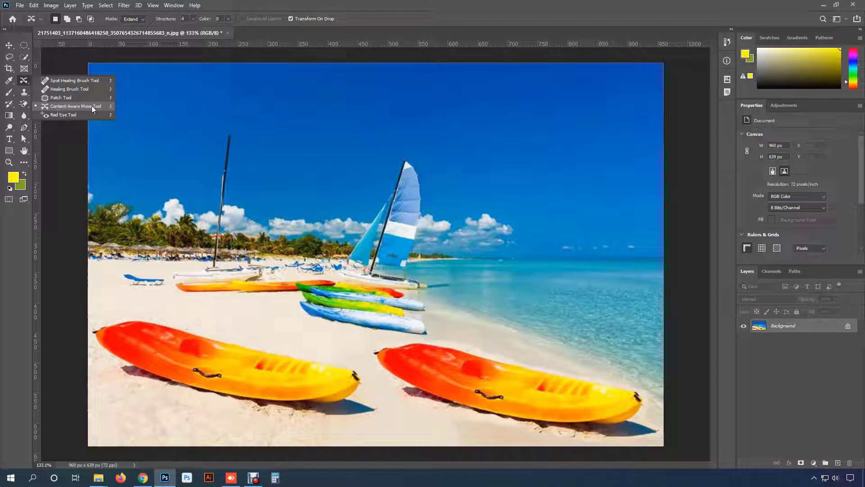
# - Undo the deselection and the kayak duplication so only the original kayak is outlined
pyautogui.click(33, 6)
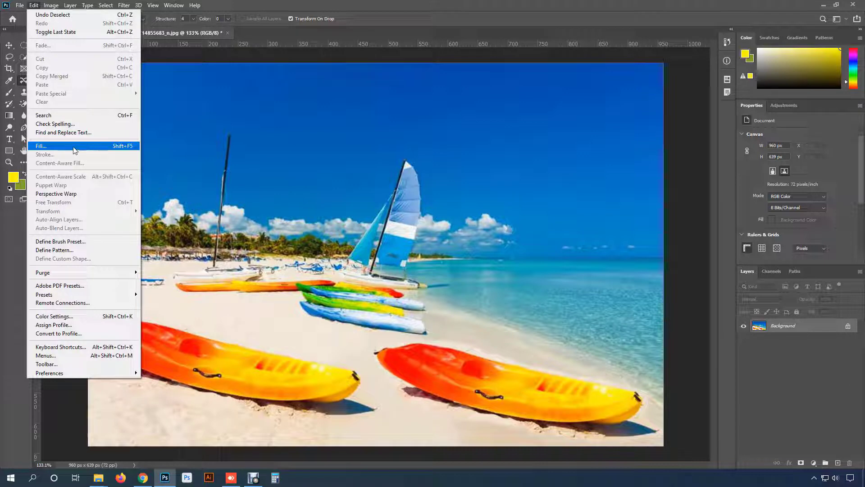
pyautogui.click(256, 317)
pyautogui.hotkey('ctrl', 'z')
pyautogui.hotkey('ctrl', 'z')
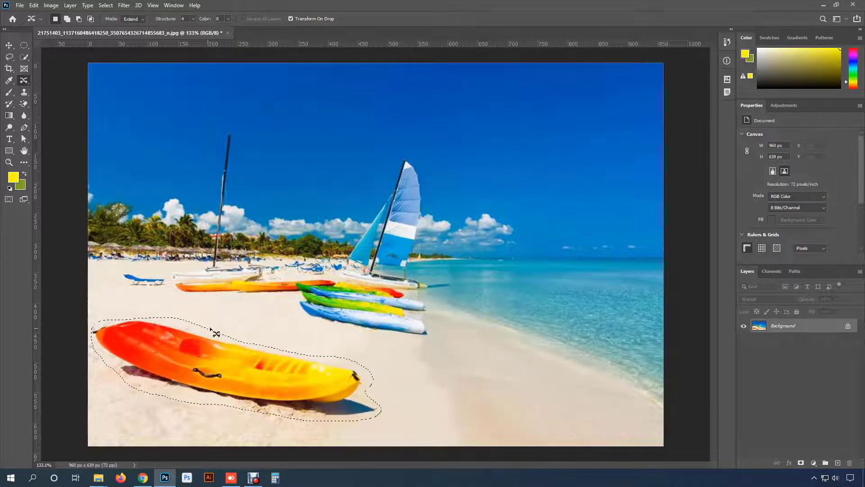
# - Fill the kayak selection using Content-Aware contents to replace the kayak with sand
pyautogui.click(33, 5)
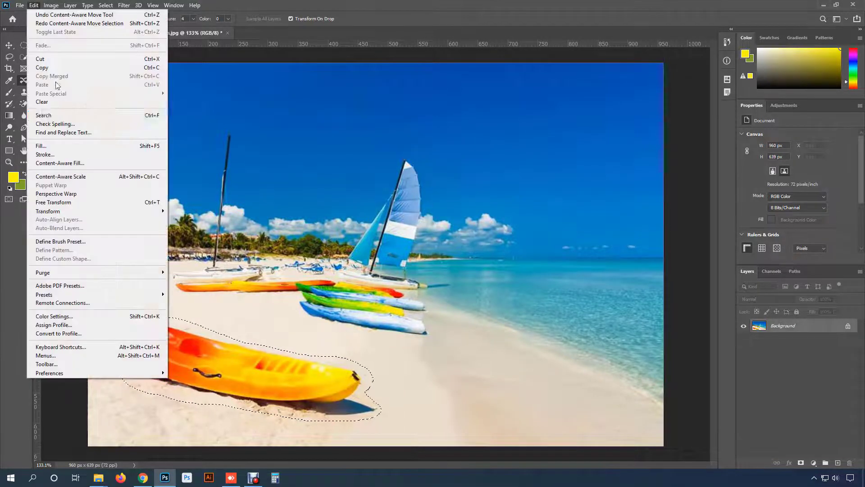
pyautogui.click(96, 146)
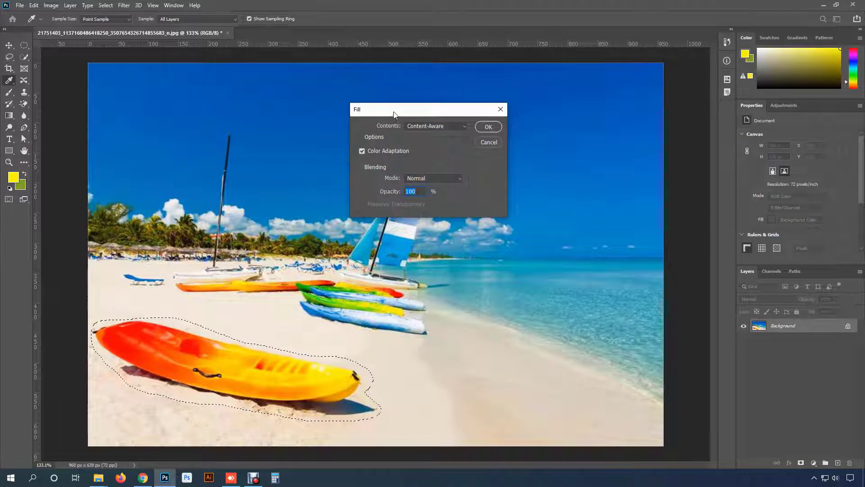
pyautogui.moveTo(393, 113); pyautogui.dragTo(363, 84)
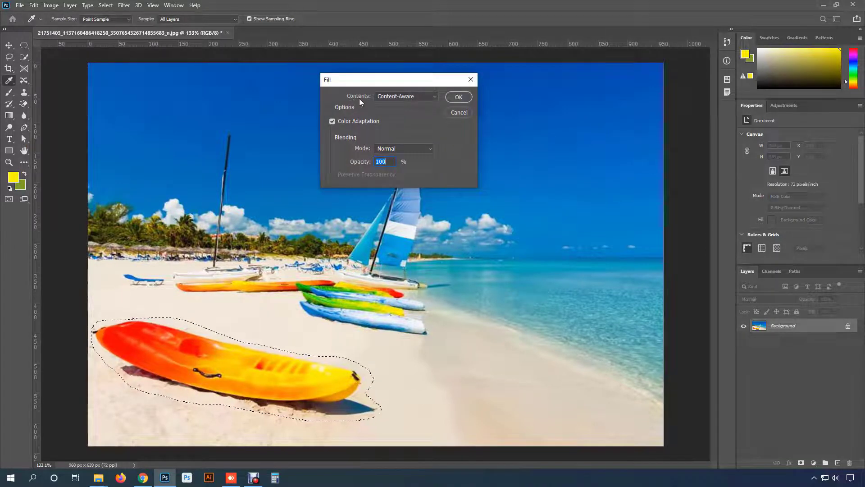
pyautogui.click(433, 97)
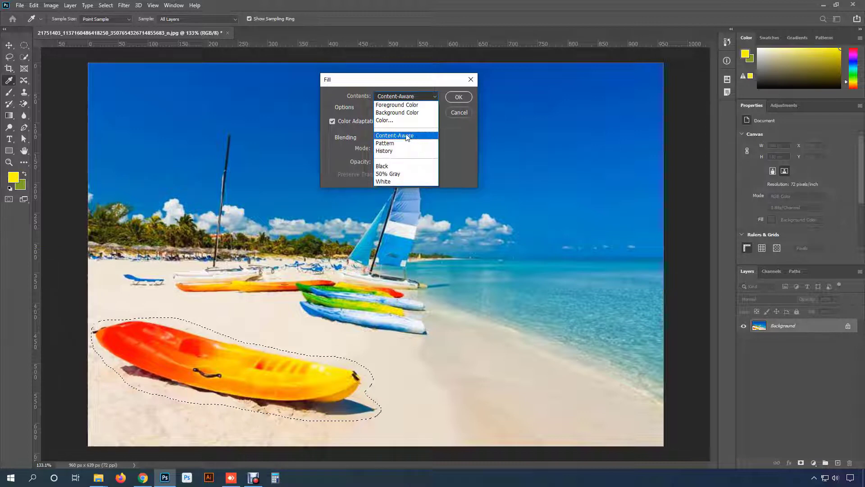
pyautogui.click(424, 136)
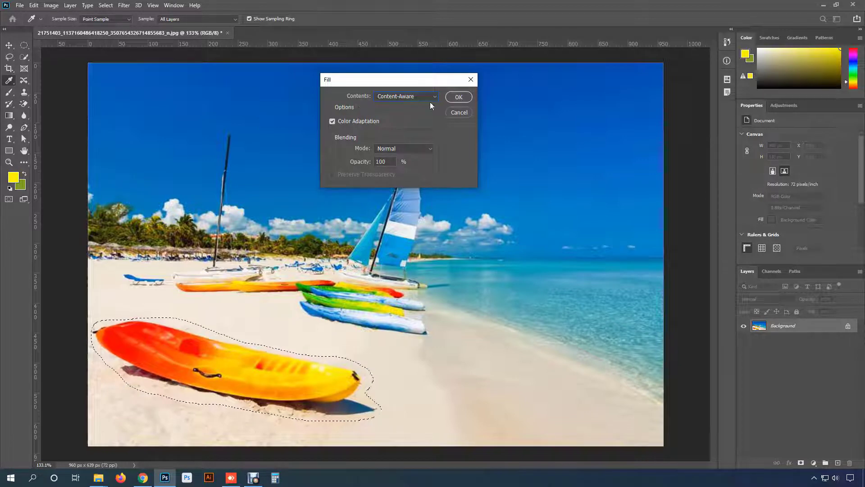
pyautogui.click(456, 98)
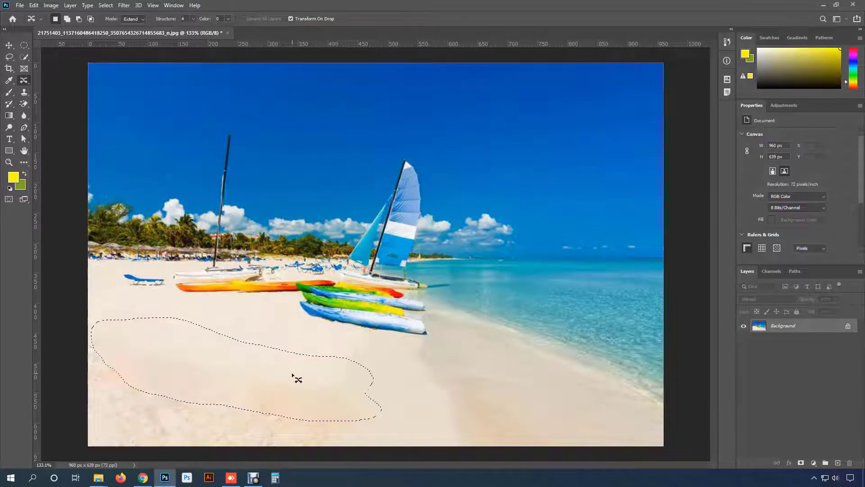
# - Deselect the filled area and inspect the sand where the kayak was removed
pyautogui.hotkey('ctrl', 'd')
pyautogui.scroll(-1, 305, 387)
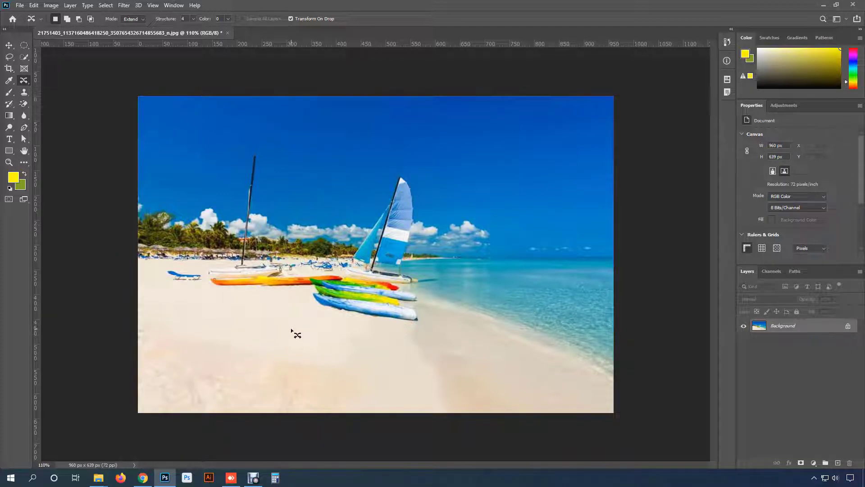
pyautogui.scroll(1, 292, 332)
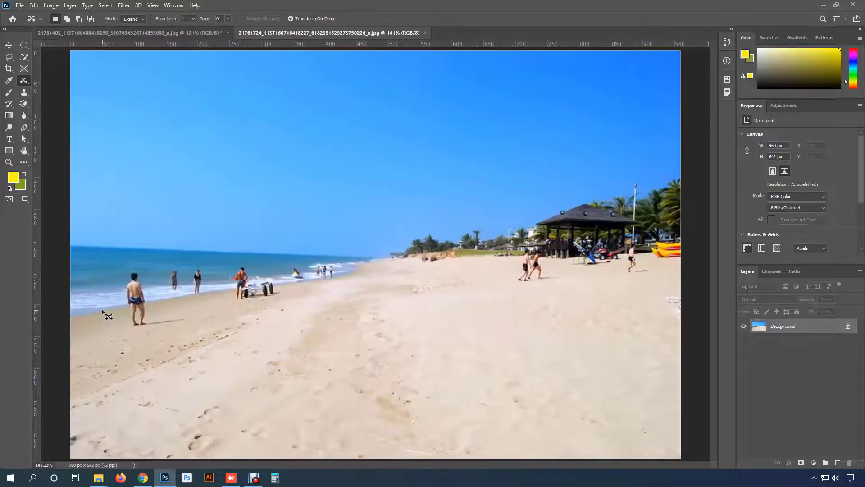
pyautogui.scroll(6, 107, 315)
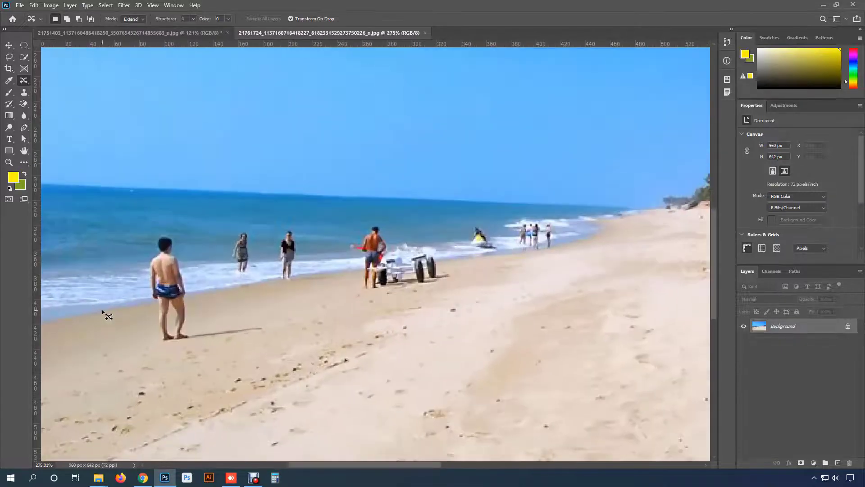
# - Outline the man in blue swim trunks together with his shadow on the second beach photo
pyautogui.scroll(3, 107, 316)
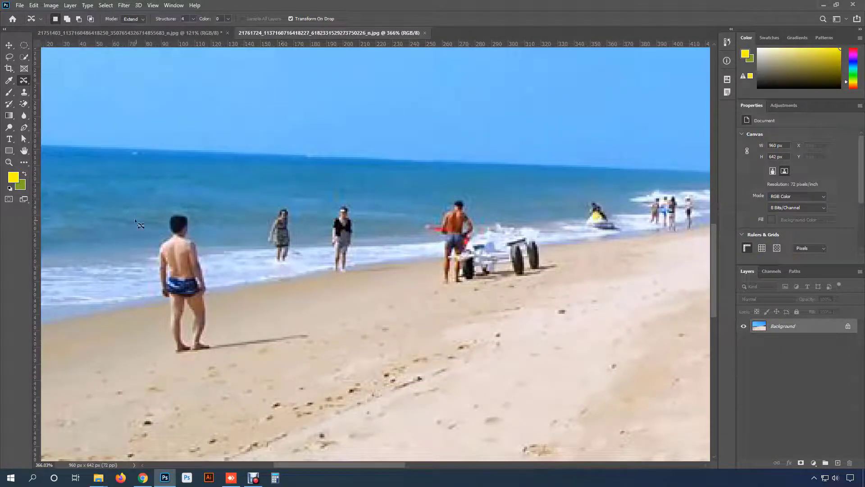
pyautogui.moveTo(159, 231); pyautogui.dragTo(160, 220)
pyautogui.moveTo(212, 275)
pyautogui.mouseDown()
pyautogui.moveTo(218, 332)
pyautogui.moveTo(278, 332)
pyautogui.moveTo(195, 359)
pyautogui.moveTo(170, 344)
pyautogui.moveTo(153, 239)
pyautogui.mouseUp()
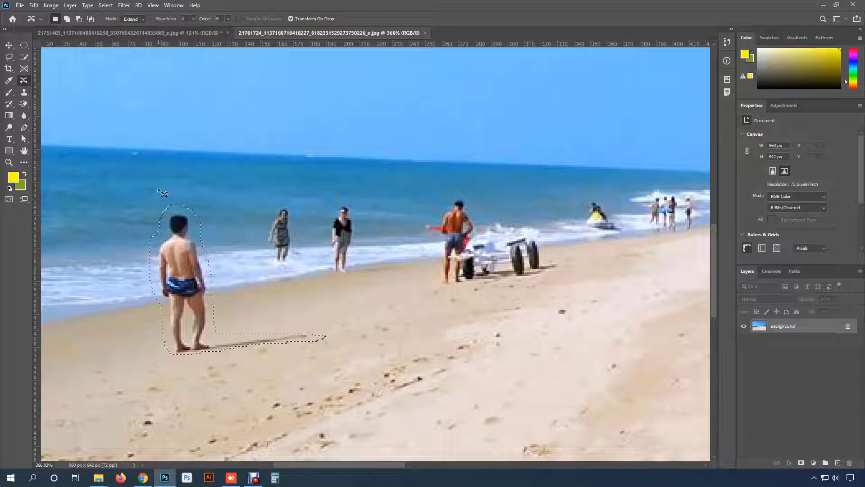
# - Fill the outlined man and shadow with Content-Aware contents, deselect, and check the cleaned beach
pyautogui.click(33, 5)
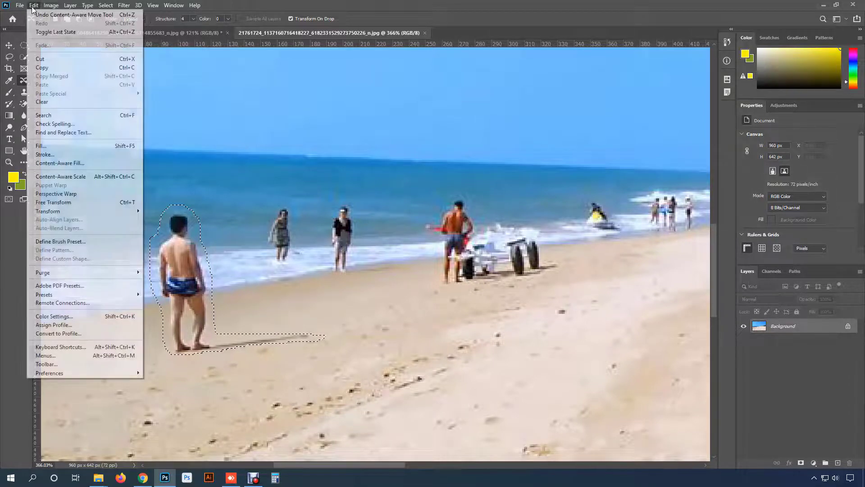
pyautogui.click(85, 146)
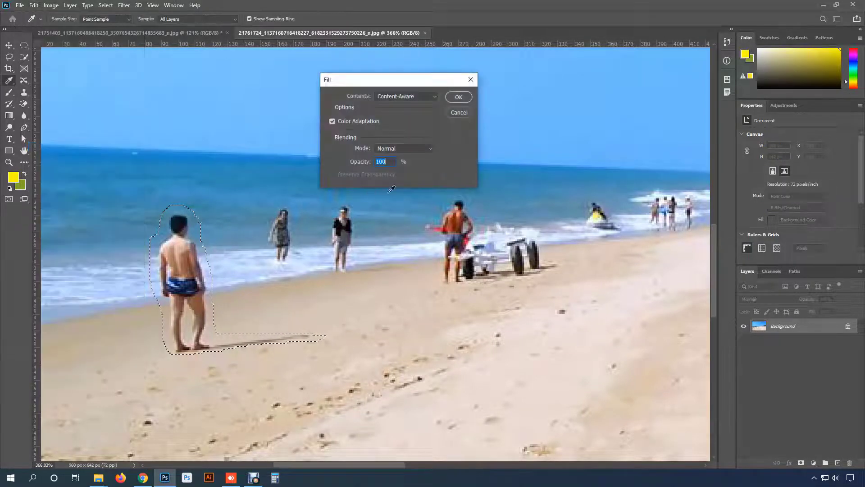
pyautogui.click(459, 97)
pyautogui.press('j')
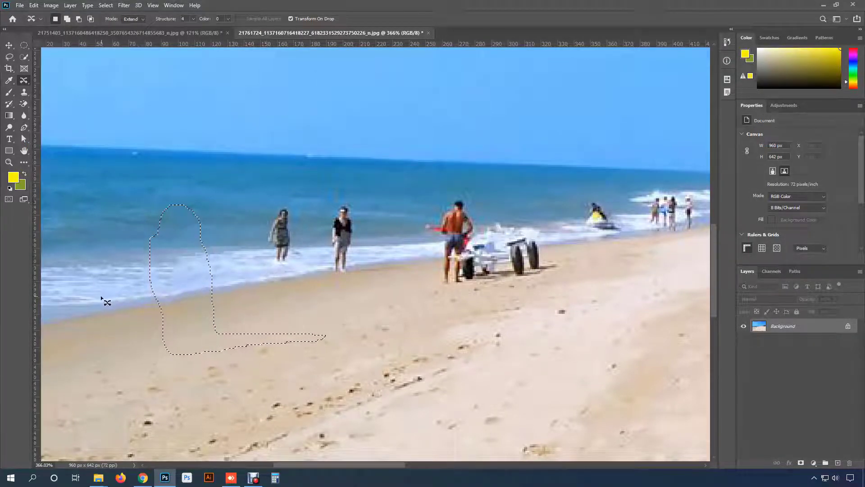
pyautogui.hotkey('ctrl', 'd')
pyautogui.scroll(-3, 155, 289)
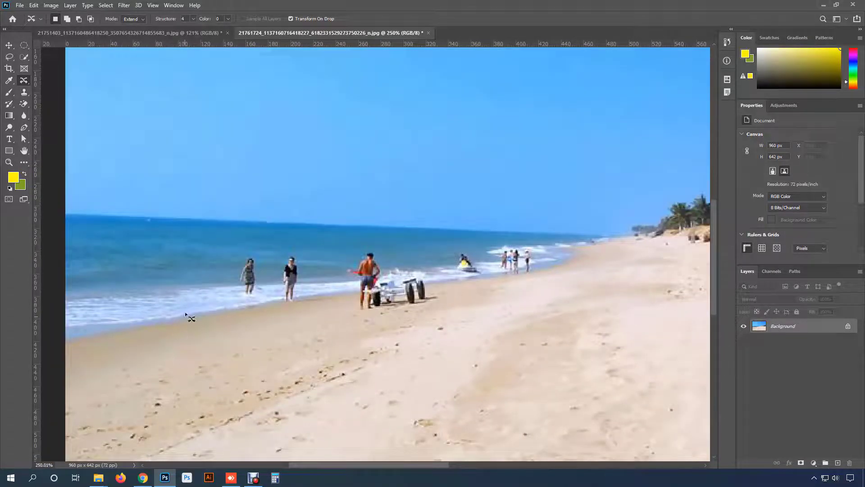
# - Draw a Lasso selection around the woman standing in the shallow surf, farthest from the cart
pyautogui.scroll(2, 192, 234)
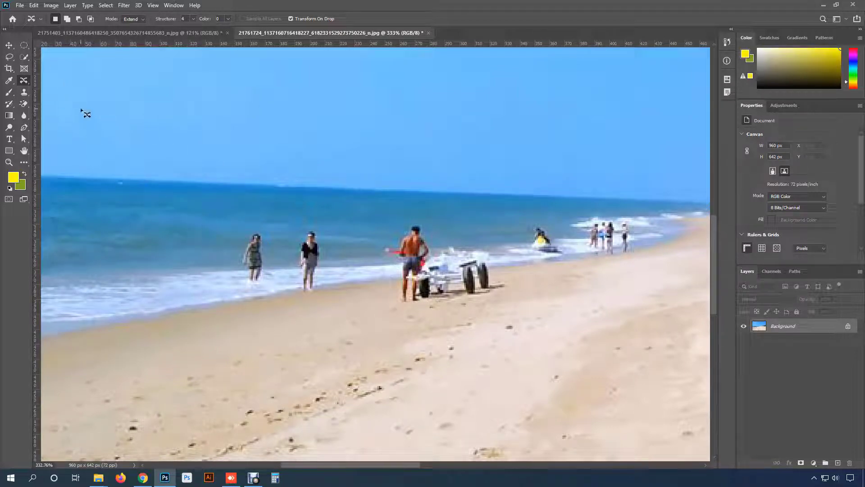
pyautogui.scroll(2, 219, 256)
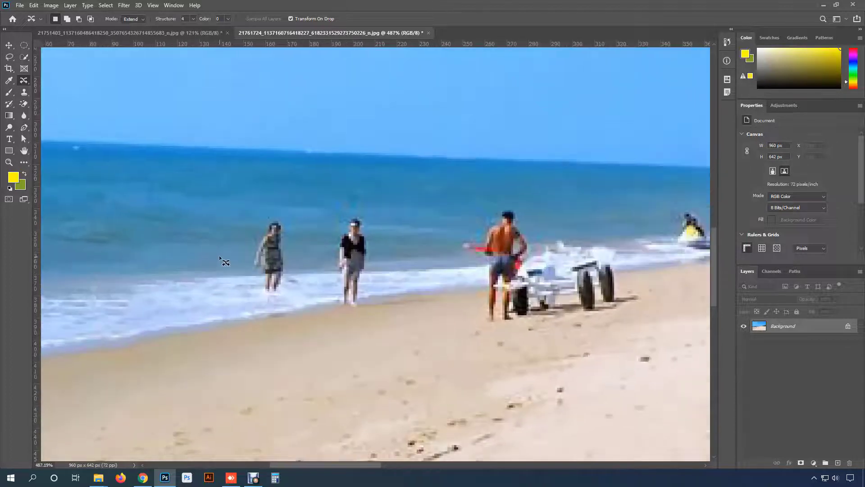
pyautogui.rightClick(24, 80)
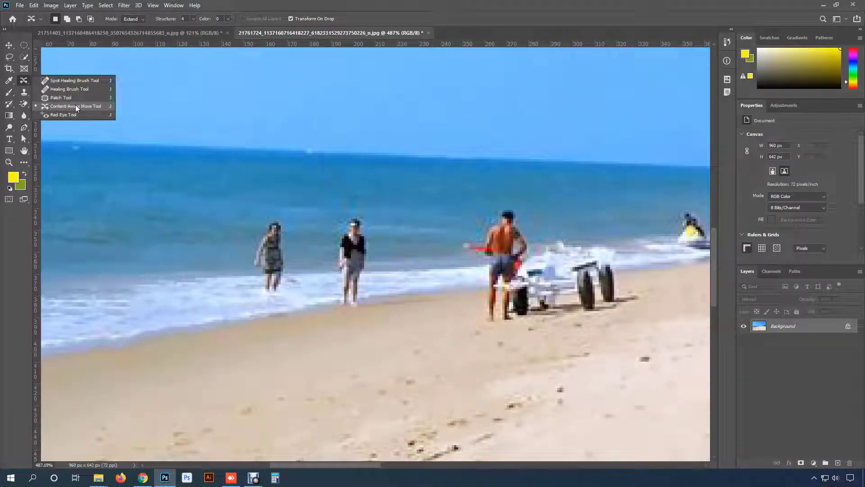
pyautogui.click(9, 57)
pyautogui.rightClick(9, 56)
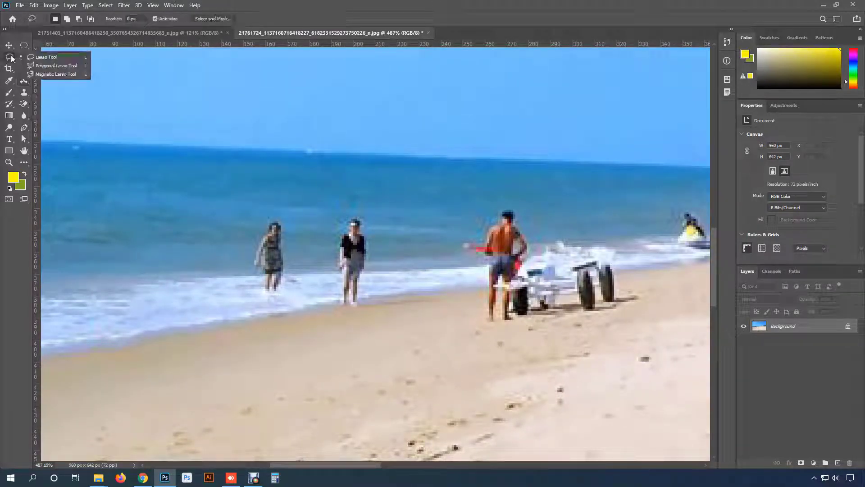
pyautogui.click(46, 58)
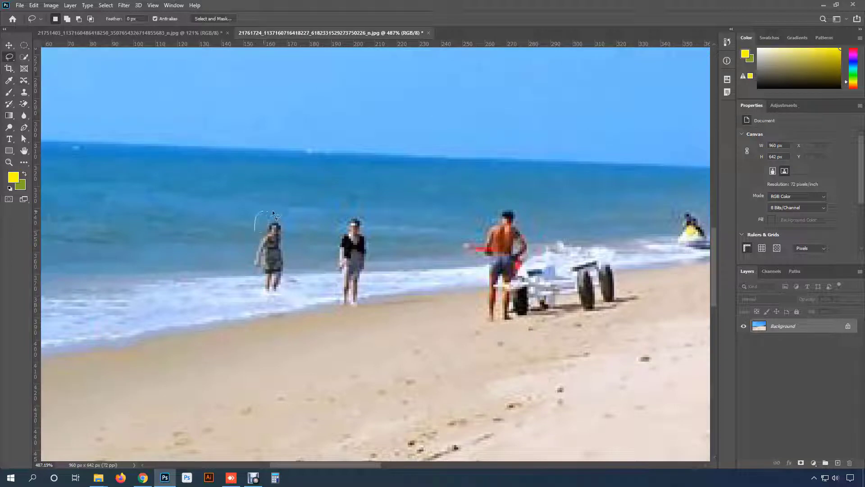
pyautogui.moveTo(295, 259)
pyautogui.mouseDown()
pyautogui.moveTo(277, 295)
pyautogui.moveTo(264, 294)
pyautogui.moveTo(255, 284)
pyautogui.moveTo(255, 227)
pyautogui.mouseUp()
# - Fill the selected woman in the surf with Content-Aware contents and deselect
pyautogui.click(34, 5)
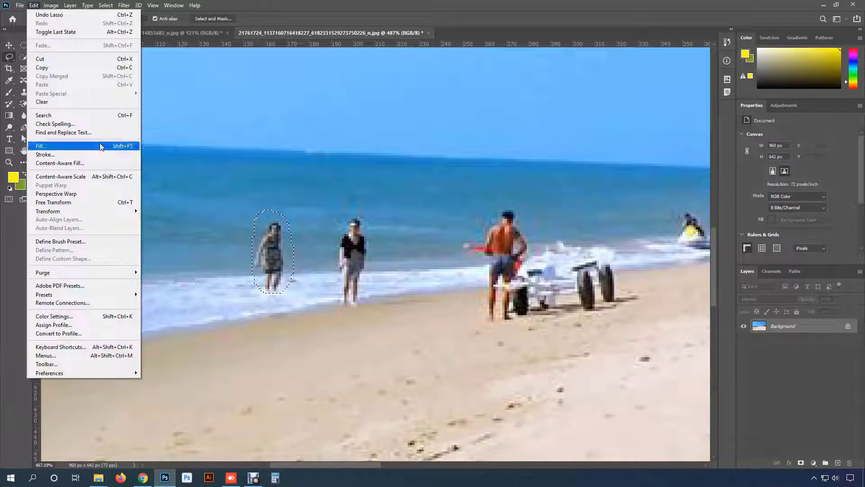
pyautogui.click(45, 145)
pyautogui.click(453, 96)
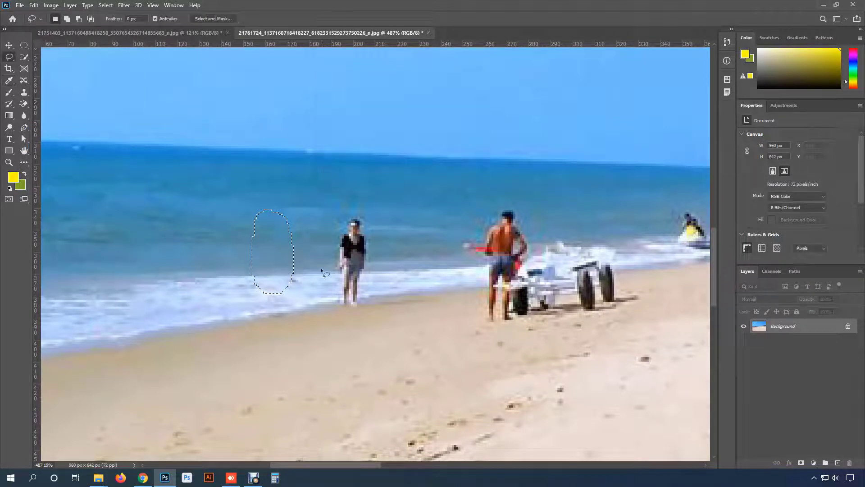
pyautogui.hotkey('ctrl', 'd')
# - Draw a Lasso selection around the remaining woman in the black top at the waterline
pyautogui.moveTo(24, 81); pyautogui.dragTo(80, 106)
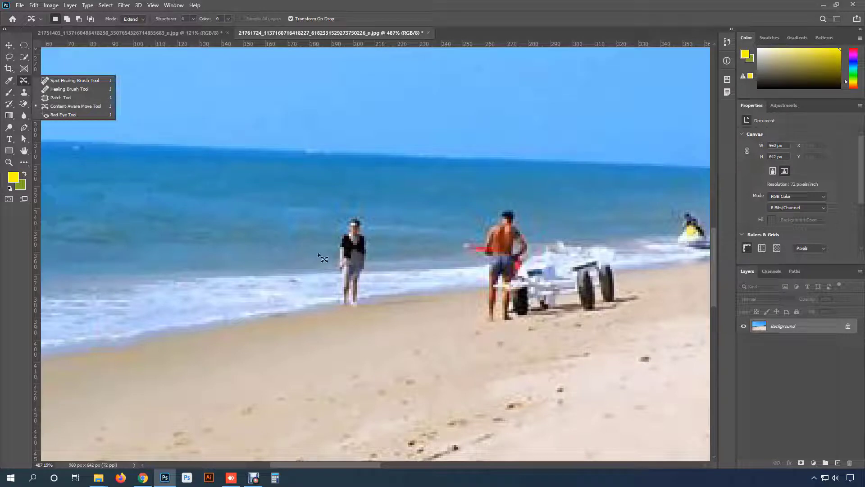
pyautogui.click(9, 56)
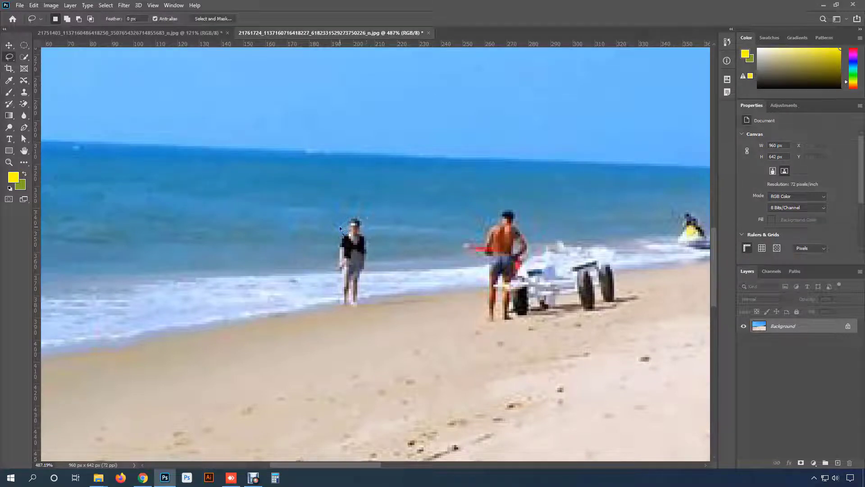
pyautogui.moveTo(379, 267)
pyautogui.mouseDown()
pyautogui.moveTo(363, 308)
pyautogui.moveTo(344, 311)
pyautogui.moveTo(330, 280)
pyautogui.moveTo(339, 227)
pyautogui.mouseUp()
# - Use the Content-Aware Move tool in Move mode to shift the selected woman along the shoreline away from the cart, and commit the transform
pyautogui.rightClick(25, 80)
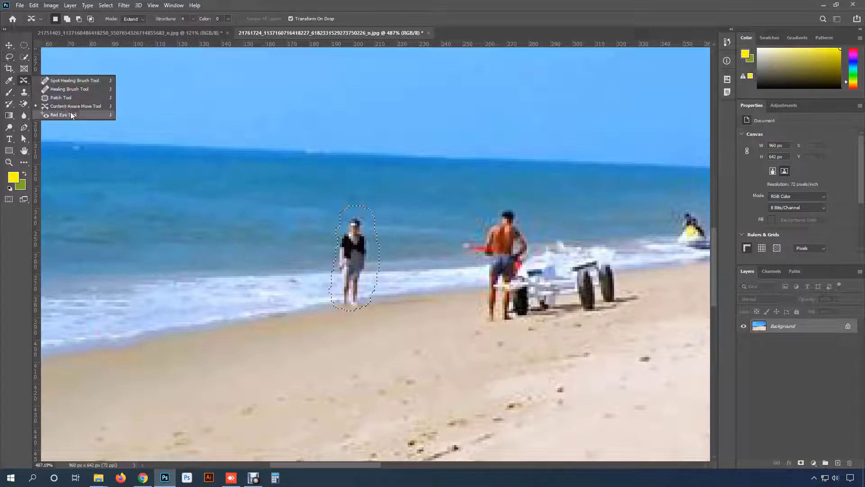
pyautogui.click(64, 107)
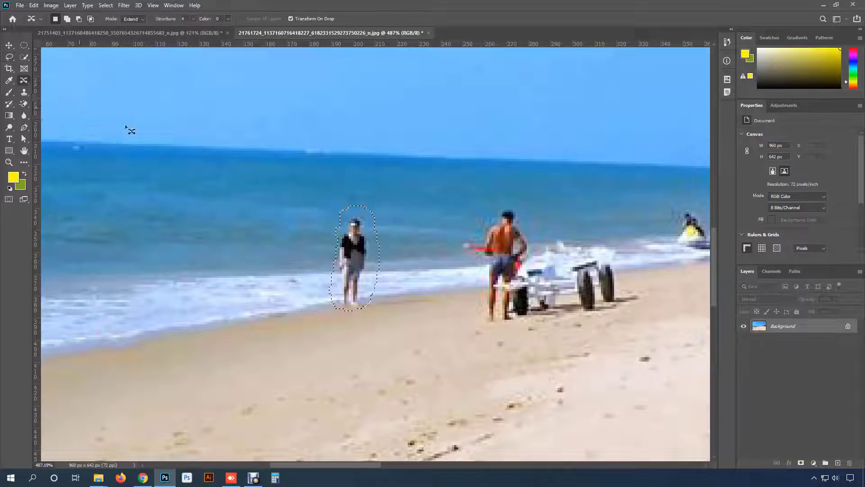
pyautogui.click(134, 20)
pyautogui.click(134, 28)
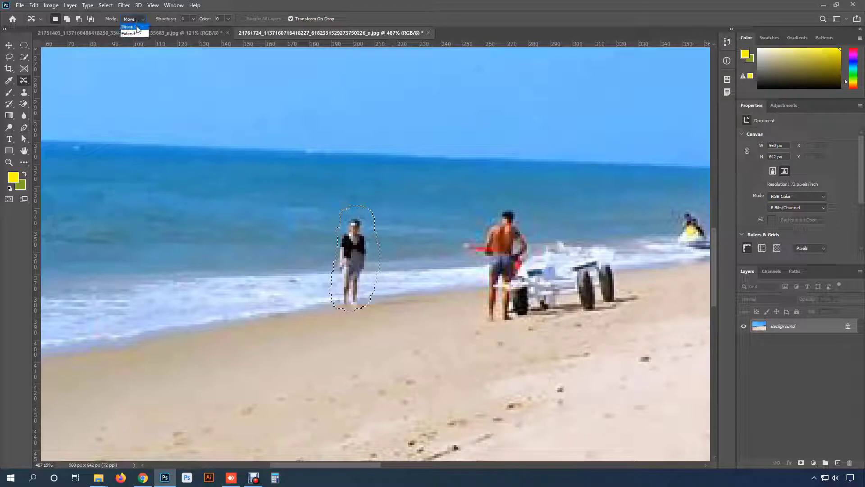
pyautogui.moveTo(359, 260); pyautogui.dragTo(273, 262)
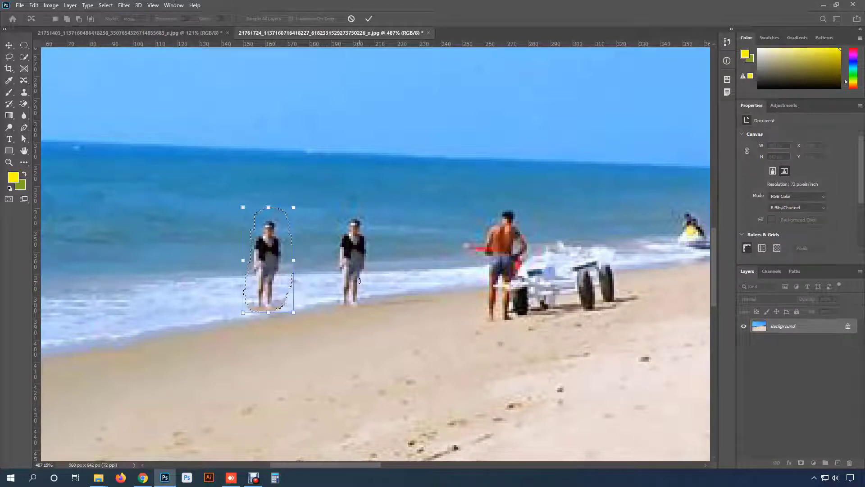
pyautogui.click(368, 19)
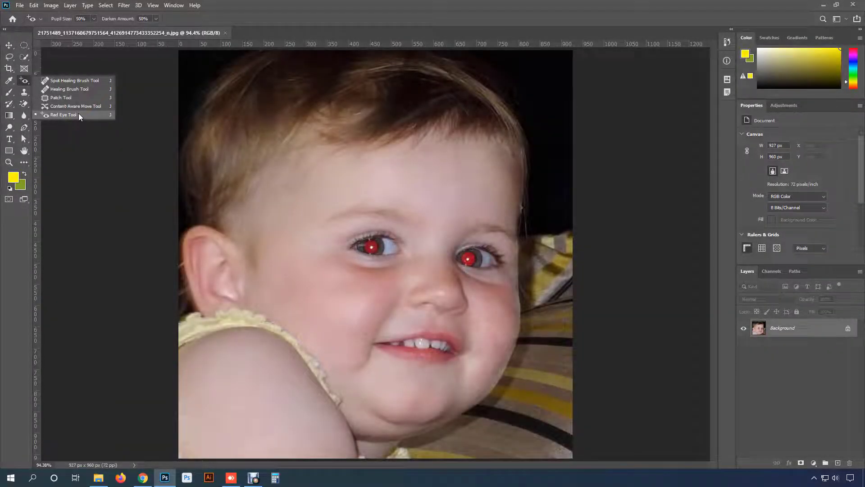
# - Remove the red-eye effect from both of the child's pupils with the Red Eye tool
pyautogui.click(78, 114)
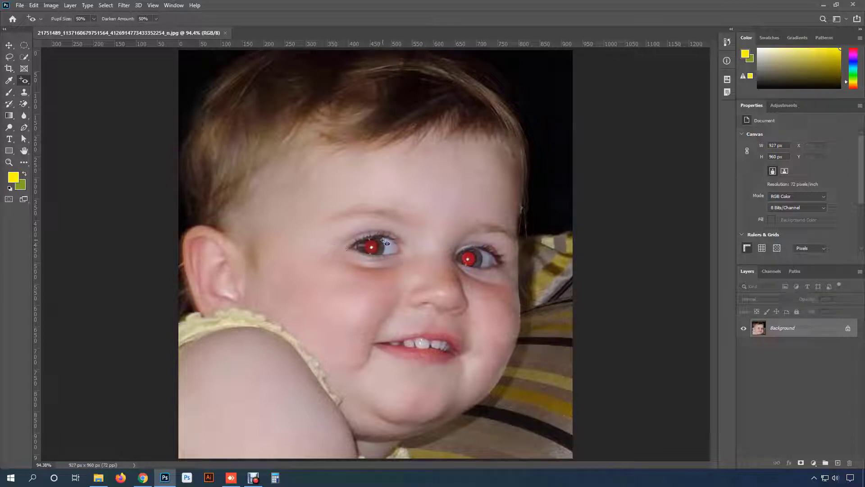
pyautogui.rightClick(27, 82)
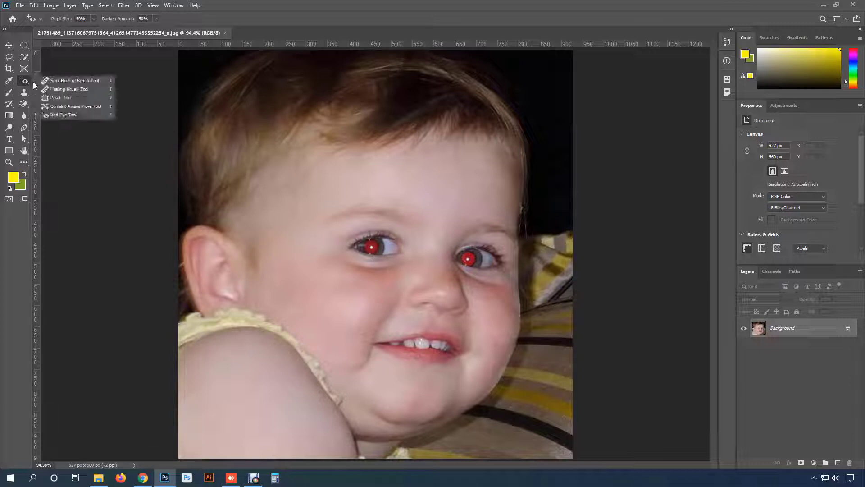
pyautogui.click(75, 116)
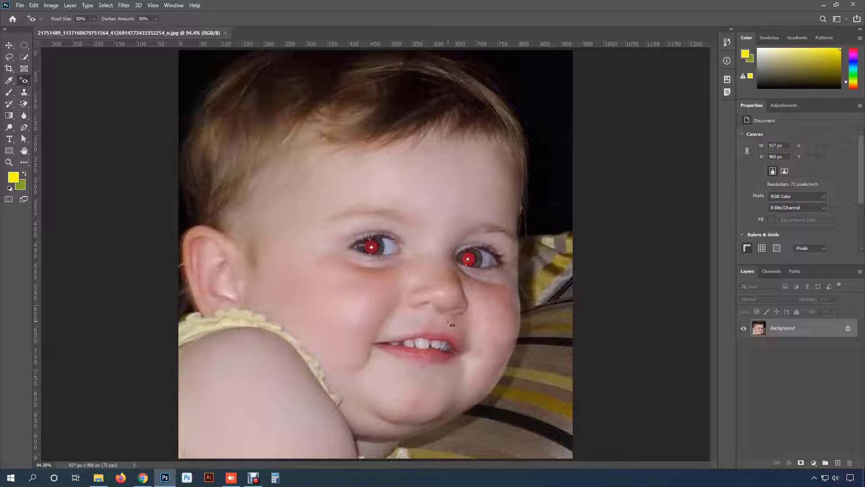
pyautogui.scroll(1, 448, 321)
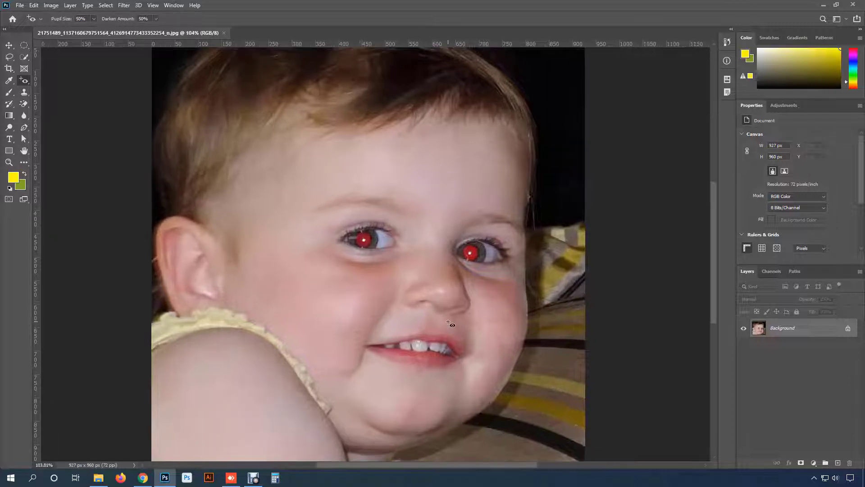
pyautogui.click(364, 237)
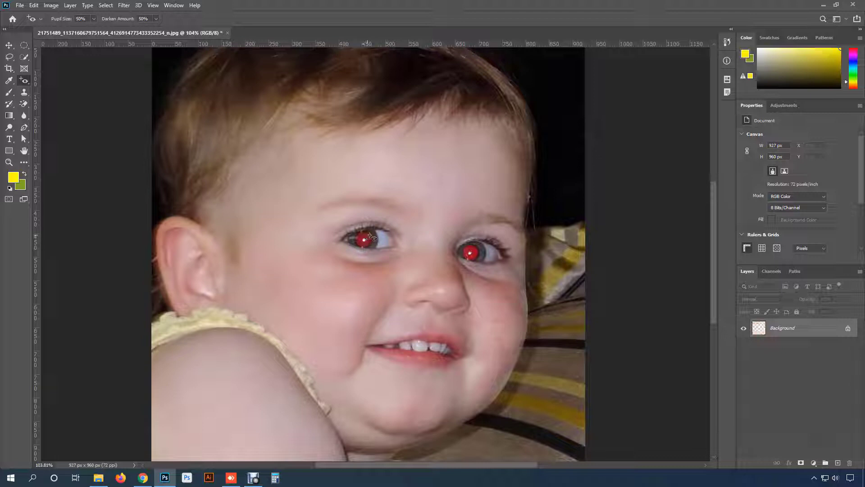
pyautogui.click(470, 252)
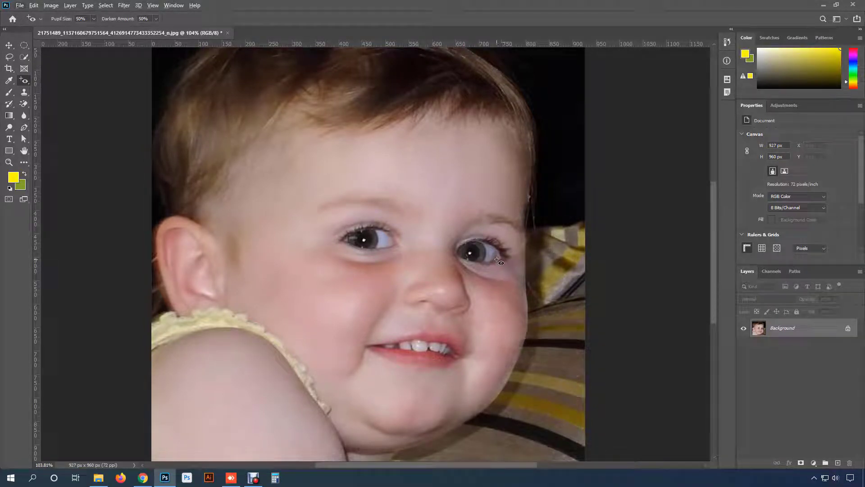
# - Try the Red Eye tool on the child's red lower lip and undo the correction
pyautogui.rightClick(23, 80)
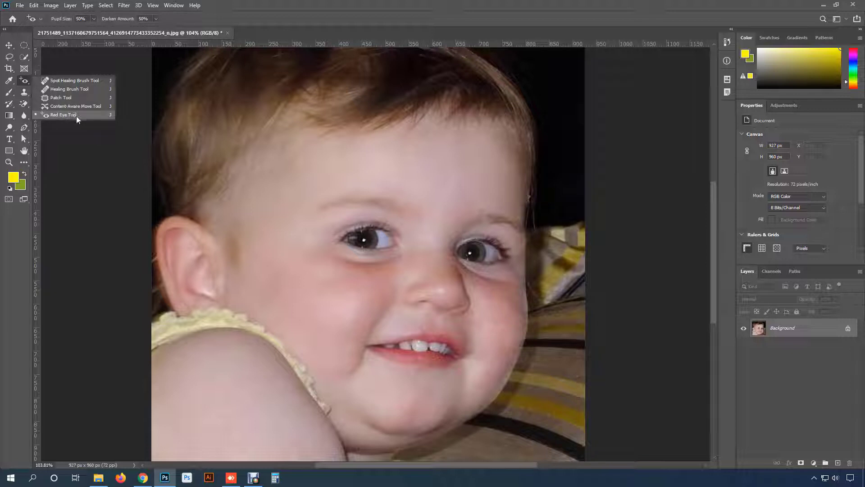
pyautogui.click(76, 115)
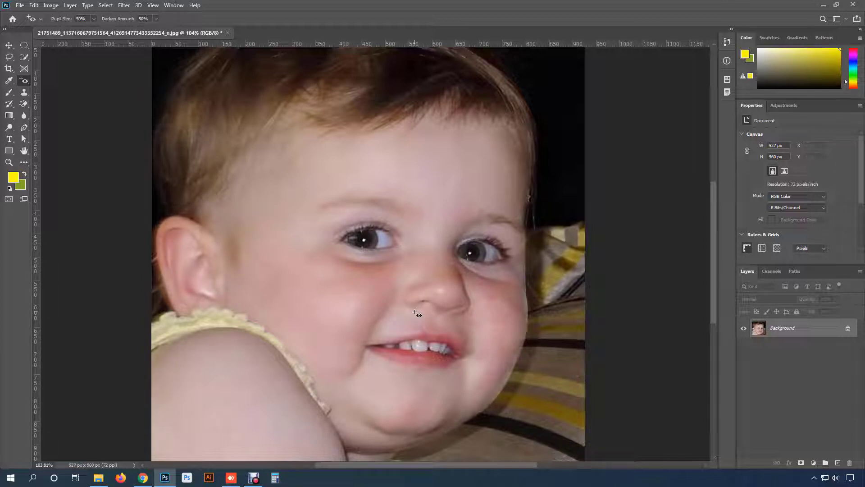
pyautogui.scroll(2, 415, 315)
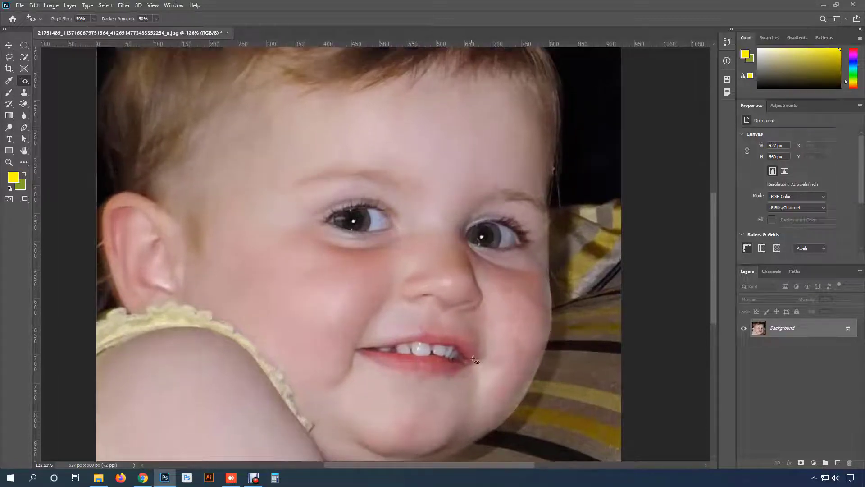
pyautogui.click(426, 365)
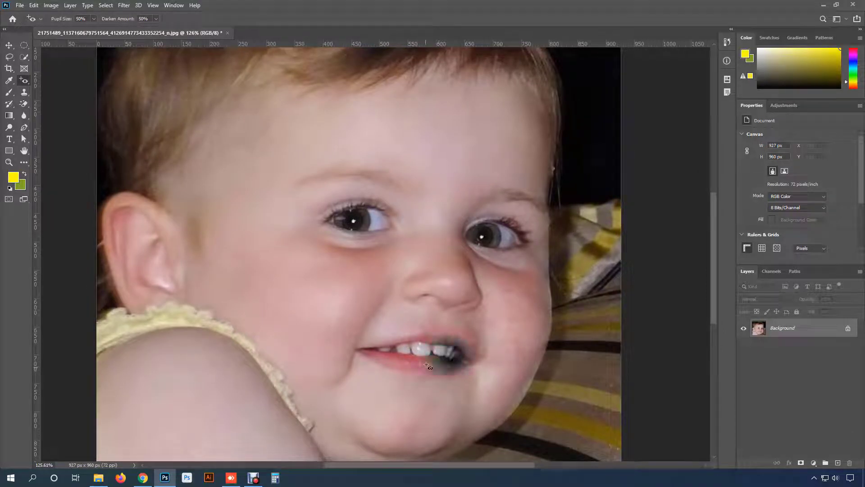
pyautogui.hotkey('ctrl', 'z')
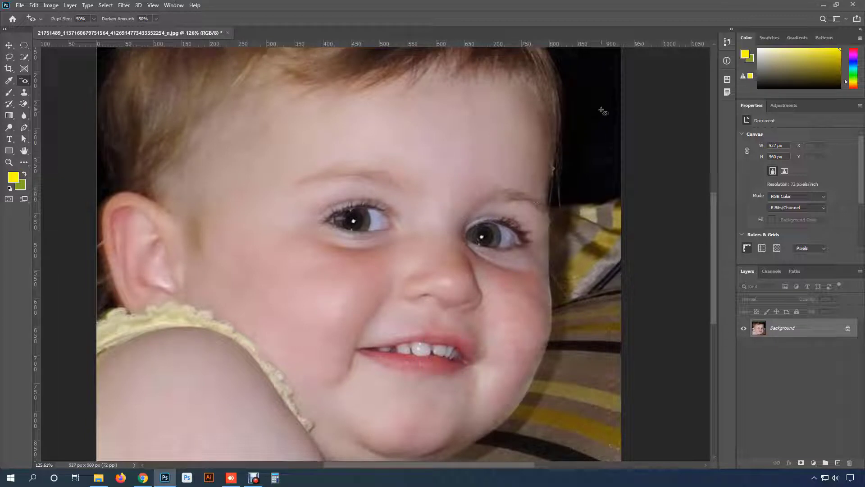
pyautogui.click(444, 129)
pyautogui.moveTo(599, 293); pyautogui.dragTo(569, 280)
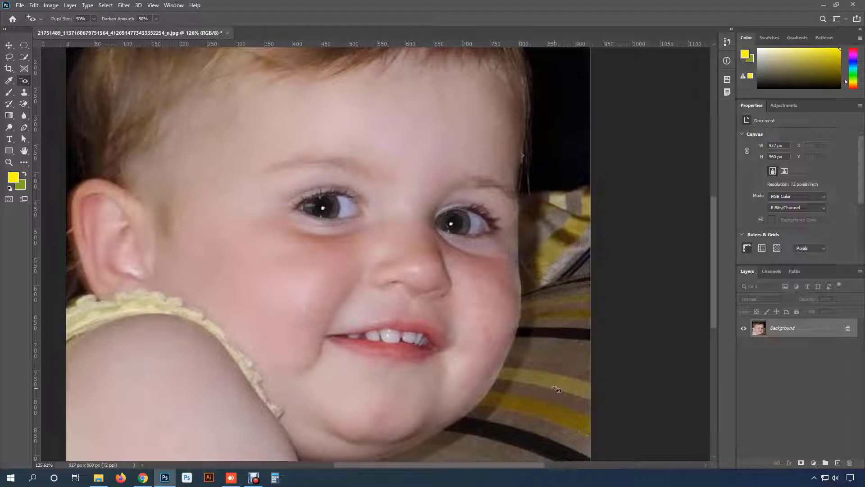
pyautogui.scroll(-2, 543, 345)
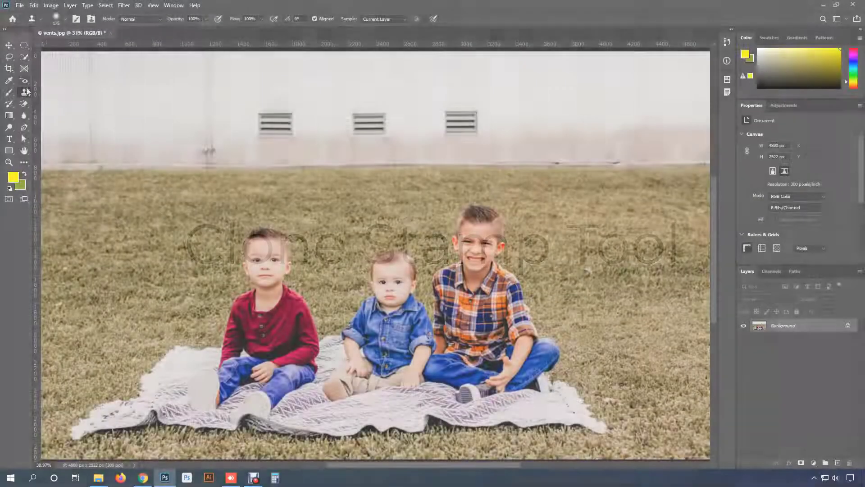
# - Activate the Clone Stamp tool for working on the vents along the white wall in vents.jpg
pyautogui.rightClick(25, 91)
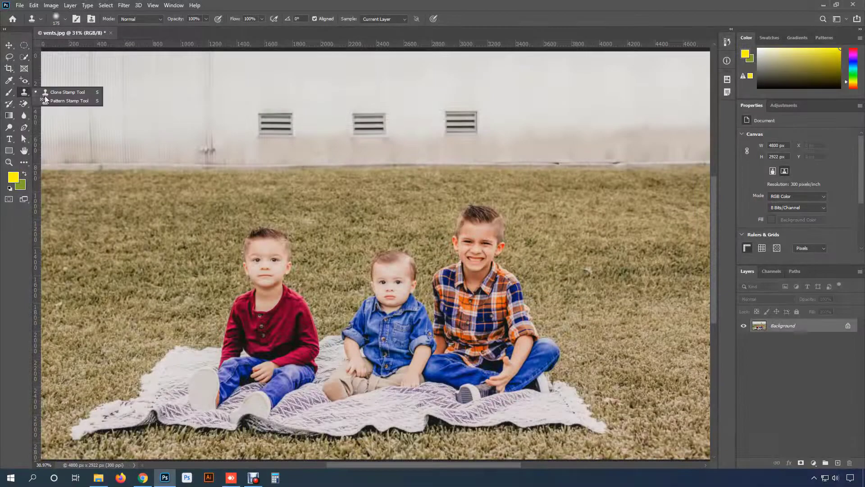
pyautogui.click(75, 93)
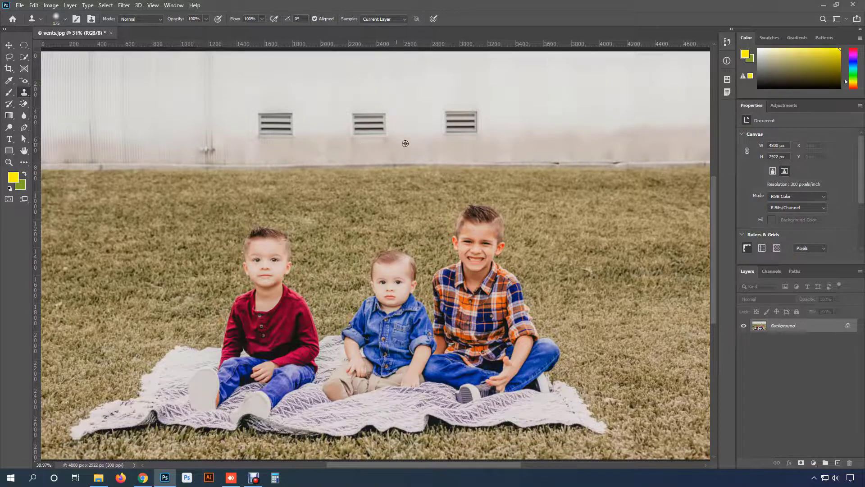
pyautogui.scroll(6, 405, 144)
pyautogui.moveTo(448, 230); pyautogui.dragTo(432, 266)
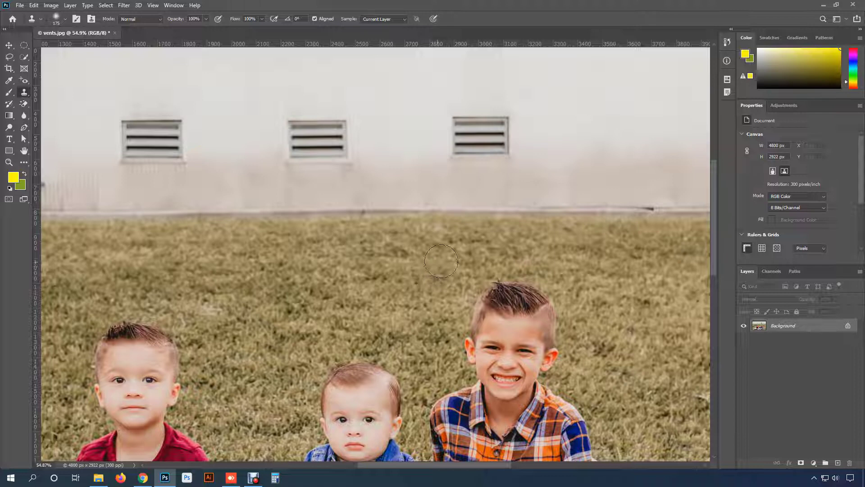
# - Try painting cloned wall texture over the vent above the boy in the plaid shirt, and undo the strokes
pyautogui.moveTo(450, 260); pyautogui.dragTo(346, 302)
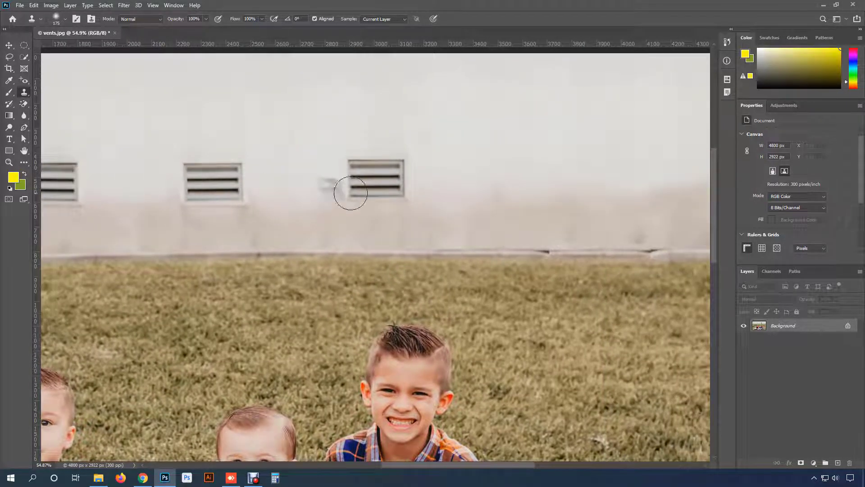
pyautogui.moveTo(399, 180); pyautogui.dragTo(375, 185)
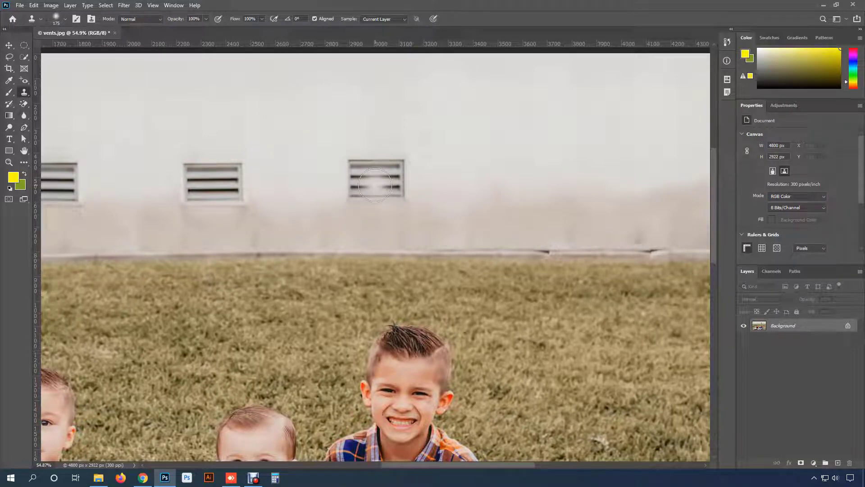
pyautogui.hotkey('ctrl', 'z')
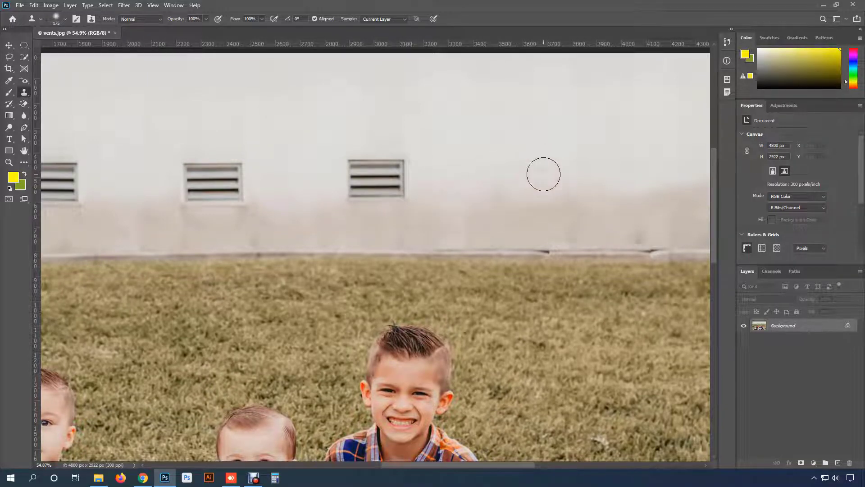
pyautogui.scroll(-1, 542, 176)
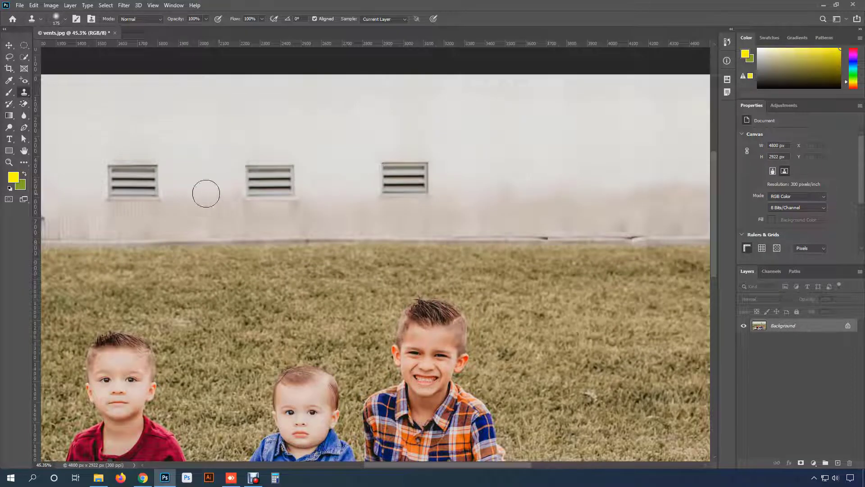
pyautogui.moveTo(337, 181); pyautogui.dragTo(358, 186)
pyautogui.hotkey('ctrl', 'z')
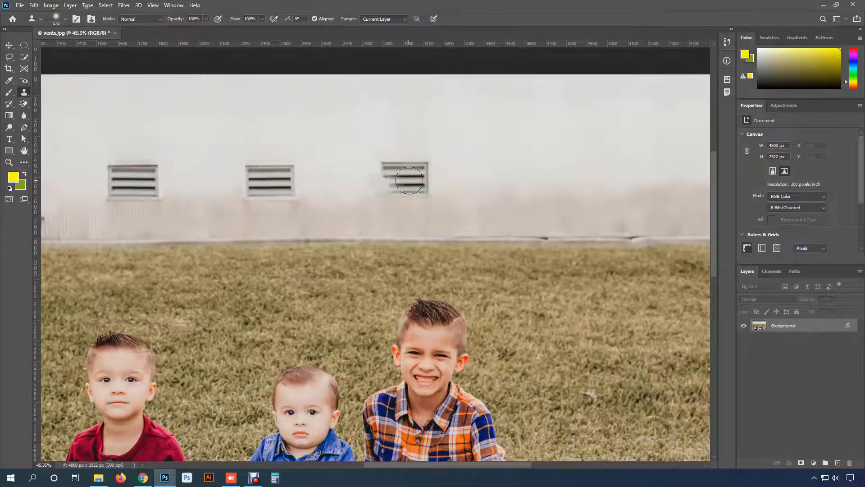
pyautogui.moveTo(394, 180)
pyautogui.mouseDown()
pyautogui.moveTo(422, 178)
pyautogui.moveTo(405, 172)
pyautogui.mouseUp()
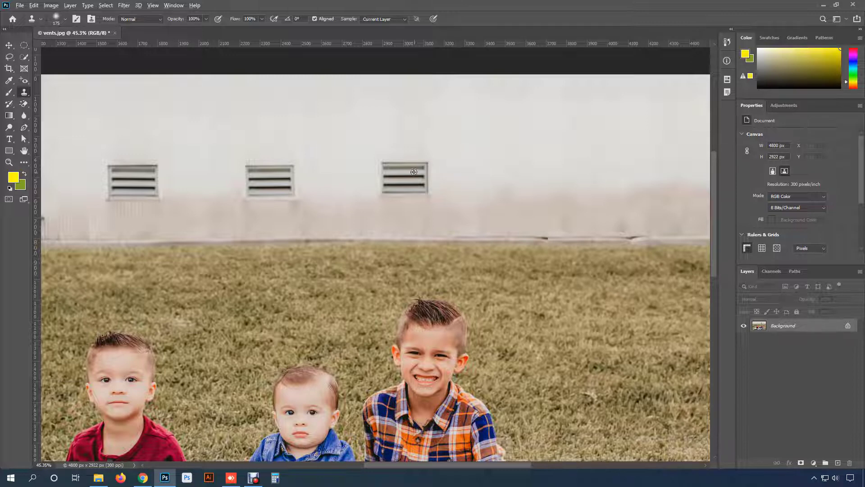
# - Try stamping wall texture into the middle of the rightmost vent with the Clone Stamp, undoing each attempt
pyautogui.scroll(2, 428, 164)
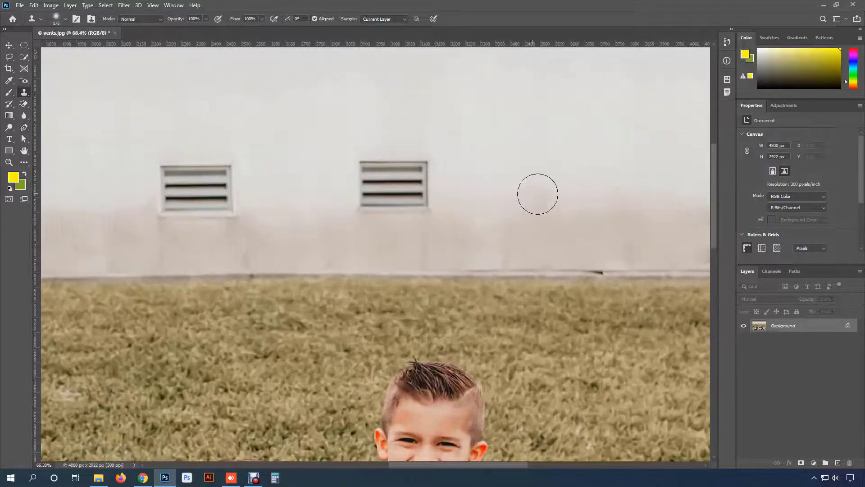
pyautogui.moveTo(538, 194); pyautogui.dragTo(338, 192)
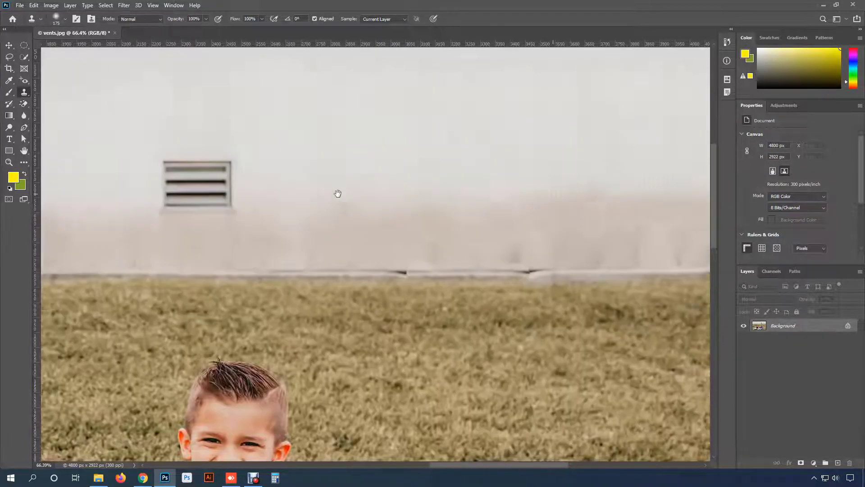
pyautogui.moveTo(171, 212)
pyautogui.mouseDown()
pyautogui.moveTo(239, 209)
pyautogui.moveTo(209, 183)
pyautogui.moveTo(171, 209)
pyautogui.moveTo(184, 180)
pyautogui.moveTo(170, 176)
pyautogui.moveTo(193, 168)
pyautogui.moveTo(171, 177)
pyautogui.mouseUp()
pyautogui.hotkey('ctrl', 'z')
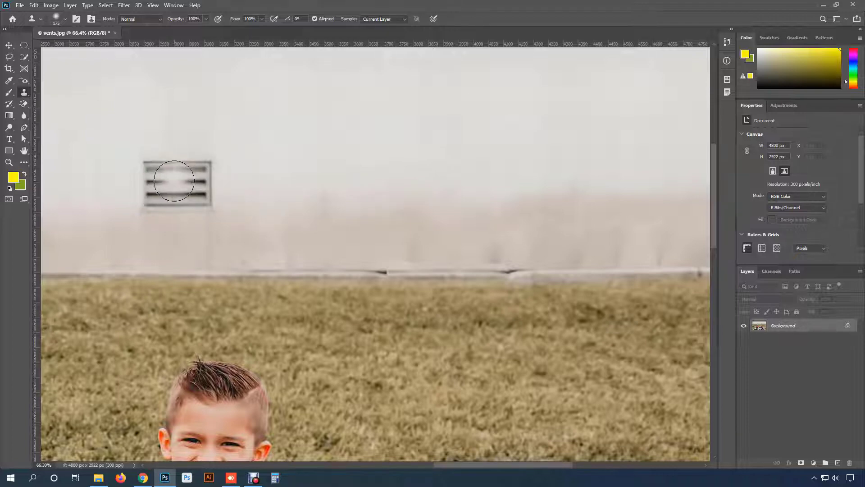
pyautogui.keyDown('alt'); pyautogui.click(178, 186); pyautogui.keyUp('alt')
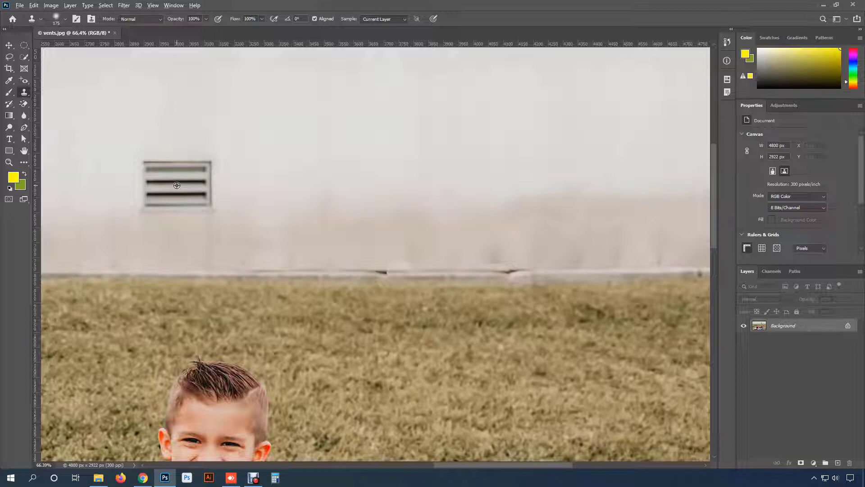
pyautogui.click(177, 185)
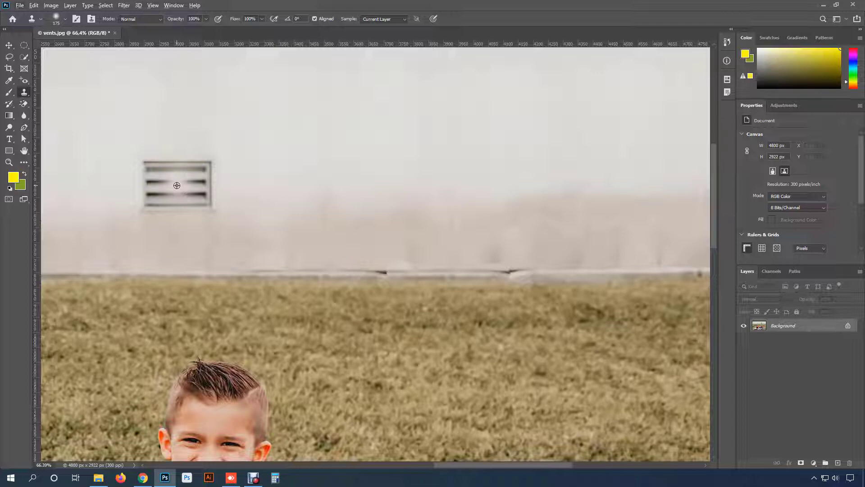
pyautogui.hotkey('ctrl', 'z')
# - Sample the center of the rightmost vent and clone a fourth vent at the same height on the empty wall to its right
pyautogui.click(182, 188)
pyautogui.keyDown('alt'); pyautogui.click(175, 186); pyautogui.keyUp('alt')
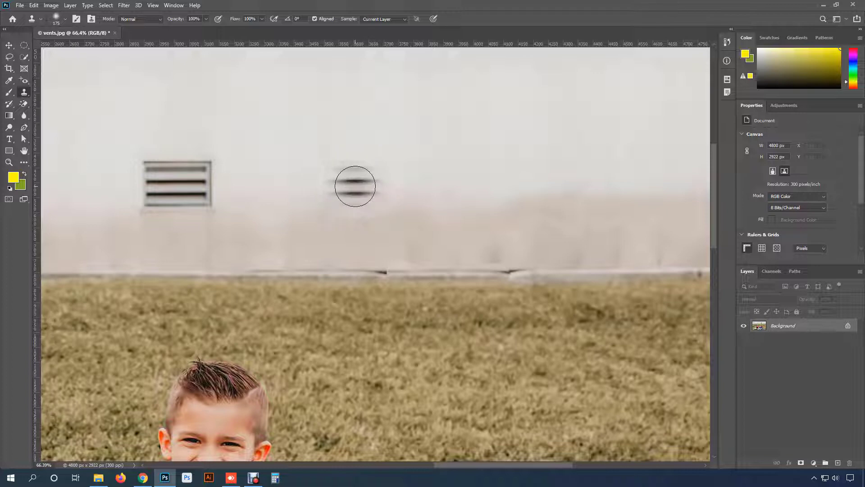
pyautogui.moveTo(355, 186)
pyautogui.mouseDown()
pyautogui.moveTo(363, 175)
pyautogui.moveTo(333, 186)
pyautogui.moveTo(354, 198)
pyautogui.moveTo(378, 186)
pyautogui.moveTo(350, 170)
pyautogui.moveTo(329, 197)
pyautogui.moveTo(377, 193)
pyautogui.moveTo(390, 178)
pyautogui.moveTo(392, 203)
pyautogui.moveTo(365, 168)
pyautogui.moveTo(336, 166)
pyautogui.moveTo(332, 184)
pyautogui.moveTo(340, 201)
pyautogui.moveTo(359, 201)
pyautogui.moveTo(378, 197)
pyautogui.moveTo(396, 170)
pyautogui.moveTo(345, 154)
pyautogui.moveTo(323, 178)
pyautogui.moveTo(318, 199)
pyautogui.moveTo(332, 213)
pyautogui.moveTo(391, 208)
pyautogui.mouseUp()
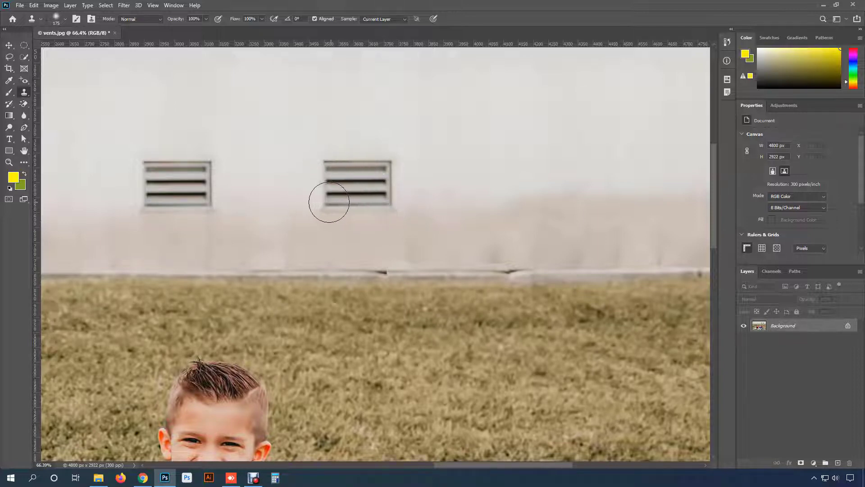
# - Try covering the leftmost vent with cloned wall, aligning the edge between the white wall and the tan base
pyautogui.press('space')
pyautogui.moveTo(277, 192); pyautogui.dragTo(441, 191)
pyautogui.moveTo(303, 193); pyautogui.dragTo(474, 218)
pyautogui.moveTo(285, 243); pyautogui.dragTo(379, 245)
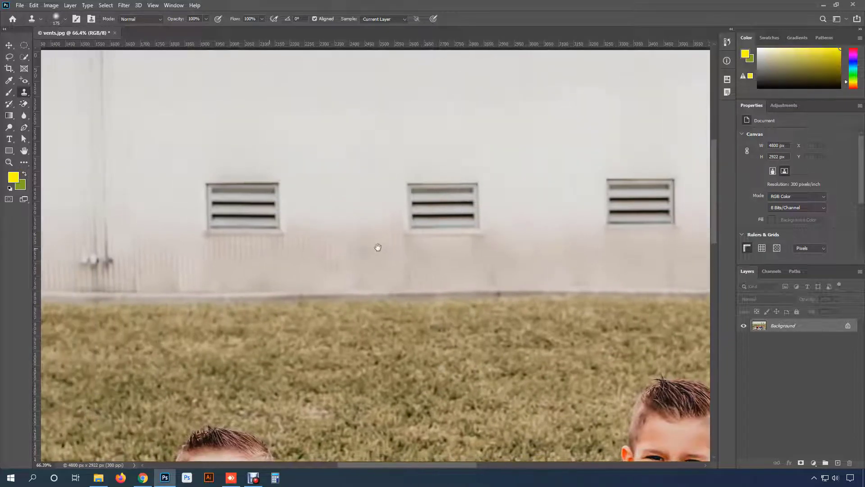
pyautogui.scroll(2, 287, 231)
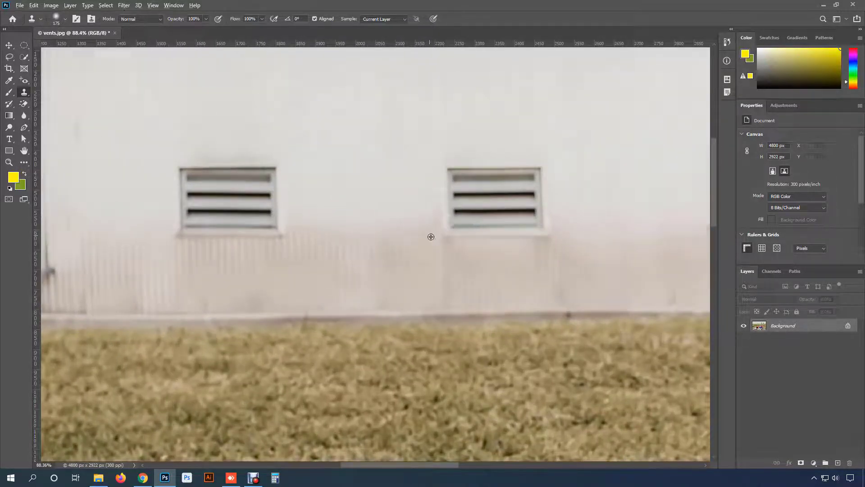
pyautogui.scroll(-2, 432, 237)
pyautogui.scroll(-2, 433, 238)
pyautogui.moveTo(434, 232)
pyautogui.mouseDown()
pyautogui.moveTo(291, 234)
pyautogui.moveTo(382, 234)
pyautogui.mouseUp()
pyautogui.scroll(3, 169, 228)
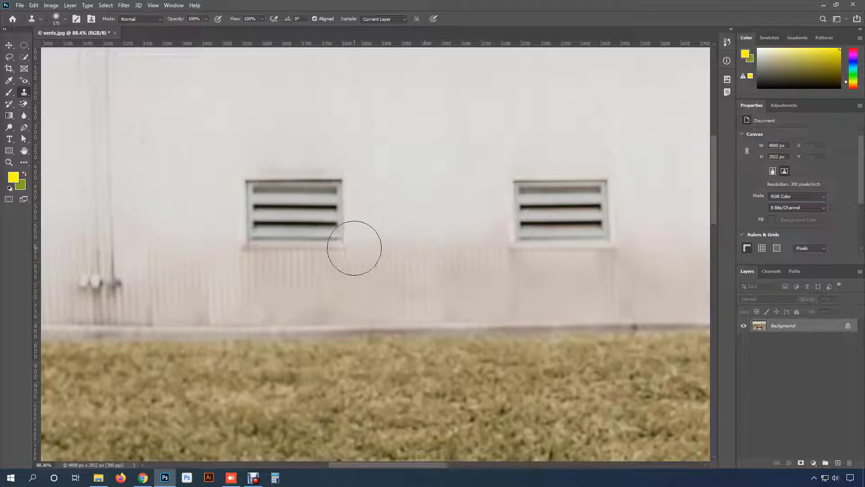
pyautogui.scroll(2, 336, 257)
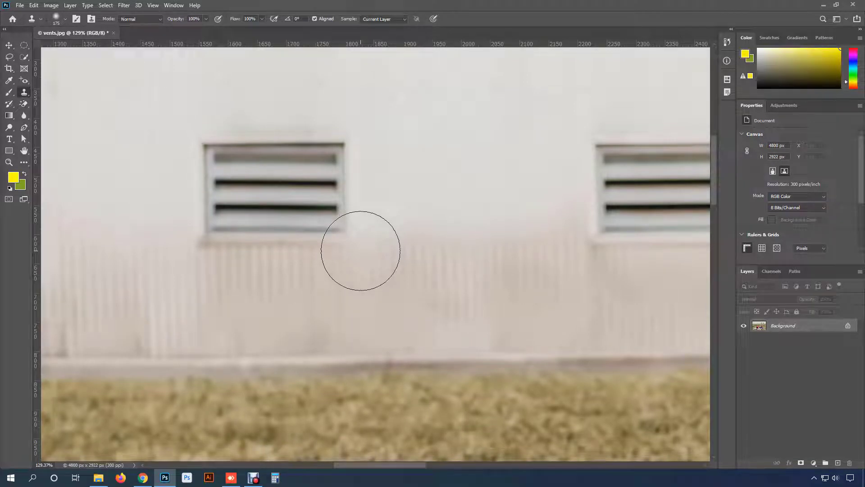
pyautogui.moveTo(361, 250)
pyautogui.mouseDown()
pyautogui.moveTo(386, 245)
pyautogui.moveTo(363, 247)
pyautogui.moveTo(378, 246)
pyautogui.mouseUp()
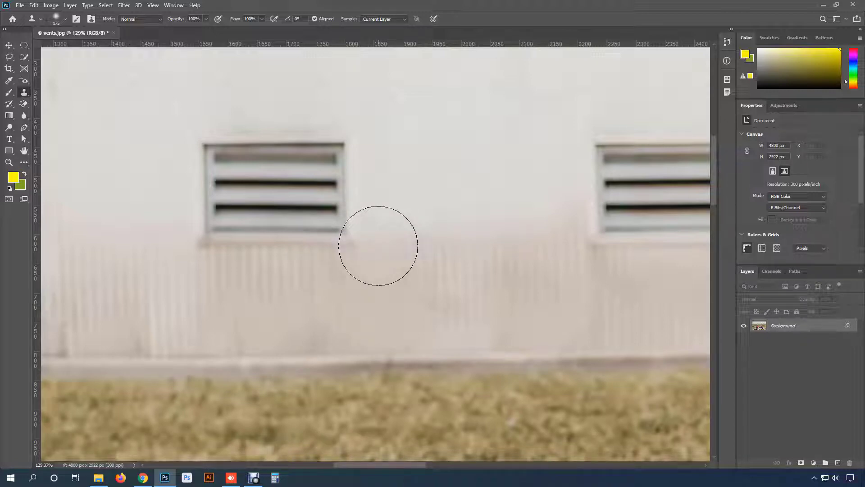
pyautogui.moveTo(378, 245); pyautogui.dragTo(364, 246)
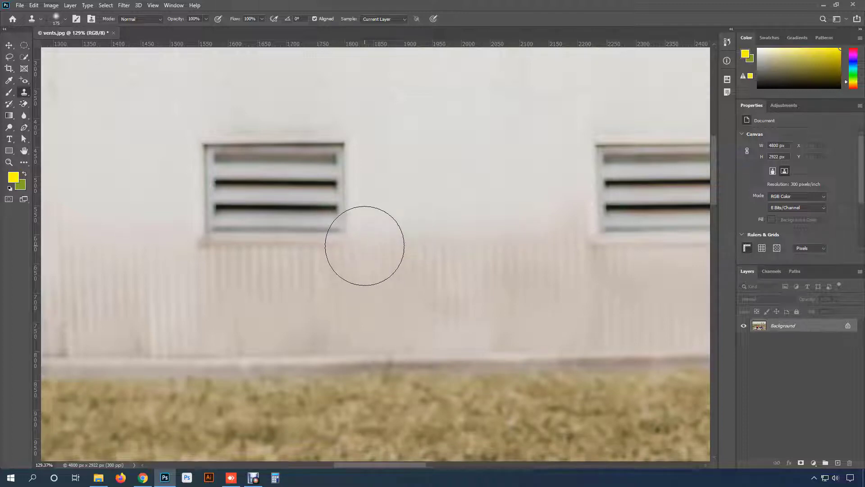
pyautogui.moveTo(365, 246)
pyautogui.mouseDown()
pyautogui.moveTo(343, 151)
pyautogui.moveTo(340, 197)
pyautogui.moveTo(320, 220)
pyautogui.moveTo(321, 152)
pyautogui.moveTo(307, 148)
pyautogui.moveTo(294, 222)
pyautogui.moveTo(289, 139)
pyautogui.moveTo(258, 230)
pyautogui.moveTo(246, 149)
pyautogui.moveTo(233, 212)
pyautogui.moveTo(219, 228)
pyautogui.moveTo(217, 156)
pyautogui.moveTo(144, 209)
pyautogui.mouseUp()
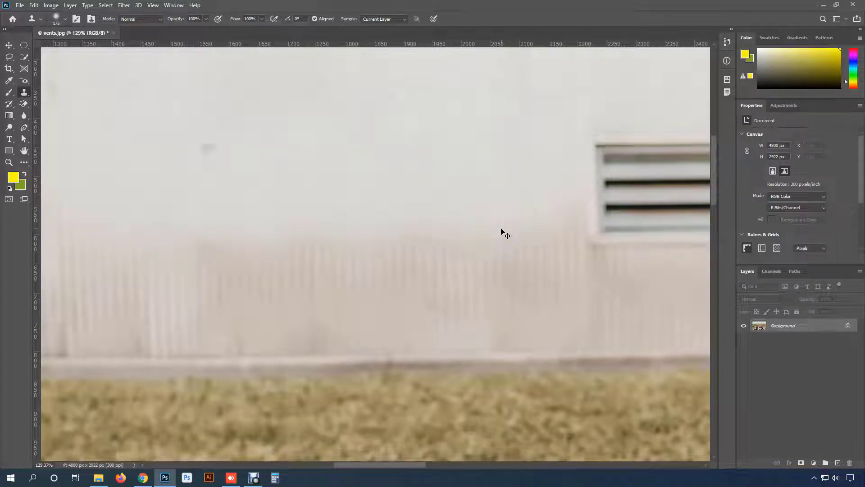
# - Undo the series of clone strokes that covered the leftmost vent
pyautogui.hotkey('ctrl', 'z')
pyautogui.hotkey('ctrl', 'z')
pyautogui.hotkey('ctrl', 'z')
pyautogui.hotkey('ctrl', 'z')
pyautogui.hotkey('ctrl', 'z')
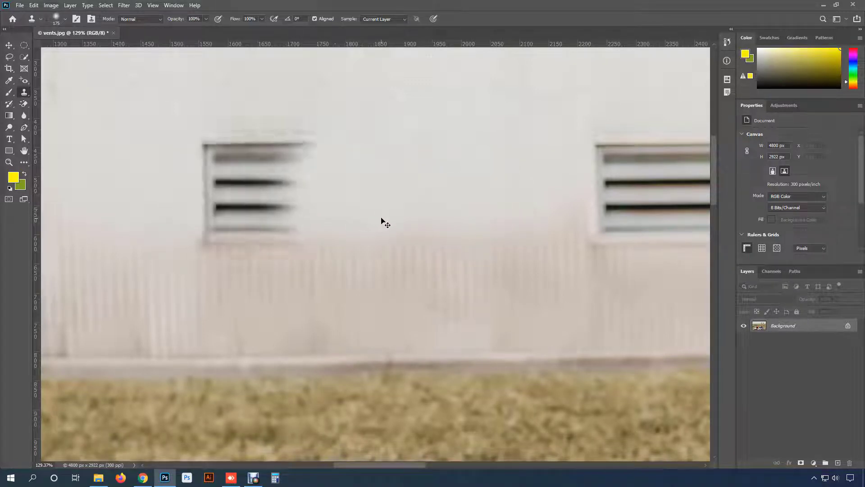
pyautogui.hotkey('ctrl', 'z')
pyautogui.hotkey('ctrl', 'z')
pyautogui.hotkey('ctrl', 'z')
pyautogui.hotkey('ctrl', 'z')
pyautogui.hotkey('ctrl', 'z')
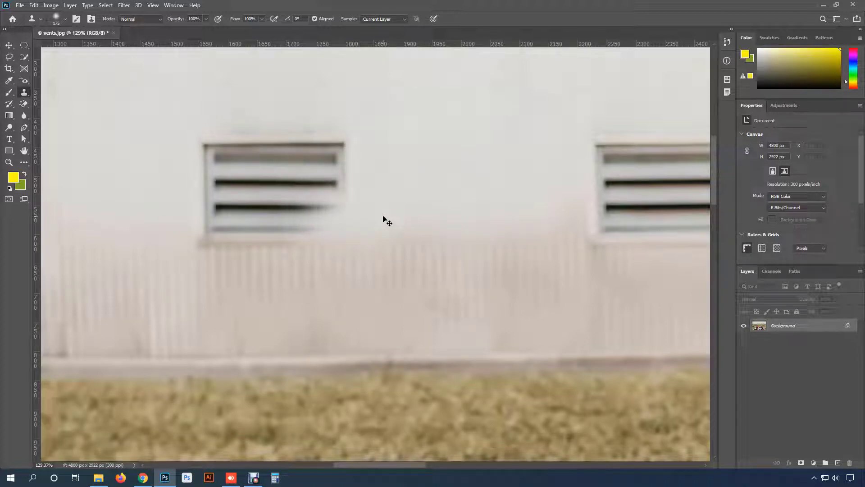
pyautogui.hotkey('ctrl', 'z')
pyautogui.hotkey('ctrl', 'z')
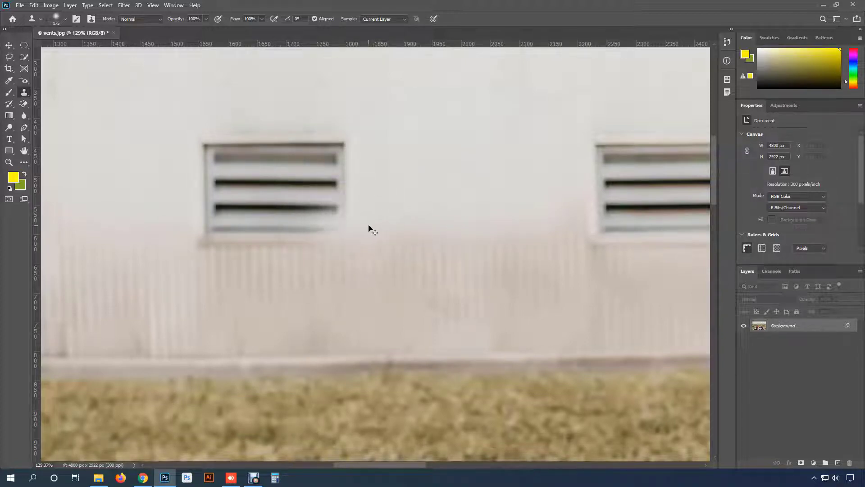
# - Remove the leftmost vent by cloning wall texture over it with the Clone Stamp, resampling clean wall for the remaining parts
pyautogui.moveTo(351, 229)
pyautogui.mouseDown()
pyautogui.moveTo(345, 153)
pyautogui.moveTo(325, 226)
pyautogui.moveTo(313, 156)
pyautogui.moveTo(306, 210)
pyautogui.moveTo(288, 232)
pyautogui.moveTo(279, 178)
pyautogui.moveTo(298, 148)
pyautogui.moveTo(267, 220)
pyautogui.moveTo(266, 172)
pyautogui.mouseUp()
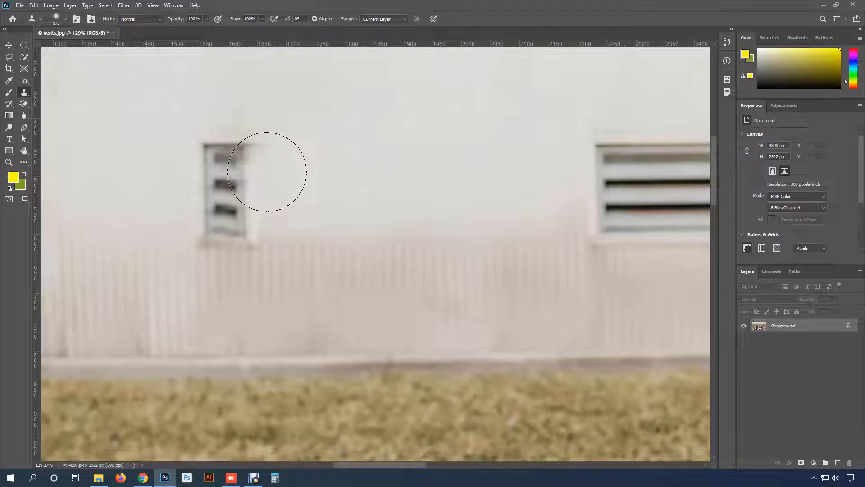
pyautogui.moveTo(267, 171)
pyautogui.mouseDown()
pyautogui.moveTo(259, 213)
pyautogui.moveTo(246, 226)
pyautogui.moveTo(243, 148)
pyautogui.moveTo(232, 198)
pyautogui.moveTo(217, 218)
pyautogui.moveTo(226, 187)
pyautogui.mouseUp()
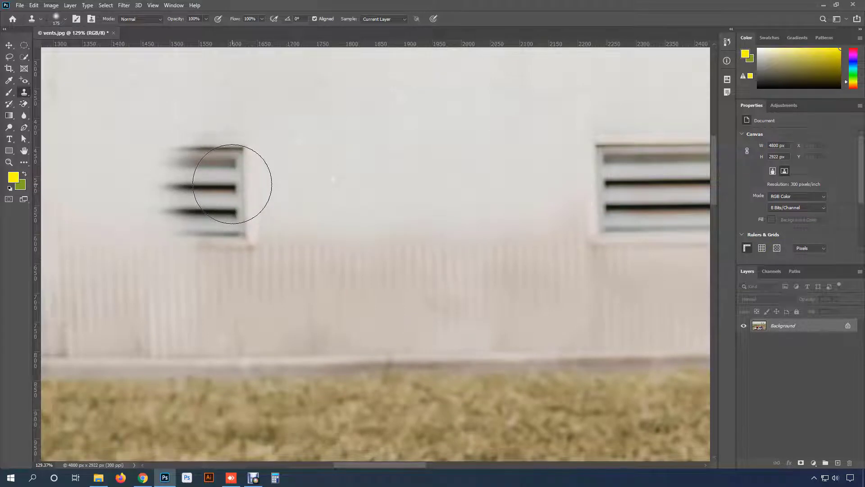
pyautogui.click(245, 170)
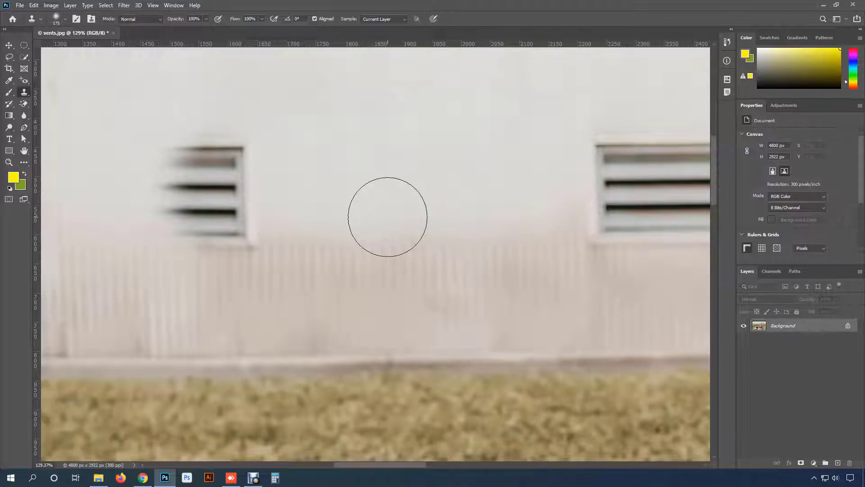
pyautogui.scroll(-2, 383, 218)
pyautogui.scroll(-1, 383, 218)
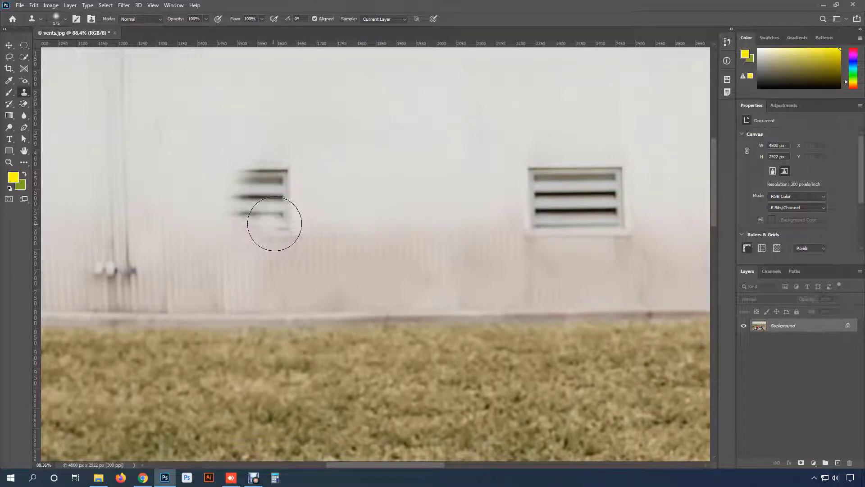
pyautogui.moveTo(285, 224)
pyautogui.mouseDown()
pyautogui.moveTo(289, 170)
pyautogui.moveTo(273, 195)
pyautogui.moveTo(285, 220)
pyautogui.moveTo(266, 207)
pyautogui.moveTo(266, 187)
pyautogui.moveTo(250, 186)
pyautogui.moveTo(241, 215)
pyautogui.mouseUp()
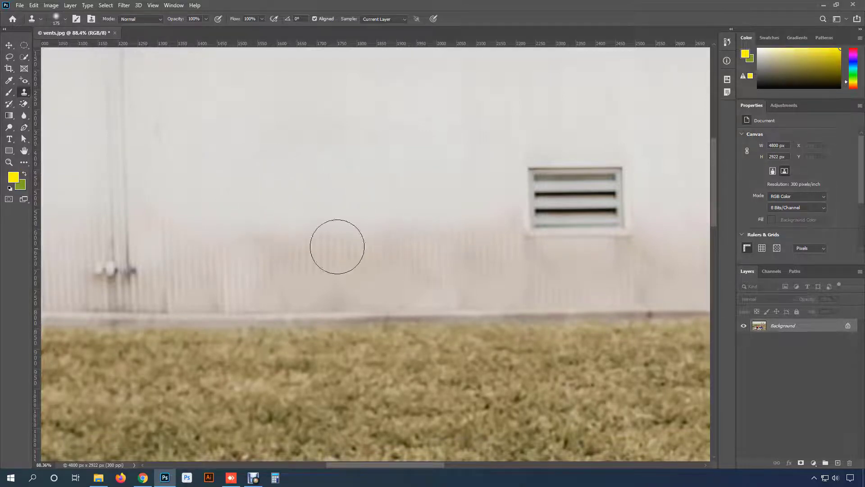
pyautogui.scroll(-4, 295, 269)
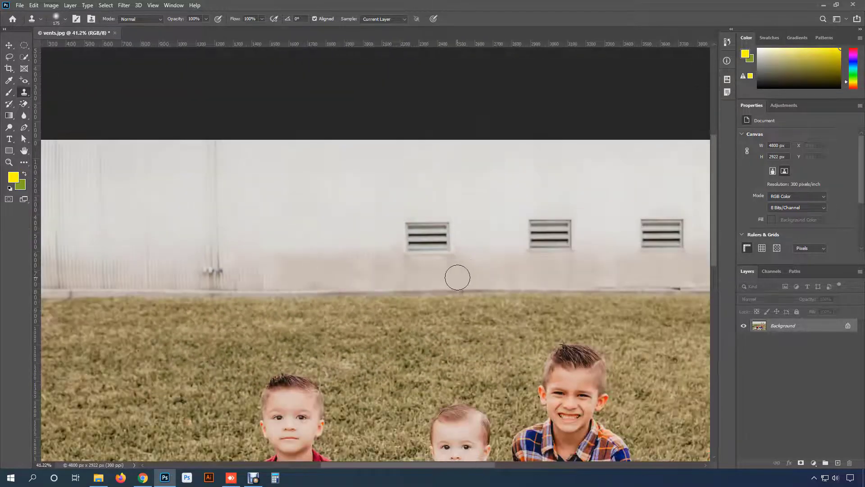
pyautogui.moveTo(456, 276); pyautogui.dragTo(442, 193)
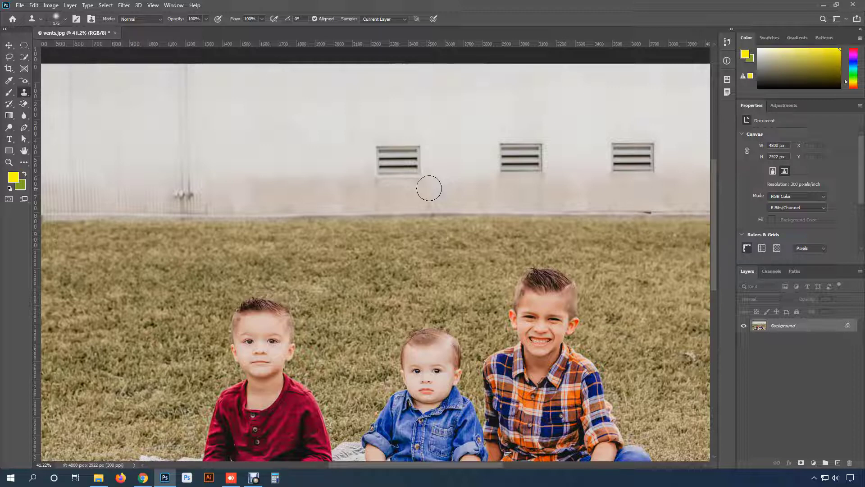
pyautogui.moveTo(446, 250); pyautogui.dragTo(428, 163)
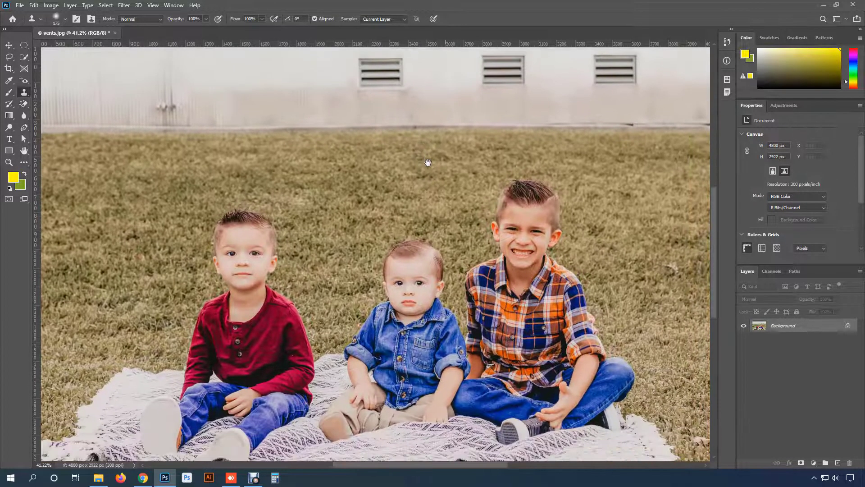
pyautogui.rightClick(25, 93)
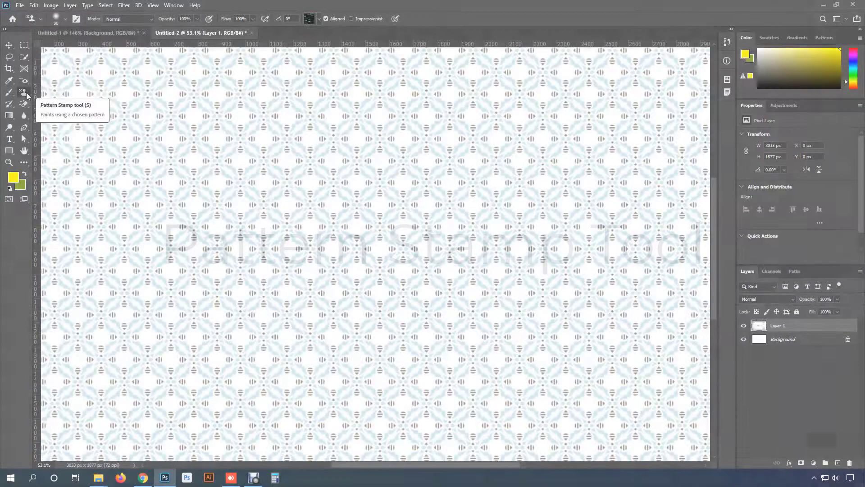
# - Activate the Pattern Stamp tool and examine the repeating blue and brown pattern in the Untitled-2 document up close
pyautogui.rightClick(23, 91)
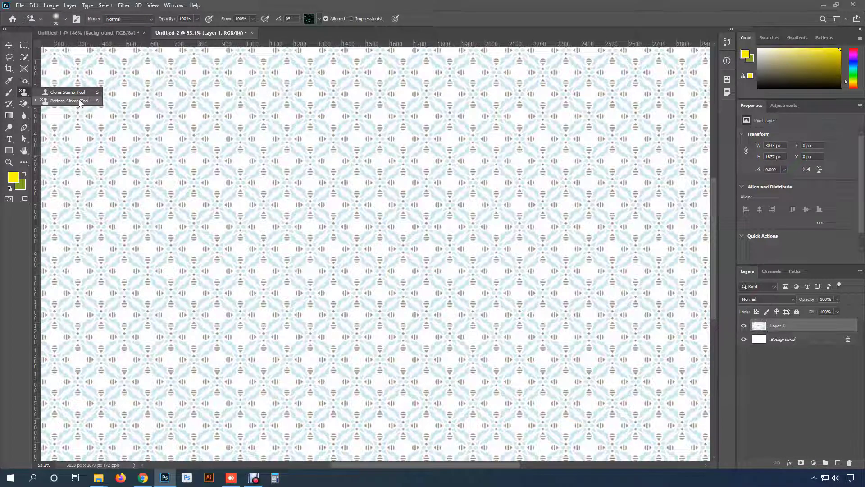
pyautogui.click(79, 101)
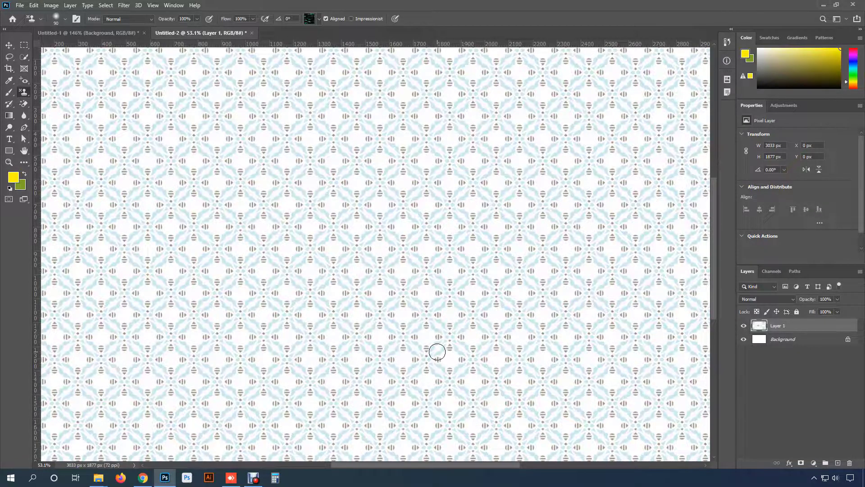
pyautogui.scroll(1, 437, 351)
pyautogui.scroll(-4, 437, 351)
pyautogui.scroll(3, 437, 351)
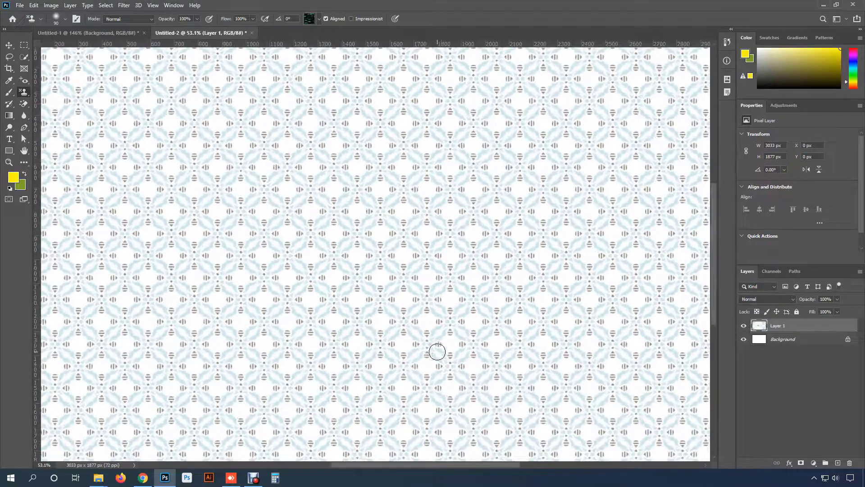
pyautogui.scroll(2, 437, 352)
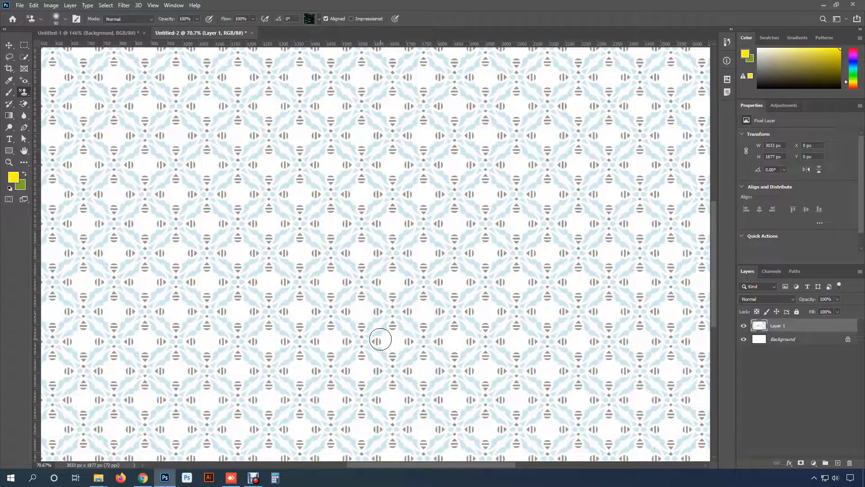
pyautogui.scroll(2, 380, 326)
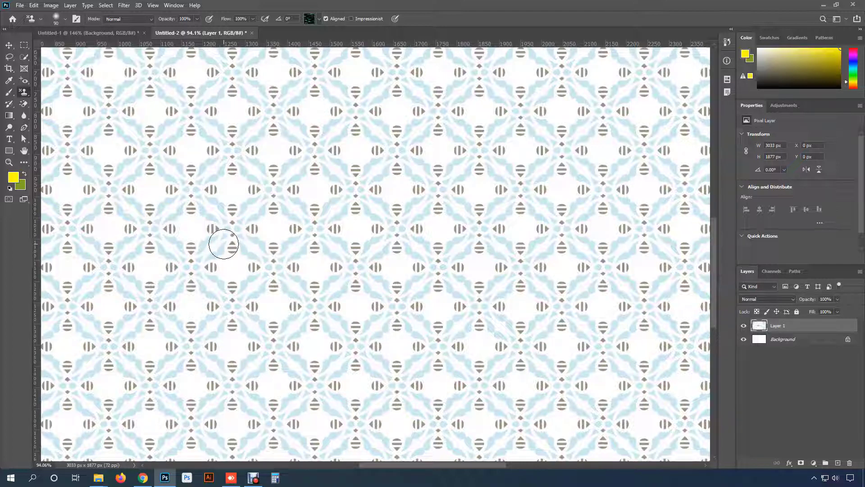
# - With the Pattern Stamp tool, try patterns from the Trees and Grass groups and pick the Grass pattern with yellow leaves
pyautogui.rightClick(24, 91)
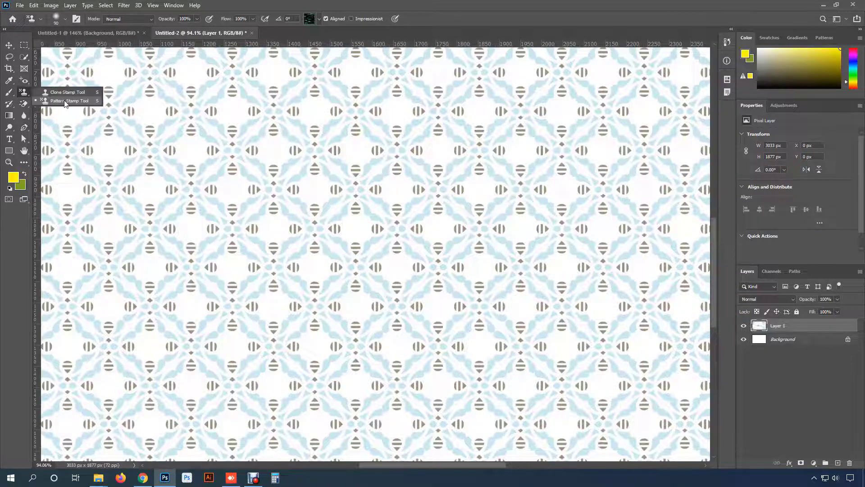
pyautogui.click(64, 100)
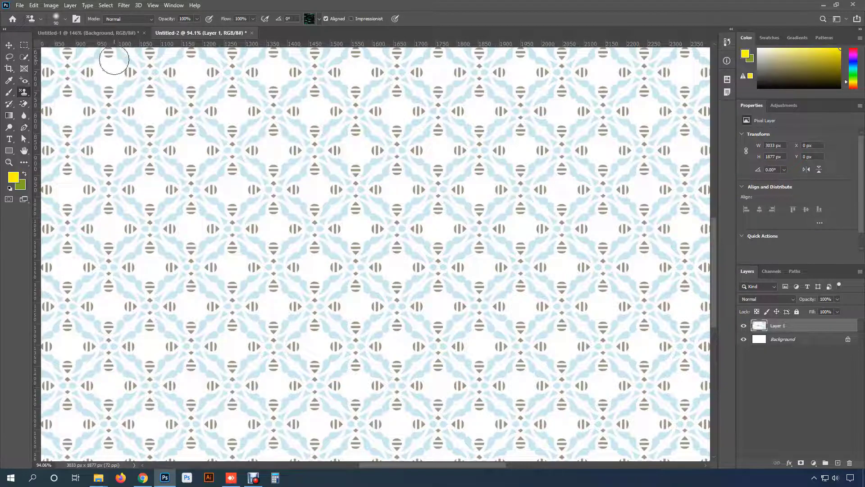
pyautogui.click(319, 19)
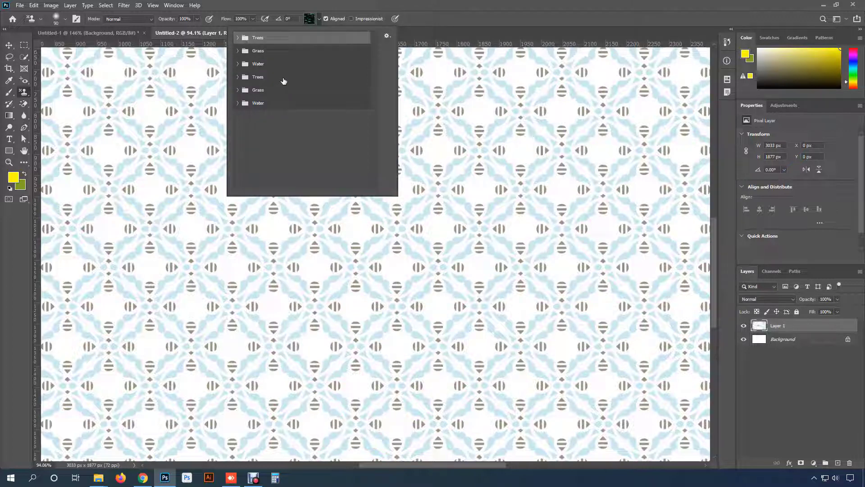
pyautogui.click(238, 38)
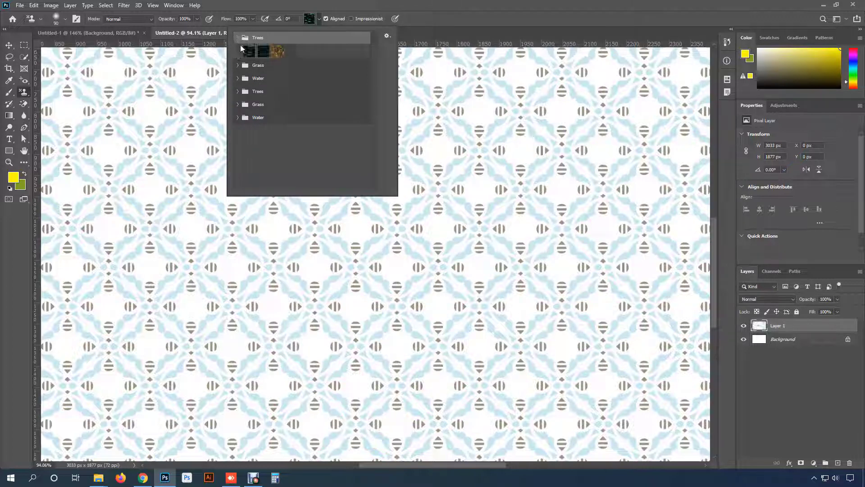
pyautogui.click(263, 51)
pyautogui.click(279, 54)
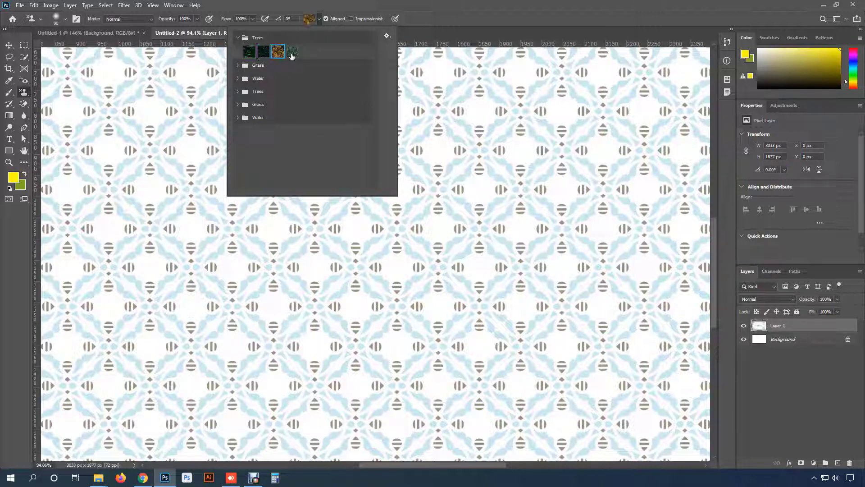
pyautogui.click(238, 65)
pyautogui.click(251, 78)
pyautogui.click(277, 79)
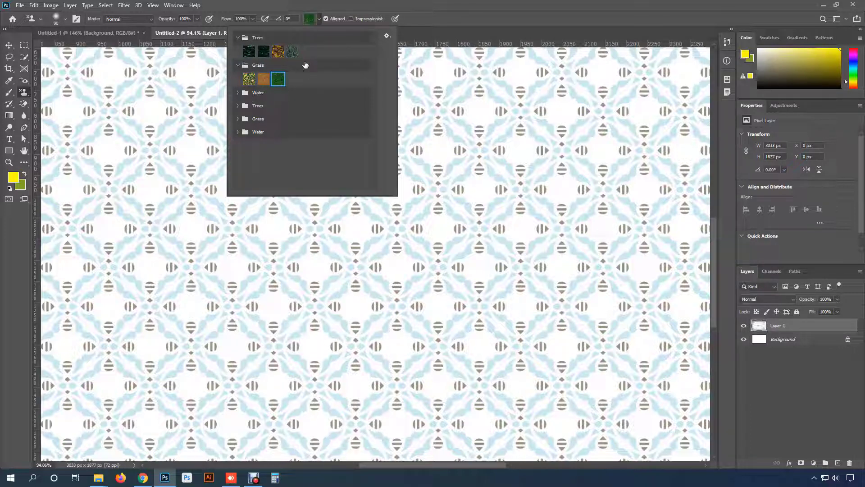
pyautogui.click(249, 80)
# - Add a new layer above Layer 1, hide Layer 1, and make the new layer active for painting
pyautogui.click(837, 463)
pyautogui.click(837, 463)
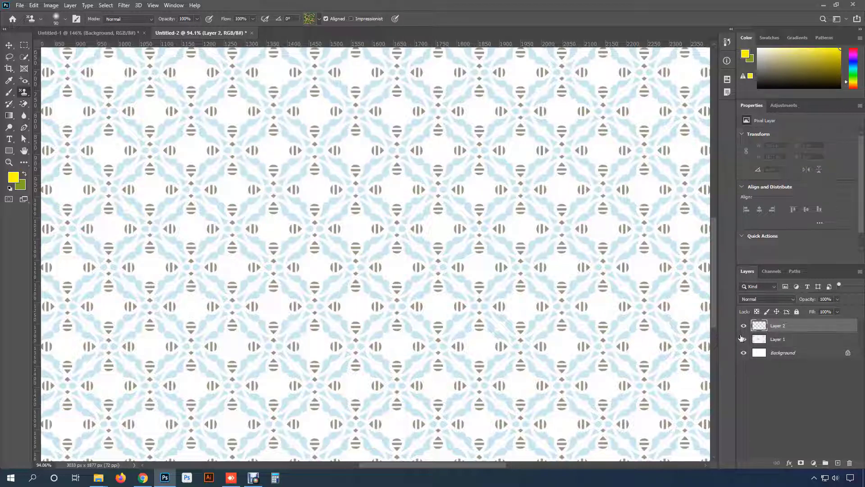
pyautogui.click(776, 343)
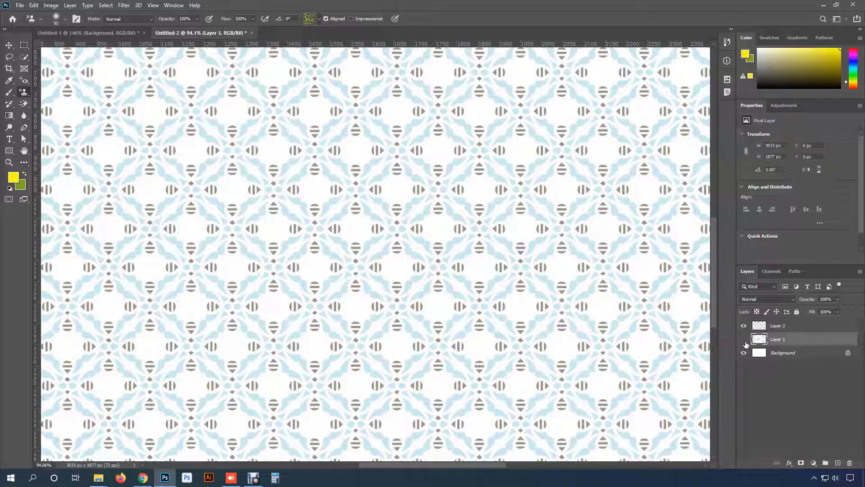
pyautogui.click(744, 341)
pyautogui.click(783, 327)
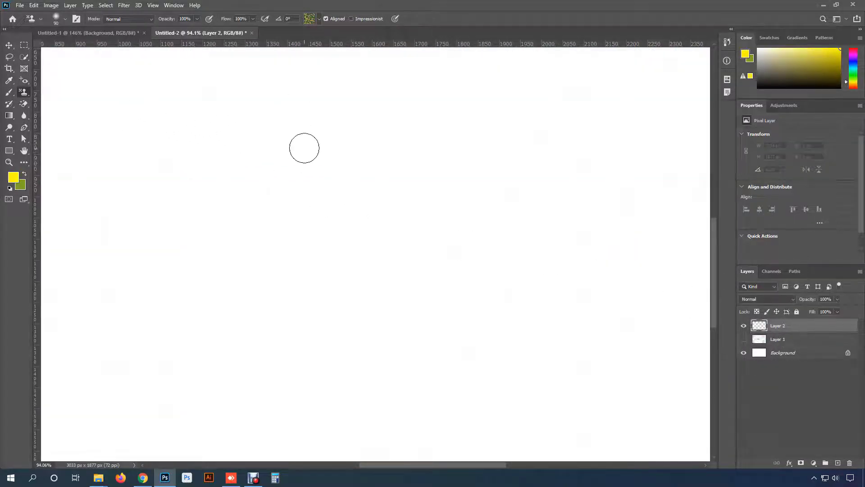
# - Try painting the yellow-leaf grass pattern on Layer 2 with a soft brush, enlarging it to 200 px for broader coverage
pyautogui.moveTo(304, 148)
pyautogui.mouseDown()
pyautogui.moveTo(151, 148)
pyautogui.moveTo(190, 165)
pyautogui.moveTo(406, 180)
pyautogui.moveTo(252, 122)
pyautogui.moveTo(388, 194)
pyautogui.moveTo(317, 230)
pyautogui.moveTo(324, 261)
pyautogui.moveTo(331, 234)
pyautogui.mouseUp()
pyautogui.press(']')
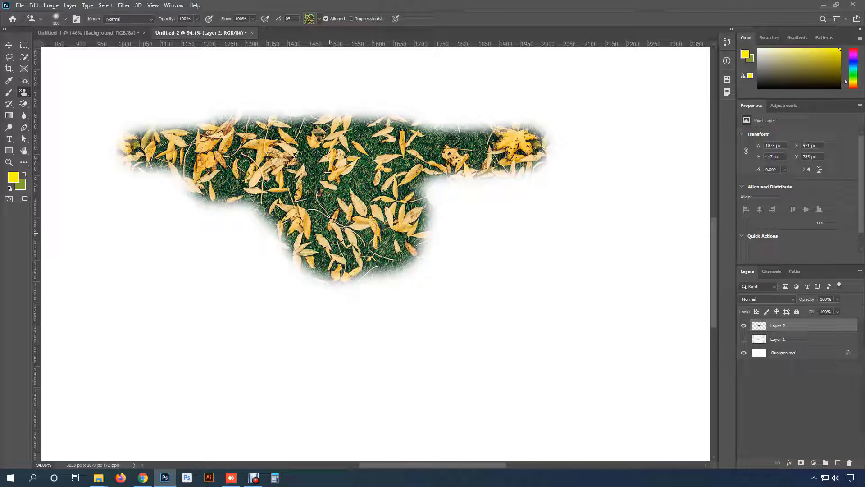
pyautogui.scroll(-5, 330, 233)
pyautogui.press(']')
pyautogui.press(']')
pyautogui.press(']')
pyautogui.press(']')
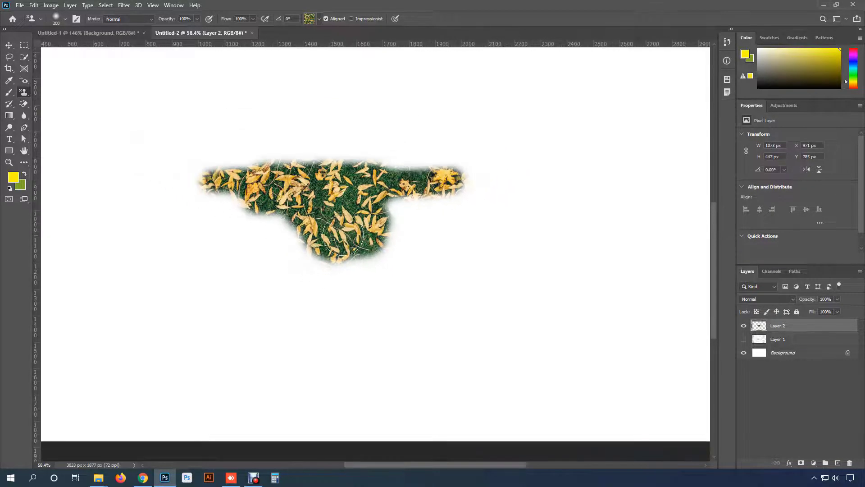
pyautogui.moveTo(340, 234)
pyautogui.mouseDown()
pyautogui.moveTo(385, 224)
pyautogui.moveTo(465, 232)
pyautogui.moveTo(437, 220)
pyautogui.moveTo(482, 206)
pyautogui.moveTo(286, 314)
pyautogui.moveTo(467, 296)
pyautogui.moveTo(362, 359)
pyautogui.moveTo(392, 266)
pyautogui.mouseUp()
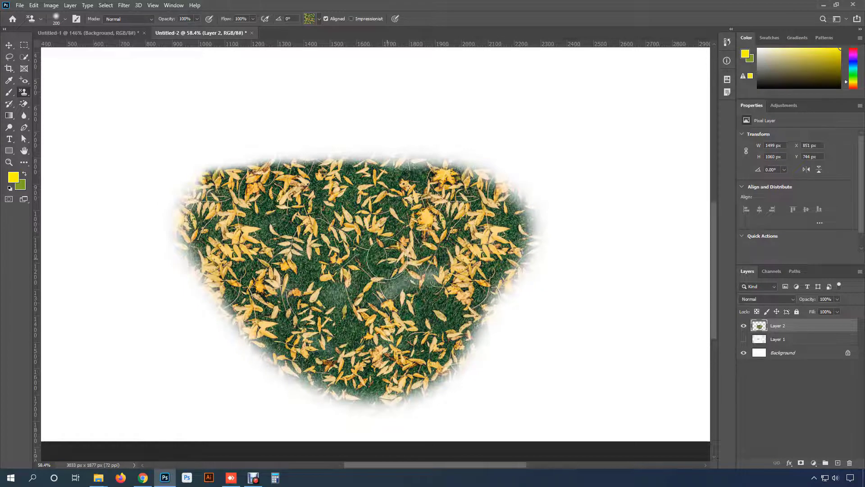
# - Enlarge the pattern brush to 600 px and try extending the painted leaf area upward with a large soft stroke
pyautogui.press('[')
pyautogui.press('[')
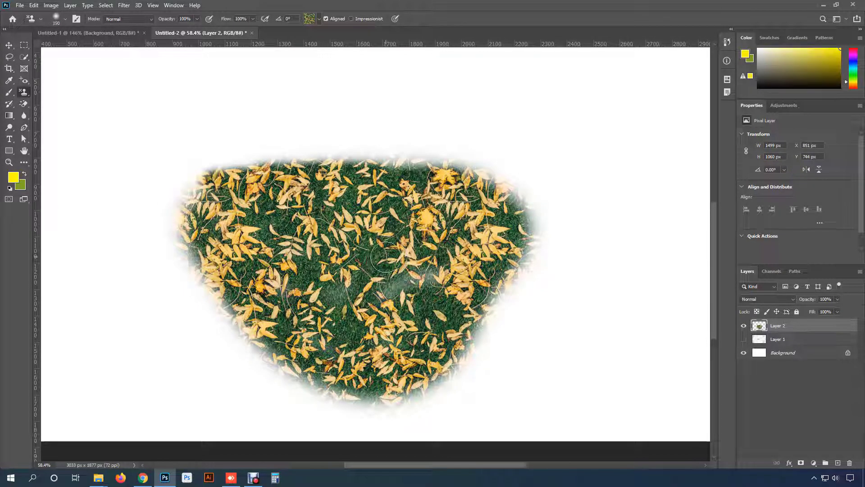
pyautogui.press(']')
pyautogui.press(']')
pyautogui.press(']')
pyautogui.press(']')
pyautogui.press(']')
pyautogui.moveTo(386, 259)
pyautogui.mouseDown()
pyautogui.moveTo(343, 135)
pyautogui.moveTo(388, 272)
pyautogui.mouseUp()
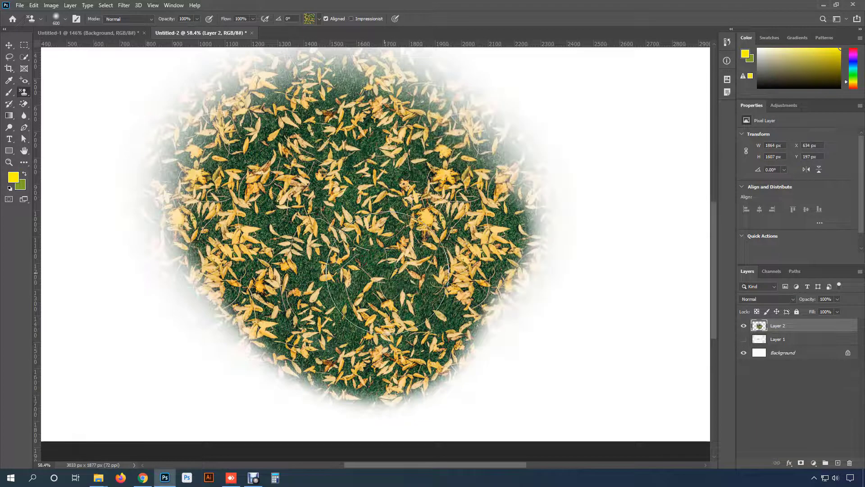
# - Undo all the soft leaf-pattern strokes on Layer 2
pyautogui.hotkey('ctrl', '-')
pyautogui.hotkey('ctrl', 'z')
pyautogui.hotkey('ctrl', 'z')
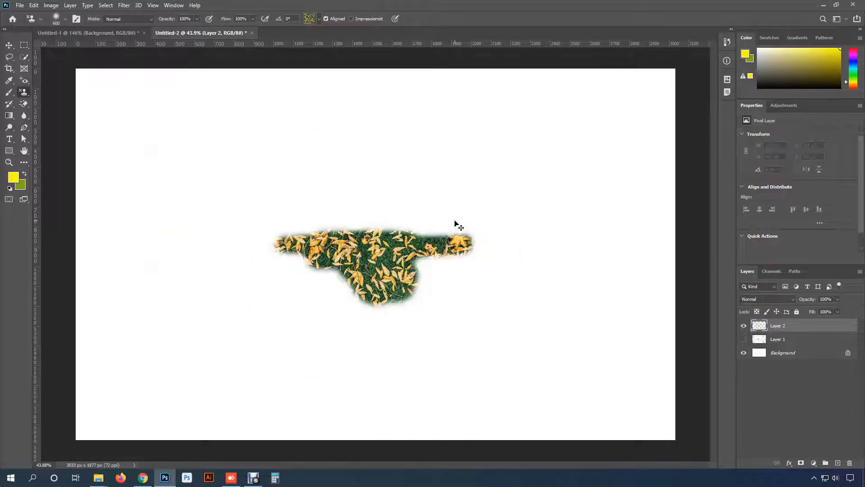
pyautogui.hotkey('ctrl', 'z')
# - Set the pattern brush to 143 px with maximum hardness
pyautogui.rightClick(278, 180)
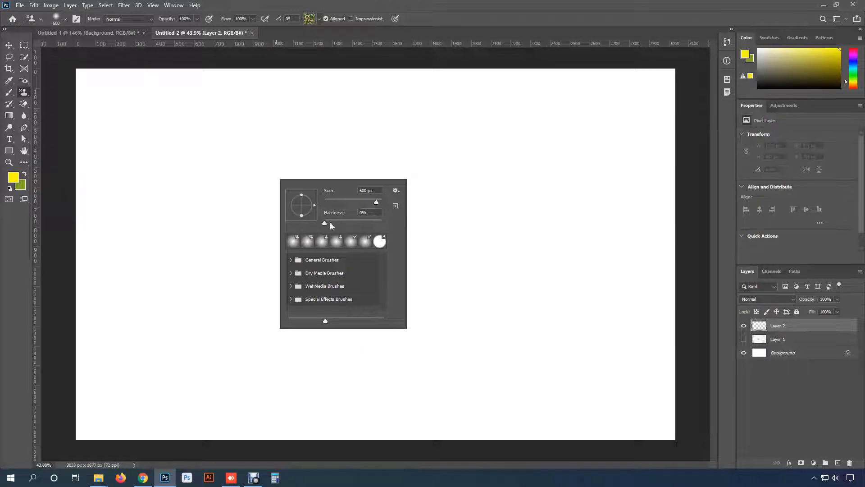
pyautogui.rightClick(341, 155)
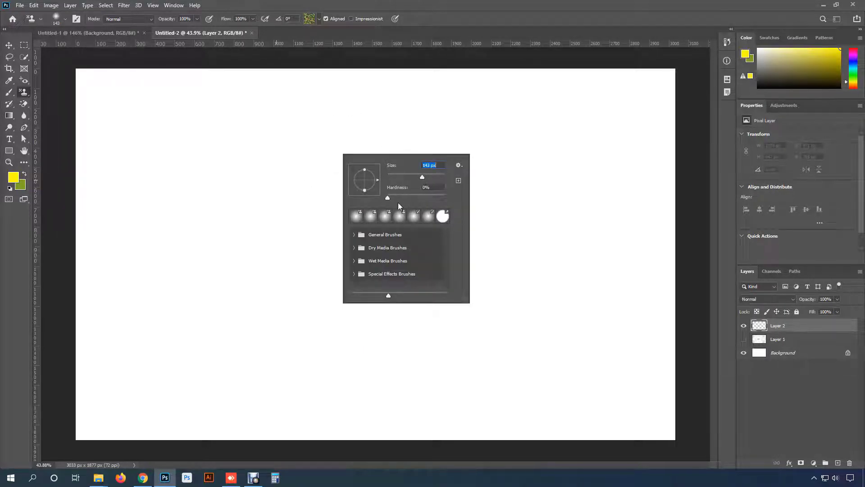
pyautogui.moveTo(389, 196); pyautogui.dragTo(446, 196)
pyautogui.click(210, 195)
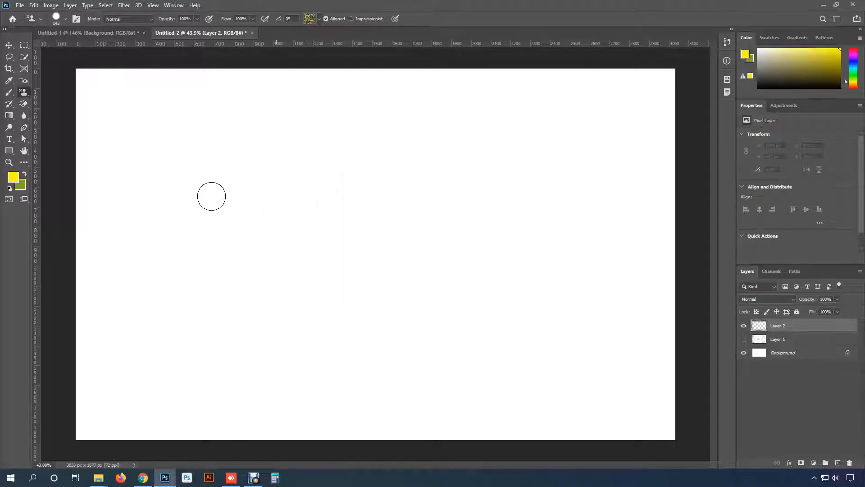
# - Try painting three separate hard-edged, roughly horizontal leaf-pattern strokes, one below the other, on the blank canvas
pyautogui.moveTo(210, 195); pyautogui.dragTo(367, 194)
pyautogui.moveTo(373, 229); pyautogui.dragTo(246, 237)
pyautogui.moveTo(270, 272); pyautogui.dragTo(400, 274)
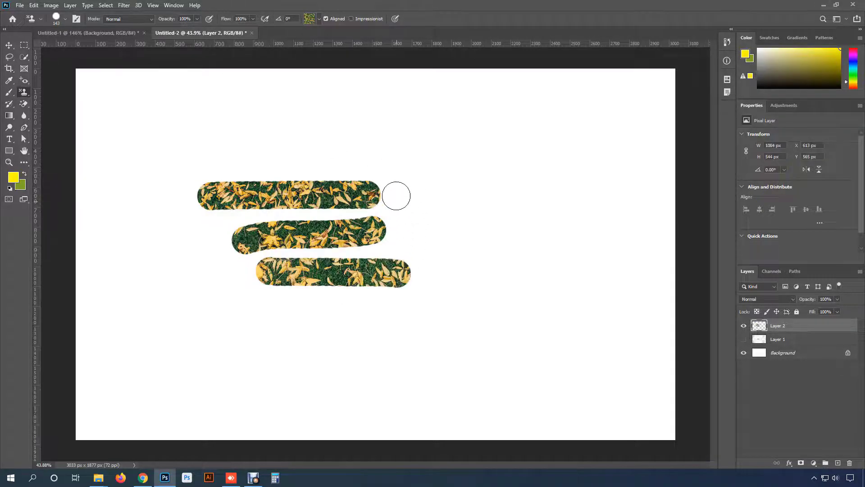
# - Lower the brush hardness to a soft edge and try a single pattern dab above the three strokes
pyautogui.rightClick(400, 158)
pyautogui.moveTo(483, 204); pyautogui.dragTo(426, 193)
pyautogui.click(324, 141)
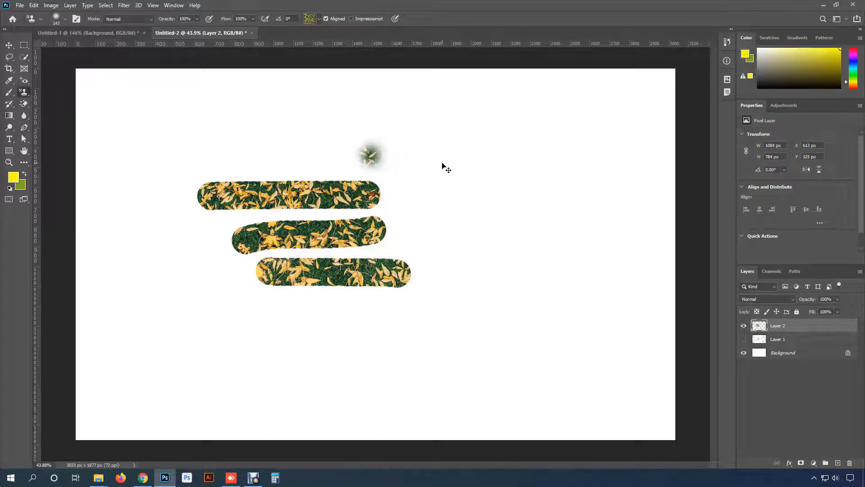
# - Undo the soft dab and the three hard-edged pattern strokes
pyautogui.hotkey('ctrl', 'z')
pyautogui.hotkey('ctrl', 'z')
pyautogui.hotkey('ctrl', 'z')
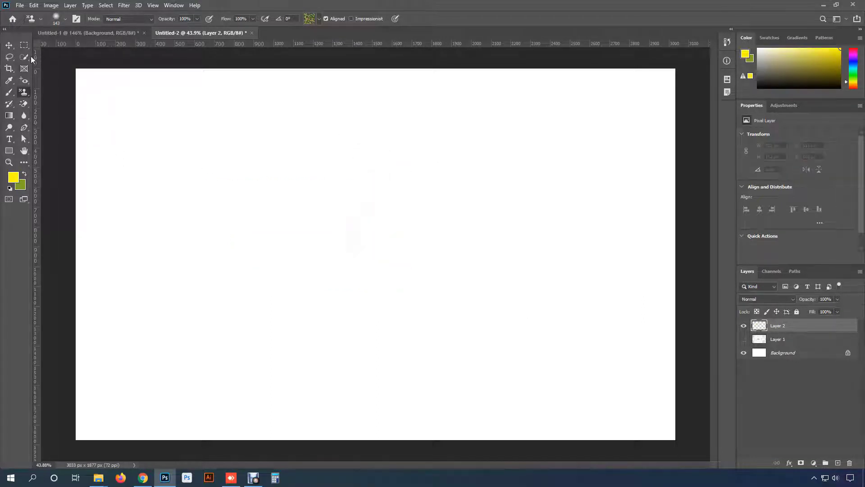
# - Make a circular selection about 1003 px across, paint the leaf pattern throughout it with the Pattern Stamp tool, and deselect
pyautogui.moveTo(28, 42); pyautogui.dragTo(55, 53)
pyautogui.moveTo(235, 133); pyautogui.dragTo(431, 331)
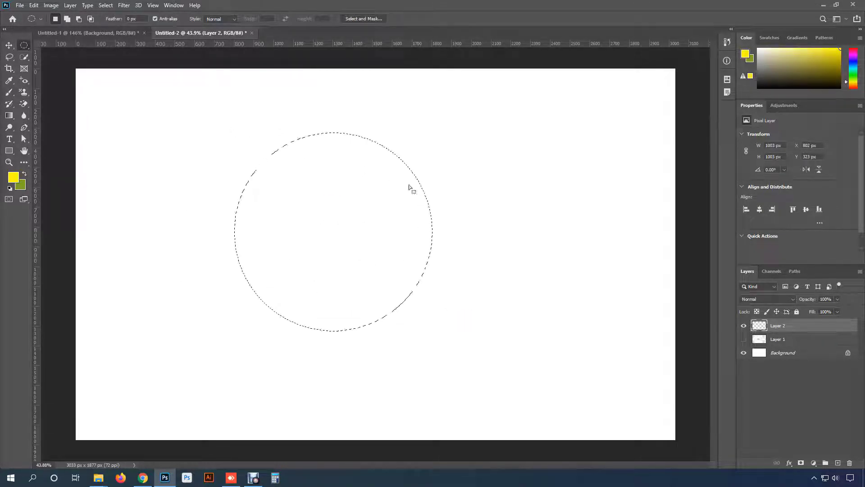
pyautogui.press('s')
pyautogui.moveTo(380, 155)
pyautogui.mouseDown()
pyautogui.moveTo(544, 143)
pyautogui.moveTo(431, 191)
pyautogui.moveTo(164, 190)
pyautogui.moveTo(316, 221)
pyautogui.moveTo(234, 252)
pyautogui.moveTo(432, 257)
pyautogui.moveTo(414, 216)
pyautogui.moveTo(265, 269)
pyautogui.moveTo(414, 275)
pyautogui.moveTo(275, 279)
pyautogui.moveTo(378, 311)
pyautogui.moveTo(322, 314)
pyautogui.moveTo(350, 328)
pyautogui.moveTo(437, 221)
pyautogui.mouseUp()
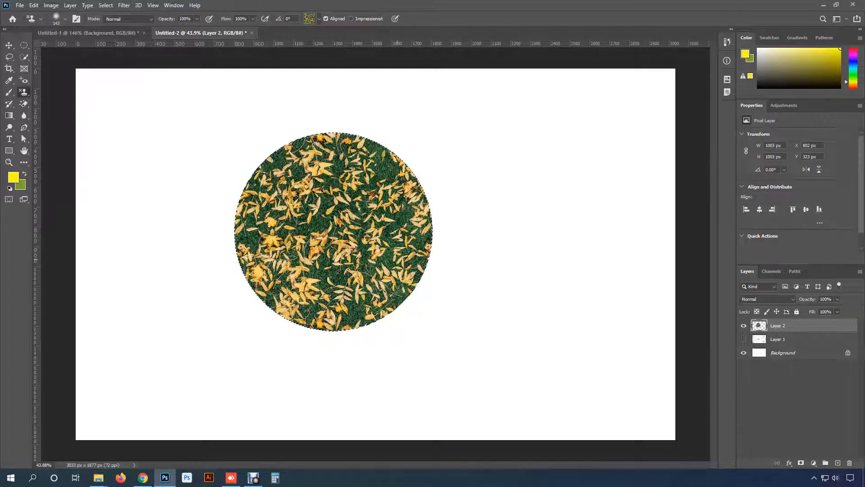
pyautogui.hotkey('ctrl', 'd')
pyautogui.press('v')
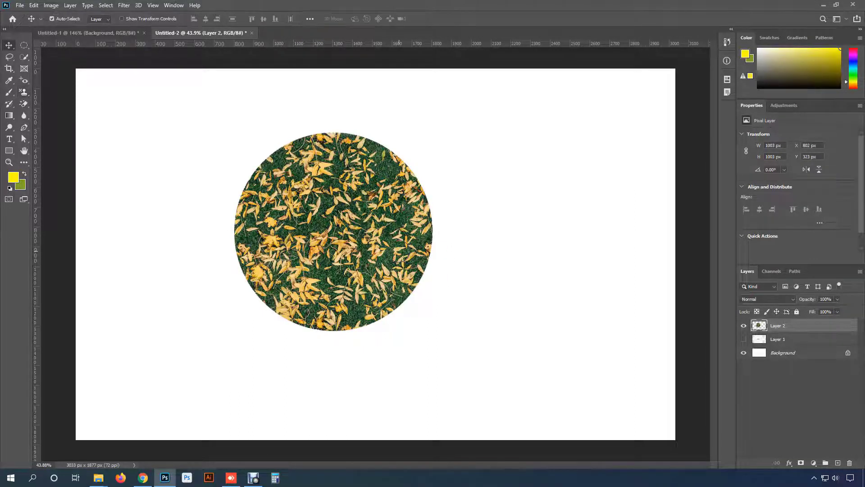
pyautogui.scroll(1, 392, 256)
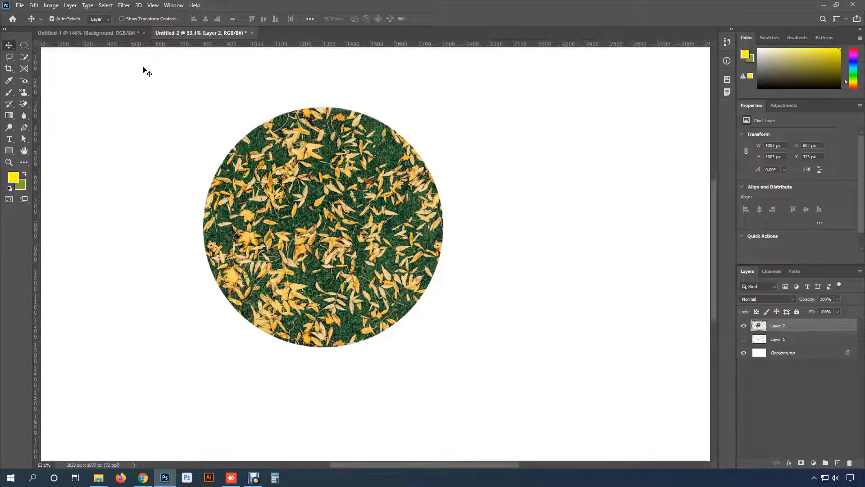
# - In the brick wall document, hide the brick photo layer and fill a 96 by 40 px dark brown rectangle on a new layer
pyautogui.click(117, 35)
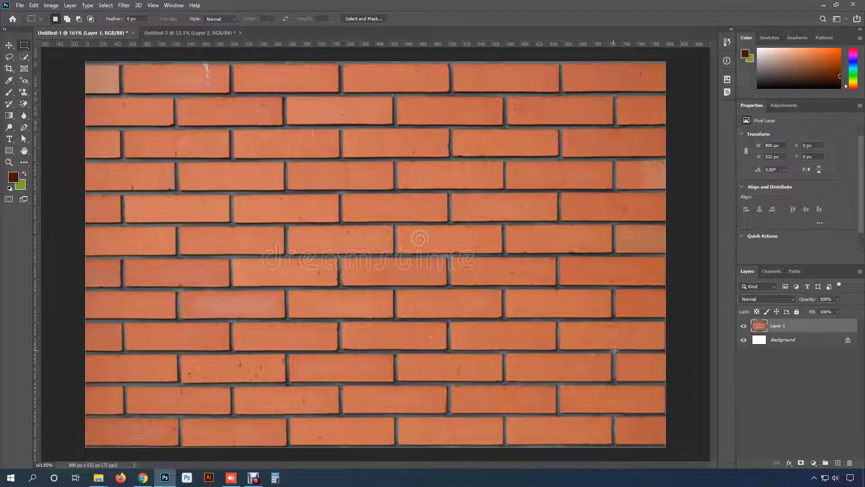
pyautogui.click(744, 326)
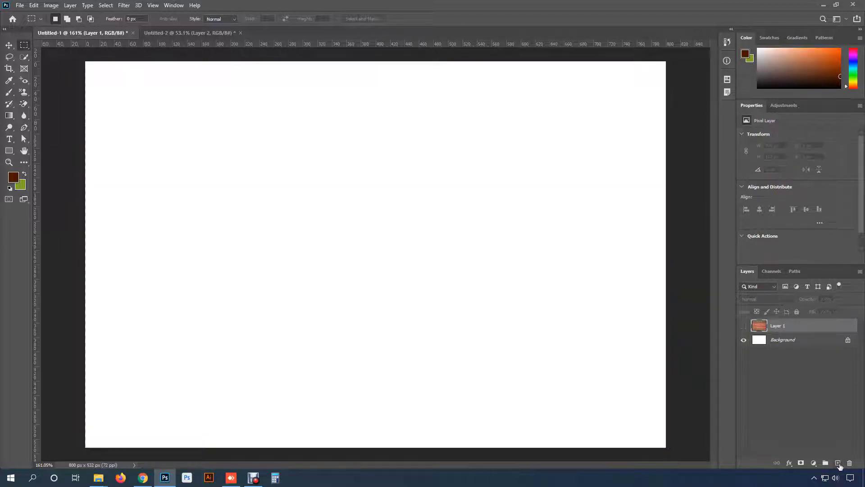
pyautogui.click(837, 463)
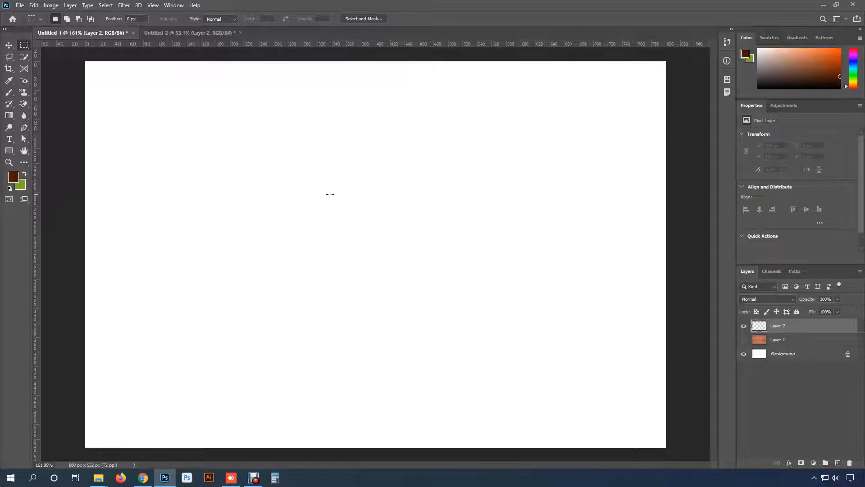
pyautogui.moveTo(330, 194); pyautogui.dragTo(399, 222)
pyautogui.hotkey('alt', 'BackSpace')
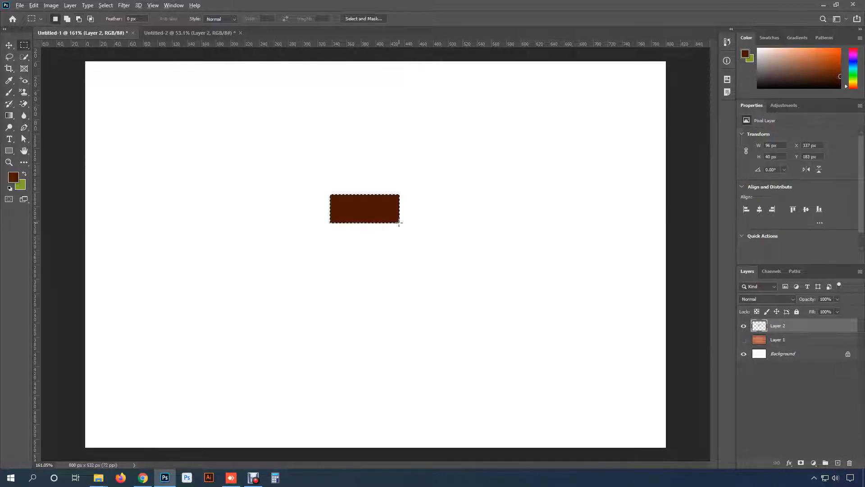
# - Select a 92 by 36 px area centred inside the dark rectangle, fill it with orange-brown #a23601, and deselect
pyautogui.scroll(8, 386, 201)
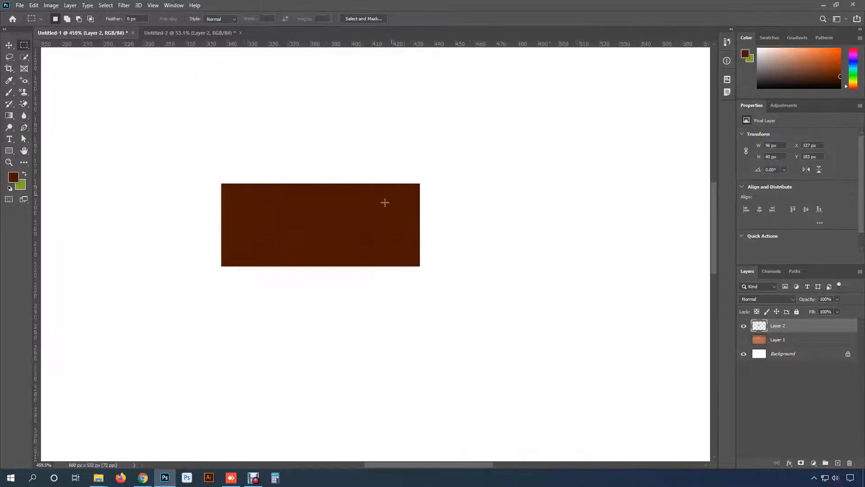
pyautogui.moveTo(195, 175); pyautogui.dragTo(447, 273)
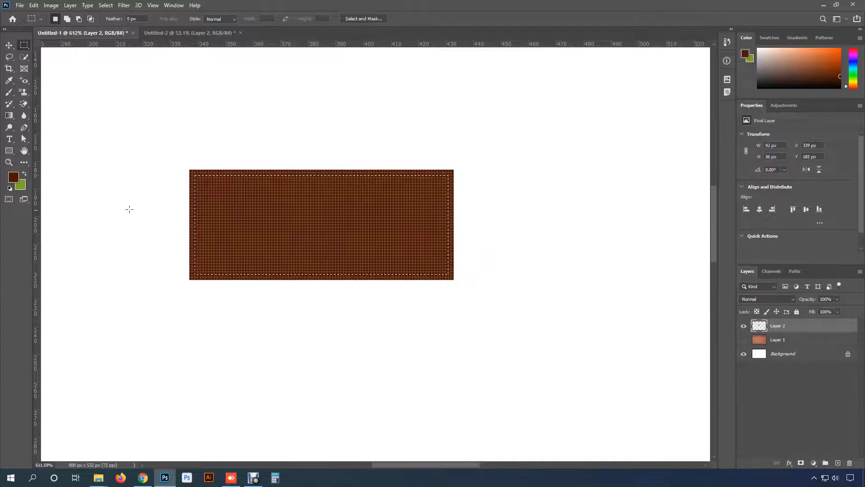
pyautogui.click(13, 176)
pyautogui.moveTo(539, 155); pyautogui.dragTo(541, 131)
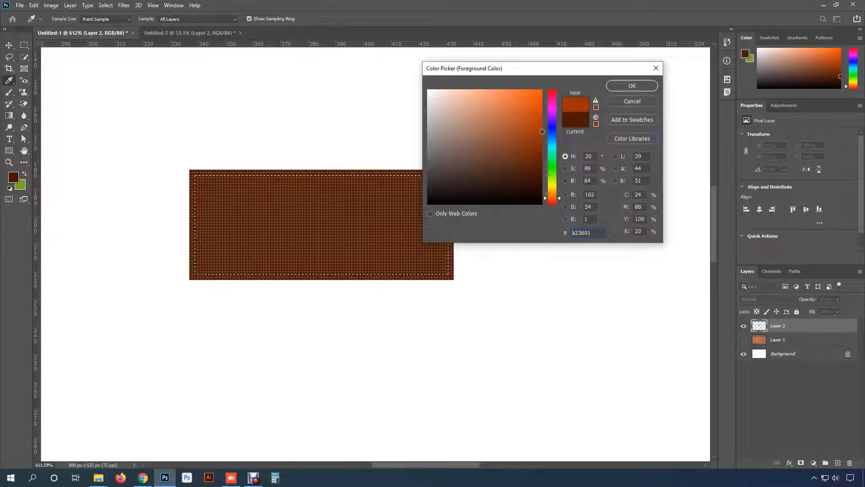
pyautogui.click(633, 90)
pyautogui.hotkey('alt', 'BackSpace')
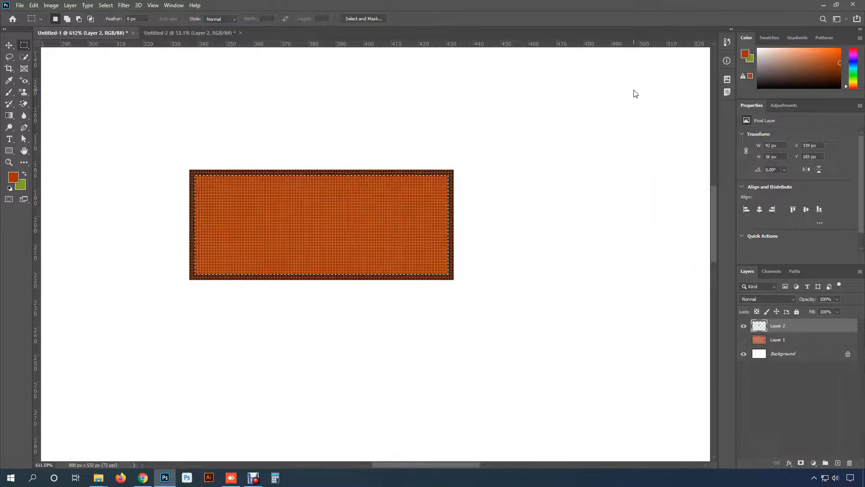
pyautogui.hotkey('ctrl', 'f')
pyautogui.hotkey('ctrl', 'd')
pyautogui.press('v')
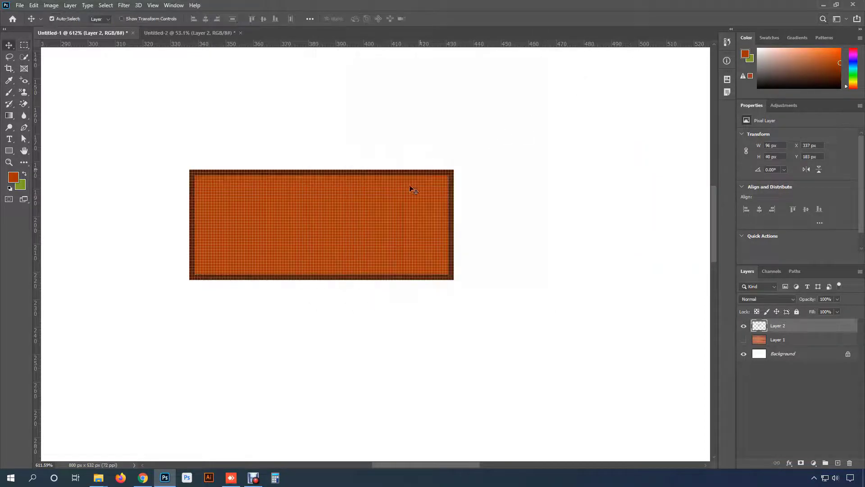
# - Duplicate the brick twice, placing the copies side by side above it with a half-brick offset and overlapping borders
pyautogui.scroll(-2, 375, 241)
pyautogui.scroll(-1, 376, 241)
pyautogui.scroll(4, 350, 246)
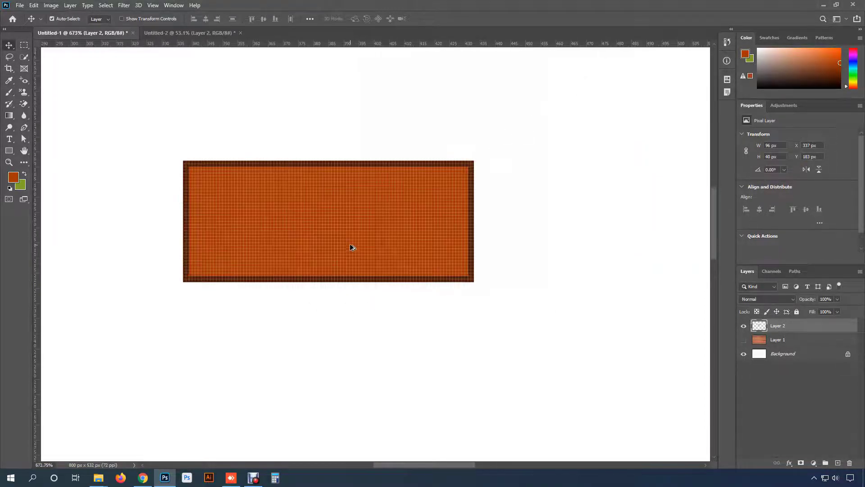
pyautogui.press('space')
pyautogui.moveTo(337, 220); pyautogui.dragTo(468, 295)
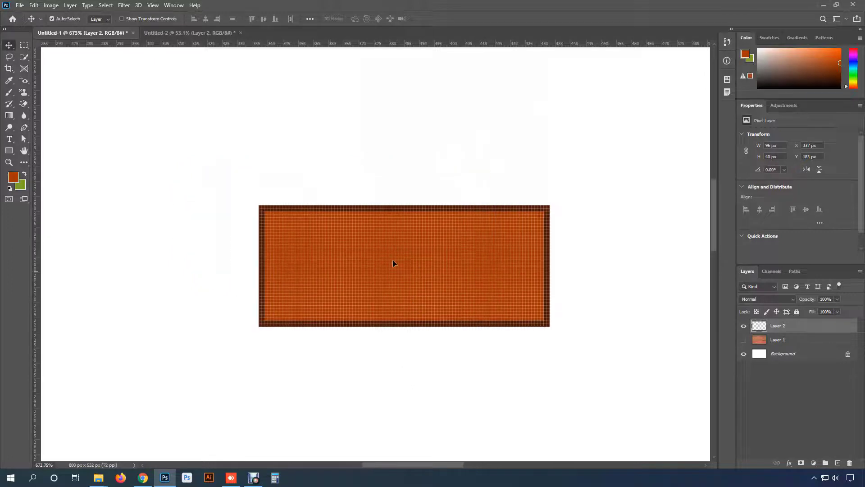
pyautogui.moveTo(393, 260); pyautogui.dragTo(270, 193)
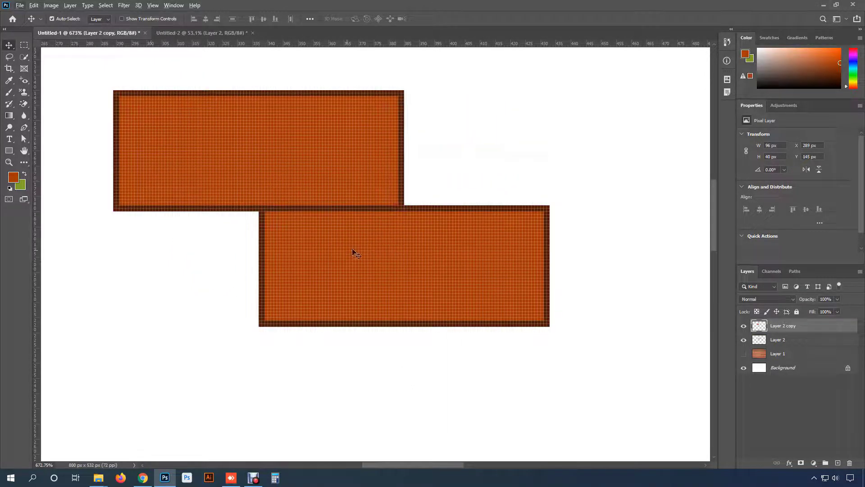
pyautogui.moveTo(140, 178); pyautogui.dragTo(418, 176)
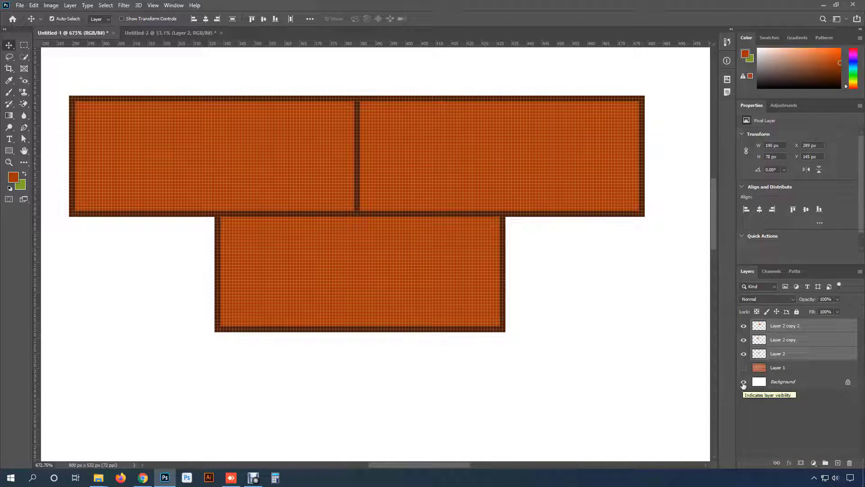
# - Hide the Background layer, select one repeating tile of the three-brick arrangement, and define it as a pattern under the default name
pyautogui.click(744, 383)
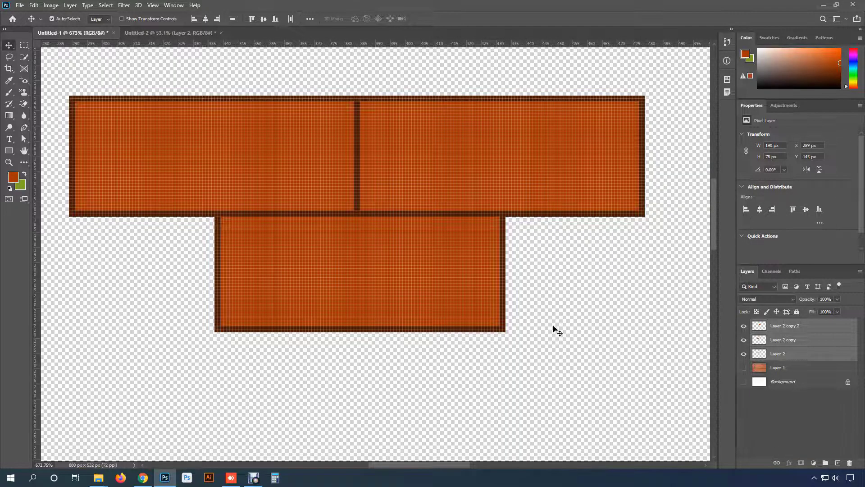
pyautogui.scroll(1, 399, 309)
pyautogui.moveTo(404, 297); pyautogui.dragTo(440, 308)
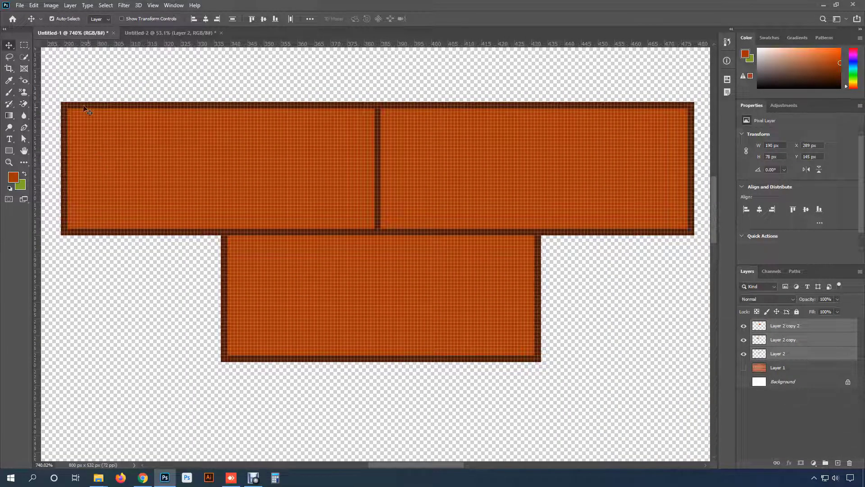
pyautogui.click(24, 45)
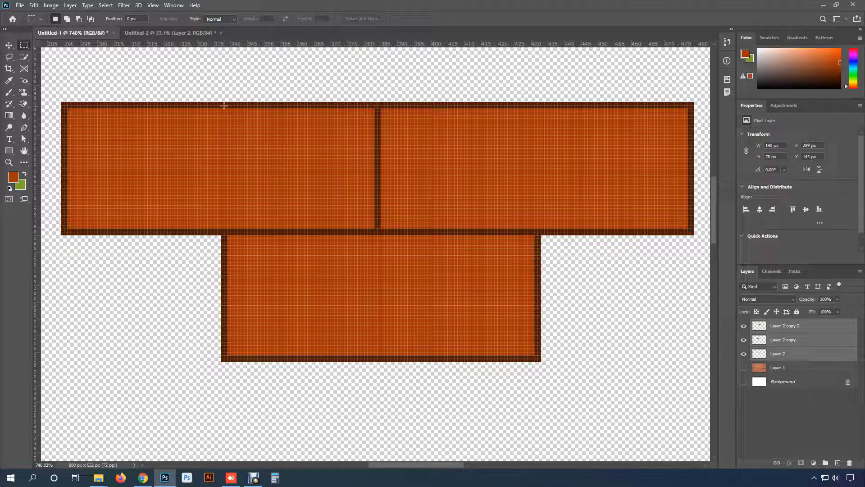
pyautogui.moveTo(221, 102); pyautogui.dragTo(532, 355)
pyautogui.click(34, 6)
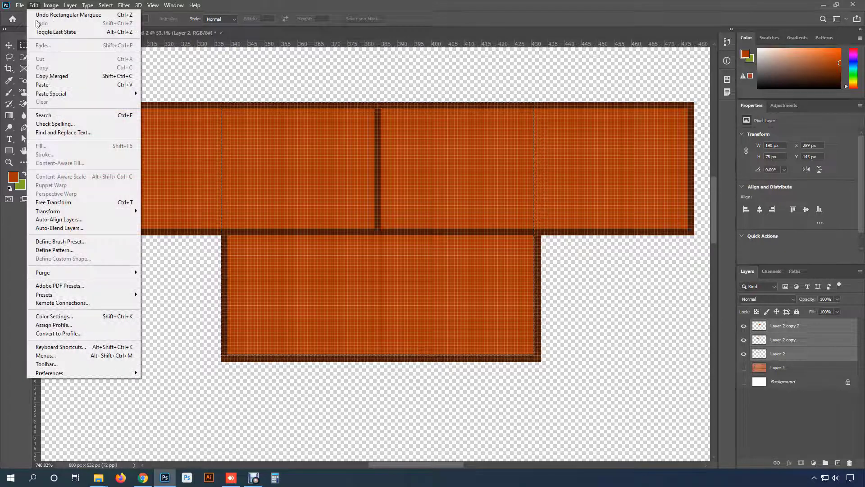
pyautogui.click(84, 250)
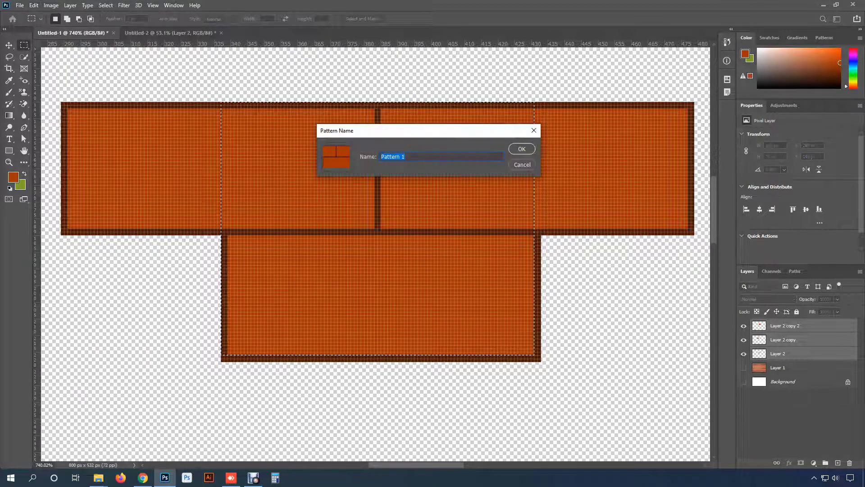
pyautogui.click(524, 150)
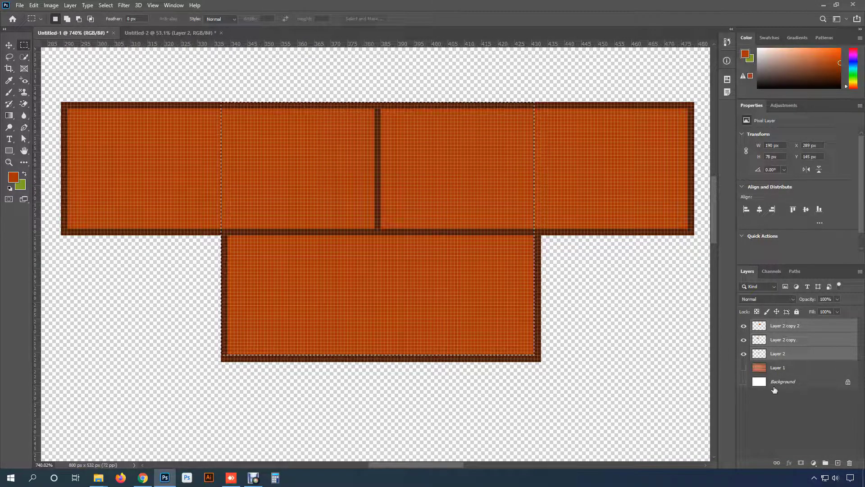
# - Hide the three drawn brick layers, then show and select the white Background layer
pyautogui.moveTo(744, 354); pyautogui.dragTo(744, 326)
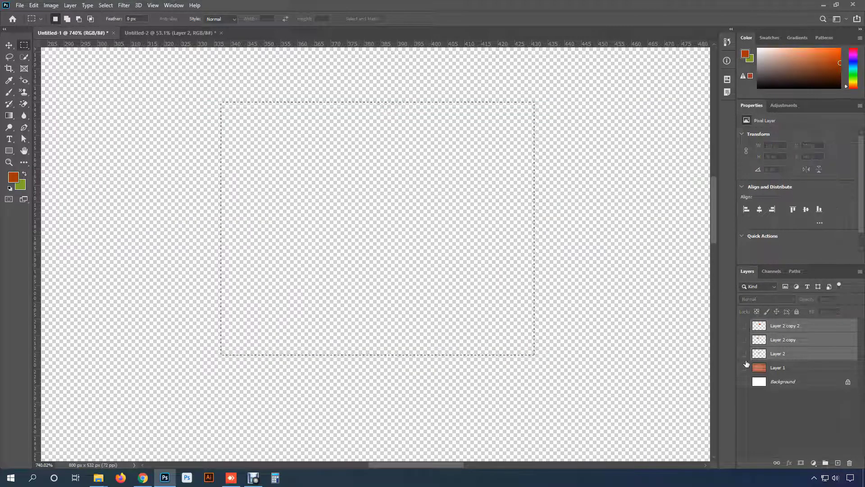
pyautogui.click(743, 382)
pyautogui.click(806, 383)
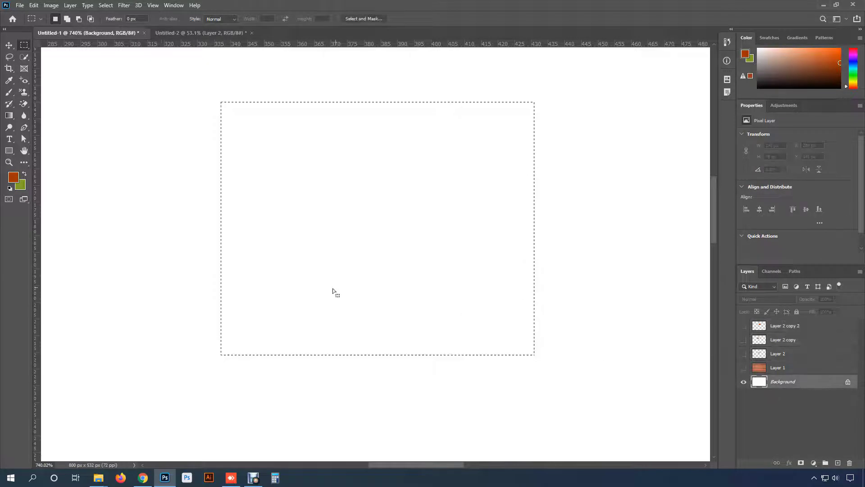
# - Make a large rectangular selection in the upper middle of the canvas, fill it with the new brick pattern using the Pattern Stamp tool, and deselect
pyautogui.scroll(-3, 331, 288)
pyautogui.scroll(-4, 332, 288)
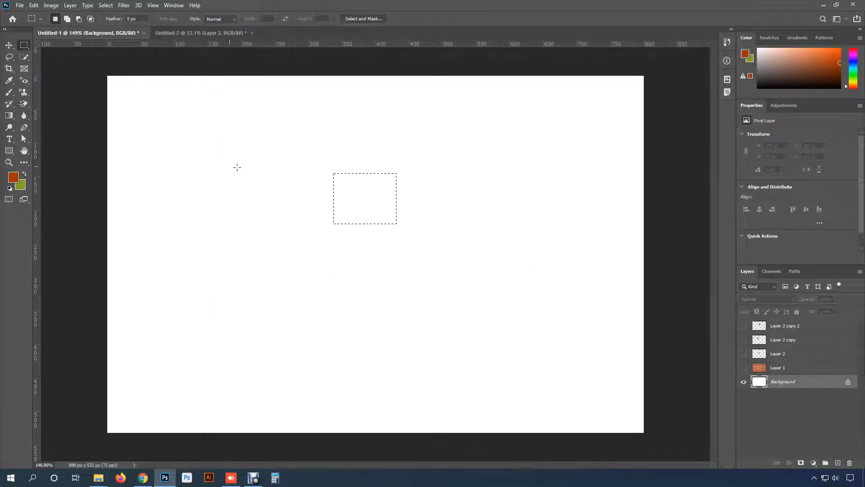
pyautogui.click(220, 156)
pyautogui.moveTo(218, 153); pyautogui.dragTo(519, 308)
pyautogui.moveTo(24, 92); pyautogui.dragTo(67, 101)
pyautogui.click(319, 19)
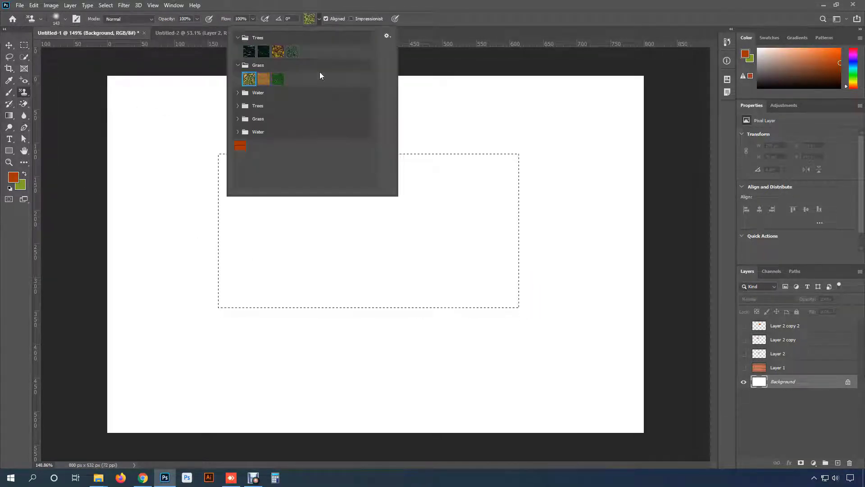
pyautogui.click(240, 146)
pyautogui.press('Escape')
pyautogui.moveTo(390, 183)
pyautogui.mouseDown()
pyautogui.moveTo(283, 181)
pyautogui.moveTo(538, 181)
pyautogui.moveTo(241, 190)
pyautogui.moveTo(597, 188)
pyautogui.moveTo(318, 190)
pyautogui.moveTo(575, 227)
pyautogui.moveTo(567, 259)
pyautogui.moveTo(323, 306)
pyautogui.moveTo(103, 293)
pyautogui.mouseUp()
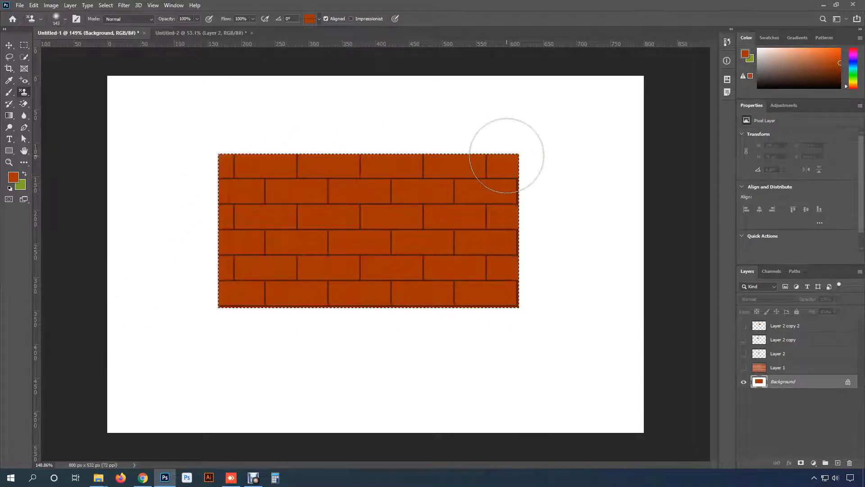
pyautogui.hotkey('ctrl', 'd')
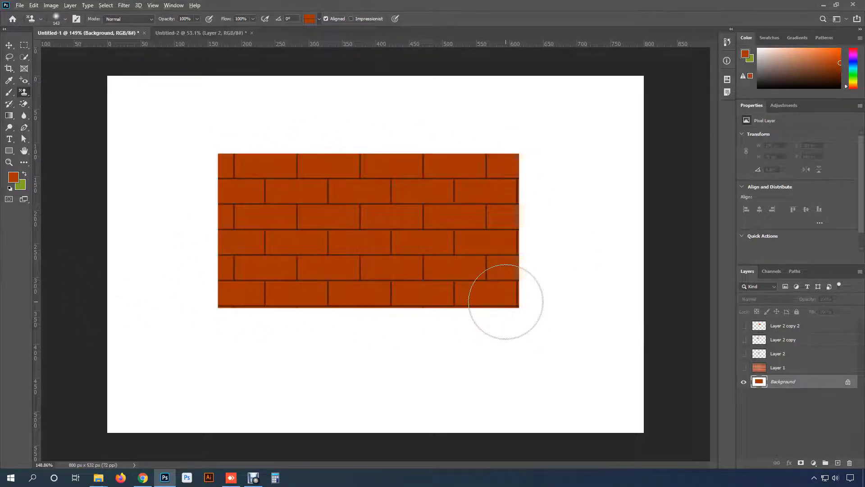
# - Paint the brick pattern over the rest of the canvas with the Pattern Stamp tool until the whole page is covered
pyautogui.scroll(3, 503, 299)
pyautogui.scroll(-3, 506, 292)
pyautogui.moveTo(511, 289)
pyautogui.mouseDown()
pyautogui.moveTo(233, 313)
pyautogui.moveTo(518, 285)
pyautogui.moveTo(576, 242)
pyautogui.moveTo(211, 198)
pyautogui.moveTo(120, 217)
pyautogui.moveTo(150, 113)
pyautogui.moveTo(259, 145)
pyautogui.moveTo(599, 212)
pyautogui.moveTo(594, 266)
pyautogui.moveTo(162, 325)
pyautogui.moveTo(434, 235)
pyautogui.moveTo(576, 382)
pyautogui.moveTo(428, 396)
pyautogui.moveTo(450, 369)
pyautogui.moveTo(432, 393)
pyautogui.moveTo(217, 380)
pyautogui.moveTo(149, 388)
pyautogui.moveTo(144, 396)
pyautogui.mouseUp()
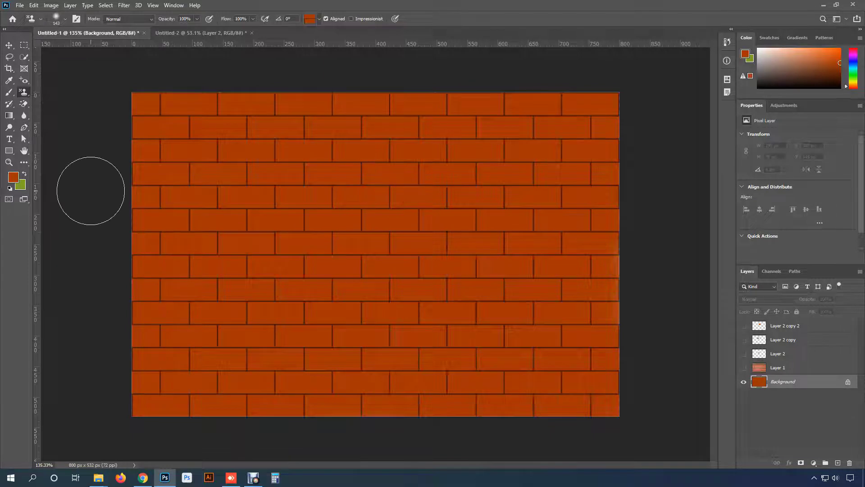
pyautogui.scroll(1, 376, 252)
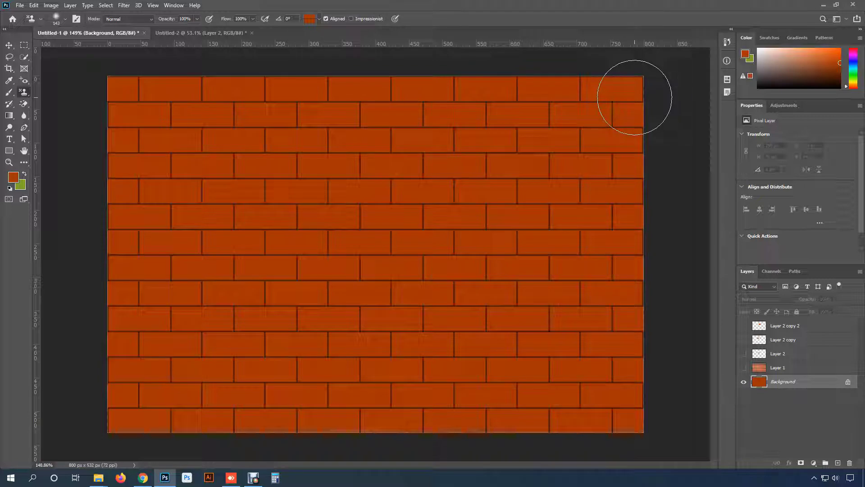
pyautogui.scroll(1, 541, 171)
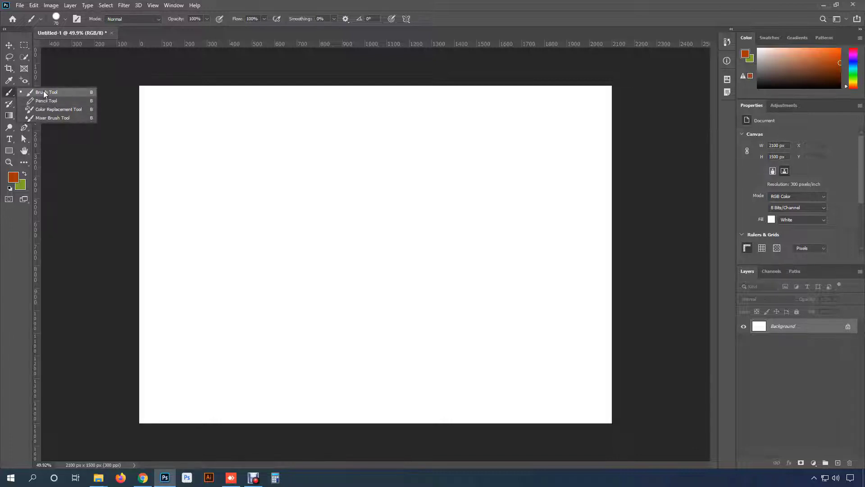
# - On a new layer of the blank 2100 by 1500 px document, paint a zigzag Brush stroke about 829 px wide near the upper left
pyautogui.click(45, 93)
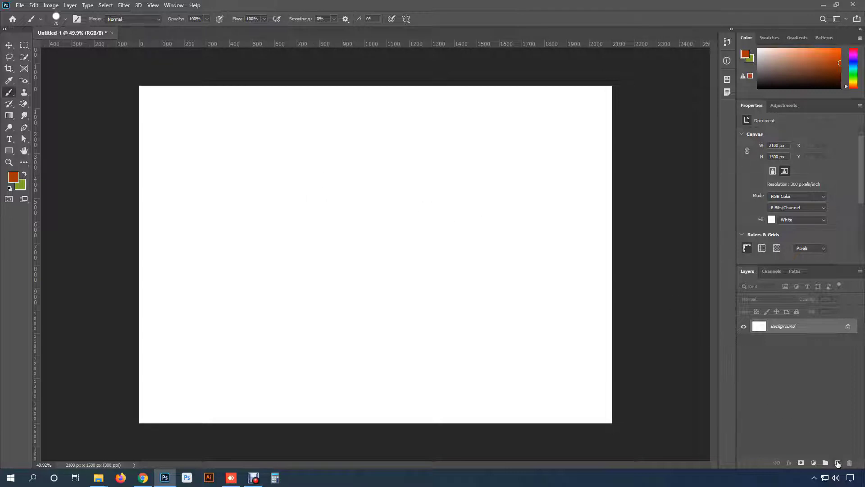
pyautogui.click(837, 464)
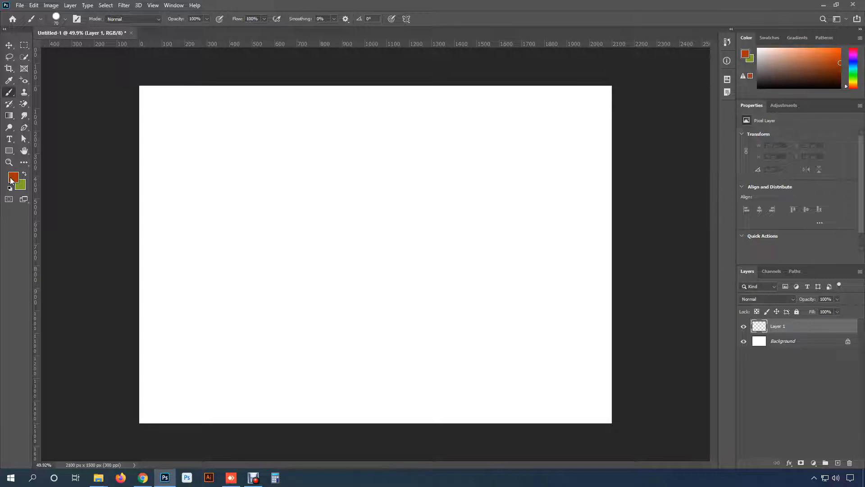
pyautogui.moveTo(199, 173)
pyautogui.mouseDown()
pyautogui.moveTo(351, 148)
pyautogui.moveTo(369, 163)
pyautogui.mouseUp()
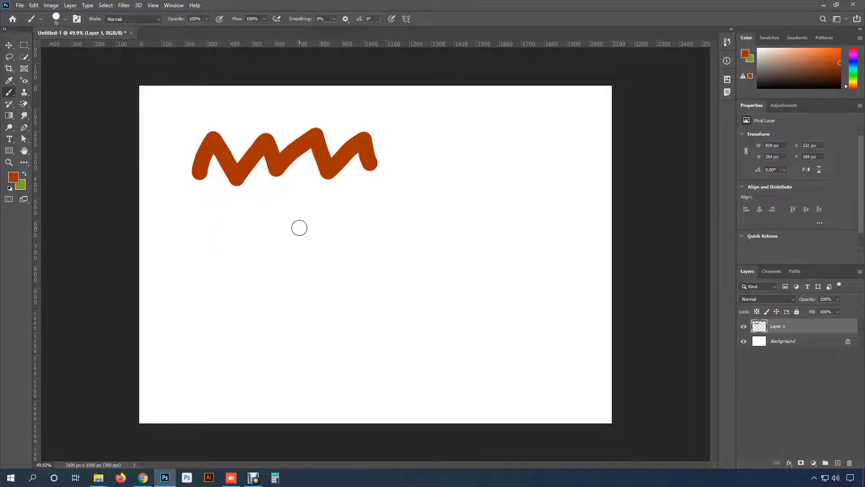
# - Enlarge the hard round brush to 401 px and paint a single dab near the canvas's right edge
pyautogui.rightClick(418, 144)
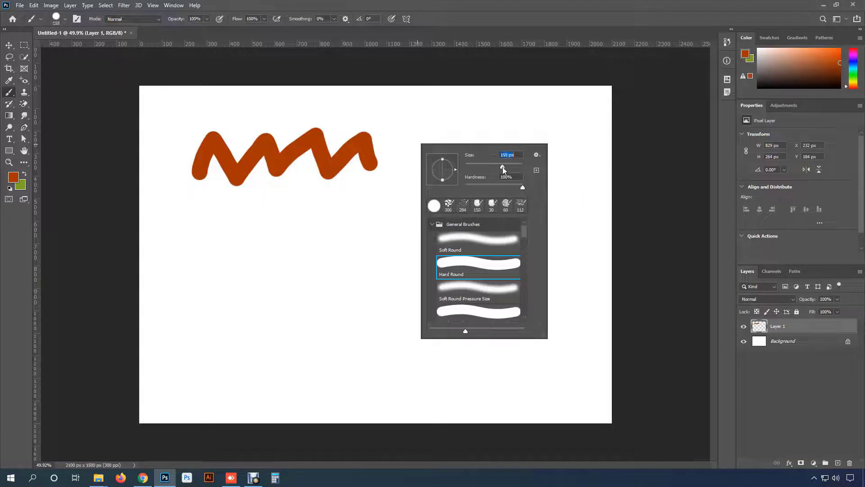
pyautogui.moveTo(503, 166); pyautogui.dragTo(517, 166)
pyautogui.click(557, 236)
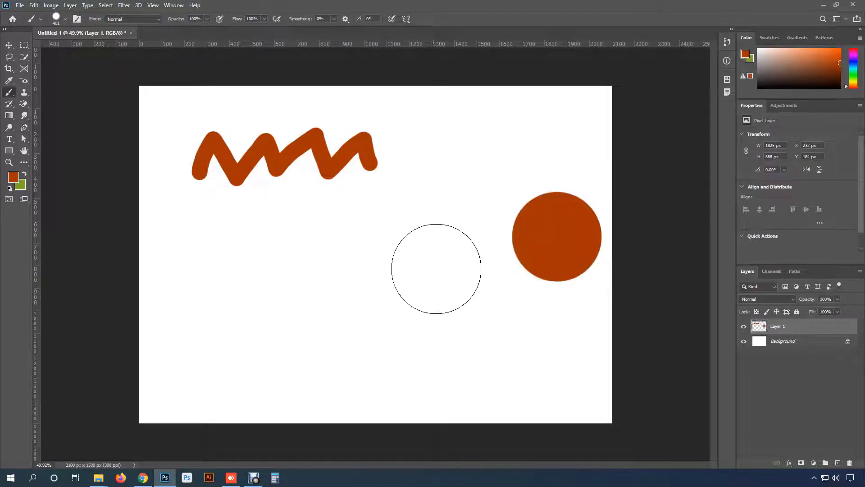
# - Set the brush hardness to 50% and paint a single 401 px dab near the canvas centre
pyautogui.rightClick(414, 235)
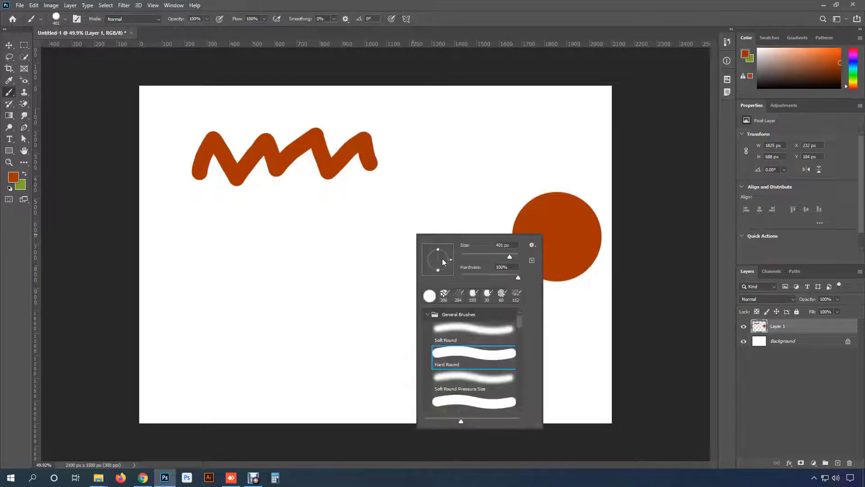
pyautogui.click(488, 275)
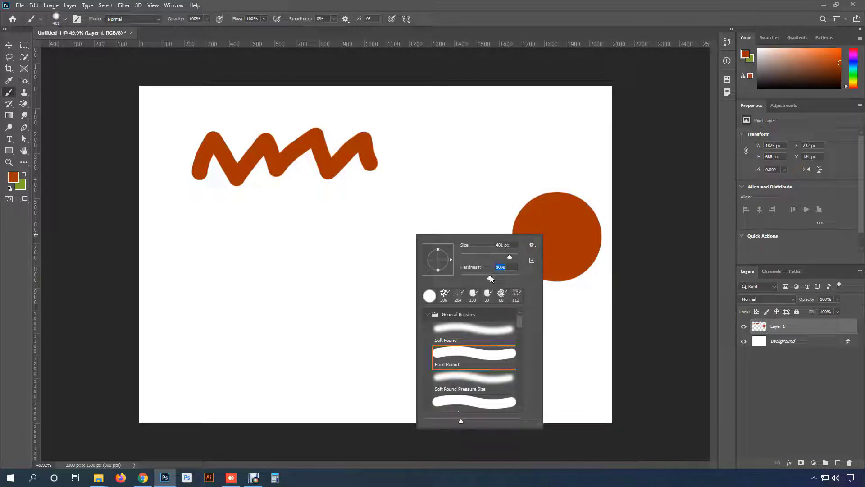
pyautogui.click(417, 234)
pyautogui.click(413, 232)
# - Reduce the brush hardness to 0% and paint a fully soft dab beside the 50% hardness one, plus one on the canvas's upper edge
pyautogui.rightClick(353, 242)
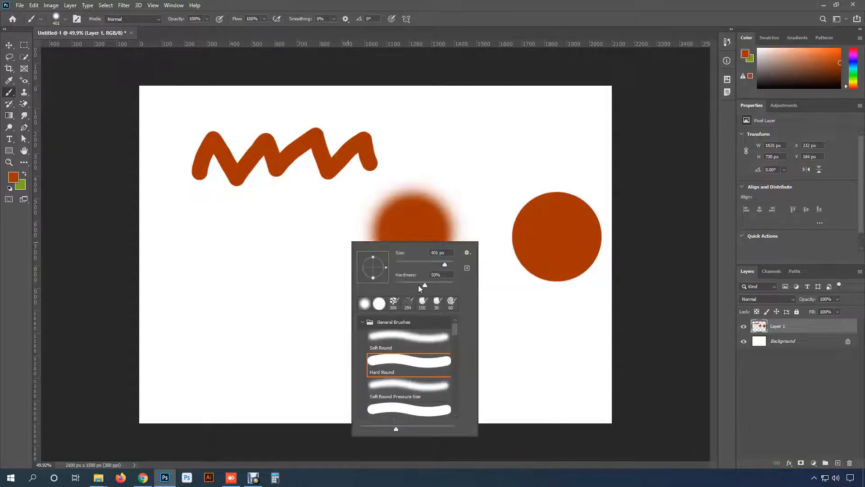
pyautogui.click(306, 240)
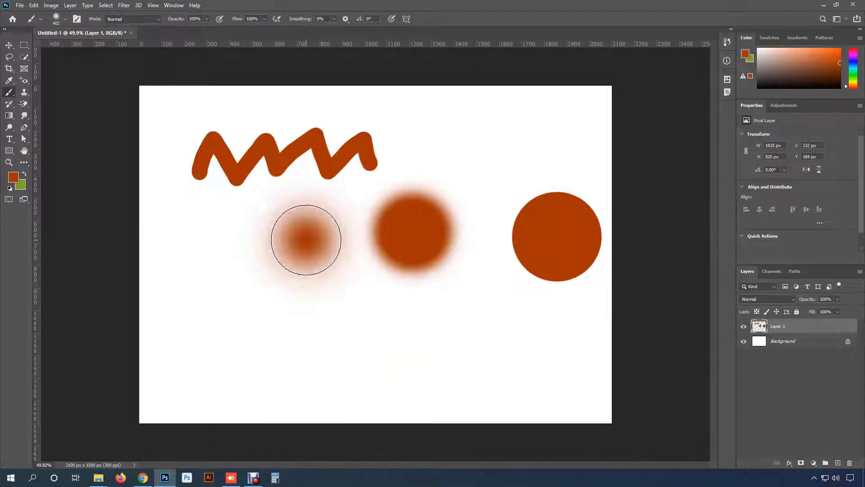
pyautogui.rightClick(485, 148)
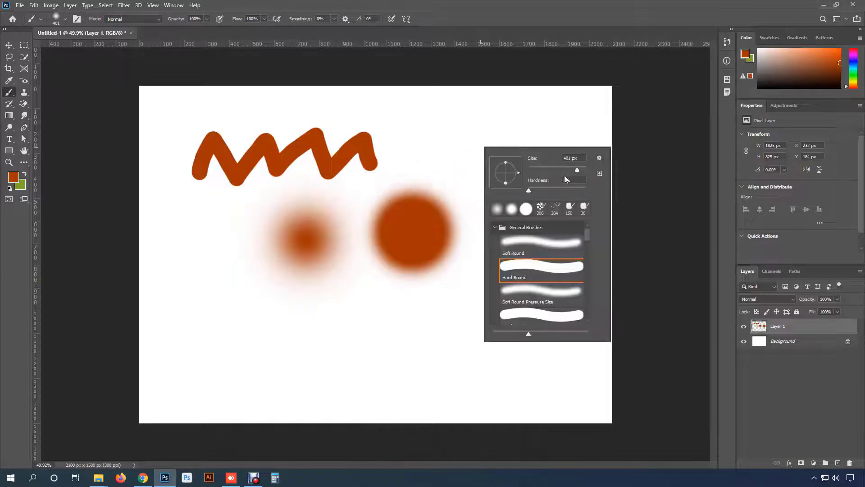
pyautogui.click(536, 56)
pyautogui.click(536, 57)
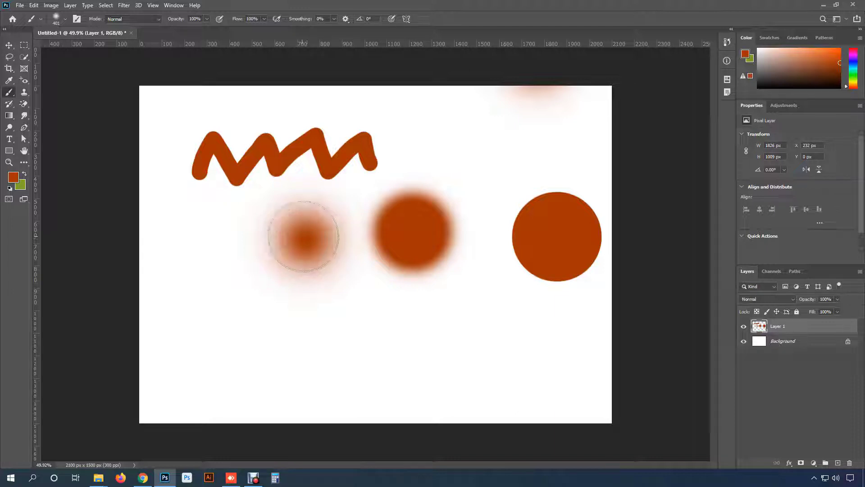
# - Reduce the brush size to 125 px and undo all the dabs and the zigzag stroke on the layer
pyautogui.press('[')
pyautogui.press('[')
pyautogui.press('[')
pyautogui.press('[')
pyautogui.press('[')
pyautogui.press('[')
pyautogui.press('[')
pyautogui.hotkey('ctrl', 'z')
pyautogui.hotkey('ctrl', 'z')
pyautogui.hotkey('ctrl', 'z')
pyautogui.hotkey('ctrl', 'z')
pyautogui.hotkey('ctrl', 'z')
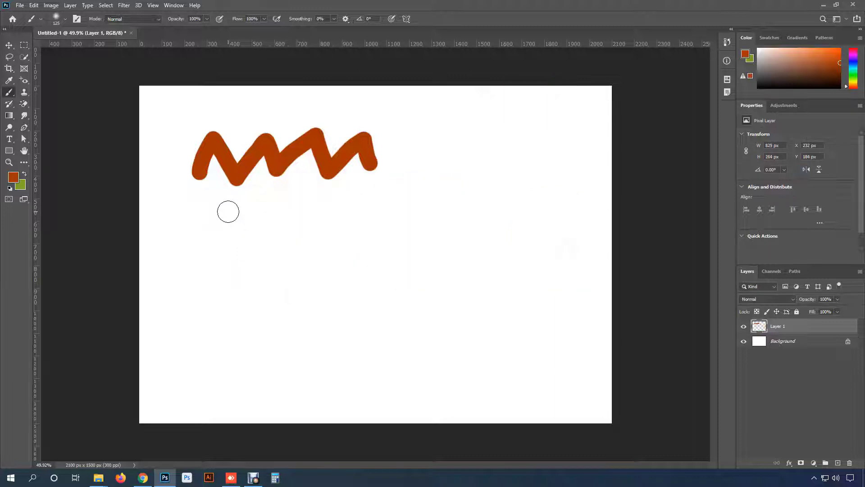
# - Choose the Soft Round Pressure Opacity preset and paint a roughly horizontal stroke across the upper canvas and one dab below it
pyautogui.click(63, 20)
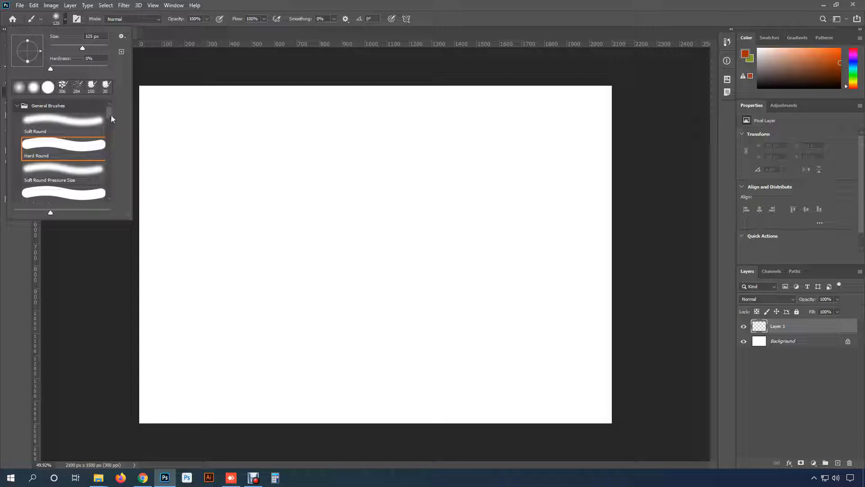
pyautogui.moveTo(109, 116)
pyautogui.mouseDown()
pyautogui.moveTo(110, 131)
pyautogui.moveTo(110, 123)
pyautogui.mouseUp()
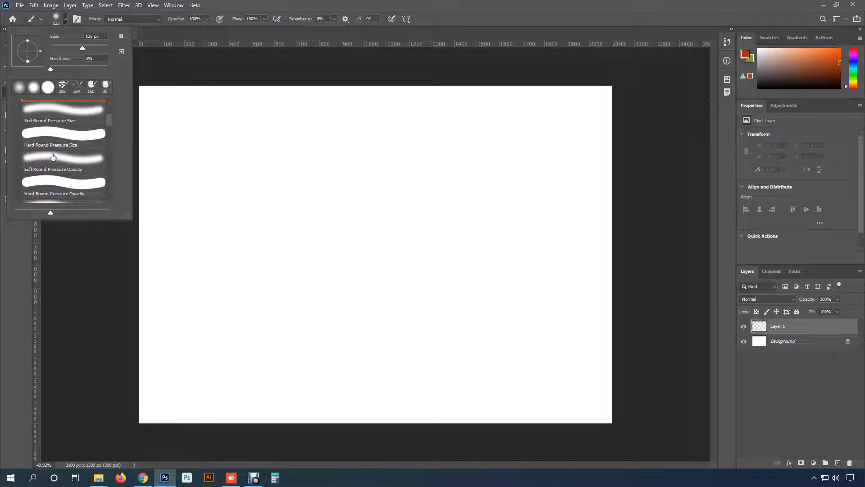
pyautogui.click(65, 160)
pyautogui.moveTo(236, 151); pyautogui.dragTo(465, 148)
pyautogui.click(199, 201)
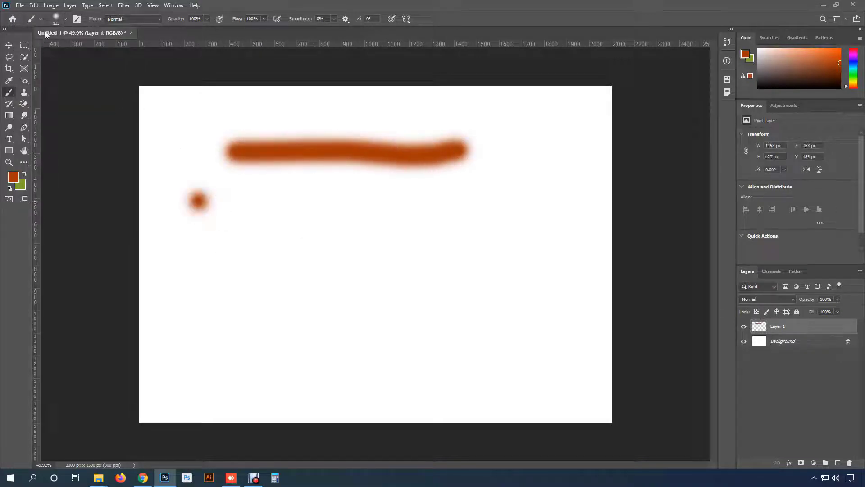
# - Try a stroke with a hard round pressure preset across the middle of the canvas, and undo all the preset test strokes
pyautogui.click(62, 25)
pyautogui.click(59, 134)
pyautogui.moveTo(258, 224)
pyautogui.mouseDown()
pyautogui.moveTo(420, 234)
pyautogui.moveTo(440, 246)
pyautogui.mouseUp()
pyautogui.hotkey('ctrl', 'z')
pyautogui.hotkey('ctrl', 'z')
pyautogui.hotkey('ctrl', 'z')
# - With the KYLE Ultimate Pencil Hard brush at 72 px, paint two long wavy strokes in the upper left canvas, the first about 883 px wide
pyautogui.click(63, 22)
pyautogui.scroll(-5, 68, 151)
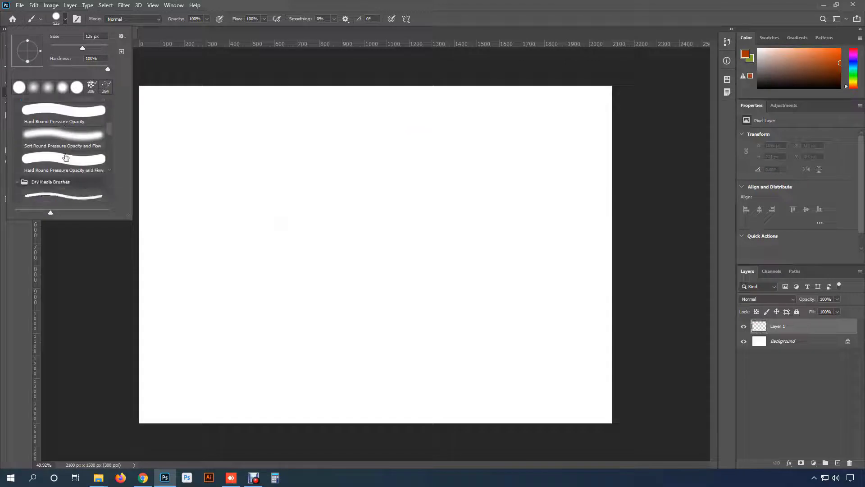
pyautogui.scroll(-2, 52, 171)
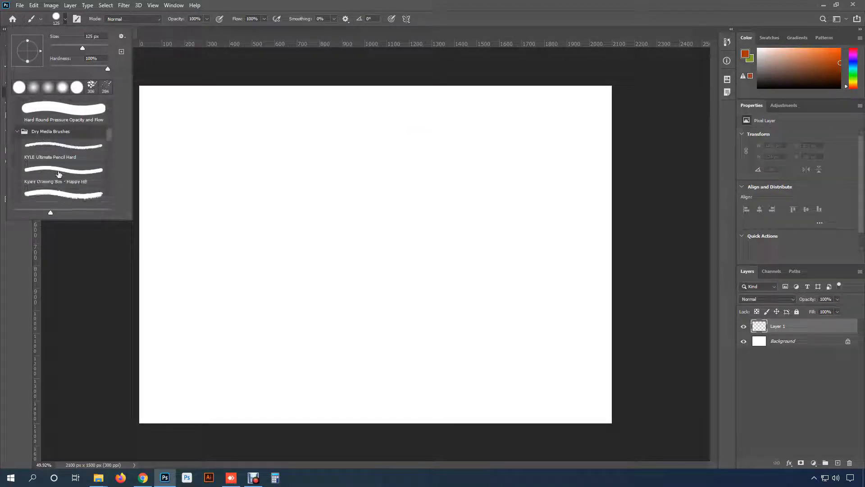
pyautogui.scroll(1, 56, 156)
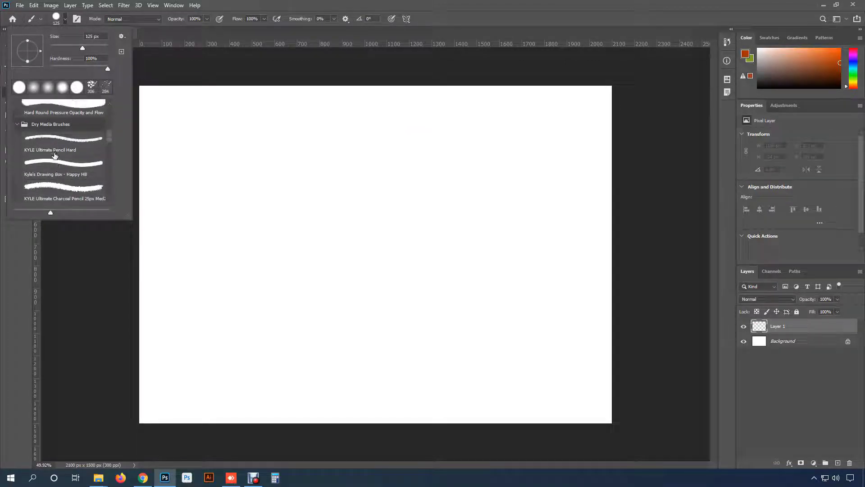
pyautogui.click(58, 145)
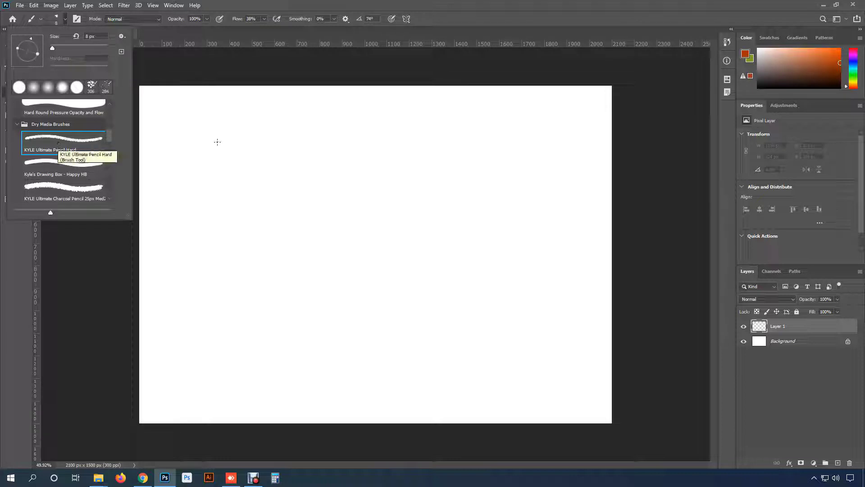
pyautogui.moveTo(52, 49); pyautogui.dragTo(71, 49)
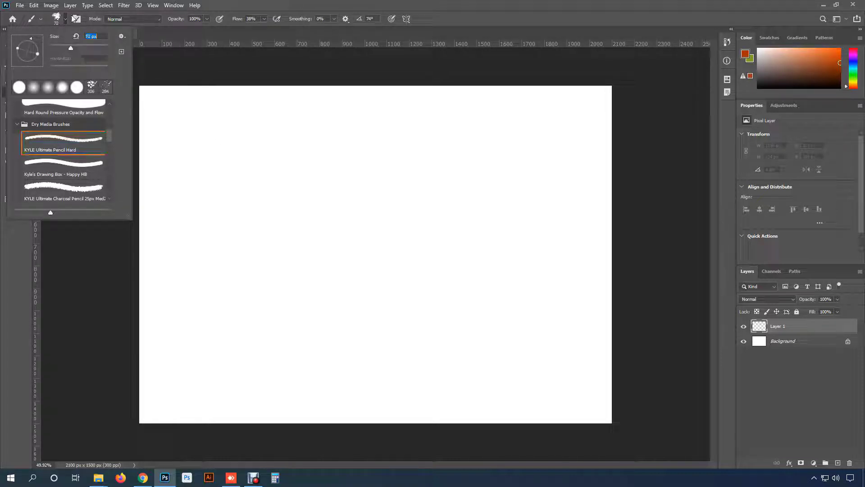
pyautogui.click(66, 19)
pyautogui.moveTo(188, 135)
pyautogui.mouseDown()
pyautogui.moveTo(218, 119)
pyautogui.moveTo(378, 133)
pyautogui.mouseUp()
pyautogui.scroll(3, 310, 132)
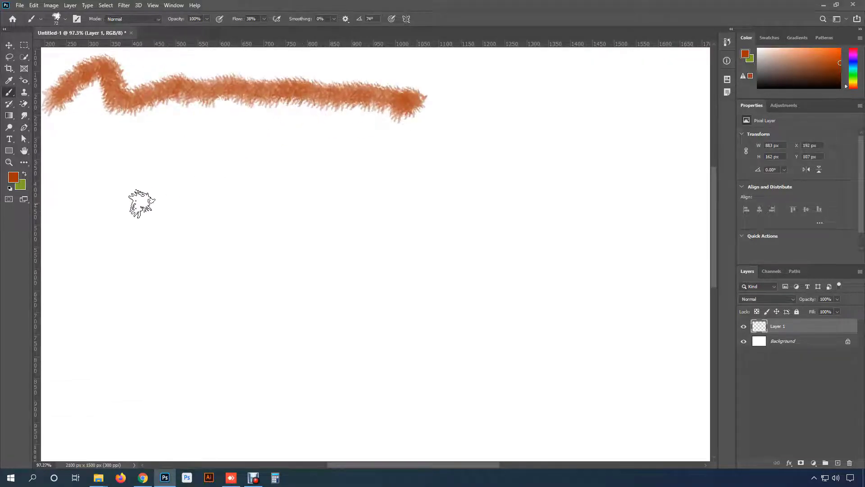
pyautogui.moveTo(110, 217)
pyautogui.mouseDown()
pyautogui.moveTo(231, 199)
pyautogui.moveTo(472, 189)
pyautogui.mouseUp()
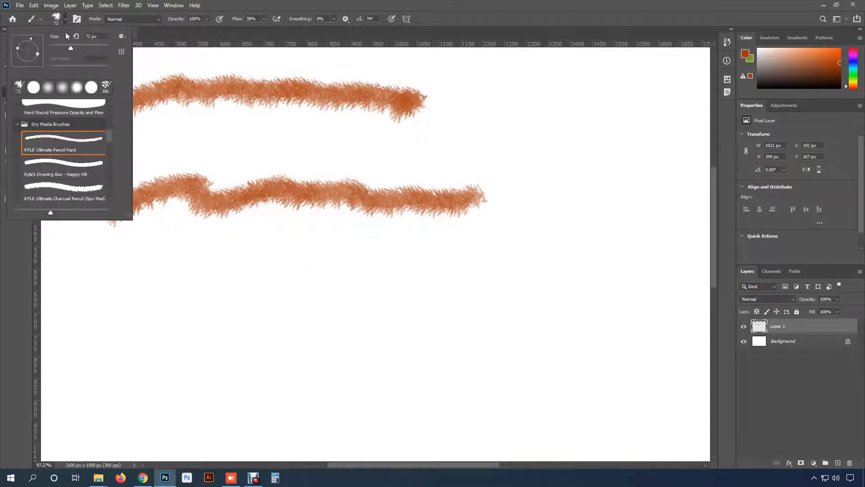
# - With the Kyle's Drawing Box - Happy HB brush, paint a thin 10 px stroke and a thick 97 px stroke below the pencil strokes
pyautogui.click(65, 19)
pyautogui.click(70, 170)
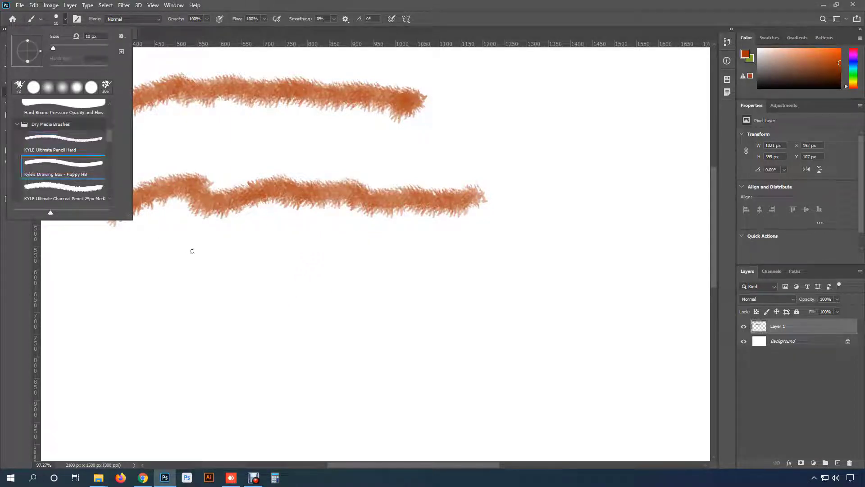
pyautogui.moveTo(207, 271); pyautogui.dragTo(219, 264)
pyautogui.moveTo(265, 250); pyautogui.dragTo(354, 265)
pyautogui.rightClick(354, 236)
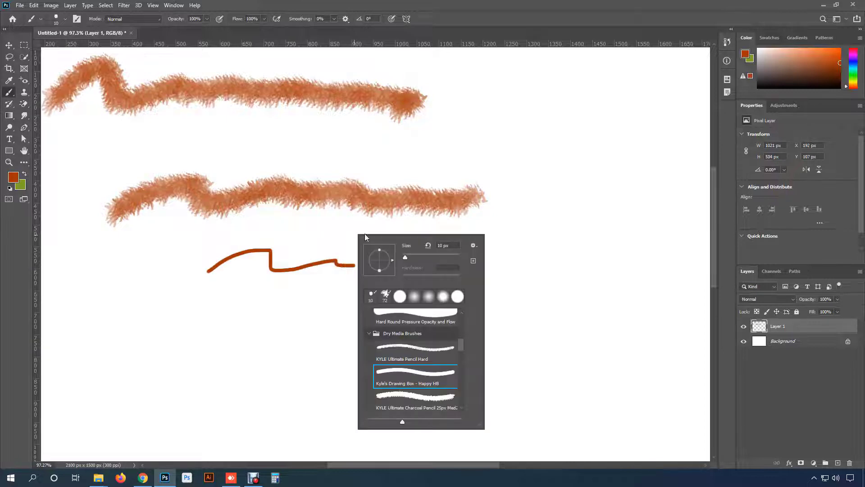
pyautogui.click(430, 257)
pyautogui.moveTo(246, 318)
pyautogui.mouseDown()
pyautogui.moveTo(393, 334)
pyautogui.moveTo(421, 328)
pyautogui.mouseUp()
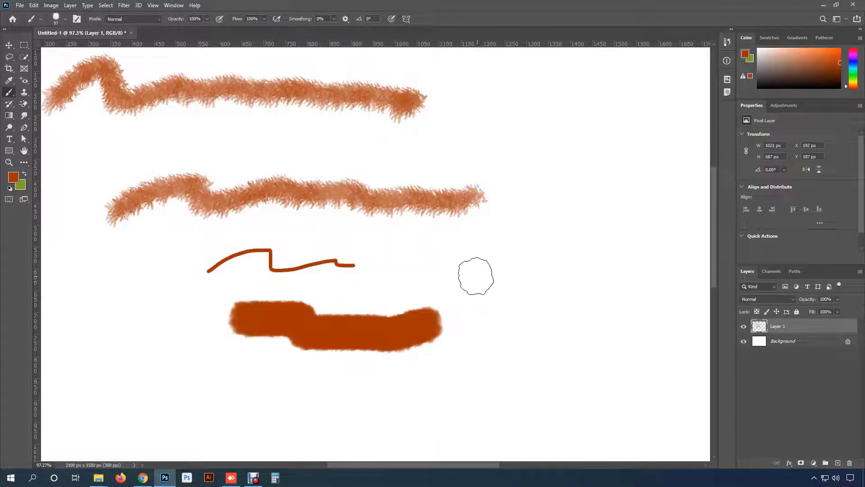
# - Paint two wavy strokes with the 112 px KYLE Bonus Chunky Charcoal brush, one beside and one below the existing thick stroke
pyautogui.click(65, 19)
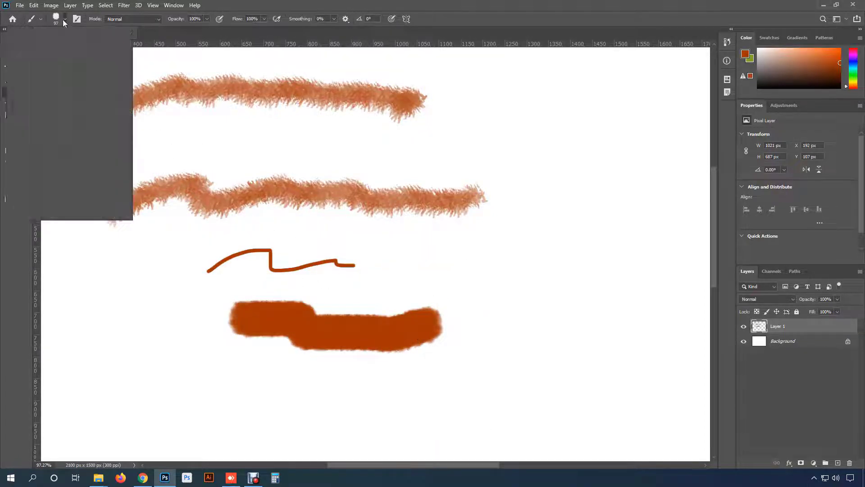
pyautogui.scroll(-2, 63, 186)
pyautogui.click(64, 180)
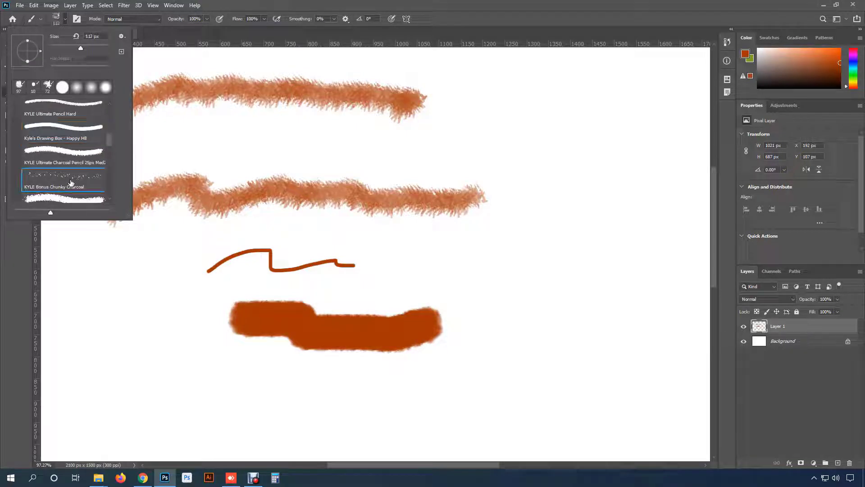
pyautogui.moveTo(434, 230)
pyautogui.mouseDown()
pyautogui.moveTo(506, 249)
pyautogui.moveTo(589, 293)
pyautogui.moveTo(584, 361)
pyautogui.mouseUp()
pyautogui.scroll(-5, 552, 369)
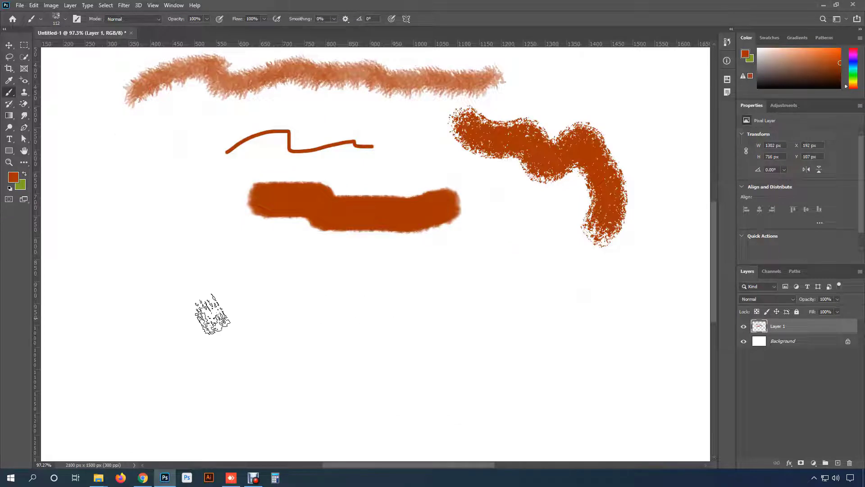
pyautogui.moveTo(183, 293)
pyautogui.mouseDown()
pyautogui.moveTo(239, 299)
pyautogui.moveTo(368, 338)
pyautogui.moveTo(517, 355)
pyautogui.mouseUp()
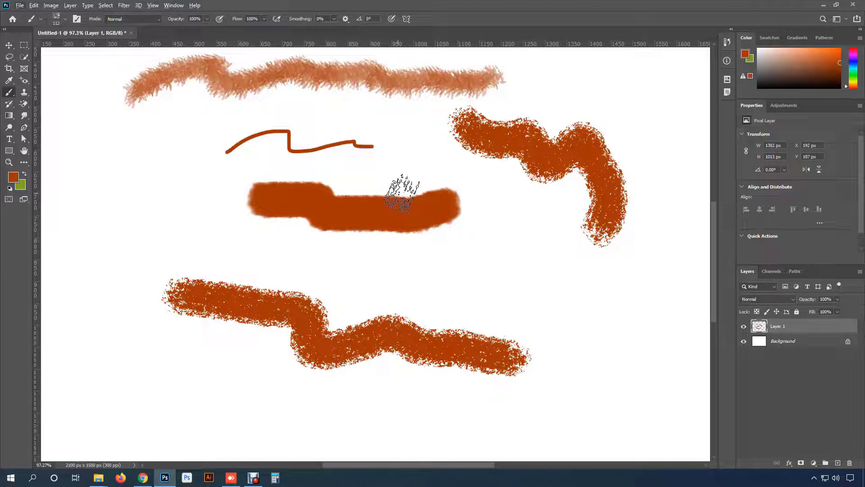
# - Switch to the 284 px Kyle's Spatter Brushes - Spatter Bot Tilt brush and test its spatter around the existing strokes
pyautogui.click(65, 19)
pyautogui.press('.')
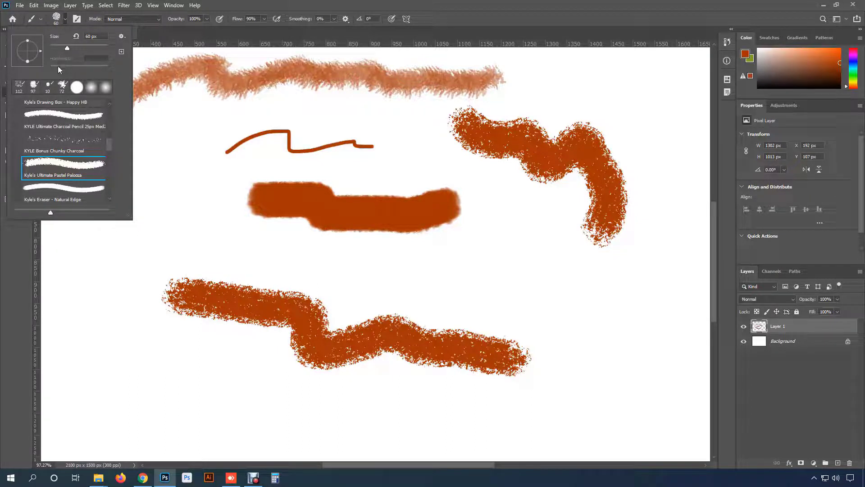
pyautogui.scroll(-5, 74, 168)
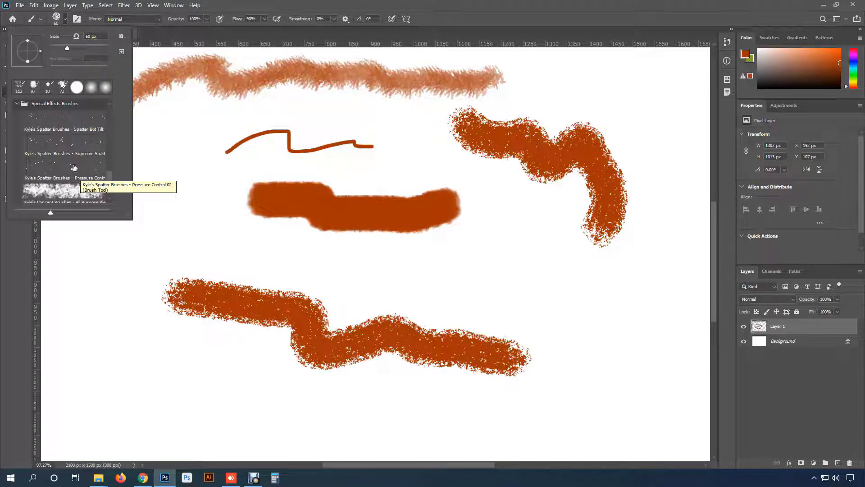
pyautogui.click(55, 121)
pyautogui.click(209, 200)
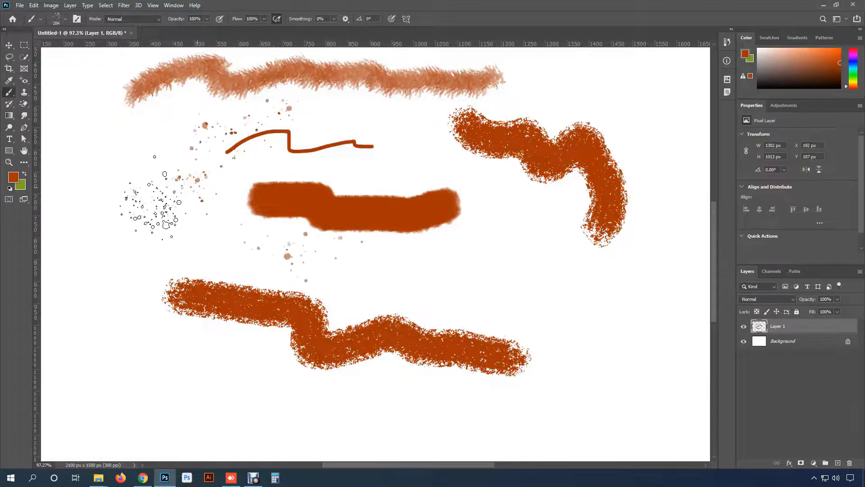
pyautogui.moveTo(162, 207)
pyautogui.mouseDown()
pyautogui.moveTo(234, 235)
pyautogui.moveTo(252, 230)
pyautogui.mouseUp()
pyautogui.hotkey('ctrl', '0')
pyautogui.moveTo(478, 275)
pyautogui.mouseDown()
pyautogui.moveTo(555, 347)
pyautogui.moveTo(523, 128)
pyautogui.moveTo(544, 274)
pyautogui.moveTo(551, 259)
pyautogui.mouseUp()
# - Undo the spatter, charcoal, drawing box and pencil test strokes until the layer is empty
pyautogui.hotkey('ctrl', 'z')
pyautogui.hotkey('ctrl', 'z')
pyautogui.hotkey('ctrl', 'z')
pyautogui.hotkey('ctrl', 'z')
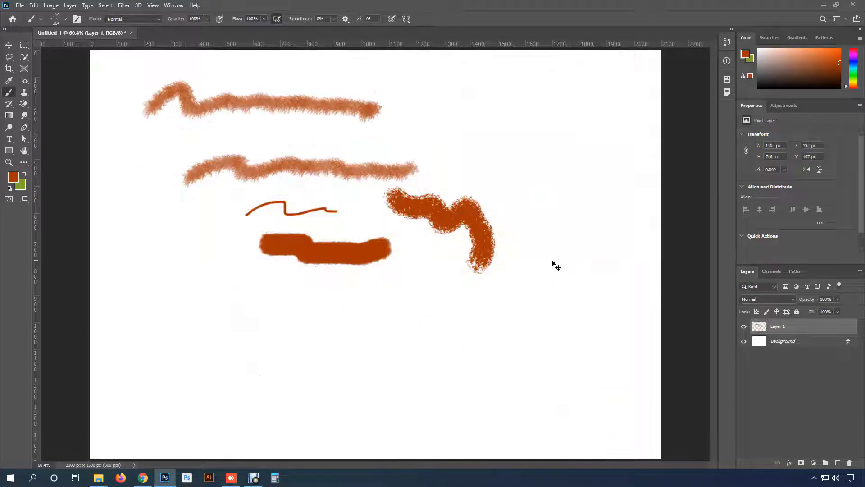
pyautogui.hotkey('ctrl', 'z')
pyautogui.hotkey('ctrl', 'z')
pyautogui.hotkey('ctrl', 'z')
pyautogui.hotkey('ctrl', 'z')
pyautogui.hotkey('ctrl', 'z')
# - Paint brown-orange spatter over most of the canvas with the Spatter Bot Tilt brush
pyautogui.moveTo(524, 199)
pyautogui.mouseDown()
pyautogui.moveTo(409, 176)
pyautogui.moveTo(321, 189)
pyautogui.moveTo(284, 133)
pyautogui.moveTo(236, 138)
pyautogui.moveTo(169, 238)
pyautogui.moveTo(224, 305)
pyautogui.moveTo(417, 265)
pyautogui.moveTo(413, 152)
pyautogui.moveTo(475, 118)
pyautogui.moveTo(555, 221)
pyautogui.moveTo(488, 343)
pyautogui.moveTo(392, 361)
pyautogui.mouseUp()
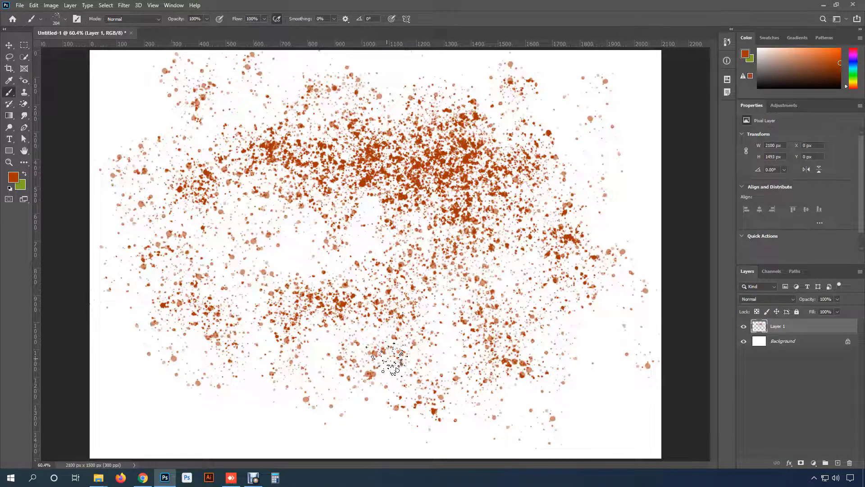
pyautogui.moveTo(394, 361)
pyautogui.mouseDown()
pyautogui.moveTo(300, 277)
pyautogui.moveTo(343, 280)
pyautogui.moveTo(334, 311)
pyautogui.mouseUp()
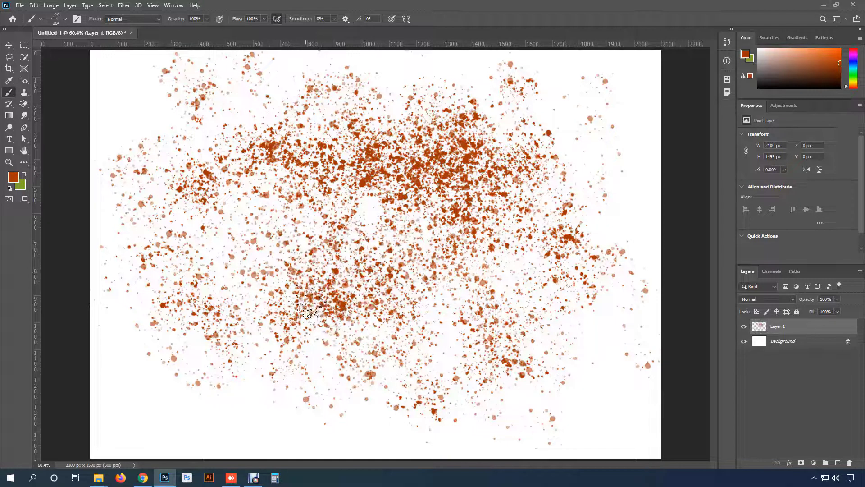
# - Change the foreground colour to magenta ff00e4 and paint spatter over the upper and middle parts of the brown-orange spatter
pyautogui.click(13, 177)
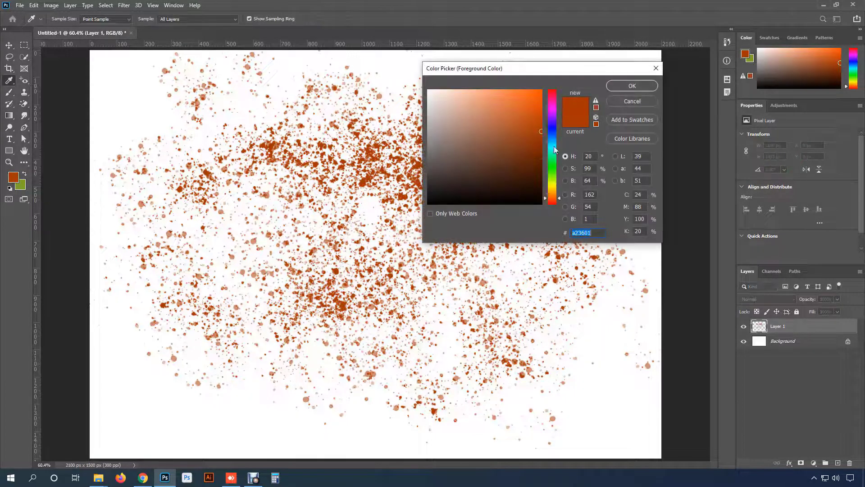
pyautogui.click(552, 106)
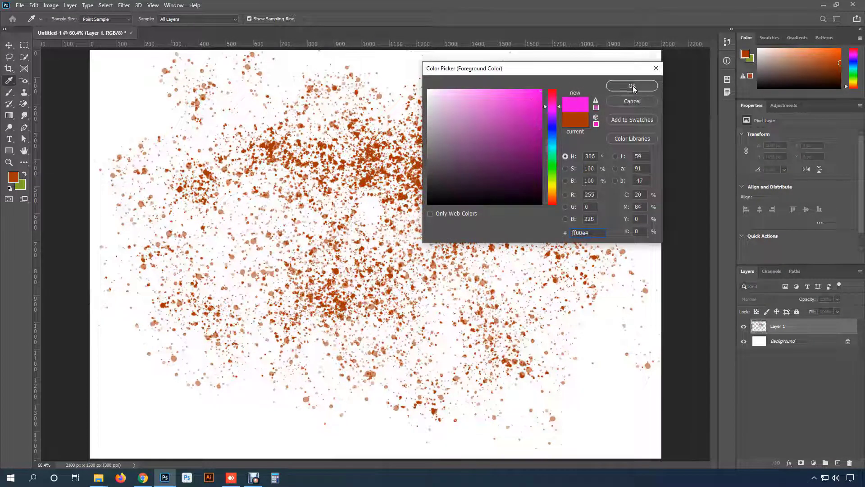
pyautogui.click(631, 85)
pyautogui.moveTo(374, 112)
pyautogui.mouseDown()
pyautogui.moveTo(279, 270)
pyautogui.moveTo(311, 225)
pyautogui.moveTo(490, 308)
pyautogui.mouseUp()
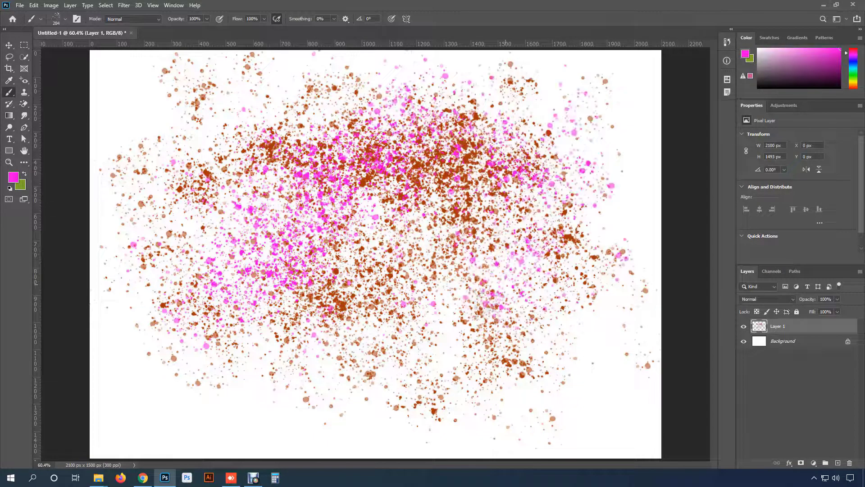
# - Change the foreground colour to orange-yellow ffae00 and paint another layer of spatter across most of the canvas
pyautogui.click(13, 177)
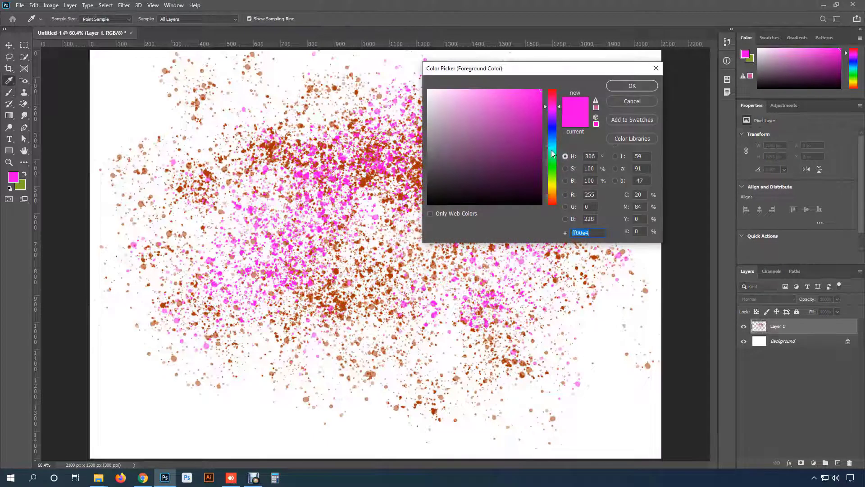
pyautogui.moveTo(552, 154); pyautogui.dragTo(553, 191)
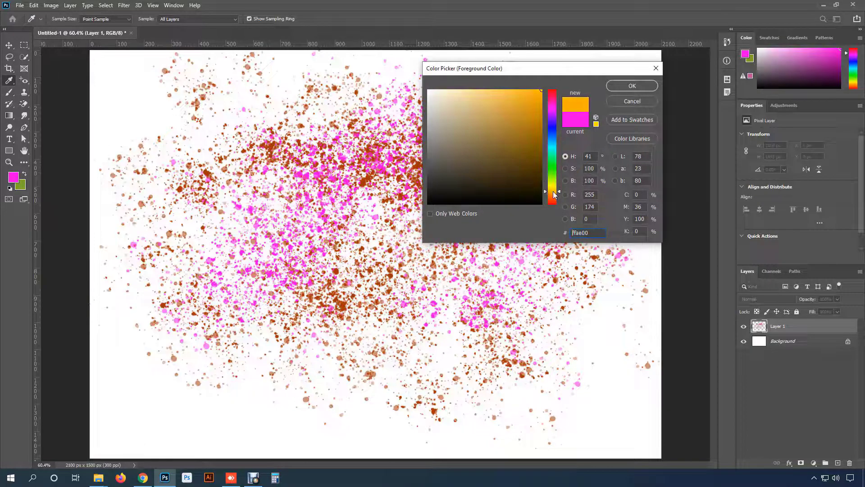
pyautogui.click(636, 88)
pyautogui.moveTo(343, 243)
pyautogui.mouseDown()
pyautogui.moveTo(360, 279)
pyautogui.moveTo(432, 145)
pyautogui.moveTo(244, 216)
pyautogui.moveTo(536, 307)
pyautogui.moveTo(173, 194)
pyautogui.mouseUp()
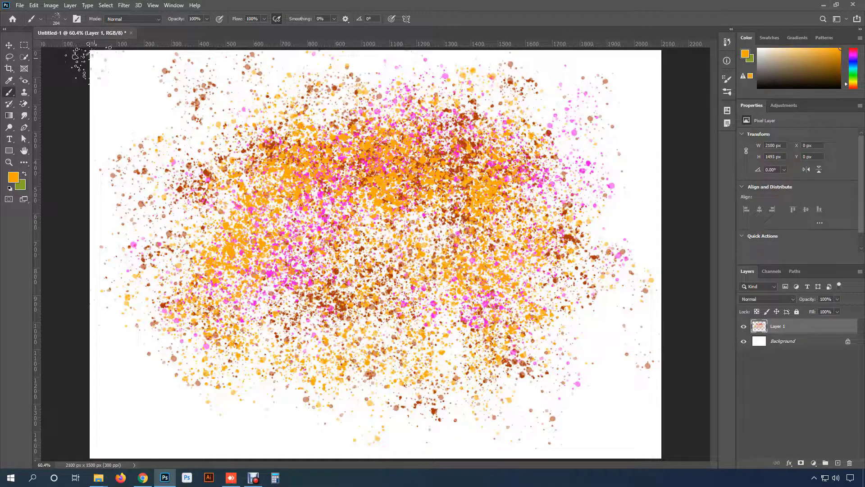
# - Review the spatter brush's Shape Dynamics settings and raise its Scattering Count to 12
pyautogui.click(77, 19)
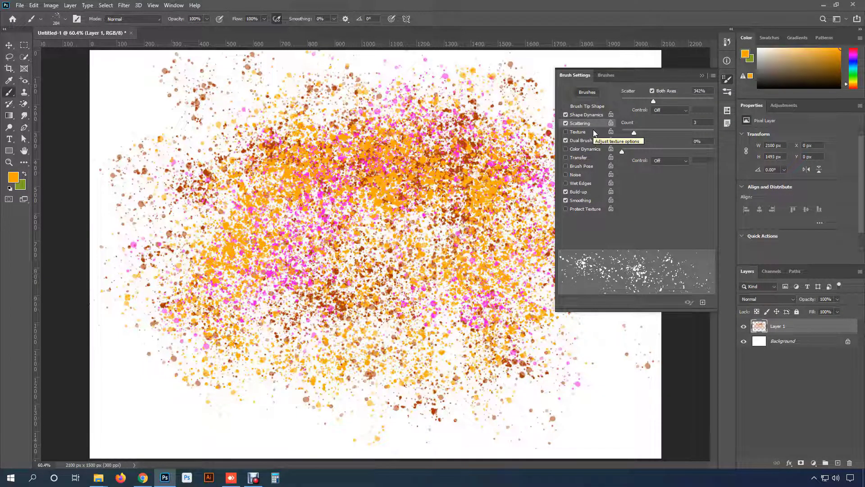
pyautogui.click(587, 116)
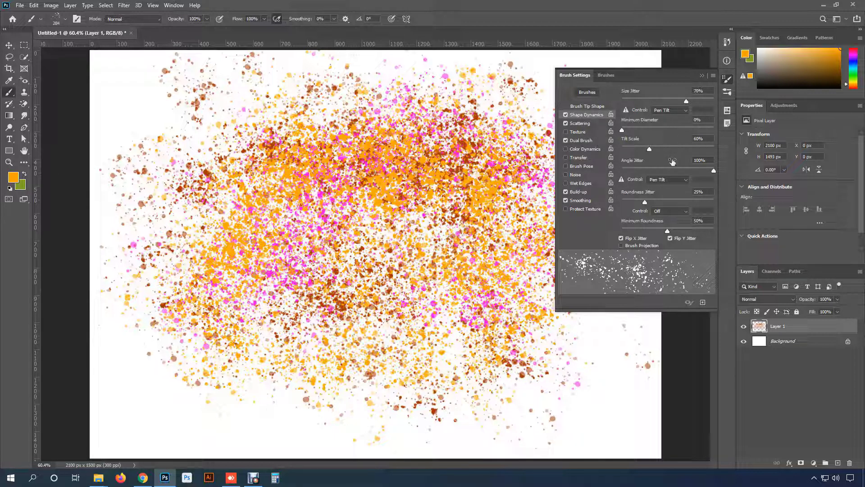
pyautogui.click(582, 124)
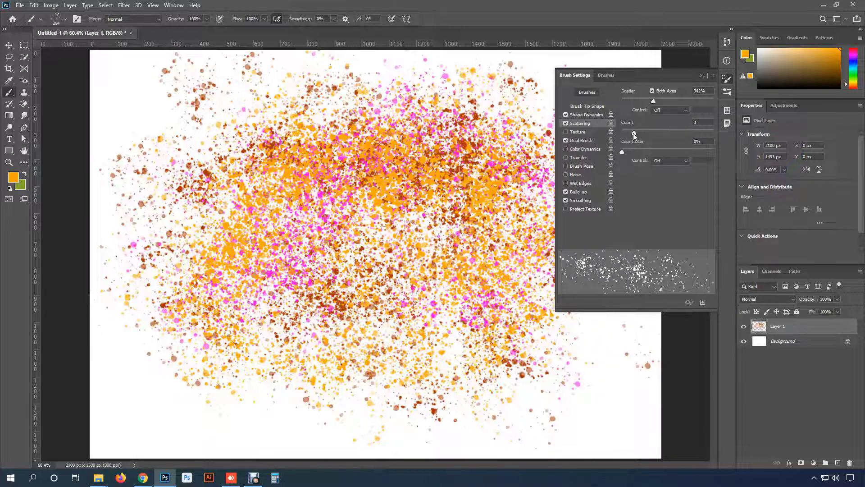
pyautogui.moveTo(633, 133); pyautogui.dragTo(687, 133)
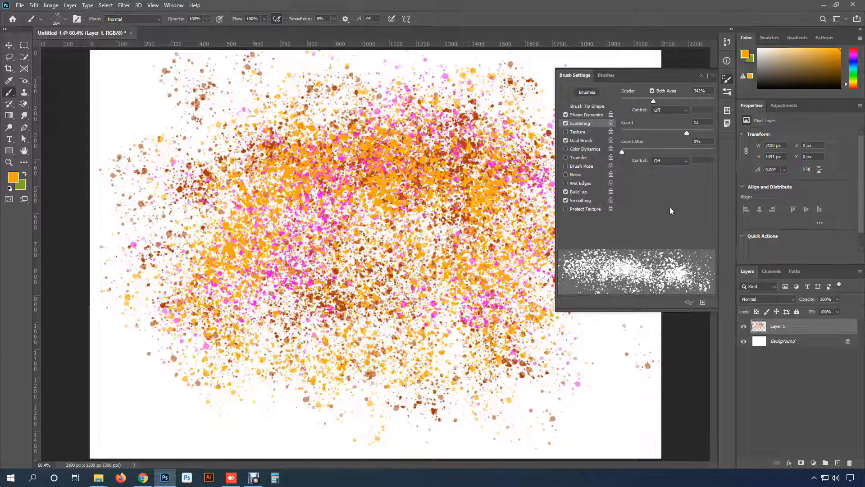
pyautogui.click(702, 78)
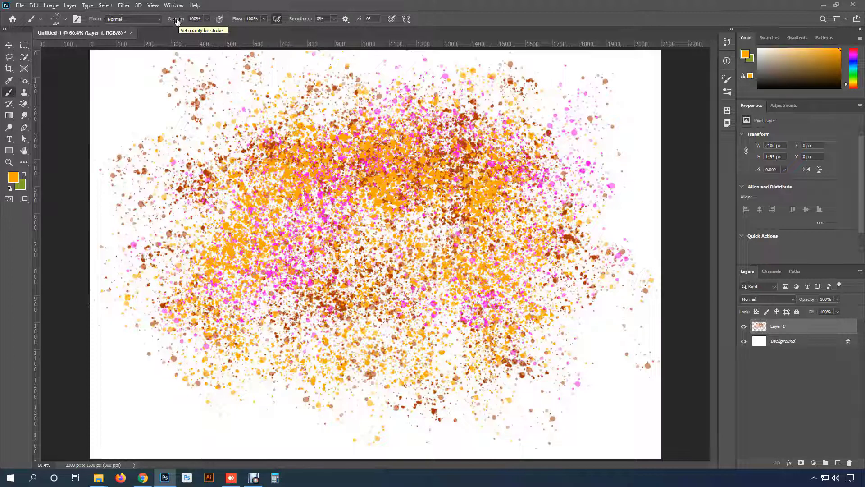
# - Replace the spatter brush with the recently used hard round brush at 284 px and 100% hardness
pyautogui.click(64, 20)
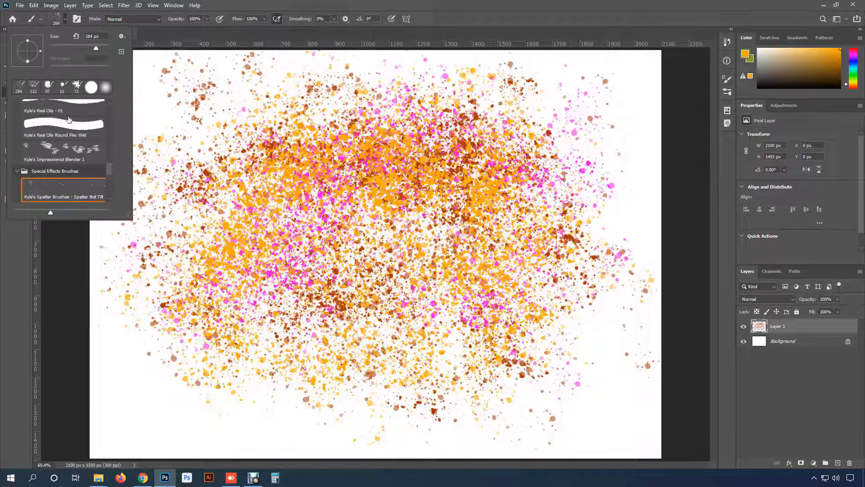
pyautogui.click(92, 88)
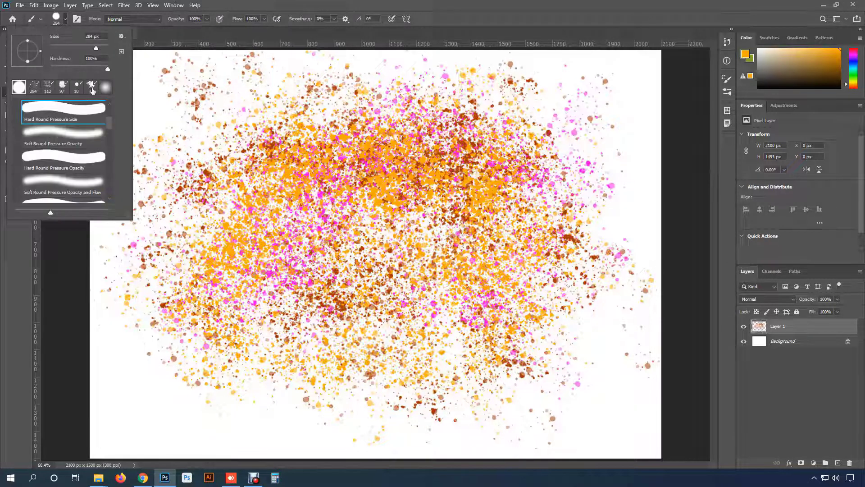
pyautogui.click(64, 21)
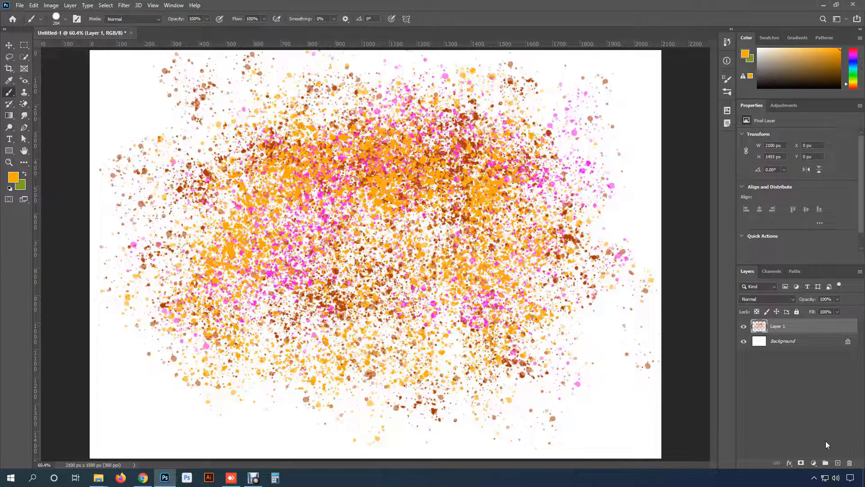
# - Add a new layer, hide the spatter layer, and stamp one orange dot in the canvas's upper-left area
pyautogui.click(837, 463)
pyautogui.click(743, 340)
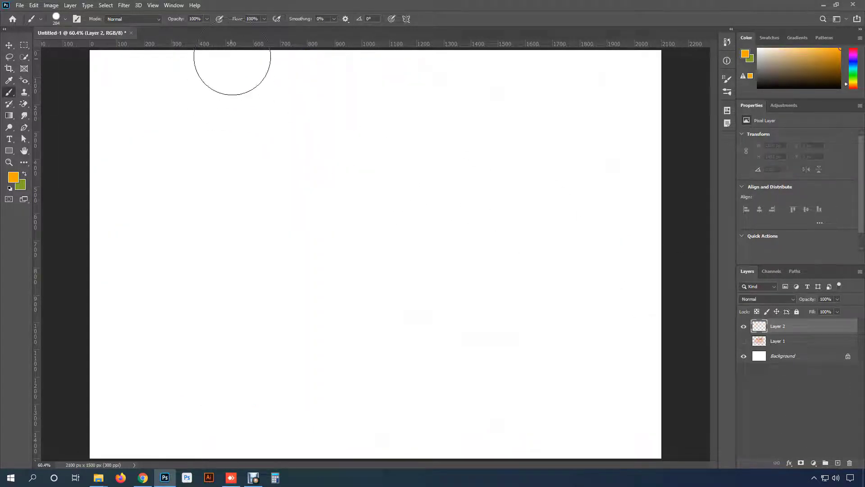
pyautogui.click(183, 135)
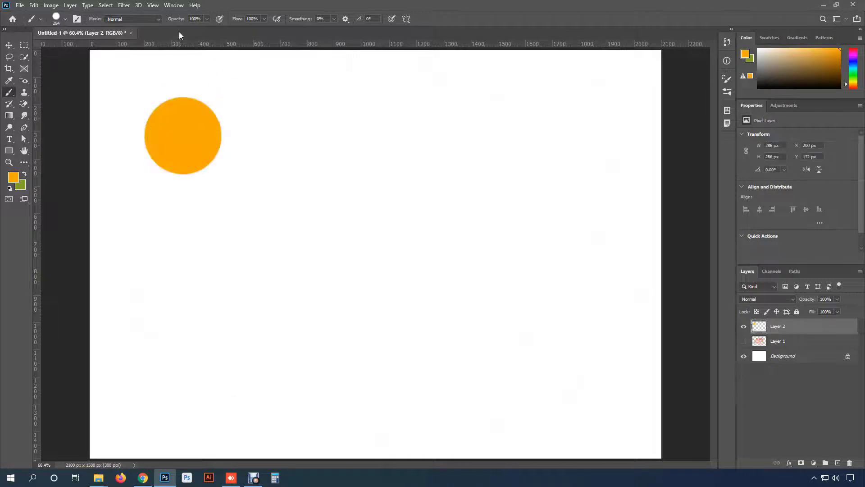
# - Set the brush opacity to 54%, stamp a second orange dot beside the first, and overlap it with a green dot using swapped colours
pyautogui.moveTo(177, 21); pyautogui.dragTo(157, 22)
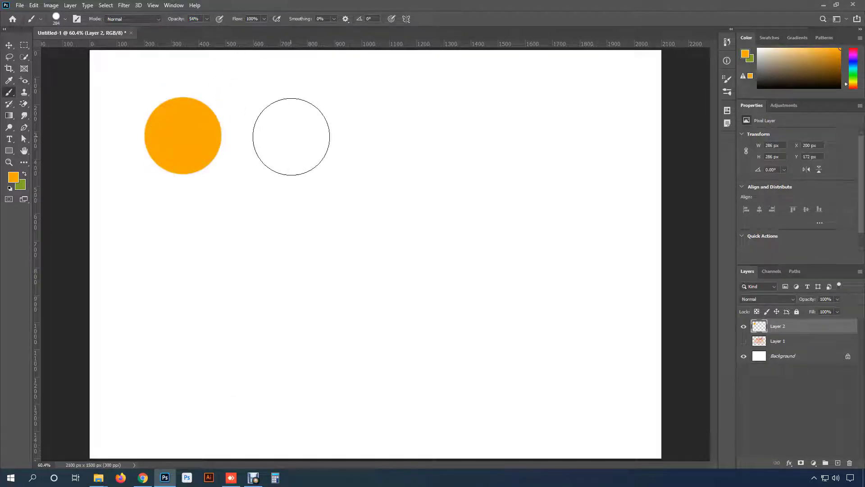
pyautogui.click(291, 136)
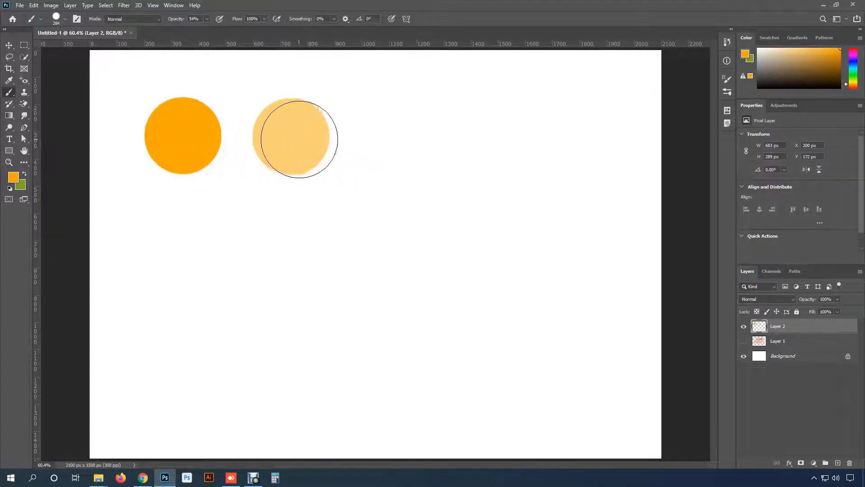
pyautogui.click(24, 175)
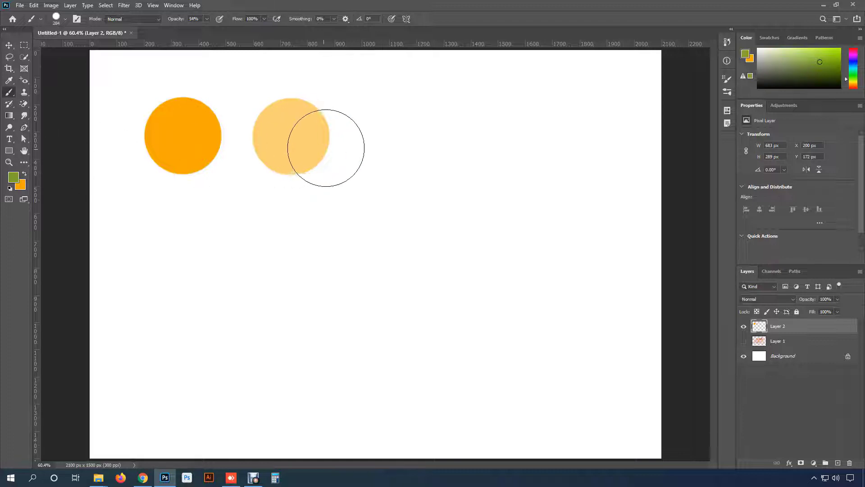
pyautogui.click(324, 138)
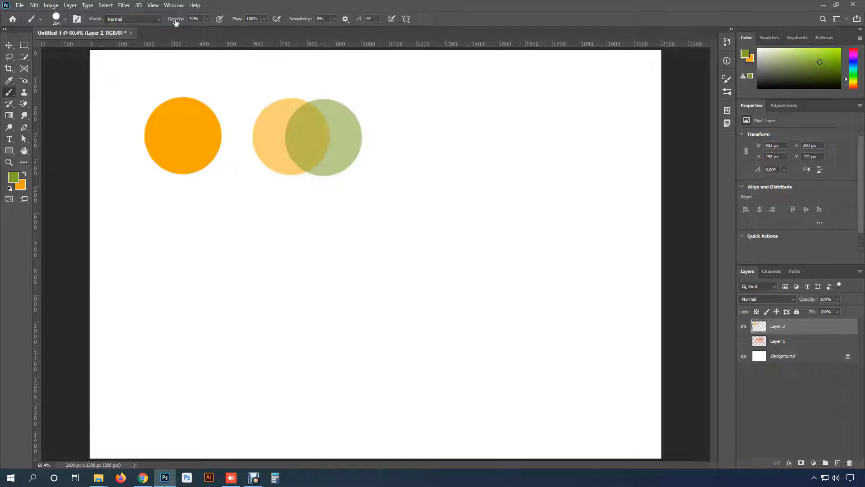
# - Restore the brush opacity to 100% and paint a separate green dot plus a long horizontal green stroke below the dots
pyautogui.moveTo(176, 22); pyautogui.dragTo(376, 95)
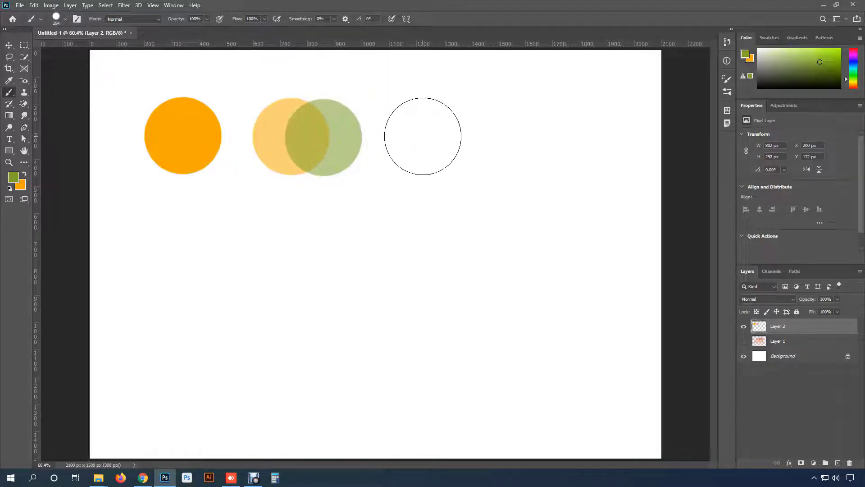
pyautogui.click(422, 136)
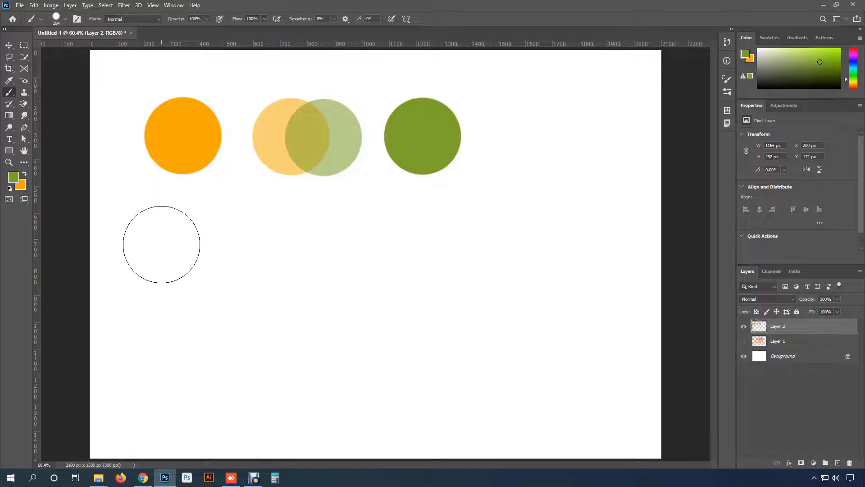
pyautogui.moveTo(164, 249); pyautogui.dragTo(443, 254)
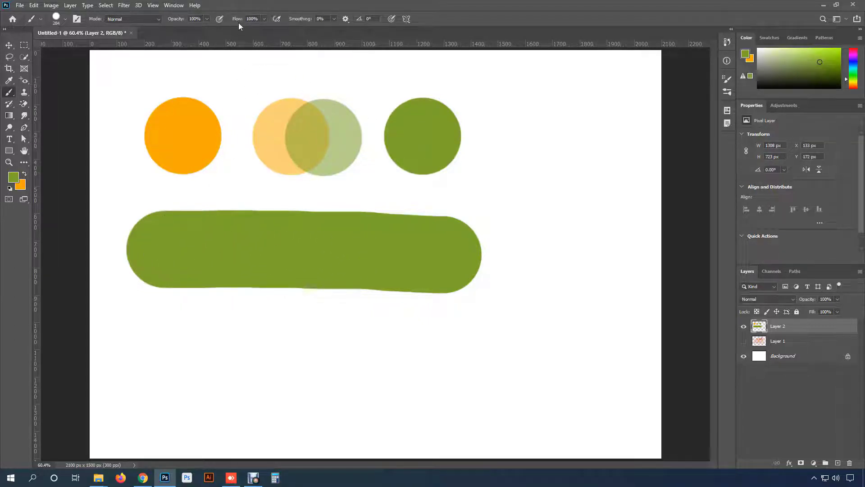
# - Paint a green test stroke below the long stroke with the brush flow at 71%
pyautogui.moveTo(227, 21); pyautogui.dragTo(225, 21)
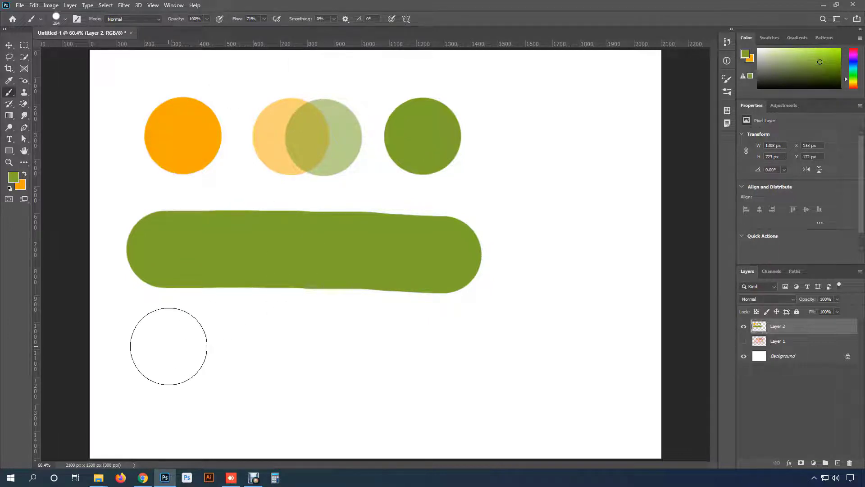
pyautogui.moveTo(168, 346); pyautogui.dragTo(377, 349)
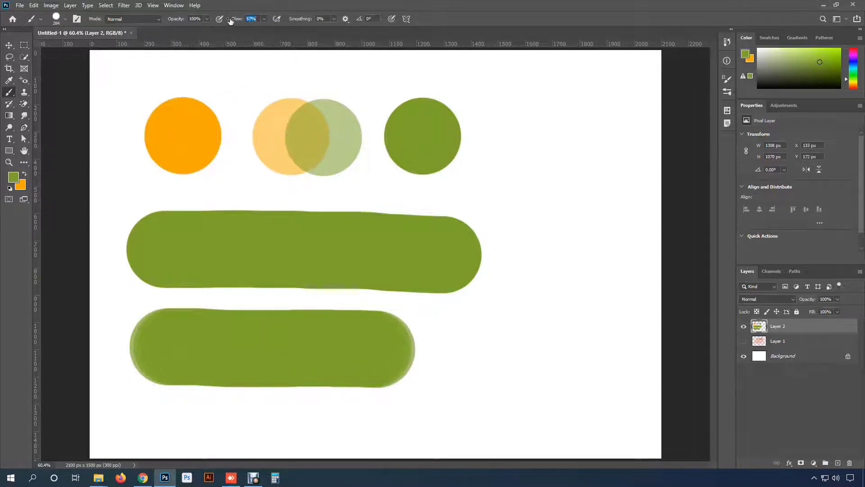
# - Undo the lower green stroke and repaint it with the brush flow set to 29%
pyautogui.moveTo(215, 21); pyautogui.dragTo(214, 21)
pyautogui.hotkey('ctrl', 'z')
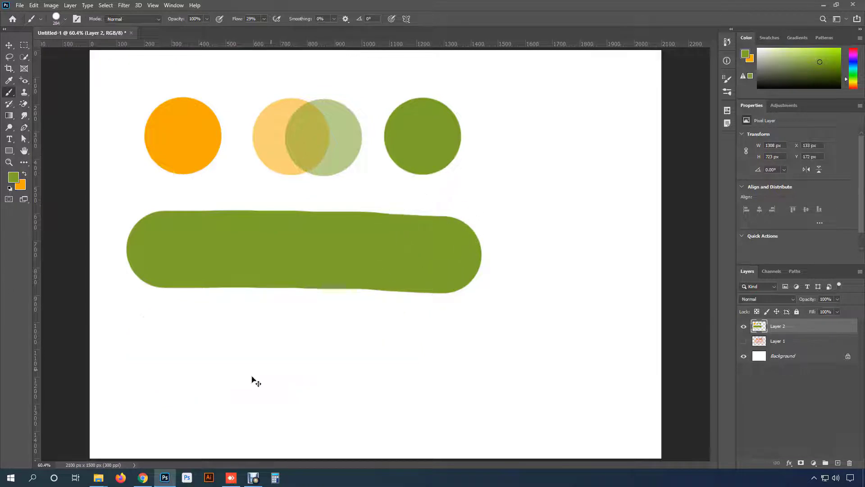
pyautogui.moveTo(168, 345); pyautogui.dragTo(343, 344)
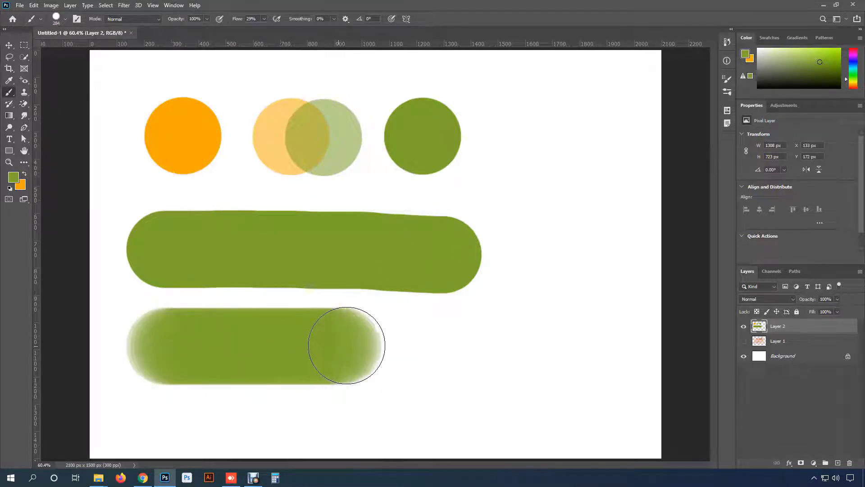
# - Examine the overlapping brush marks at the rounded end of the low-flow green stroke
pyautogui.scroll(5, 386, 342)
pyautogui.moveTo(384, 253)
pyautogui.mouseDown()
pyautogui.moveTo(438, 176)
pyautogui.moveTo(497, 123)
pyautogui.mouseUp()
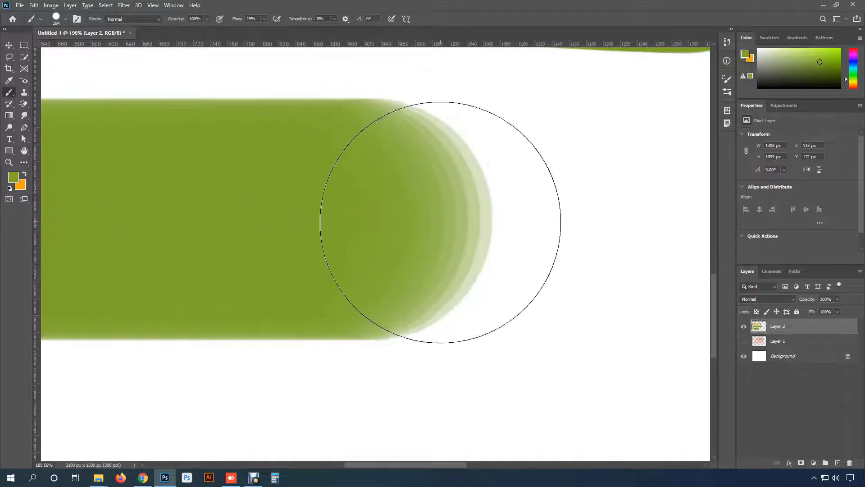
pyautogui.scroll(-2, 424, 233)
pyautogui.scroll(3, 429, 231)
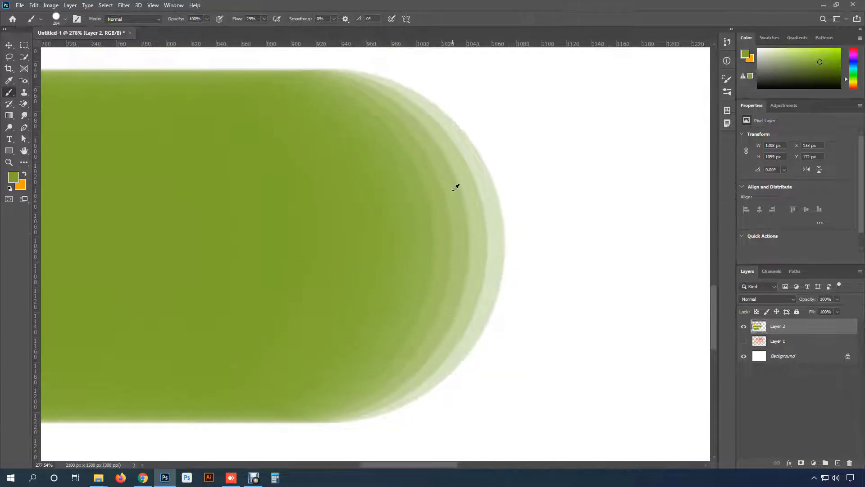
pyautogui.scroll(-5, 342, 141)
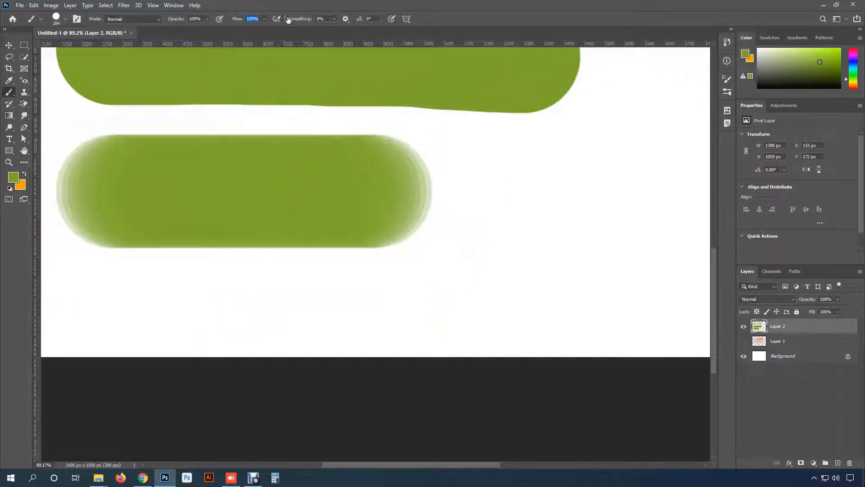
pyautogui.scroll(2, 382, 208)
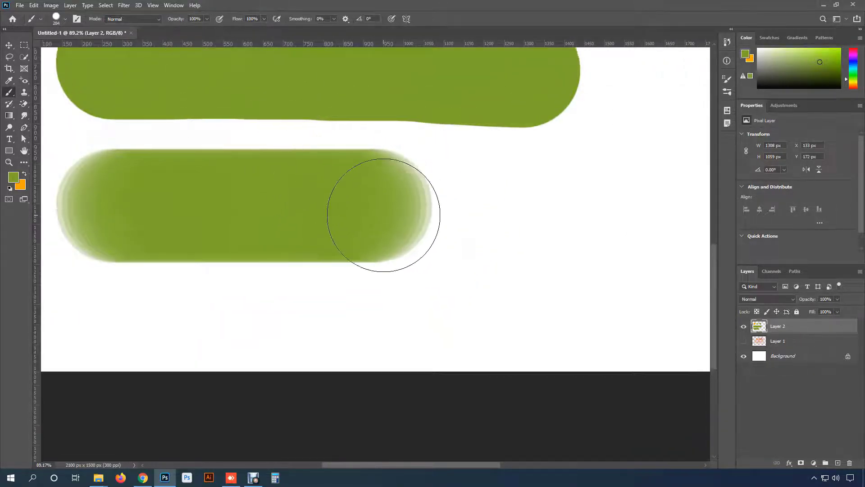
pyautogui.scroll(1, 383, 215)
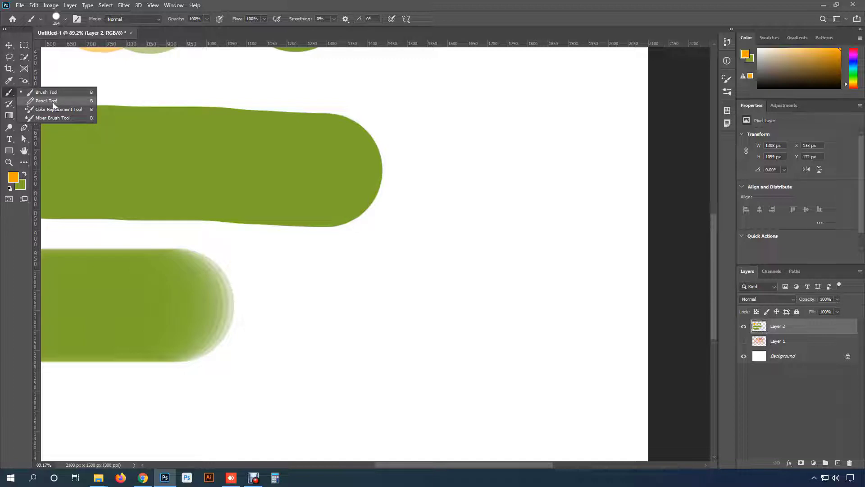
# - Draw a thin, wavy vertical orange line with the 1 px Pencil tool to the right of the green strokes
pyautogui.click(61, 101)
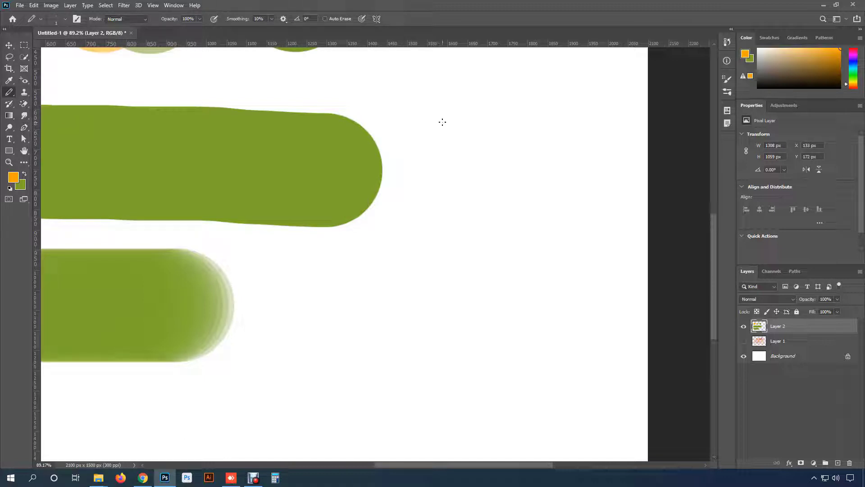
pyautogui.rightClick(447, 94)
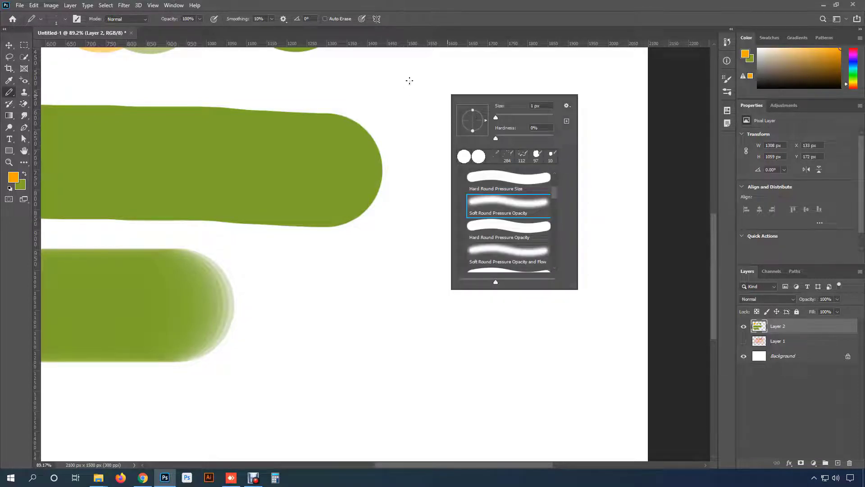
pyautogui.moveTo(409, 81)
pyautogui.mouseDown()
pyautogui.moveTo(418, 192)
pyautogui.moveTo(408, 303)
pyautogui.mouseUp()
pyautogui.scroll(2, 438, 135)
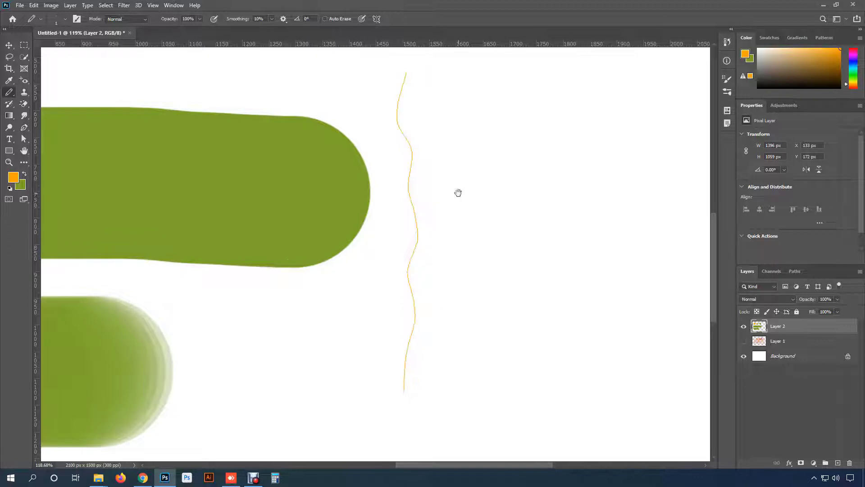
# - Set the pencil size to 73 px and draw a thick vertical orange stroke to the right of the thin line
pyautogui.moveTo(457, 192); pyautogui.dragTo(389, 183)
pyautogui.rightClick(402, 106)
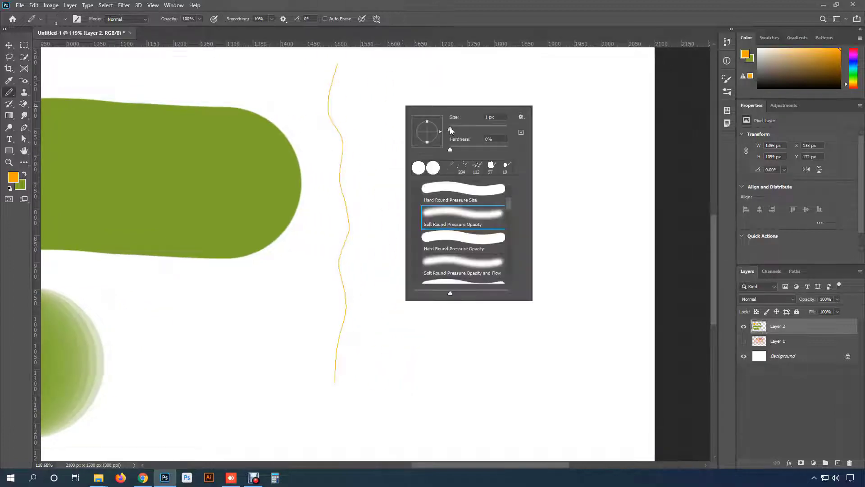
pyautogui.moveTo(469, 129); pyautogui.dragTo(472, 128)
pyautogui.moveTo(410, 77)
pyautogui.mouseDown()
pyautogui.moveTo(390, 85)
pyautogui.moveTo(419, 147)
pyautogui.moveTo(425, 366)
pyautogui.mouseUp()
# - Inspect the thick pencil stroke's edges and the pencil's tip settings, and switch back to the Brush tool
pyautogui.scroll(3, 441, 272)
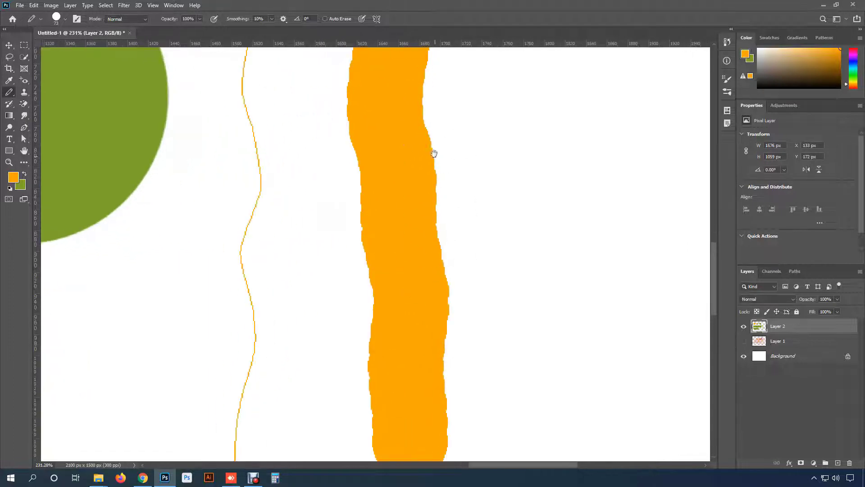
pyautogui.moveTo(433, 150); pyautogui.dragTo(389, 323)
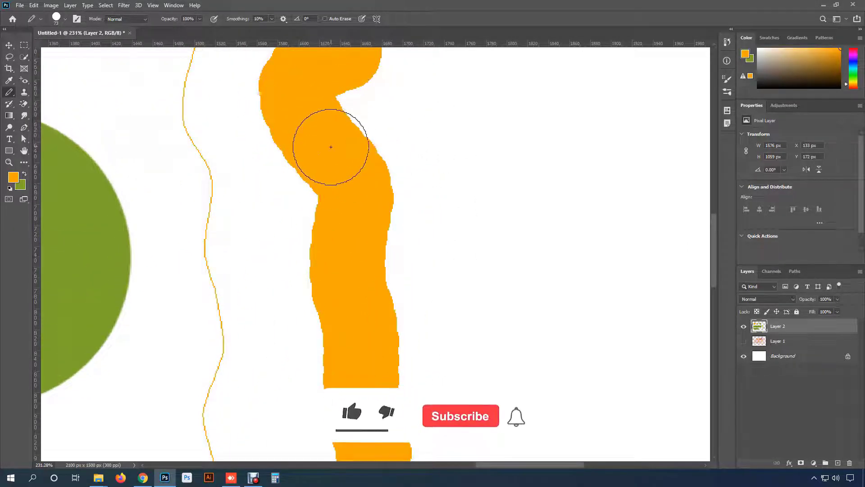
pyautogui.moveTo(353, 309); pyautogui.dragTo(303, 304)
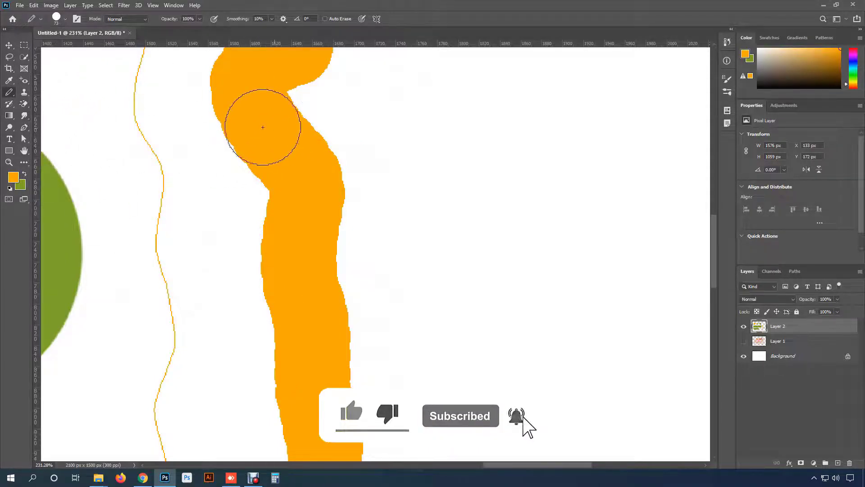
pyautogui.rightClick(336, 128)
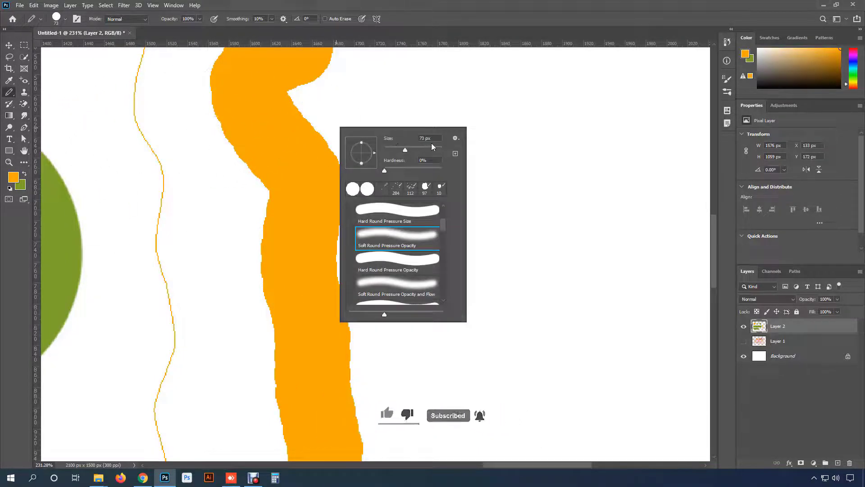
pyautogui.rightClick(9, 92)
pyautogui.click(50, 92)
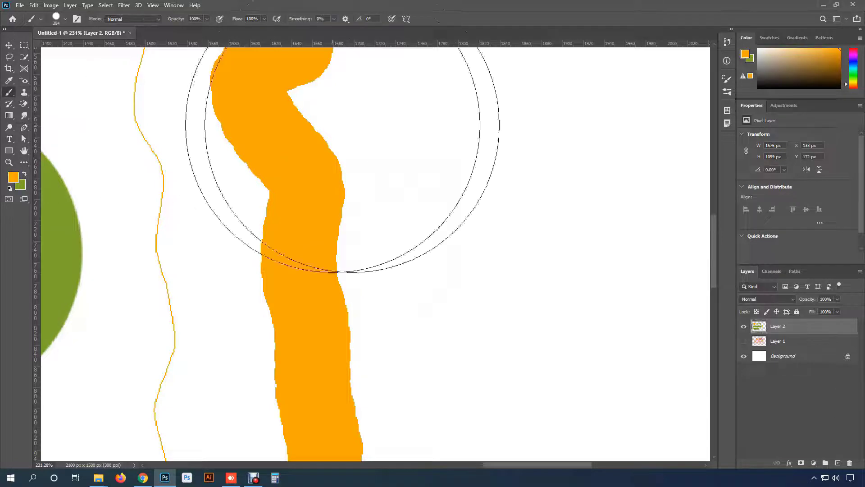
# - Set the hard round brush size to 73 px and paint a thick vertical orange stroke beside the pencil stroke
pyautogui.rightClick(432, 116)
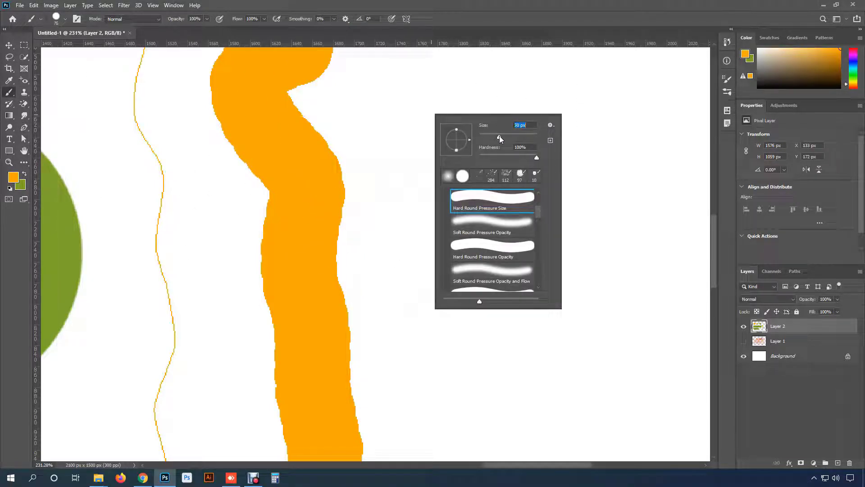
pyautogui.moveTo(495, 137); pyautogui.dragTo(498, 137)
pyautogui.moveTo(459, 79)
pyautogui.mouseDown()
pyautogui.moveTo(427, 95)
pyautogui.moveTo(479, 217)
pyautogui.moveTo(484, 357)
pyautogui.mouseUp()
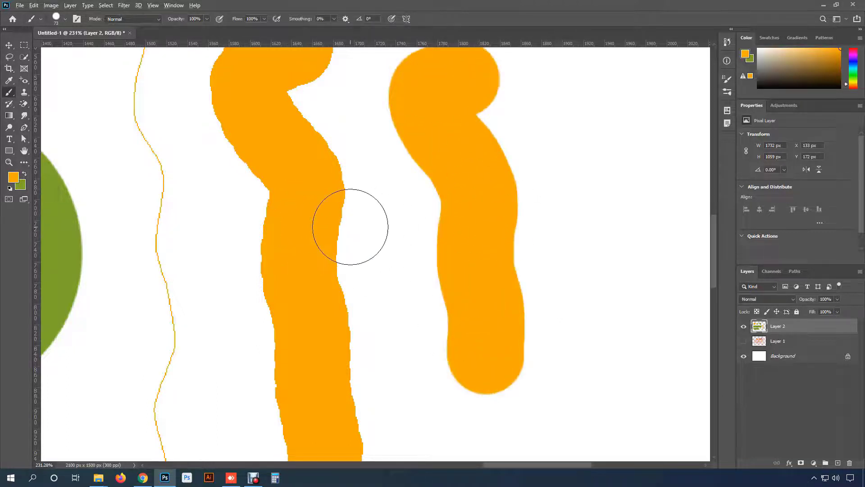
# - Compare the edges of the thick orange pencil stroke with those of the brush stroke beside it at close range
pyautogui.scroll(2, 349, 226)
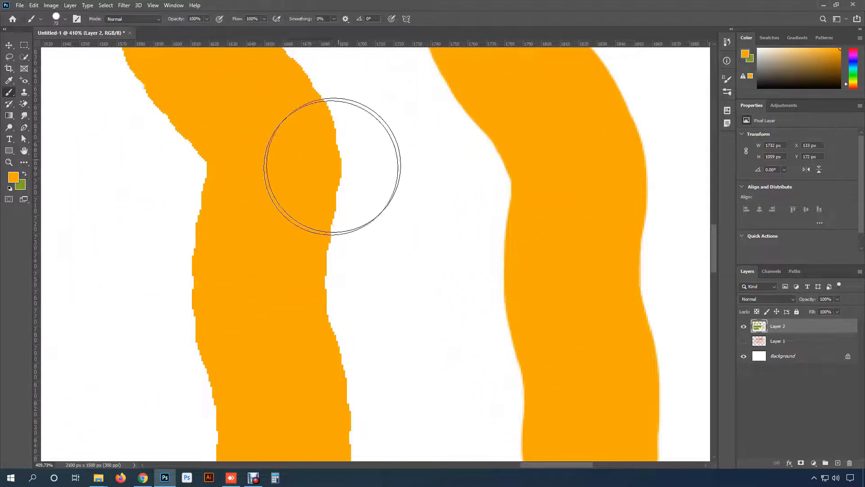
pyautogui.scroll(1, 325, 202)
pyautogui.scroll(1, 326, 203)
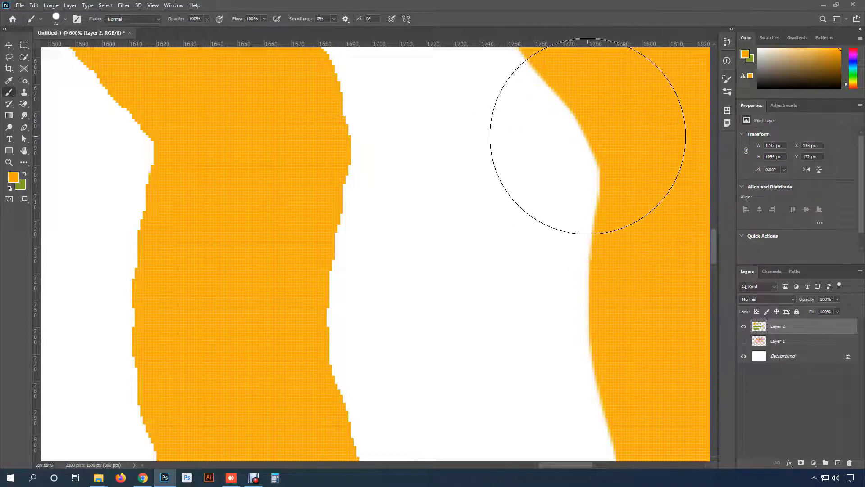
pyautogui.keyDown('alt'); pyautogui.scroll(-3, 590, 220); pyautogui.keyUp('alt')
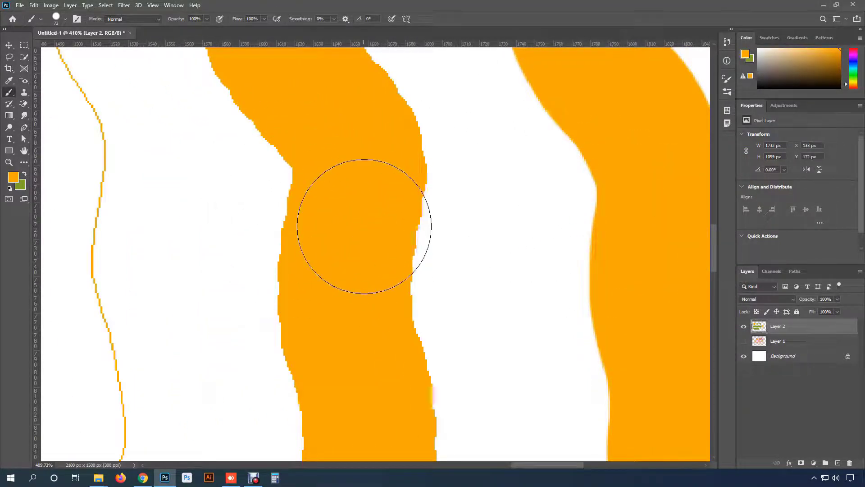
pyautogui.keyDown('alt'); pyautogui.scroll(-2, 348, 158); pyautogui.keyUp('alt')
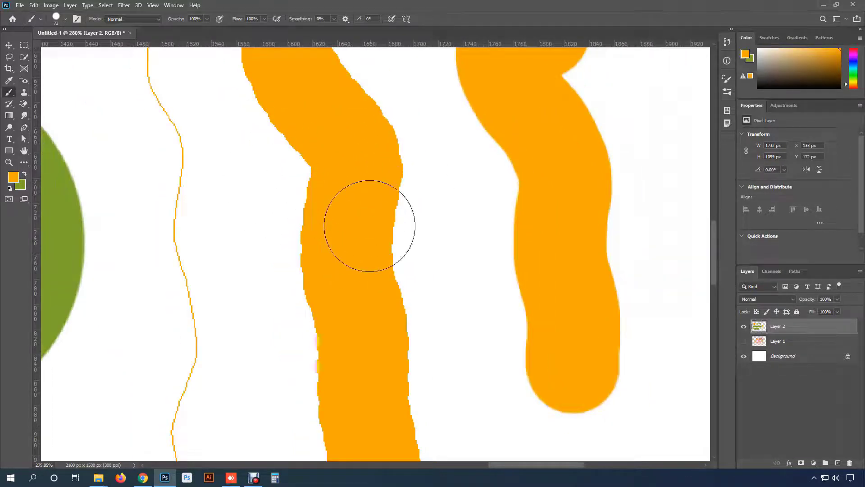
pyautogui.keyDown('alt'); pyautogui.scroll(-2, 352, 233); pyautogui.keyUp('alt')
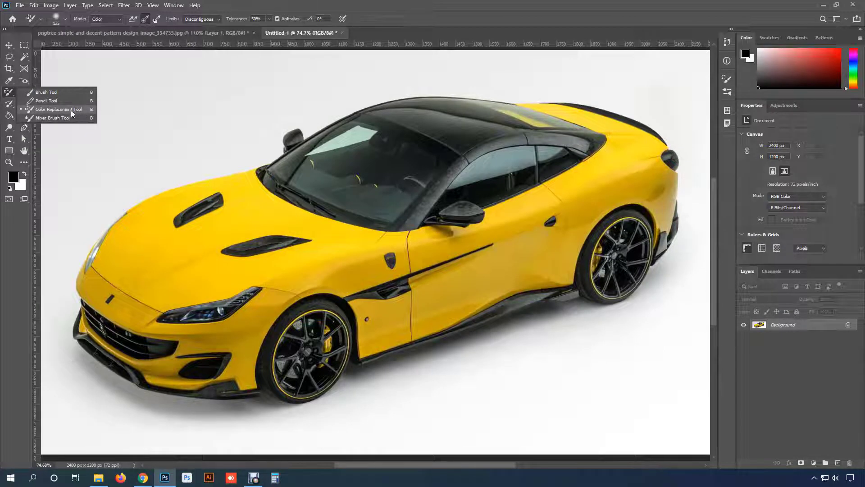
# - Activate the Color Replacement Tool for the yellow car photo
pyautogui.click(61, 111)
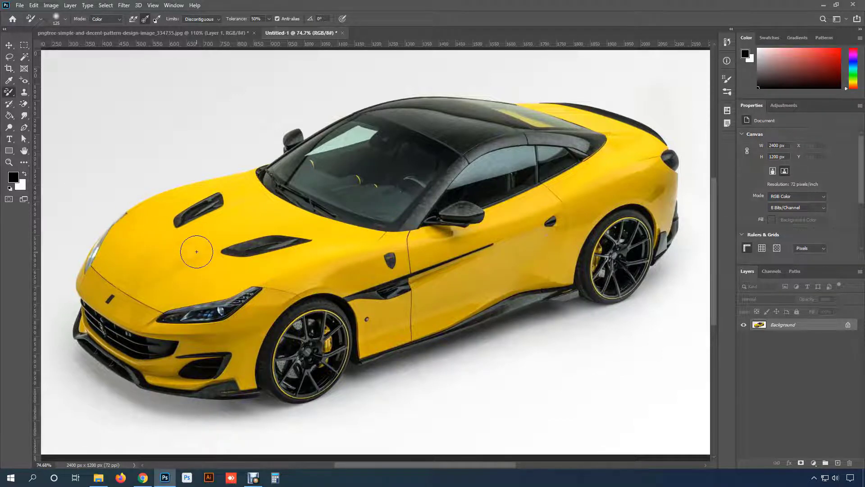
# - Try recolouring the car's hood with the black foreground colour, and undo the stroke
pyautogui.moveTo(231, 218)
pyautogui.mouseDown()
pyautogui.moveTo(181, 245)
pyautogui.moveTo(235, 235)
pyautogui.moveTo(282, 258)
pyautogui.moveTo(329, 263)
pyautogui.moveTo(310, 283)
pyautogui.moveTo(231, 279)
pyautogui.moveTo(209, 245)
pyautogui.moveTo(188, 241)
pyautogui.moveTo(264, 232)
pyautogui.moveTo(266, 219)
pyautogui.moveTo(280, 218)
pyautogui.moveTo(240, 188)
pyautogui.moveTo(159, 218)
pyautogui.moveTo(216, 243)
pyautogui.moveTo(158, 223)
pyautogui.moveTo(149, 247)
pyautogui.moveTo(242, 264)
pyautogui.moveTo(163, 262)
pyautogui.moveTo(169, 257)
pyautogui.moveTo(176, 276)
pyautogui.moveTo(135, 285)
pyautogui.mouseUp()
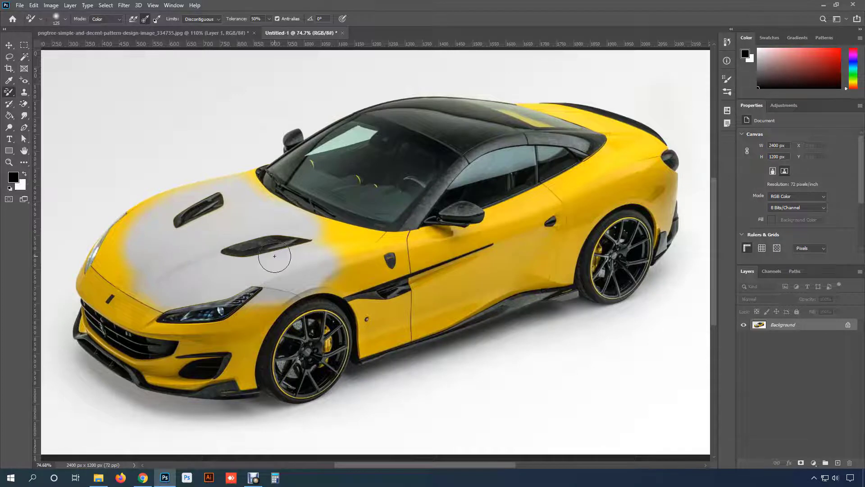
pyautogui.hotkey('ctrl', 'z')
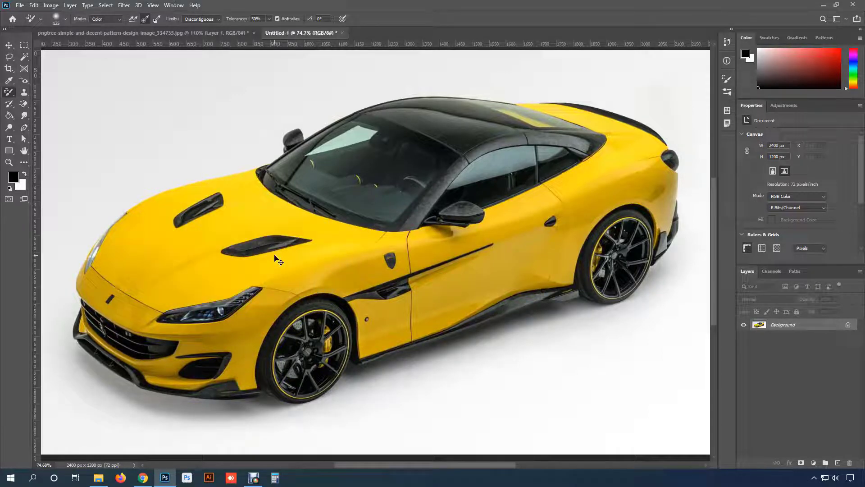
# - Set the foreground colour to red ff0000 and enlarge the Color Replacement Tool's brush to 200 px
pyautogui.click(14, 177)
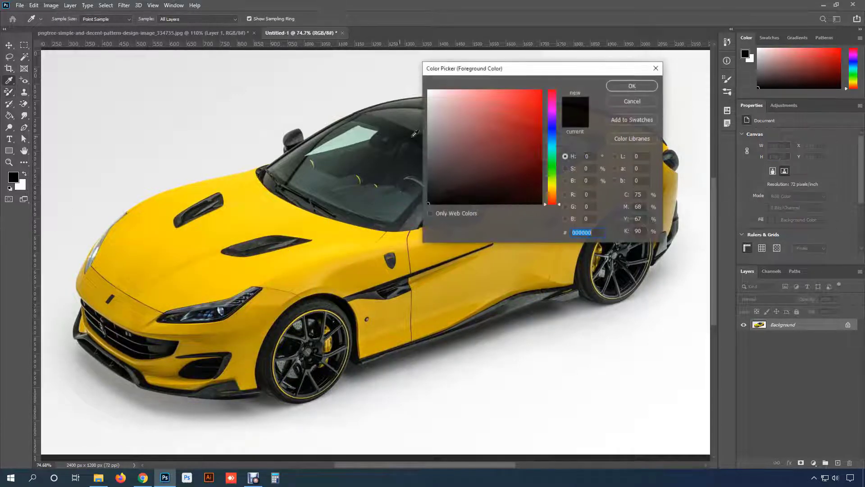
pyautogui.write('ff0000')
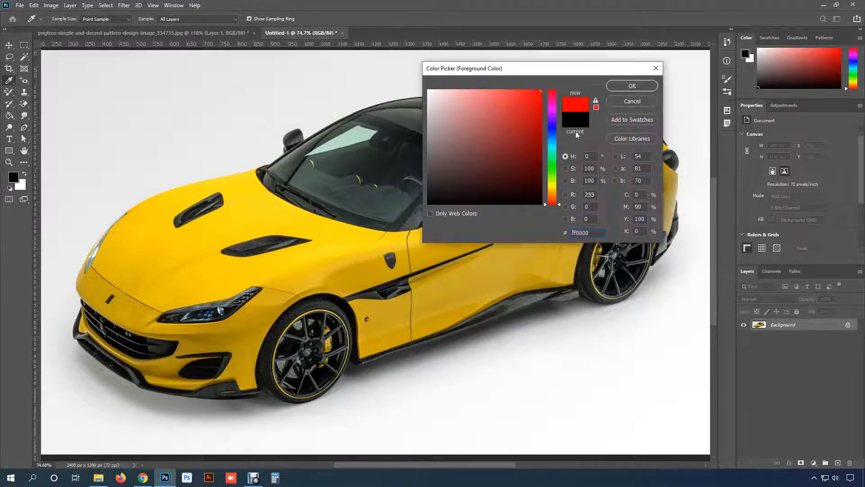
pyautogui.click(619, 89)
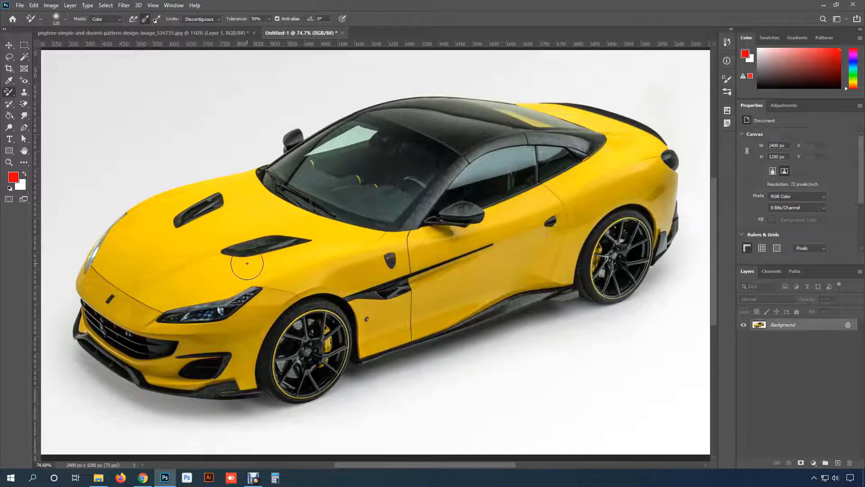
pyautogui.press(']')
pyautogui.press(']')
# - Keep the Color Replacement Tool's mode at Color and set its sampling to Continuous
pyautogui.click(99, 20)
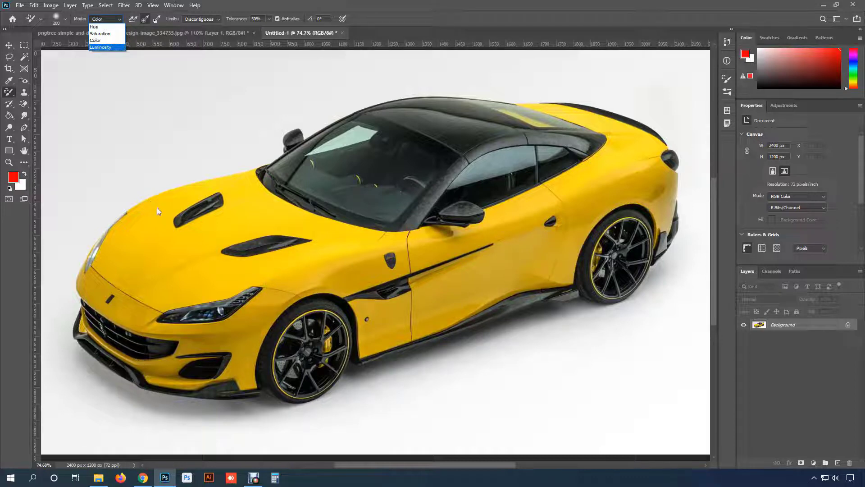
pyautogui.click(105, 41)
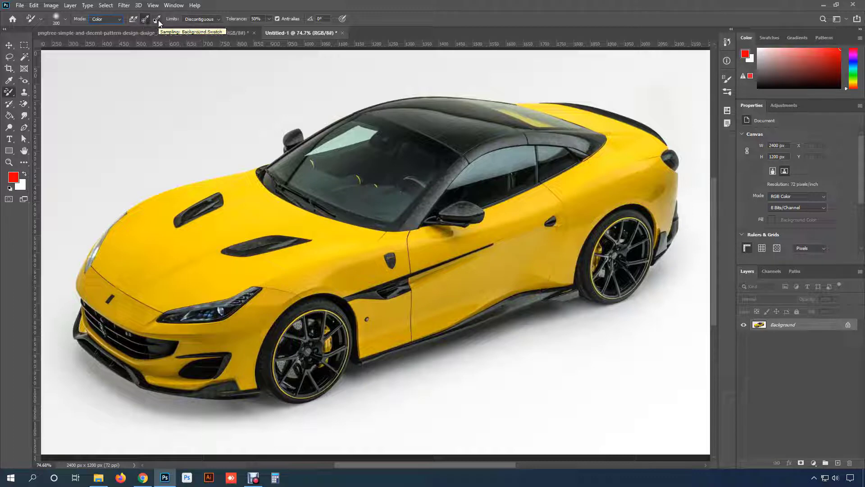
pyautogui.click(133, 19)
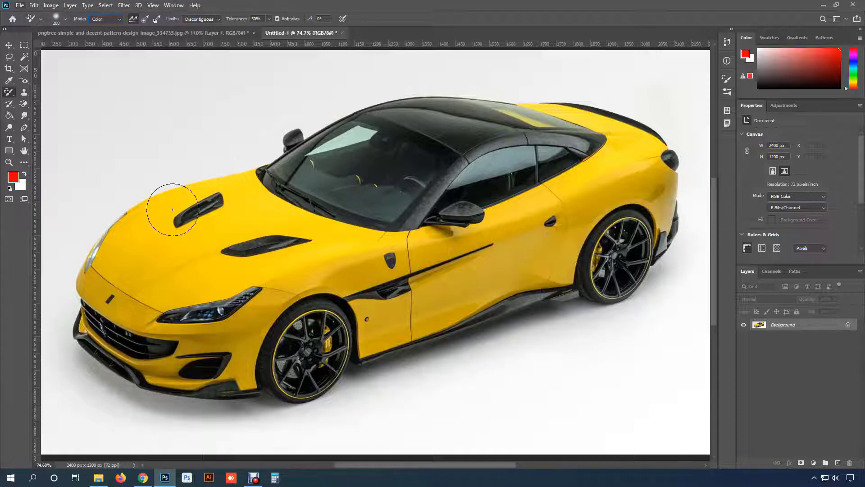
# - Paint red over the hood vent farther from the windshield's driver side and the yellow paint around it, using continuous sampling
pyautogui.click(9, 45)
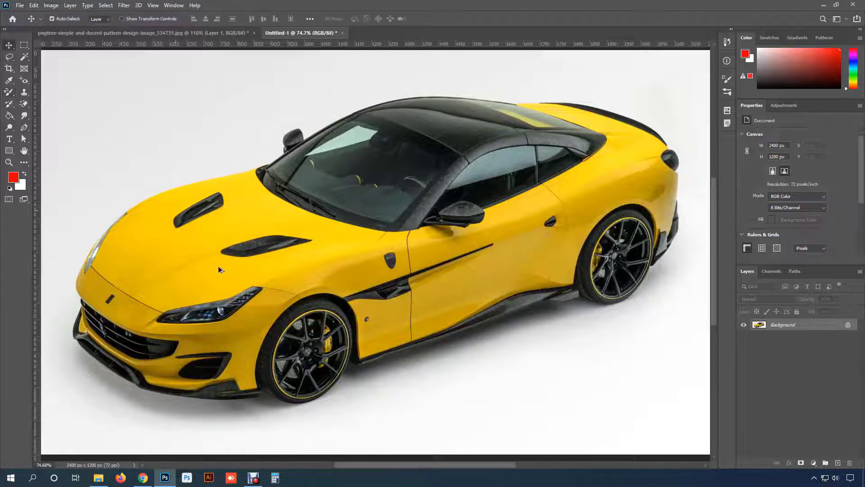
pyautogui.scroll(5, 206, 238)
pyautogui.scroll(1, 179, 198)
pyautogui.moveTo(192, 183); pyautogui.dragTo(299, 228)
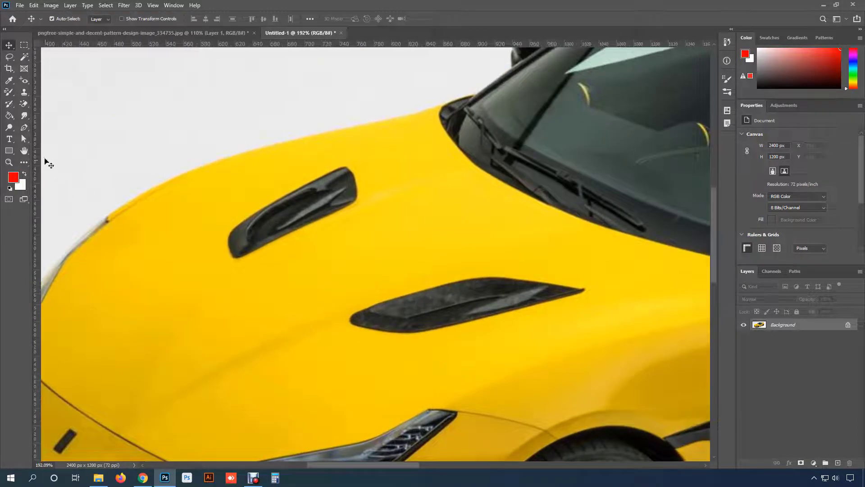
pyautogui.click(10, 93)
pyautogui.scroll(4, 252, 197)
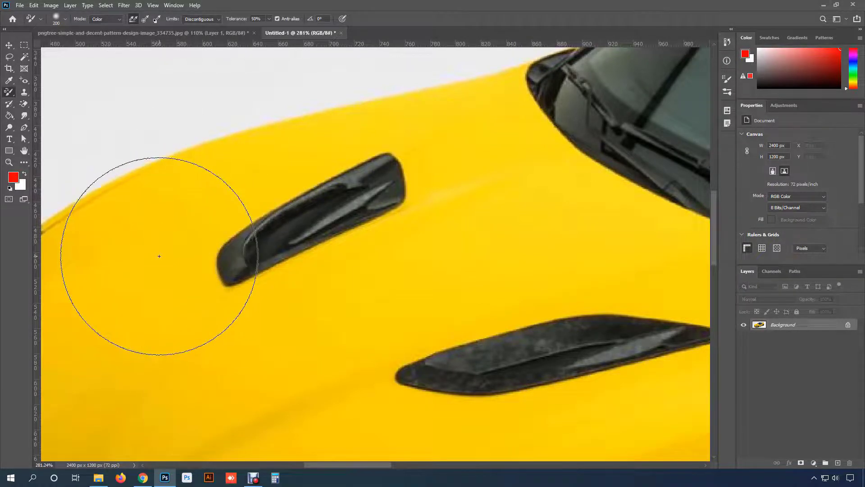
pyautogui.moveTo(159, 265)
pyautogui.mouseDown()
pyautogui.moveTo(158, 285)
pyautogui.moveTo(286, 229)
pyautogui.moveTo(330, 185)
pyautogui.moveTo(411, 166)
pyautogui.moveTo(400, 194)
pyautogui.moveTo(258, 249)
pyautogui.moveTo(222, 279)
pyautogui.moveTo(347, 215)
pyautogui.moveTo(262, 255)
pyautogui.mouseUp()
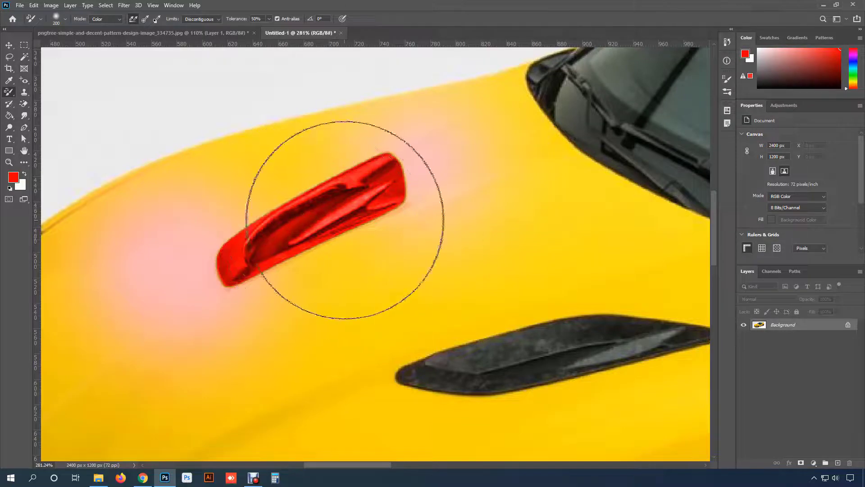
# - Paint red over the second hood vent above the headlight, and undo the strokes on both vents
pyautogui.press('space')
pyautogui.moveTo(360, 239); pyautogui.dragTo(284, 131)
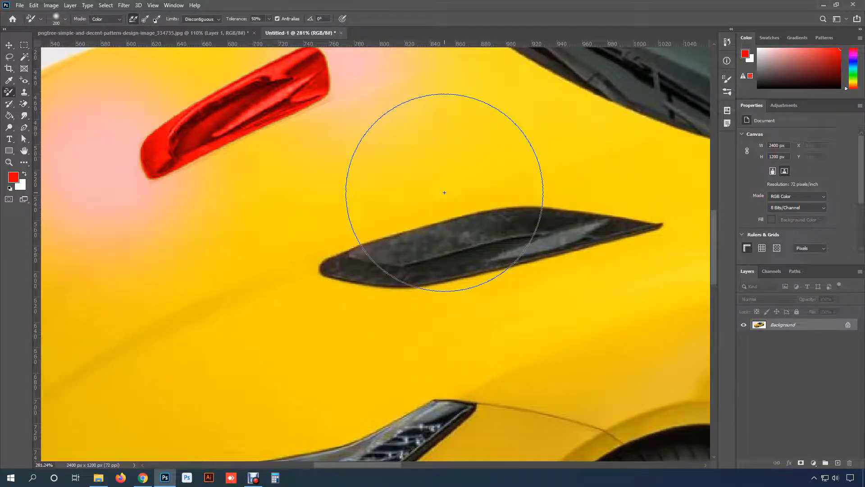
pyautogui.moveTo(444, 192)
pyautogui.mouseDown()
pyautogui.moveTo(484, 203)
pyautogui.moveTo(461, 210)
pyautogui.moveTo(472, 246)
pyautogui.moveTo(482, 242)
pyautogui.moveTo(460, 243)
pyautogui.moveTo(457, 189)
pyautogui.moveTo(367, 210)
pyautogui.moveTo(304, 238)
pyautogui.moveTo(279, 265)
pyautogui.moveTo(297, 321)
pyautogui.moveTo(416, 352)
pyautogui.moveTo(502, 339)
pyautogui.moveTo(625, 303)
pyautogui.moveTo(674, 262)
pyautogui.moveTo(689, 233)
pyautogui.moveTo(649, 191)
pyautogui.moveTo(575, 168)
pyautogui.moveTo(480, 168)
pyautogui.moveTo(446, 192)
pyautogui.moveTo(465, 240)
pyautogui.moveTo(528, 243)
pyautogui.mouseUp()
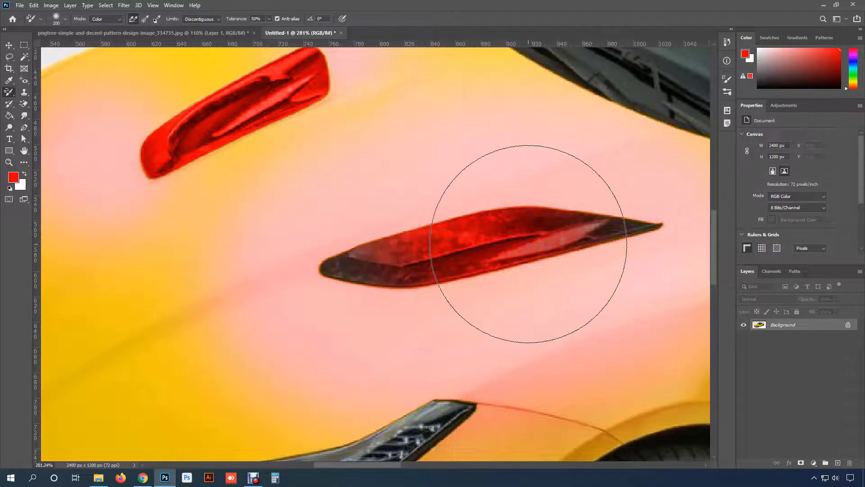
pyautogui.hotkey('ctrl', 'z')
pyautogui.hotkey('ctrl', 'z')
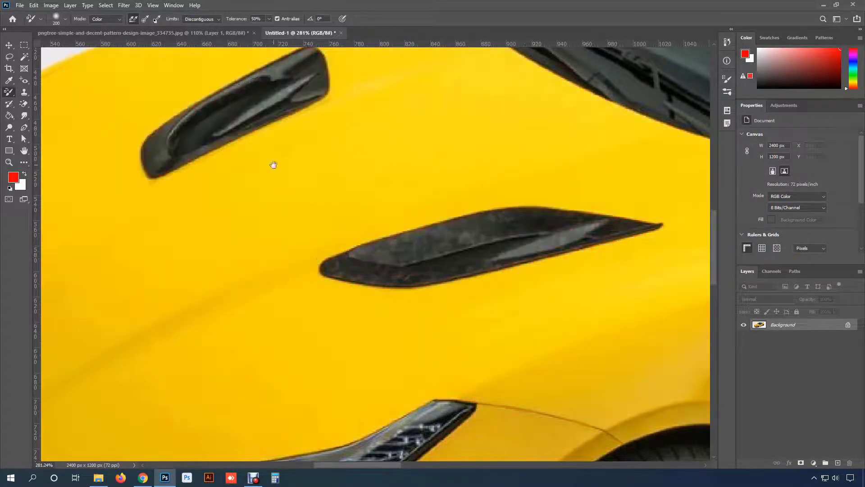
# - Set the sampling to Once, paint red over the yellow area around the first hood vent, and undo the stroke
pyautogui.moveTo(273, 165); pyautogui.dragTo(365, 228)
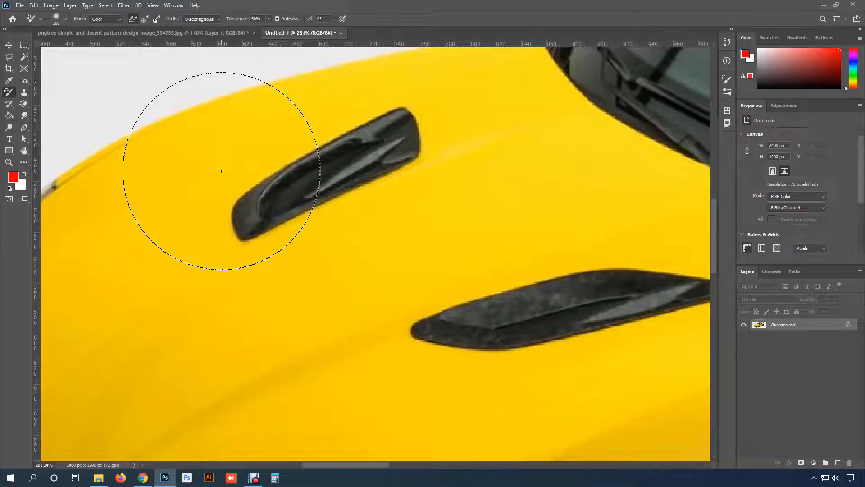
pyautogui.click(144, 21)
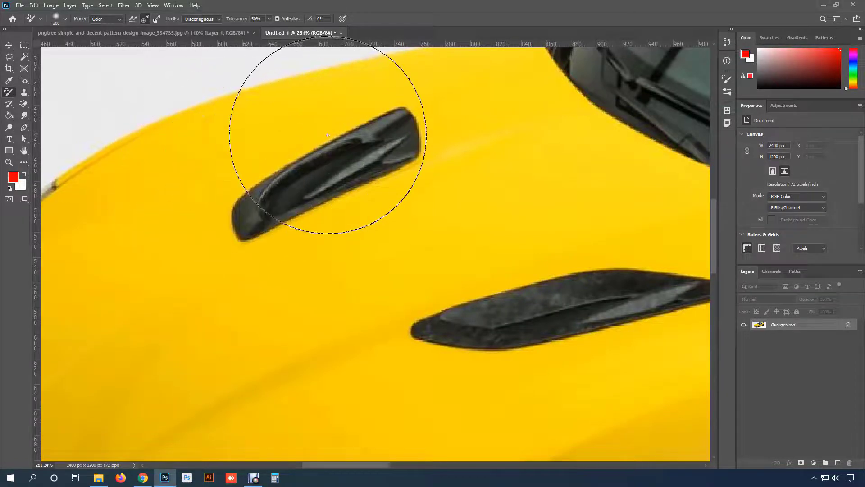
pyautogui.click(276, 139)
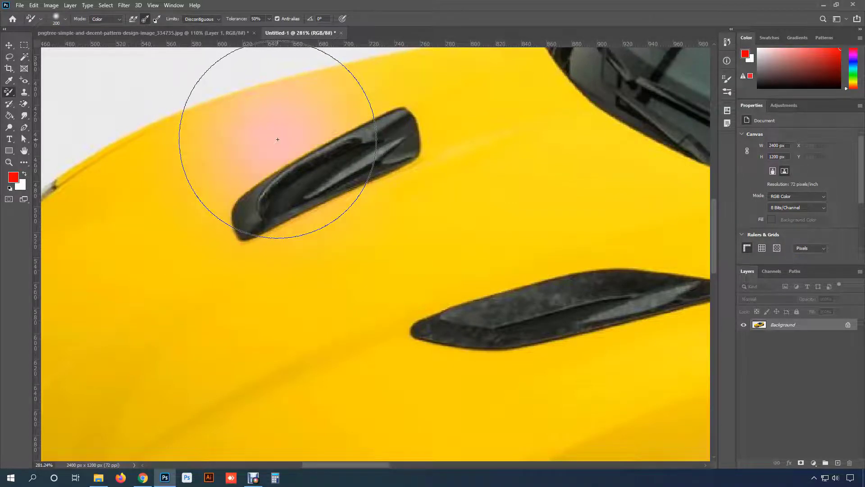
pyautogui.moveTo(277, 139)
pyautogui.mouseDown()
pyautogui.moveTo(388, 115)
pyautogui.moveTo(262, 189)
pyautogui.moveTo(249, 205)
pyautogui.moveTo(314, 185)
pyautogui.moveTo(391, 134)
pyautogui.moveTo(250, 201)
pyautogui.moveTo(236, 227)
pyautogui.moveTo(382, 141)
pyautogui.moveTo(343, 149)
pyautogui.moveTo(243, 221)
pyautogui.moveTo(351, 179)
pyautogui.moveTo(370, 162)
pyautogui.mouseUp()
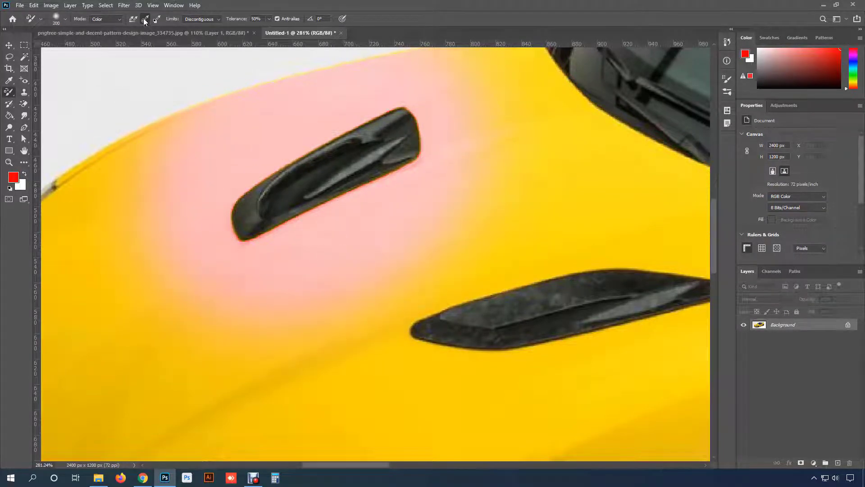
pyautogui.hotkey('ctrl', 'z')
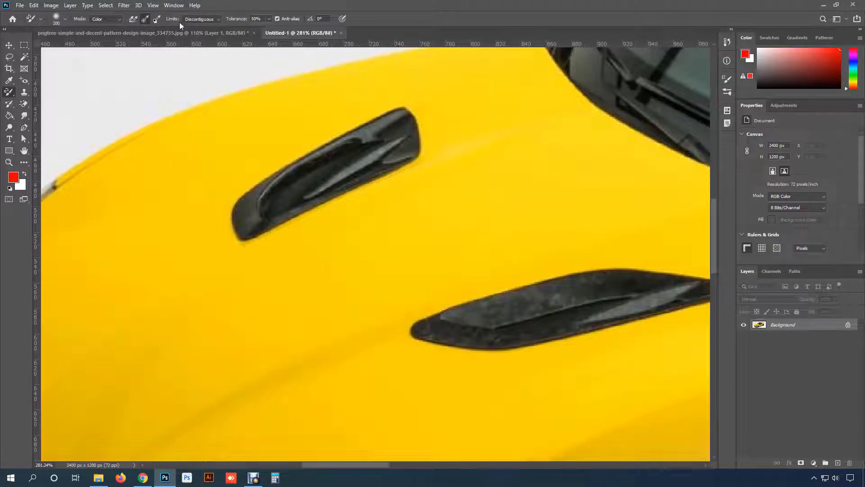
# - Try the Discontiguous and Contiguous limits of the Color Replacement Tool, and set Limits to Find Edges
pyautogui.click(205, 18)
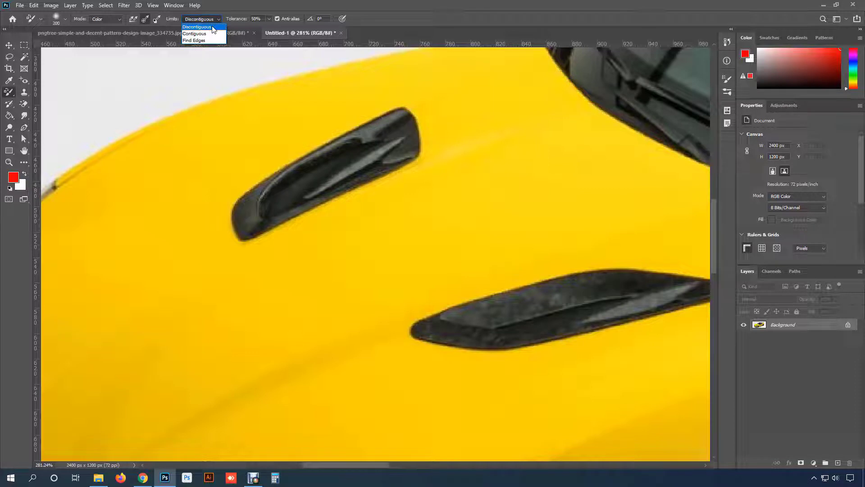
pyautogui.click(213, 28)
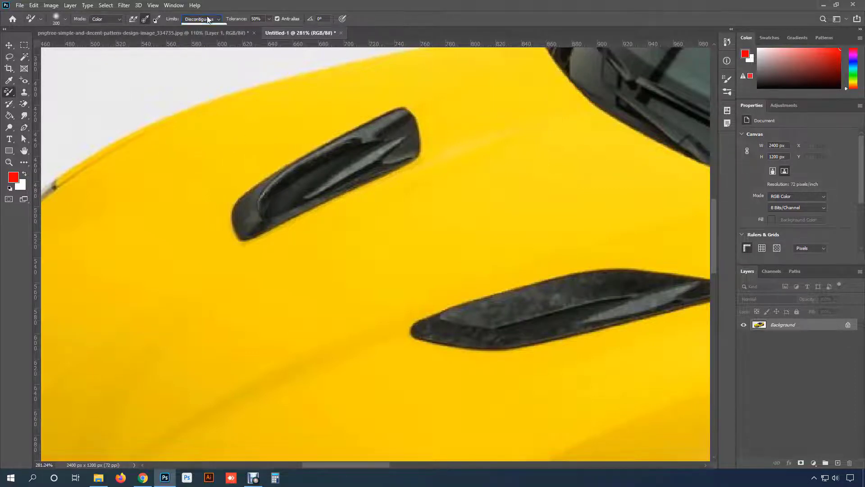
pyautogui.click(208, 19)
pyautogui.click(194, 34)
pyautogui.click(208, 19)
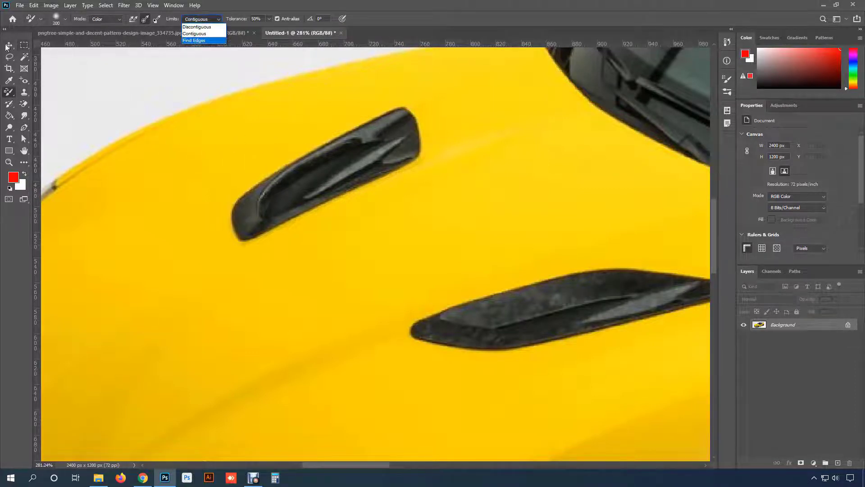
pyautogui.click(194, 41)
# - Set Limits to Discontiguous, paint red across the front fender on both sides of the black side vent, and undo the recolouring
pyautogui.press('space')
pyautogui.moveTo(450, 292); pyautogui.dragTo(245, 54)
pyautogui.moveTo(521, 235); pyautogui.dragTo(249, 236)
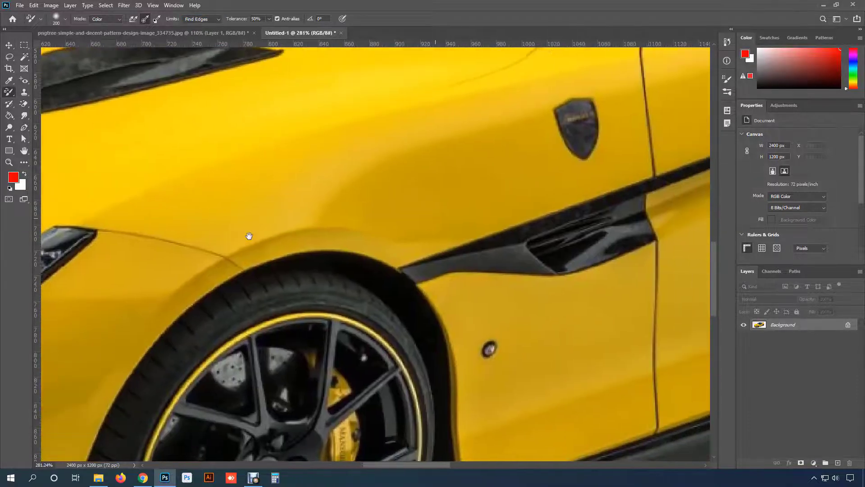
pyautogui.moveTo(455, 262); pyautogui.dragTo(233, 225)
pyautogui.moveTo(284, 197); pyautogui.dragTo(336, 258)
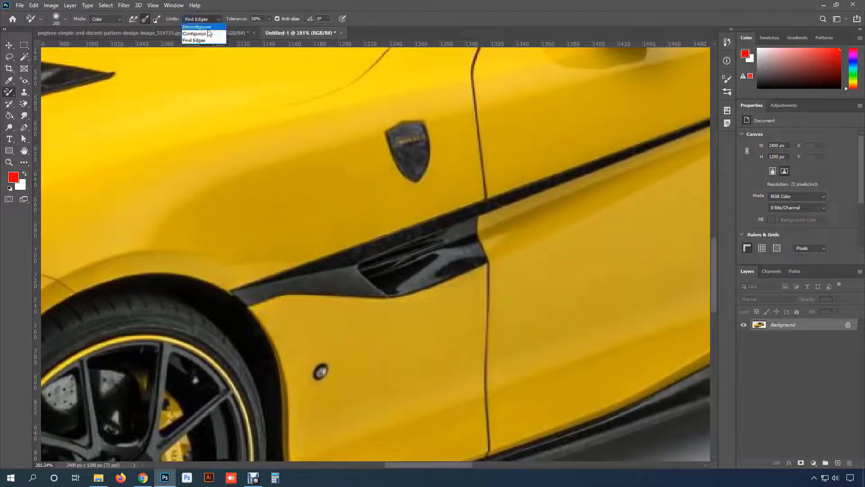
pyautogui.click(209, 27)
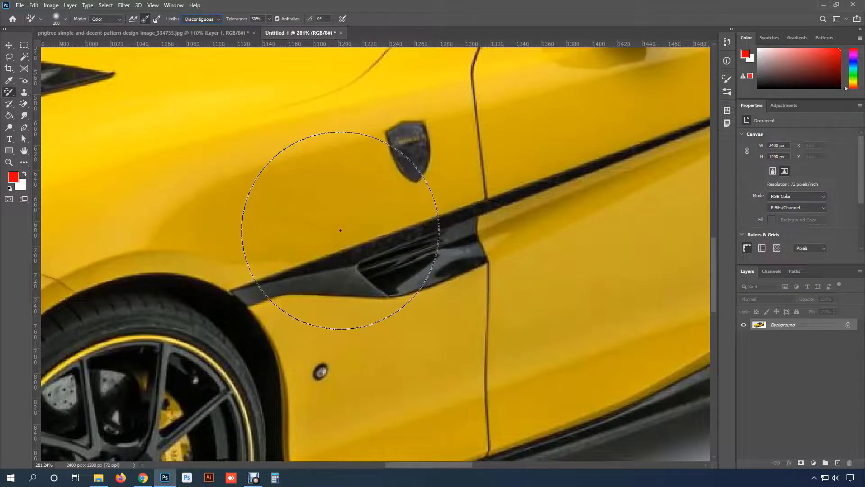
pyautogui.moveTo(328, 228)
pyautogui.mouseDown()
pyautogui.moveTo(320, 249)
pyautogui.moveTo(355, 243)
pyautogui.moveTo(320, 252)
pyautogui.moveTo(318, 244)
pyautogui.moveTo(335, 241)
pyautogui.moveTo(286, 237)
pyautogui.moveTo(336, 246)
pyautogui.moveTo(333, 321)
pyautogui.moveTo(318, 321)
pyautogui.moveTo(349, 322)
pyautogui.moveTo(333, 229)
pyautogui.moveTo(342, 327)
pyautogui.moveTo(339, 221)
pyautogui.moveTo(351, 324)
pyautogui.moveTo(264, 299)
pyautogui.moveTo(431, 262)
pyautogui.moveTo(295, 310)
pyautogui.mouseUp()
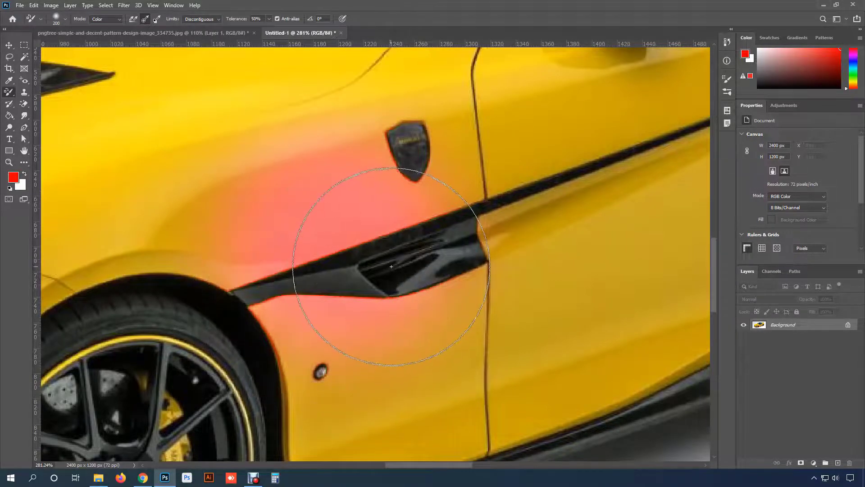
pyautogui.click(206, 20)
pyautogui.click(205, 29)
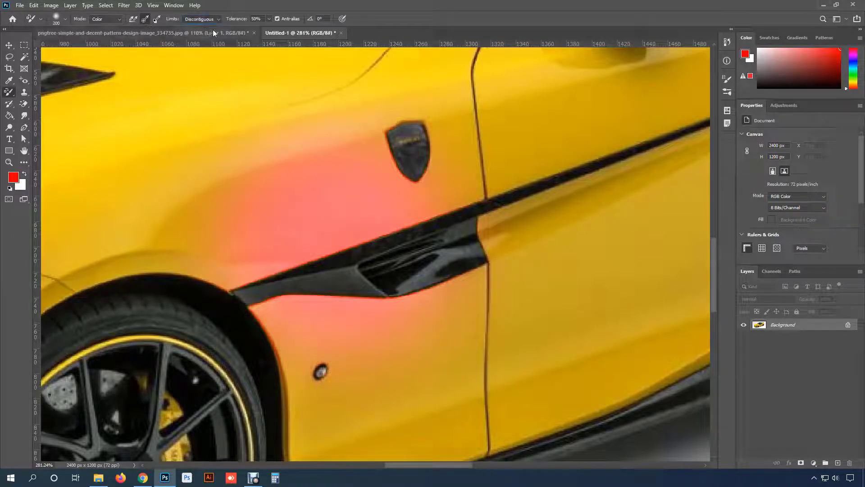
pyautogui.moveTo(376, 262)
pyautogui.mouseDown()
pyautogui.moveTo(314, 265)
pyautogui.moveTo(334, 233)
pyautogui.moveTo(391, 224)
pyautogui.moveTo(402, 232)
pyautogui.moveTo(318, 236)
pyautogui.moveTo(325, 231)
pyautogui.moveTo(335, 305)
pyautogui.moveTo(319, 233)
pyautogui.mouseUp()
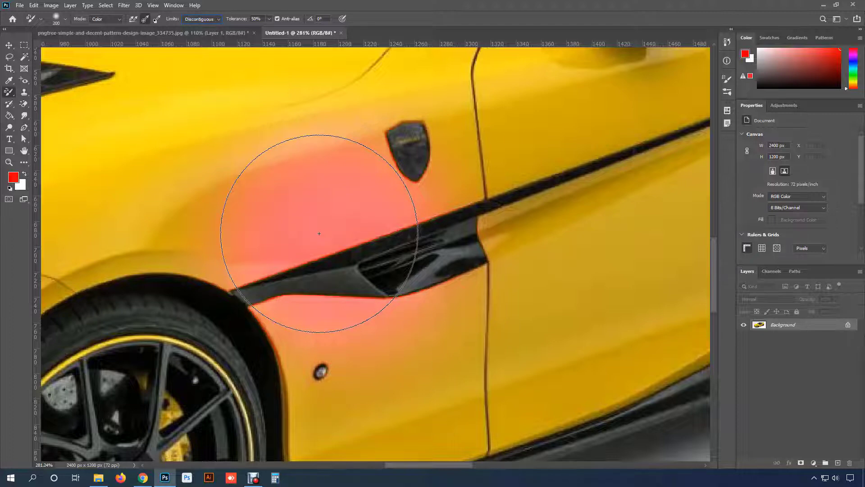
pyautogui.moveTo(319, 233)
pyautogui.mouseDown()
pyautogui.moveTo(334, 251)
pyautogui.moveTo(359, 241)
pyautogui.moveTo(353, 225)
pyautogui.moveTo(344, 235)
pyautogui.moveTo(338, 284)
pyautogui.moveTo(339, 221)
pyautogui.moveTo(372, 251)
pyautogui.mouseUp()
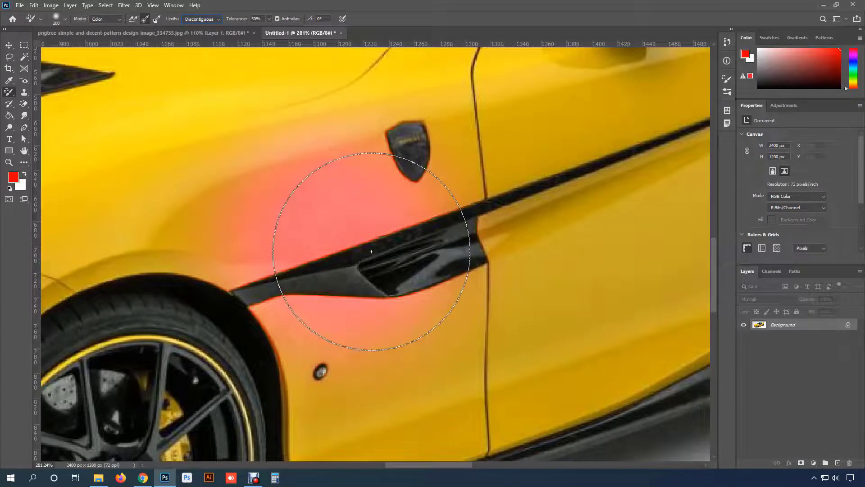
pyautogui.hotkey('ctrl', 'z')
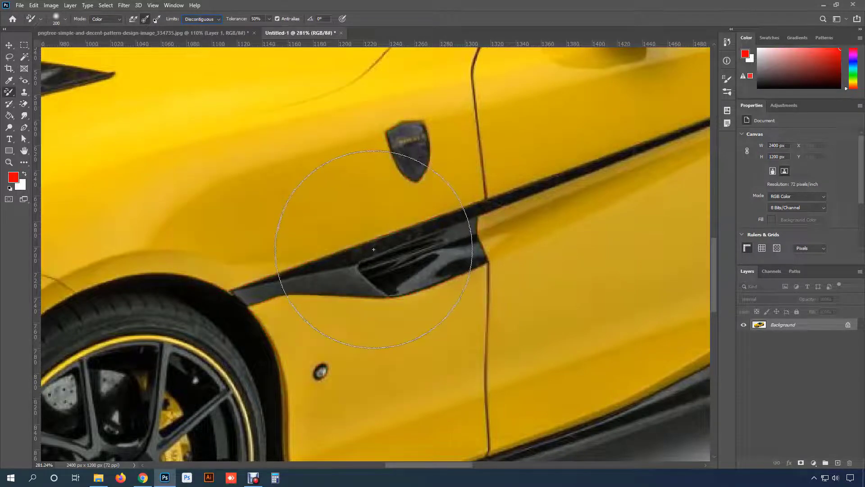
# - Set Limits to Contiguous, paint red over the fender area above the black side trim, and undo the stroke
pyautogui.click(201, 18)
pyautogui.click(203, 36)
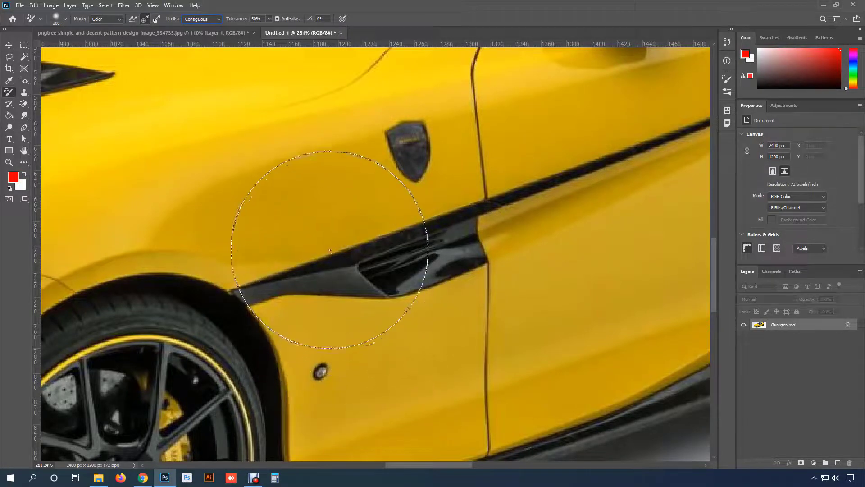
pyautogui.moveTo(316, 223)
pyautogui.mouseDown()
pyautogui.moveTo(398, 232)
pyautogui.moveTo(429, 203)
pyautogui.moveTo(299, 227)
pyautogui.moveTo(235, 248)
pyautogui.moveTo(334, 258)
pyautogui.moveTo(252, 256)
pyautogui.moveTo(300, 246)
pyautogui.moveTo(280, 245)
pyautogui.moveTo(314, 240)
pyautogui.mouseUp()
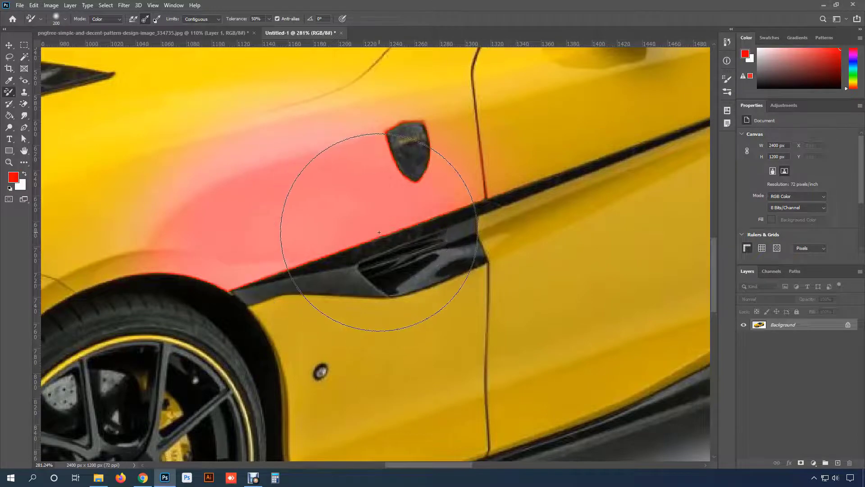
pyautogui.hotkey('ctrl', 'z')
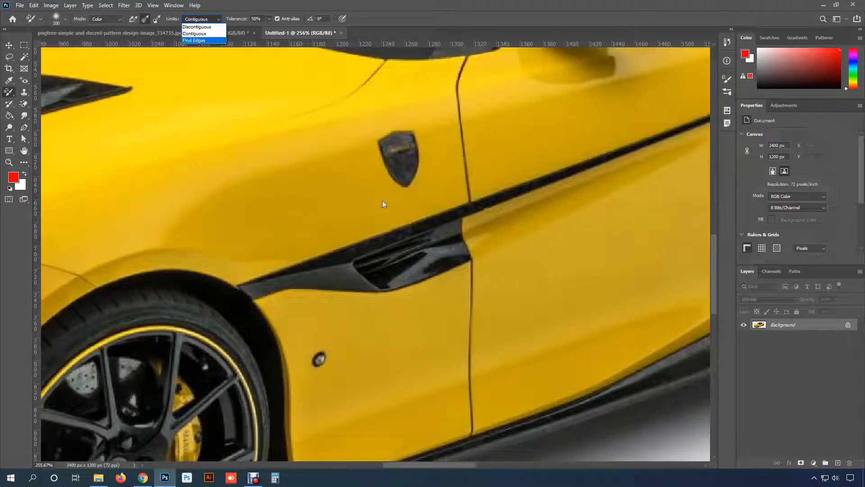
# - Set Limits to Discontiguous, paint red on the yellow fender above the side vent, and undo the stroke
pyautogui.click(198, 28)
pyautogui.click(353, 216)
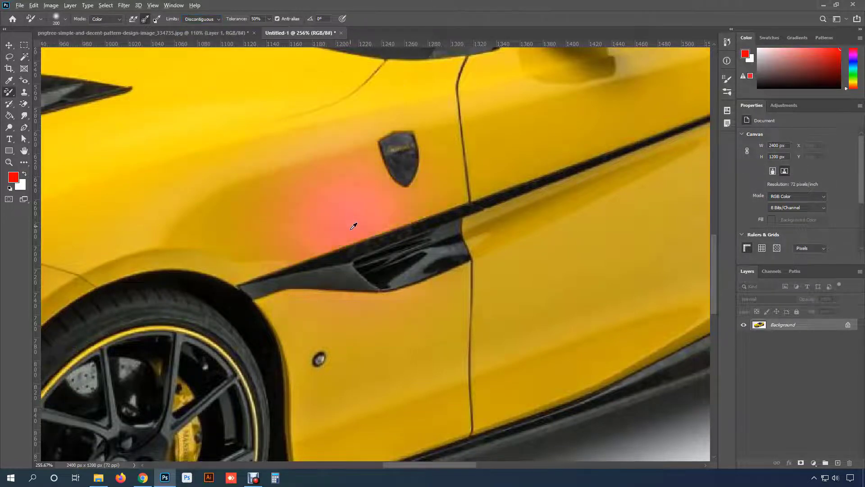
pyautogui.scroll(-5, 353, 223)
pyautogui.scroll(-2, 352, 226)
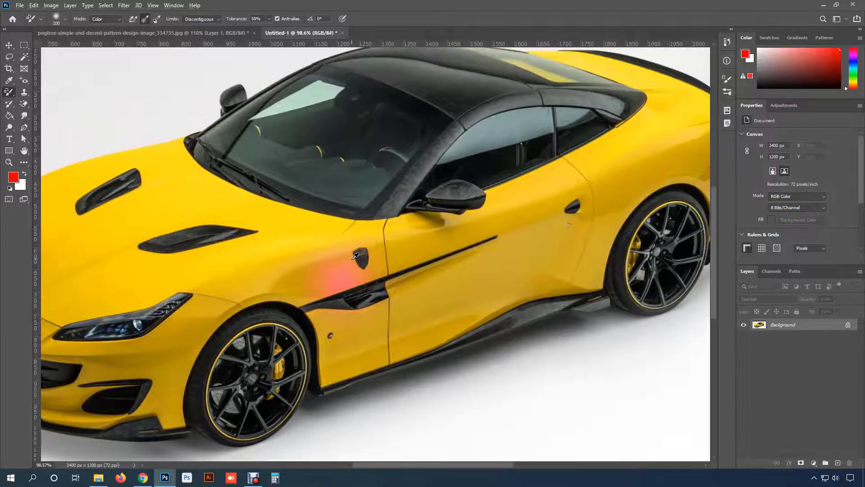
pyautogui.hotkey('ctrl', 'z')
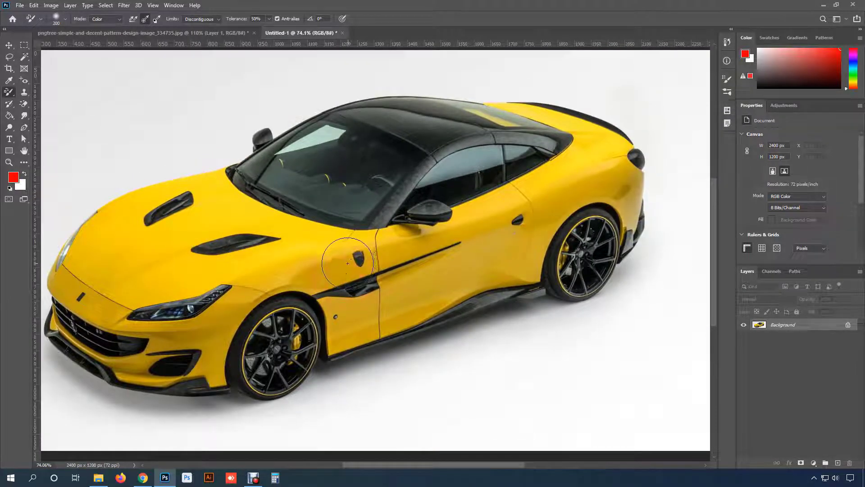
# - Enlarge the brush to 400 px and paint red across the yellow hood, front end, side and rear bodywork of the car
pyautogui.moveTo(338, 301); pyautogui.dragTo(351, 293)
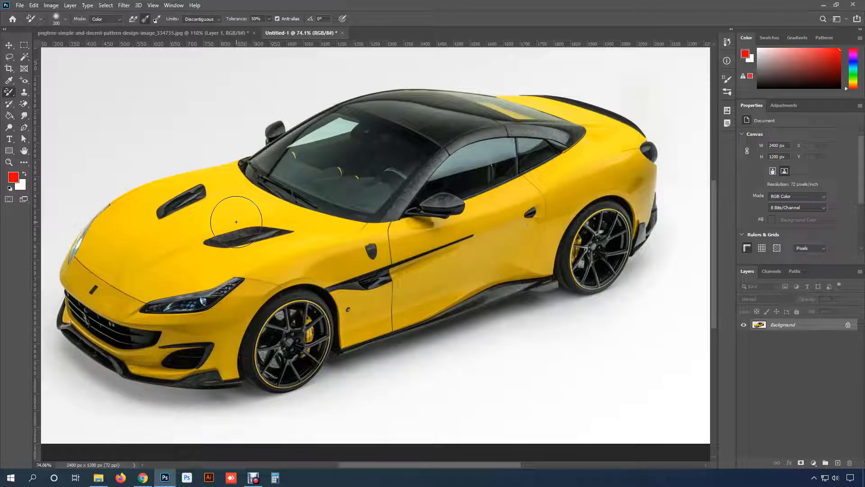
pyautogui.press(']')
pyautogui.press(']')
pyautogui.press('[')
pyautogui.press(']')
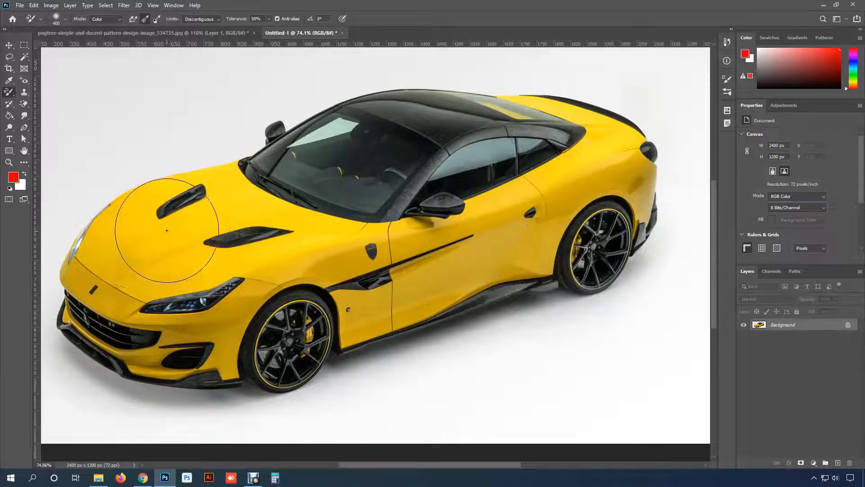
pyautogui.moveTo(162, 244)
pyautogui.mouseDown()
pyautogui.moveTo(240, 212)
pyautogui.moveTo(228, 173)
pyautogui.moveTo(176, 171)
pyautogui.moveTo(137, 199)
pyautogui.moveTo(101, 248)
pyautogui.moveTo(123, 215)
pyautogui.moveTo(107, 273)
pyautogui.moveTo(127, 291)
pyautogui.moveTo(109, 315)
pyautogui.moveTo(187, 326)
pyautogui.moveTo(247, 302)
pyautogui.moveTo(304, 259)
pyautogui.moveTo(333, 276)
pyautogui.moveTo(278, 206)
pyautogui.moveTo(303, 212)
pyautogui.moveTo(368, 267)
pyautogui.moveTo(369, 258)
pyautogui.moveTo(408, 272)
pyautogui.moveTo(396, 298)
pyautogui.moveTo(372, 308)
pyautogui.moveTo(384, 295)
pyautogui.moveTo(427, 289)
pyautogui.moveTo(429, 258)
pyautogui.moveTo(571, 230)
pyautogui.moveTo(549, 212)
pyautogui.moveTo(536, 180)
pyautogui.moveTo(598, 157)
pyautogui.moveTo(626, 159)
pyautogui.moveTo(633, 193)
pyautogui.moveTo(586, 116)
pyautogui.moveTo(525, 87)
pyautogui.mouseUp()
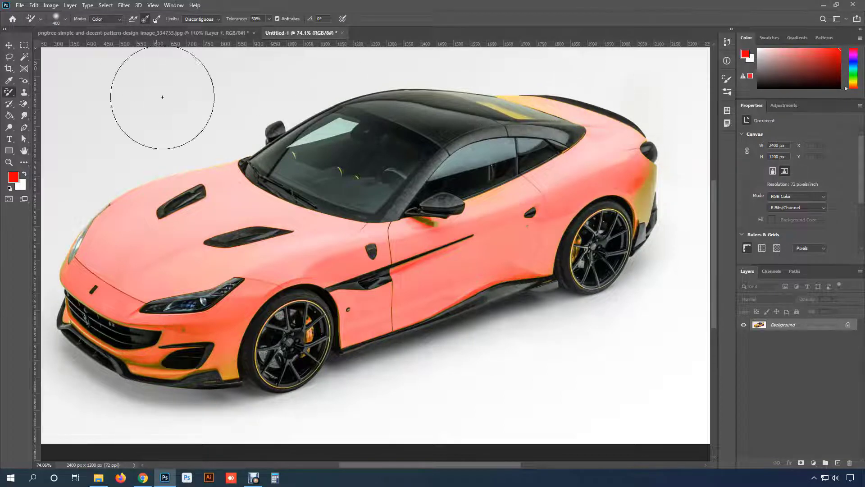
# - Try painting the remaining yellow at the rear bumper red with a 200 px brush, and undo the strokes
pyautogui.press('[')
pyautogui.moveTo(222, 251); pyautogui.dragTo(269, 292)
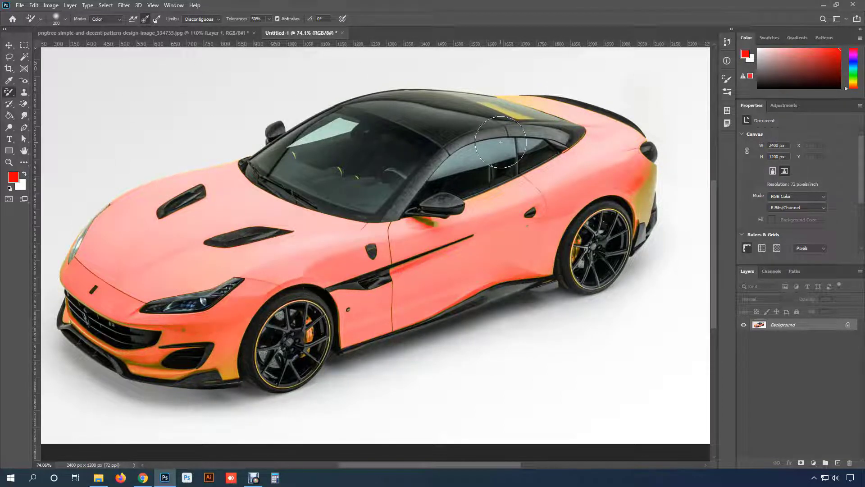
pyautogui.moveTo(640, 194)
pyautogui.mouseDown()
pyautogui.moveTo(646, 183)
pyautogui.moveTo(640, 186)
pyautogui.mouseUp()
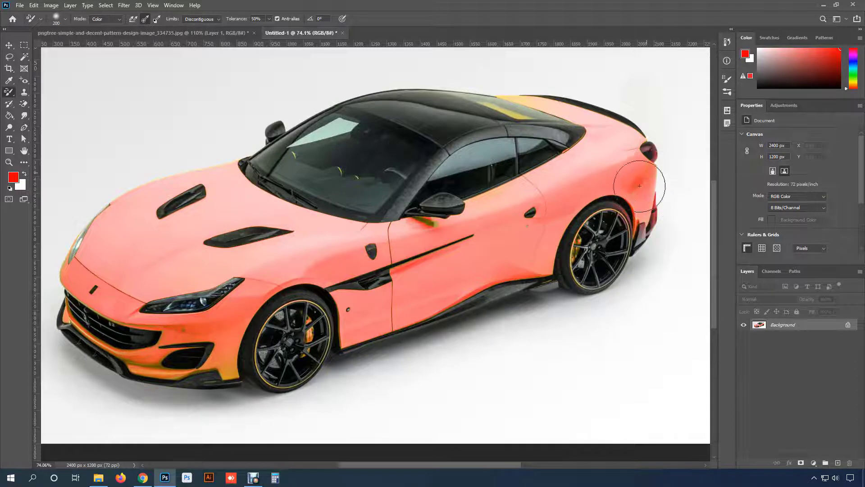
pyautogui.moveTo(549, 212)
pyautogui.mouseDown()
pyautogui.moveTo(526, 234)
pyautogui.moveTo(509, 232)
pyautogui.moveTo(498, 192)
pyautogui.mouseUp()
pyautogui.hotkey('ctrl', 'z')
pyautogui.hotkey('ctrl', 'z')
pyautogui.hotkey('ctrl', 'z')
# - Reduce the brush to 100 px and paint red over the remaining yellow below the side mirror and around the rear bodywork
pyautogui.scroll(4, 473, 243)
pyautogui.moveTo(404, 228); pyautogui.dragTo(417, 224)
pyautogui.moveTo(419, 223); pyautogui.dragTo(237, 229)
pyautogui.press('[')
pyautogui.press('[')
pyautogui.press('[')
pyautogui.press('[')
pyautogui.moveTo(521, 157); pyautogui.dragTo(526, 207)
pyautogui.moveTo(523, 176); pyautogui.dragTo(575, 276)
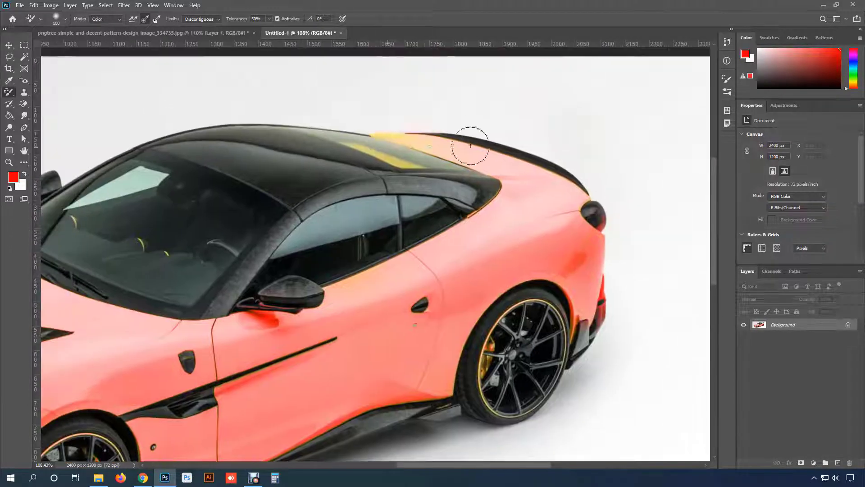
# - Paint red over the leftover yellow on the front bumper and along the outer edge of the hood
pyautogui.moveTo(90, 432)
pyautogui.mouseDown()
pyautogui.moveTo(295, 356)
pyautogui.moveTo(435, 291)
pyautogui.mouseUp()
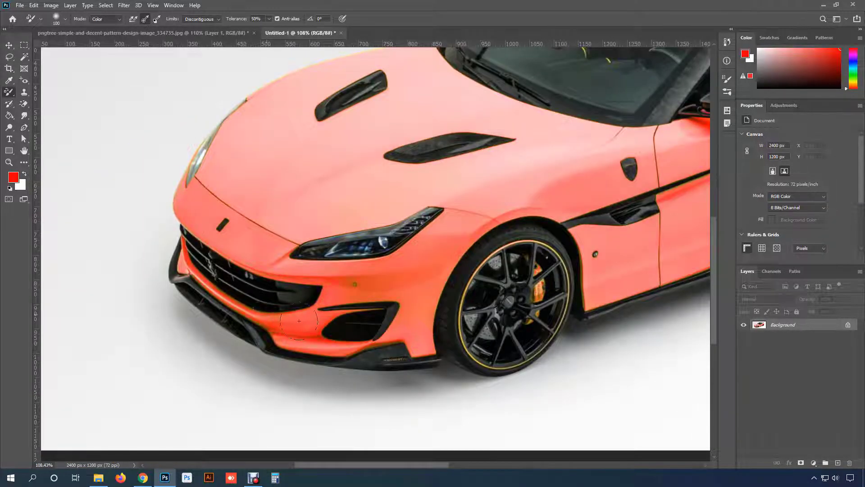
pyautogui.moveTo(373, 53); pyautogui.dragTo(266, 144)
pyautogui.moveTo(219, 270); pyautogui.dragTo(189, 261)
pyautogui.scroll(-1, 189, 261)
pyautogui.moveTo(617, 245); pyautogui.dragTo(436, 257)
pyautogui.scroll(-2, 436, 257)
pyautogui.moveTo(369, 311); pyautogui.dragTo(426, 318)
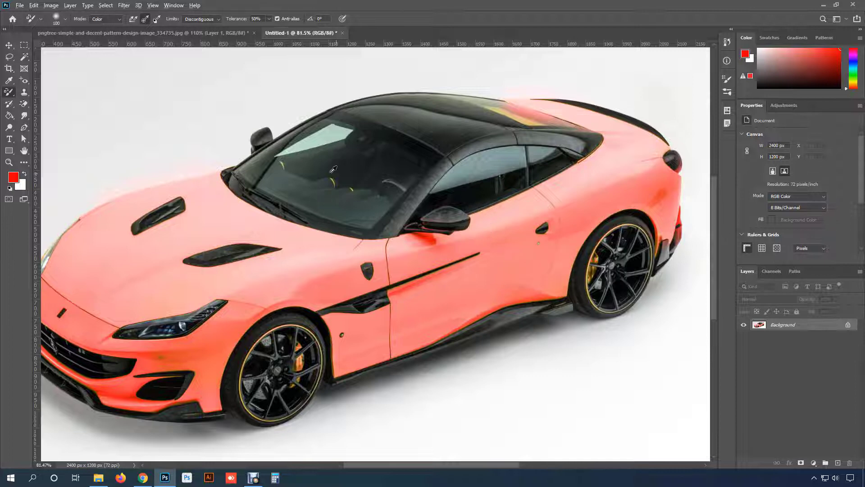
# - Reduce the brush size and recolour the yellow seat trims behind the windshield red
pyautogui.scroll(5, 333, 169)
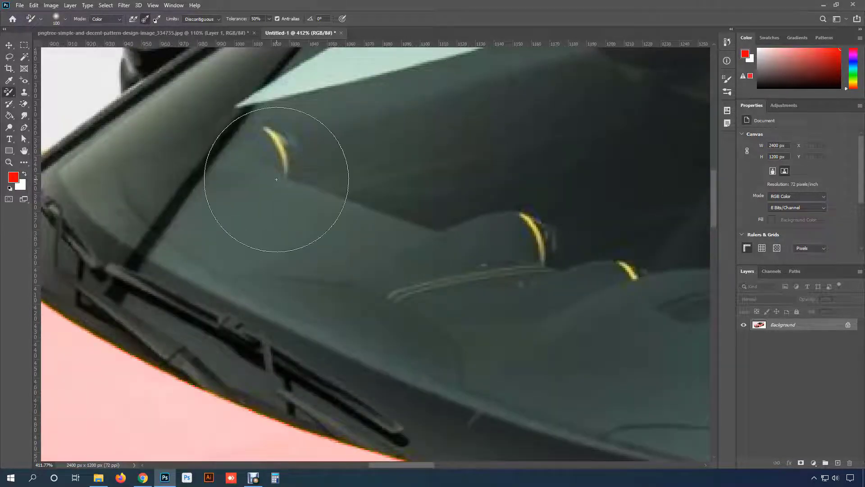
pyautogui.press('[')
pyautogui.press('[')
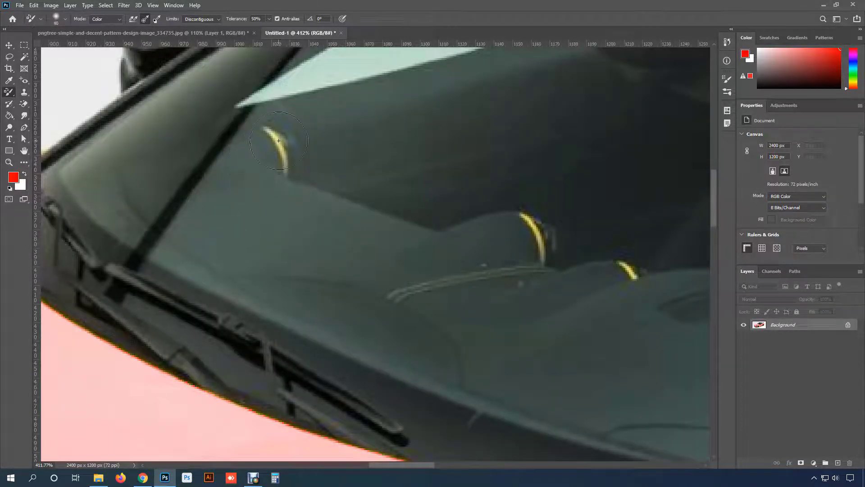
pyautogui.moveTo(229, 184); pyautogui.dragTo(282, 165)
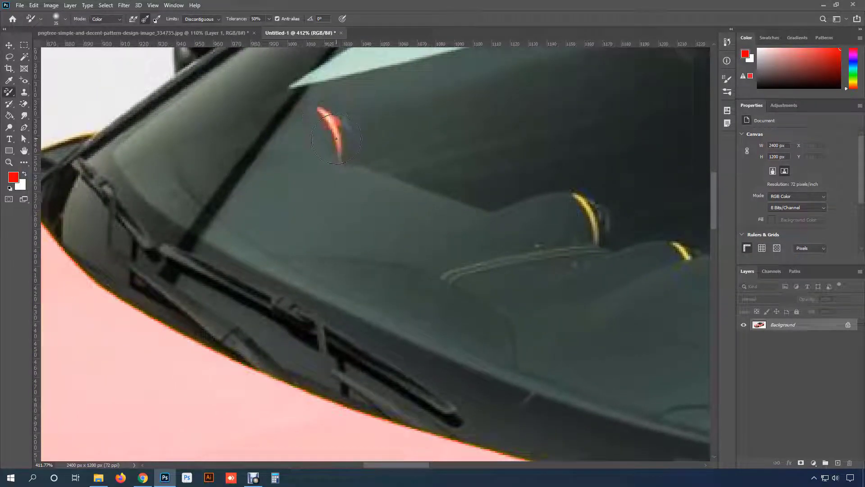
pyautogui.moveTo(421, 194)
pyautogui.mouseDown()
pyautogui.moveTo(301, 170)
pyautogui.moveTo(229, 137)
pyautogui.mouseUp()
pyautogui.click(397, 158)
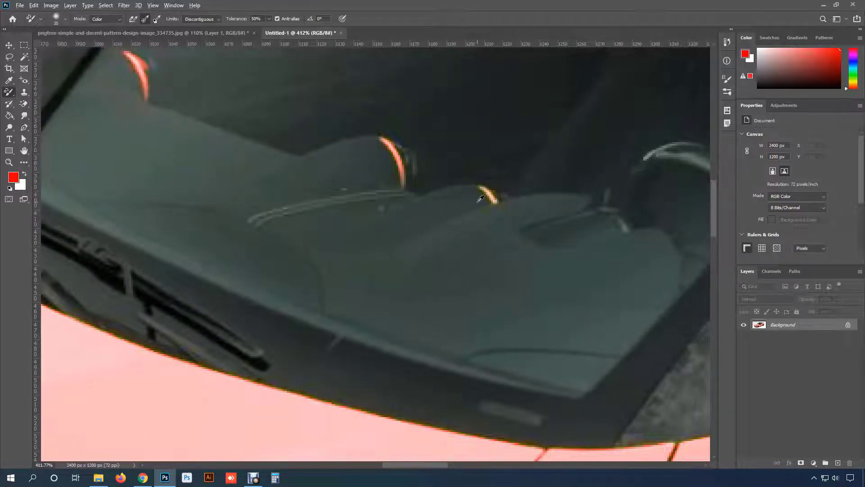
# - Try painting red over the yellow reflection at the rear of the black roof, and undo the strokes
pyautogui.scroll(-3, 489, 199)
pyautogui.moveTo(529, 218); pyautogui.dragTo(272, 228)
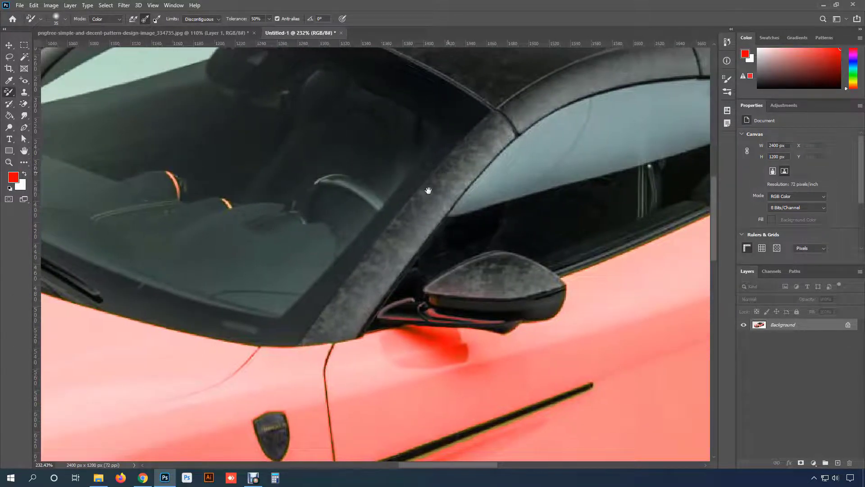
pyautogui.moveTo(429, 191); pyautogui.dragTo(226, 285)
pyautogui.moveTo(472, 136)
pyautogui.mouseDown()
pyautogui.moveTo(494, 139)
pyautogui.moveTo(372, 91)
pyautogui.moveTo(535, 141)
pyautogui.moveTo(313, 127)
pyautogui.mouseUp()
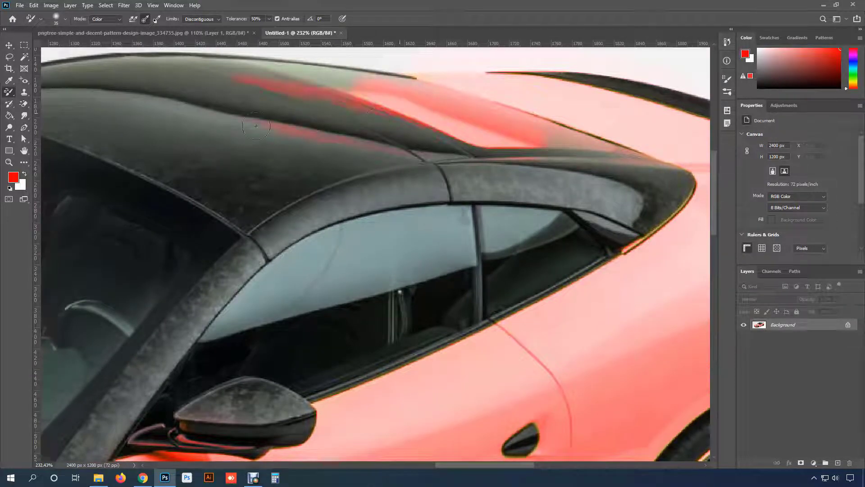
pyautogui.moveTo(255, 126); pyautogui.dragTo(356, 146)
pyautogui.hotkey('ctrl', 'z')
# - Enlarge the brush to 80 px, paint red across the roof and its rear yellow stripe, and undo the recolouring
pyautogui.moveTo(422, 138)
pyautogui.mouseDown()
pyautogui.moveTo(417, 180)
pyautogui.moveTo(439, 167)
pyautogui.moveTo(480, 185)
pyautogui.moveTo(289, 176)
pyautogui.moveTo(188, 158)
pyautogui.moveTo(215, 178)
pyautogui.moveTo(189, 186)
pyautogui.moveTo(228, 177)
pyautogui.moveTo(220, 160)
pyautogui.moveTo(218, 175)
pyautogui.moveTo(278, 201)
pyautogui.moveTo(291, 182)
pyautogui.moveTo(230, 165)
pyautogui.mouseUp()
pyautogui.press(']')
pyautogui.press(']')
pyautogui.press(']')
pyautogui.press(']')
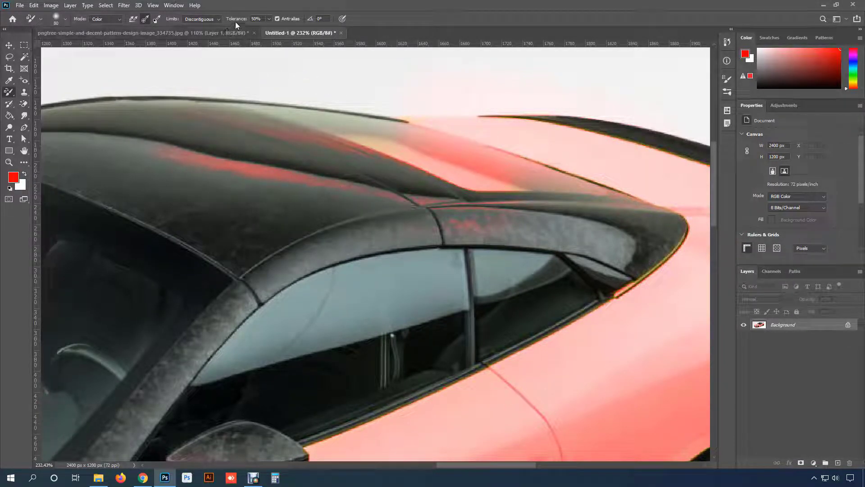
pyautogui.hotkey('ctrl', 'z')
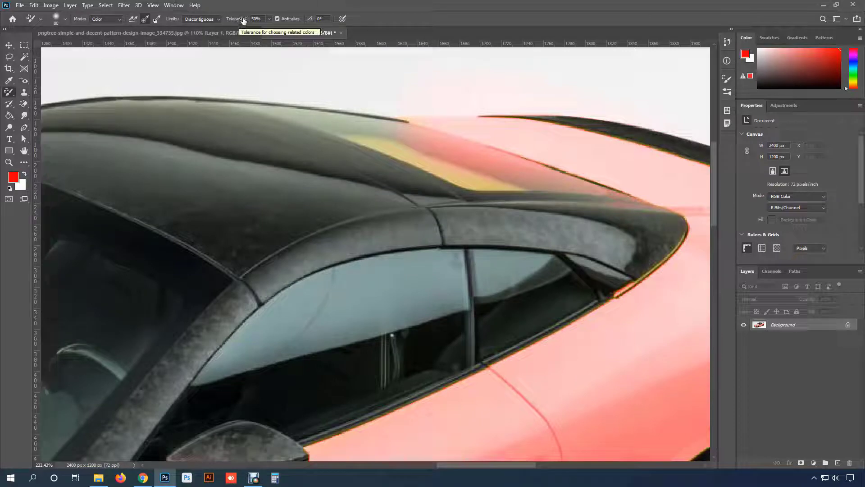
# - Set the tolerance to 20% and paint the yellow stripe at the rear of the roof red
pyautogui.moveTo(243, 20); pyautogui.dragTo(230, 20)
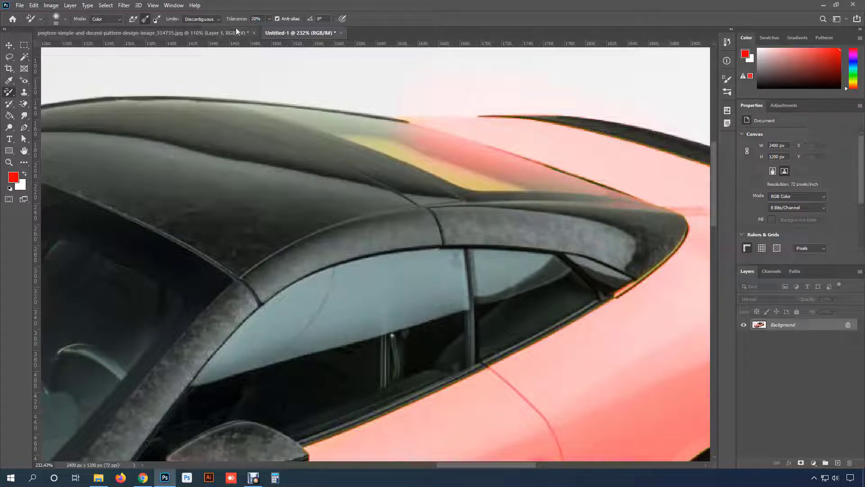
pyautogui.moveTo(464, 158)
pyautogui.mouseDown()
pyautogui.moveTo(473, 168)
pyautogui.moveTo(449, 171)
pyautogui.moveTo(382, 131)
pyautogui.moveTo(464, 170)
pyautogui.moveTo(340, 133)
pyautogui.mouseUp()
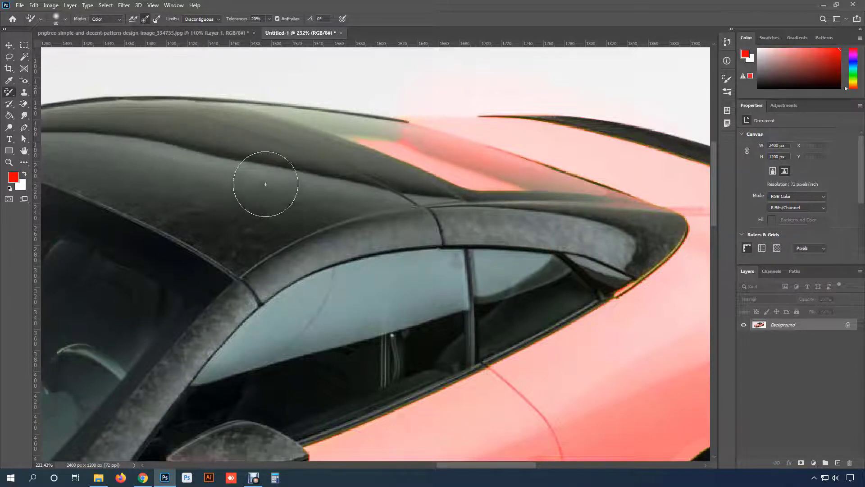
pyautogui.keyDown('alt'); pyautogui.scroll(-5, 301, 193); pyautogui.keyUp('alt')
pyautogui.scroll(-3, 302, 191)
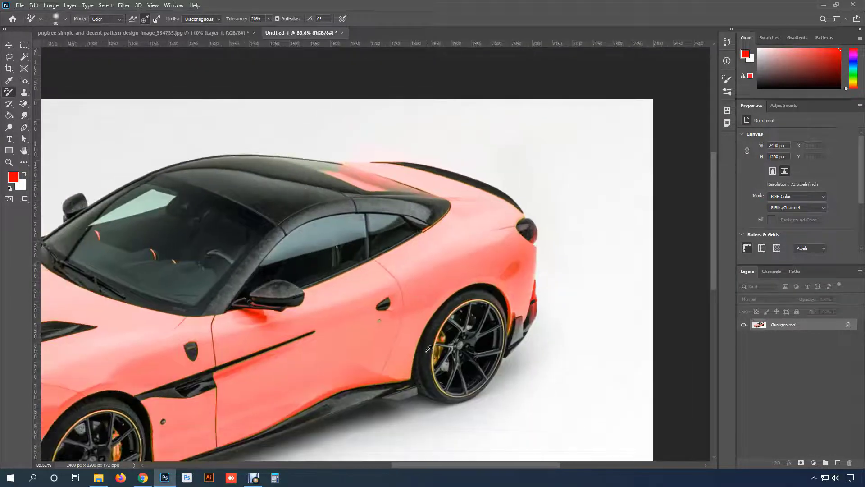
# - Paint red along the yellow rim rings of the rear and front wheels
pyautogui.scroll(5, 389, 240)
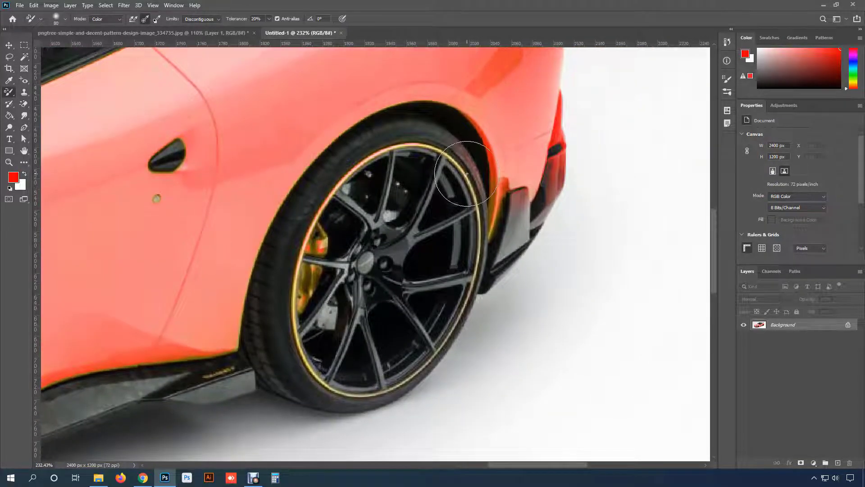
pyautogui.moveTo(426, 158)
pyautogui.mouseDown()
pyautogui.moveTo(453, 151)
pyautogui.moveTo(353, 179)
pyautogui.moveTo(316, 241)
pyautogui.moveTo(304, 337)
pyautogui.moveTo(317, 365)
pyautogui.moveTo(341, 385)
pyautogui.moveTo(390, 388)
pyautogui.moveTo(434, 370)
pyautogui.moveTo(459, 326)
pyautogui.moveTo(410, 368)
pyautogui.moveTo(464, 324)
pyautogui.moveTo(470, 191)
pyautogui.moveTo(483, 239)
pyautogui.moveTo(474, 197)
pyautogui.moveTo(450, 160)
pyautogui.mouseUp()
pyautogui.scroll(-3, 453, 235)
pyautogui.scroll(-3, 452, 236)
pyautogui.moveTo(237, 204); pyautogui.dragTo(612, 81)
pyautogui.scroll(4, 327, 276)
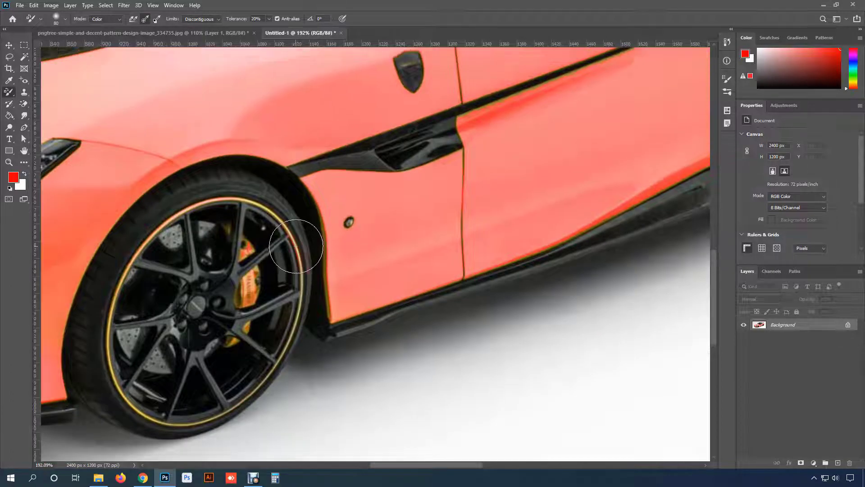
pyautogui.moveTo(296, 247); pyautogui.dragTo(301, 295)
pyautogui.moveTo(295, 317)
pyautogui.mouseDown()
pyautogui.moveTo(381, 244)
pyautogui.moveTo(381, 258)
pyautogui.moveTo(345, 312)
pyautogui.moveTo(290, 342)
pyautogui.moveTo(221, 335)
pyautogui.moveTo(201, 300)
pyautogui.moveTo(212, 216)
pyautogui.moveTo(280, 131)
pyautogui.mouseUp()
pyautogui.scroll(-4, 396, 244)
pyautogui.scroll(-1, 397, 244)
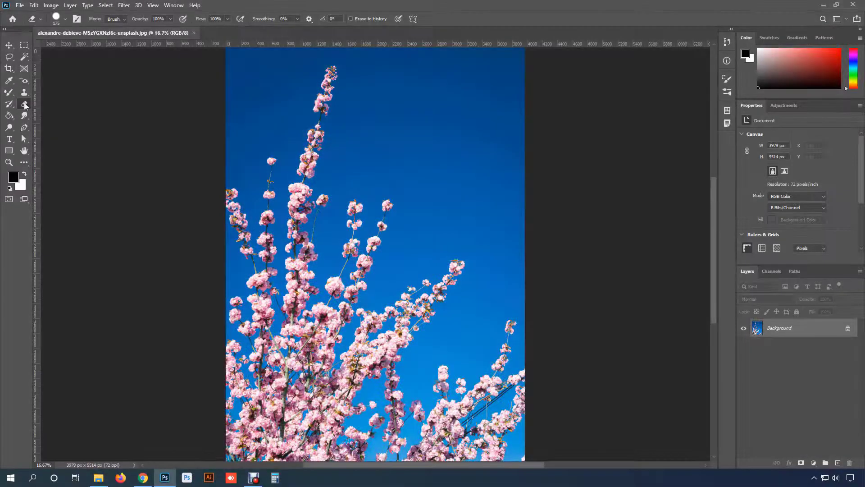
# - Choose the Eraser Tool, duplicate the Background layer of the blossom photo, and hide the original layer
pyautogui.rightClick(24, 104)
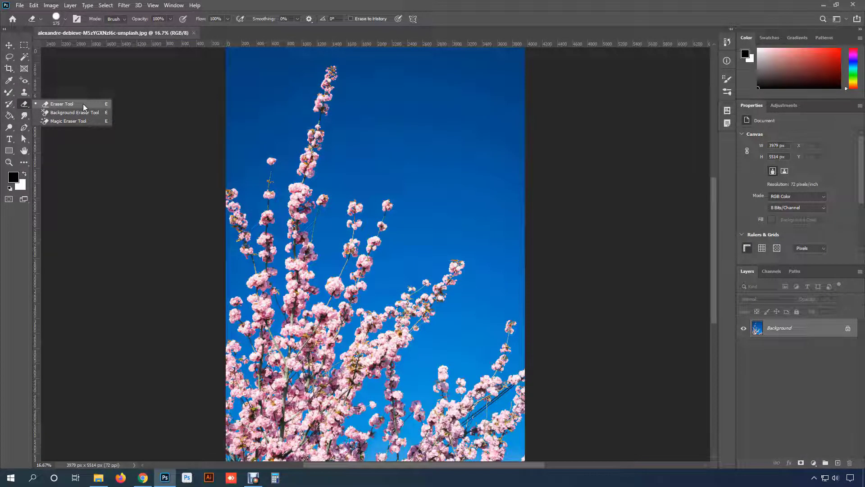
pyautogui.click(83, 104)
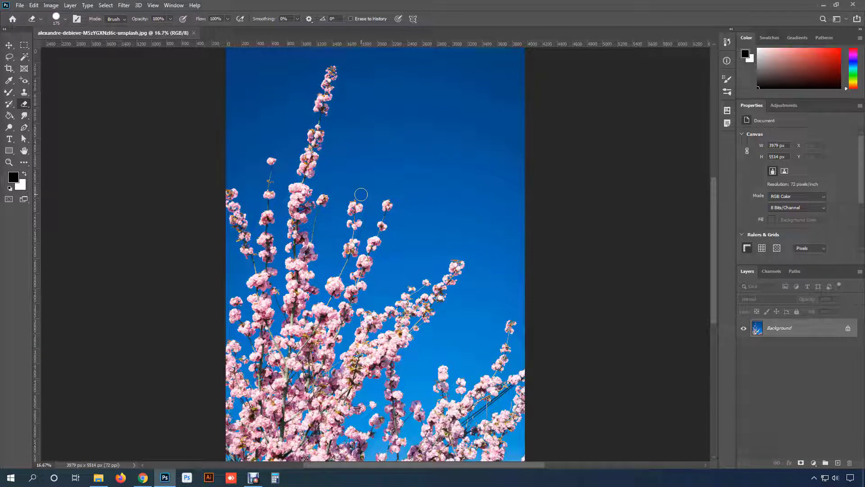
pyautogui.hotkey('ctrl', 'j')
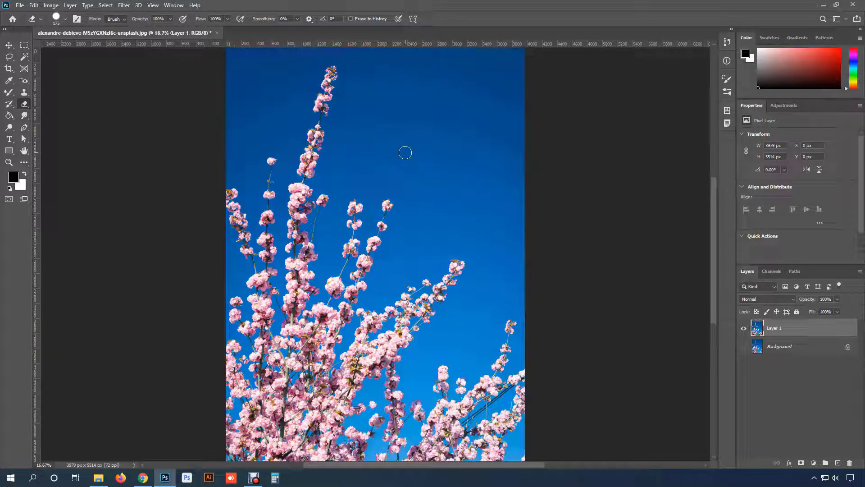
# - Examine the eraser's size and hardness settings and its brush presets
pyautogui.click(65, 19)
pyautogui.click(65, 20)
pyautogui.click(66, 20)
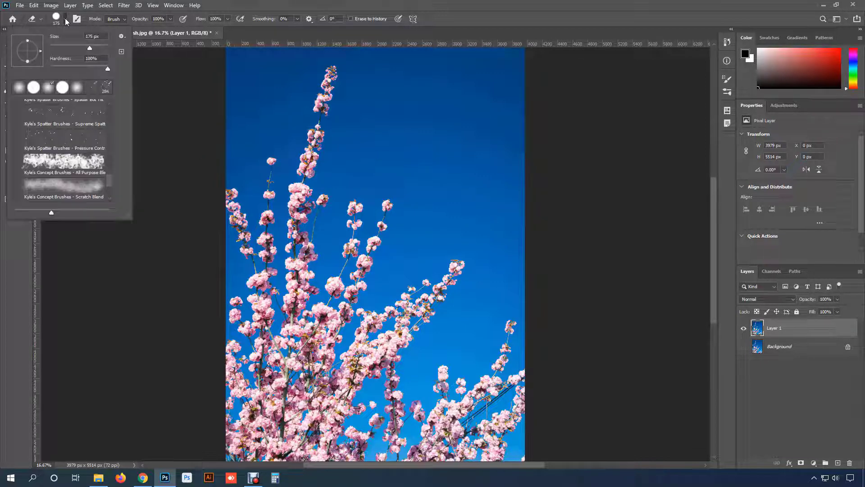
pyautogui.scroll(10, 58, 144)
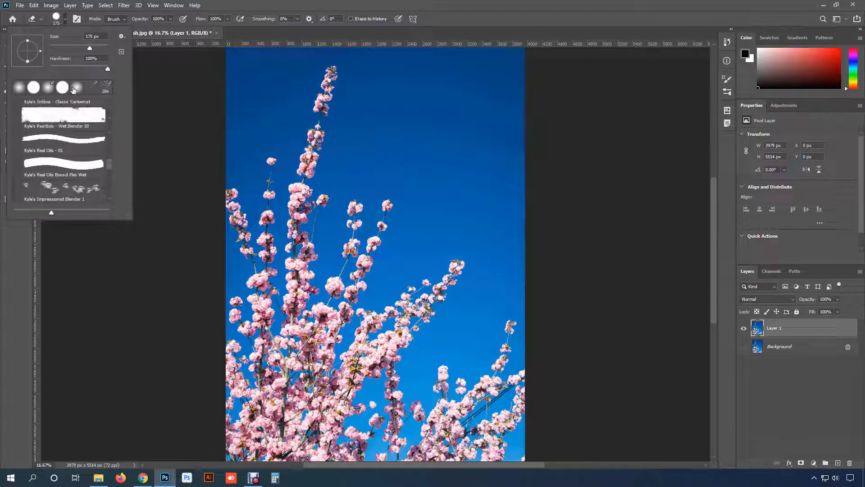
pyautogui.scroll(1, 68, 146)
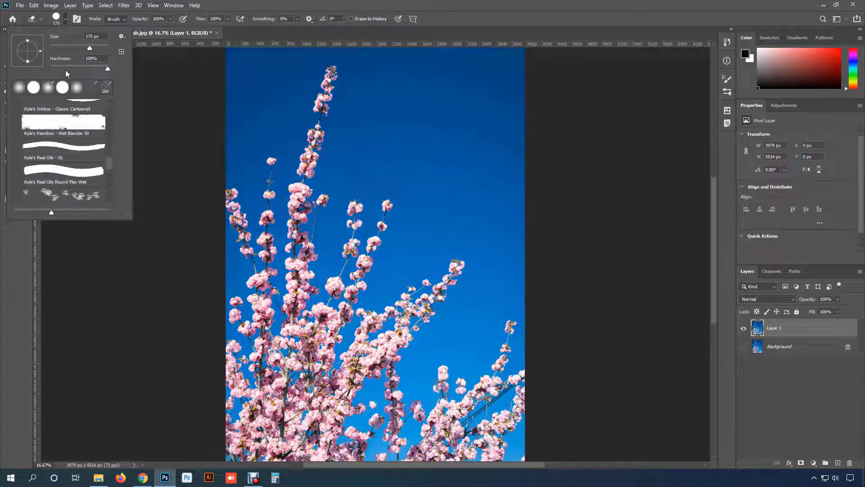
pyautogui.scroll(-5, 66, 159)
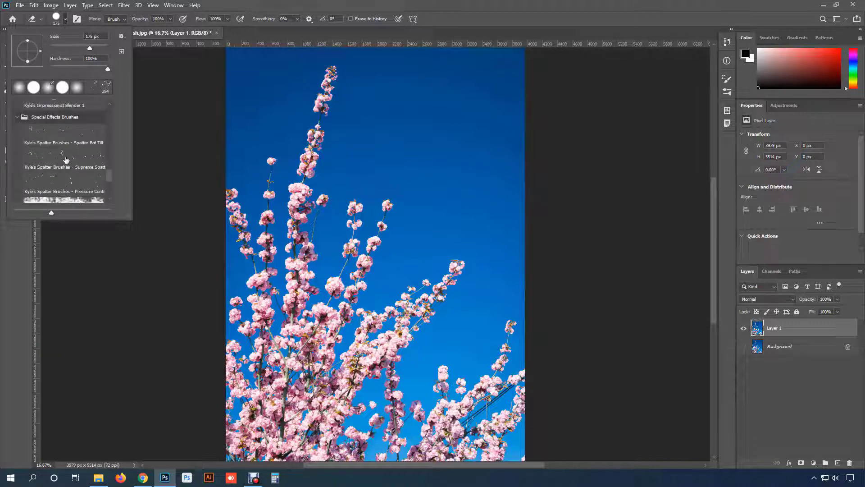
pyautogui.scroll(-5, 66, 160)
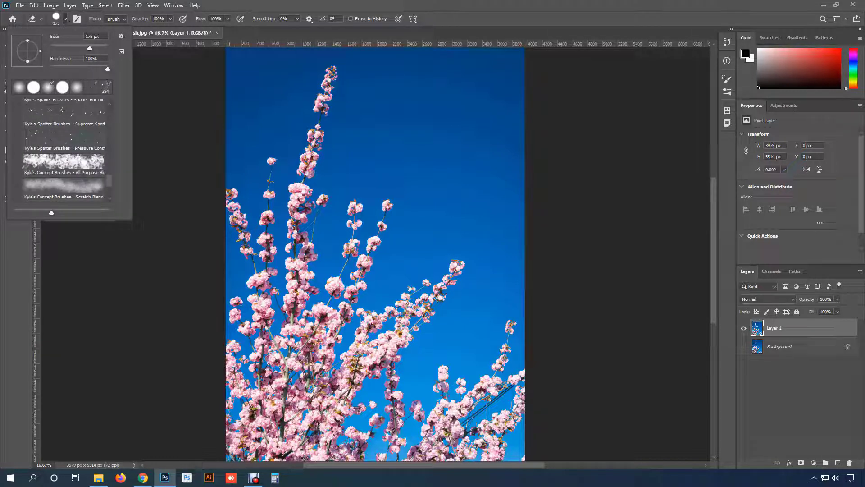
pyautogui.click(65, 23)
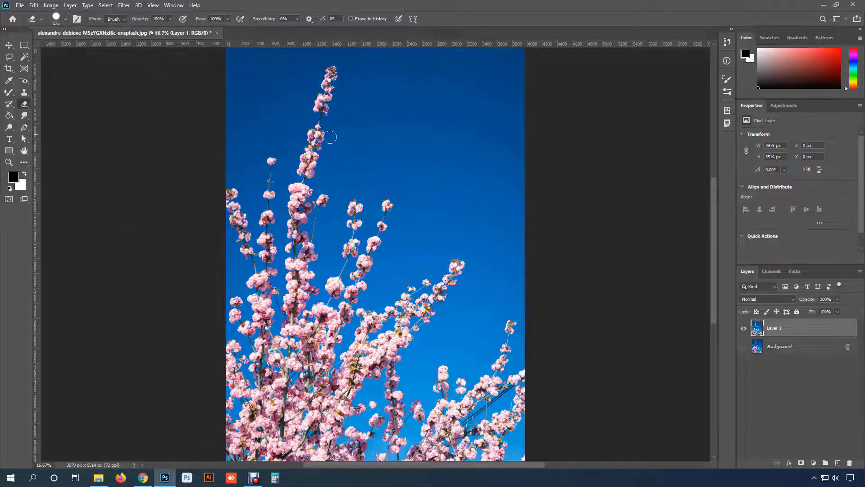
# - Enlarge the eraser to 800 px and erase one round spot from the blue sky on Layer 1
pyautogui.press(']')
pyautogui.press(']')
pyautogui.press(']')
pyautogui.press(']')
pyautogui.press(']')
pyautogui.press(']')
pyautogui.press(']')
pyautogui.press(']')
pyautogui.click(398, 122)
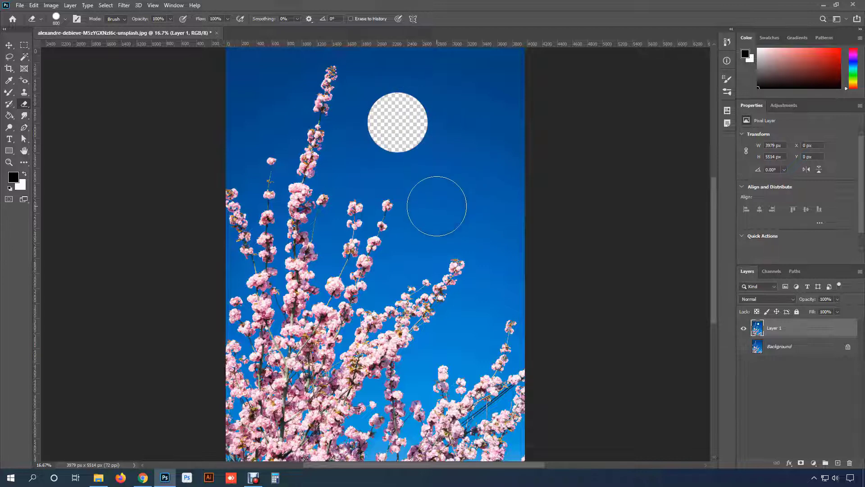
# - Erase a second 800 px spot over the central blossoms, and two wavy vertical strokes through the sky at 250 px
pyautogui.click(369, 227)
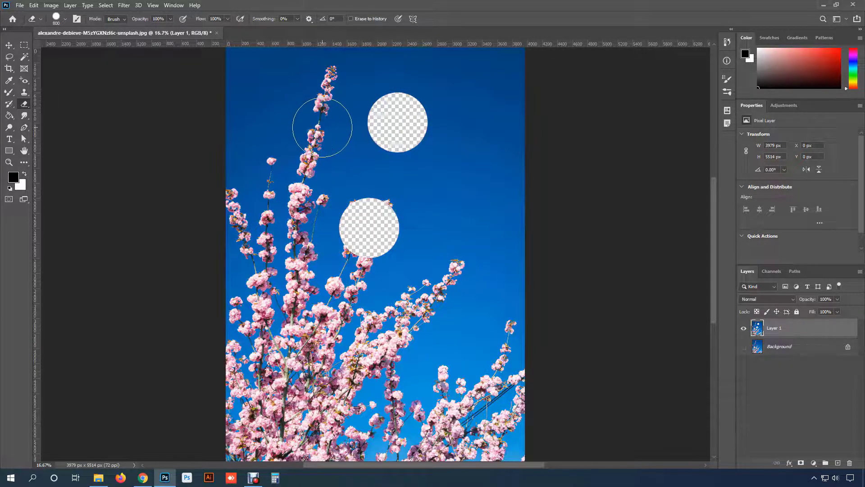
pyautogui.press('[')
pyautogui.press('[')
pyautogui.press('[')
pyautogui.press('[')
pyautogui.press('[')
pyautogui.press('[')
pyautogui.press('[')
pyautogui.press('[')
pyautogui.press('[')
pyautogui.moveTo(272, 92)
pyautogui.mouseDown()
pyautogui.moveTo(282, 166)
pyautogui.moveTo(273, 227)
pyautogui.mouseUp()
pyautogui.moveTo(473, 130)
pyautogui.mouseDown()
pyautogui.moveTo(457, 153)
pyautogui.moveTo(473, 235)
pyautogui.mouseUp()
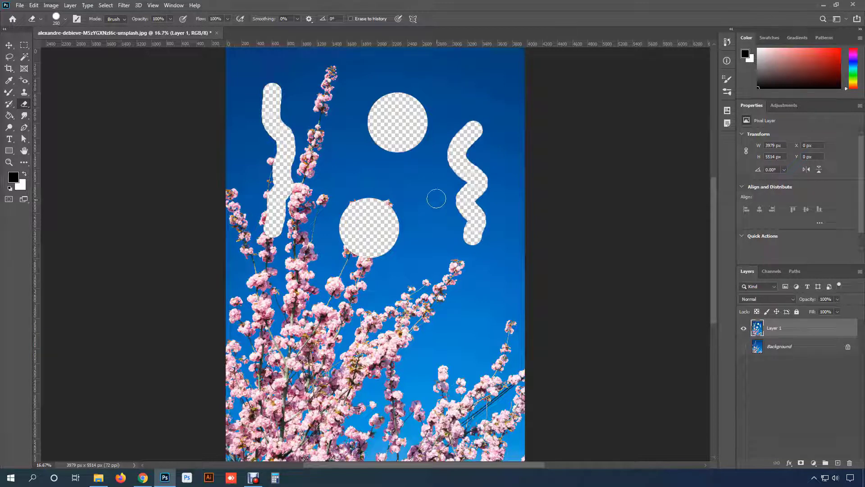
# - Lower the eraser's hardness and erase a soft-edged vertical stroke plus a short curved patch above the central spot
pyautogui.click(65, 20)
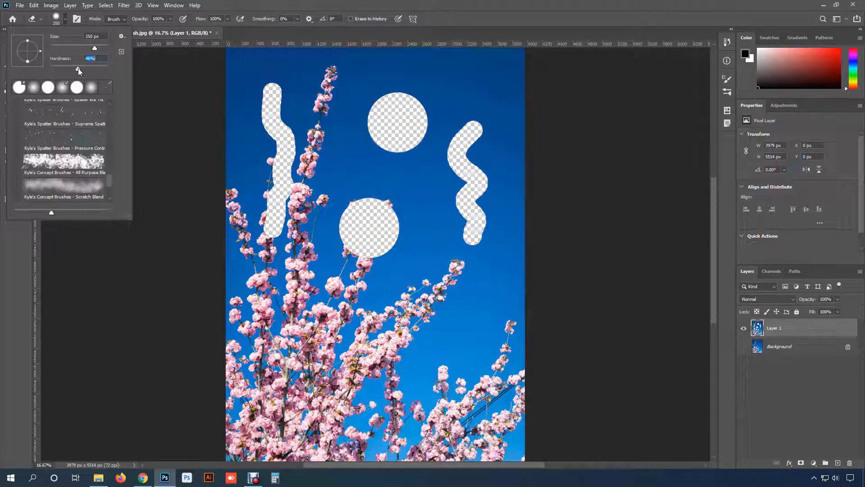
pyautogui.moveTo(429, 168); pyautogui.dragTo(426, 257)
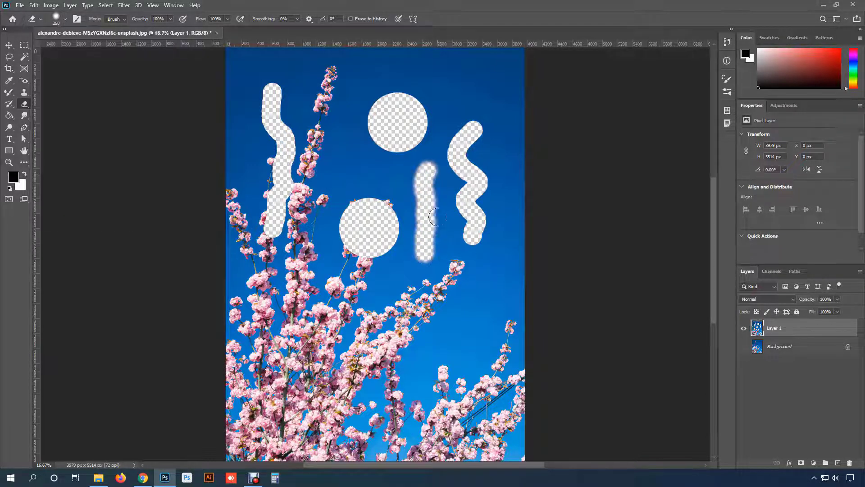
pyautogui.scroll(3, 372, 149)
pyautogui.moveTo(299, 148)
pyautogui.mouseDown()
pyautogui.moveTo(235, 163)
pyautogui.moveTo(284, 186)
pyautogui.mouseUp()
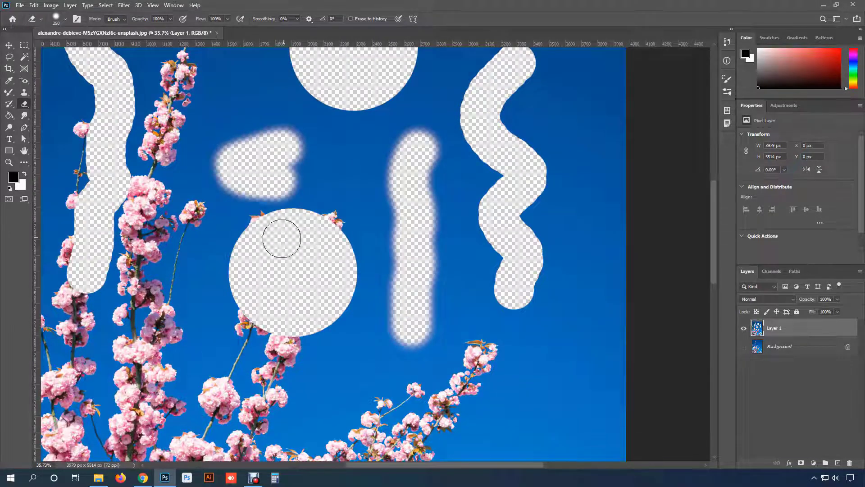
# - Set the eraser's hardness to 0% and try fully feathered strokes on the sky near the wavy stroke
pyautogui.click(65, 19)
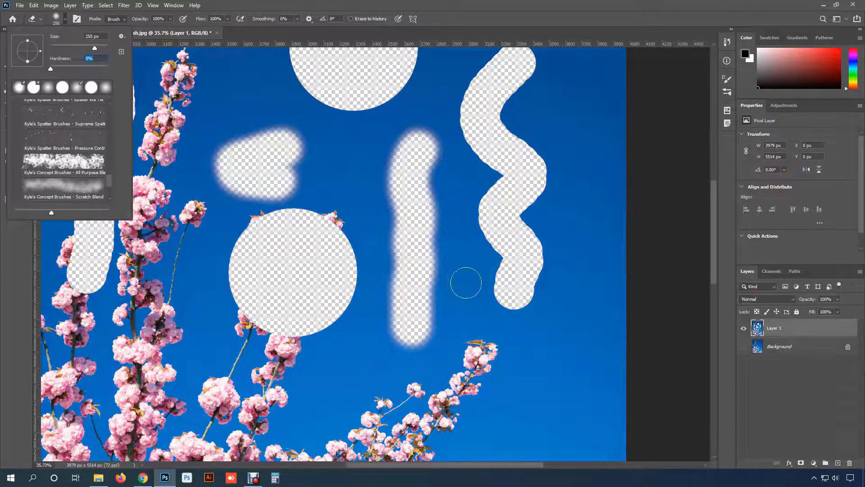
pyautogui.press('space')
pyautogui.moveTo(484, 325); pyautogui.dragTo(478, 138)
pyautogui.moveTo(543, 207)
pyautogui.mouseDown()
pyautogui.moveTo(437, 240)
pyautogui.moveTo(475, 247)
pyautogui.moveTo(429, 210)
pyautogui.moveTo(451, 195)
pyautogui.moveTo(464, 223)
pyautogui.moveTo(435, 243)
pyautogui.mouseUp()
pyautogui.scroll(-3, 436, 244)
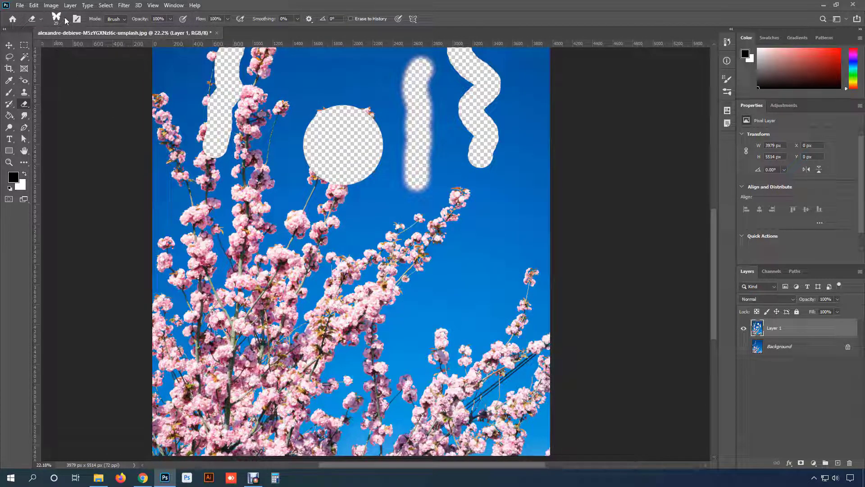
# - Choose the Azalea special effect brush for the eraser and erase several flower-shaped patches from the sky at 69 px
pyautogui.click(66, 19)
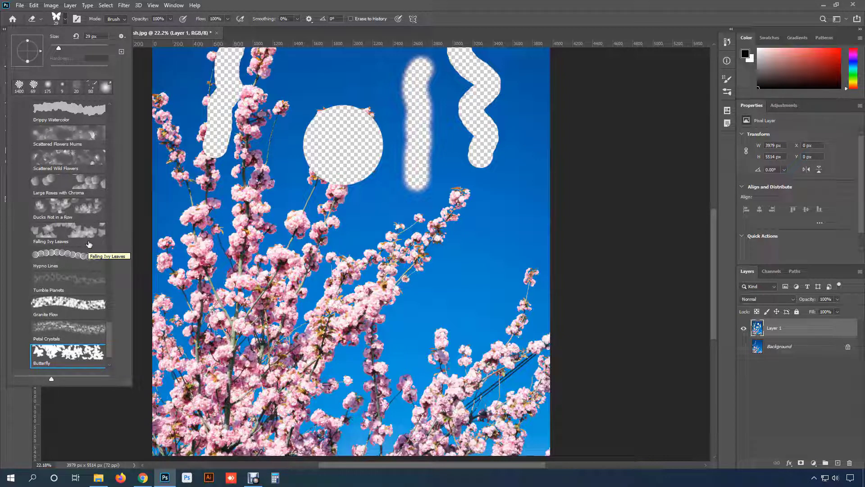
pyautogui.scroll(8, 89, 242)
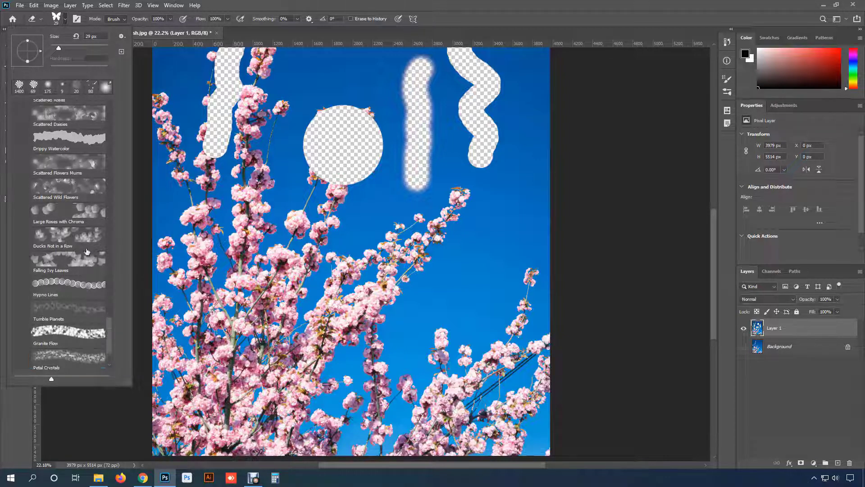
pyautogui.scroll(2, 86, 249)
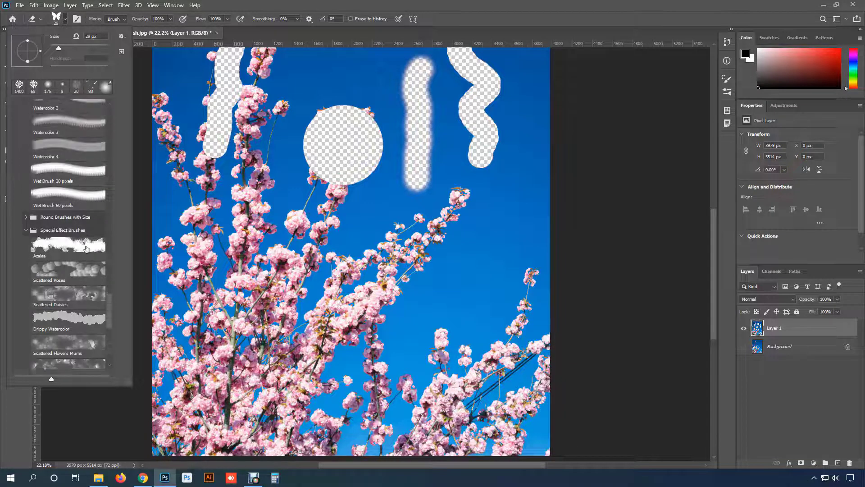
pyautogui.scroll(-2, 77, 212)
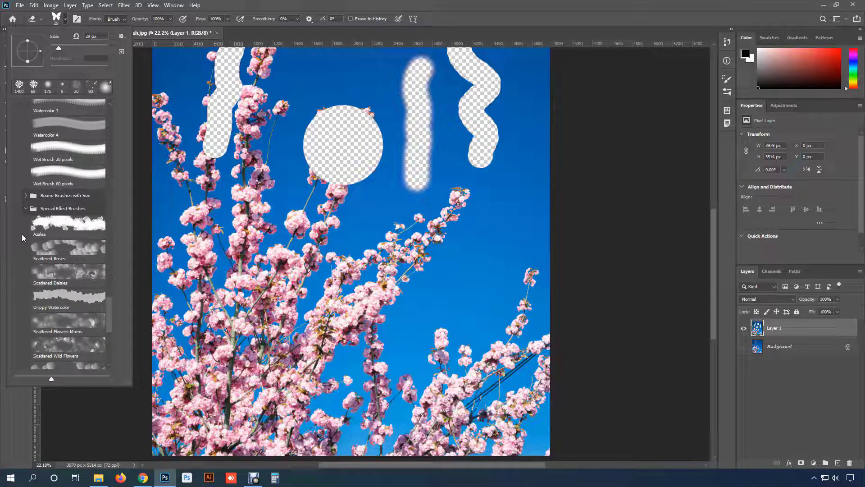
pyautogui.scroll(-2, 45, 225)
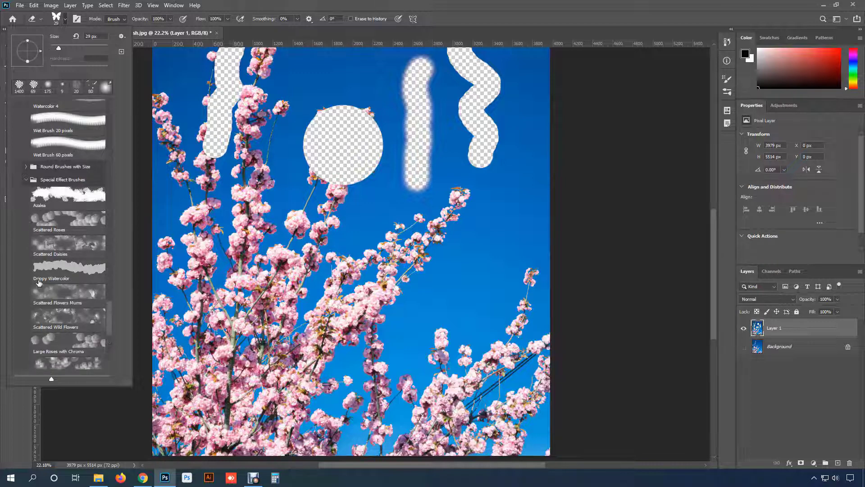
pyautogui.click(48, 168)
pyautogui.scroll(1, 48, 244)
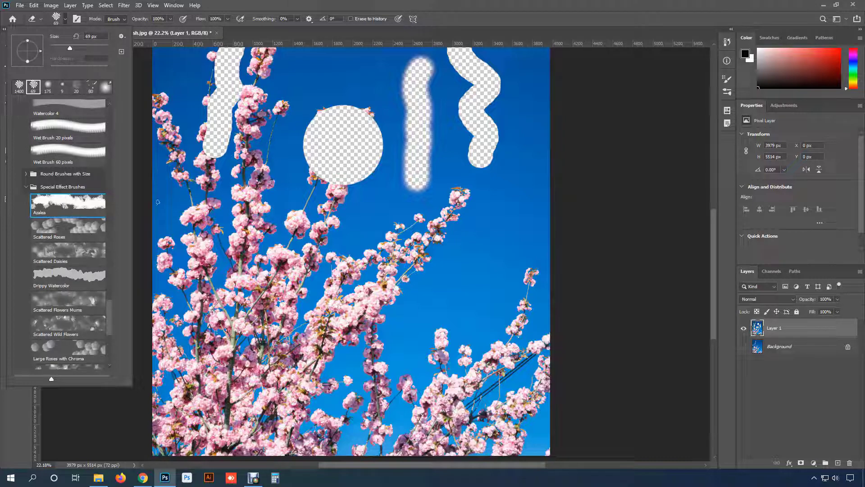
pyautogui.moveTo(353, 212); pyautogui.dragTo(374, 213)
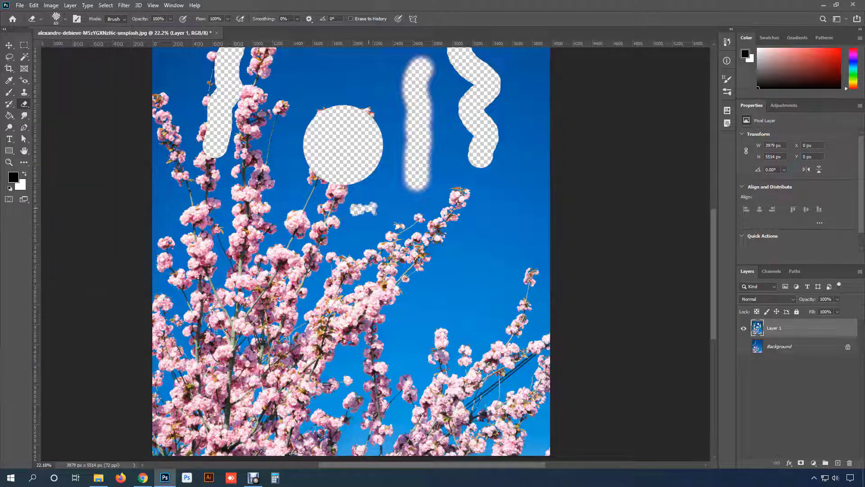
pyautogui.moveTo(487, 252); pyautogui.dragTo(466, 281)
pyautogui.scroll(8, 468, 280)
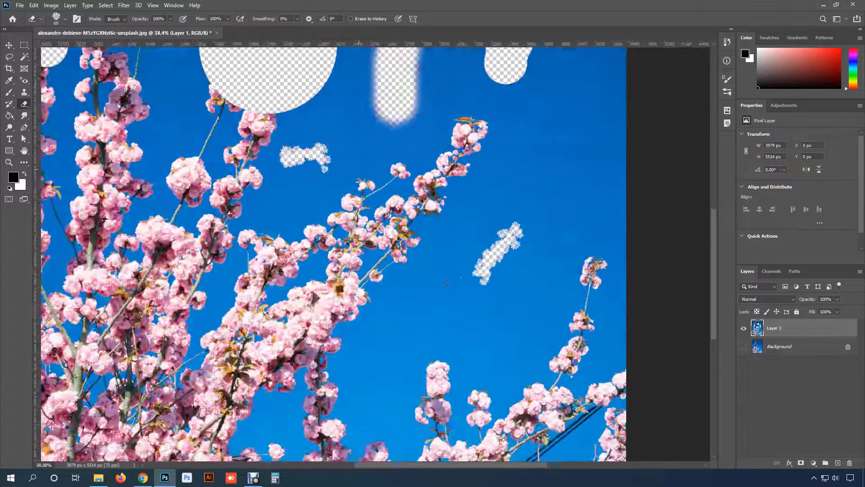
pyautogui.click(402, 244)
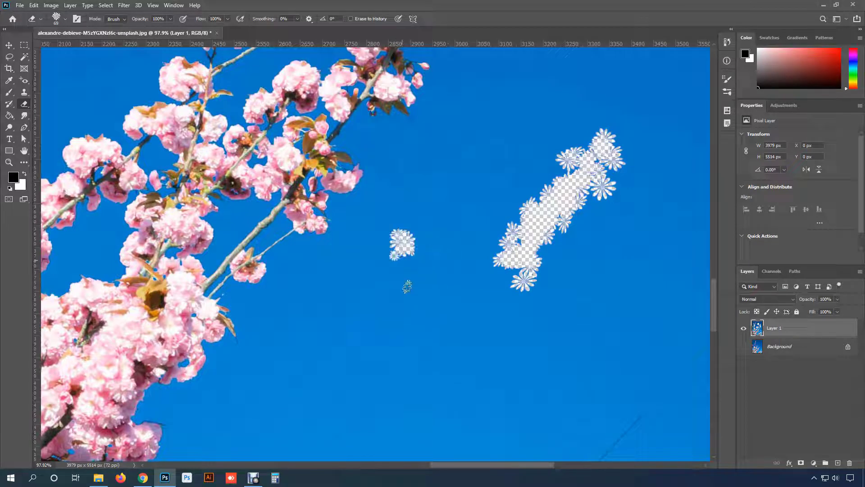
pyautogui.moveTo(373, 297); pyautogui.dragTo(421, 318)
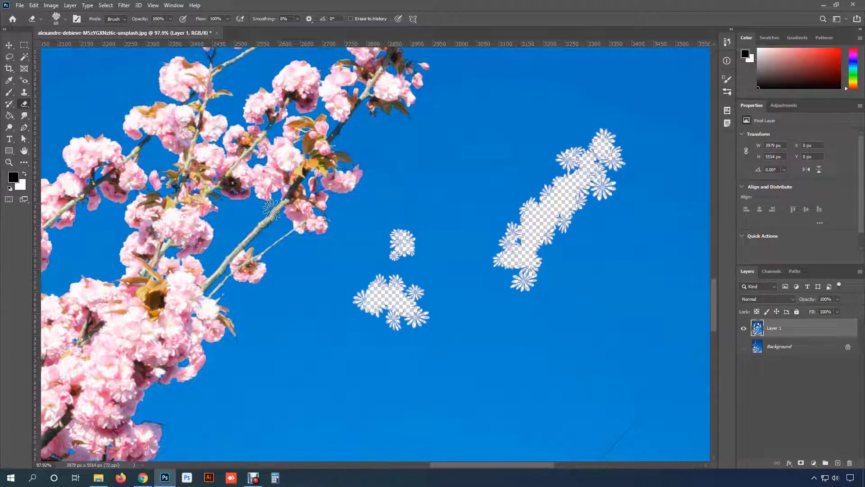
# - Switch the eraser to the Butterfly brush and erase small 29 px butterfly shapes near the flower-shaped patches
pyautogui.click(66, 18)
pyautogui.scroll(-8, 95, 299)
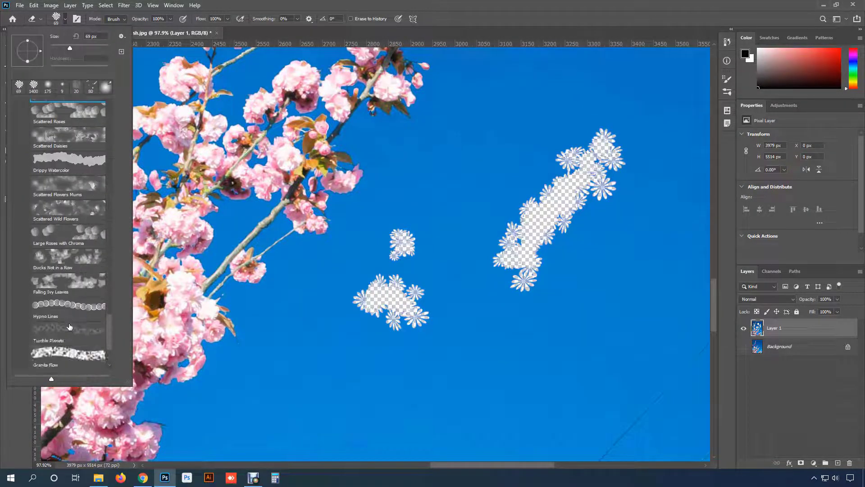
pyautogui.click(50, 321)
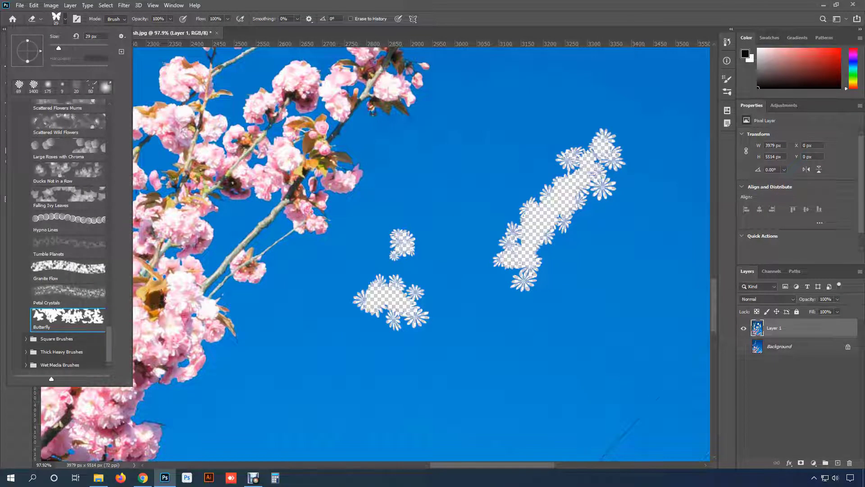
pyautogui.click(458, 129)
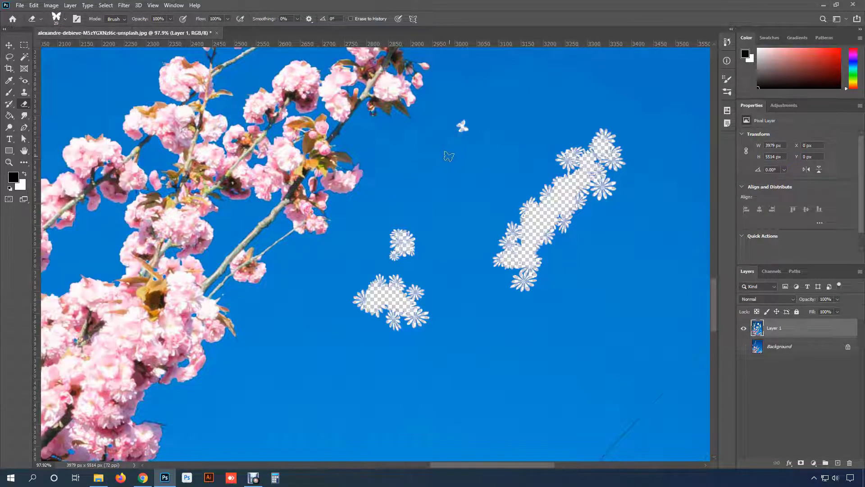
pyautogui.click(439, 160)
pyautogui.moveTo(370, 217); pyautogui.dragTo(341, 244)
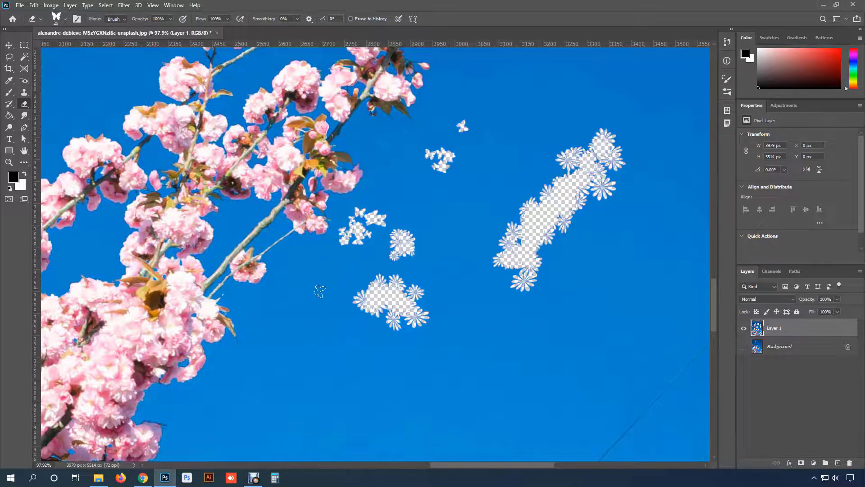
# - Enlarge the Butterfly eraser to 500 px and try a long diagonal erasing stroke across the sky
pyautogui.scroll(-3, 320, 291)
pyautogui.press(']')
pyautogui.press(']')
pyautogui.press(']')
pyautogui.press(']')
pyautogui.press(']')
pyautogui.press(']')
pyautogui.press(']')
pyautogui.press(']')
pyautogui.press(']')
pyautogui.press(']')
pyautogui.press(']')
pyautogui.press(']')
pyautogui.press(']')
pyautogui.press(']')
pyautogui.press(']')
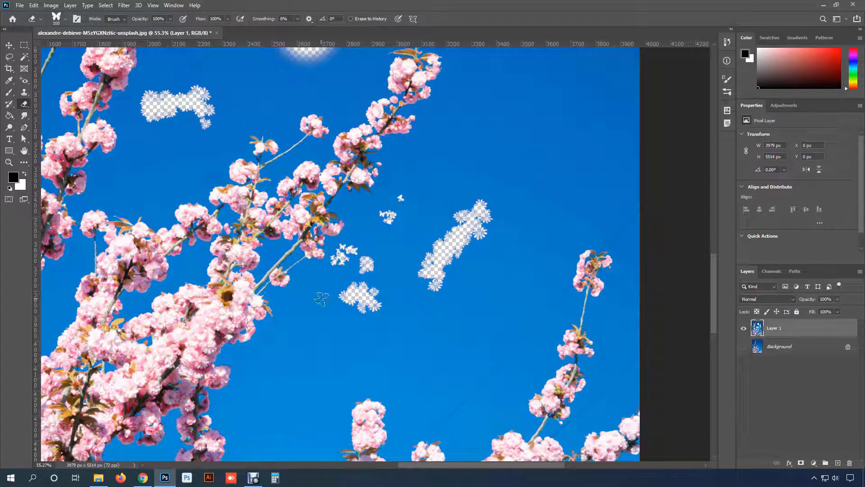
pyautogui.moveTo(518, 140); pyautogui.dragTo(382, 253)
pyautogui.scroll(-5, 383, 250)
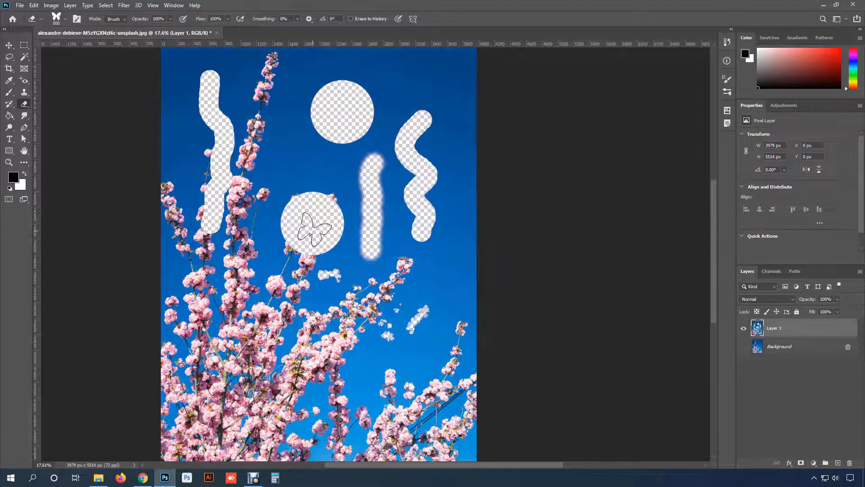
# - Undo the patterned marks, the soft stroke and the right-hand wavy stroke, and choose a hard round 500 px eraser brush
pyautogui.hotkey('ctrl', 'z')
pyautogui.hotkey('ctrl', 'z')
pyautogui.hotkey('ctrl', 'z')
pyautogui.hotkey('ctrl', 'z')
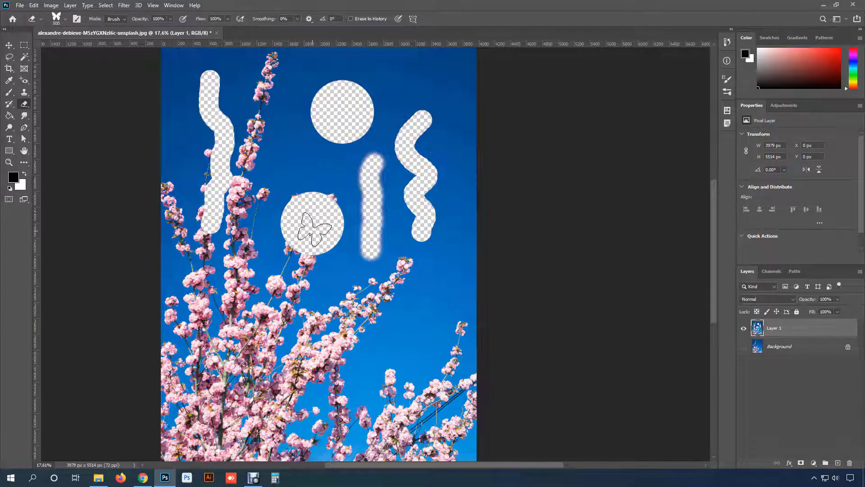
pyautogui.click(66, 19)
pyautogui.doubleClick(65, 41)
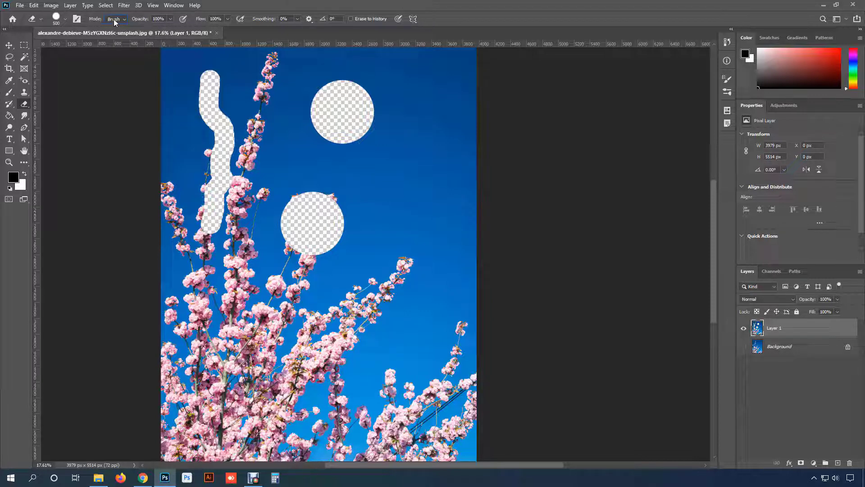
# - Review the eraser modes, keep Brush, and erase a 500 px circle from the open sky on Layer 1
pyautogui.click(116, 19)
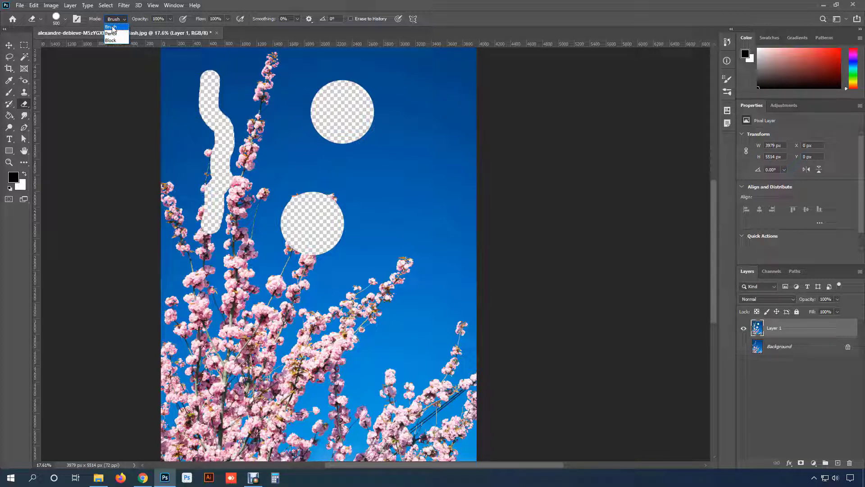
pyautogui.click(110, 27)
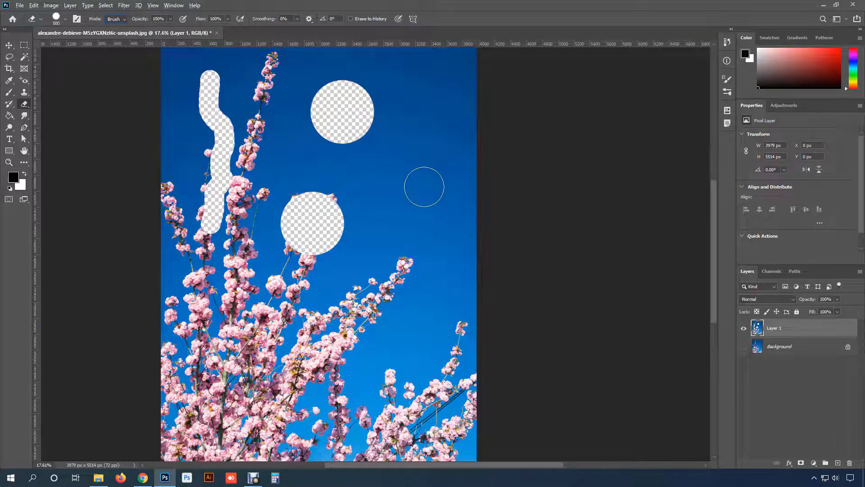
pyautogui.click(8, 48)
pyautogui.click(25, 105)
pyautogui.scroll(8, 366, 124)
pyautogui.moveTo(535, 213)
pyautogui.mouseDown()
pyautogui.moveTo(207, 126)
pyautogui.moveTo(292, 125)
pyautogui.mouseUp()
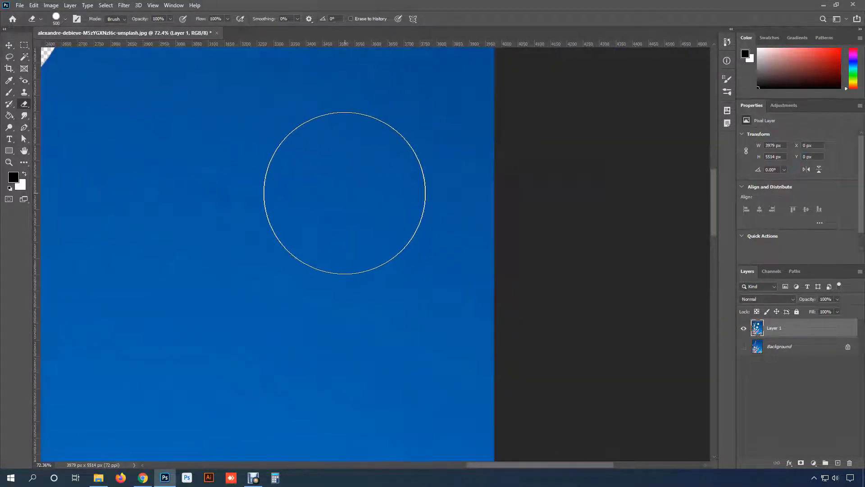
pyautogui.click(117, 198)
pyautogui.moveTo(190, 197); pyautogui.dragTo(255, 193)
# - Switch the eraser to Pencil mode, erase a second 500 px circle beside the Brush-mode one, and compare their edges up close
pyautogui.scroll(5, 215, 178)
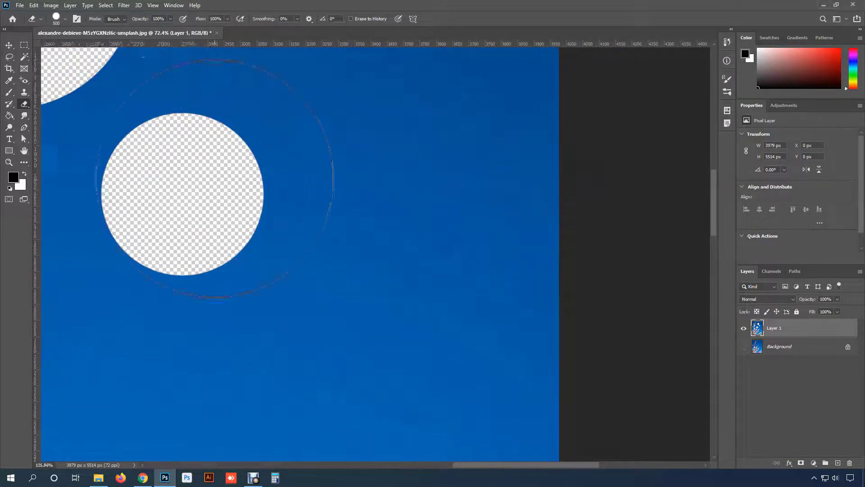
pyautogui.scroll(-2, 294, 174)
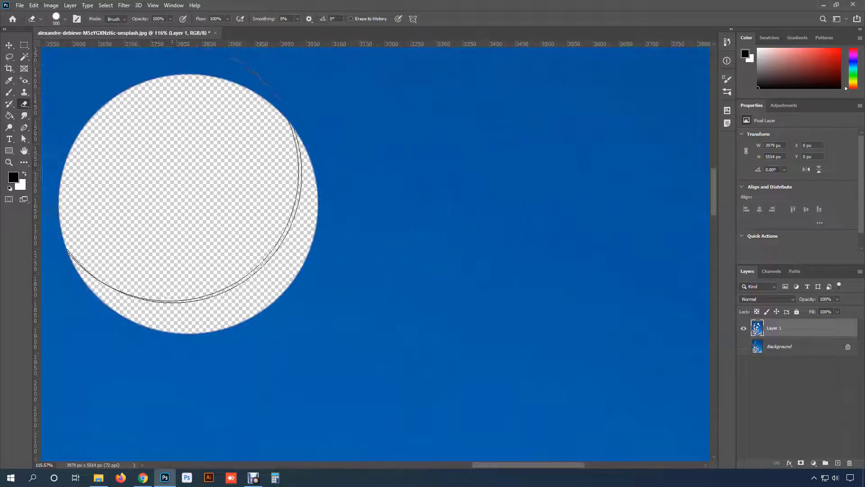
pyautogui.scroll(3, 354, 169)
pyautogui.scroll(3, 354, 170)
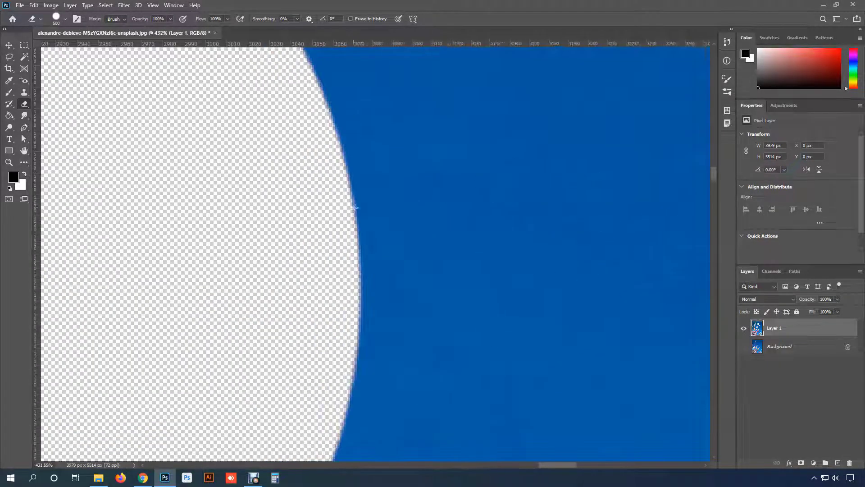
pyautogui.scroll(-5, 349, 178)
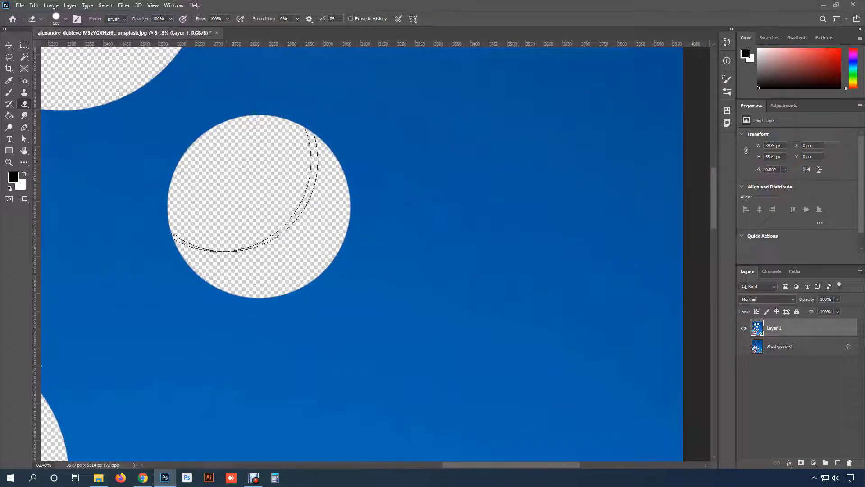
pyautogui.click(115, 19)
pyautogui.click(116, 34)
pyautogui.click(464, 205)
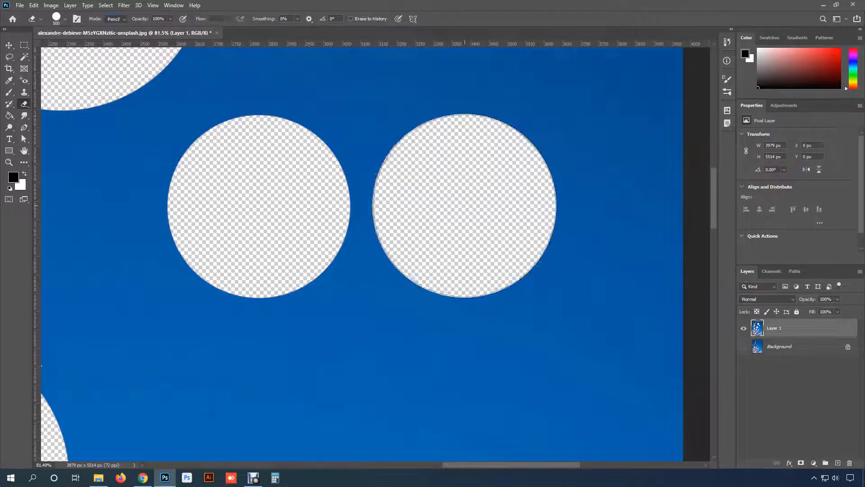
pyautogui.scroll(6, 363, 205)
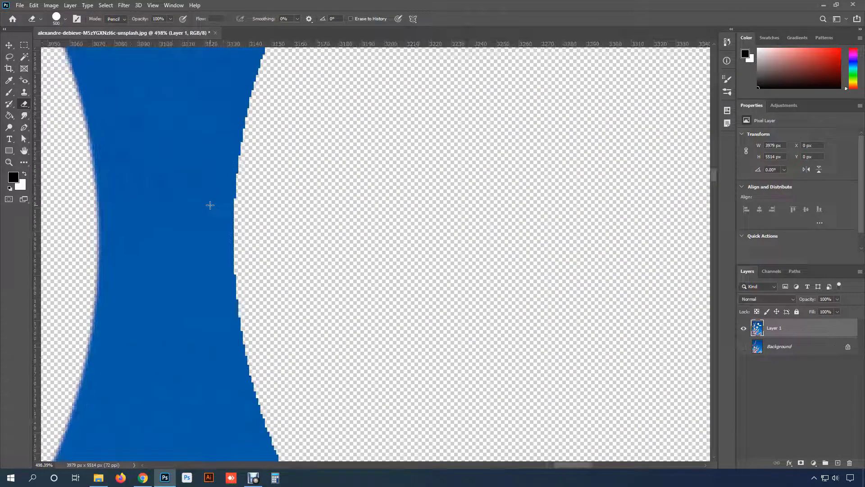
pyautogui.moveTo(239, 204); pyautogui.dragTo(388, 197)
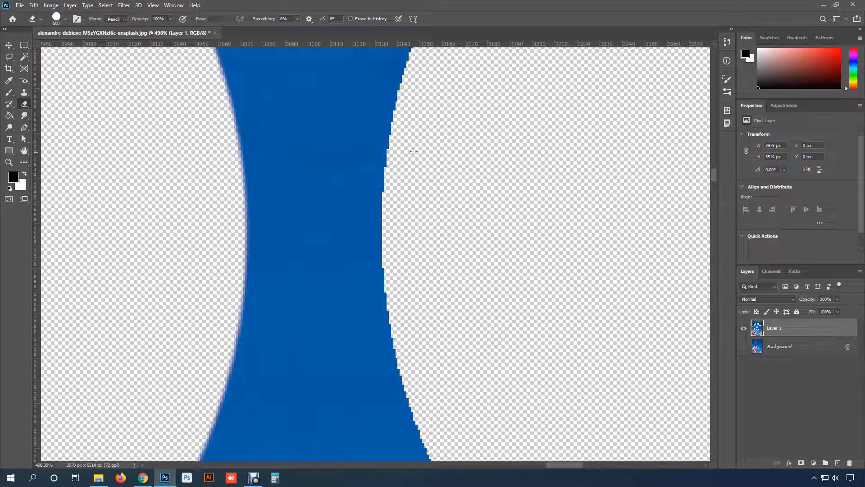
# - Switch the eraser to Block mode and erase scattered small square marks from the sky below the two circles
pyautogui.click(123, 20)
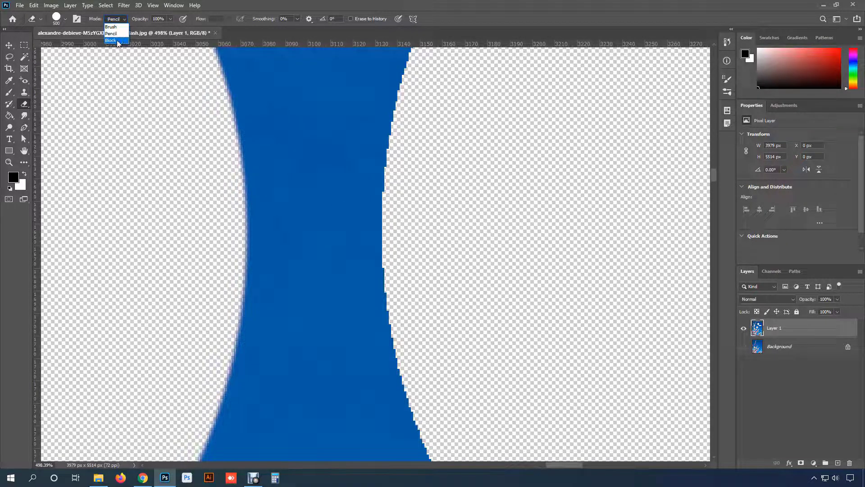
pyautogui.click(117, 40)
pyautogui.scroll(-8, 395, 226)
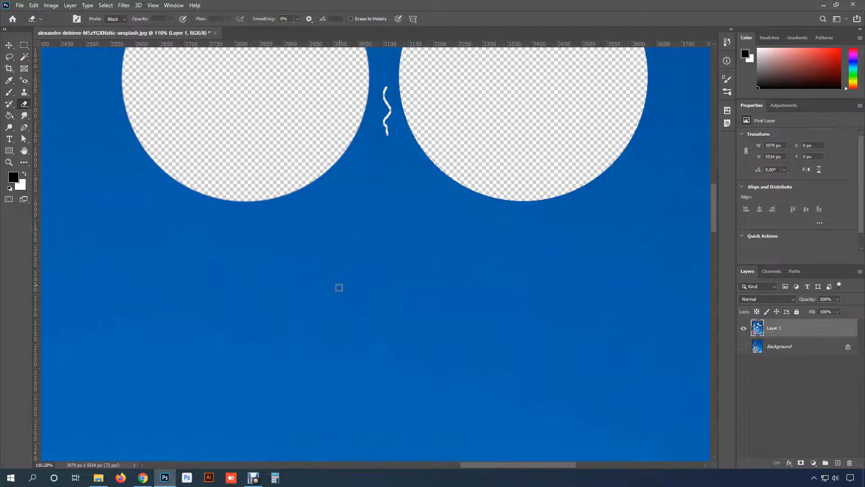
pyautogui.moveTo(334, 313); pyautogui.dragTo(372, 236)
pyautogui.click(286, 204)
pyautogui.click(357, 205)
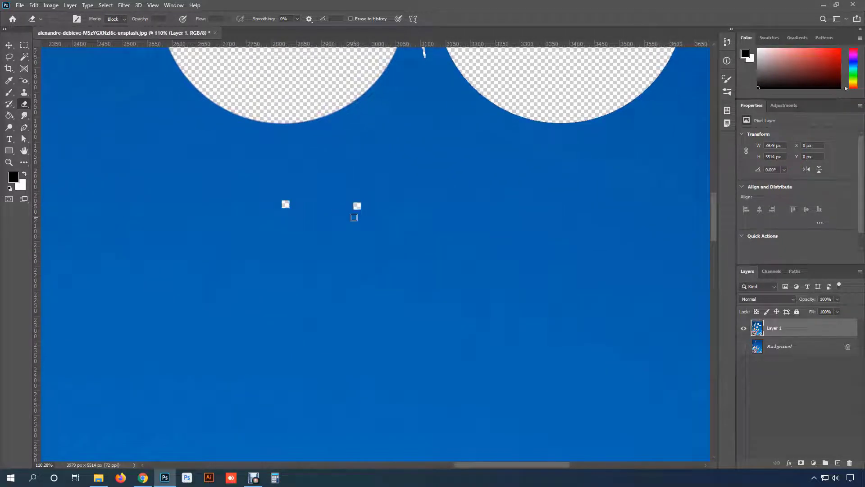
pyautogui.click(313, 248)
pyautogui.click(376, 259)
pyautogui.click(238, 298)
pyautogui.scroll(-4, 225, 219)
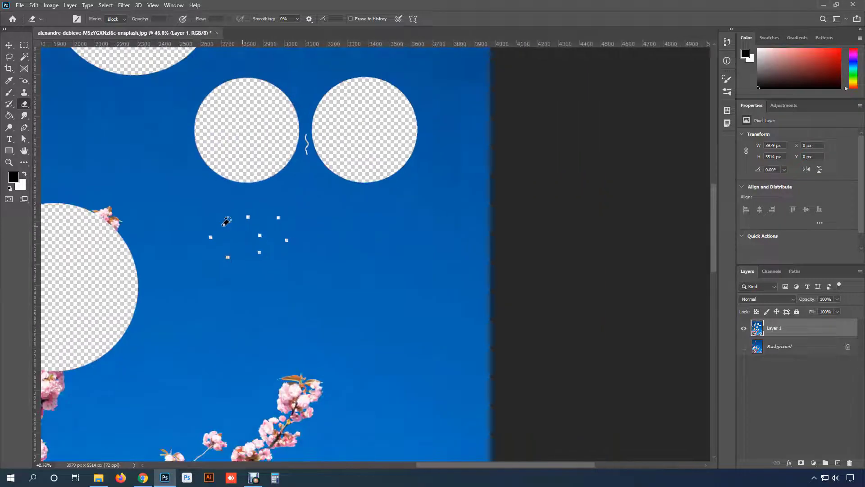
# - Erase a long straight vertical strip and horizontal strips from the sky with the Block-mode eraser
pyautogui.scroll(1, 335, 243)
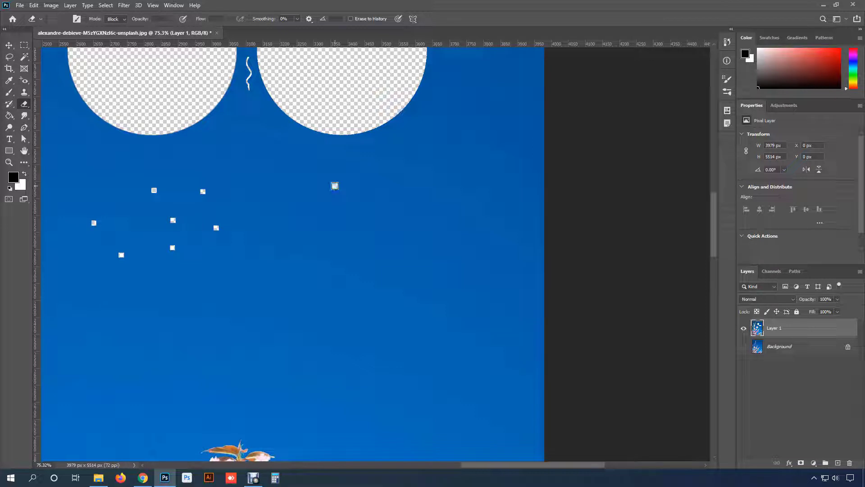
pyautogui.moveTo(335, 185)
pyautogui.mouseDown()
pyautogui.moveTo(329, 353)
pyautogui.moveTo(307, 366)
pyautogui.moveTo(362, 366)
pyautogui.moveTo(324, 382)
pyautogui.moveTo(353, 389)
pyautogui.mouseUp()
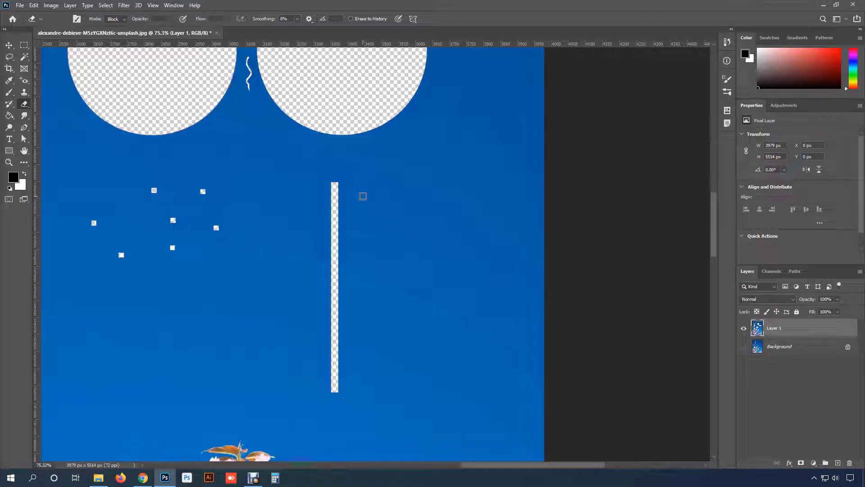
pyautogui.moveTo(362, 196); pyautogui.dragTo(467, 191)
pyautogui.moveTo(338, 196); pyautogui.dragTo(202, 192)
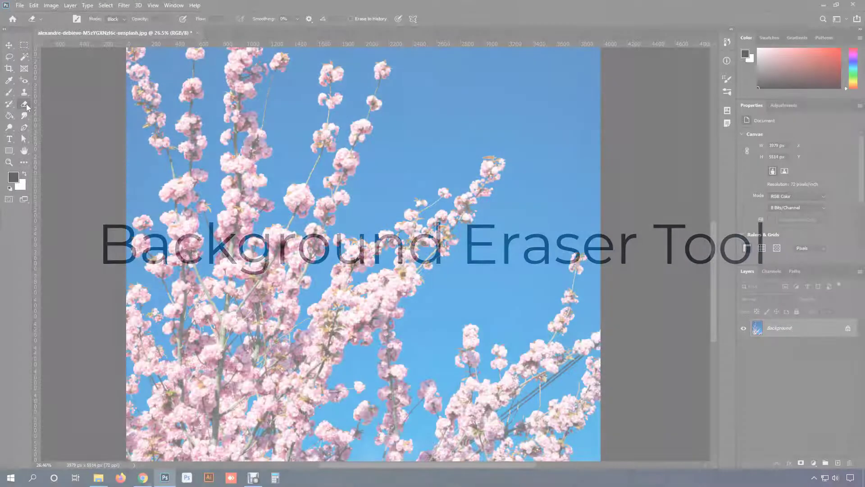
# - Choose the Background Eraser Tool for the restored cherry blossom photo and set its sampling to Continuous
pyautogui.rightClick(25, 104)
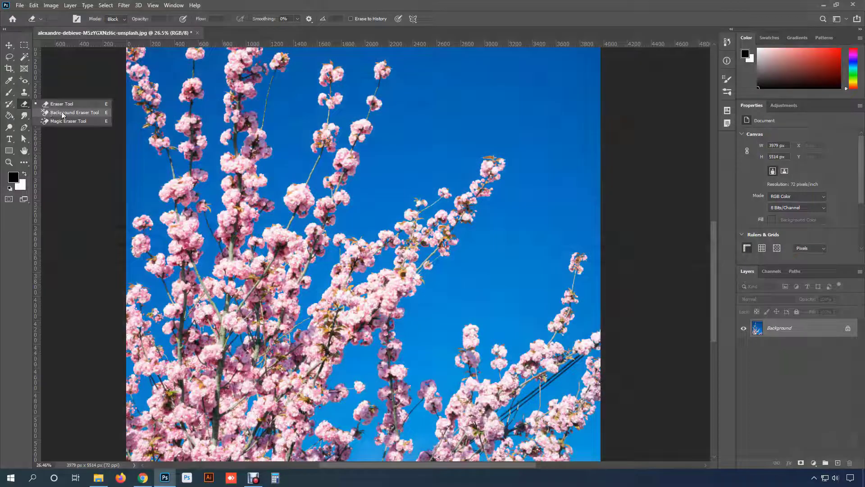
pyautogui.click(95, 117)
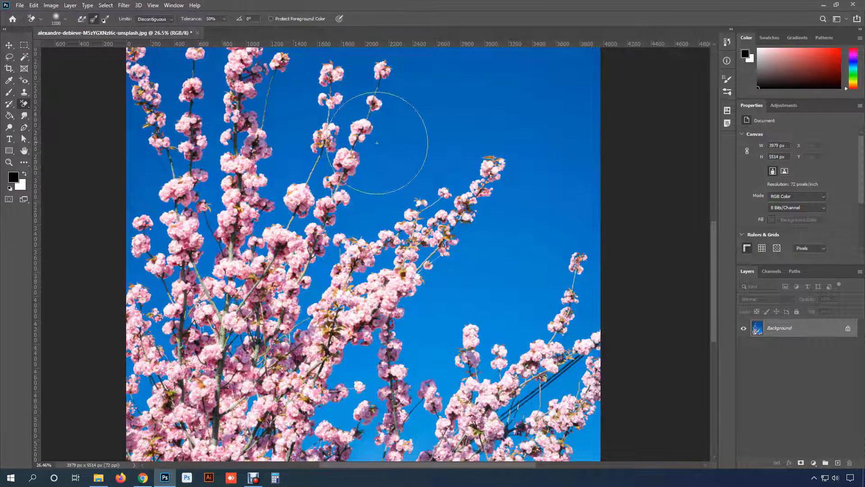
pyautogui.scroll(-2, 419, 197)
pyautogui.scroll(-1, 419, 197)
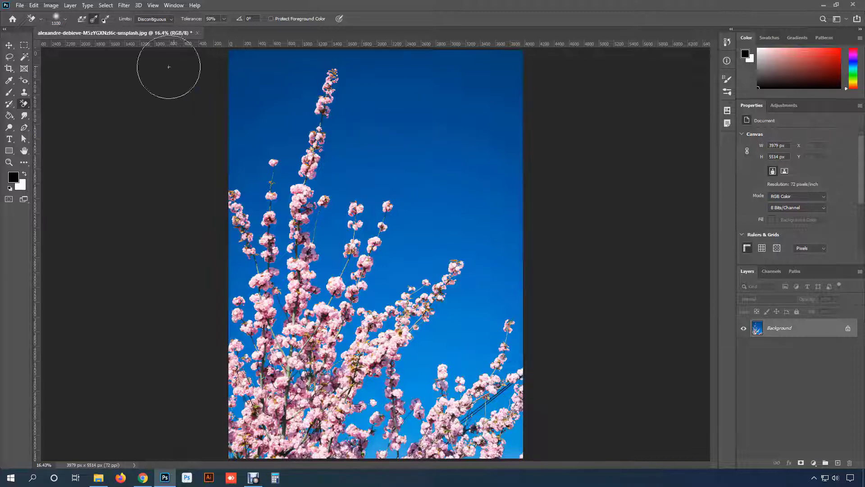
pyautogui.click(84, 21)
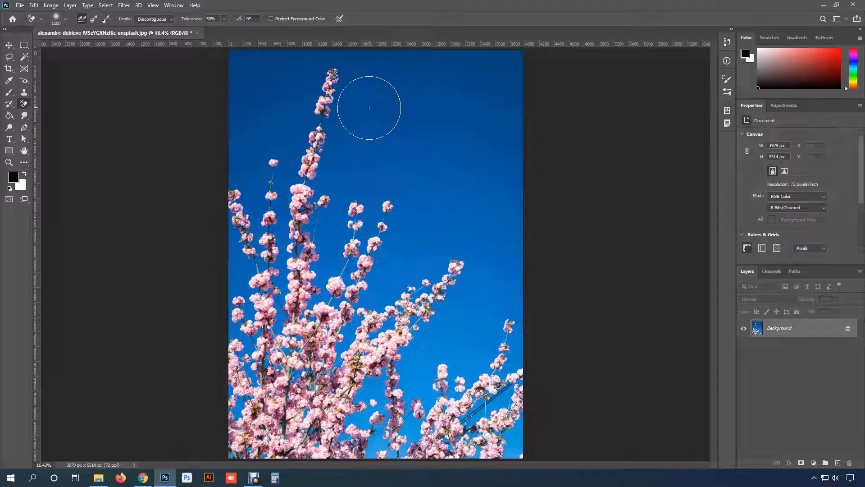
# - Try Continuous-sampling strokes from the upper sky across the tallest blossom branch, and undo each stroke
pyautogui.moveTo(360, 140)
pyautogui.mouseDown()
pyautogui.moveTo(316, 164)
pyautogui.moveTo(307, 105)
pyautogui.moveTo(321, 80)
pyautogui.moveTo(295, 225)
pyautogui.moveTo(275, 203)
pyautogui.moveTo(310, 166)
pyautogui.mouseUp()
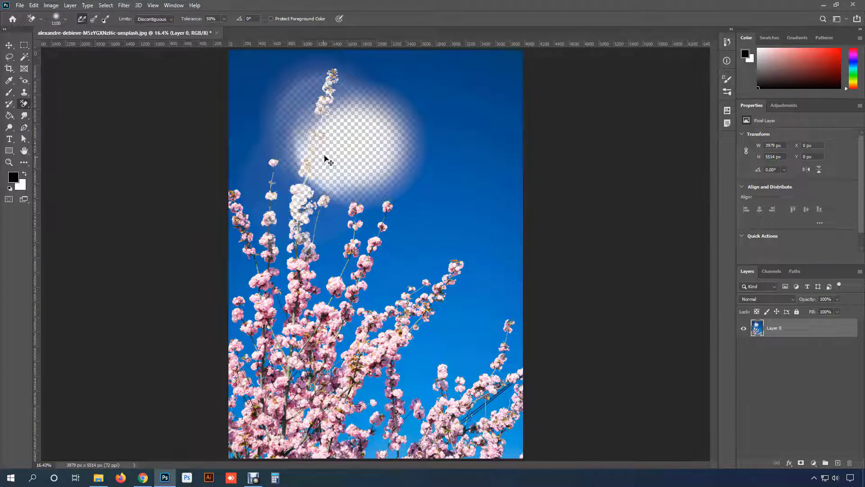
pyautogui.hotkey('ctrl', 'z')
pyautogui.moveTo(343, 144)
pyautogui.mouseDown()
pyautogui.moveTo(366, 91)
pyautogui.moveTo(346, 49)
pyautogui.moveTo(280, 103)
pyautogui.moveTo(270, 135)
pyautogui.moveTo(287, 160)
pyautogui.moveTo(270, 171)
pyautogui.moveTo(275, 149)
pyautogui.moveTo(263, 144)
pyautogui.moveTo(287, 151)
pyautogui.moveTo(266, 166)
pyautogui.moveTo(268, 196)
pyautogui.moveTo(288, 163)
pyautogui.moveTo(304, 163)
pyautogui.moveTo(297, 220)
pyautogui.mouseUp()
pyautogui.hotkey('ctrl', 'z')
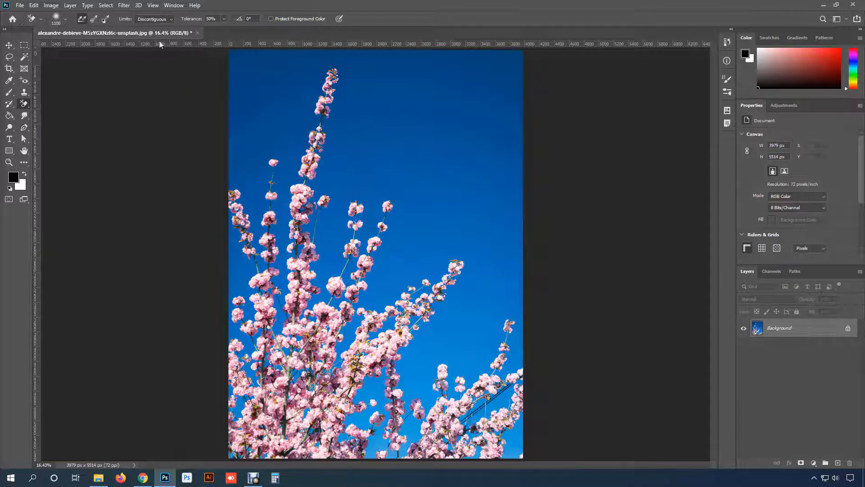
# - Set sampling to Once, erase the sky around the branches from a blue sample beside the tallest branch, and undo it
pyautogui.click(94, 20)
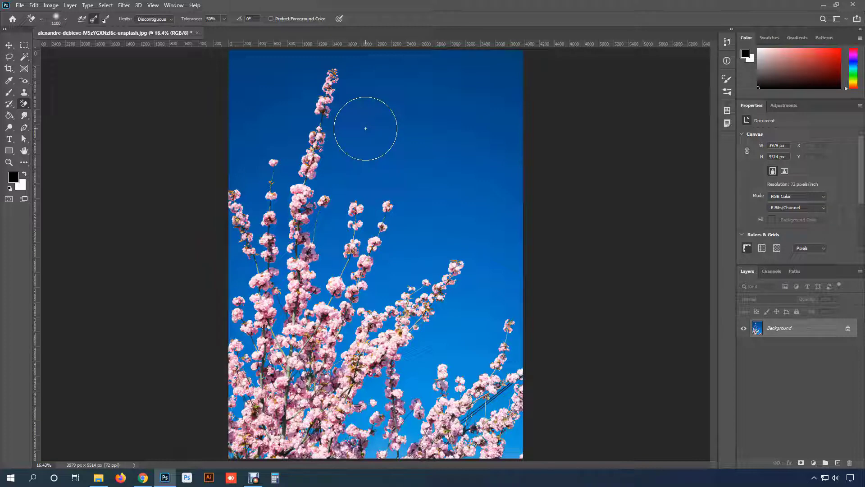
pyautogui.click(339, 143)
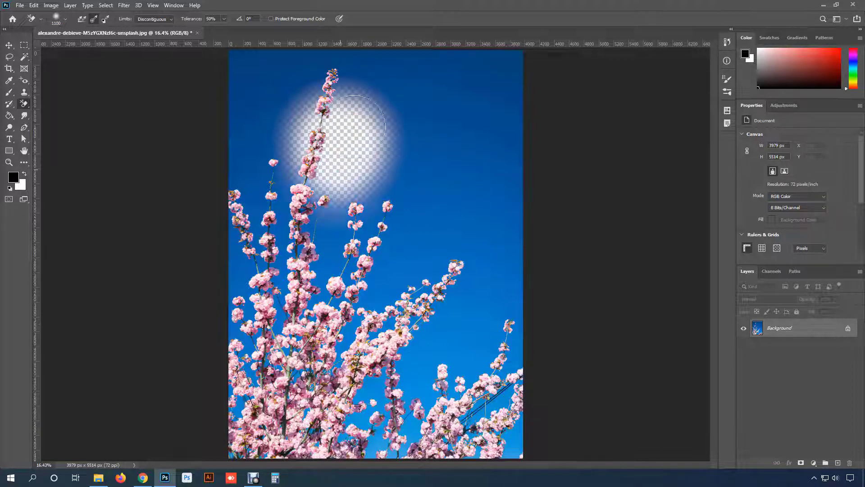
pyautogui.moveTo(354, 127)
pyautogui.mouseDown()
pyautogui.moveTo(344, 75)
pyautogui.moveTo(300, 101)
pyautogui.moveTo(289, 212)
pyautogui.moveTo(311, 119)
pyautogui.moveTo(280, 94)
pyautogui.moveTo(288, 265)
pyautogui.moveTo(252, 149)
pyautogui.moveTo(260, 229)
pyautogui.moveTo(315, 288)
pyautogui.moveTo(248, 310)
pyautogui.moveTo(397, 194)
pyautogui.moveTo(329, 315)
pyautogui.moveTo(347, 252)
pyautogui.moveTo(405, 185)
pyautogui.moveTo(379, 324)
pyautogui.moveTo(478, 255)
pyautogui.moveTo(491, 292)
pyautogui.moveTo(253, 342)
pyautogui.moveTo(217, 379)
pyautogui.moveTo(306, 397)
pyautogui.moveTo(432, 397)
pyautogui.moveTo(521, 338)
pyautogui.moveTo(491, 311)
pyautogui.moveTo(500, 301)
pyautogui.mouseUp()
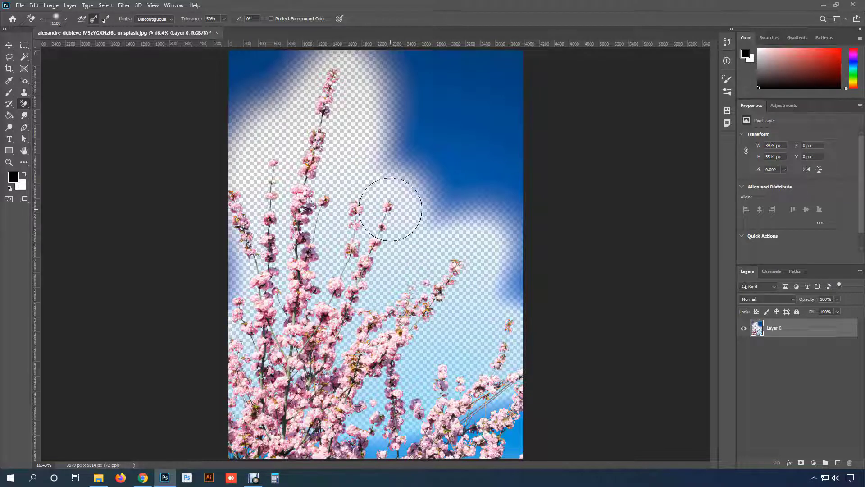
pyautogui.hotkey('ctrl', 'z')
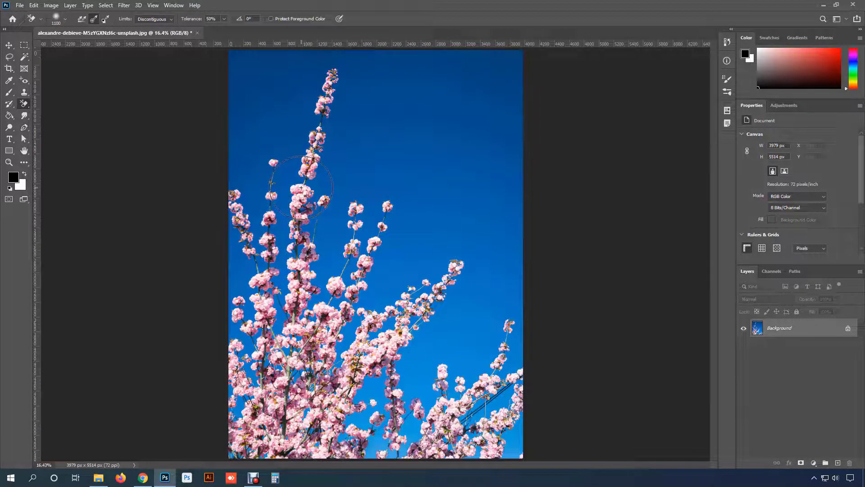
# - Erase the pink blossoms across most of the branches from a blossom sample, and inspect the cut-out petals up close
pyautogui.moveTo(301, 187); pyautogui.dragTo(300, 191)
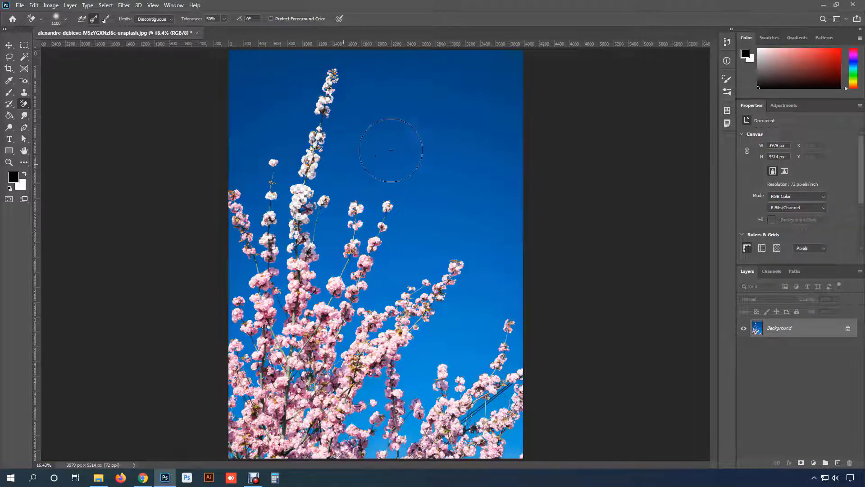
pyautogui.moveTo(245, 220)
pyautogui.mouseDown()
pyautogui.moveTo(249, 285)
pyautogui.moveTo(294, 371)
pyautogui.moveTo(292, 327)
pyautogui.moveTo(309, 321)
pyautogui.moveTo(310, 340)
pyautogui.moveTo(362, 237)
pyautogui.moveTo(371, 352)
pyautogui.moveTo(442, 266)
pyautogui.moveTo(373, 341)
pyautogui.moveTo(342, 399)
pyautogui.moveTo(343, 443)
pyautogui.moveTo(268, 427)
pyautogui.moveTo(255, 366)
pyautogui.moveTo(237, 339)
pyautogui.moveTo(244, 392)
pyautogui.moveTo(214, 452)
pyautogui.mouseUp()
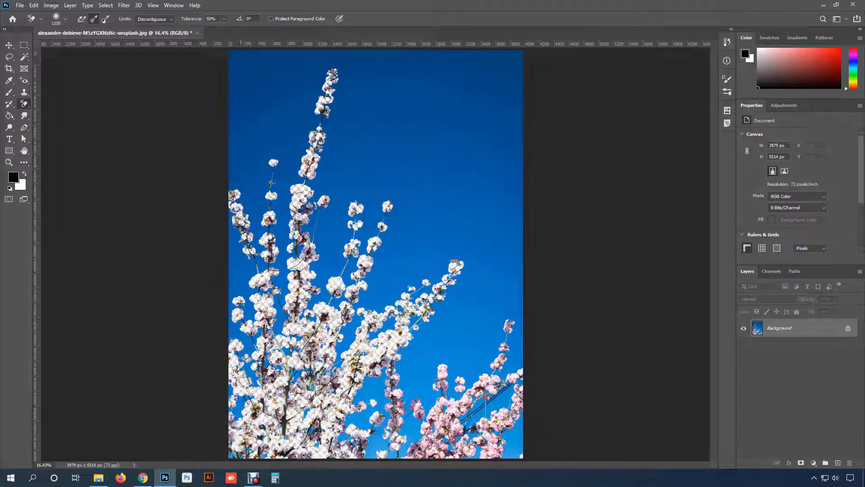
pyautogui.moveTo(279, 239)
pyautogui.mouseDown()
pyautogui.moveTo(454, 376)
pyautogui.moveTo(352, 335)
pyautogui.moveTo(313, 291)
pyautogui.mouseUp()
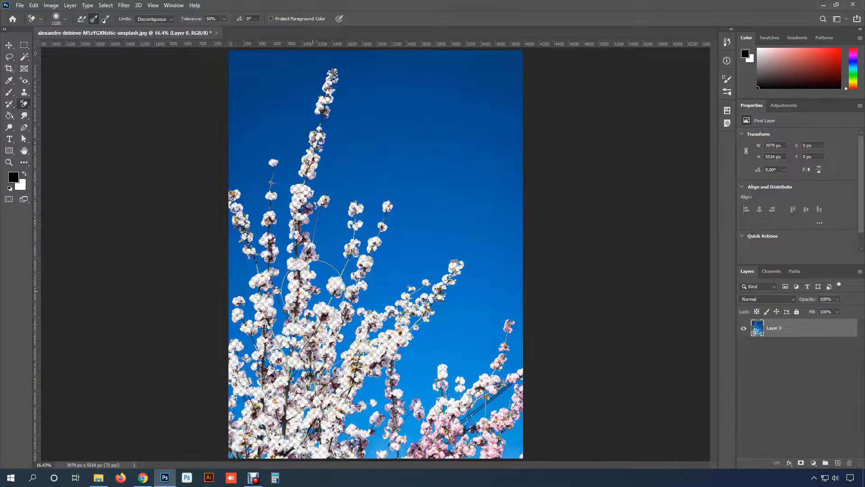
pyautogui.scroll(15, 311, 297)
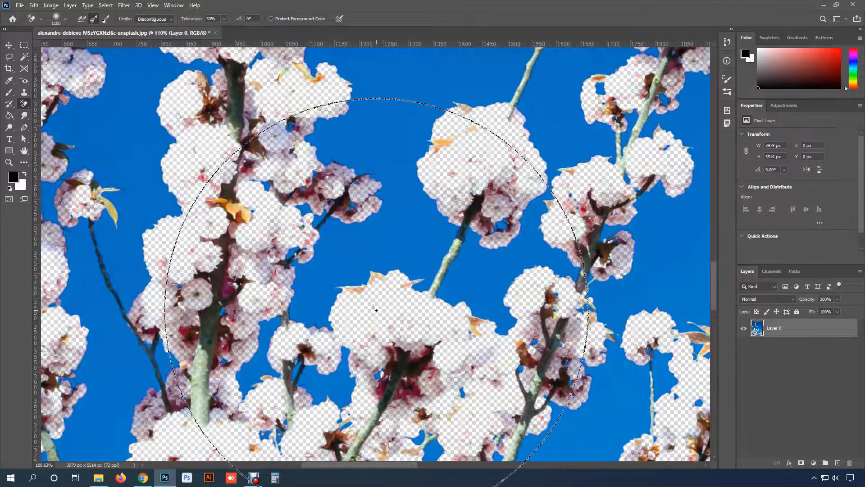
pyautogui.scroll(-12, 383, 310)
pyautogui.scroll(-5, 383, 310)
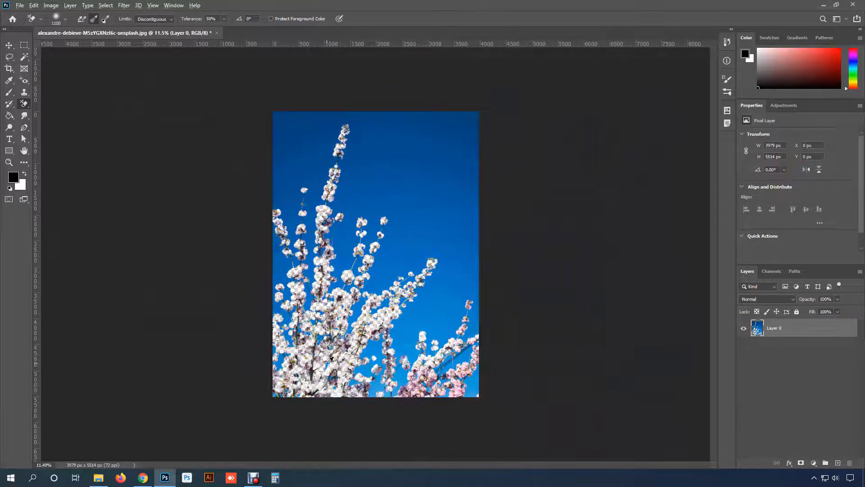
pyautogui.scroll(2, 329, 359)
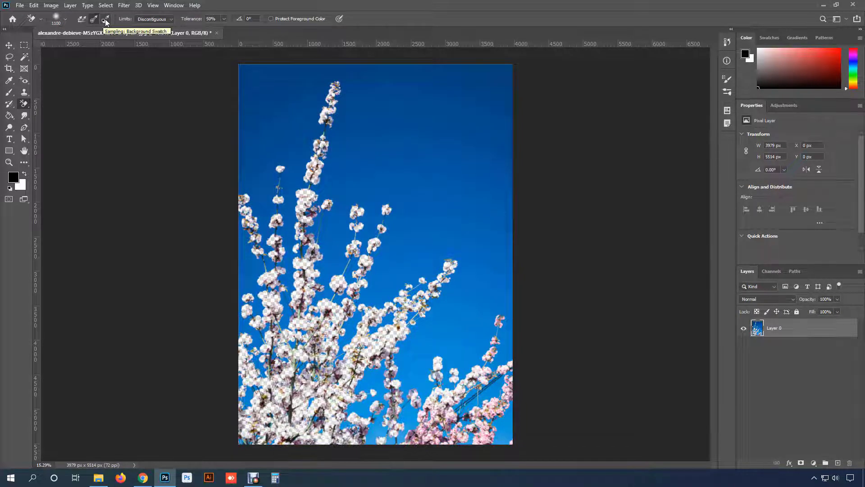
# - Undo the blossom erasing and set sampling to Background Swatch with green 00c100 as the background colour
pyautogui.click(105, 19)
pyautogui.hotkey('ctrl', 'z')
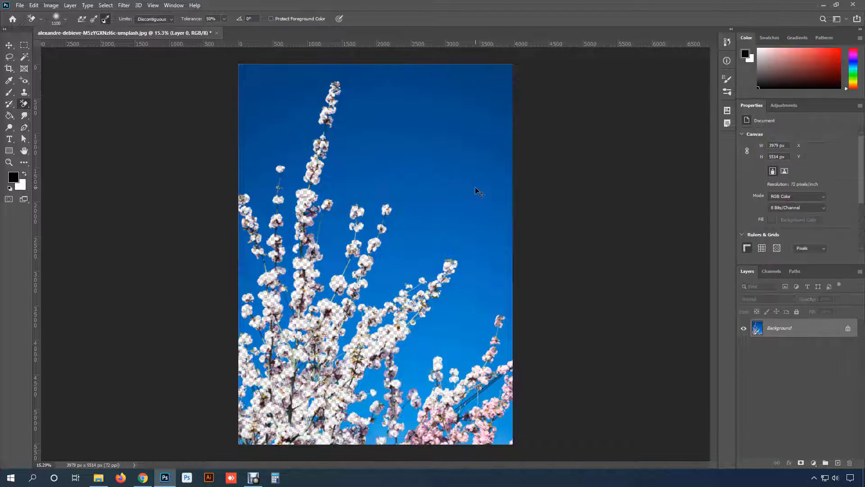
pyautogui.click(21, 189)
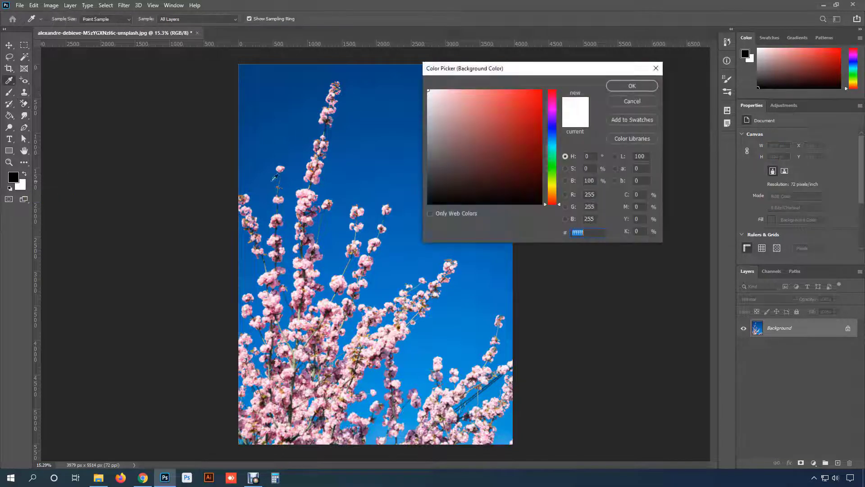
pyautogui.write('00ff0c')
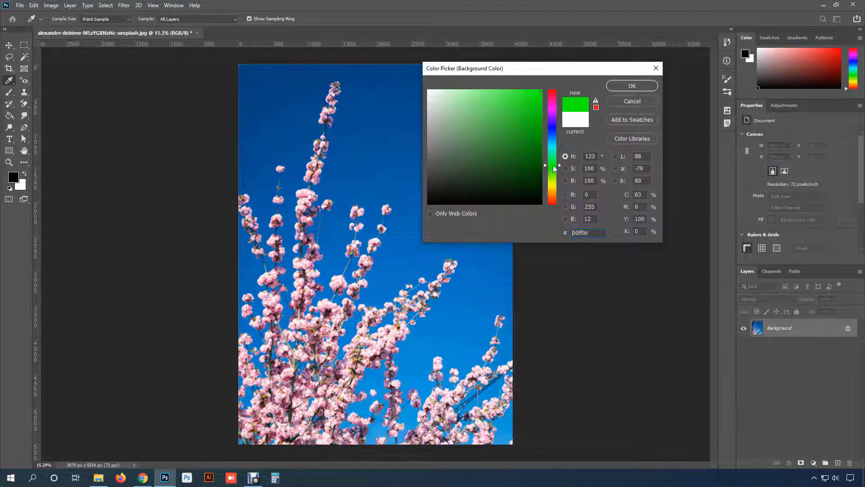
pyautogui.click(630, 86)
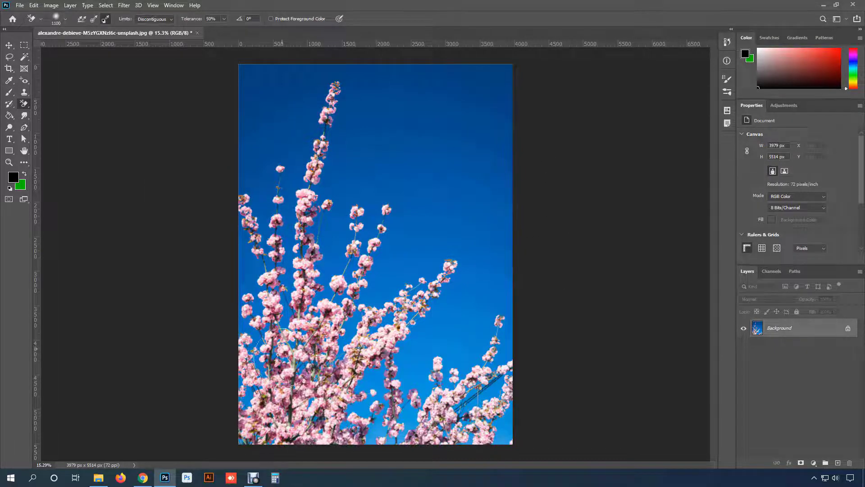
# - Change the background colour to yellow fffc00 and try erasing the open sky with it
pyautogui.click(22, 188)
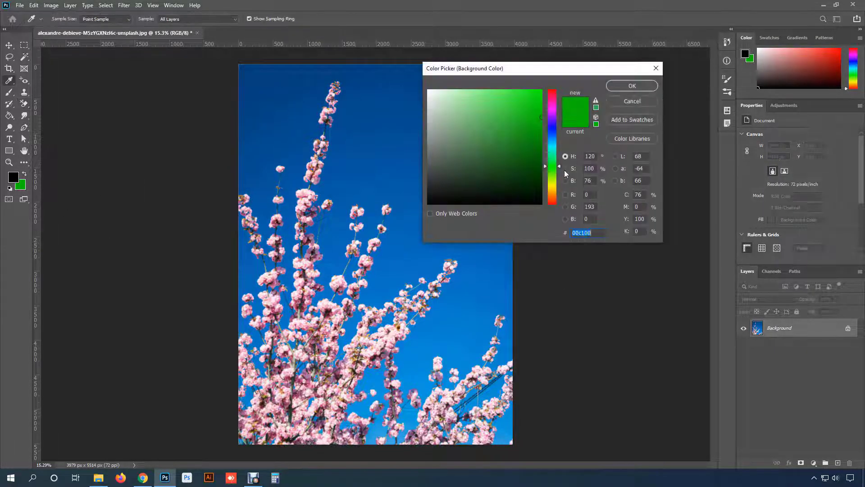
pyautogui.moveTo(553, 167); pyautogui.dragTo(555, 183)
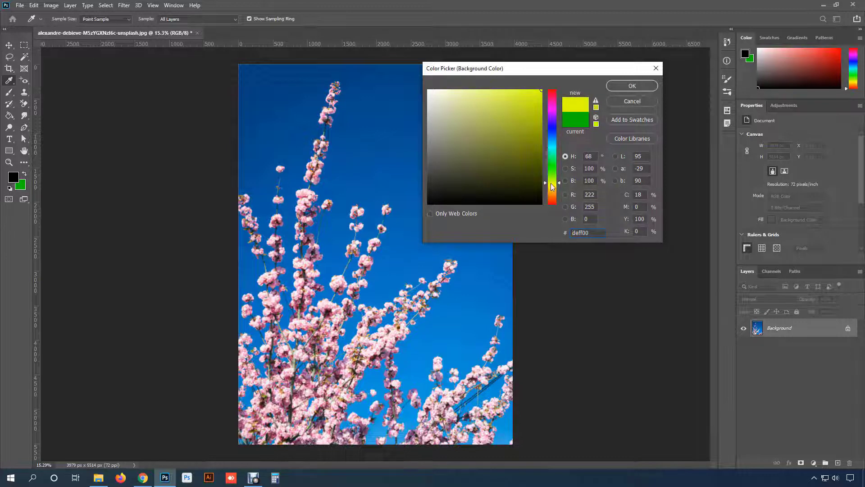
pyautogui.click(620, 88)
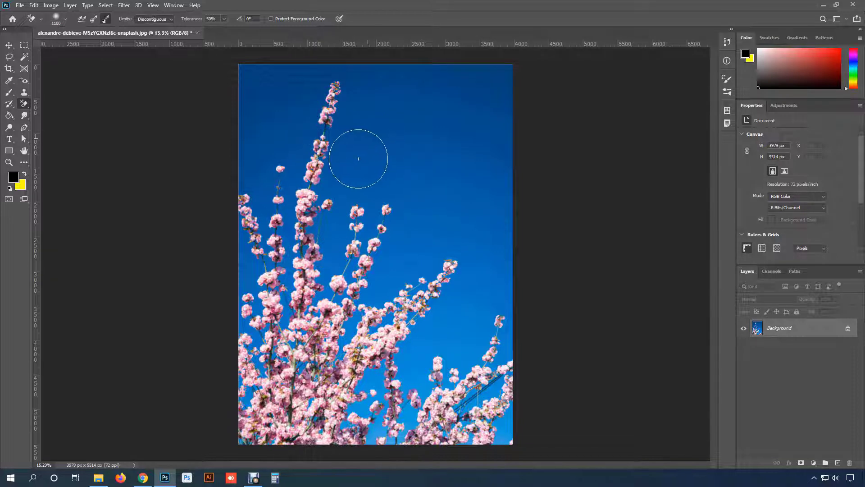
pyautogui.click(402, 210)
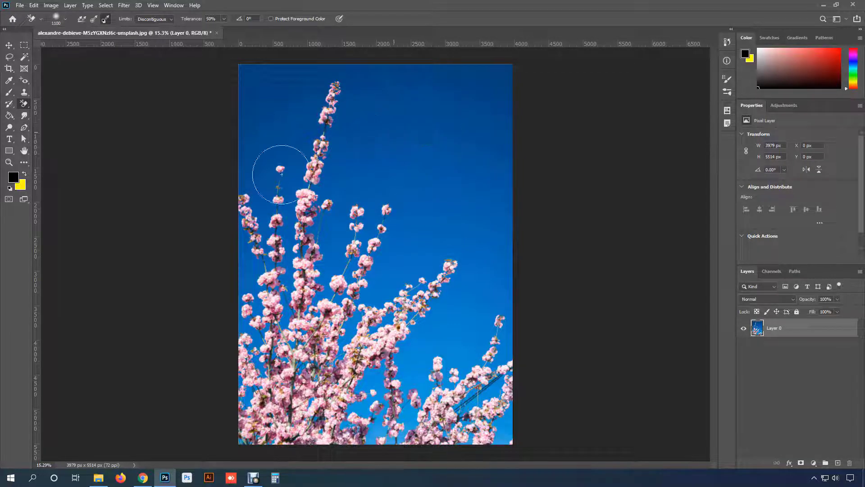
# - Sample the sky's blue as the background colour and erase the matching sky around the branches across the photo's middle
pyautogui.click(20, 185)
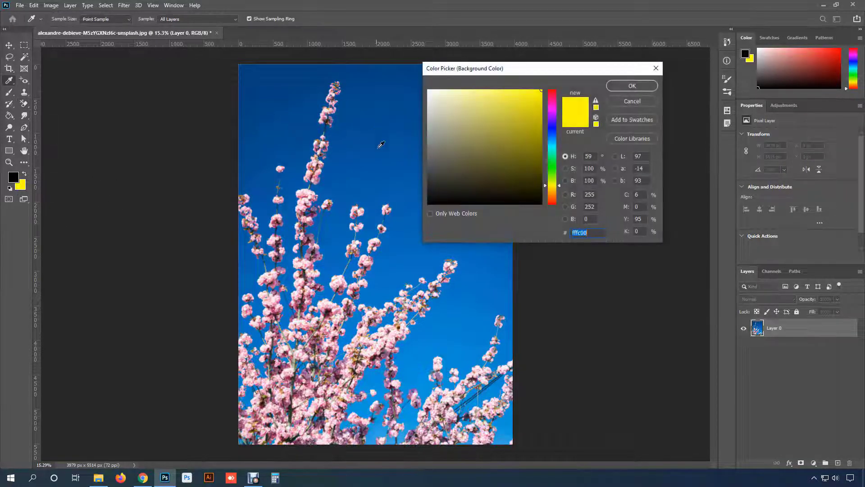
pyautogui.click(402, 175)
pyautogui.click(620, 86)
pyautogui.moveTo(419, 179)
pyautogui.mouseDown()
pyautogui.moveTo(432, 212)
pyautogui.moveTo(467, 212)
pyautogui.moveTo(351, 182)
pyautogui.moveTo(242, 205)
pyautogui.moveTo(249, 239)
pyautogui.mouseUp()
pyautogui.moveTo(391, 278)
pyautogui.mouseDown()
pyautogui.moveTo(325, 163)
pyautogui.moveTo(257, 252)
pyautogui.moveTo(470, 270)
pyautogui.moveTo(479, 292)
pyautogui.mouseUp()
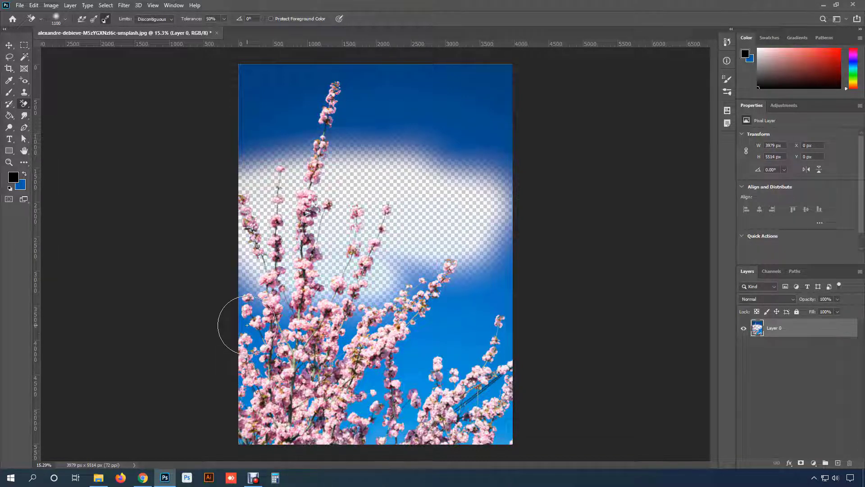
pyautogui.moveTo(247, 325)
pyautogui.mouseDown()
pyautogui.moveTo(401, 336)
pyautogui.moveTo(482, 320)
pyautogui.moveTo(414, 270)
pyautogui.moveTo(450, 263)
pyautogui.mouseUp()
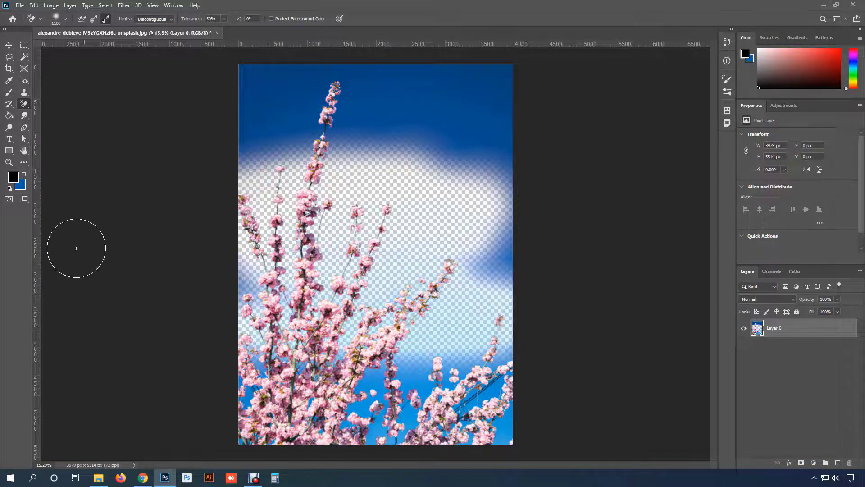
pyautogui.moveTo(482, 192); pyautogui.dragTo(500, 193)
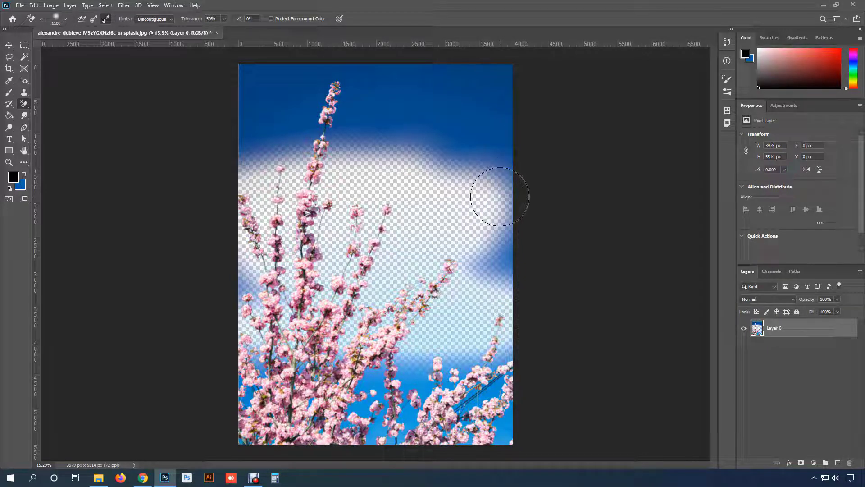
# - Undo the sky erasing around the branches across the photo's middle
pyautogui.hotkey('ctrl', 'z')
pyautogui.hotkey('ctrl', 'z')
pyautogui.hotkey('ctrl', 'z')
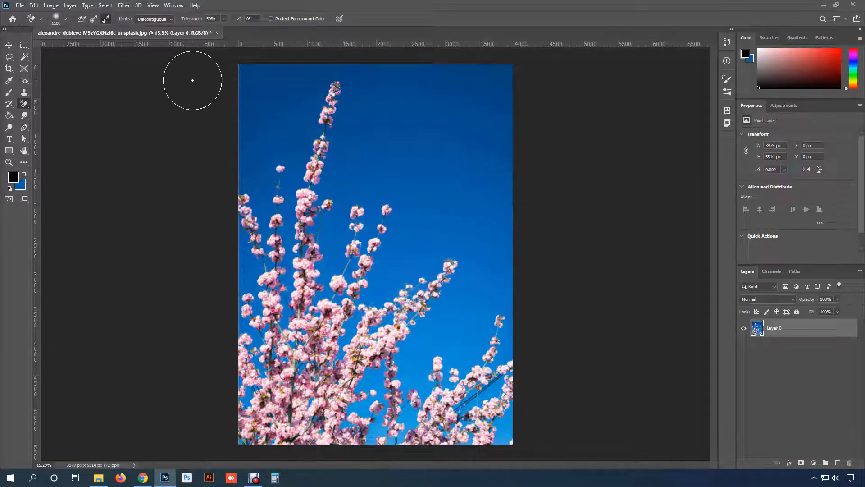
# - Set the eraser's limits to Discontiguous and try erasing the blue sky showing between the central branches
pyautogui.click(163, 20)
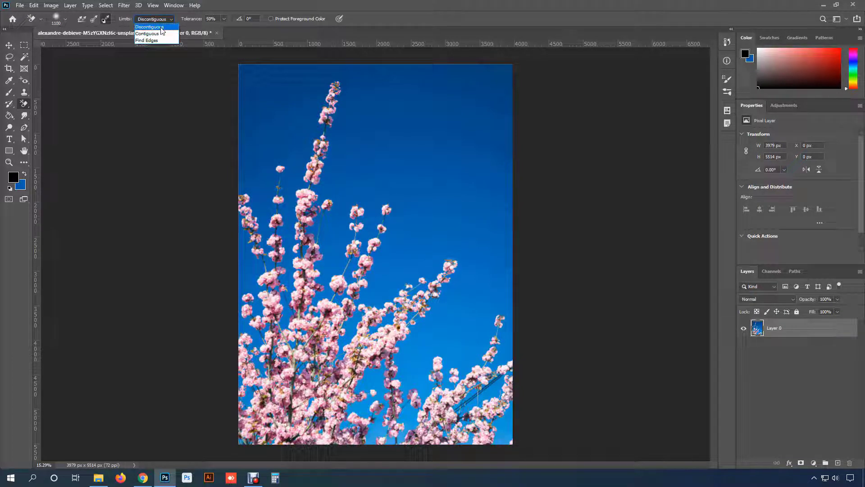
pyautogui.click(161, 28)
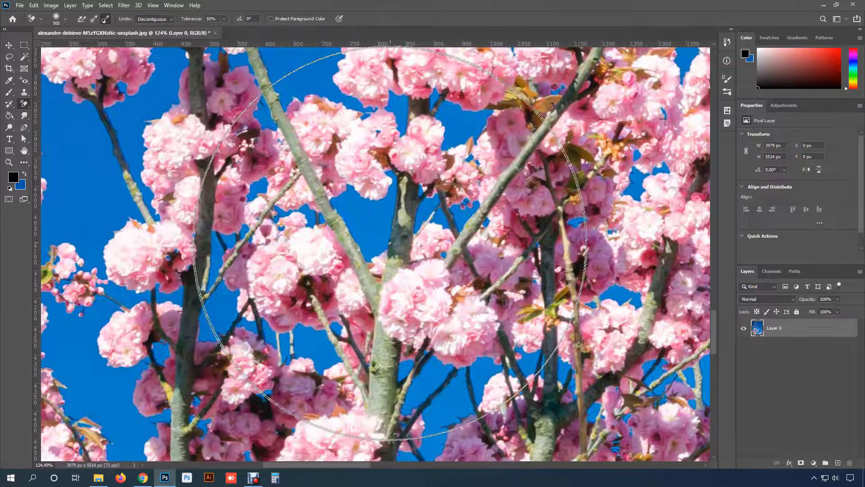
pyautogui.click(364, 237)
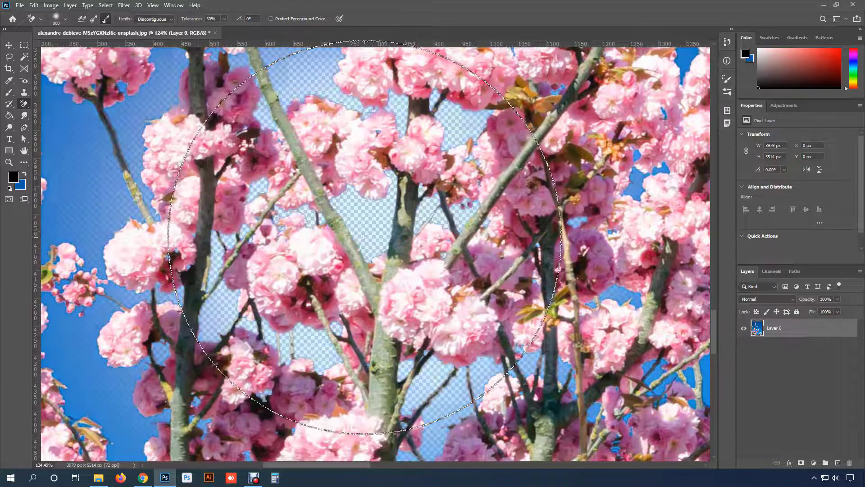
pyautogui.click(365, 236)
pyautogui.click(365, 236)
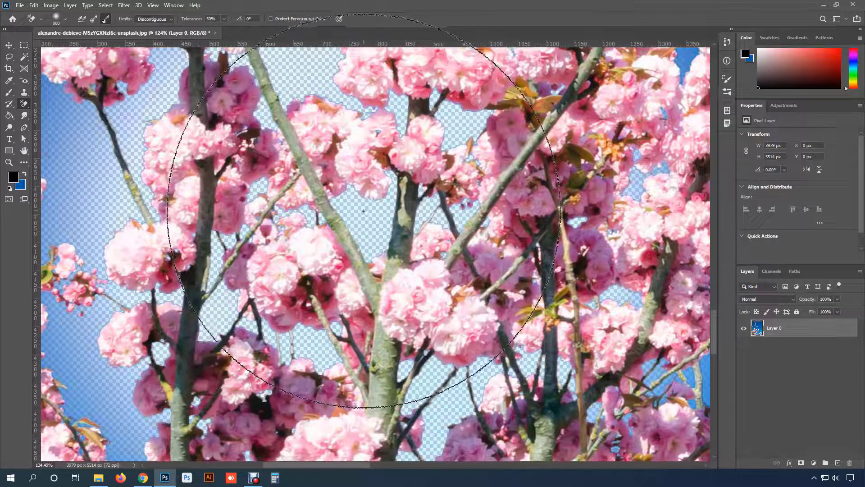
pyautogui.hotkey('ctrl', 'z')
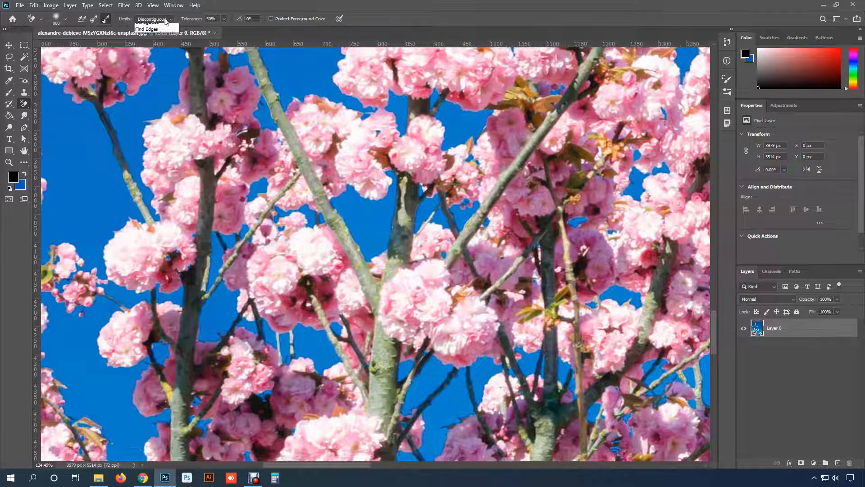
# - Set the limits to Contiguous and erase the separate enclosed patches of sky between the central branches one by one
pyautogui.click(153, 34)
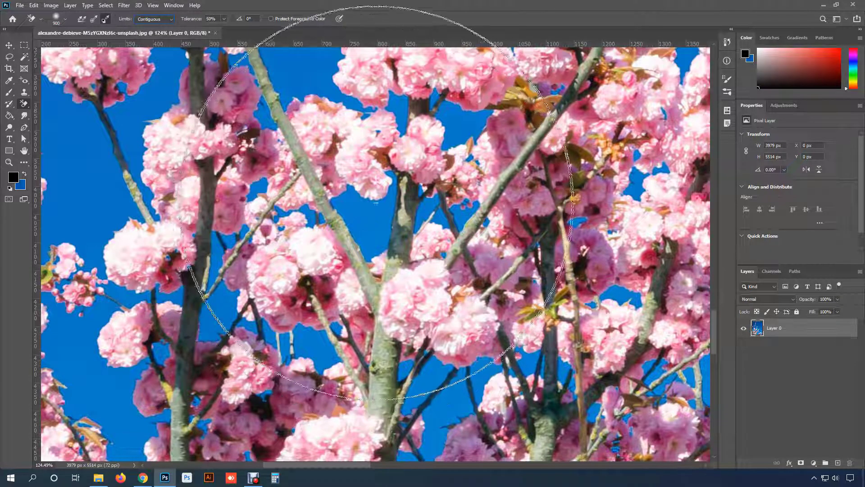
pyautogui.click(365, 223)
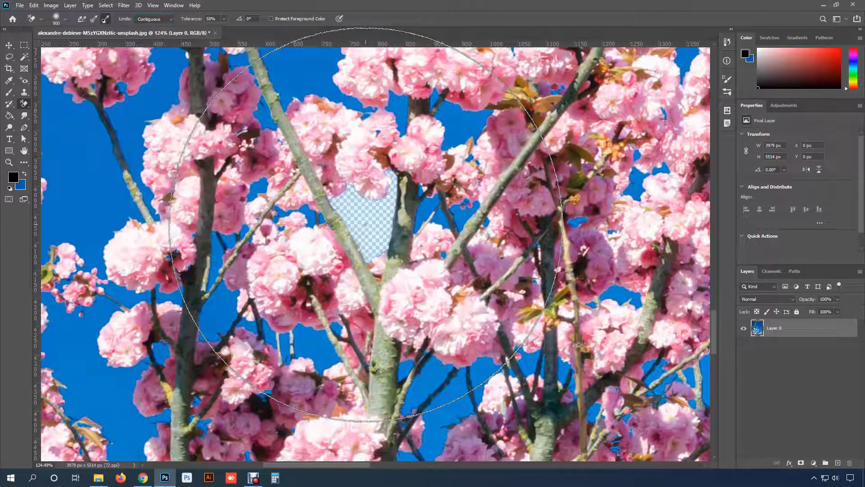
pyautogui.click(428, 209)
pyautogui.click(461, 216)
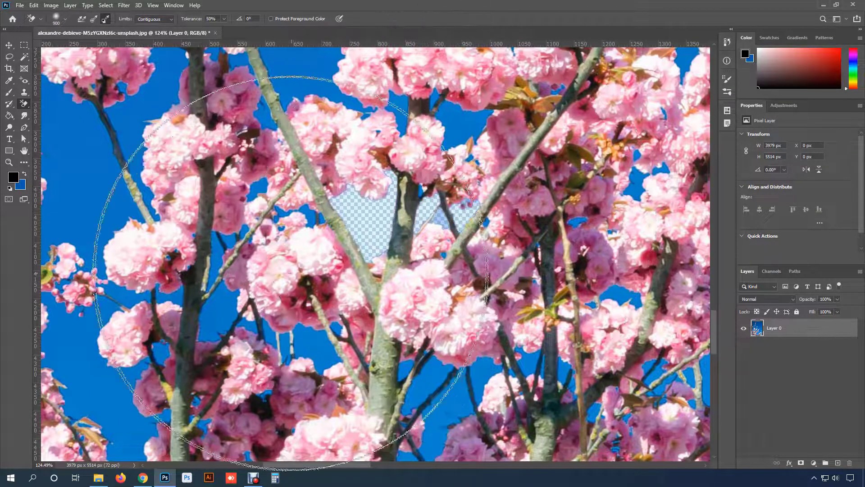
pyautogui.click(311, 345)
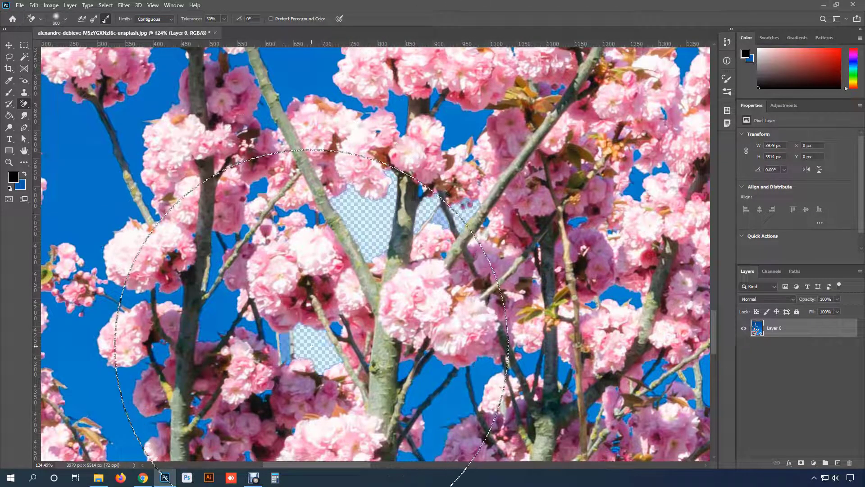
pyautogui.click(230, 317)
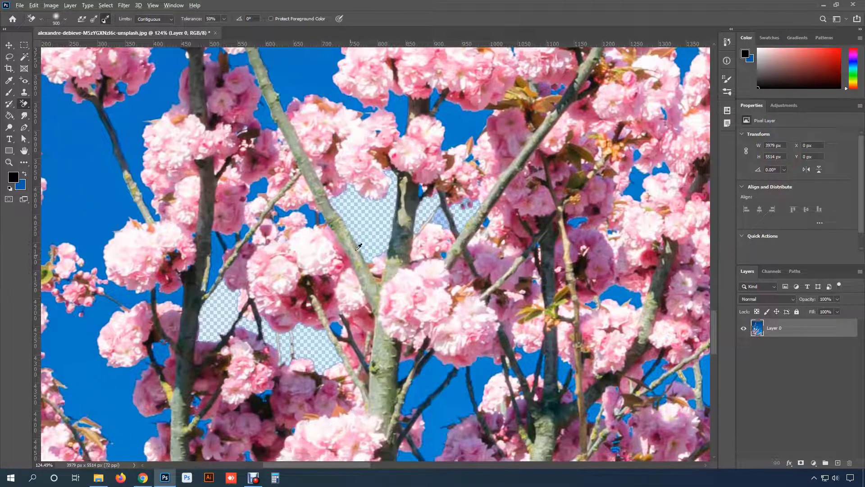
pyautogui.scroll(-3, 358, 247)
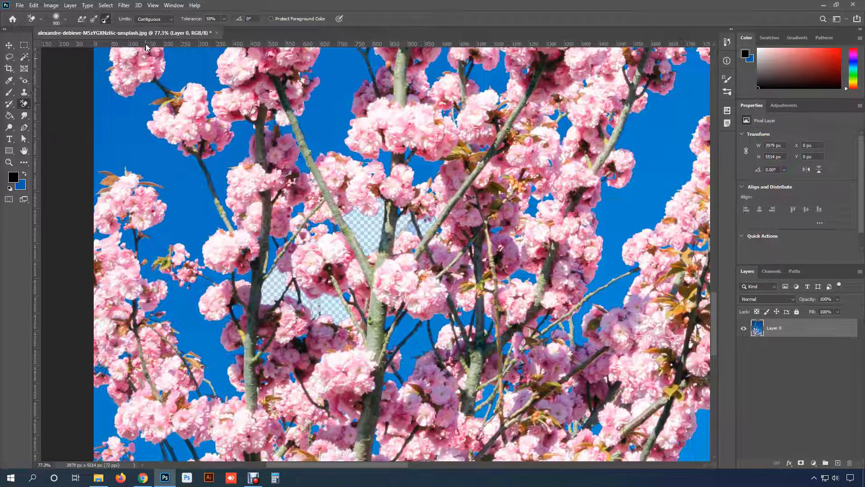
# - Set the limits back to Discontiguous, try erasing the sky across all the branches, and undo all the erased sky patches
pyautogui.click(151, 20)
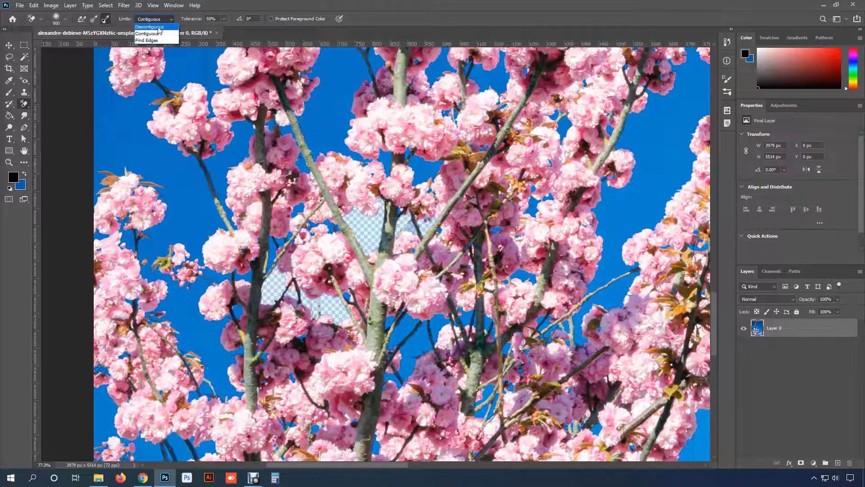
pyautogui.click(150, 27)
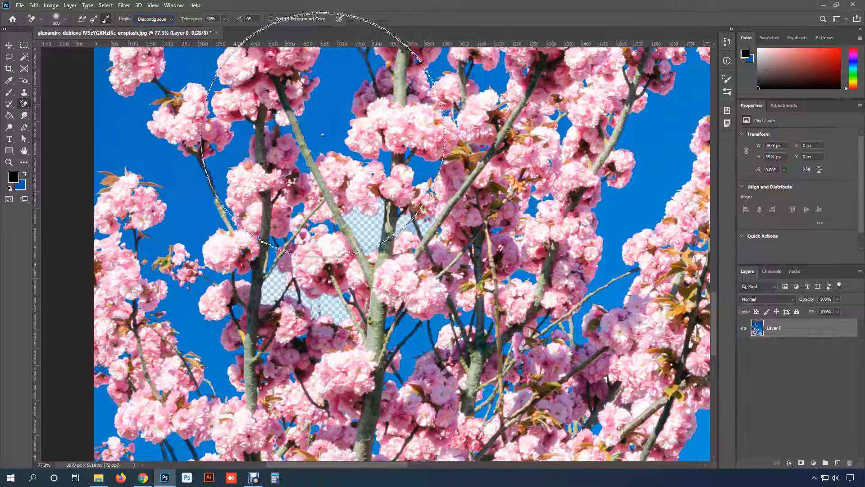
pyautogui.moveTo(289, 136)
pyautogui.mouseDown()
pyautogui.moveTo(429, 145)
pyautogui.moveTo(507, 203)
pyautogui.moveTo(256, 287)
pyautogui.moveTo(122, 223)
pyautogui.moveTo(121, 166)
pyautogui.moveTo(486, 294)
pyautogui.mouseUp()
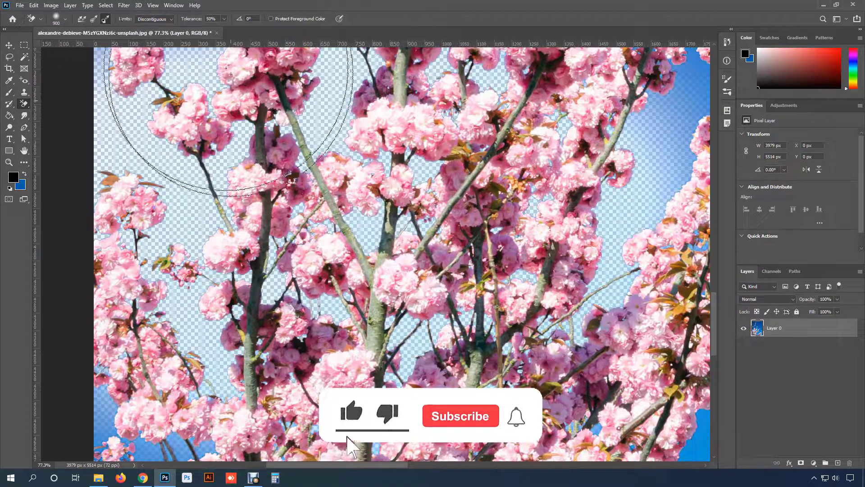
pyautogui.hotkey('ctrl', 'z')
pyautogui.scroll(-5, 356, 239)
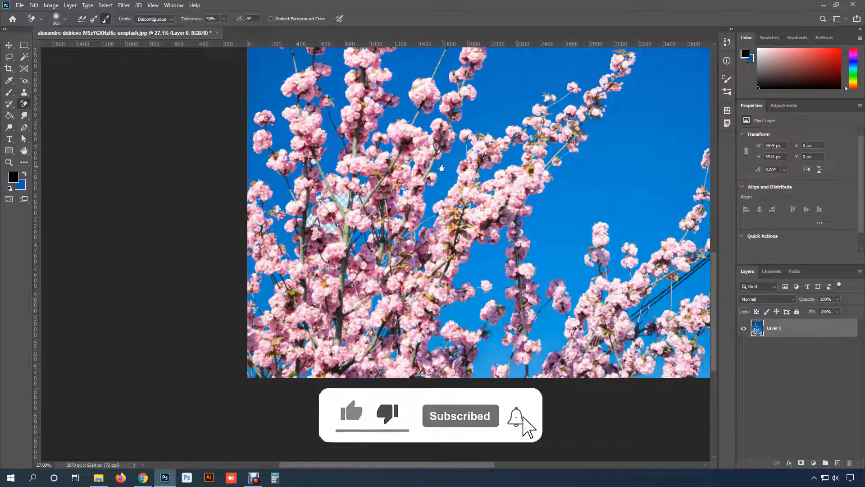
pyautogui.moveTo(441, 168); pyautogui.dragTo(350, 252)
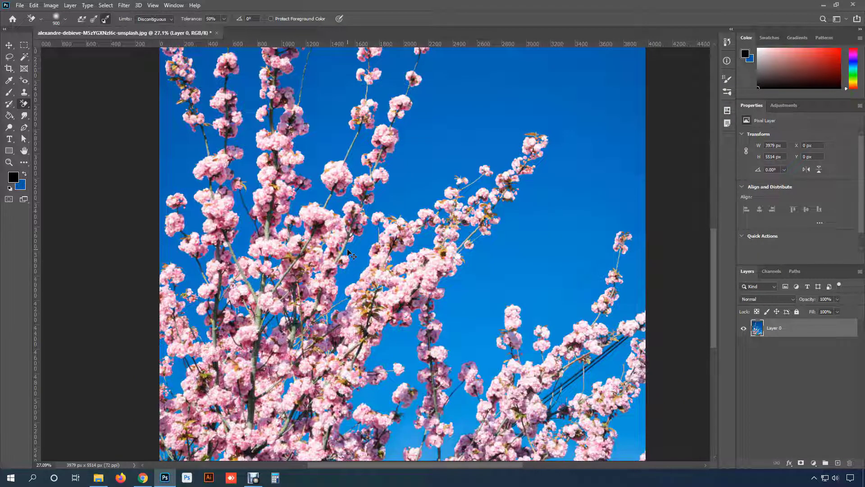
pyautogui.scroll(-2, 351, 246)
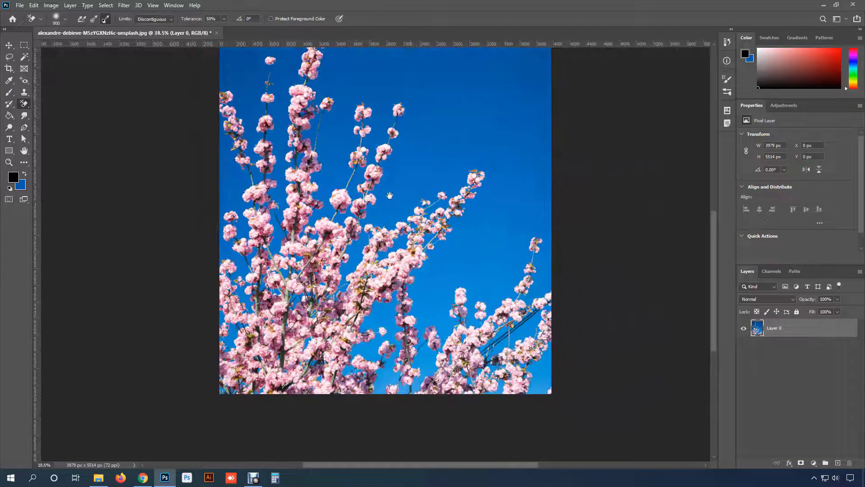
pyautogui.moveTo(389, 195); pyautogui.dragTo(392, 234)
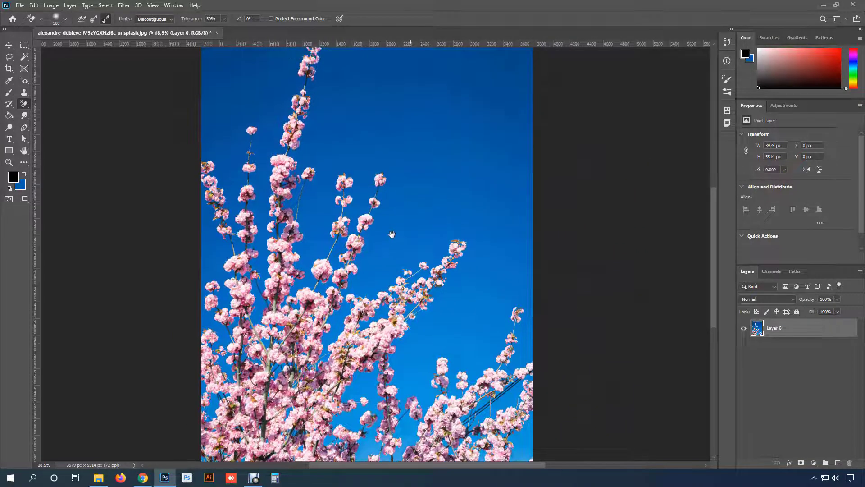
pyautogui.scroll(-2, 391, 233)
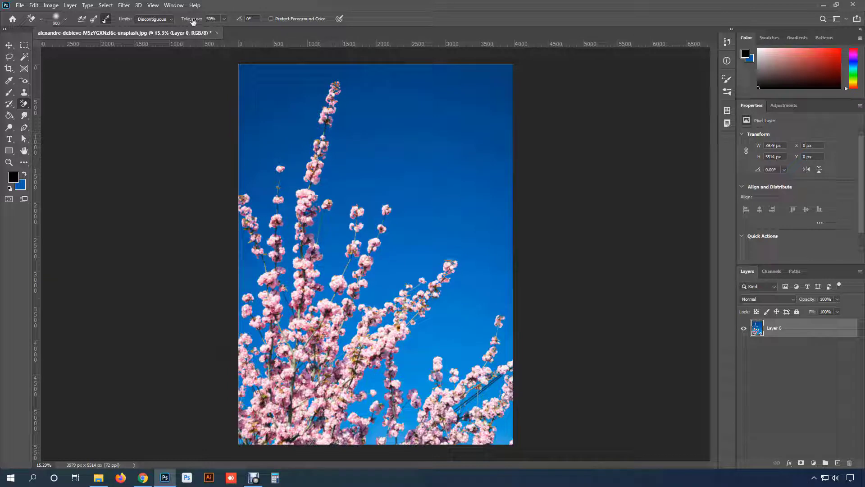
# - Set the sampling to Once and the tolerance to 33%, and try erasing the sky over the photo's right half
pyautogui.click(208, 31)
pyautogui.click(270, 3)
pyautogui.moveTo(386, 396)
pyautogui.mouseDown()
pyautogui.moveTo(375, 392)
pyautogui.moveTo(477, 374)
pyautogui.moveTo(452, 325)
pyautogui.moveTo(462, 283)
pyautogui.moveTo(374, 284)
pyautogui.mouseUp()
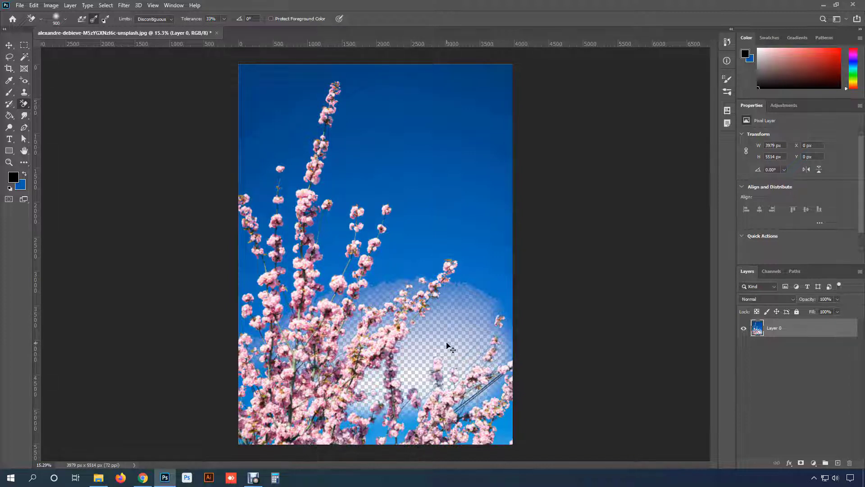
pyautogui.hotkey('ctrl', 'z')
pyautogui.moveTo(414, 359)
pyautogui.mouseDown()
pyautogui.moveTo(368, 356)
pyautogui.moveTo(518, 350)
pyautogui.moveTo(462, 313)
pyautogui.moveTo(294, 292)
pyautogui.moveTo(423, 285)
pyautogui.moveTo(387, 283)
pyautogui.moveTo(370, 259)
pyautogui.moveTo(389, 258)
pyautogui.moveTo(447, 222)
pyautogui.moveTo(391, 231)
pyautogui.moveTo(443, 235)
pyautogui.moveTo(387, 216)
pyautogui.moveTo(369, 197)
pyautogui.moveTo(409, 184)
pyautogui.moveTo(407, 160)
pyautogui.moveTo(389, 149)
pyautogui.moveTo(376, 161)
pyautogui.moveTo(449, 158)
pyautogui.moveTo(414, 134)
pyautogui.moveTo(486, 109)
pyautogui.moveTo(458, 110)
pyautogui.moveTo(499, 122)
pyautogui.moveTo(424, 127)
pyautogui.moveTo(389, 118)
pyautogui.moveTo(421, 111)
pyautogui.moveTo(419, 121)
pyautogui.moveTo(365, 127)
pyautogui.moveTo(411, 114)
pyautogui.moveTo(414, 89)
pyautogui.moveTo(457, 84)
pyautogui.mouseUp()
pyautogui.moveTo(420, 134)
pyautogui.mouseDown()
pyautogui.moveTo(442, 176)
pyautogui.moveTo(459, 175)
pyautogui.moveTo(435, 158)
pyautogui.mouseUp()
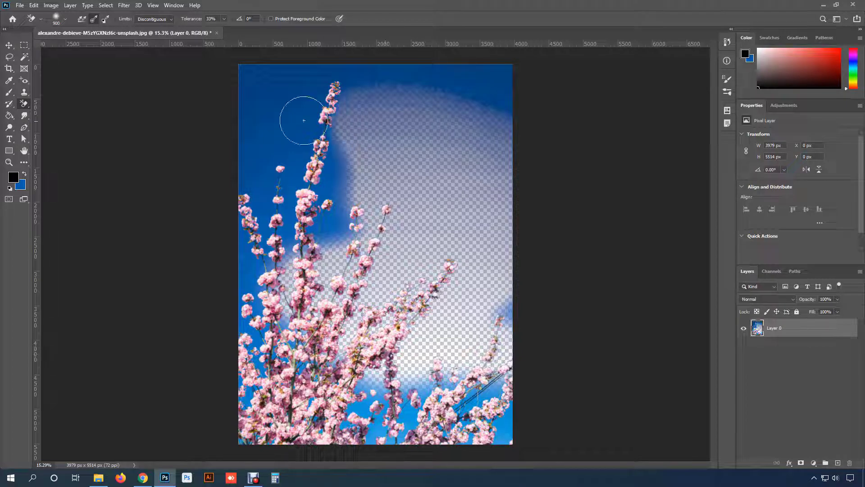
pyautogui.hotkey('ctrl', 'z')
# - Raise the tolerance to 100%, and erase across the sky and branches while enlarging the brush to 1400 px
pyautogui.moveTo(191, 21); pyautogui.dragTo(245, 20)
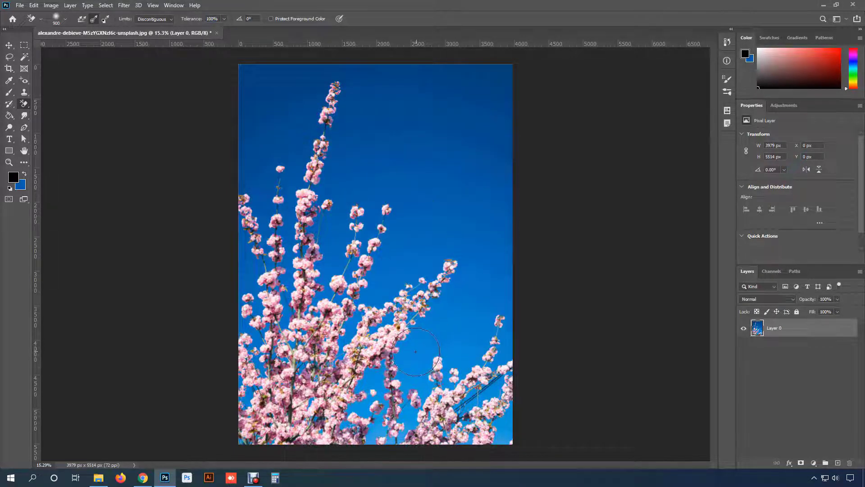
pyautogui.moveTo(419, 343)
pyautogui.mouseDown()
pyautogui.moveTo(469, 318)
pyautogui.moveTo(352, 309)
pyautogui.mouseUp()
pyautogui.moveTo(470, 262)
pyautogui.mouseDown()
pyautogui.moveTo(345, 254)
pyautogui.moveTo(493, 219)
pyautogui.moveTo(381, 216)
pyautogui.moveTo(486, 162)
pyautogui.moveTo(479, 163)
pyautogui.moveTo(366, 230)
pyautogui.moveTo(449, 231)
pyautogui.moveTo(363, 208)
pyautogui.moveTo(474, 202)
pyautogui.moveTo(476, 210)
pyautogui.moveTo(412, 206)
pyautogui.moveTo(352, 192)
pyautogui.moveTo(455, 184)
pyautogui.moveTo(488, 192)
pyautogui.moveTo(495, 228)
pyautogui.moveTo(481, 192)
pyautogui.moveTo(434, 166)
pyautogui.mouseUp()
pyautogui.press(']')
pyautogui.press(']')
pyautogui.press(']')
pyautogui.press(']')
pyautogui.press(']')
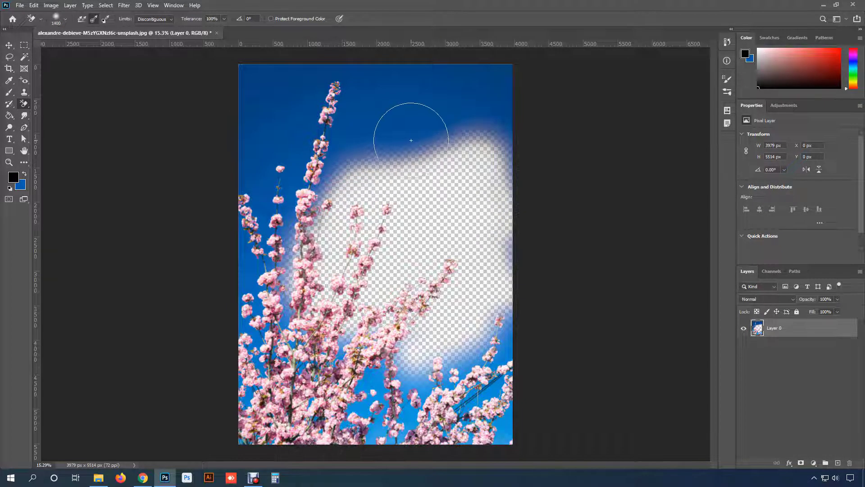
pyautogui.moveTo(401, 130)
pyautogui.mouseDown()
pyautogui.moveTo(317, 134)
pyautogui.moveTo(499, 112)
pyautogui.moveTo(512, 94)
pyautogui.moveTo(271, 77)
pyautogui.moveTo(241, 238)
pyautogui.moveTo(259, 292)
pyautogui.moveTo(288, 338)
pyautogui.mouseUp()
pyautogui.moveTo(527, 364)
pyautogui.mouseDown()
pyautogui.moveTo(383, 374)
pyautogui.moveTo(376, 198)
pyautogui.mouseUp()
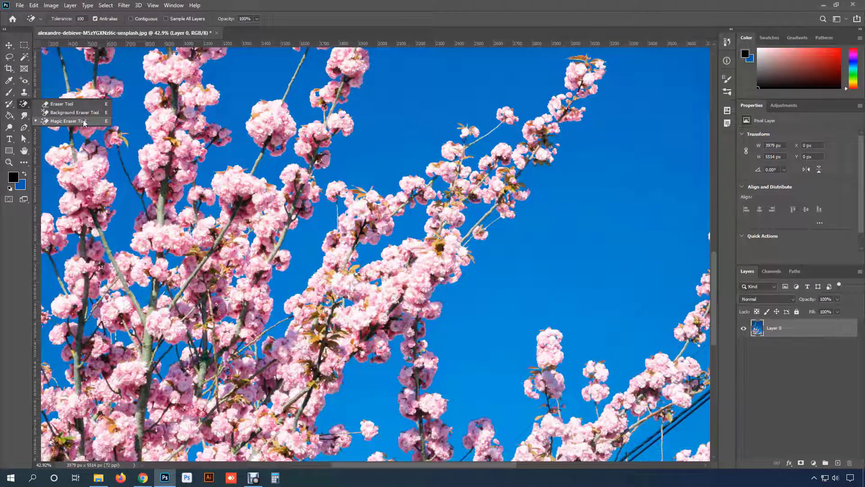
# - Switch to the Magic Eraser Tool for the blossom photo
pyautogui.click(83, 121)
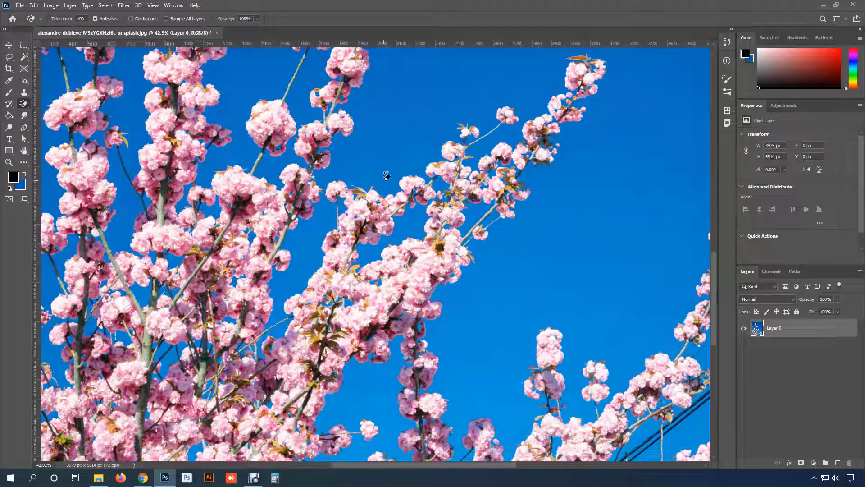
pyautogui.scroll(-2, 387, 176)
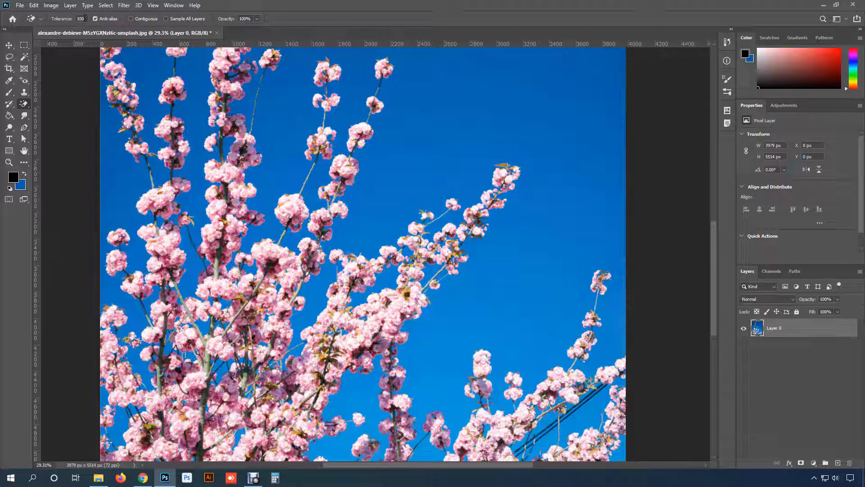
pyautogui.scroll(-3, 236, 178)
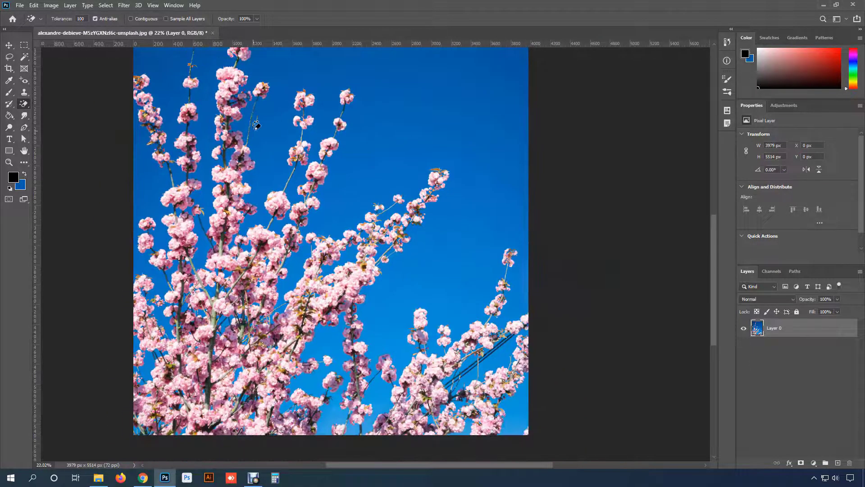
pyautogui.moveTo(261, 126); pyautogui.dragTo(275, 157)
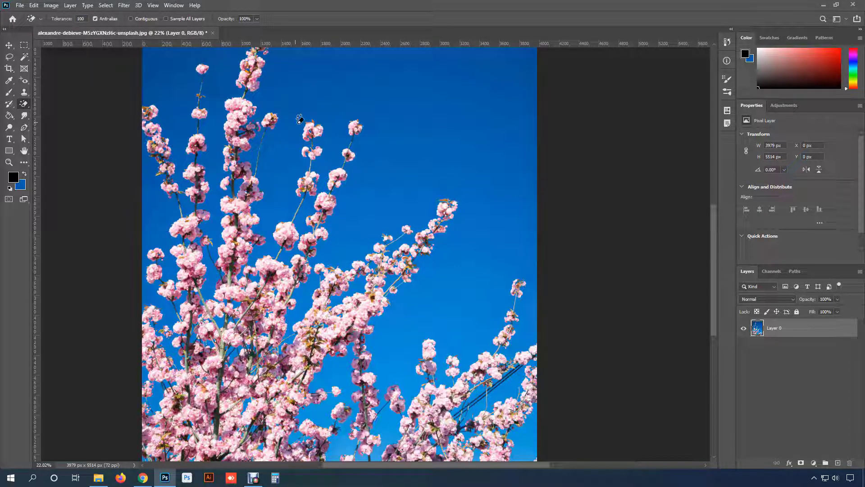
pyautogui.scroll(-1, 418, 137)
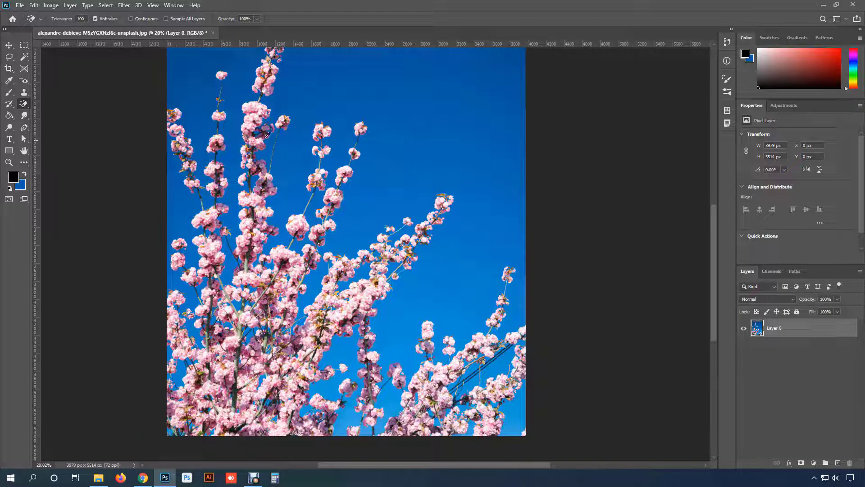
pyautogui.scroll(-1, 264, 109)
pyautogui.moveTo(314, 97); pyautogui.dragTo(313, 160)
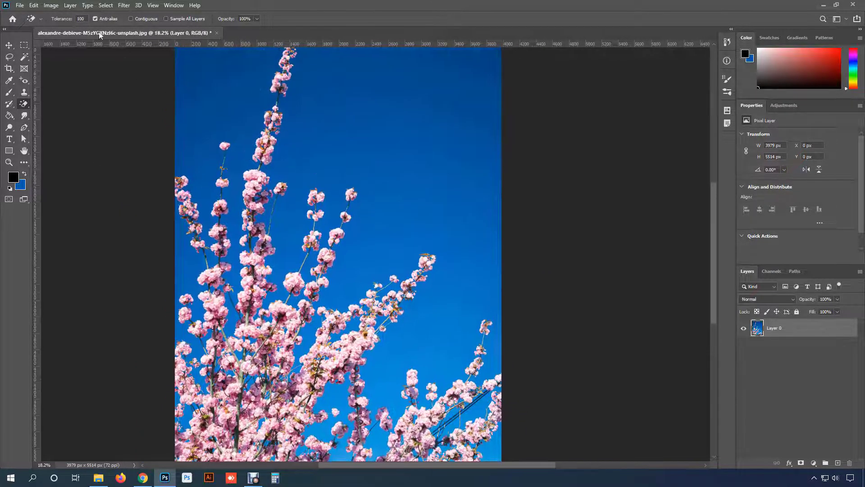
# - Set the Magic Eraser's tolerance to 30 and try erasing the sky from a sample in the photo's middle
pyautogui.click(80, 19)
pyautogui.write('30')
pyautogui.click(366, 262)
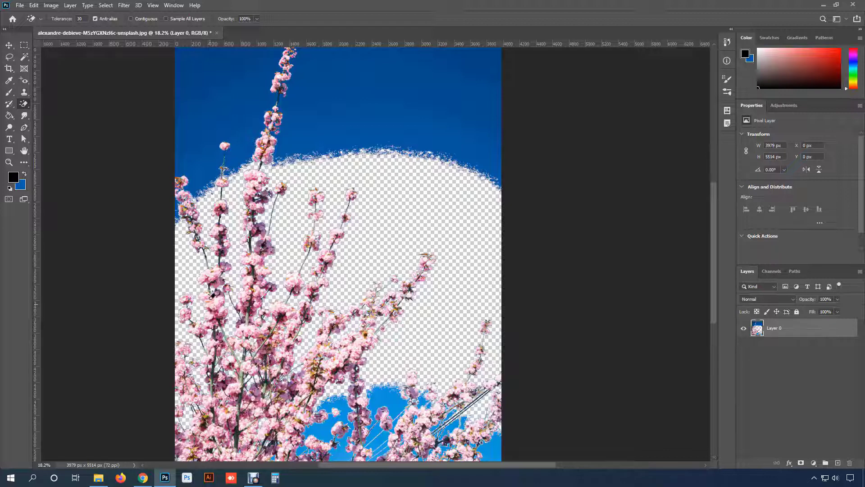
pyautogui.hotkey('ctrl', 'z')
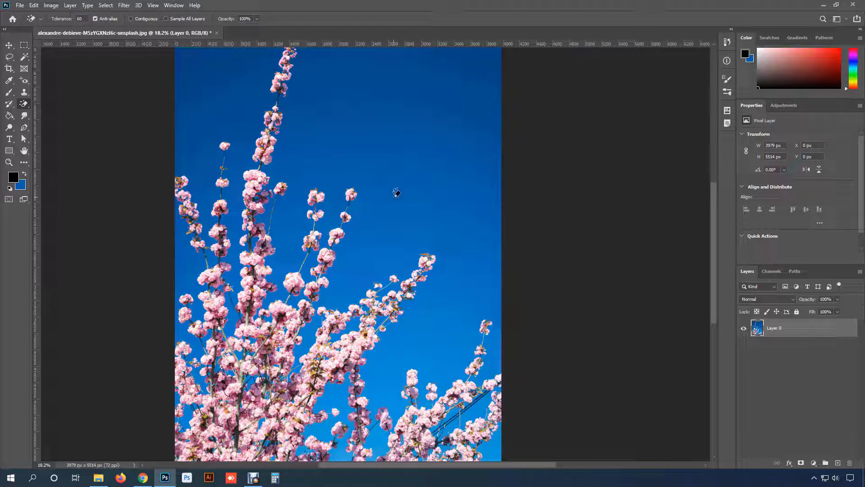
# - Erase the blue sky behind the blossoms with the Magic Eraser at a tolerance of 60, and inspect the cut-out
pyautogui.click(393, 180)
pyautogui.scroll(-2, 392, 203)
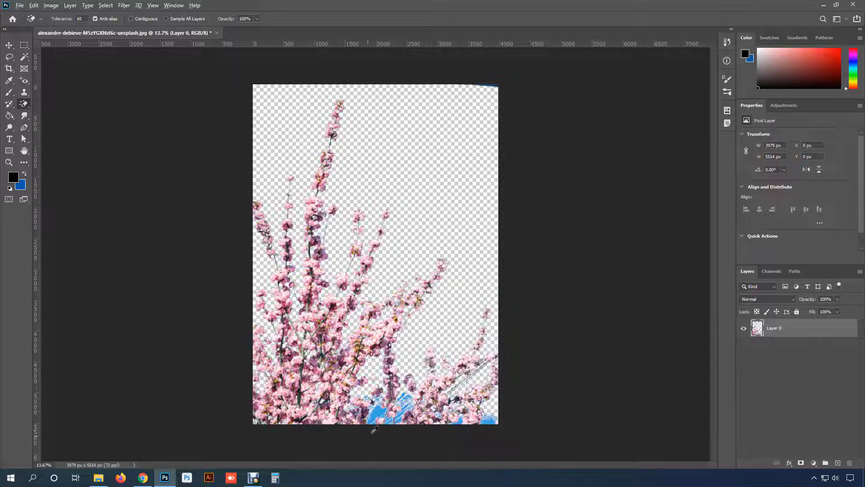
pyautogui.scroll(8, 515, 68)
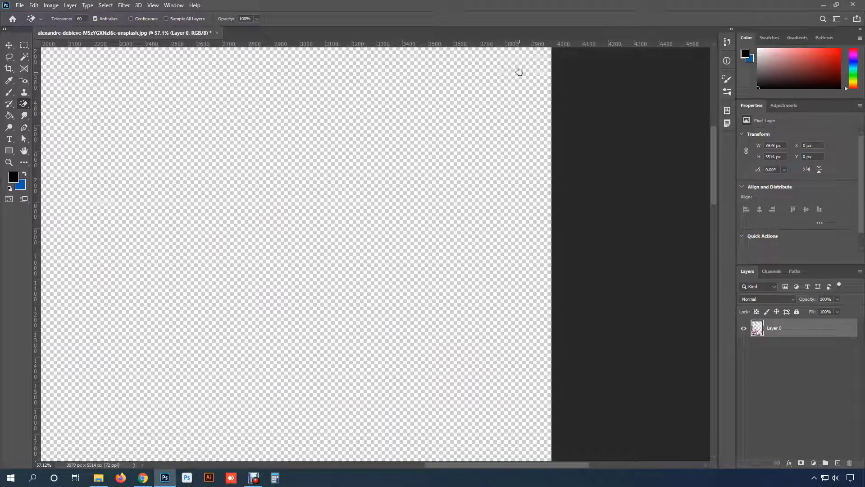
# - Undo the sky erase, raise the Magic Eraser's tolerance to 100, and try erasing the sky again from a sample beside the blossoms
pyautogui.moveTo(517, 71); pyautogui.dragTo(462, 238)
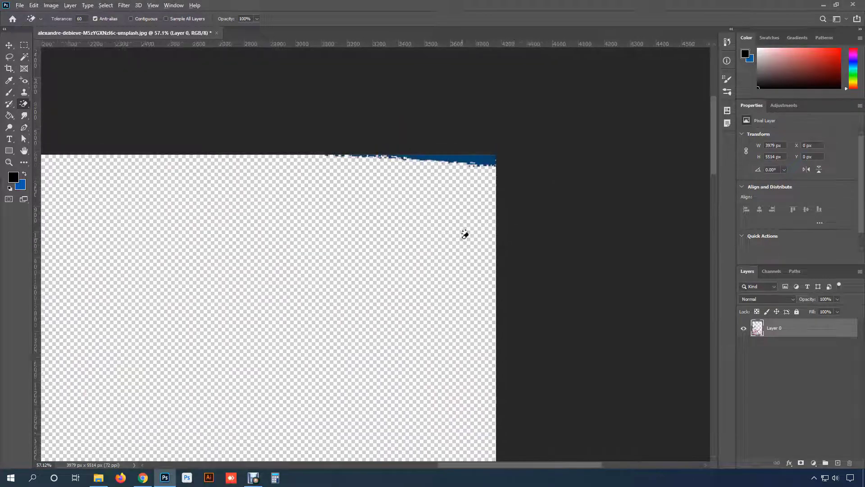
pyautogui.scroll(-6, 464, 232)
pyautogui.hotkey('ctrl', 'z')
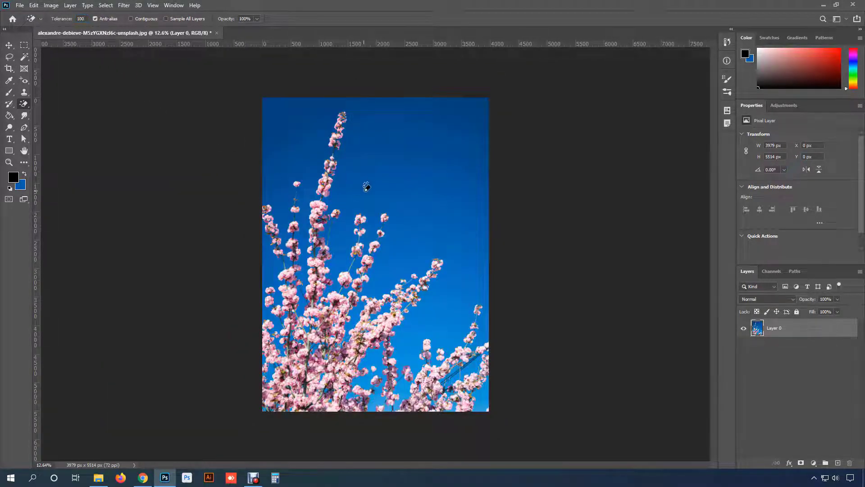
pyautogui.click(399, 202)
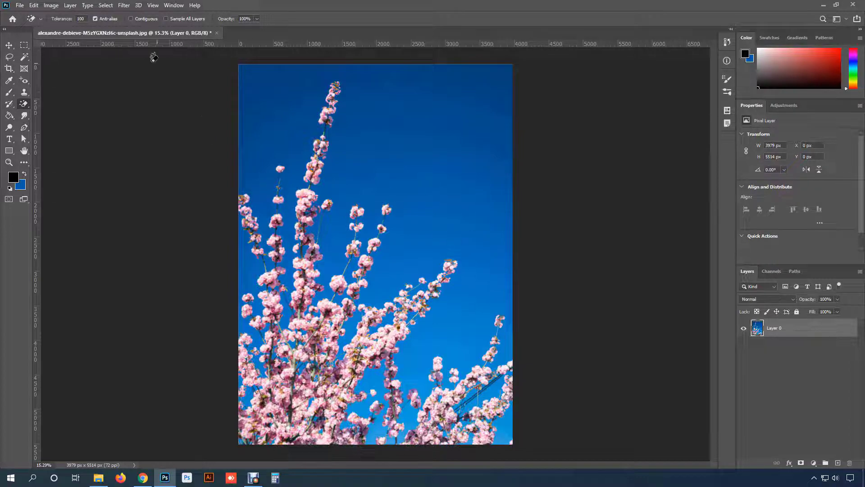
# - Turn on Contiguous and erase only the enclosed patch of blue sky between the branches
pyautogui.click(130, 19)
pyautogui.scroll(13, 352, 351)
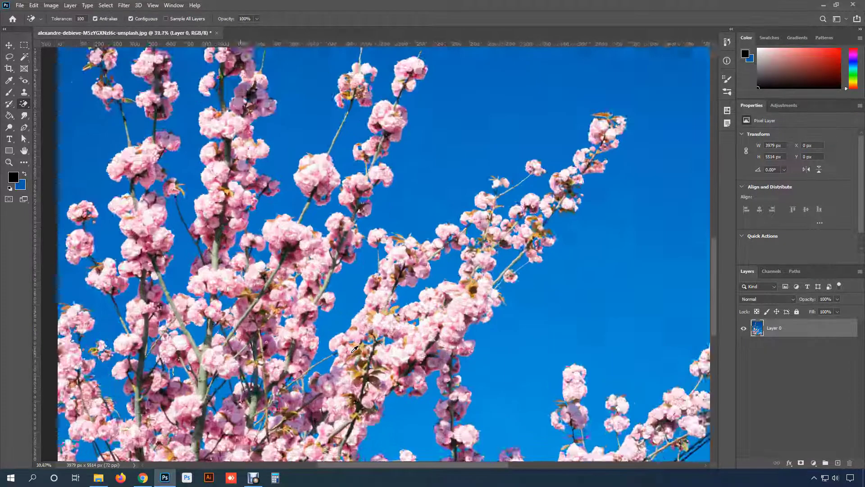
pyautogui.moveTo(299, 358); pyautogui.dragTo(447, 220)
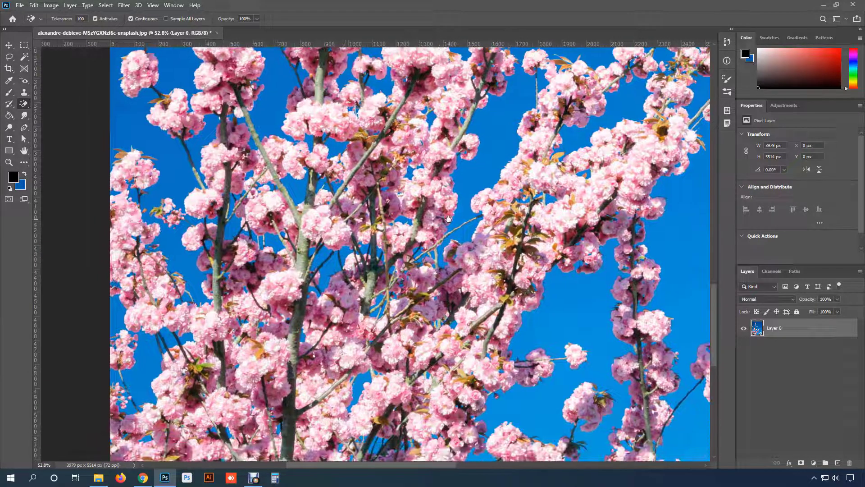
pyautogui.scroll(2, 331, 284)
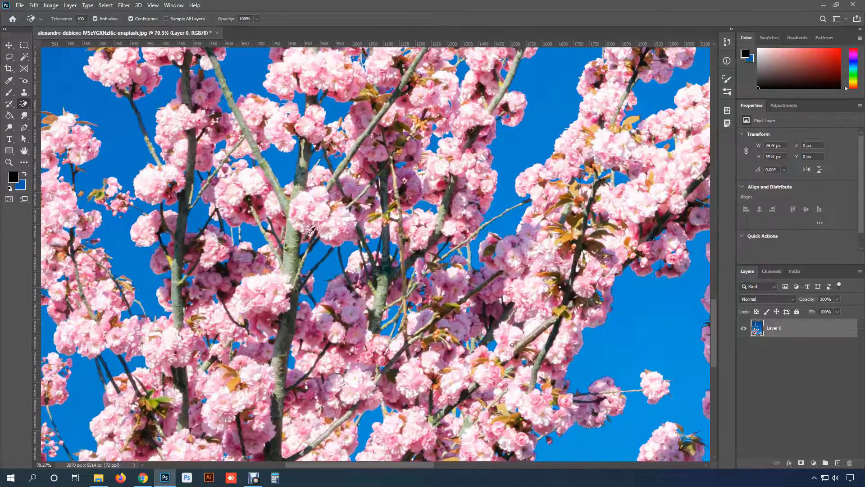
pyautogui.click(282, 170)
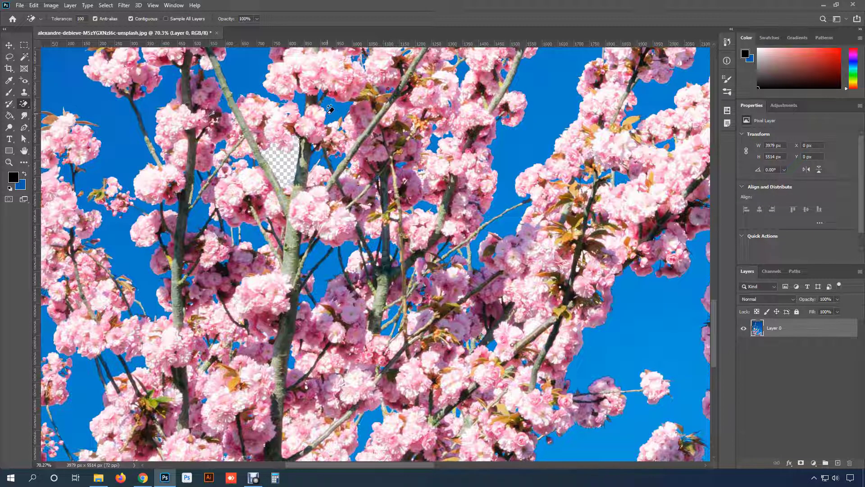
# - Turn off Contiguous, erase all the remaining blue sky across the photo, and inspect the blossom cut-out
pyautogui.click(131, 18)
pyautogui.click(334, 110)
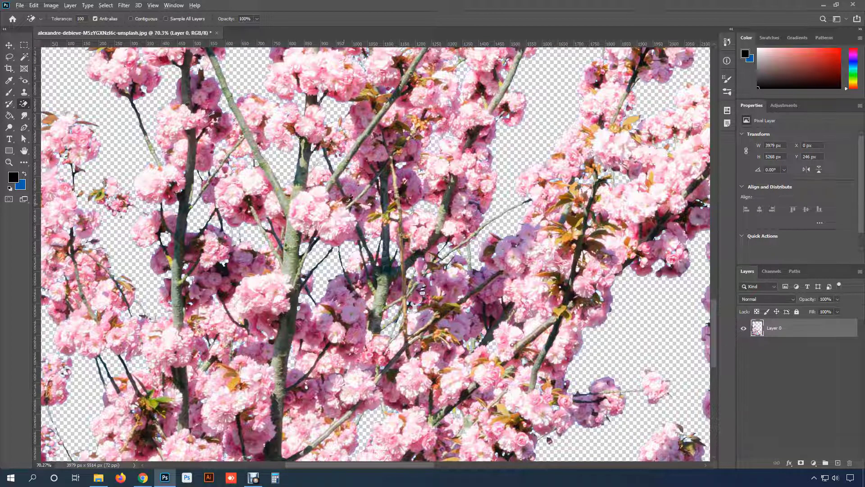
pyautogui.scroll(-6, 348, 200)
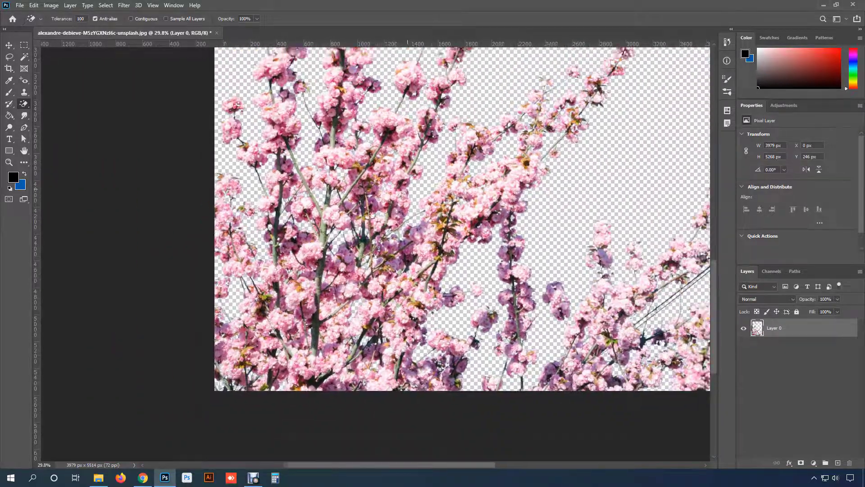
pyautogui.moveTo(372, 215); pyautogui.dragTo(255, 339)
pyautogui.scroll(-4, 282, 203)
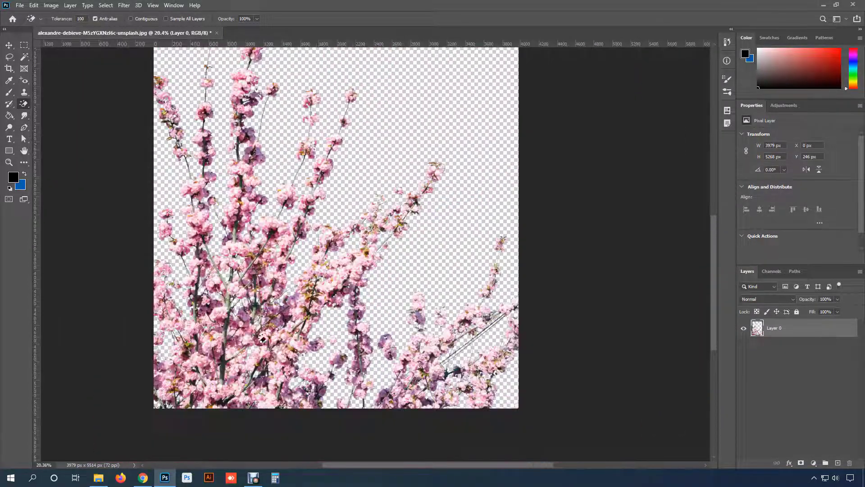
pyautogui.moveTo(403, 237); pyautogui.dragTo(395, 297)
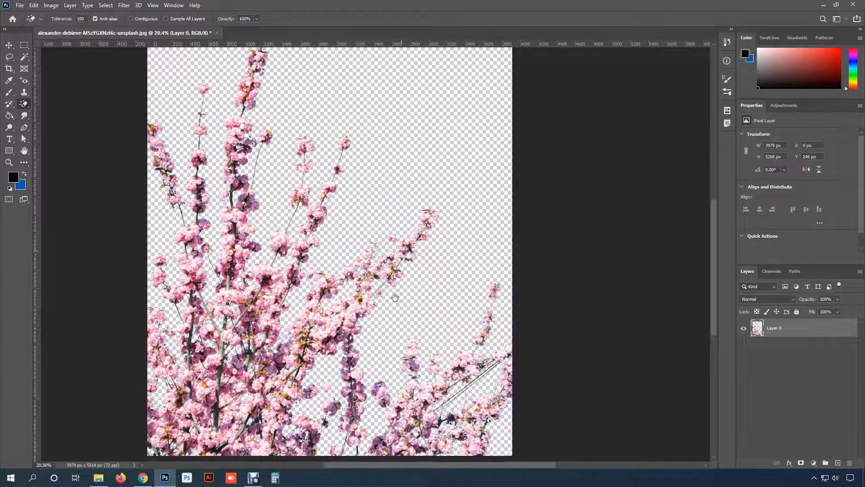
# - Set the foreground colour to a dark burnt orange
pyautogui.click(11, 178)
pyautogui.moveTo(519, 100)
pyautogui.mouseDown()
pyautogui.moveTo(532, 145)
pyautogui.moveTo(542, 150)
pyautogui.mouseUp()
pyautogui.click(553, 201)
pyautogui.moveTo(554, 204)
pyautogui.mouseDown()
pyautogui.moveTo(555, 194)
pyautogui.moveTo(554, 203)
pyautogui.mouseUp()
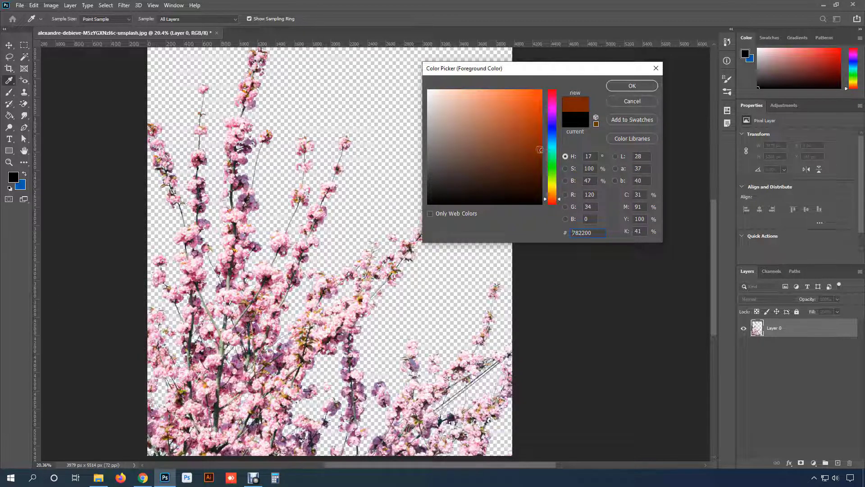
pyautogui.click(632, 86)
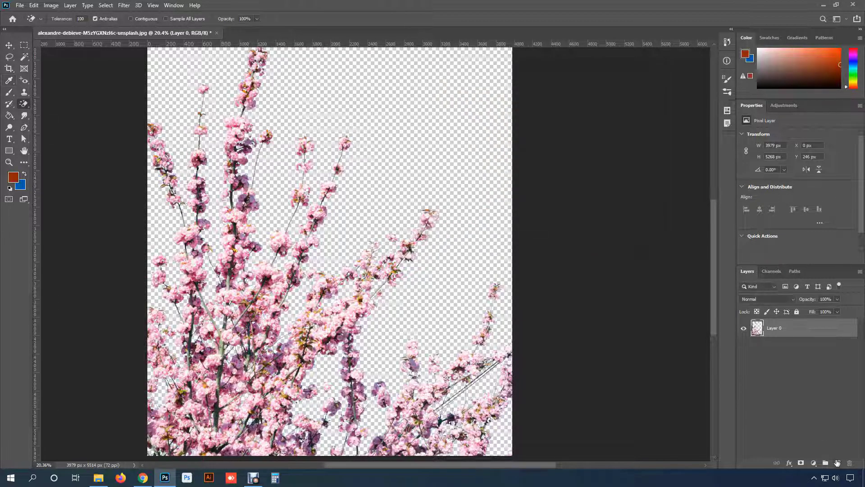
# - Add a new layer filled with the foreground colour, move it below the blossom layer, and check the cut-out against it
pyautogui.click(837, 463)
pyautogui.hotkey('alt', 'BackSpace')
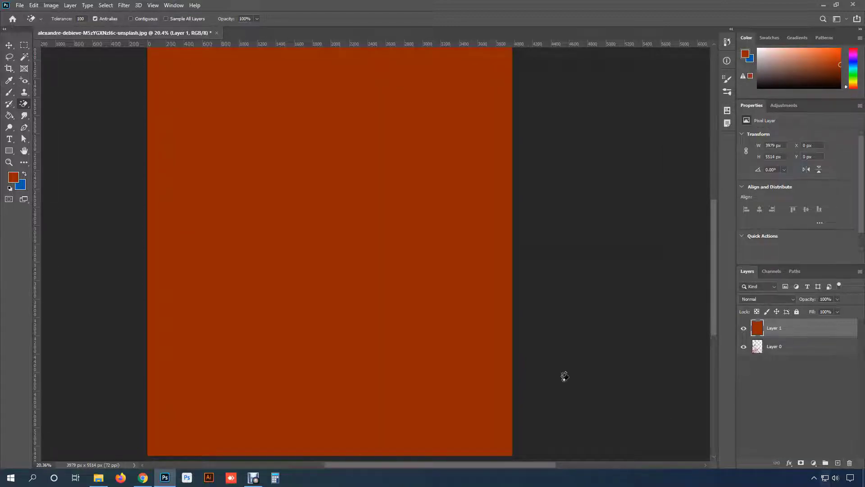
pyautogui.scroll(-1, 516, 349)
pyautogui.scroll(-1, 516, 349)
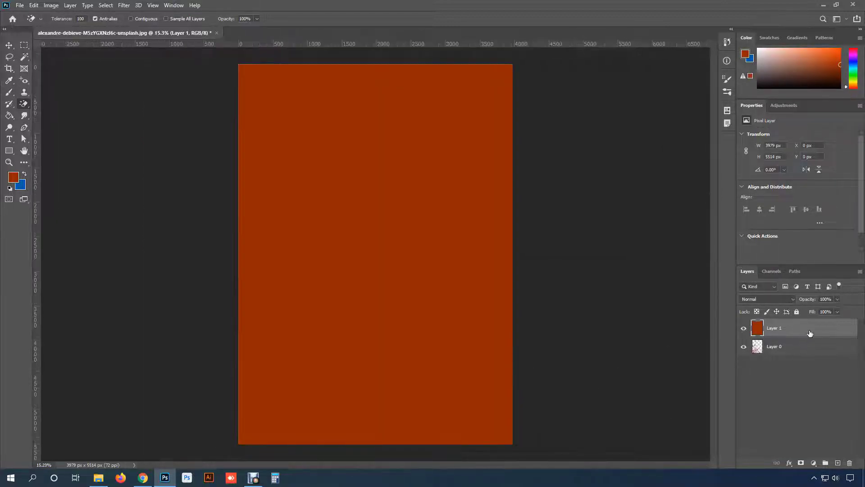
pyautogui.moveTo(807, 333); pyautogui.dragTo(807, 351)
pyautogui.press('v')
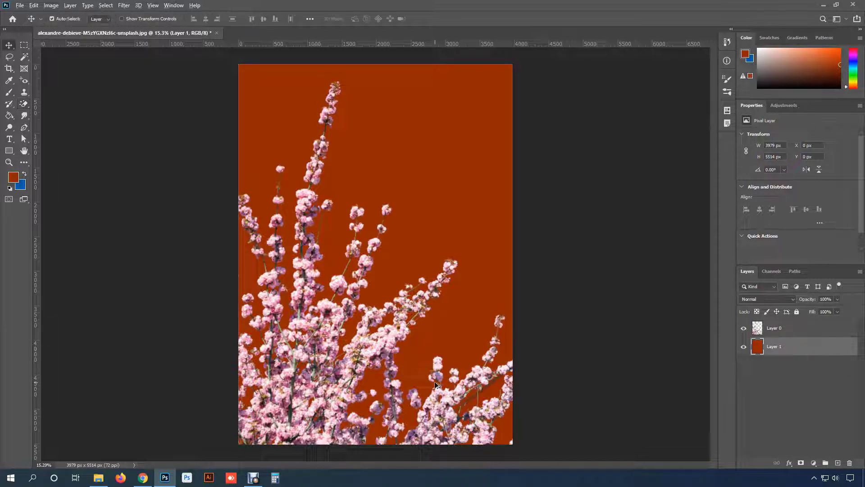
pyautogui.scroll(3, 435, 383)
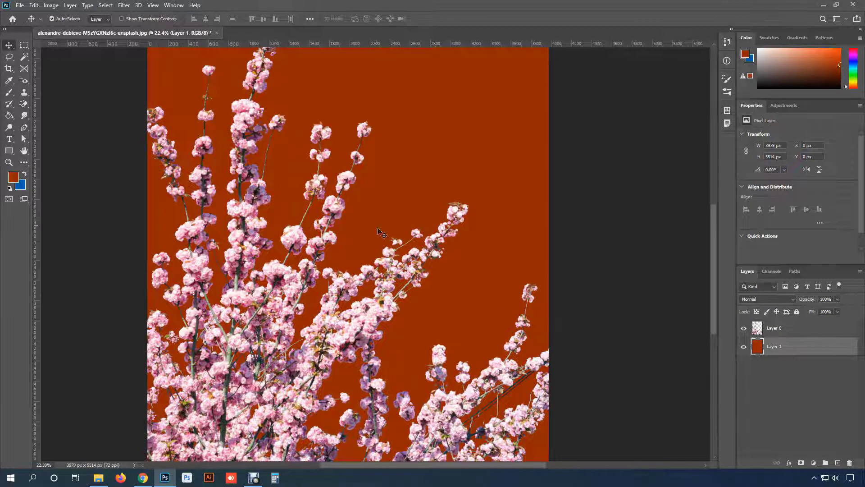
pyautogui.scroll(-3, 378, 286)
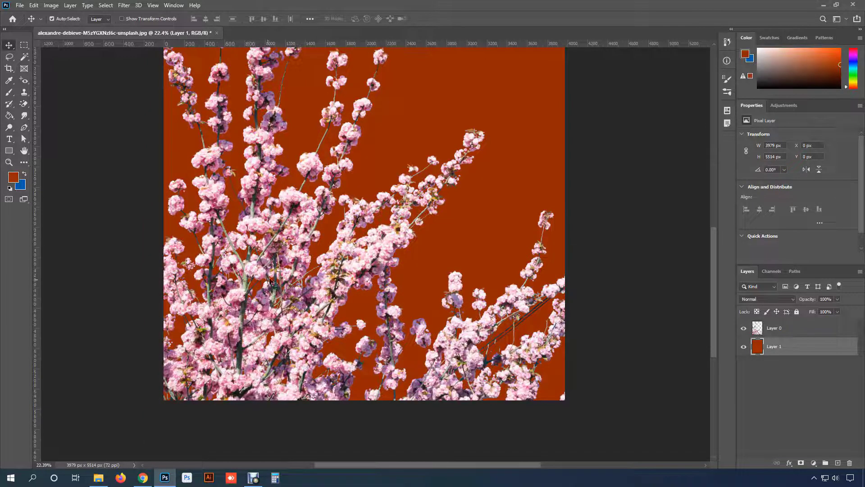
pyautogui.scroll(2, 291, 254)
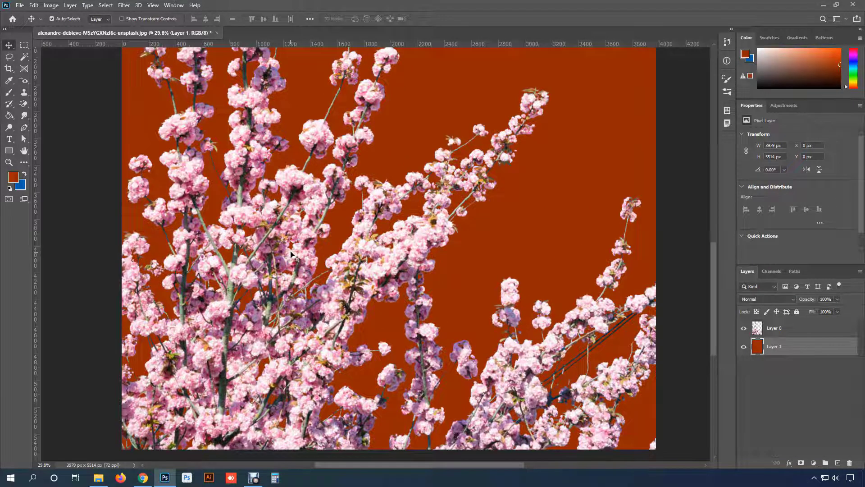
pyautogui.moveTo(335, 141); pyautogui.dragTo(298, 266)
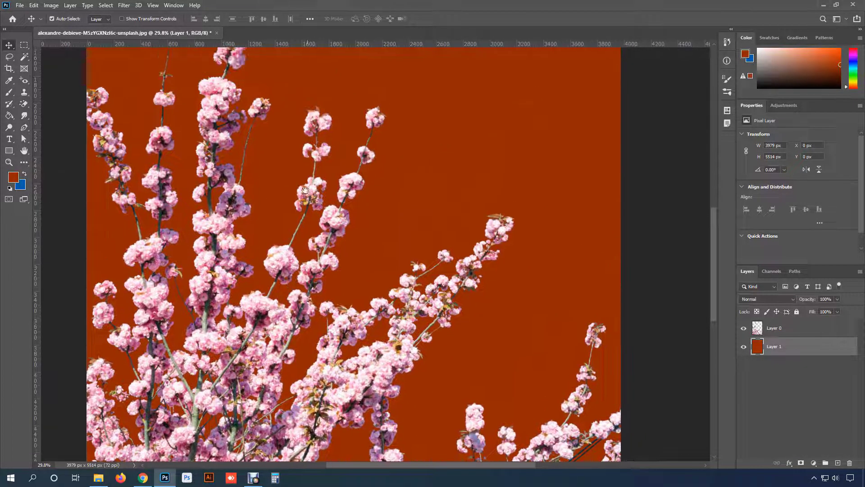
pyautogui.moveTo(305, 190); pyautogui.dragTo(288, 114)
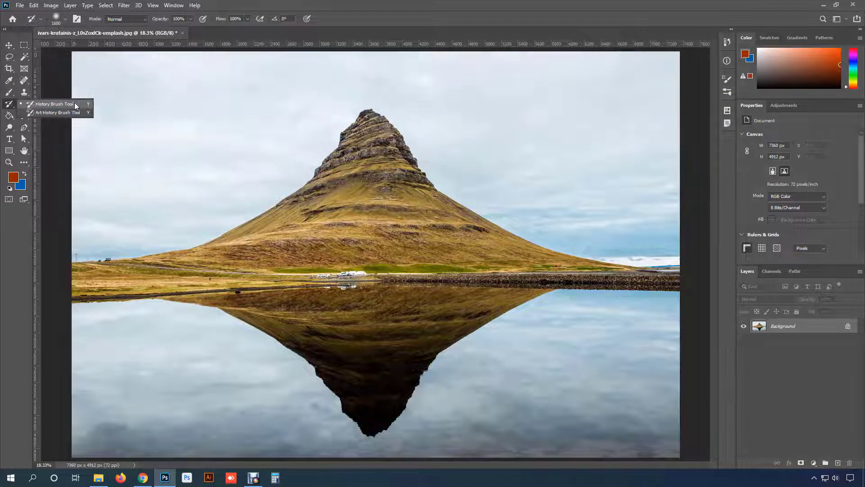
# - Switch to the History Brush Tool for the mountain photo and reduce its brush size
pyautogui.click(77, 106)
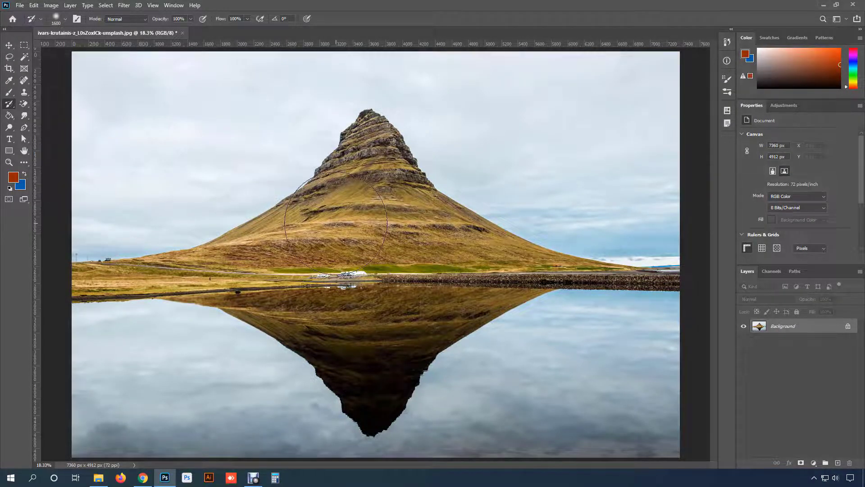
pyautogui.press('[')
pyautogui.press('[')
pyautogui.press('[')
pyautogui.press('[')
pyautogui.press('[')
pyautogui.press('[')
pyautogui.press('[')
# - Cover the mountain's reflection with cloned lake water using the Clone Stamp Tool with a 500 px brush
pyautogui.click(24, 91)
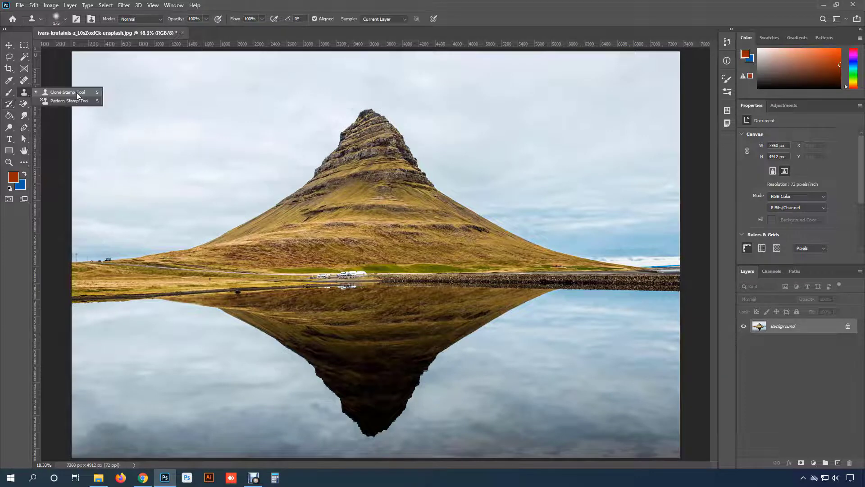
pyautogui.click(68, 92)
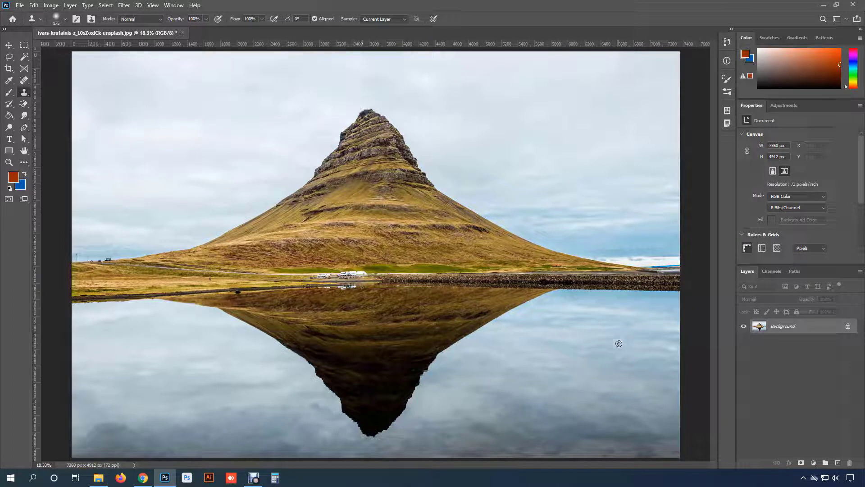
pyautogui.press(']')
pyautogui.press(']')
pyautogui.press(']')
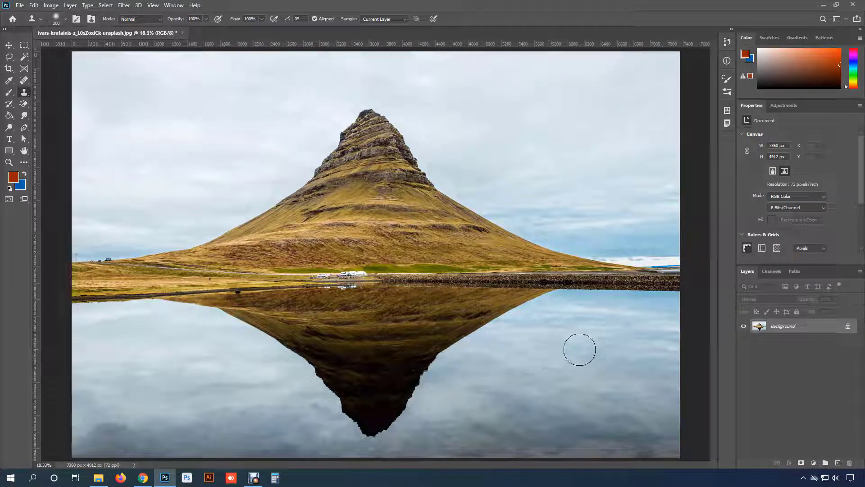
pyautogui.moveTo(464, 330)
pyautogui.mouseDown()
pyautogui.moveTo(481, 330)
pyautogui.moveTo(448, 328)
pyautogui.moveTo(518, 302)
pyautogui.moveTo(410, 311)
pyautogui.moveTo(407, 385)
pyautogui.moveTo(450, 388)
pyautogui.moveTo(373, 405)
pyautogui.moveTo(324, 360)
pyautogui.moveTo(290, 306)
pyautogui.moveTo(323, 361)
pyautogui.moveTo(175, 378)
pyautogui.moveTo(169, 315)
pyautogui.moveTo(174, 376)
pyautogui.moveTo(135, 350)
pyautogui.moveTo(164, 407)
pyautogui.mouseUp()
pyautogui.moveTo(405, 339)
pyautogui.mouseDown()
pyautogui.moveTo(212, 313)
pyautogui.moveTo(475, 302)
pyautogui.moveTo(421, 338)
pyautogui.moveTo(337, 308)
pyautogui.mouseUp()
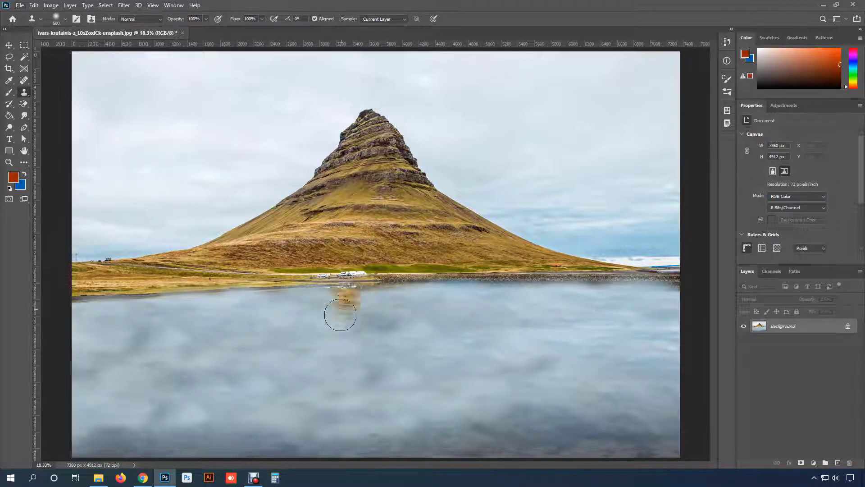
pyautogui.keyDown('alt'); pyautogui.click(284, 345); pyautogui.keyUp('alt')
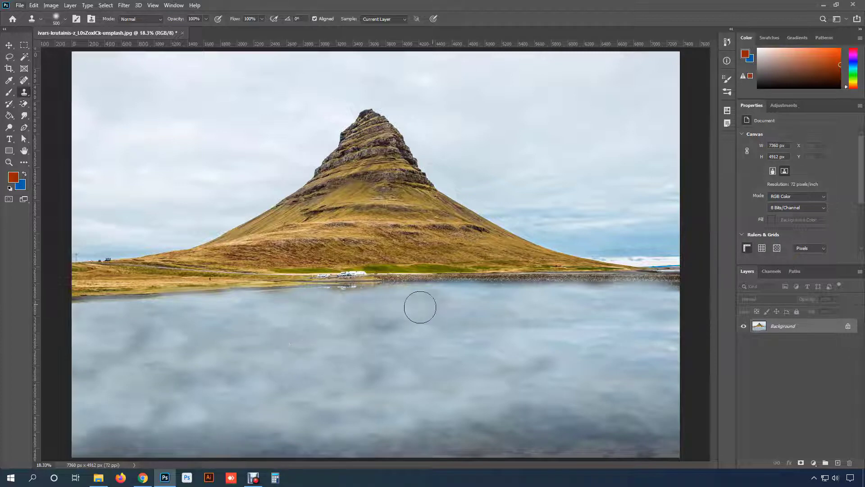
# - Clone the mountain from its peak into a second mountain on the right of the photo, refining it with a 100 px brush
pyautogui.click(358, 152)
pyautogui.hotkey('ctrl', 'z')
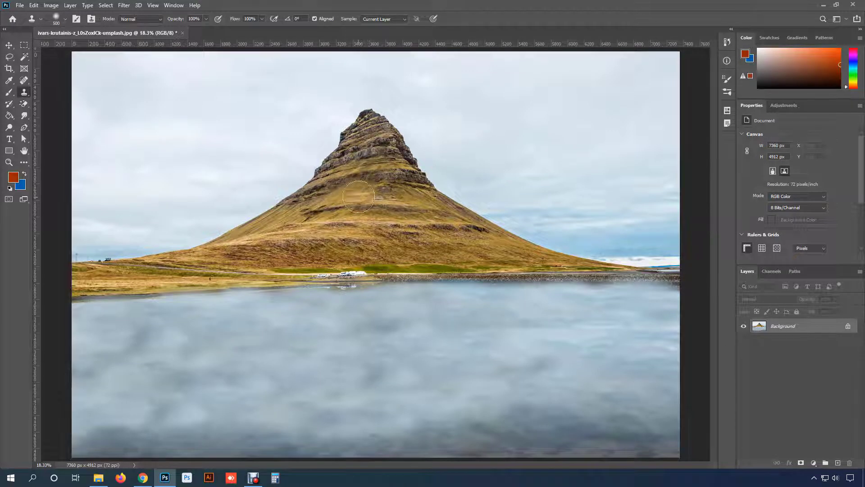
pyautogui.keyDown('alt'); pyautogui.click(364, 129); pyautogui.keyUp('alt')
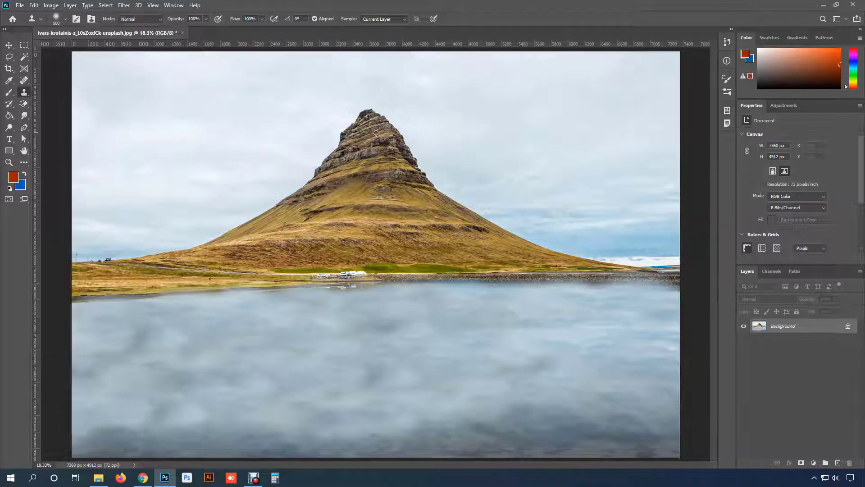
pyautogui.moveTo(550, 145)
pyautogui.mouseDown()
pyautogui.moveTo(571, 138)
pyautogui.moveTo(549, 186)
pyautogui.moveTo(578, 128)
pyautogui.moveTo(568, 163)
pyautogui.moveTo(518, 206)
pyautogui.moveTo(512, 225)
pyautogui.moveTo(567, 224)
pyautogui.moveTo(585, 239)
pyautogui.moveTo(612, 234)
pyautogui.moveTo(662, 256)
pyautogui.moveTo(635, 253)
pyautogui.moveTo(584, 192)
pyautogui.moveTo(639, 165)
pyautogui.moveTo(604, 125)
pyautogui.moveTo(673, 232)
pyautogui.moveTo(586, 173)
pyautogui.moveTo(647, 213)
pyautogui.moveTo(481, 219)
pyautogui.moveTo(450, 186)
pyautogui.mouseUp()
pyautogui.press('[')
pyautogui.press('[')
pyautogui.press('[')
pyautogui.press('[')
pyautogui.press('[')
pyautogui.press('[')
pyautogui.press('[')
pyautogui.press('[')
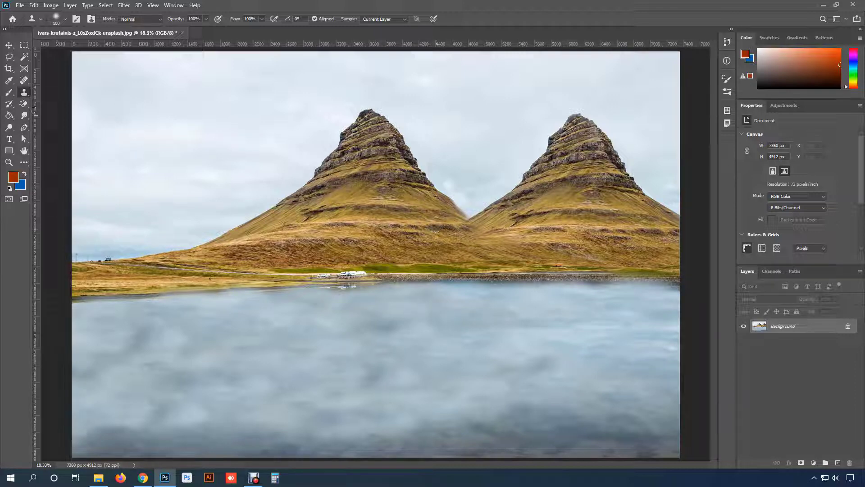
# - Restore the original sky, mountain and lake reflection by painting over the whole photo with a 1300 px History Brush
pyautogui.click(5, 104)
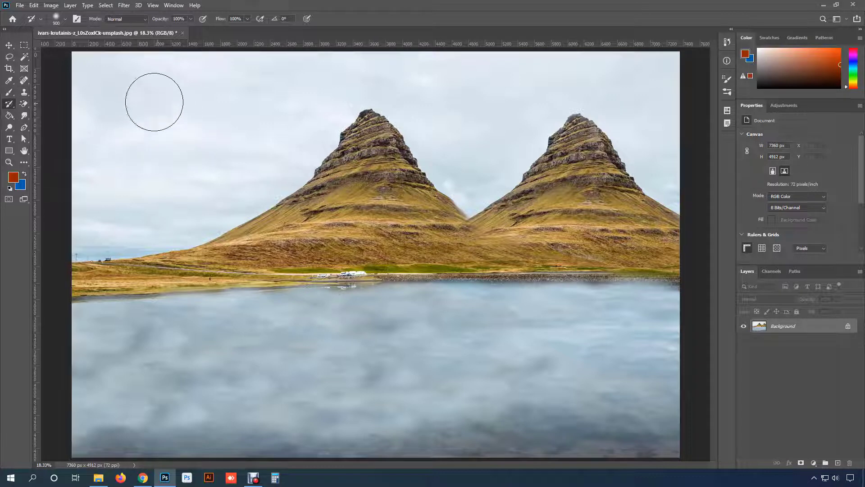
pyautogui.press(']')
pyautogui.press(']')
pyautogui.press(']')
pyautogui.press(']')
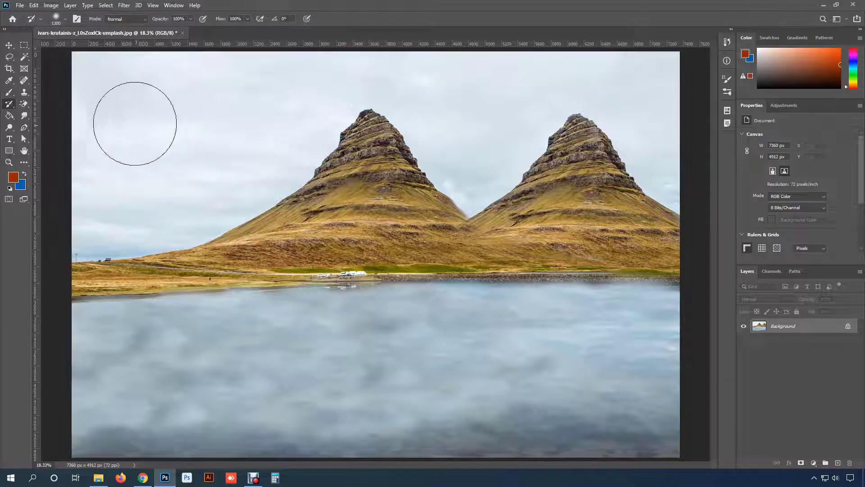
pyautogui.click(579, 119)
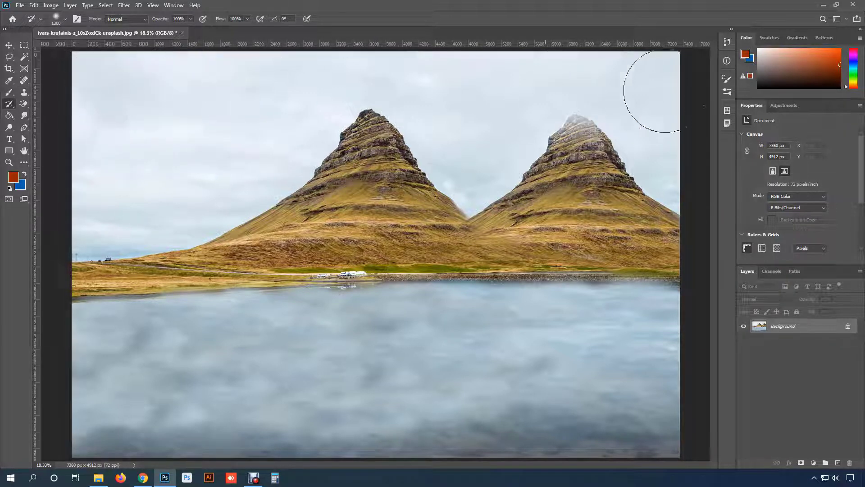
pyautogui.moveTo(312, 117)
pyautogui.mouseDown()
pyautogui.moveTo(46, 138)
pyautogui.moveTo(382, 161)
pyautogui.moveTo(699, 167)
pyautogui.moveTo(595, 187)
pyautogui.moveTo(73, 210)
pyautogui.moveTo(132, 224)
pyautogui.moveTo(713, 237)
pyautogui.moveTo(549, 273)
pyautogui.moveTo(57, 276)
pyautogui.moveTo(117, 293)
pyautogui.moveTo(672, 322)
pyautogui.moveTo(632, 338)
pyautogui.moveTo(57, 342)
pyautogui.moveTo(104, 358)
pyautogui.moveTo(593, 400)
pyautogui.moveTo(680, 417)
pyautogui.moveTo(49, 415)
pyautogui.mouseUp()
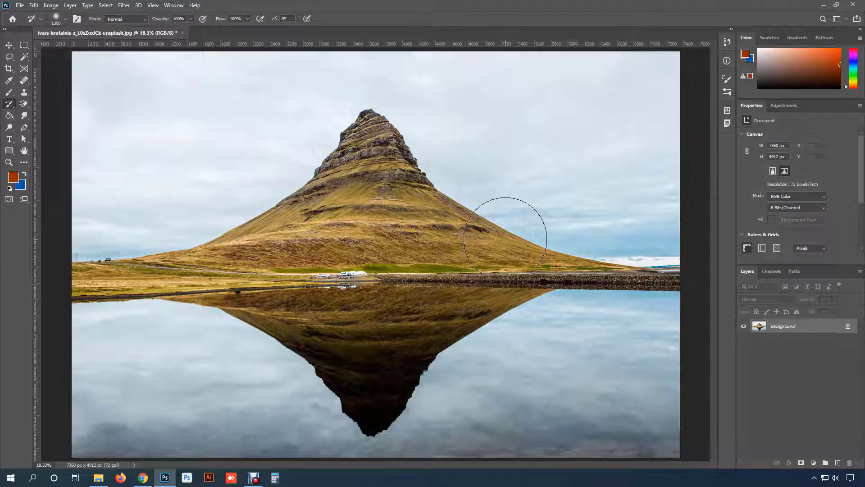
pyautogui.rightClick(9, 104)
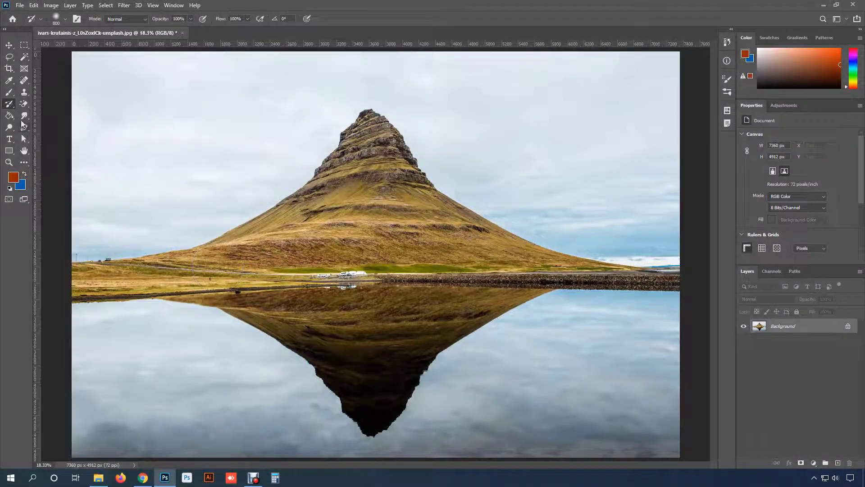
# - Turn the mountain photo into broad, blurred strokes by painting over all of it with a 1300 px Art History Brush
pyautogui.rightClick(9, 103)
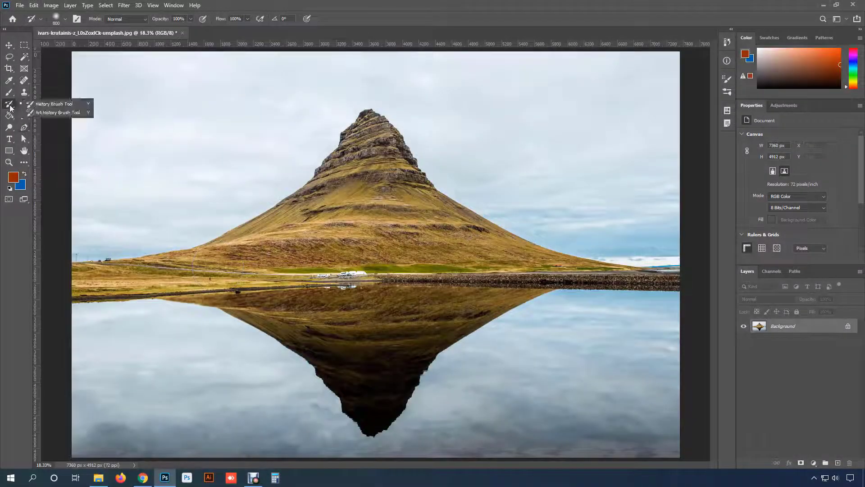
pyautogui.click(79, 116)
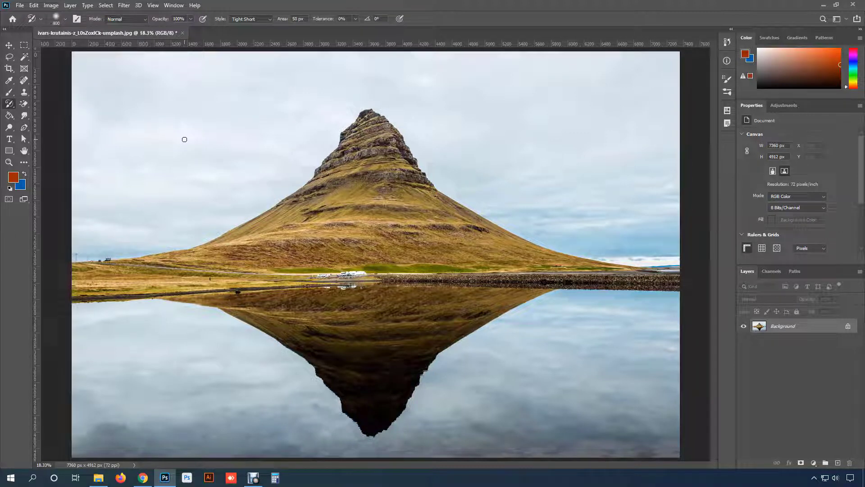
pyautogui.press(']')
pyautogui.press(']')
pyautogui.press(']')
pyautogui.press(']')
pyautogui.press(']')
pyautogui.press(']')
pyautogui.press(']')
pyautogui.press(']')
pyautogui.press(']')
pyautogui.press('[')
pyautogui.moveTo(396, 193)
pyautogui.mouseDown()
pyautogui.moveTo(351, 149)
pyautogui.moveTo(357, 274)
pyautogui.moveTo(594, 280)
pyautogui.moveTo(202, 280)
pyautogui.moveTo(440, 353)
pyautogui.moveTo(338, 371)
pyautogui.moveTo(612, 285)
pyautogui.moveTo(87, 120)
pyautogui.moveTo(685, 87)
pyautogui.moveTo(193, 289)
pyautogui.moveTo(570, 404)
pyautogui.moveTo(656, 336)
pyautogui.moveTo(135, 343)
pyautogui.moveTo(270, 415)
pyautogui.moveTo(455, 287)
pyautogui.moveTo(217, 217)
pyautogui.moveTo(149, 321)
pyautogui.mouseUp()
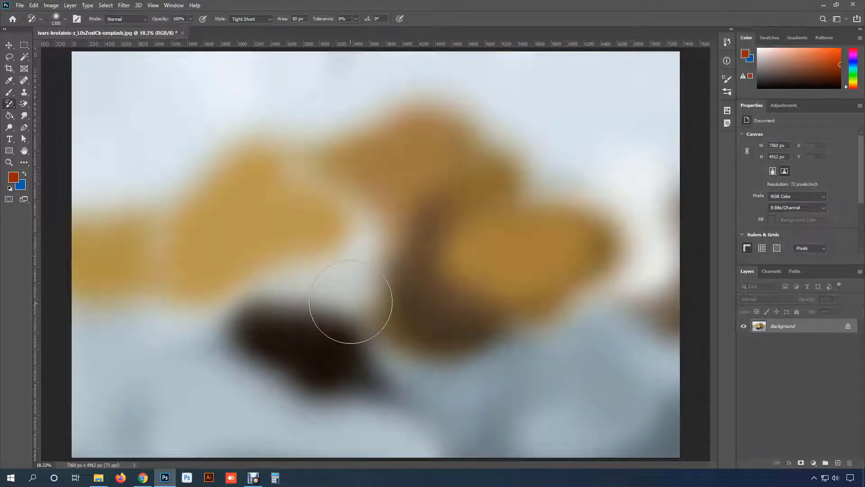
pyautogui.moveTo(351, 301)
pyautogui.mouseDown()
pyautogui.moveTo(350, 286)
pyautogui.moveTo(380, 257)
pyautogui.moveTo(394, 263)
pyautogui.mouseUp()
# - Repaint the mountain, shoreline and reflection with progressively smaller Art History Brush sizes, from 900 px down to 200 px and below
pyautogui.press('[')
pyautogui.press('[')
pyautogui.press('[')
pyautogui.press('[')
pyautogui.press('[')
pyautogui.press('[')
pyautogui.press('[')
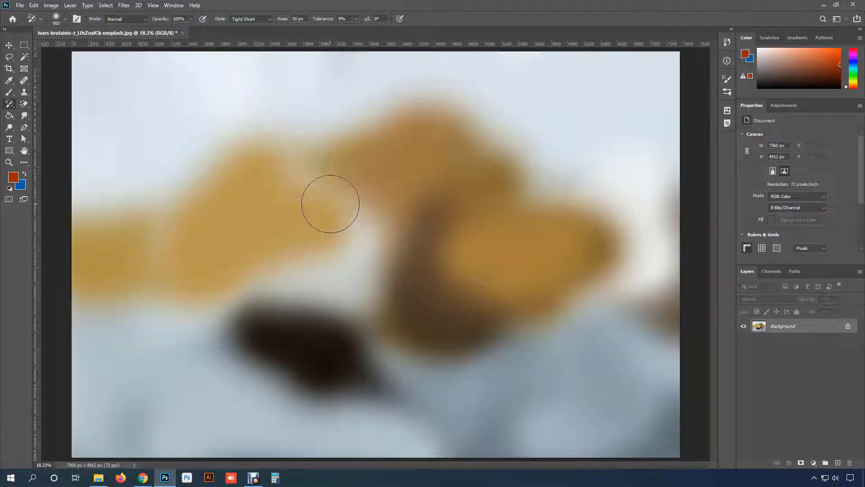
pyautogui.moveTo(514, 202)
pyautogui.mouseDown()
pyautogui.moveTo(204, 158)
pyautogui.moveTo(634, 166)
pyautogui.moveTo(658, 231)
pyautogui.moveTo(131, 269)
pyautogui.moveTo(121, 318)
pyautogui.moveTo(180, 409)
pyautogui.moveTo(100, 405)
pyautogui.moveTo(141, 333)
pyautogui.moveTo(436, 224)
pyautogui.mouseUp()
pyautogui.press('[')
pyautogui.press('[')
pyautogui.press('[')
pyautogui.press('[')
pyautogui.press('[')
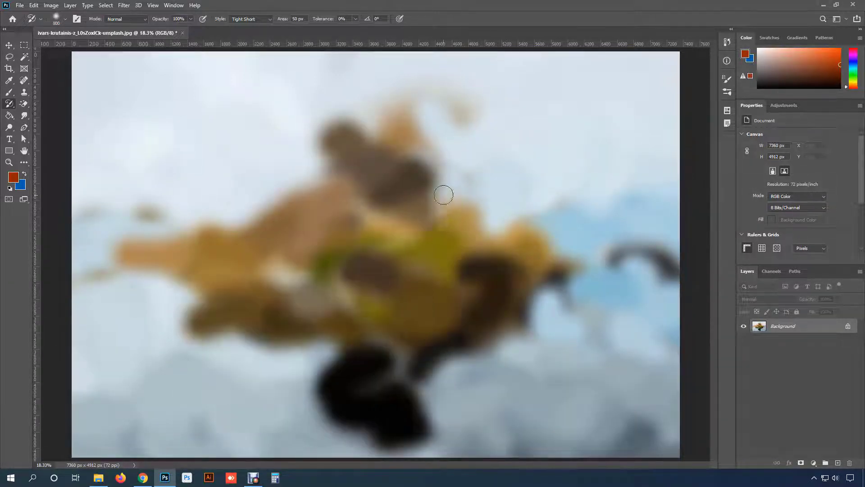
pyautogui.moveTo(396, 155)
pyautogui.mouseDown()
pyautogui.moveTo(354, 111)
pyautogui.moveTo(288, 203)
pyautogui.moveTo(225, 239)
pyautogui.moveTo(114, 265)
pyautogui.mouseUp()
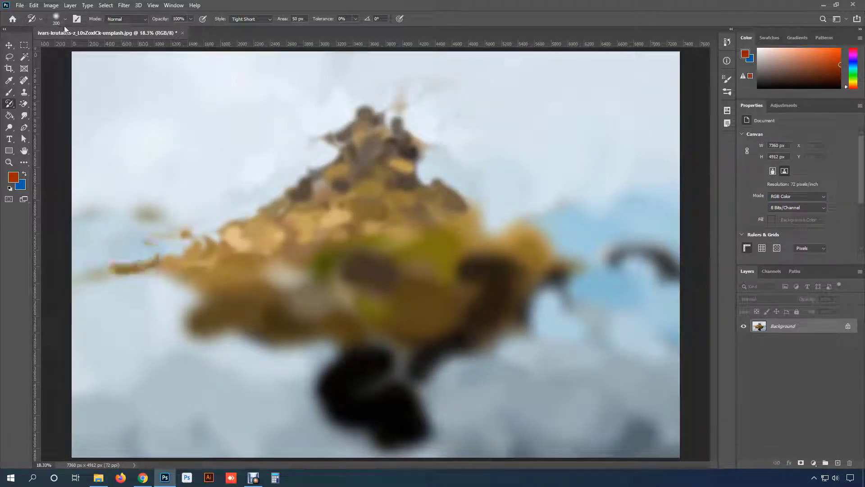
pyautogui.moveTo(471, 227)
pyautogui.mouseDown()
pyautogui.moveTo(58, 286)
pyautogui.moveTo(680, 285)
pyautogui.moveTo(99, 302)
pyautogui.moveTo(518, 333)
pyautogui.moveTo(470, 349)
pyautogui.moveTo(557, 372)
pyautogui.moveTo(495, 376)
pyautogui.moveTo(505, 392)
pyautogui.moveTo(546, 415)
pyautogui.moveTo(42, 440)
pyautogui.moveTo(739, 415)
pyautogui.moveTo(674, 277)
pyautogui.moveTo(478, 253)
pyautogui.moveTo(271, 203)
pyautogui.moveTo(373, 113)
pyautogui.moveTo(341, 96)
pyautogui.moveTo(310, 184)
pyautogui.moveTo(419, 166)
pyautogui.moveTo(293, 193)
pyautogui.moveTo(373, 109)
pyautogui.moveTo(415, 194)
pyautogui.moveTo(423, 144)
pyautogui.moveTo(698, 271)
pyautogui.moveTo(552, 294)
pyautogui.moveTo(4, 306)
pyautogui.mouseUp()
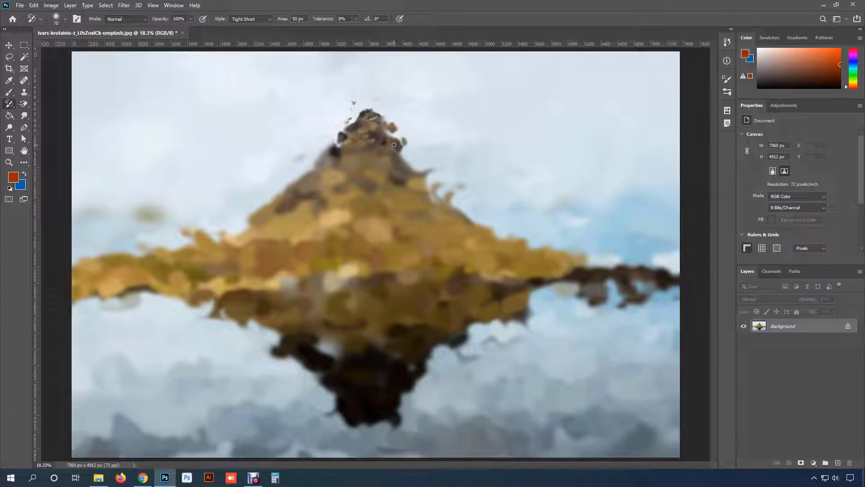
# - Refine the mountain's peak, slopes and shoreline with shorter Art History Brush strokes, using small brush sizes such as 90 px
pyautogui.press(']')
pyautogui.press(']')
pyautogui.press(']')
pyautogui.moveTo(394, 152)
pyautogui.mouseDown()
pyautogui.moveTo(332, 158)
pyautogui.moveTo(453, 150)
pyautogui.moveTo(366, 112)
pyautogui.moveTo(387, 130)
pyautogui.moveTo(277, 175)
pyautogui.moveTo(410, 178)
pyautogui.moveTo(467, 210)
pyautogui.moveTo(261, 234)
pyautogui.moveTo(367, 206)
pyautogui.moveTo(485, 225)
pyautogui.moveTo(568, 254)
pyautogui.moveTo(351, 268)
pyautogui.moveTo(631, 286)
pyautogui.moveTo(523, 293)
pyautogui.moveTo(432, 315)
pyautogui.moveTo(392, 405)
pyautogui.moveTo(316, 336)
pyautogui.moveTo(128, 284)
pyautogui.moveTo(655, 284)
pyautogui.moveTo(112, 282)
pyautogui.moveTo(149, 245)
pyautogui.moveTo(125, 210)
pyautogui.moveTo(189, 234)
pyautogui.moveTo(95, 228)
pyautogui.moveTo(112, 254)
pyautogui.moveTo(259, 246)
pyautogui.mouseUp()
pyautogui.press('[')
pyautogui.press('[')
pyautogui.press('[')
pyautogui.press('[')
pyautogui.press('[')
pyautogui.press('[')
pyautogui.press('[')
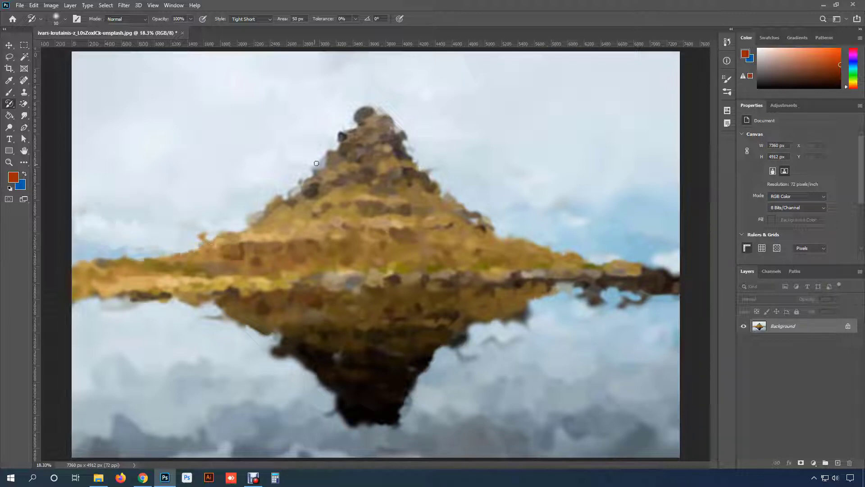
pyautogui.moveTo(361, 140)
pyautogui.mouseDown()
pyautogui.moveTo(346, 123)
pyautogui.moveTo(380, 97)
pyautogui.moveTo(373, 124)
pyautogui.moveTo(397, 152)
pyautogui.moveTo(387, 122)
pyautogui.moveTo(400, 174)
pyautogui.moveTo(389, 165)
pyautogui.moveTo(372, 185)
pyautogui.moveTo(376, 120)
pyautogui.moveTo(353, 181)
pyautogui.moveTo(335, 182)
pyautogui.moveTo(357, 128)
pyautogui.moveTo(359, 169)
pyautogui.moveTo(368, 107)
pyautogui.moveTo(330, 176)
pyautogui.moveTo(360, 188)
pyautogui.moveTo(387, 128)
pyautogui.moveTo(370, 194)
pyautogui.moveTo(387, 201)
pyautogui.moveTo(322, 203)
pyautogui.moveTo(335, 209)
pyautogui.moveTo(323, 197)
pyautogui.moveTo(294, 223)
pyautogui.moveTo(280, 220)
pyautogui.moveTo(305, 199)
pyautogui.moveTo(260, 226)
pyautogui.moveTo(297, 203)
pyautogui.moveTo(361, 94)
pyautogui.moveTo(369, 164)
pyautogui.moveTo(377, 121)
pyautogui.moveTo(409, 229)
pyautogui.moveTo(431, 205)
pyautogui.moveTo(393, 210)
pyautogui.moveTo(458, 248)
pyautogui.moveTo(405, 191)
pyautogui.moveTo(455, 222)
pyautogui.moveTo(431, 196)
pyautogui.moveTo(470, 229)
pyautogui.moveTo(387, 161)
pyautogui.moveTo(444, 207)
pyautogui.moveTo(393, 172)
pyautogui.moveTo(380, 140)
pyautogui.moveTo(407, 172)
pyautogui.moveTo(402, 142)
pyautogui.moveTo(466, 212)
pyautogui.moveTo(390, 132)
pyautogui.moveTo(506, 237)
pyautogui.moveTo(368, 227)
pyautogui.moveTo(488, 246)
pyautogui.moveTo(319, 251)
pyautogui.moveTo(371, 243)
pyautogui.moveTo(358, 243)
pyautogui.moveTo(315, 250)
pyautogui.moveTo(307, 260)
pyautogui.moveTo(410, 271)
pyautogui.mouseUp()
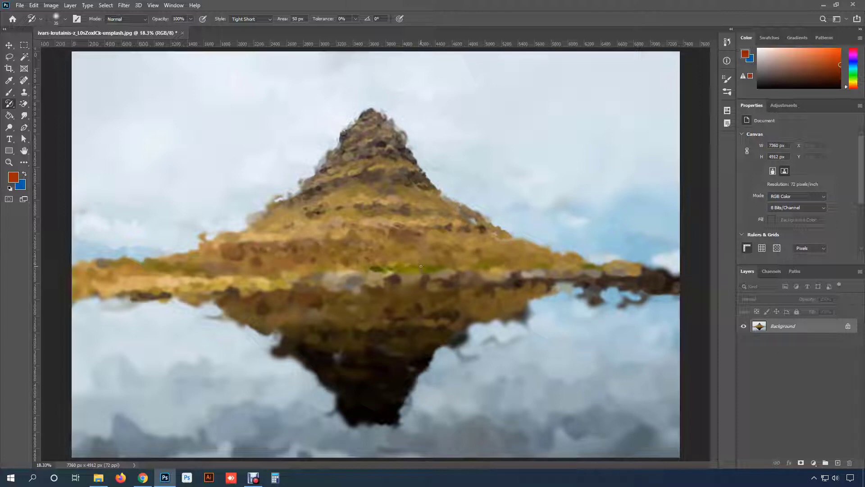
# - Add the finest painterly detail to the mountain, shoreline and reflection edges with a 40 px Art History Brush
pyautogui.press('[')
pyautogui.moveTo(302, 248)
pyautogui.mouseDown()
pyautogui.moveTo(233, 258)
pyautogui.moveTo(309, 261)
pyautogui.moveTo(288, 267)
pyautogui.moveTo(306, 274)
pyautogui.moveTo(105, 264)
pyautogui.moveTo(285, 255)
pyautogui.moveTo(337, 304)
pyautogui.moveTo(260, 333)
pyautogui.moveTo(401, 436)
pyautogui.moveTo(218, 304)
pyautogui.moveTo(272, 267)
pyautogui.moveTo(405, 314)
pyautogui.moveTo(689, 290)
pyautogui.moveTo(612, 292)
pyautogui.moveTo(592, 308)
pyautogui.moveTo(337, 407)
pyautogui.moveTo(452, 355)
pyautogui.moveTo(632, 295)
pyautogui.moveTo(311, 176)
pyautogui.moveTo(179, 235)
pyautogui.moveTo(622, 258)
pyautogui.moveTo(283, 190)
pyautogui.moveTo(304, 184)
pyautogui.mouseUp()
pyautogui.press(']')
pyautogui.scroll(3, 404, 310)
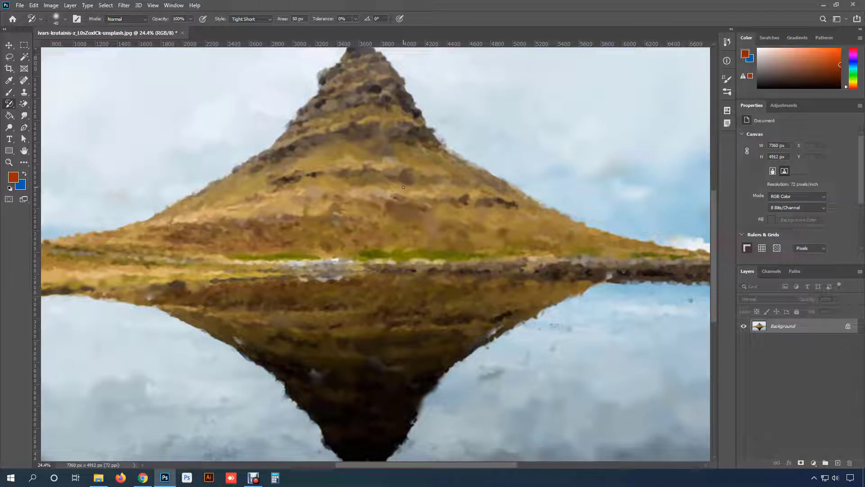
pyautogui.moveTo(403, 187); pyautogui.dragTo(400, 211)
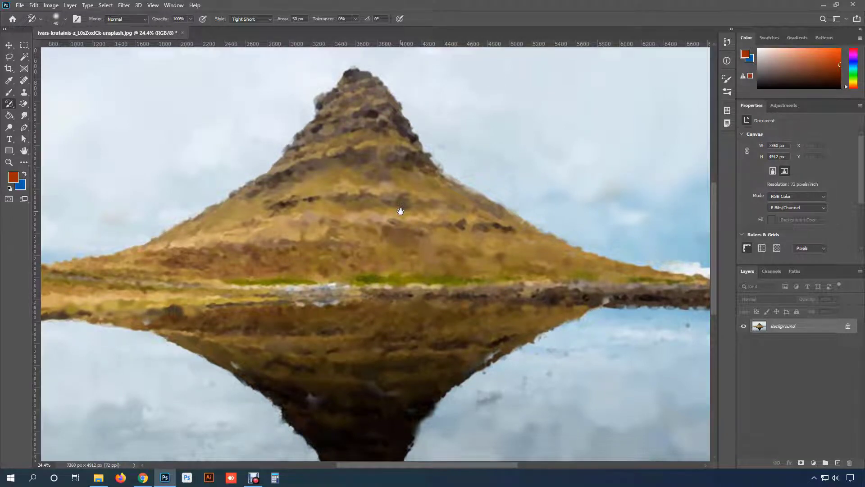
pyautogui.scroll(1, 400, 211)
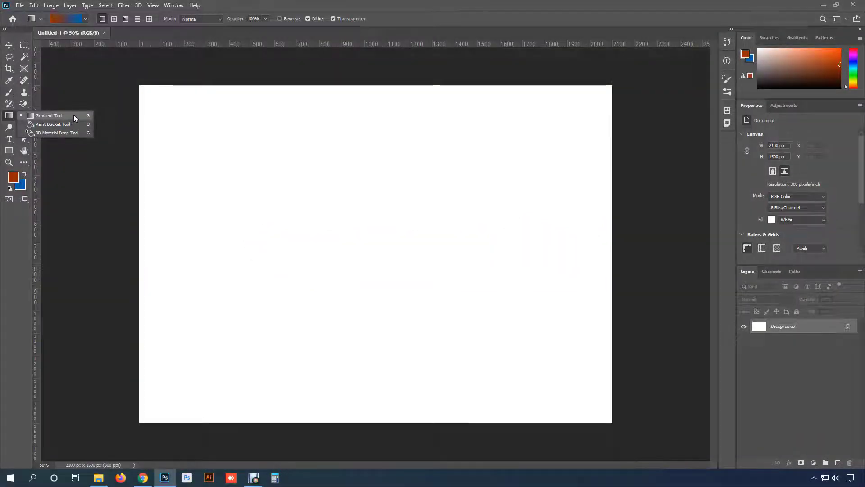
# - Activate the Gradient Tool for the blank canvas and set the foreground colour to bright magenta
pyautogui.click(74, 115)
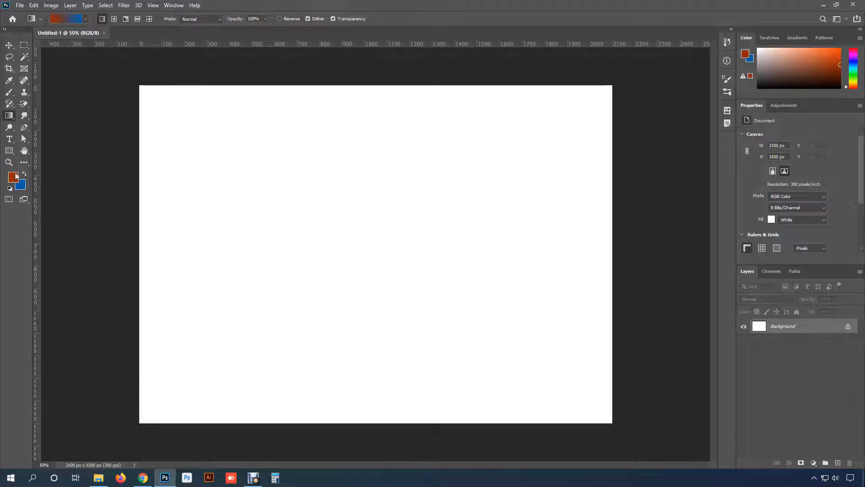
pyautogui.rightClick(9, 117)
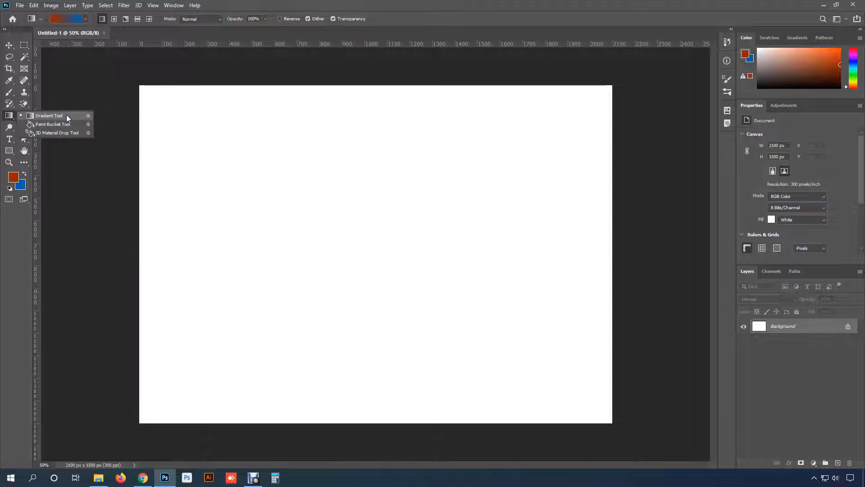
pyautogui.click(56, 115)
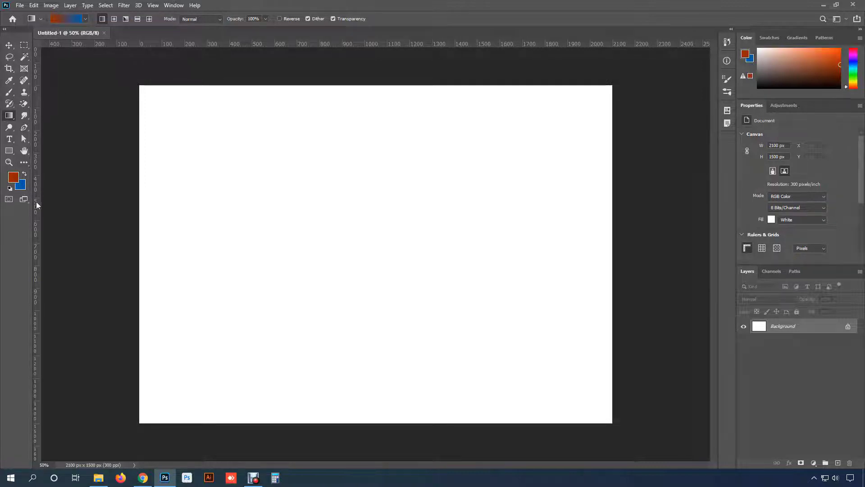
pyautogui.click(10, 179)
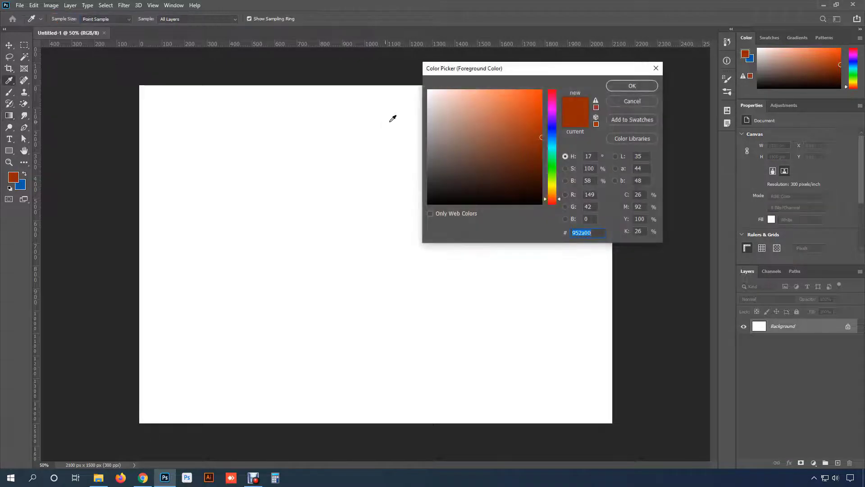
pyautogui.click(535, 90)
pyautogui.click(553, 114)
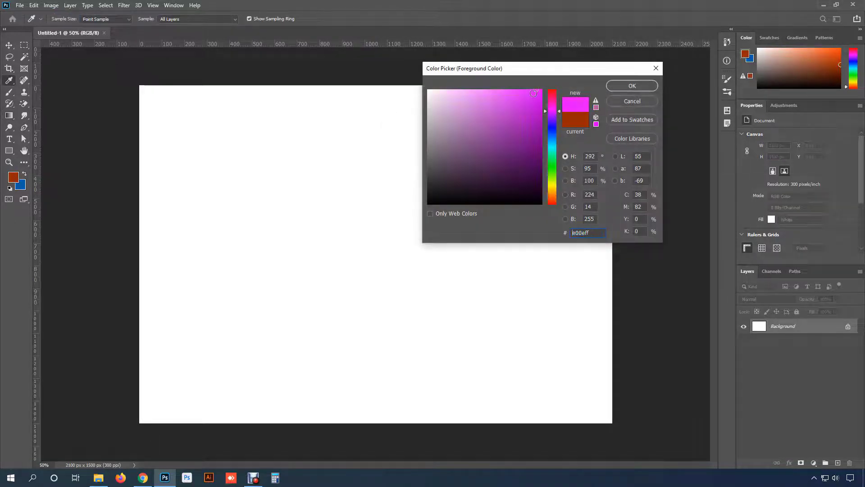
pyautogui.click(631, 85)
pyautogui.press('g')
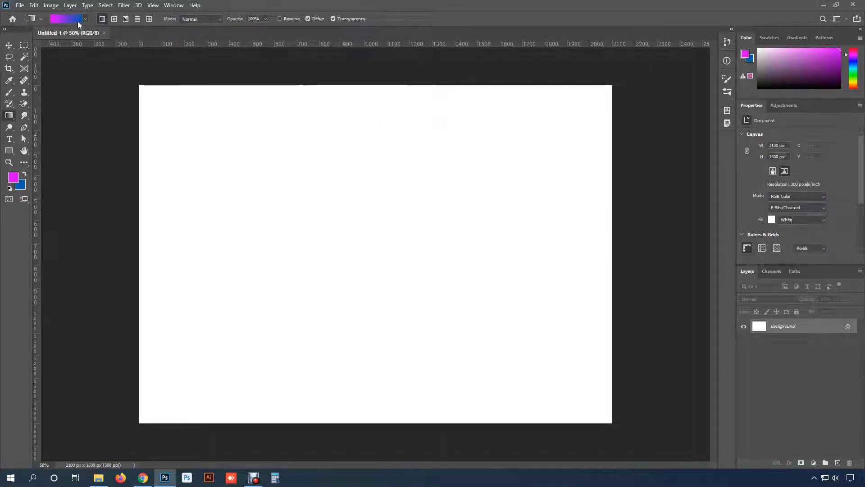
# - Set the background colour to bright yellow as the gradient's second colour
pyautogui.click(21, 187)
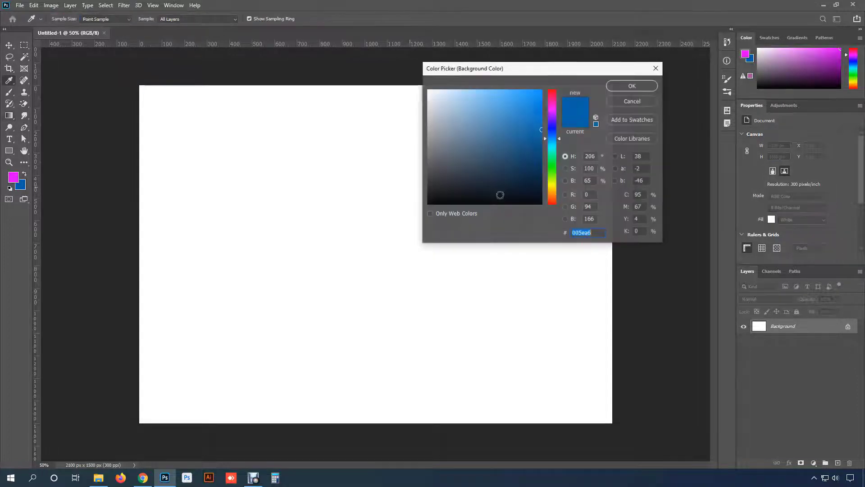
pyautogui.click(553, 182)
pyautogui.click(631, 85)
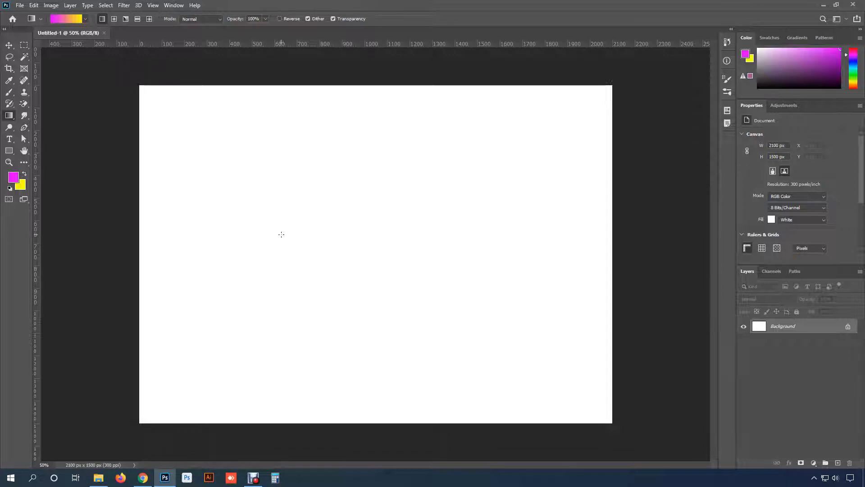
# - Try the magenta-to-yellow linear gradient across the whole canvas and within a rectangular selection, undoing both fills and removing the selection
pyautogui.moveTo(308, 234); pyautogui.dragTo(422, 230)
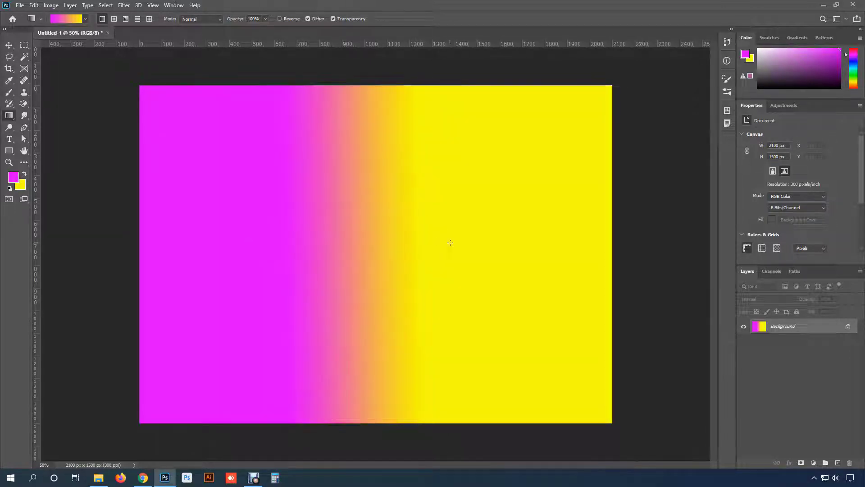
pyautogui.hotkey('ctrl', 'z')
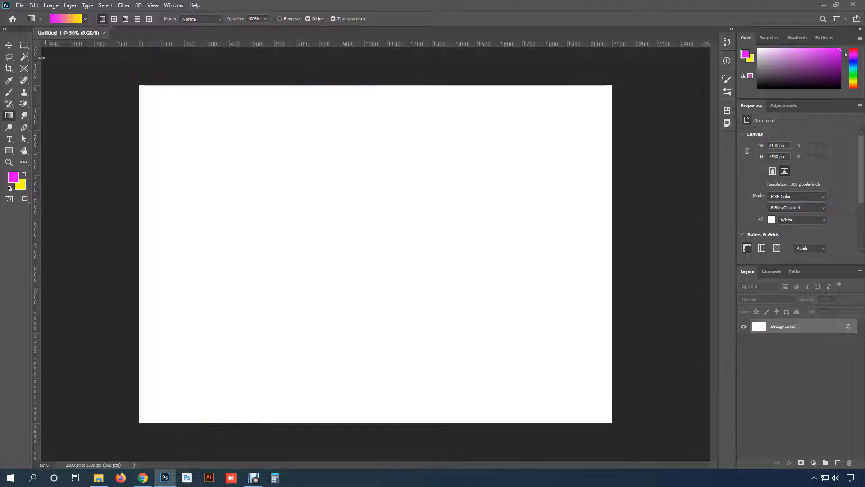
pyautogui.click(28, 45)
pyautogui.moveTo(277, 171); pyautogui.dragTo(454, 261)
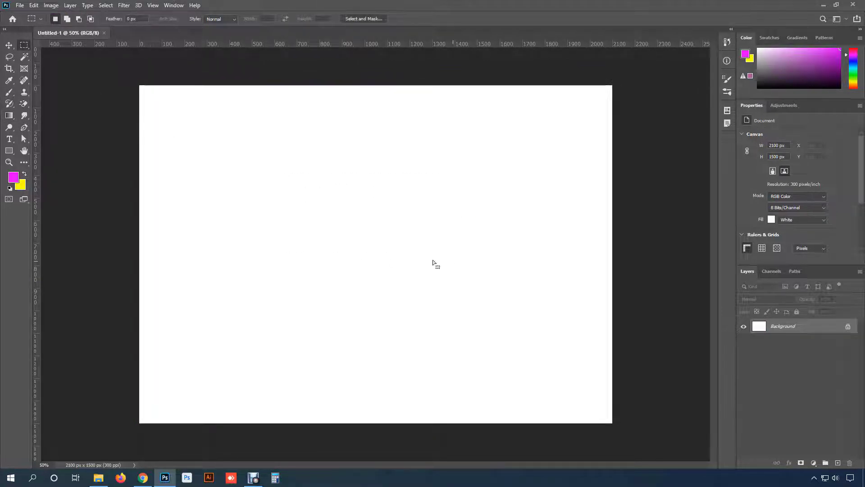
pyautogui.click(9, 116)
pyautogui.moveTo(314, 221); pyautogui.dragTo(396, 221)
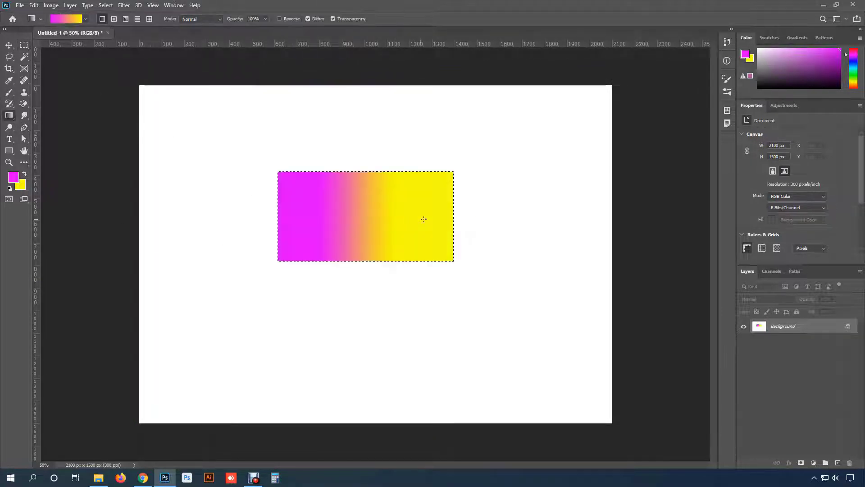
pyautogui.hotkey('ctrl', 'z')
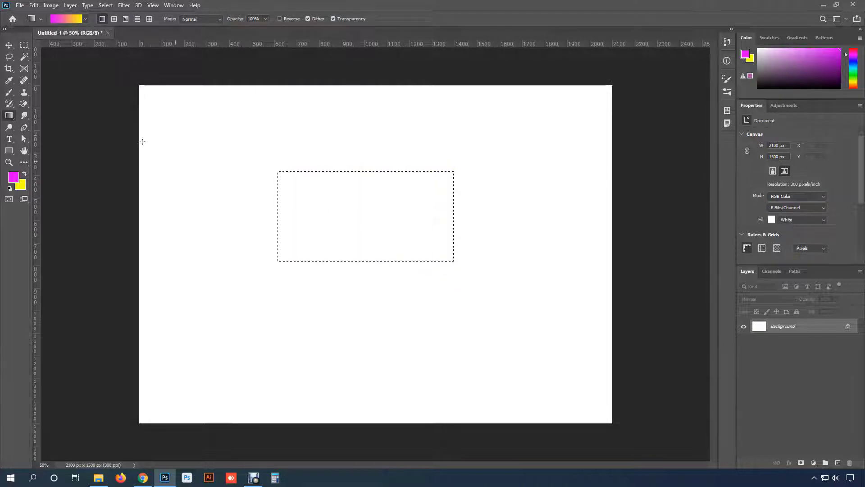
pyautogui.hotkey('ctrl', 'd')
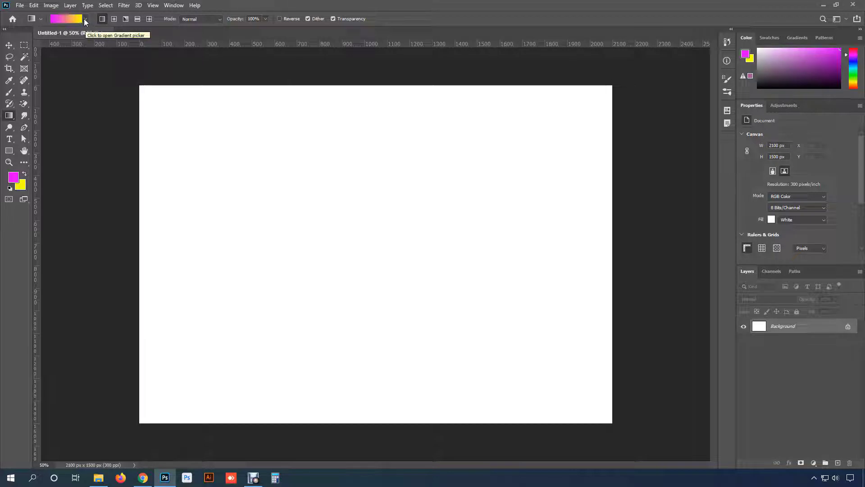
# - Browse the Basics, Blues and Purples gradient presets in an enlarged picker and choose Purple_21
pyautogui.click(85, 21)
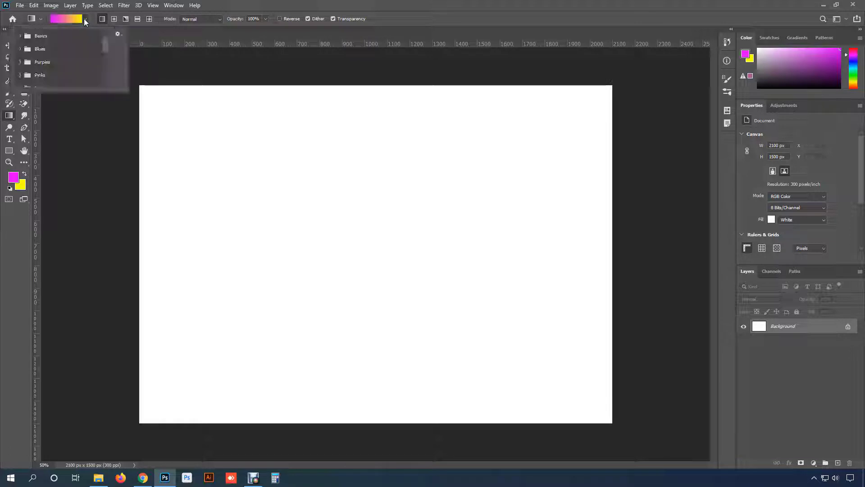
pyautogui.moveTo(126, 88); pyautogui.dragTo(128, 215)
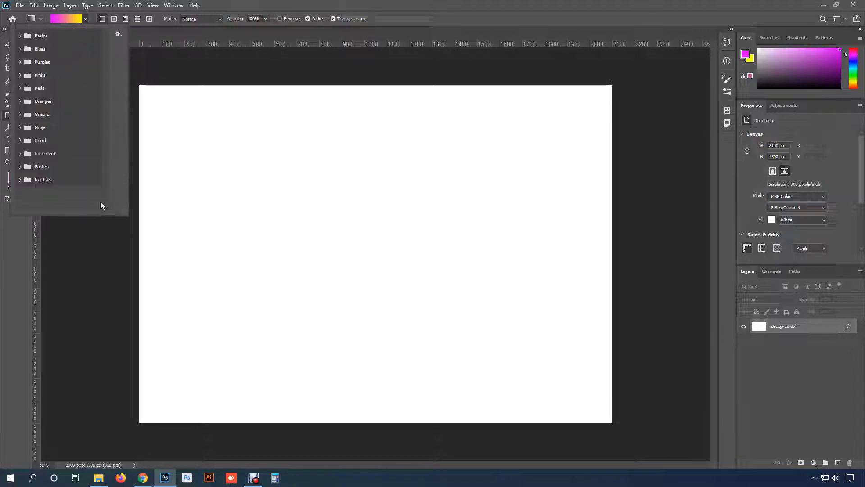
pyautogui.click(21, 36)
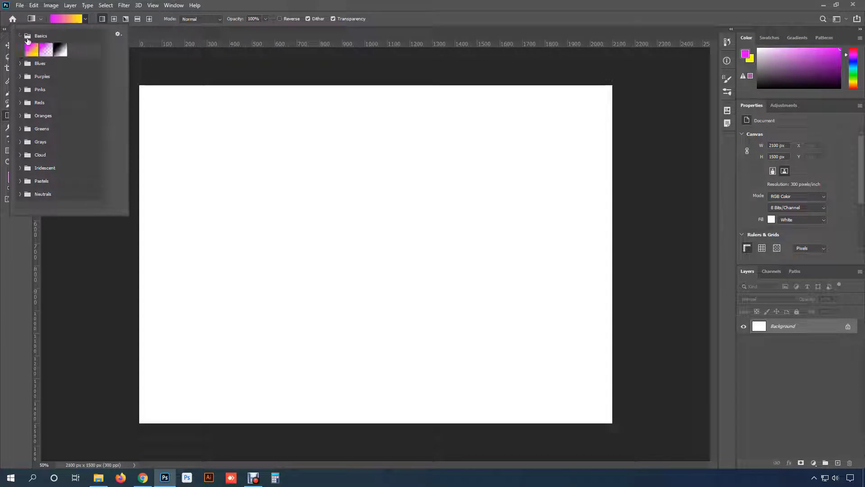
pyautogui.click(20, 64)
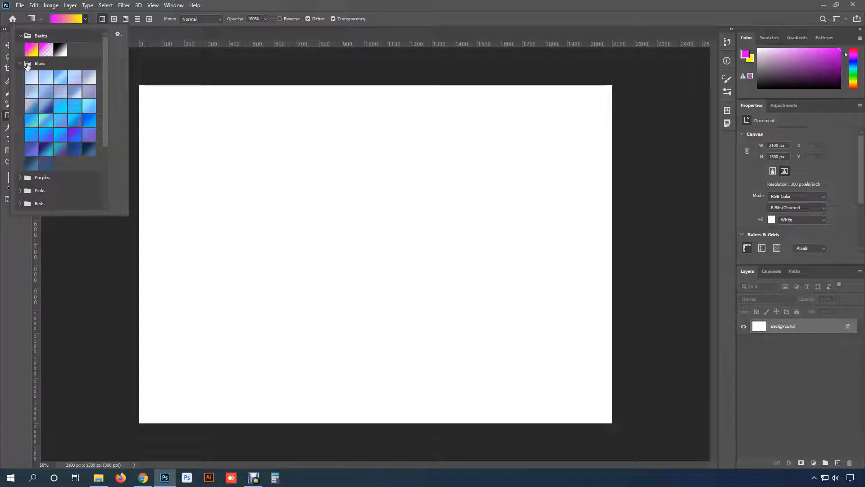
pyautogui.scroll(-2, 47, 108)
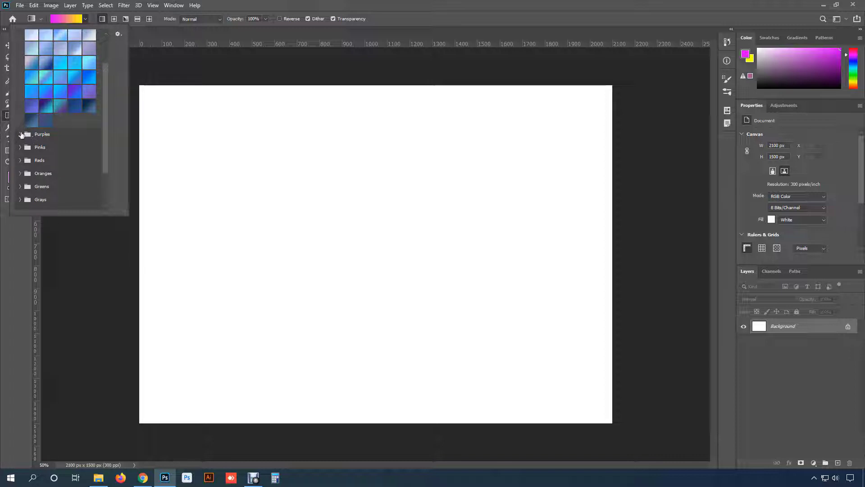
pyautogui.click(20, 134)
pyautogui.scroll(-2, 54, 168)
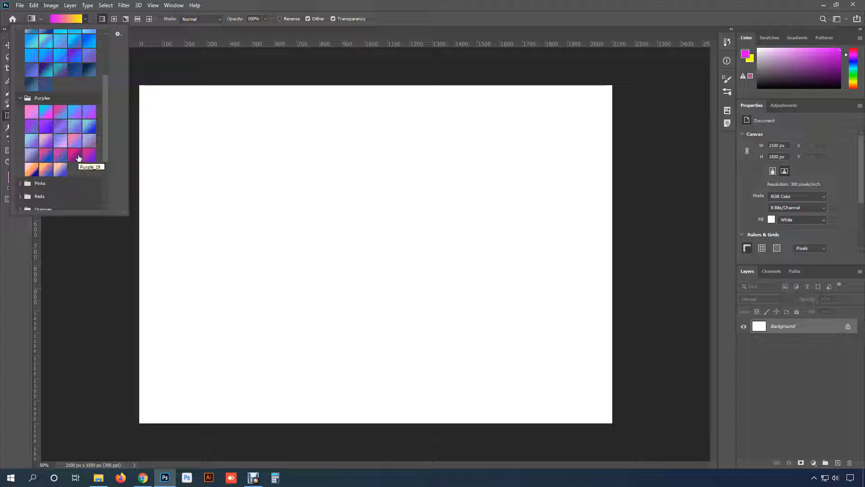
pyautogui.click(30, 173)
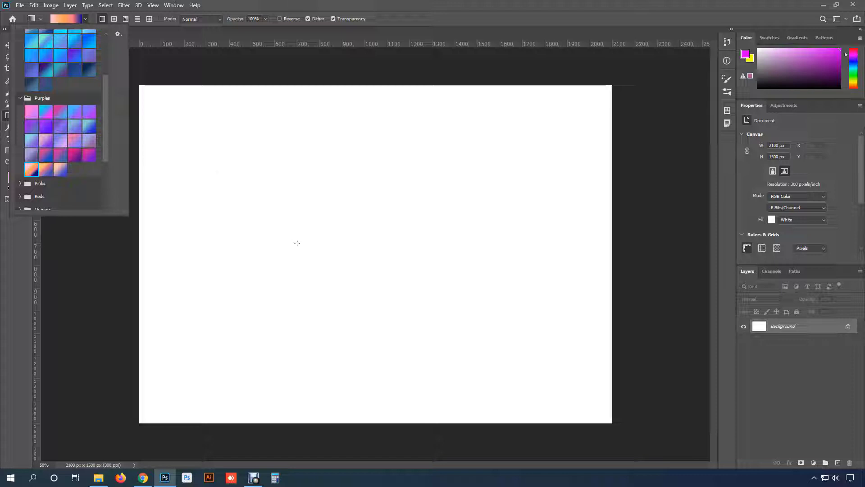
# - Try a horizontal linear Purple_21 gradient across the middle of the canvas and undo it
pyautogui.moveTo(253, 241); pyautogui.dragTo(474, 231)
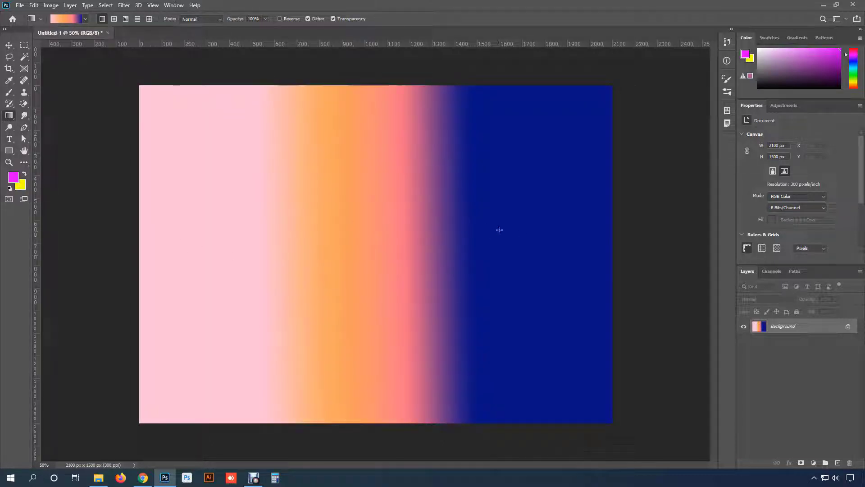
pyautogui.hotkey('ctrl', 'z')
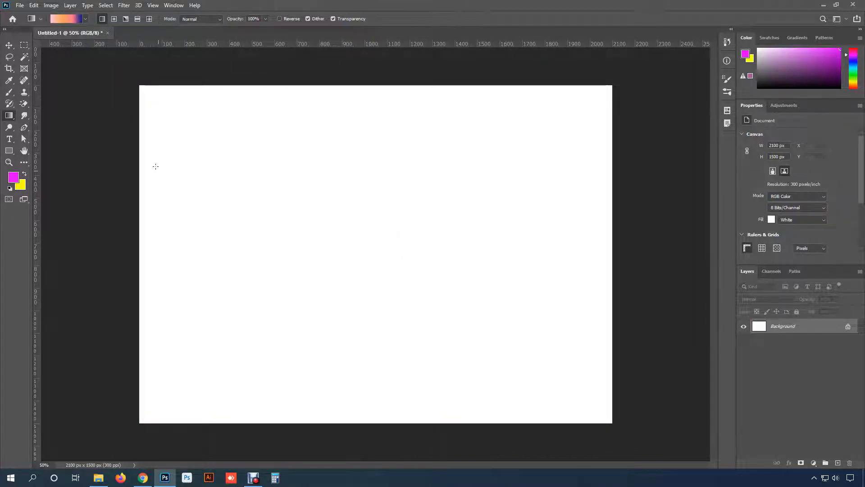
# - Open the Gradient Editor for the Purple_21 gradient and move its window clear of the canvas centre
pyautogui.click(64, 20)
pyautogui.moveTo(362, 72); pyautogui.dragTo(480, 63)
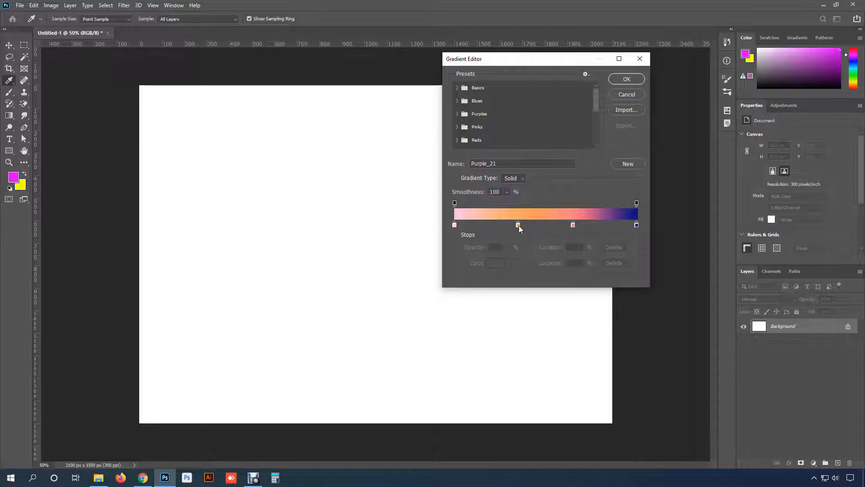
# - Add three magenta colour stops to the gradient at about 15%, 49% and 81%
pyautogui.click(481, 225)
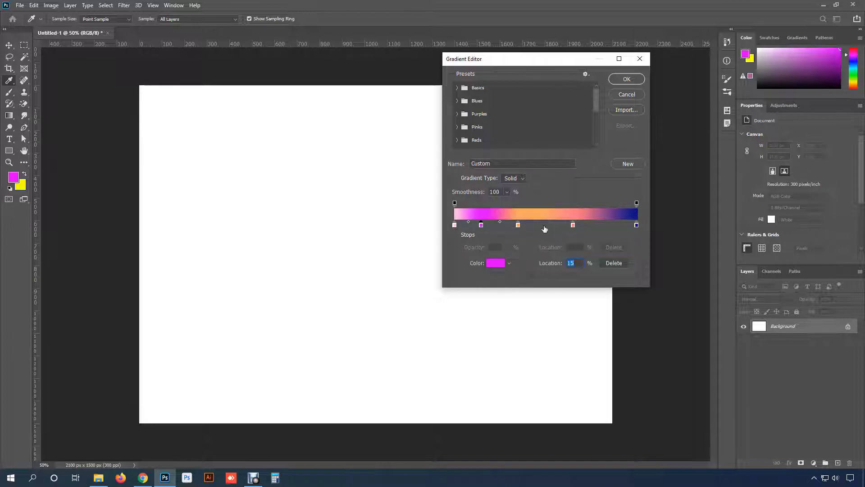
pyautogui.click(544, 226)
pyautogui.click(602, 227)
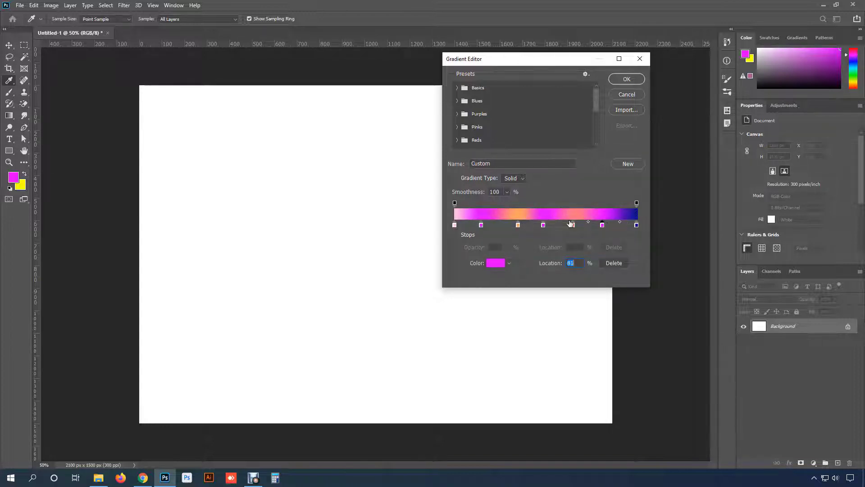
# - Remove the orange and salmon colour stops from the gradient
pyautogui.click(518, 225)
pyautogui.moveTo(517, 224); pyautogui.dragTo(518, 246)
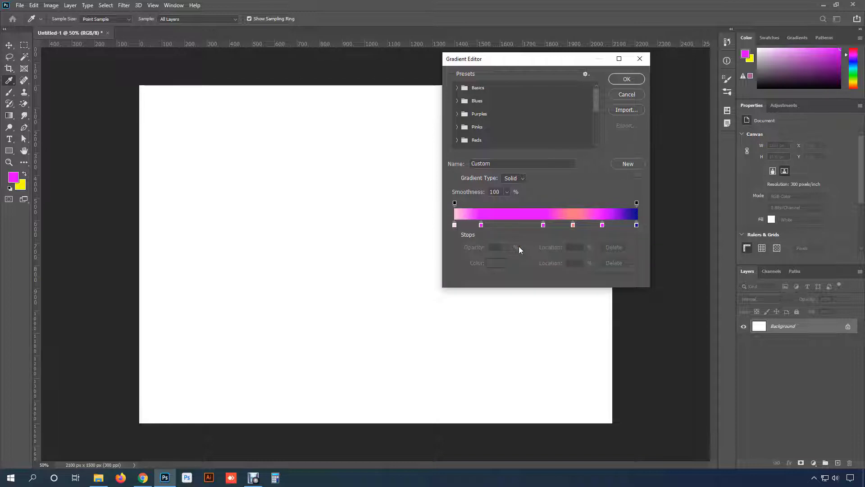
pyautogui.click(573, 225)
pyautogui.click(613, 263)
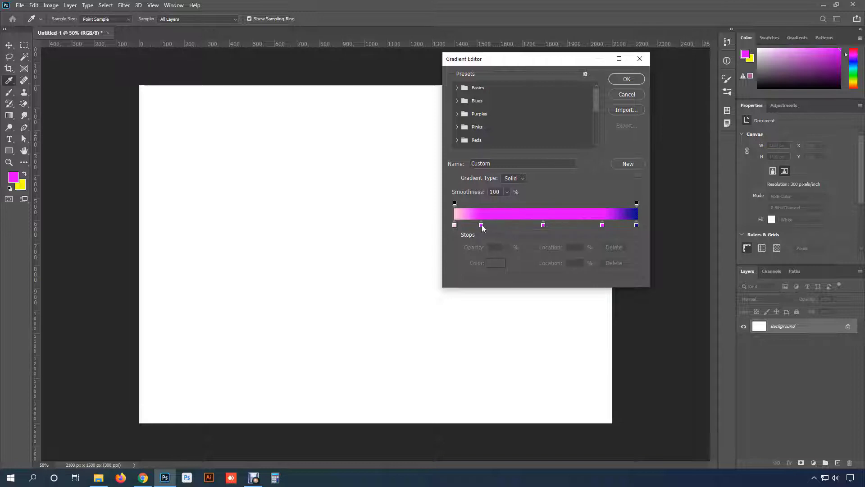
# - Move the first magenta stop to 24% and recolour it bright yellow, about e4ff00
pyautogui.moveTo(482, 225); pyautogui.dragTo(498, 225)
pyautogui.click(543, 224)
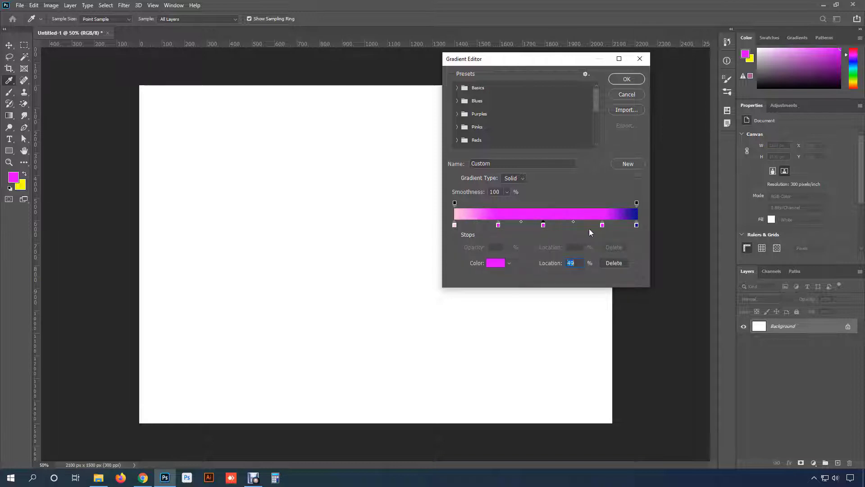
pyautogui.click(499, 225)
pyautogui.click(495, 262)
pyautogui.click(544, 181)
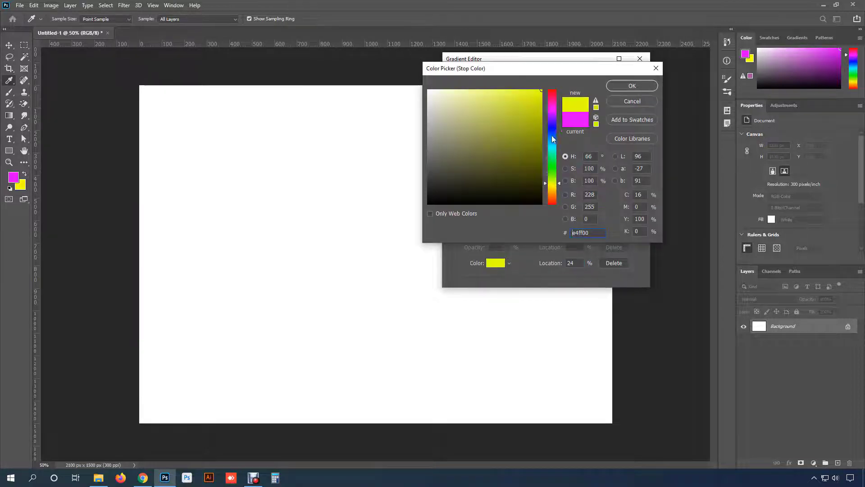
pyautogui.click(637, 88)
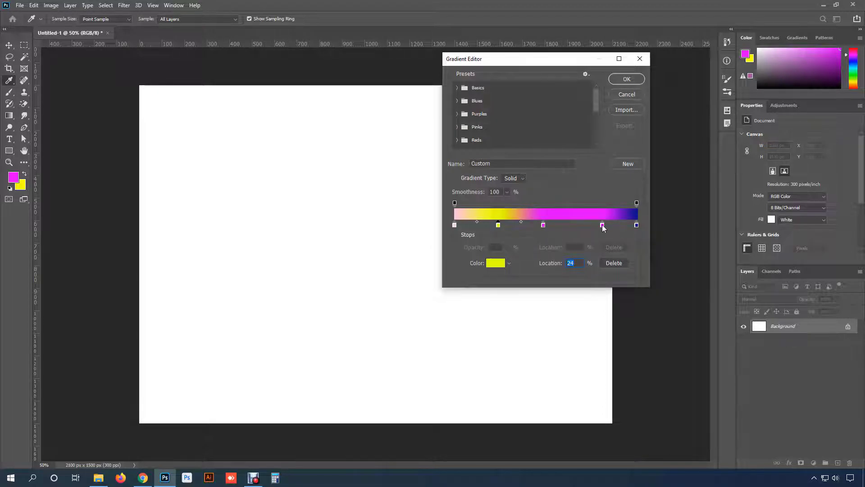
# - Move the last magenta stop to 74% and recolour it dark green, then shift the middle magenta stop slightly left and accept the gradient
pyautogui.moveTo(602, 225); pyautogui.dragTo(590, 225)
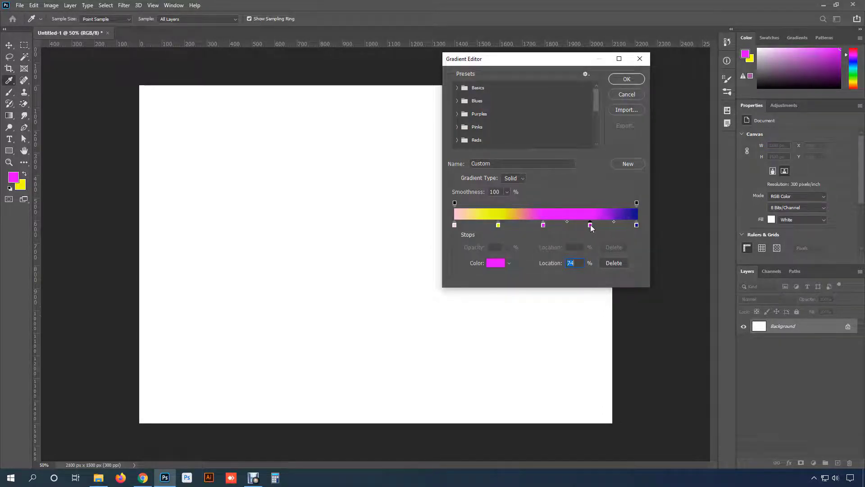
pyautogui.click(496, 264)
pyautogui.moveTo(552, 190); pyautogui.dragTo(552, 133)
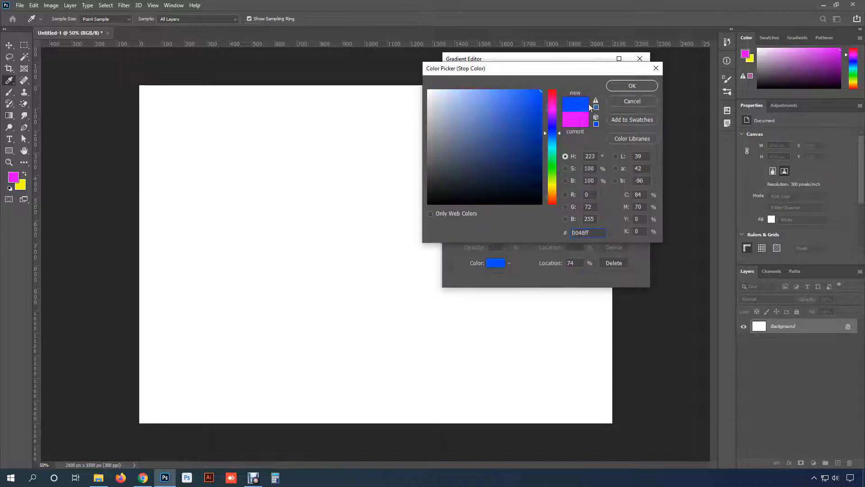
pyautogui.click(552, 165)
pyautogui.click(541, 148)
pyautogui.click(620, 88)
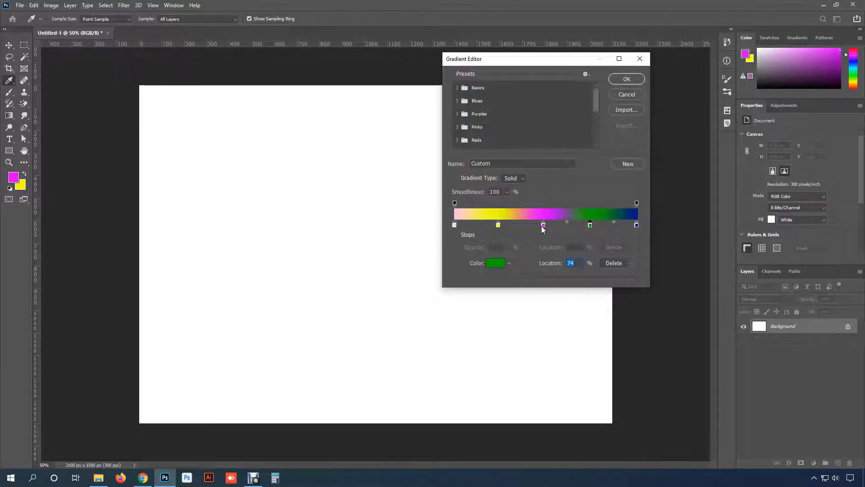
pyautogui.moveTo(543, 225); pyautogui.dragTo(537, 226)
pyautogui.click(626, 83)
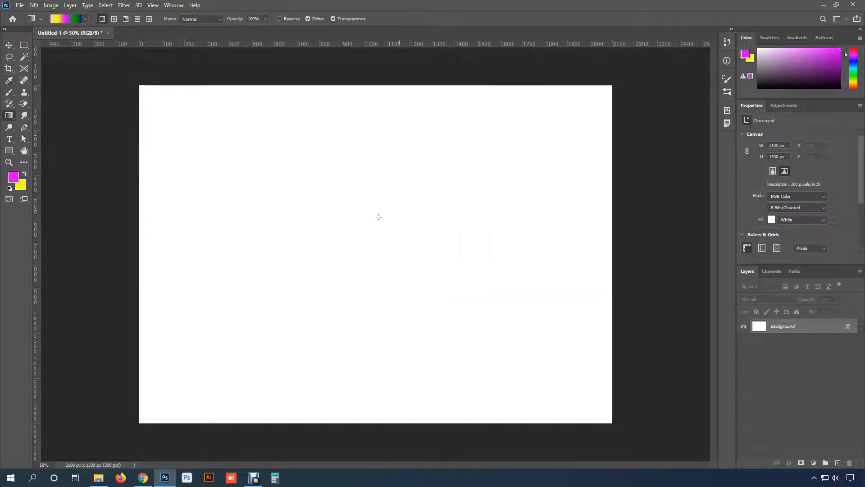
# - Apply the custom linear gradient horizontally from left to right, trying a short span and ending with one across most of the canvas
pyautogui.moveTo(256, 228); pyautogui.dragTo(443, 226)
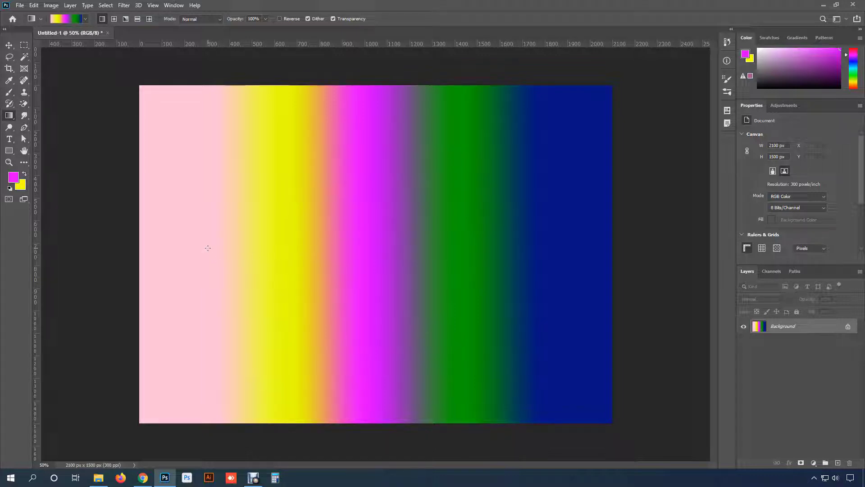
pyautogui.moveTo(207, 247); pyautogui.dragTo(290, 247)
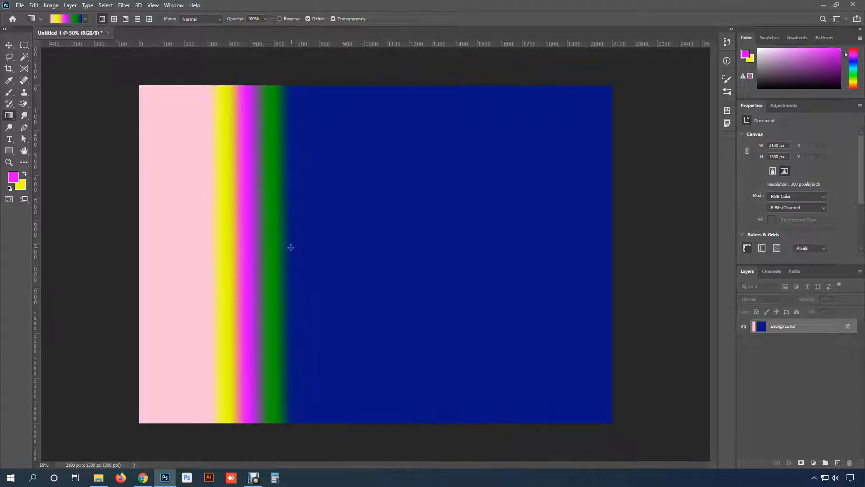
pyautogui.moveTo(213, 245); pyautogui.dragTo(560, 244)
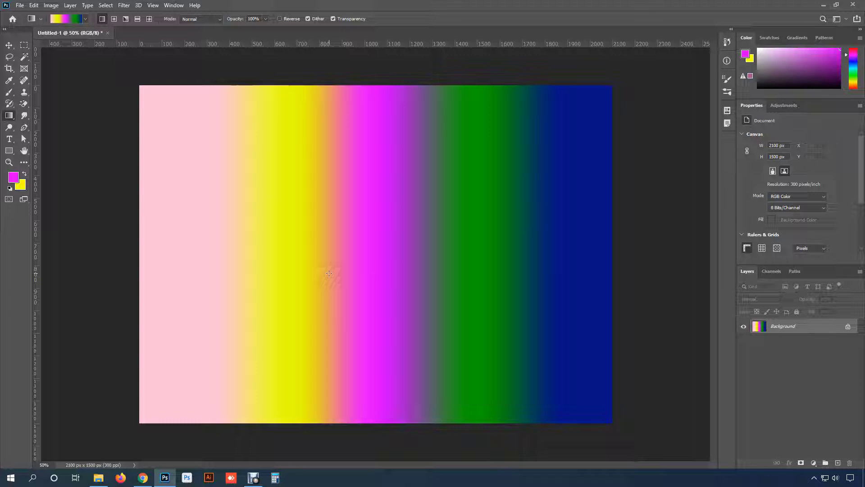
# - Add an opacity stop at 48% with 55% opacity above the realigned magenta stop and accept the gradient
pyautogui.click(62, 19)
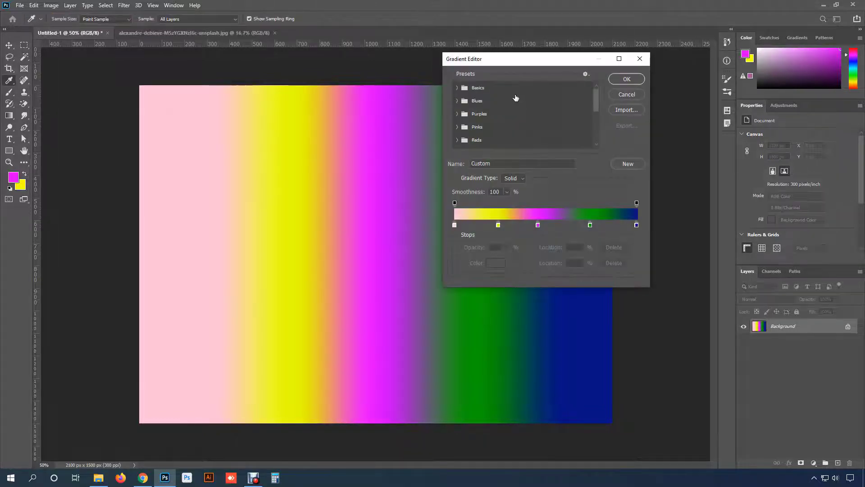
pyautogui.click(454, 203)
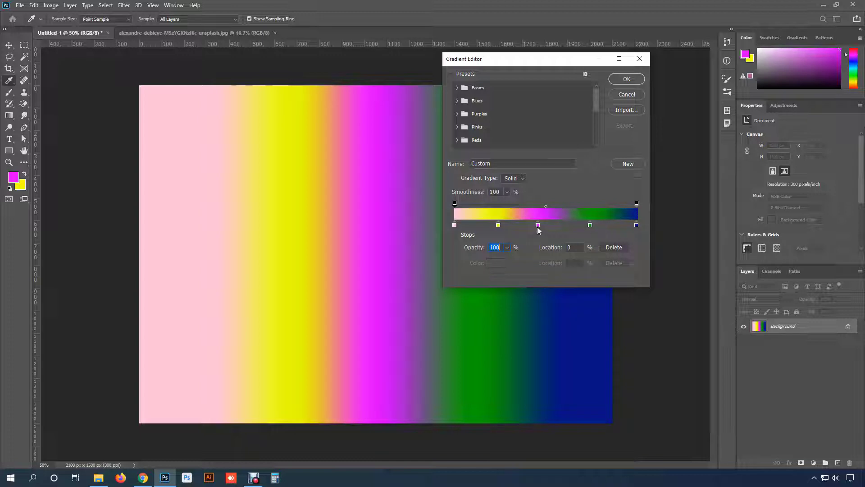
pyautogui.moveTo(538, 225); pyautogui.dragTo(542, 225)
pyautogui.click(541, 206)
pyautogui.moveTo(540, 204); pyautogui.dragTo(542, 205)
pyautogui.click(506, 247)
pyautogui.moveTo(494, 259); pyautogui.dragTo(487, 258)
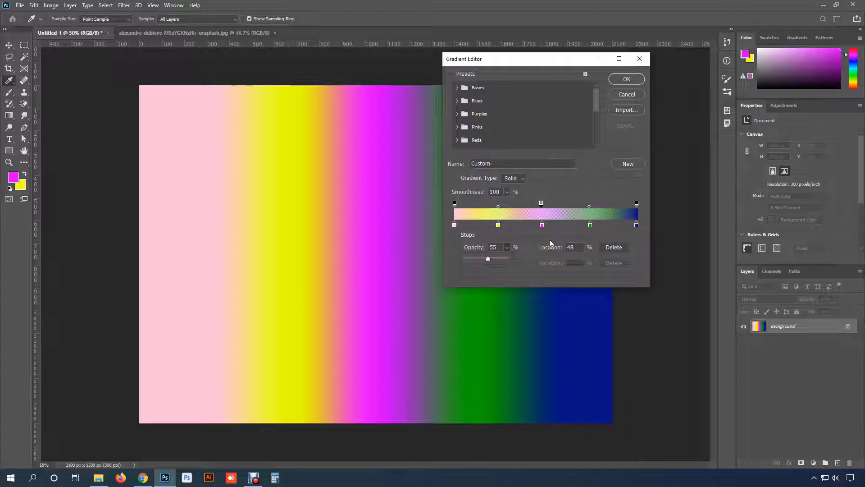
pyautogui.click(627, 78)
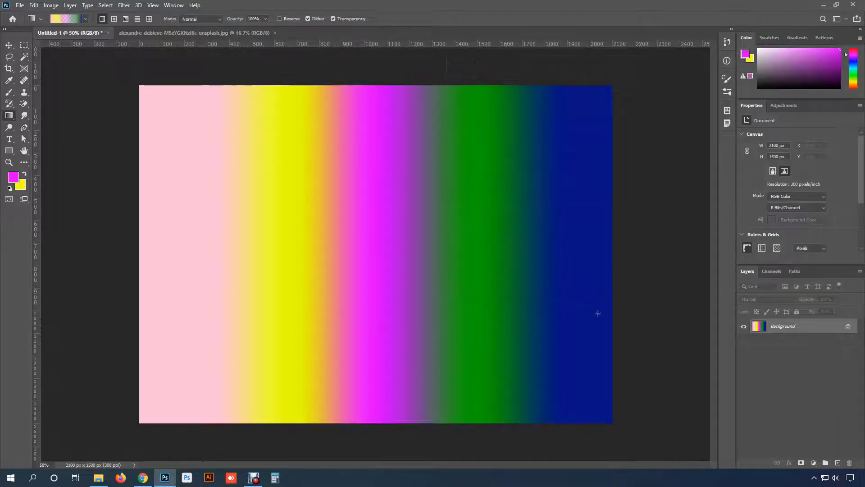
# - Try the semi-transparent linear gradient from top to bottom on the flower photo and undo it
pyautogui.click(211, 33)
pyautogui.moveTo(361, 88); pyautogui.dragTo(369, 401)
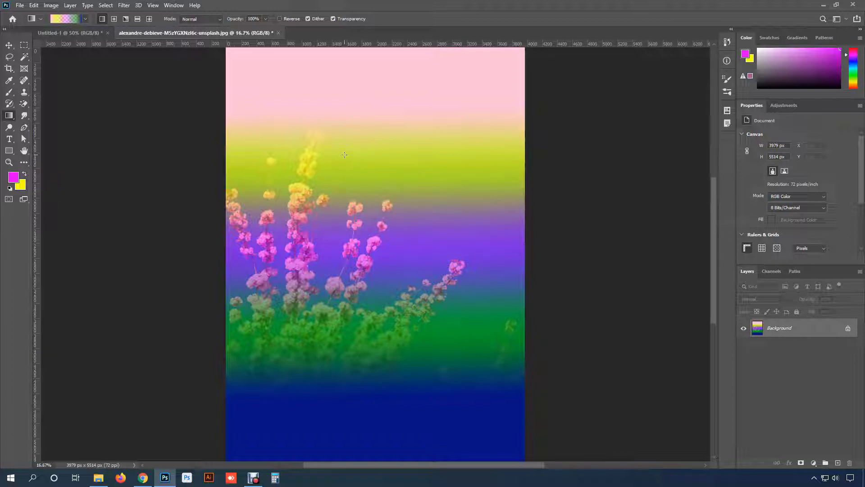
pyautogui.hotkey('ctrl', 'z')
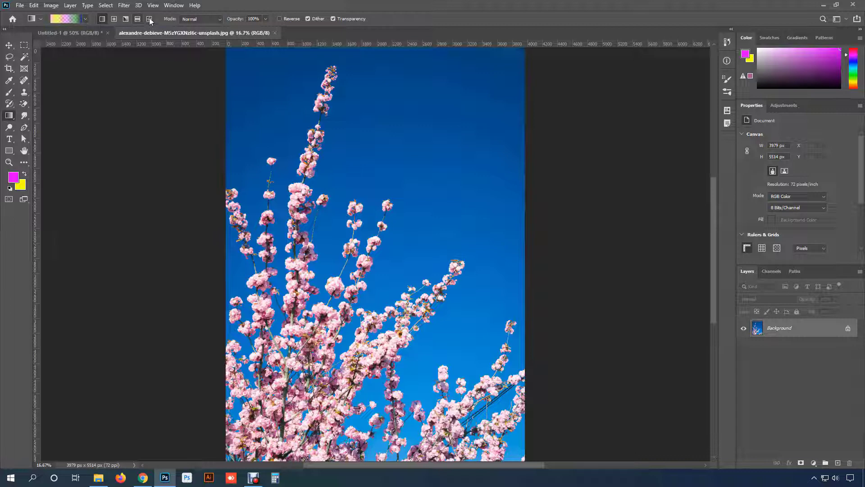
# - Apply the linear gradient from left to right on the Untitled-1 canvas, then try it vertically and undo that fill
pyautogui.click(88, 33)
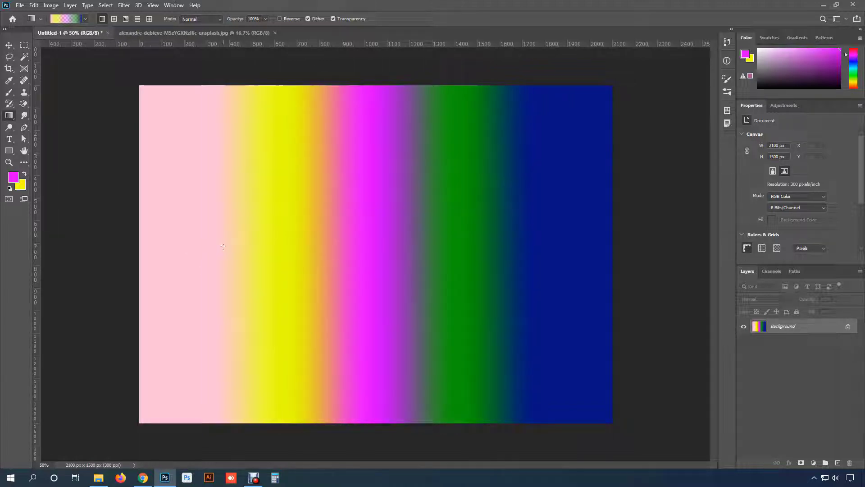
pyautogui.moveTo(226, 246); pyautogui.dragTo(520, 246)
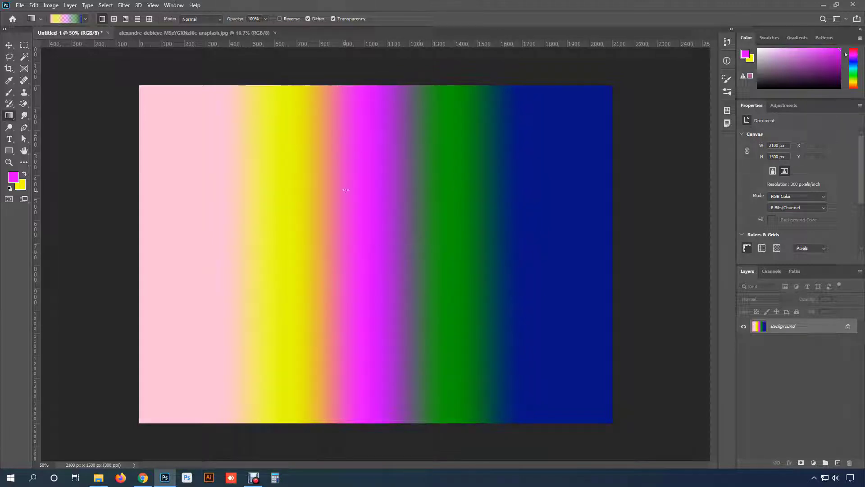
pyautogui.moveTo(350, 155); pyautogui.dragTo(351, 314)
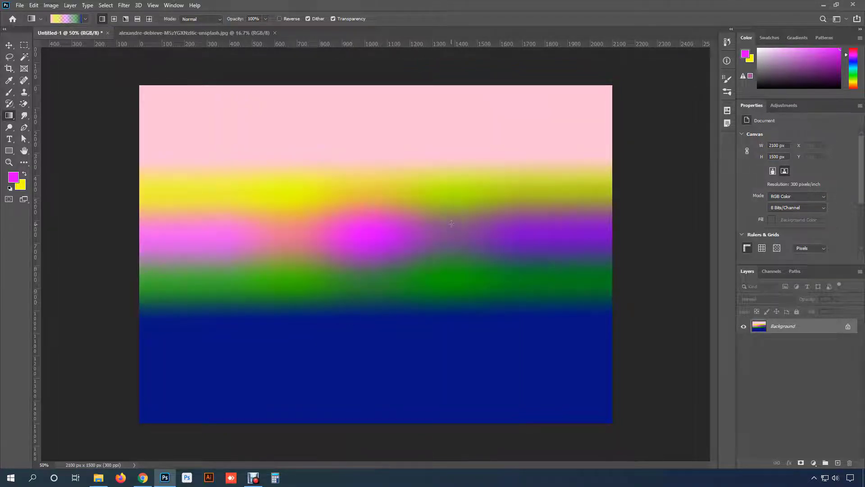
pyautogui.hotkey('ctrl', 'z')
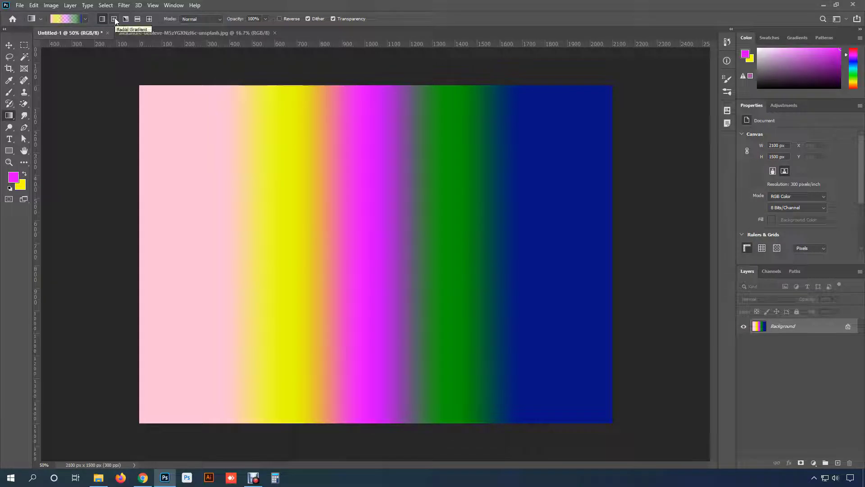
# - Apply two Radial gradients, one from the canvas centre and one from its upper-left area
pyautogui.click(114, 20)
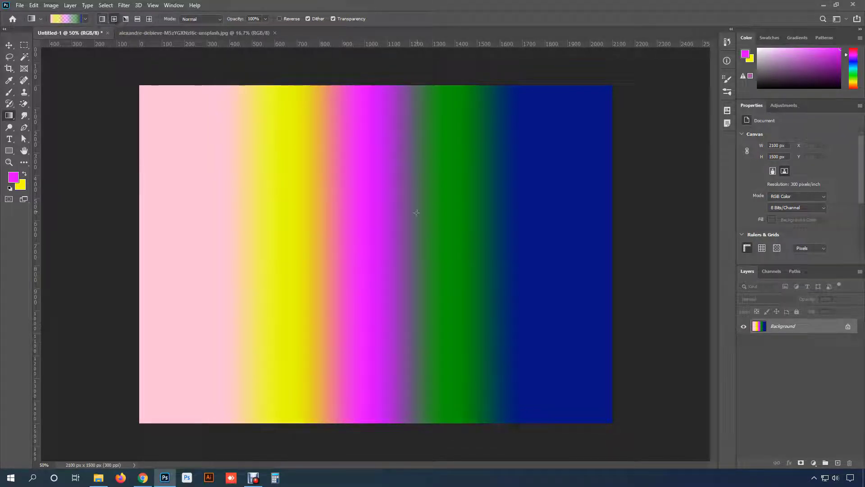
pyautogui.moveTo(367, 239); pyautogui.dragTo(430, 281)
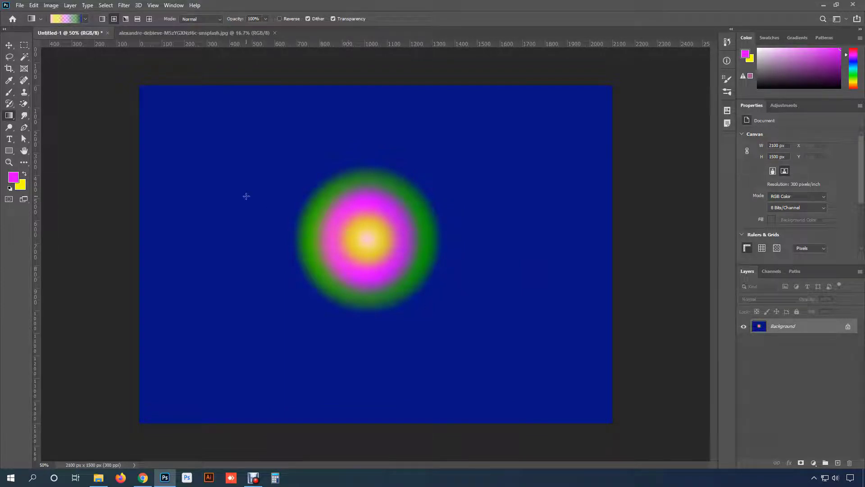
pyautogui.moveTo(246, 196); pyautogui.dragTo(296, 276)
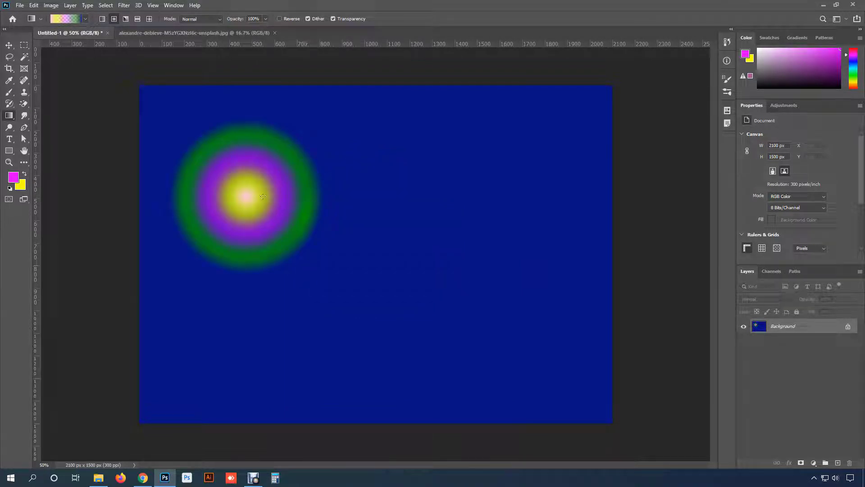
# - Apply several Angle gradients from points around the canvas centre in different directions
pyautogui.click(126, 20)
pyautogui.moveTo(401, 223); pyautogui.dragTo(490, 182)
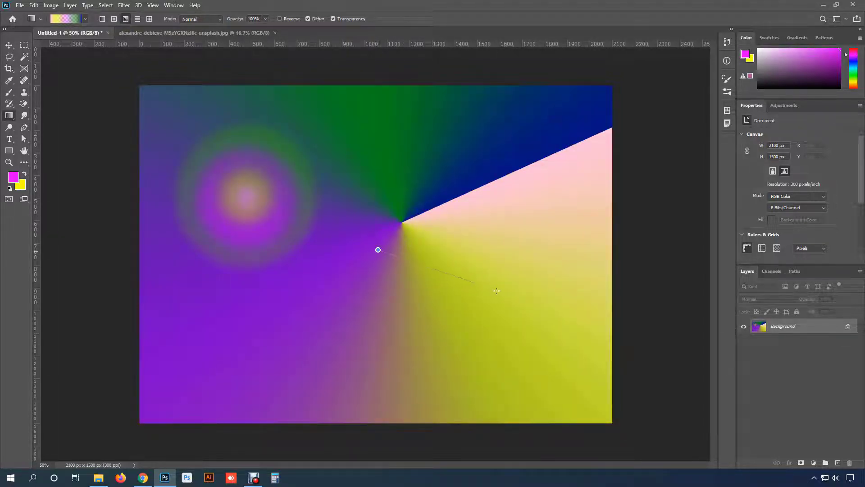
pyautogui.moveTo(378, 249); pyautogui.dragTo(444, 270)
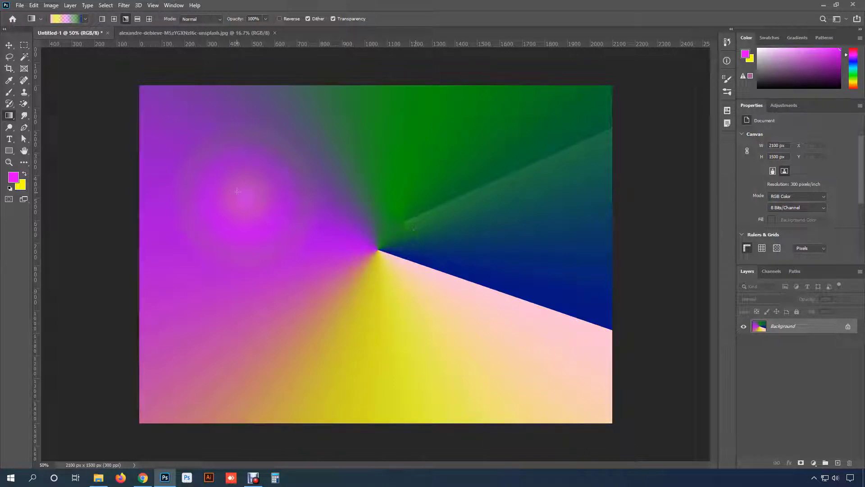
pyautogui.moveTo(325, 224); pyautogui.dragTo(353, 279)
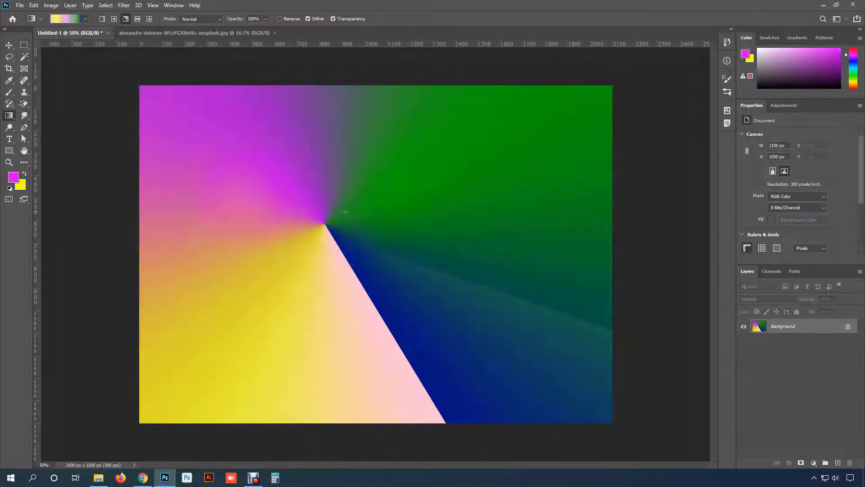
pyautogui.moveTo(372, 220); pyautogui.dragTo(427, 300)
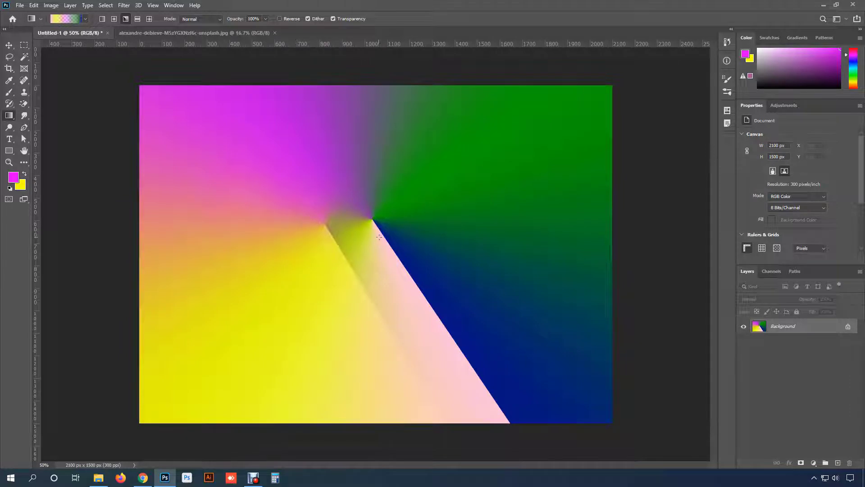
# - Remove the middle opacity stop from the gradient and accept the change
pyautogui.click(66, 19)
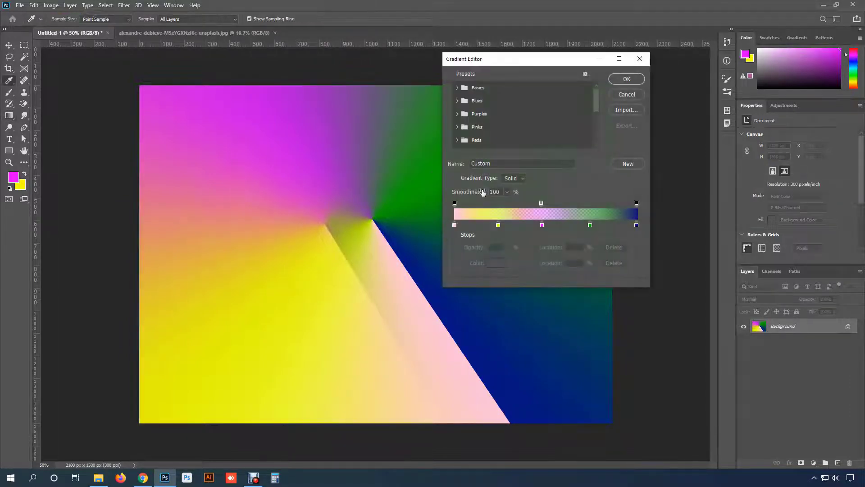
pyautogui.moveTo(541, 203); pyautogui.dragTo(545, 179)
pyautogui.click(626, 79)
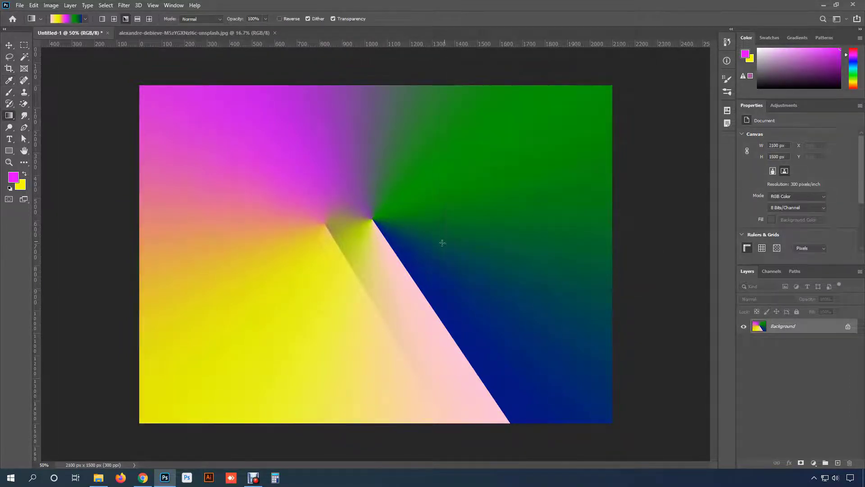
# - Redraw the fully opaque Angle gradient from different points, ending with one from the canvas centre toward the lower right
pyautogui.moveTo(415, 252); pyautogui.dragTo(456, 288)
pyautogui.moveTo(305, 203); pyautogui.dragTo(291, 220)
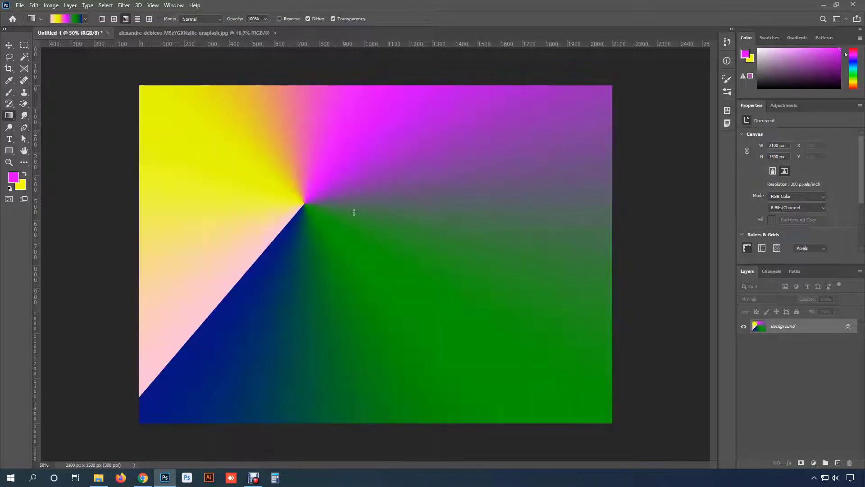
pyautogui.moveTo(366, 223); pyautogui.dragTo(447, 291)
pyautogui.moveTo(366, 240); pyautogui.dragTo(408, 294)
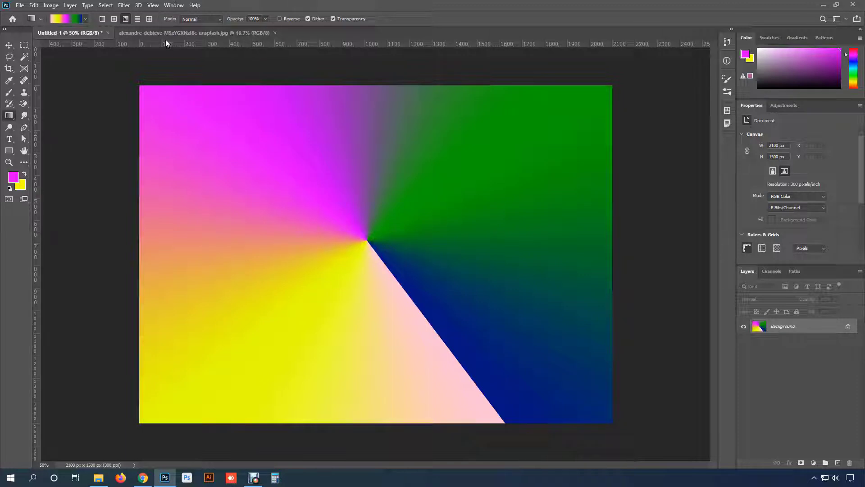
# - Choose the magenta-to-yellow Basics preset and apply it as a short horizontal Reflected gradient near the canvas centre
pyautogui.click(137, 19)
pyautogui.click(85, 19)
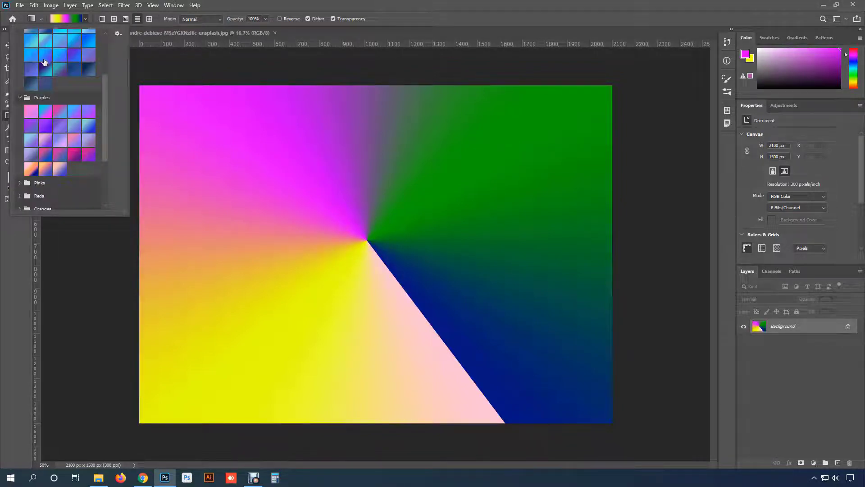
pyautogui.scroll(10, 53, 85)
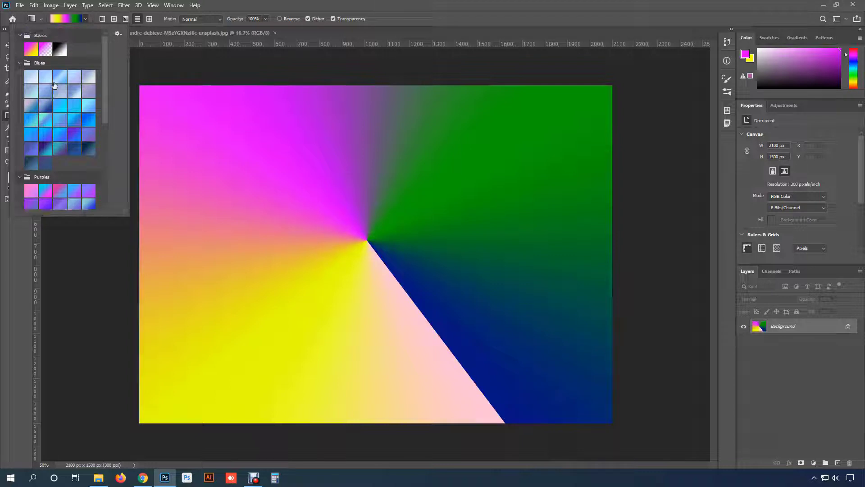
pyautogui.click(31, 50)
pyautogui.click(85, 19)
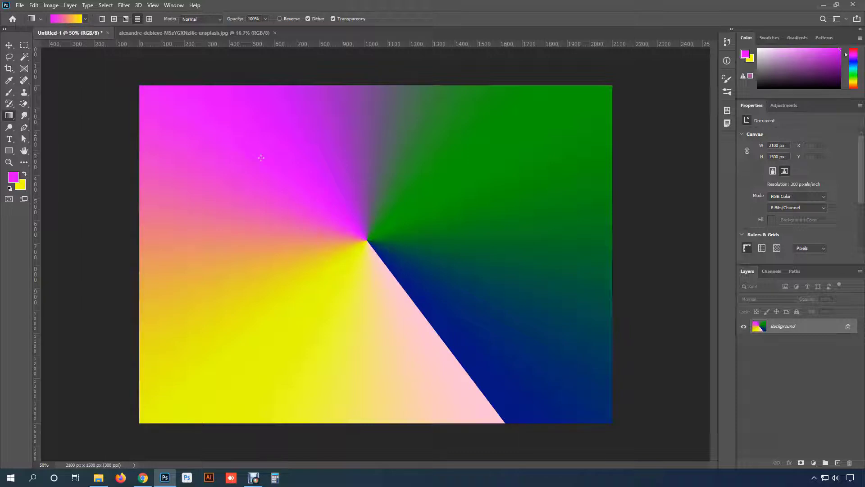
pyautogui.moveTo(334, 243); pyautogui.dragTo(398, 243)
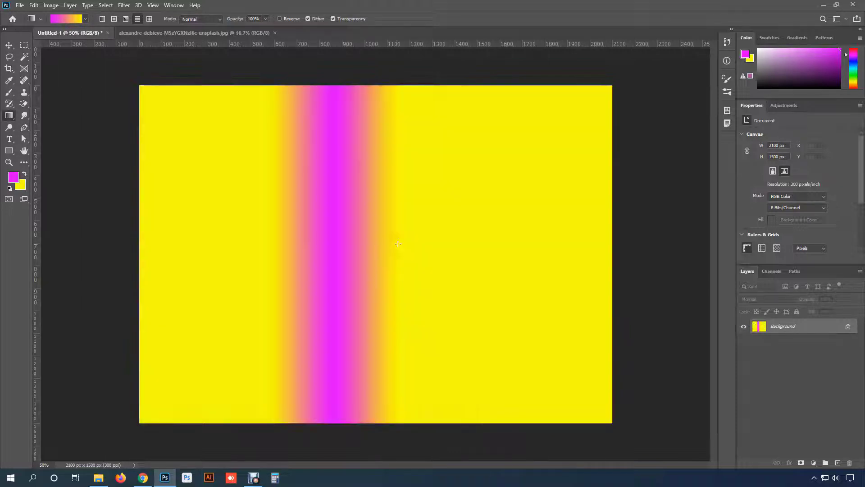
# - Apply the magenta-to-yellow gradient horizontally once as Linear, followed by three Reflected gradients from different starting points left of the canvas centre
pyautogui.click(103, 19)
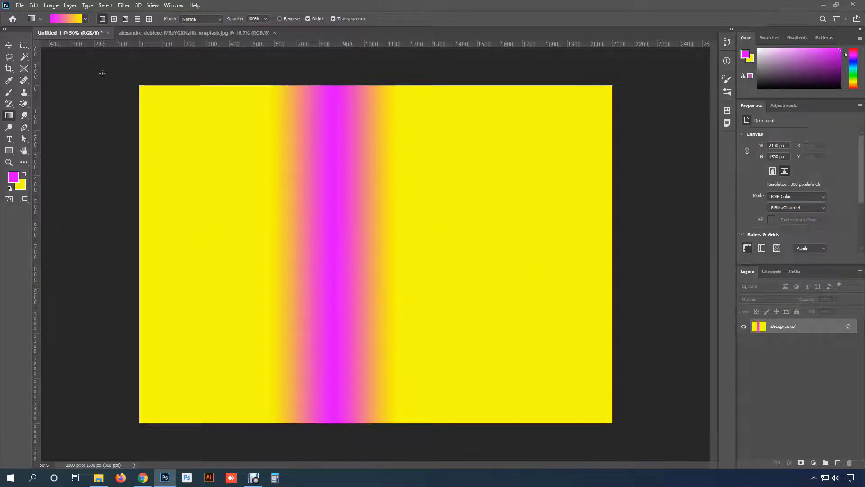
pyautogui.moveTo(265, 236); pyautogui.dragTo(399, 236)
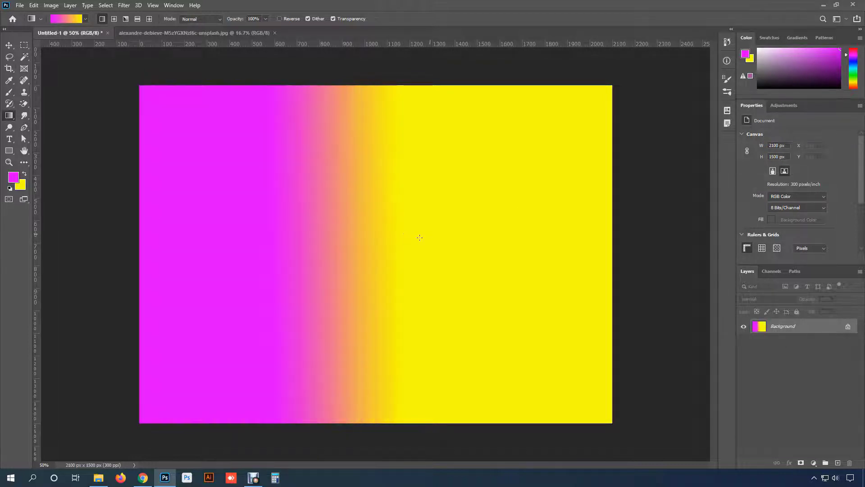
pyautogui.click(137, 19)
pyautogui.moveTo(301, 232); pyautogui.dragTo(484, 235)
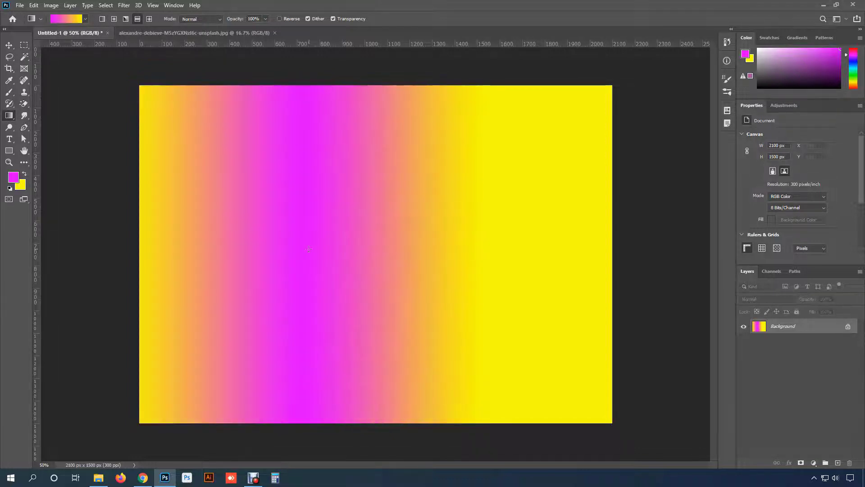
pyautogui.moveTo(287, 254); pyautogui.dragTo(469, 253)
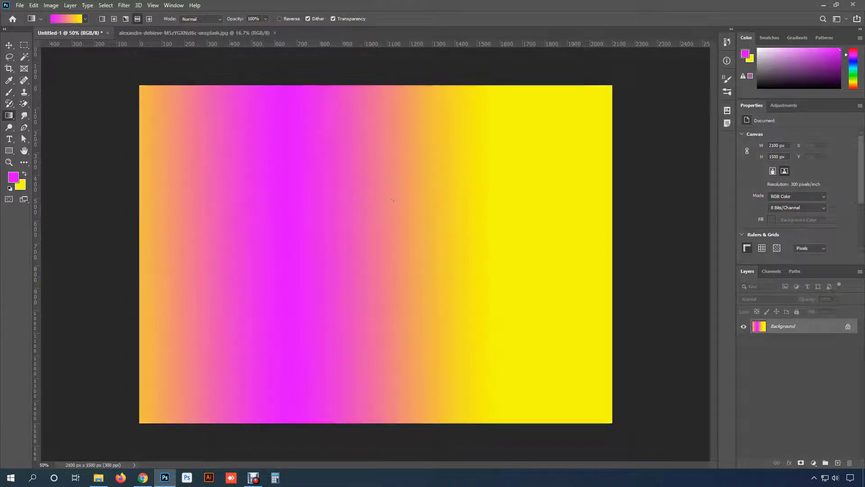
pyautogui.moveTo(322, 262); pyautogui.dragTo(444, 260)
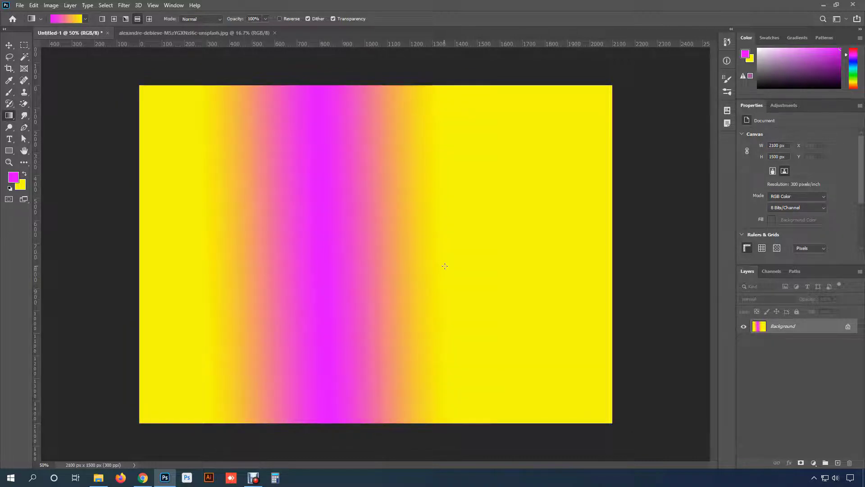
# - Apply Diamond gradients at various canvas points, first in magenta to yellow and repeatedly with the dark purple-to-turquoise Blues preset, ending at the centre
pyautogui.click(149, 19)
pyautogui.moveTo(379, 149); pyautogui.dragTo(347, 191)
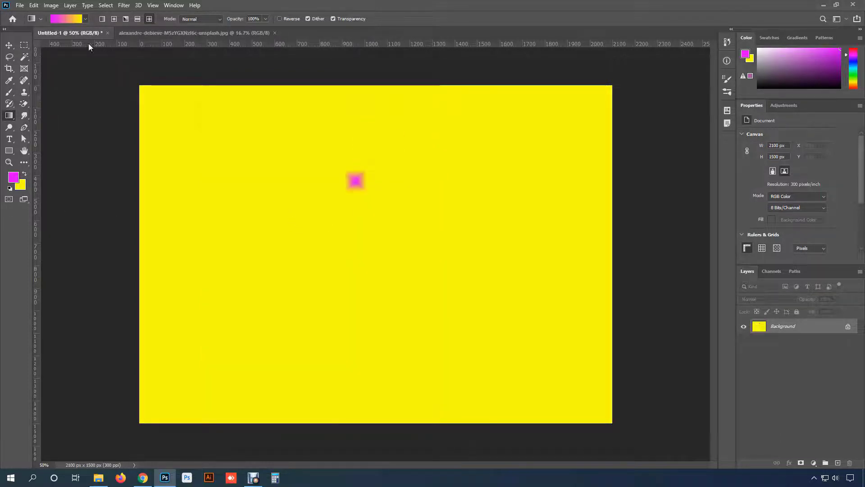
pyautogui.click(85, 19)
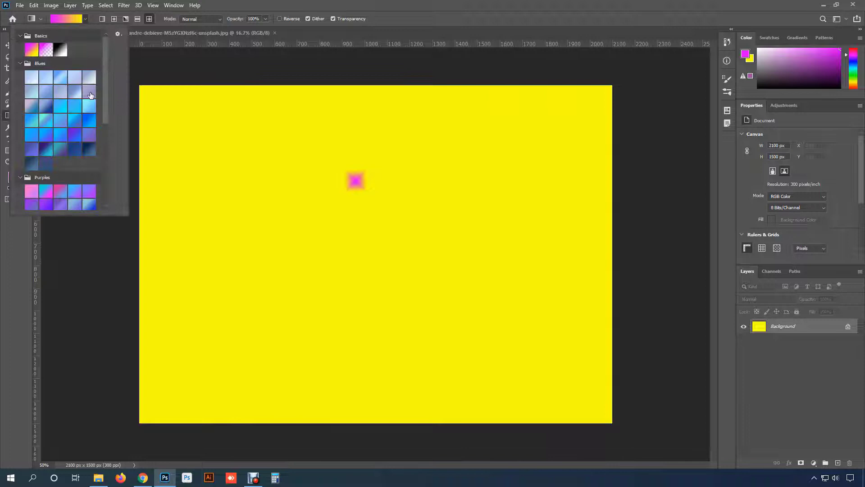
pyautogui.click(47, 151)
pyautogui.moveTo(374, 135); pyautogui.dragTo(421, 171)
pyautogui.moveTo(491, 253); pyautogui.dragTo(475, 276)
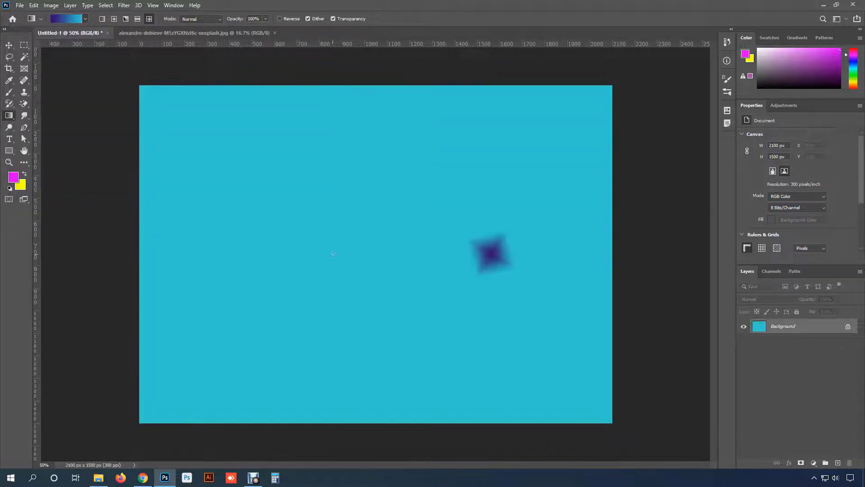
pyautogui.moveTo(270, 202); pyautogui.dragTo(252, 226)
pyautogui.moveTo(330, 157); pyautogui.dragTo(351, 135)
pyautogui.moveTo(425, 174); pyautogui.dragTo(444, 154)
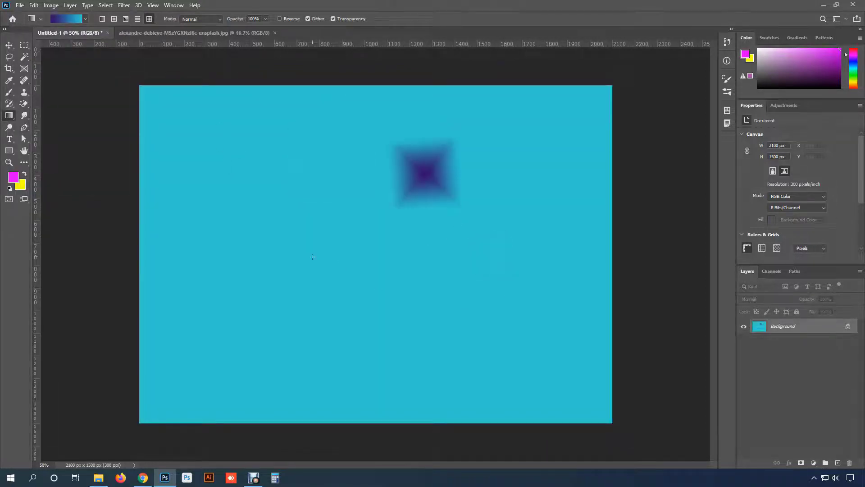
pyautogui.moveTo(385, 230); pyautogui.dragTo(406, 207)
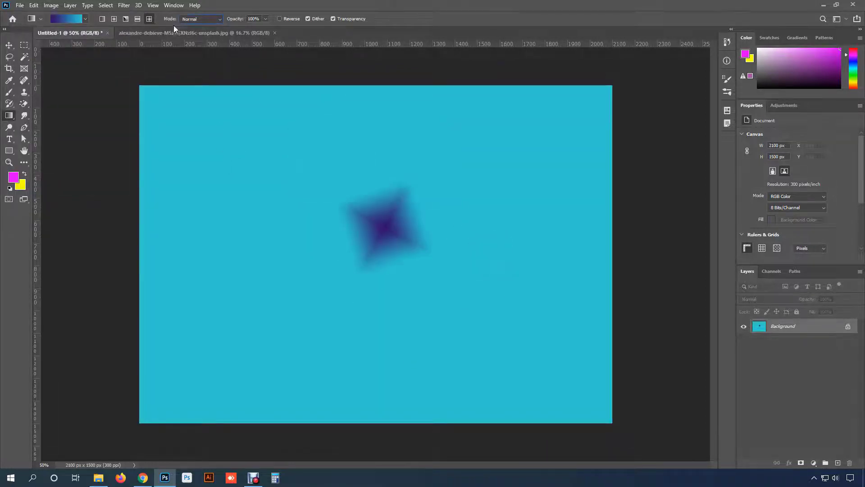
# - Examine the blending modes available for the gradient and keep Normal
pyautogui.click(220, 19)
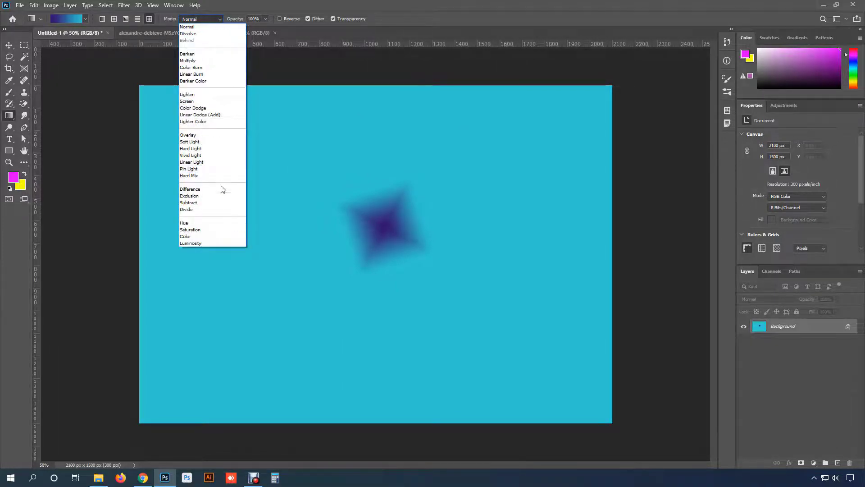
pyautogui.click(205, 27)
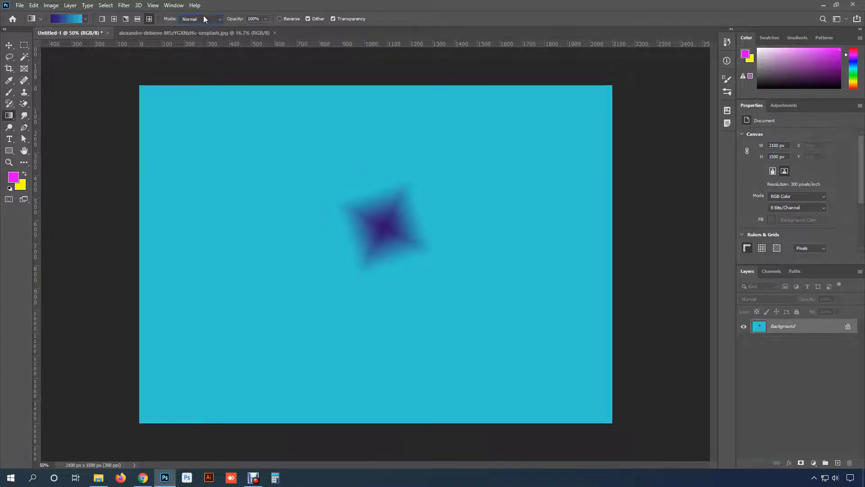
pyautogui.click(204, 18)
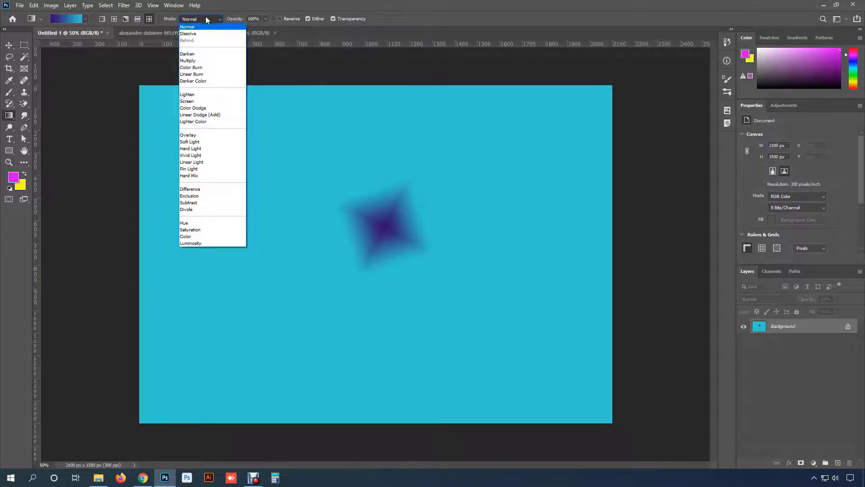
pyautogui.click(206, 19)
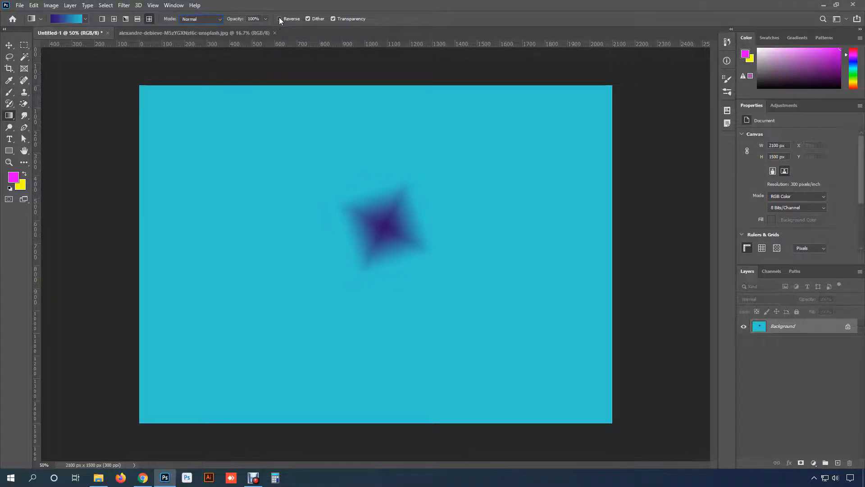
# - Apply a horizontal Linear gradient across the canvas middle, and redraw a shorter one with Reverse turned on
pyautogui.click(105, 19)
pyautogui.moveTo(289, 259); pyautogui.dragTo(439, 258)
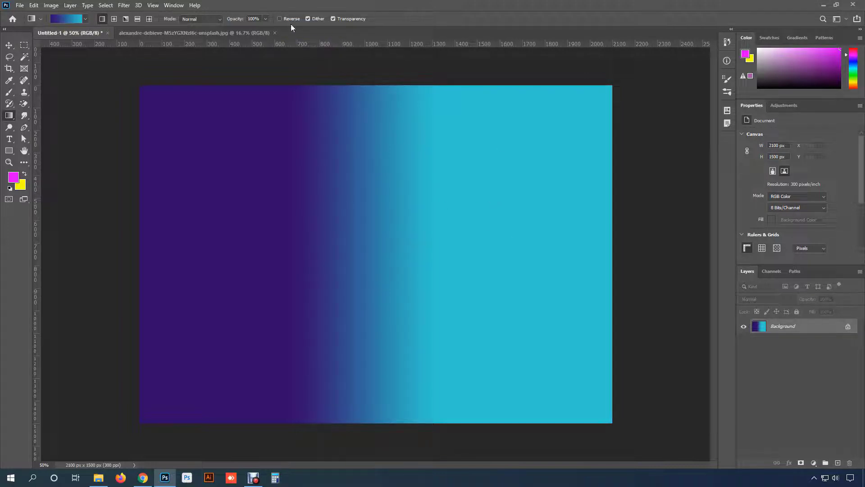
pyautogui.click(279, 19)
pyautogui.moveTo(280, 251); pyautogui.dragTo(335, 253)
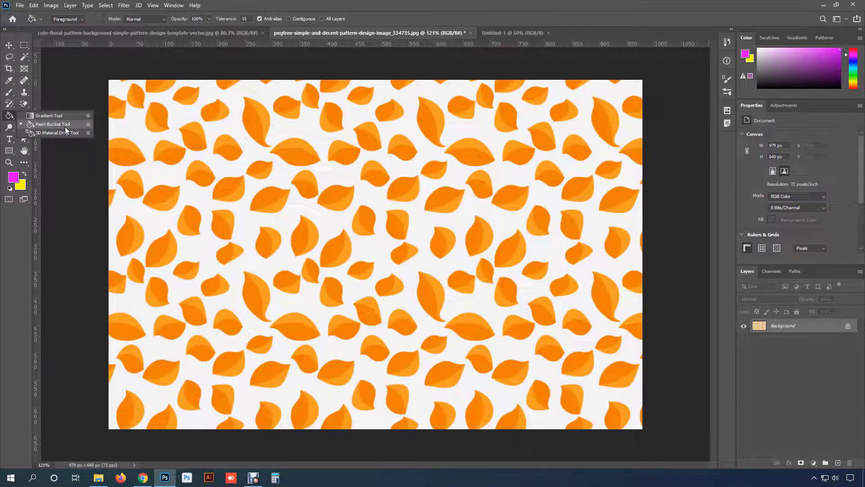
# - Activate the Paint Bucket Tool with Foreground as its fill source
pyautogui.click(65, 126)
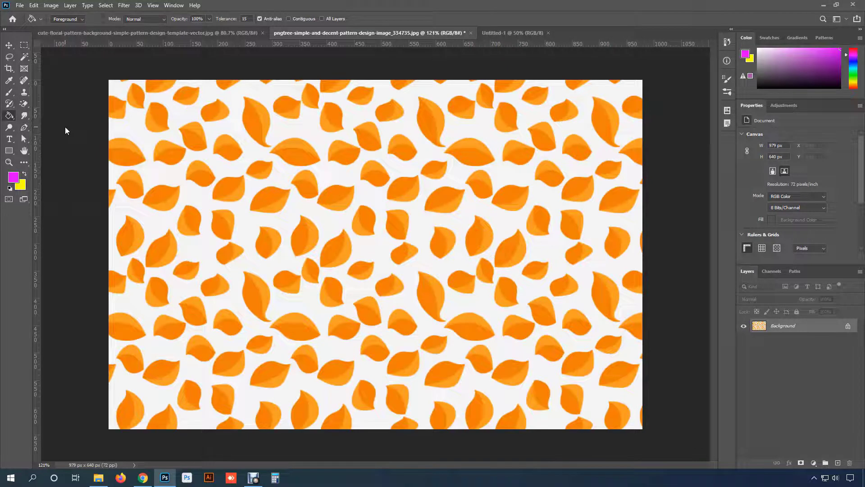
pyautogui.click(79, 18)
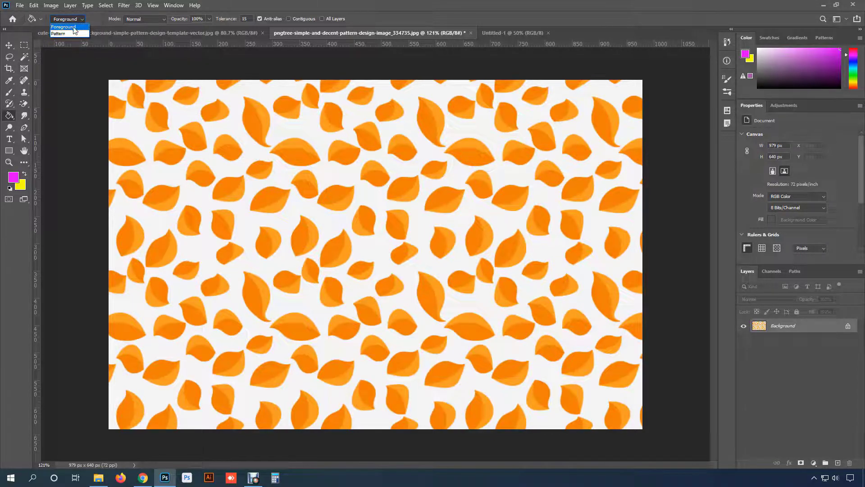
pyautogui.click(73, 28)
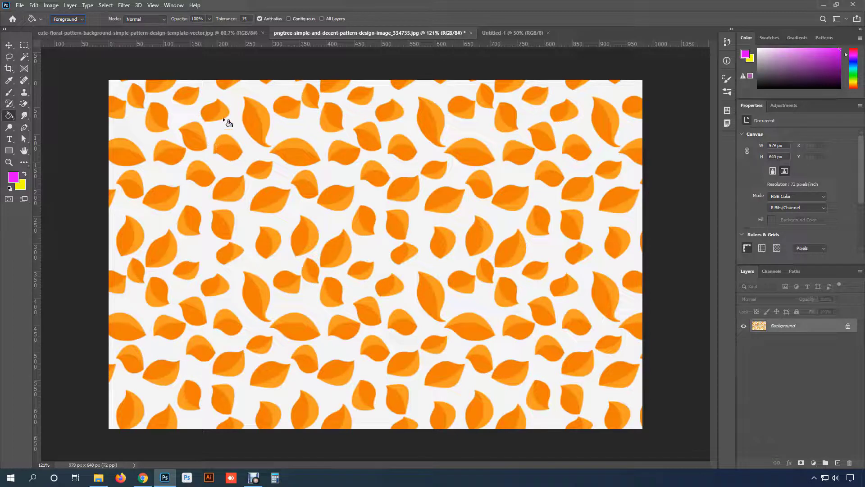
# - Try filling the blank Untitled-1 canvas with the magenta foreground colour and undo the fill
pyautogui.click(515, 33)
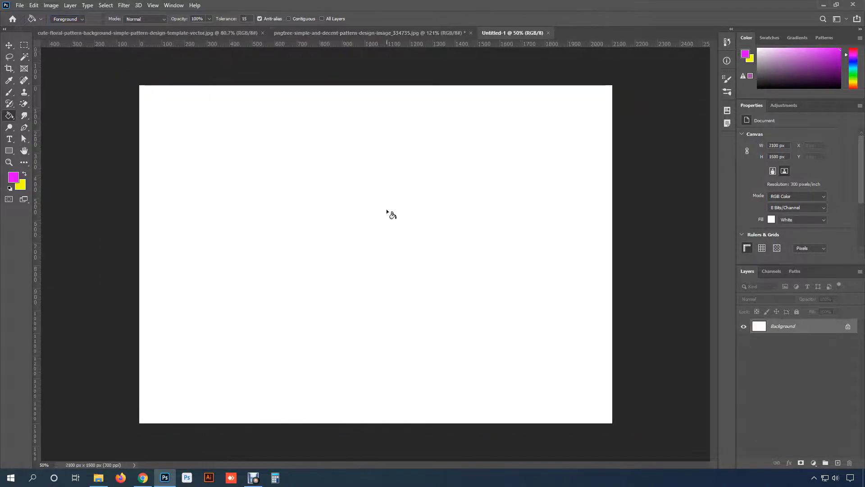
pyautogui.click(316, 176)
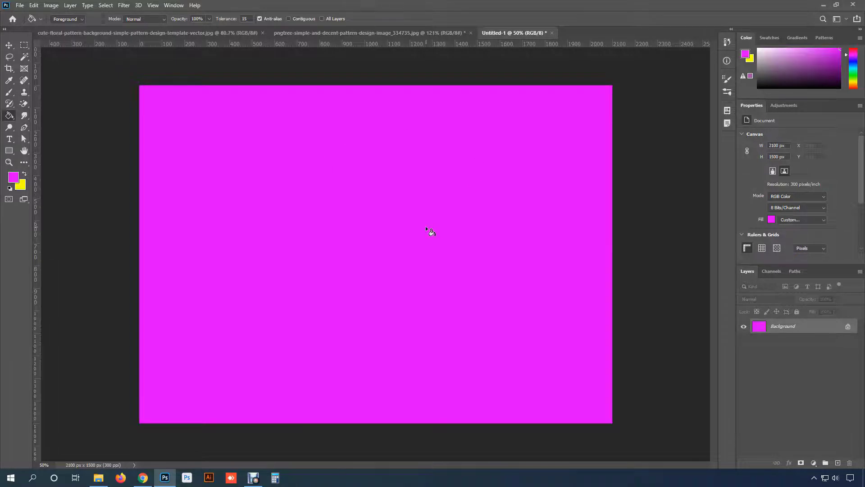
pyautogui.hotkey('ctrl', 'z')
# - Set the foreground colour to bright blue (00ccff) and try it as a fill on the whole canvas, undoing the fill
pyautogui.click(18, 180)
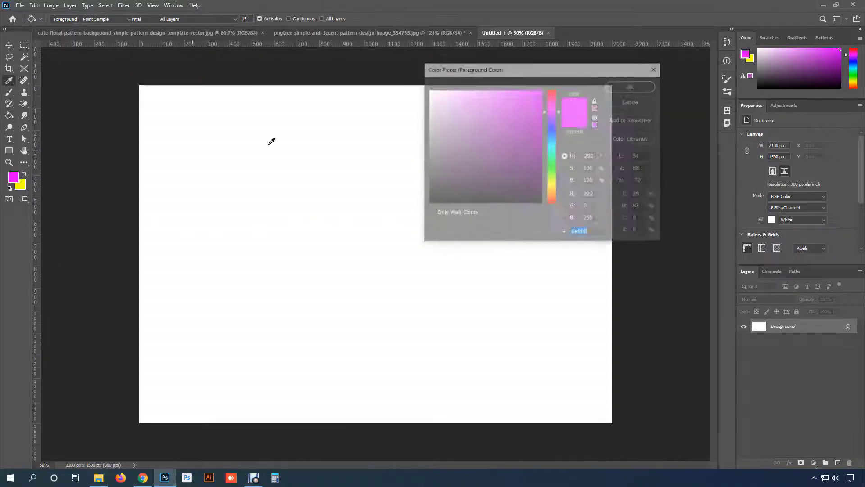
pyautogui.click(555, 143)
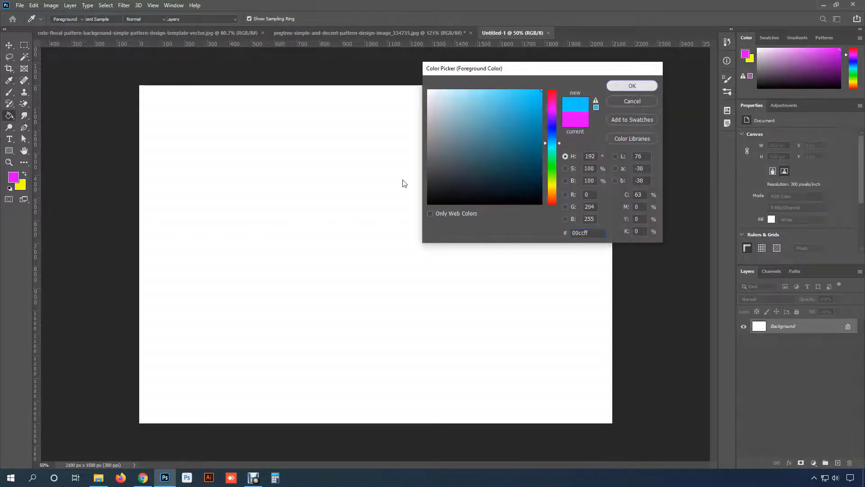
pyautogui.press('Return')
pyautogui.click(305, 220)
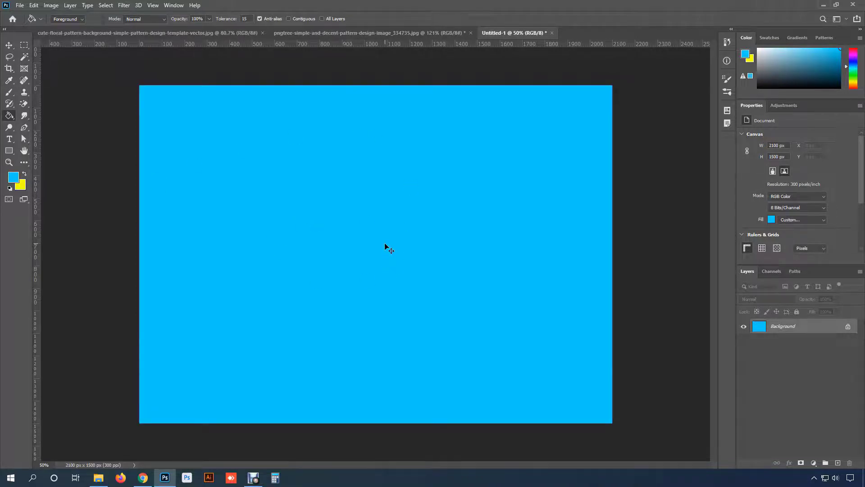
pyautogui.hotkey('ctrl', 'z')
# - Try filling a rectangular selection of about 950 by 660 px around the canvas centre with blue, and undo the fill and selection
pyautogui.click(25, 45)
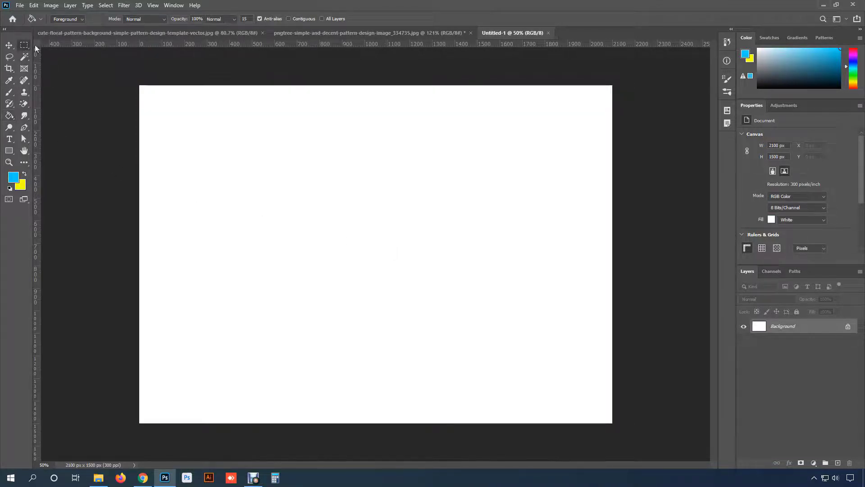
pyautogui.moveTo(260, 146); pyautogui.dragTo(475, 296)
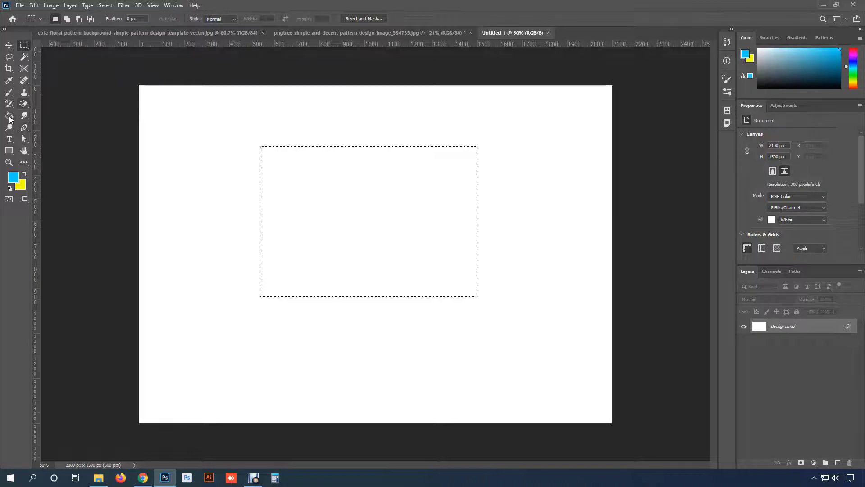
pyautogui.click(9, 116)
pyautogui.click(362, 191)
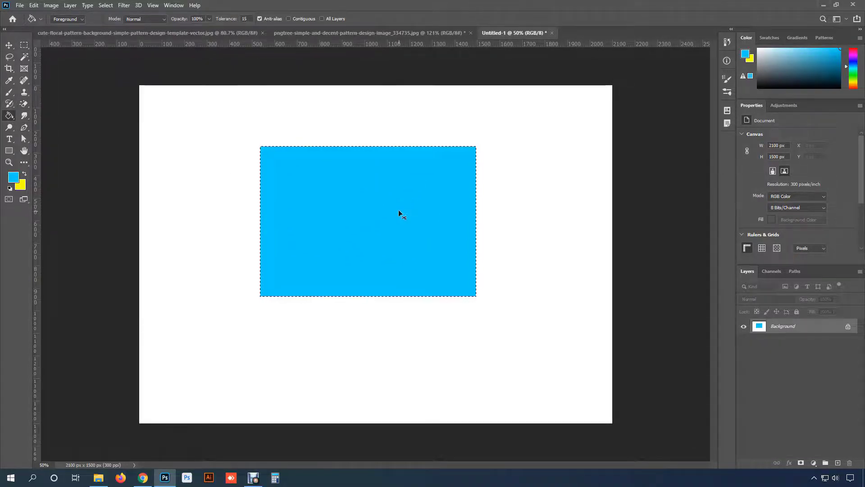
pyautogui.hotkey('ctrl', 'z')
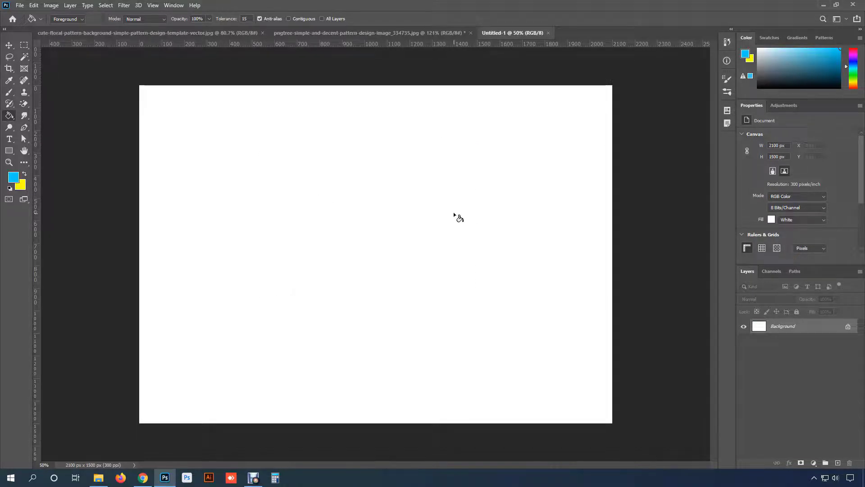
# - Fill the darker orange halves of all leaves in the pngtree pattern image with the blue foreground colour
pyautogui.click(438, 33)
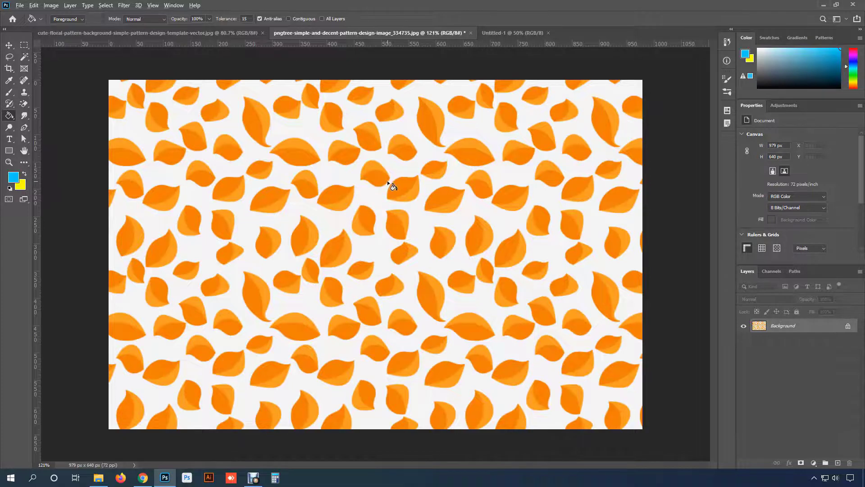
pyautogui.scroll(3, 387, 180)
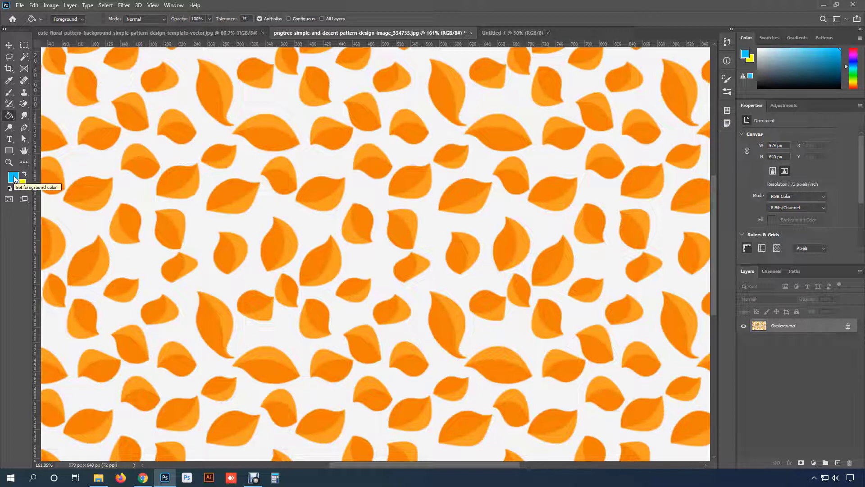
pyautogui.click(408, 176)
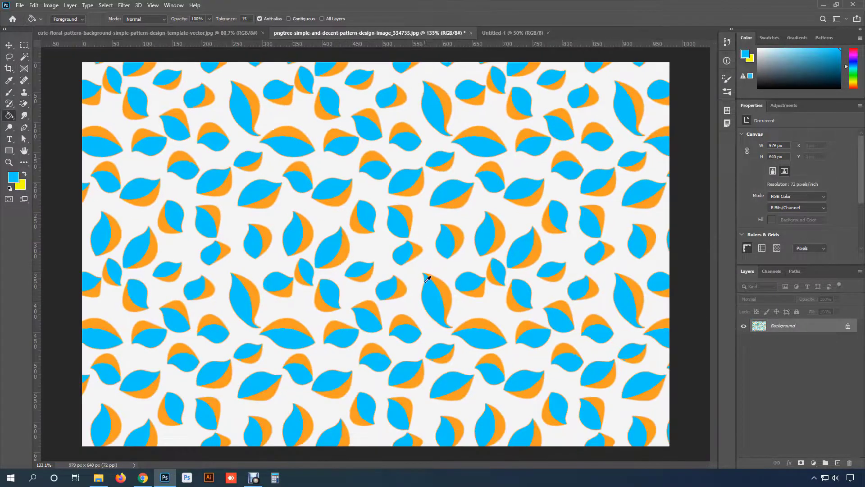
# - Undo the blue pattern fill and try filling single leaf sections with blue using Contiguous filling, undoing each fill
pyautogui.scroll(-2, 430, 284)
pyautogui.hotkey('ctrl', 'z')
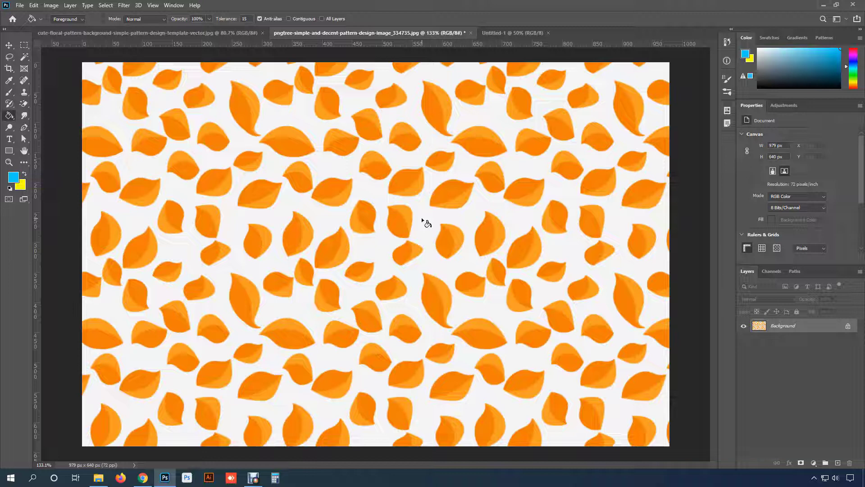
pyautogui.click(289, 19)
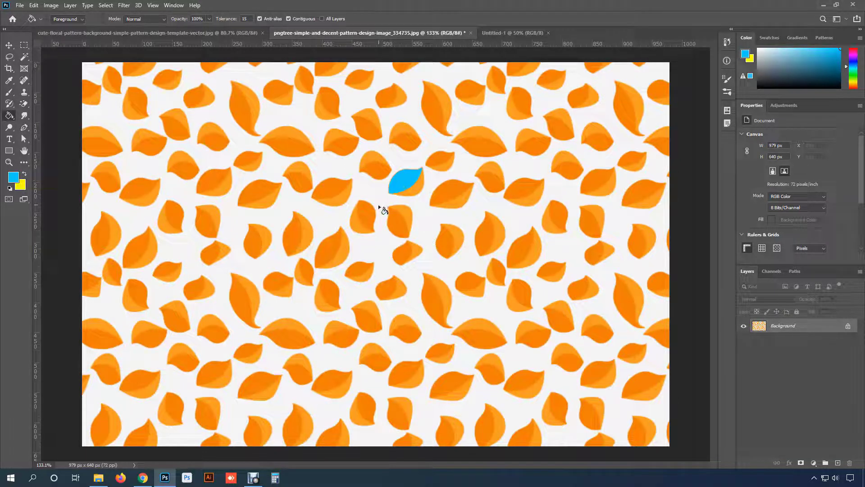
pyautogui.click(346, 250)
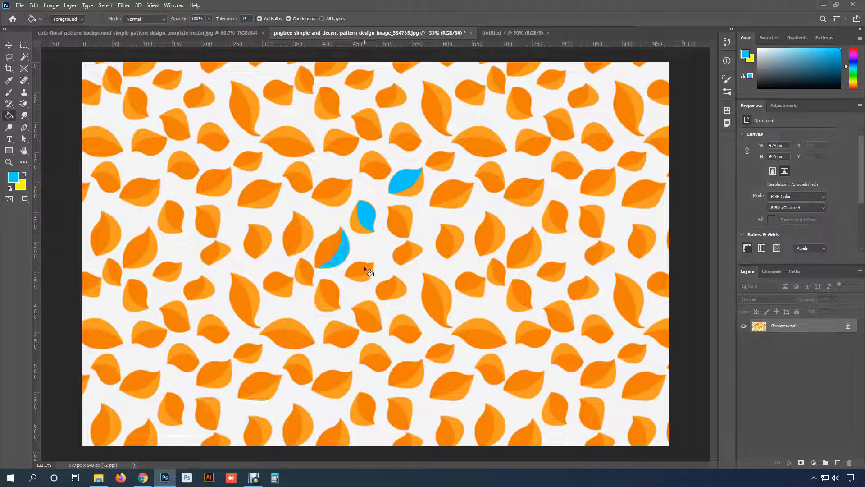
pyautogui.click(362, 266)
pyautogui.hotkey('ctrl', 'z')
pyautogui.hotkey('ctrl', 'z')
pyautogui.hotkey('ctrl', 'z')
pyautogui.hotkey('ctrl', 'z')
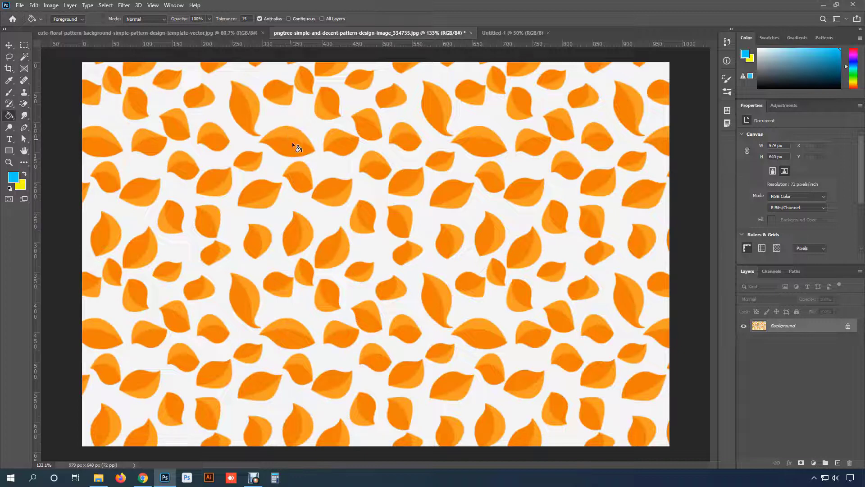
# - Try filling the orange leaves across the image with blue at a tolerance of 30, without Contiguous, and undo the fill
pyautogui.click(238, 17)
pyautogui.write('30')
pyautogui.press('Return')
pyautogui.click(291, 142)
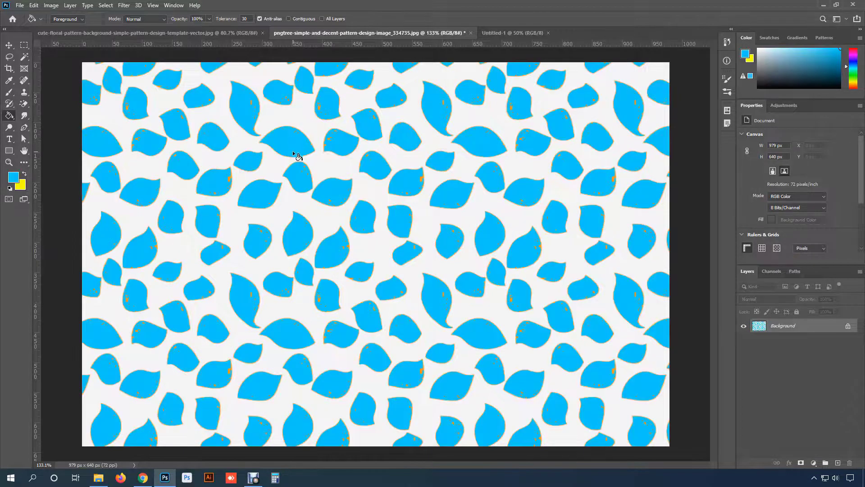
pyautogui.hotkey('ctrl', 'z')
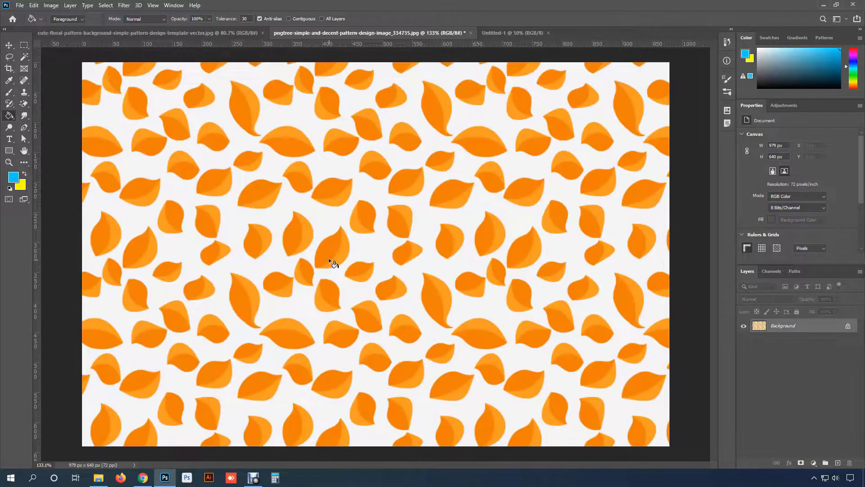
# - Set the fill tolerance to 15, try filling the lighter orange leaf halves with blue, and undo the fill
pyautogui.moveTo(248, 18); pyautogui.dragTo(222, 22)
pyautogui.write('15')
pyautogui.click(293, 132)
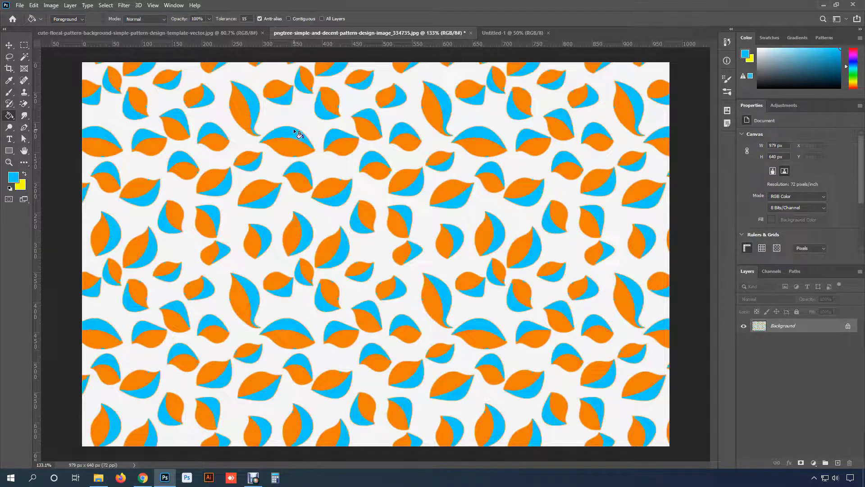
pyautogui.hotkey('ctrl', 'z')
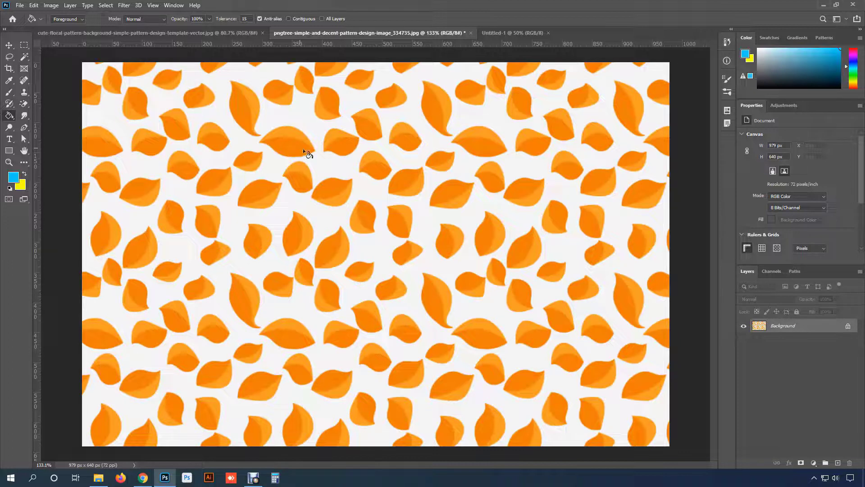
# - Fill the darker halves of all leaves with blue, and the lighter halves with yellow after swapping the foreground and background colours
pyautogui.click(293, 240)
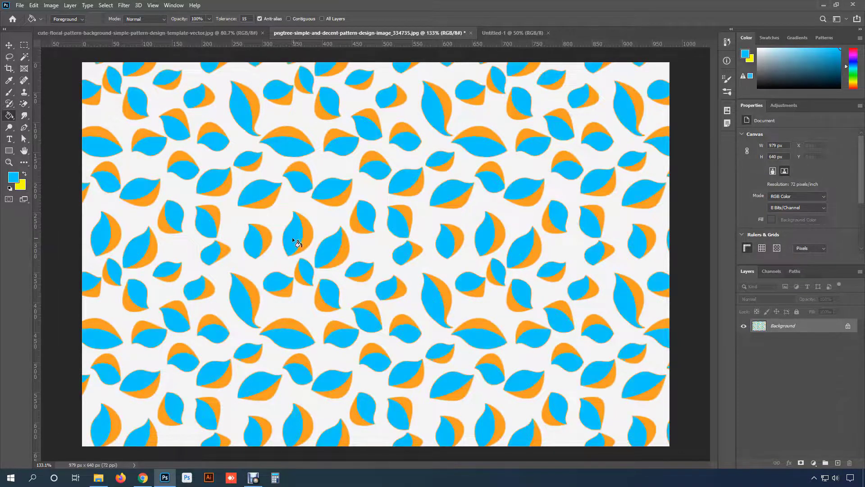
pyautogui.click(24, 177)
pyautogui.click(318, 216)
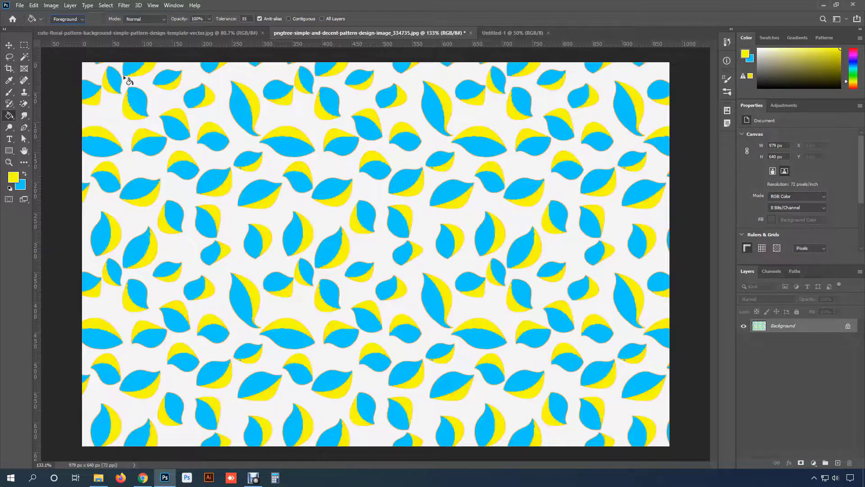
# - Set the Paint Bucket Tool's fill source to Pattern and switch to the blank Untitled-1 document
pyautogui.click(74, 22)
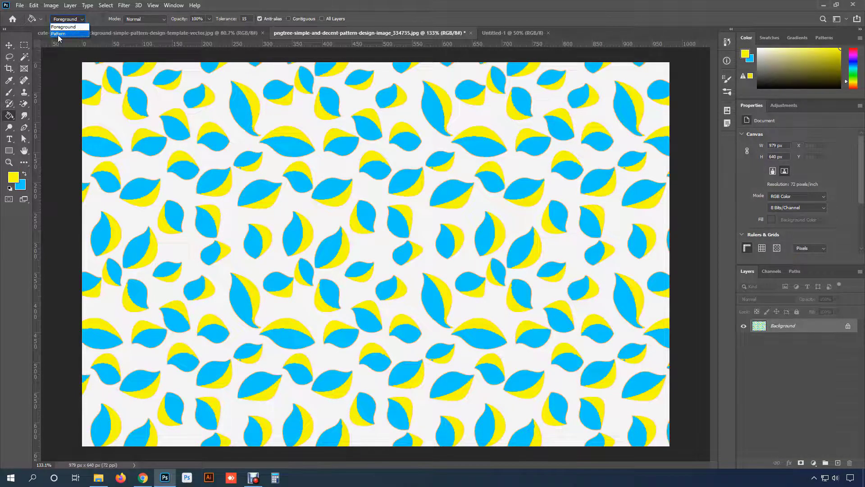
pyautogui.click(58, 34)
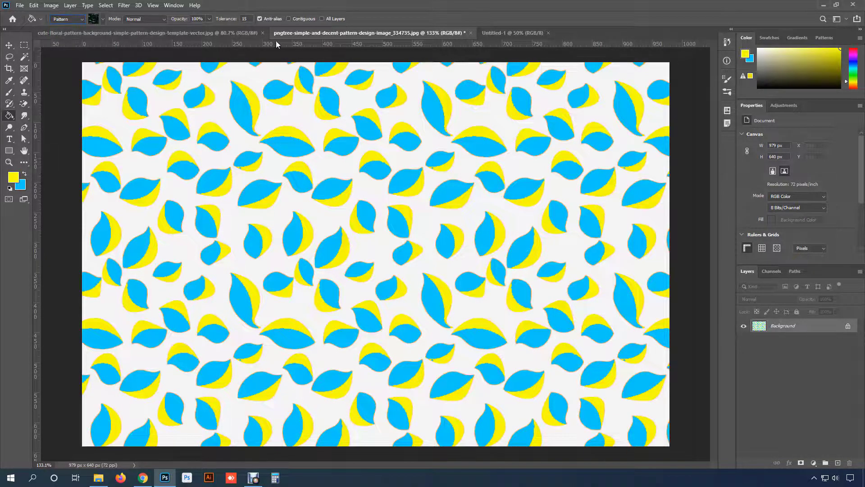
pyautogui.click(531, 34)
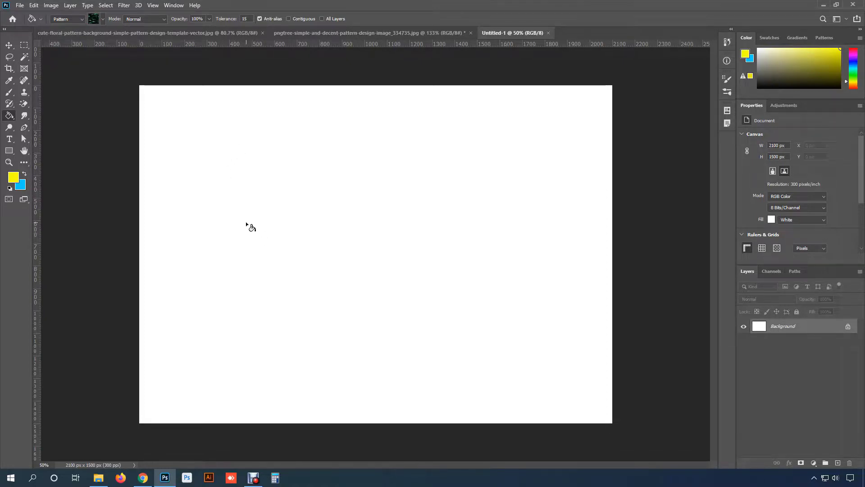
pyautogui.rightClick(9, 115)
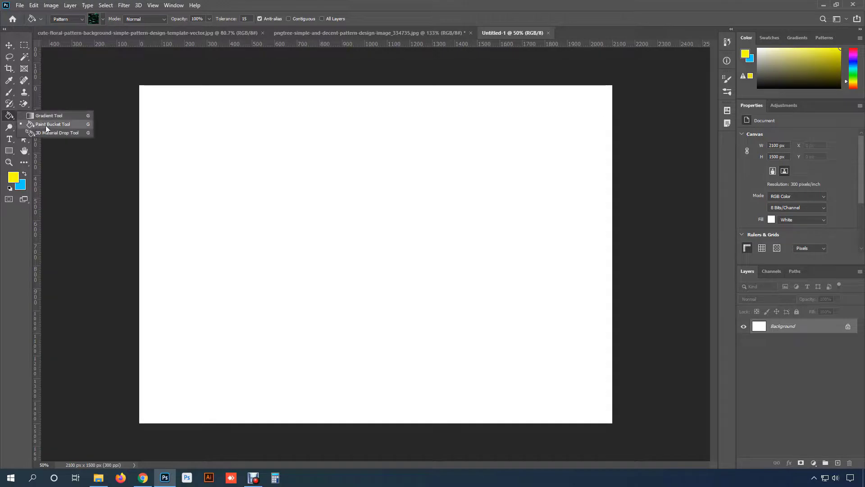
pyautogui.click(47, 124)
pyautogui.click(68, 19)
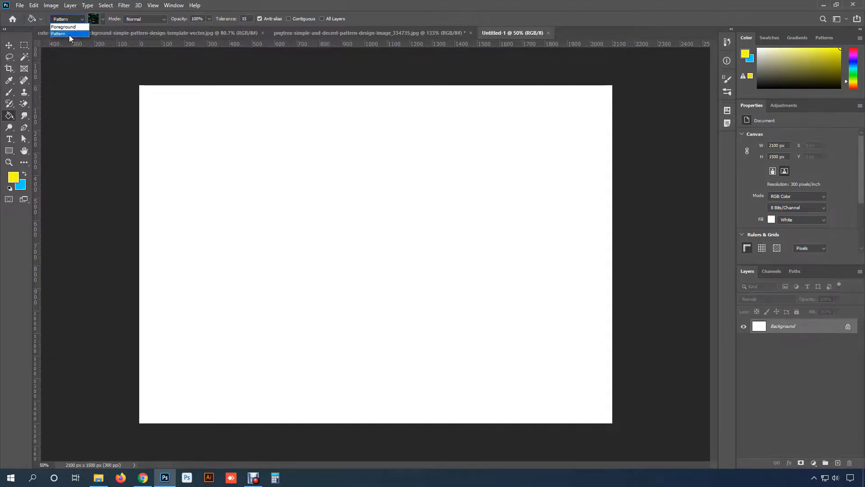
pyautogui.click(69, 34)
# - Try filling the blank canvas with the current dark green leaf pattern and undo the fill
pyautogui.click(103, 20)
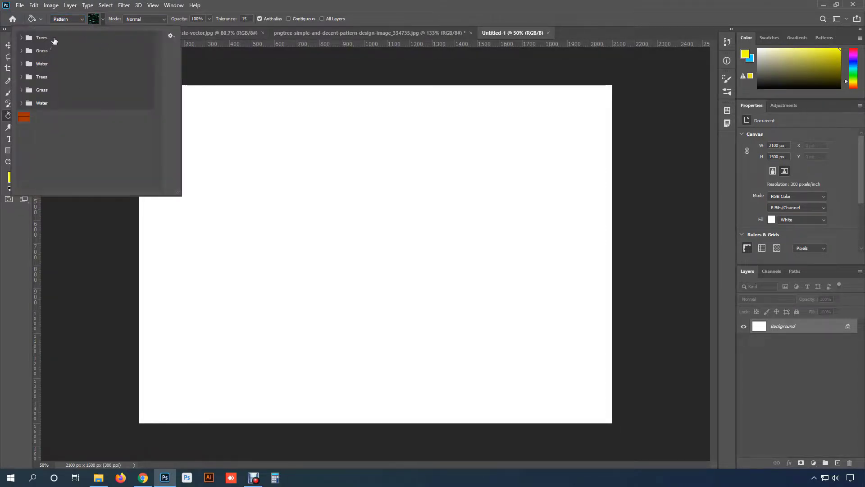
pyautogui.click(102, 20)
pyautogui.click(335, 199)
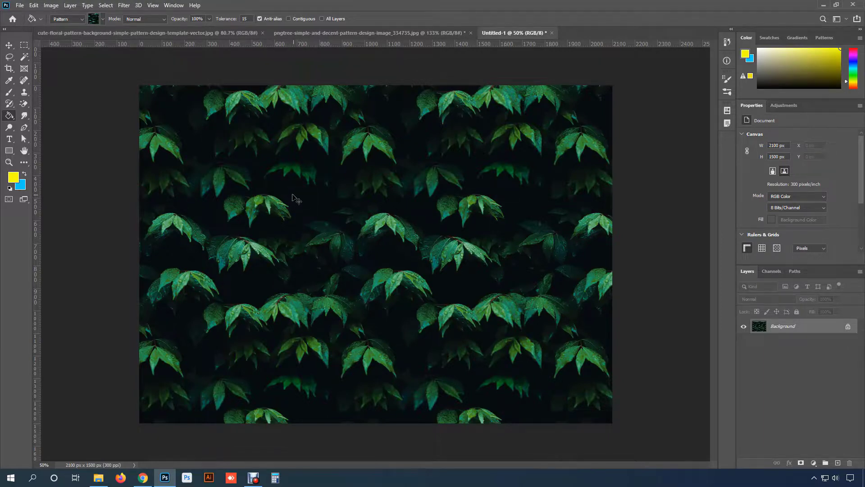
pyautogui.hotkey('ctrl', 'z')
# - Choose the orange brick pattern, Pattern 1, try it as a fill on the whole canvas, and undo the fill
pyautogui.click(102, 19)
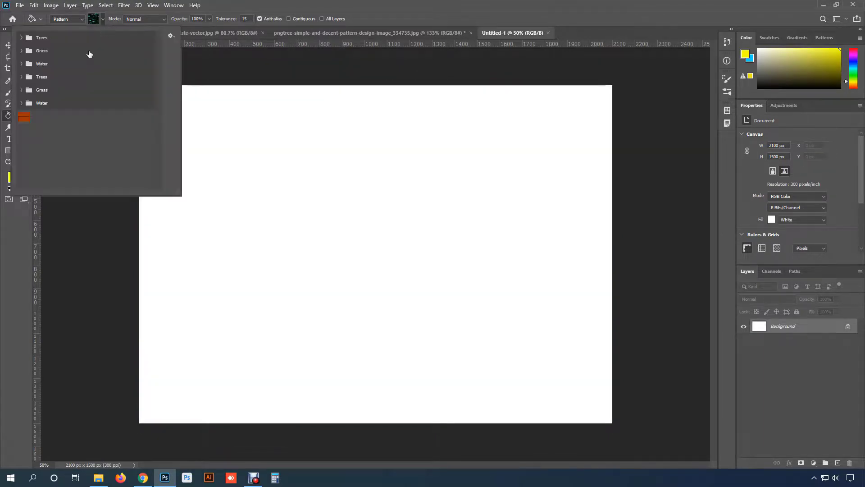
pyautogui.click(24, 119)
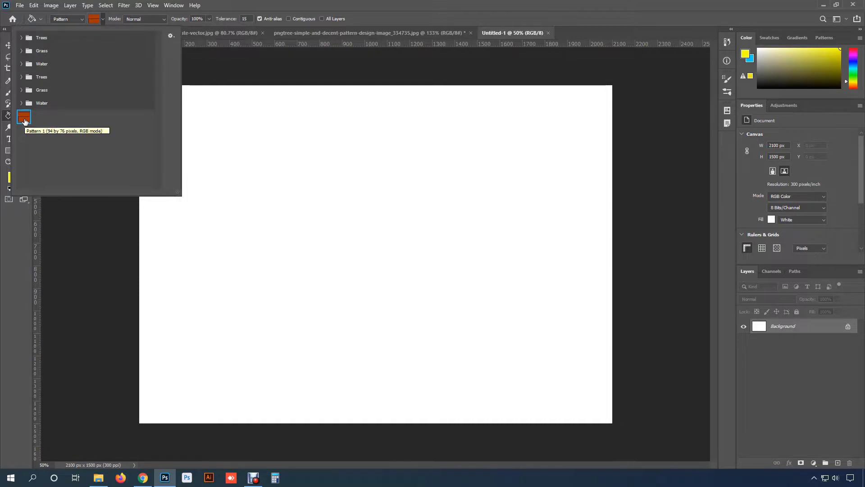
pyautogui.click(103, 19)
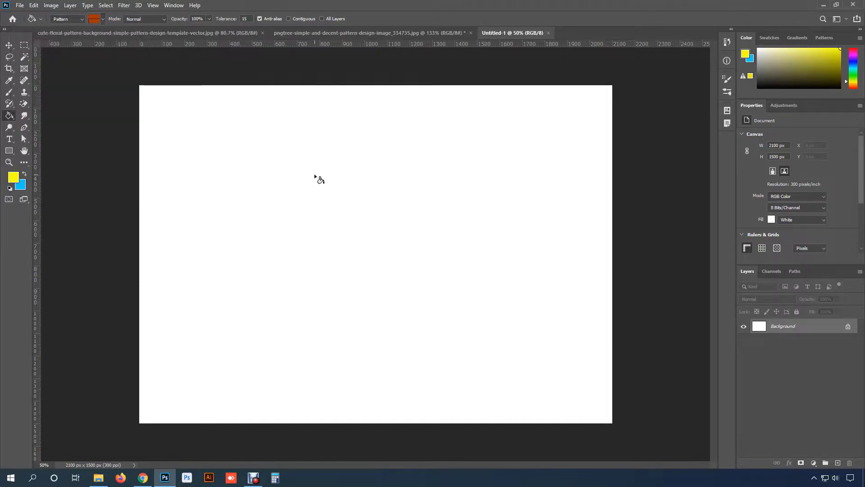
pyautogui.click(317, 187)
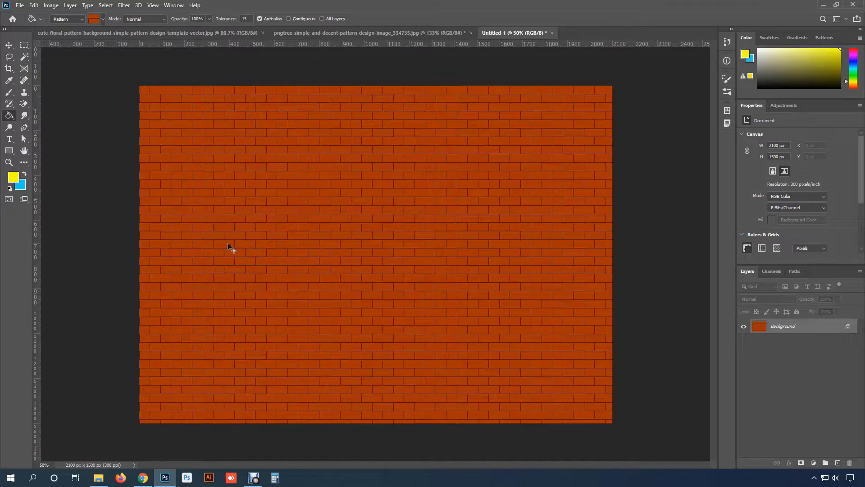
pyautogui.hotkey('ctrl', 'z')
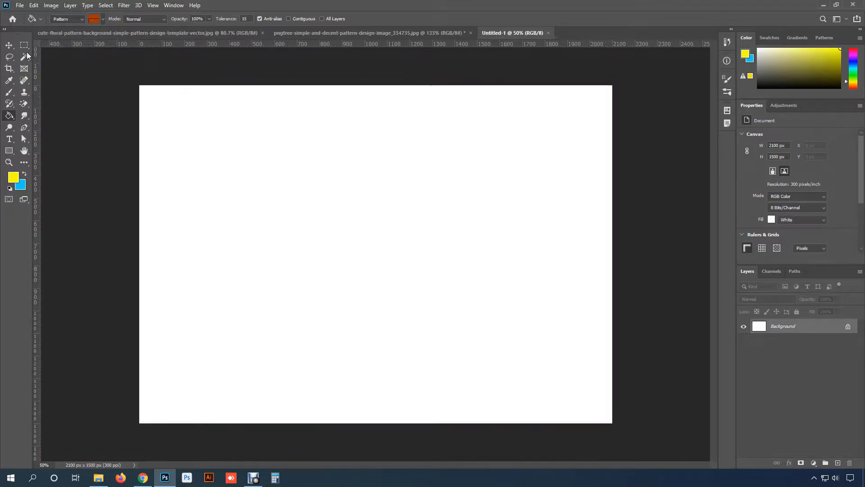
# - Fill a rectangular selection of about 1290 by 770 px around the canvas centre with the brick pattern and deselect it
pyautogui.rightClick(24, 45)
pyautogui.click(64, 45)
pyautogui.moveTo(243, 161); pyautogui.dragTo(535, 334)
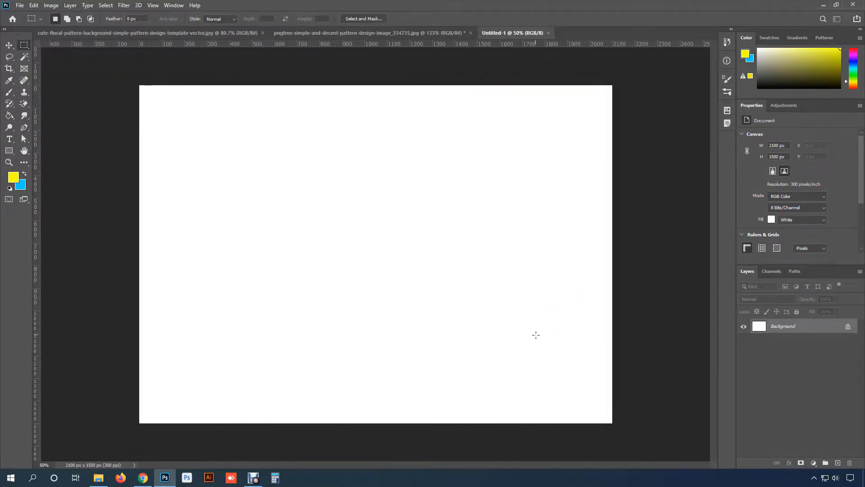
pyautogui.press('g')
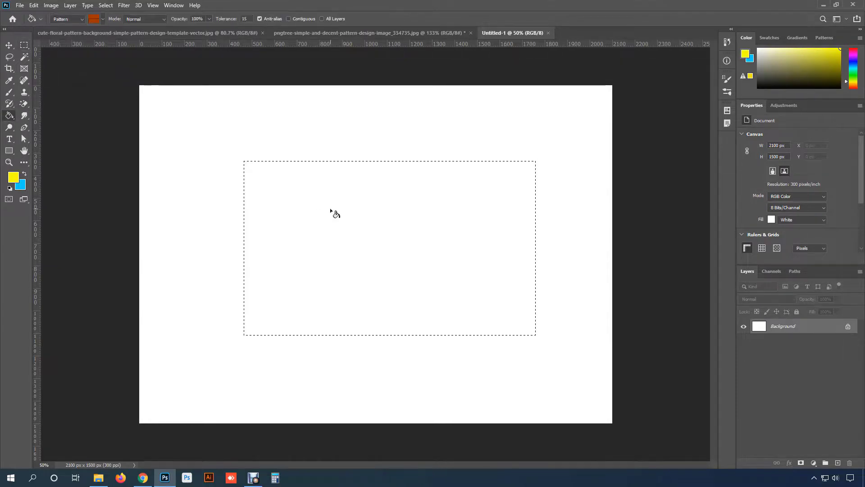
pyautogui.click(306, 205)
pyautogui.hotkey('ctrl', 'd')
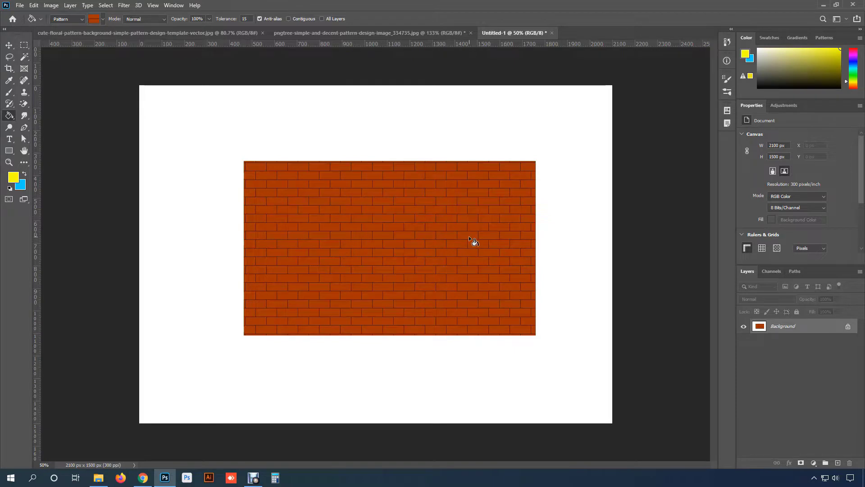
# - Show the group of fill tools that contains the Paint Bucket Tool
pyautogui.rightClick(9, 115)
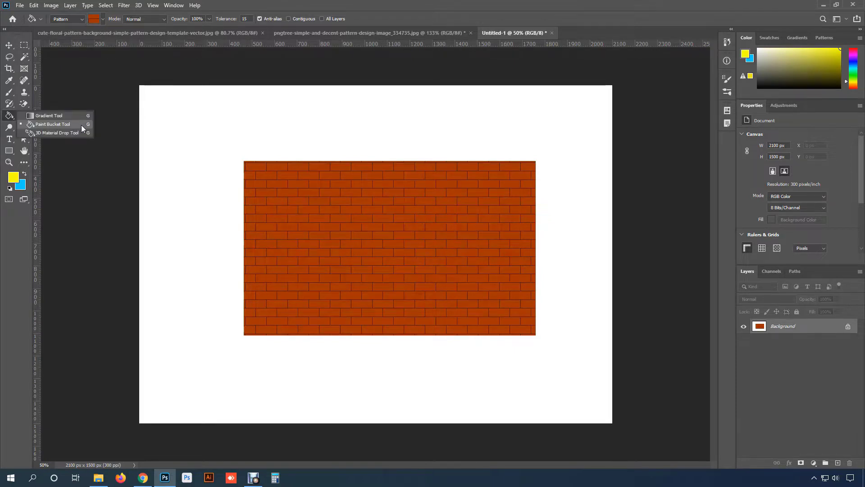